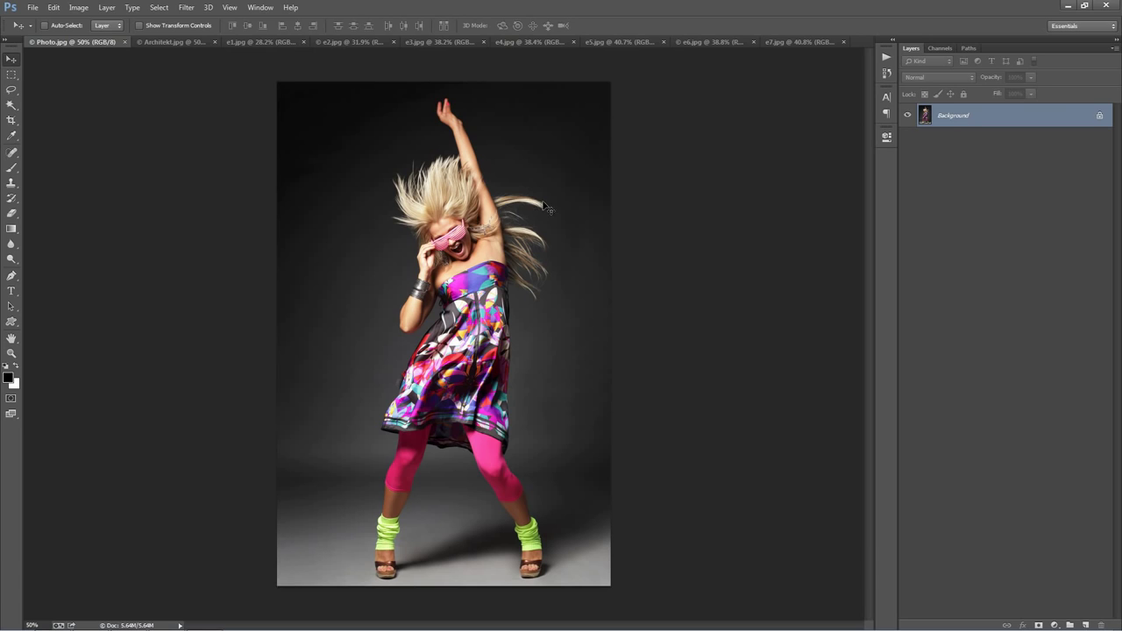
Step: Look through the Architekt.jpg result and the example images e1.jpg to e7.jpg
{"action": "left_click", "coordinate": [164, 41]}
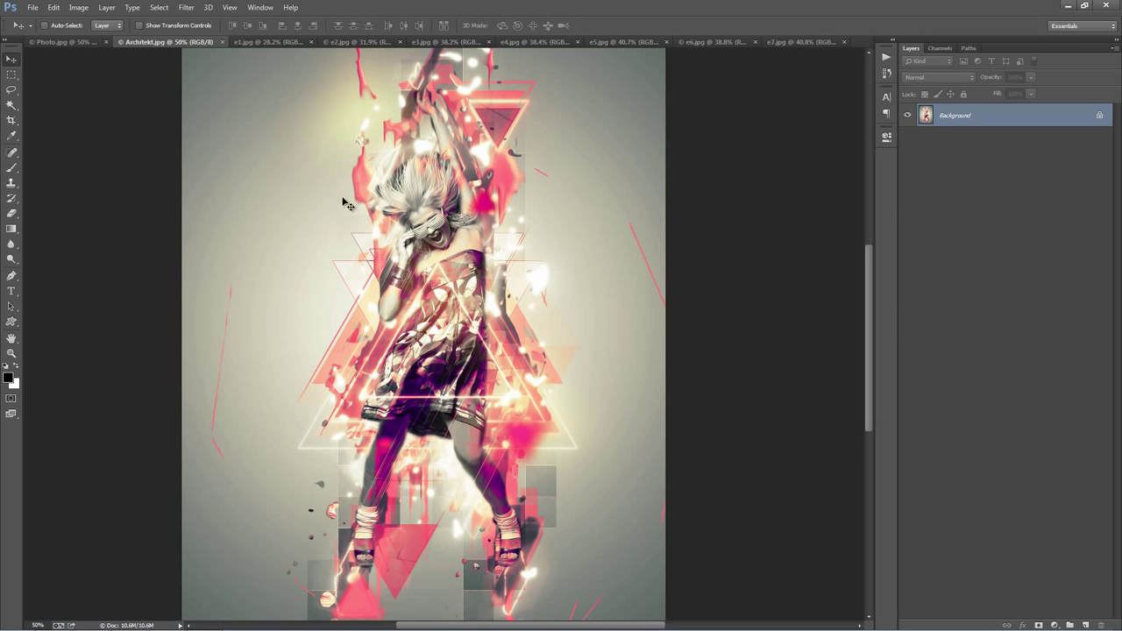
{"action": "left_click", "coordinate": [256, 42]}
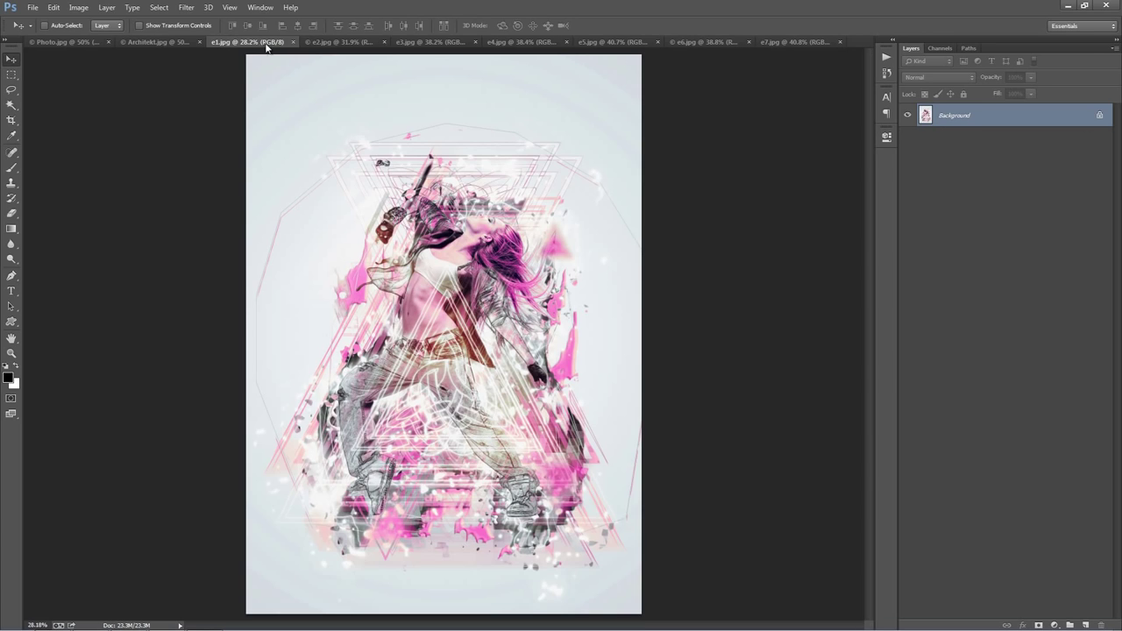
{"action": "left_click", "coordinate": [334, 41]}
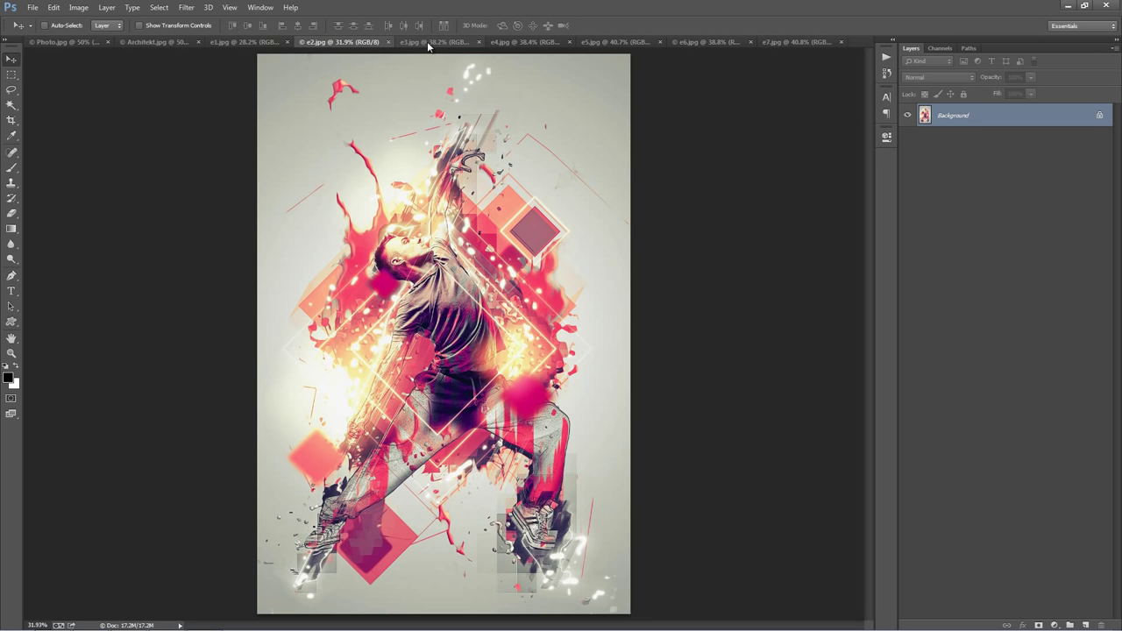
{"action": "left_click", "coordinate": [428, 44]}
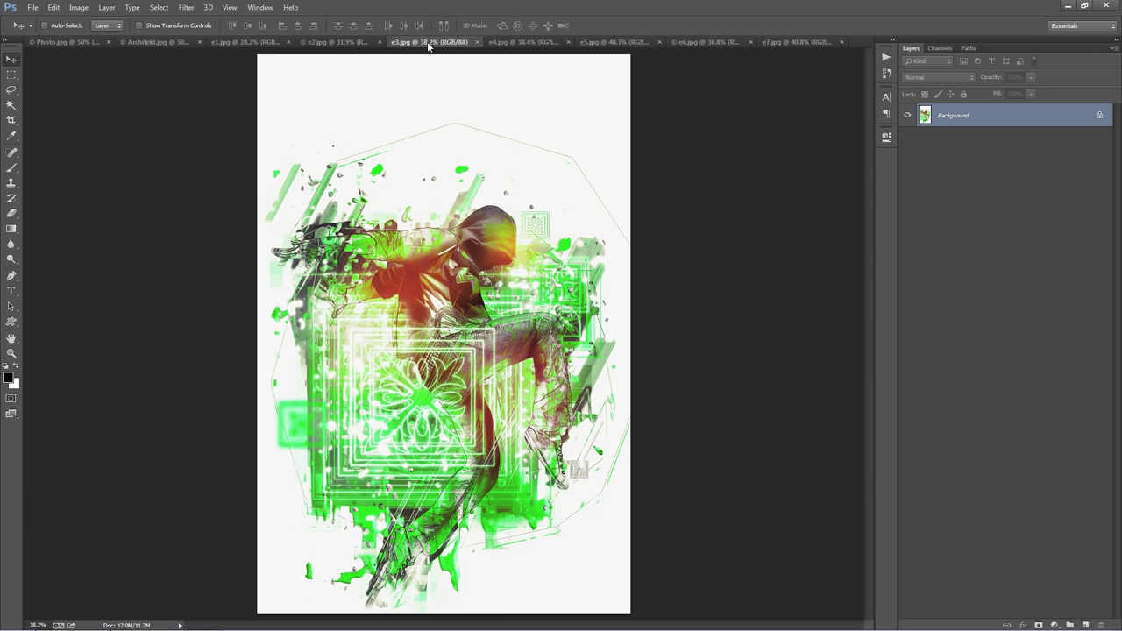
{"action": "left_click", "coordinate": [520, 42]}
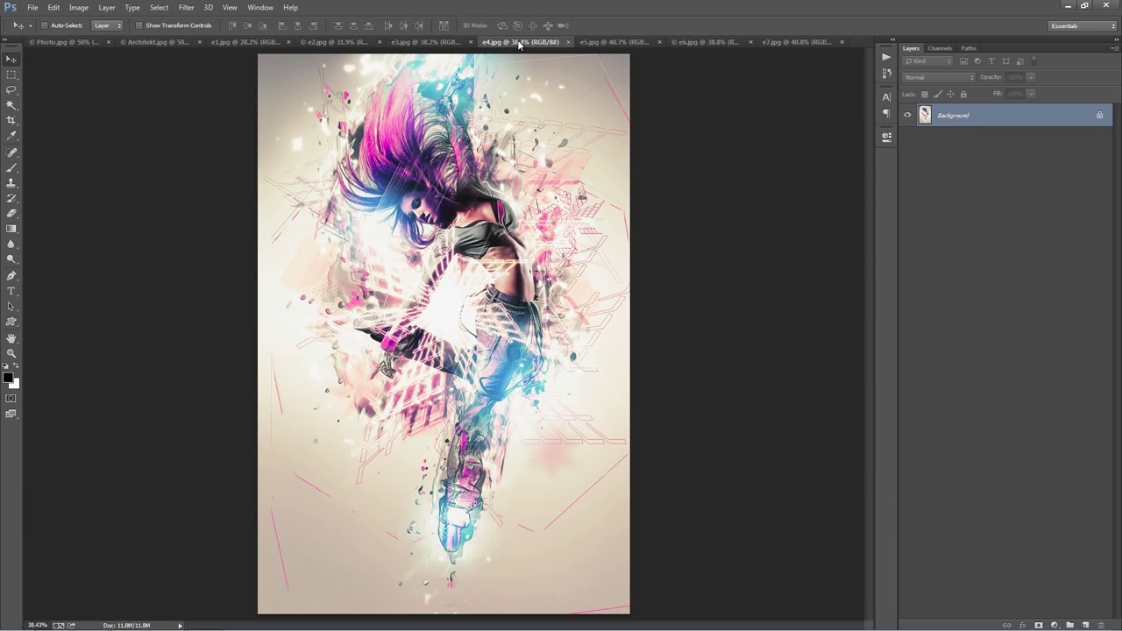
{"action": "left_click", "coordinate": [619, 44]}
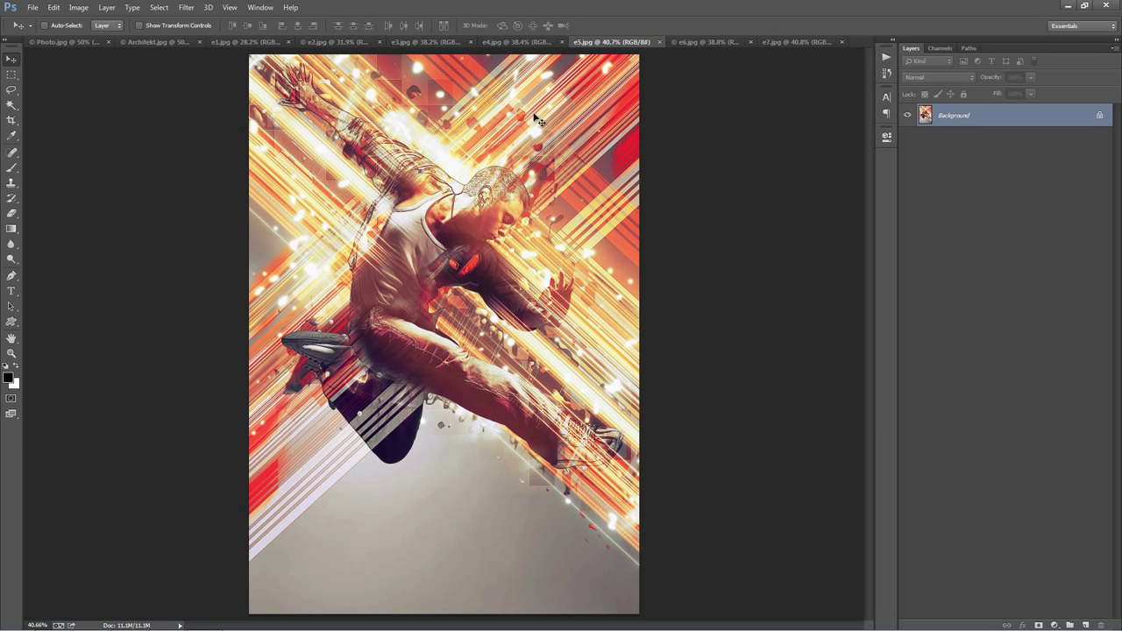
{"action": "left_click", "coordinate": [701, 43]}
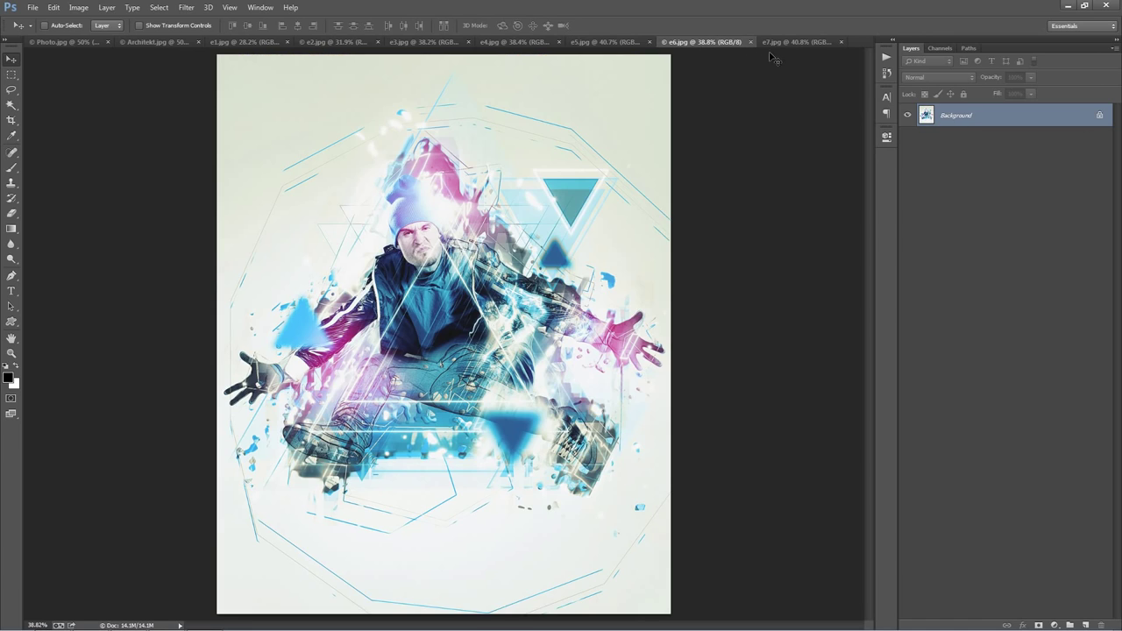
{"action": "left_click", "coordinate": [795, 43]}
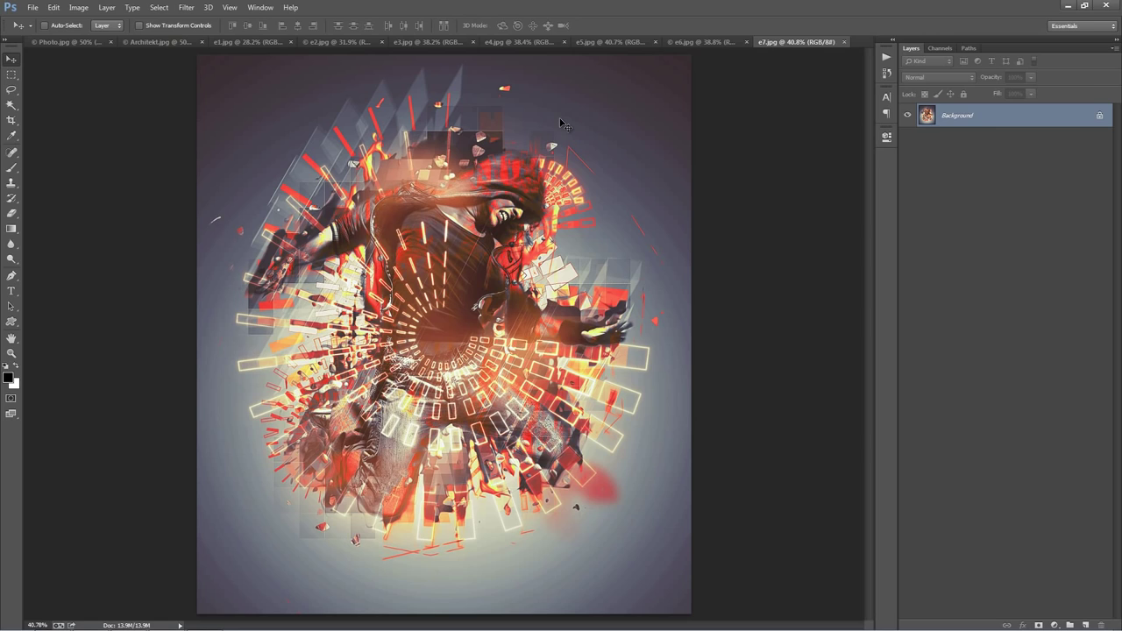
Step: Close all the example images and keep only Photo.jpg open
{"action": "key", "text": "ctrl+w"}
{"action": "key", "text": "ctrl+w"}
{"action": "key", "text": "ctrl+w"}
{"action": "key", "text": "ctrl+w"}
{"action": "key", "text": "ctrl+w"}
{"action": "key", "text": "ctrl+w"}
{"action": "key", "text": "ctrl+w"}
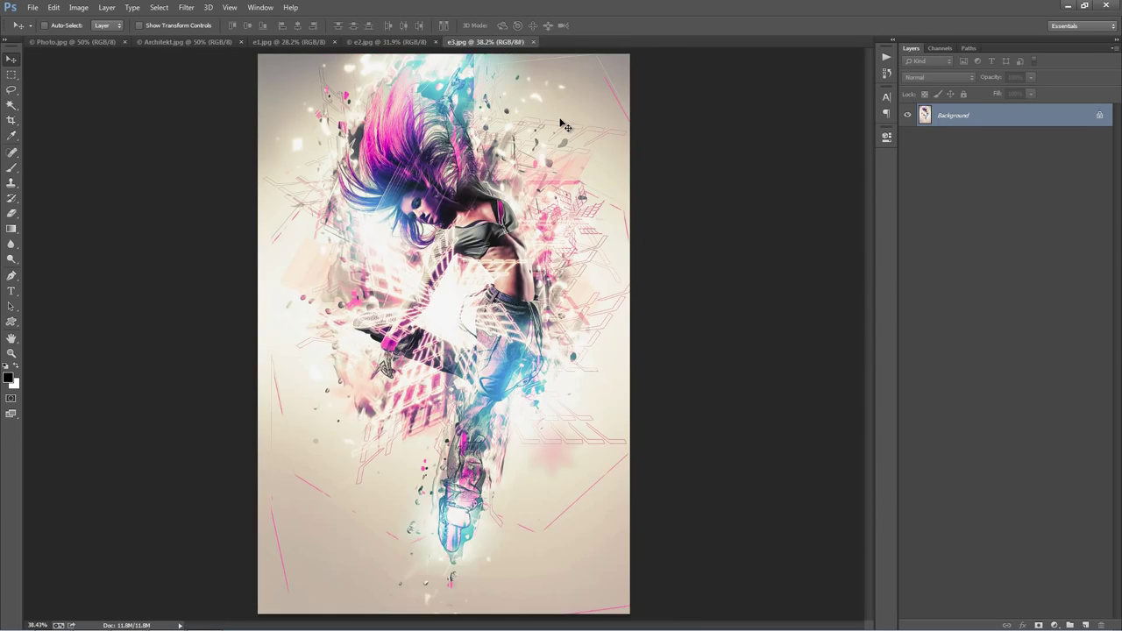
{"action": "key", "text": "ctrl+w"}
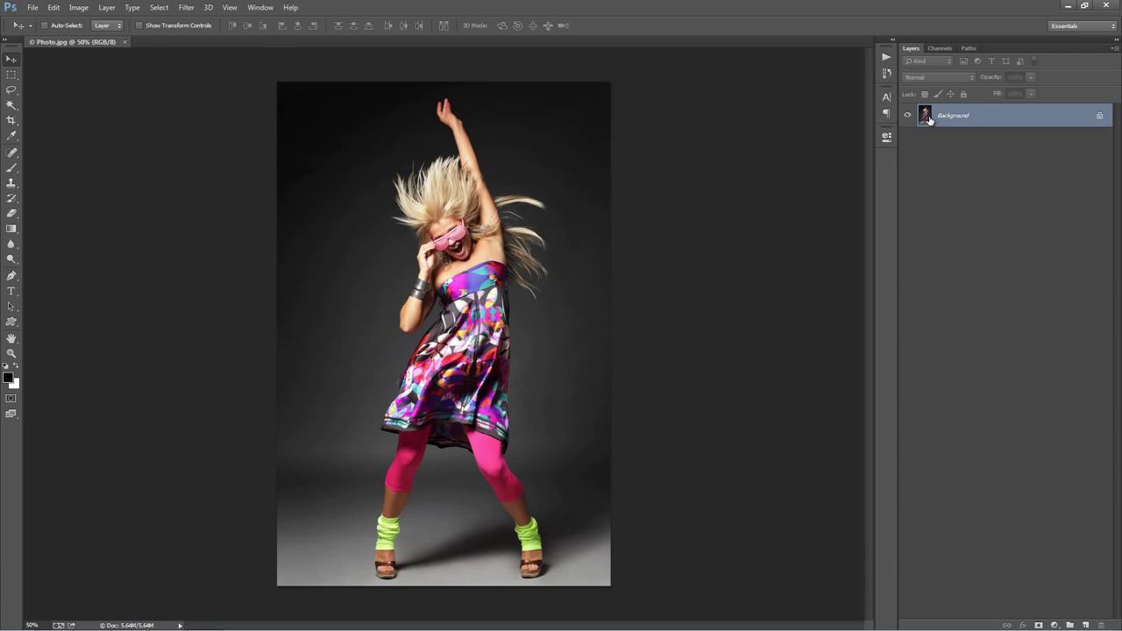
Step: Duplicate the Background layer of Photo.jpg and delete the original Background
{"action": "left_click_drag", "start_coordinate": [1039, 127], "coordinate": [1038, 123]}
{"action": "key", "text": "ctrl+j"}
{"action": "left_click", "coordinate": [1016, 140]}
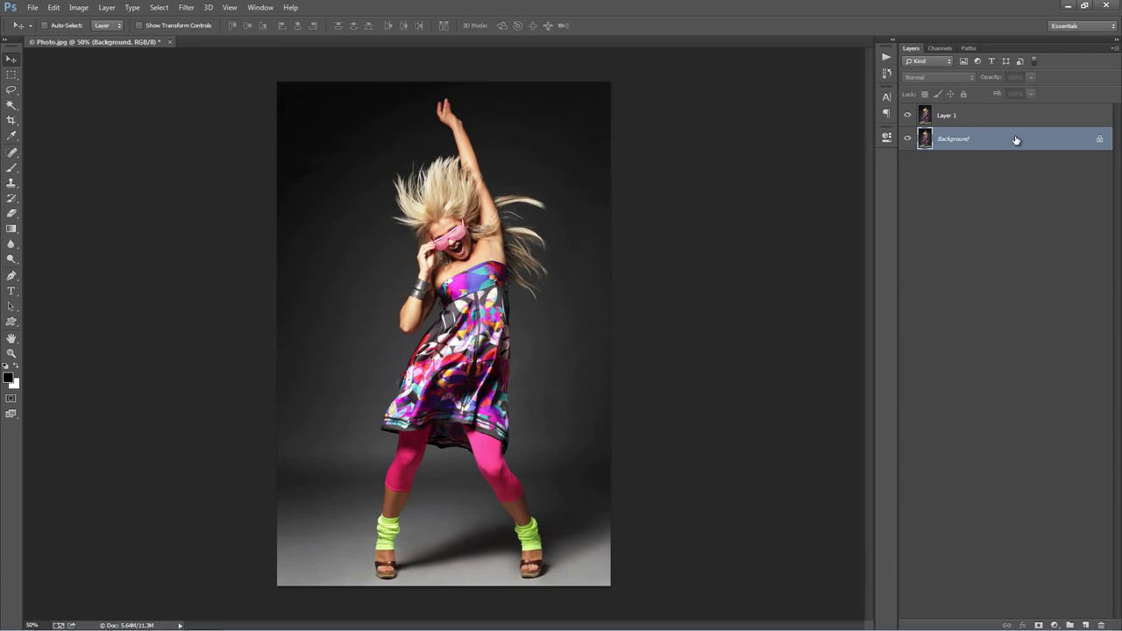
{"action": "key", "text": "Delete"}
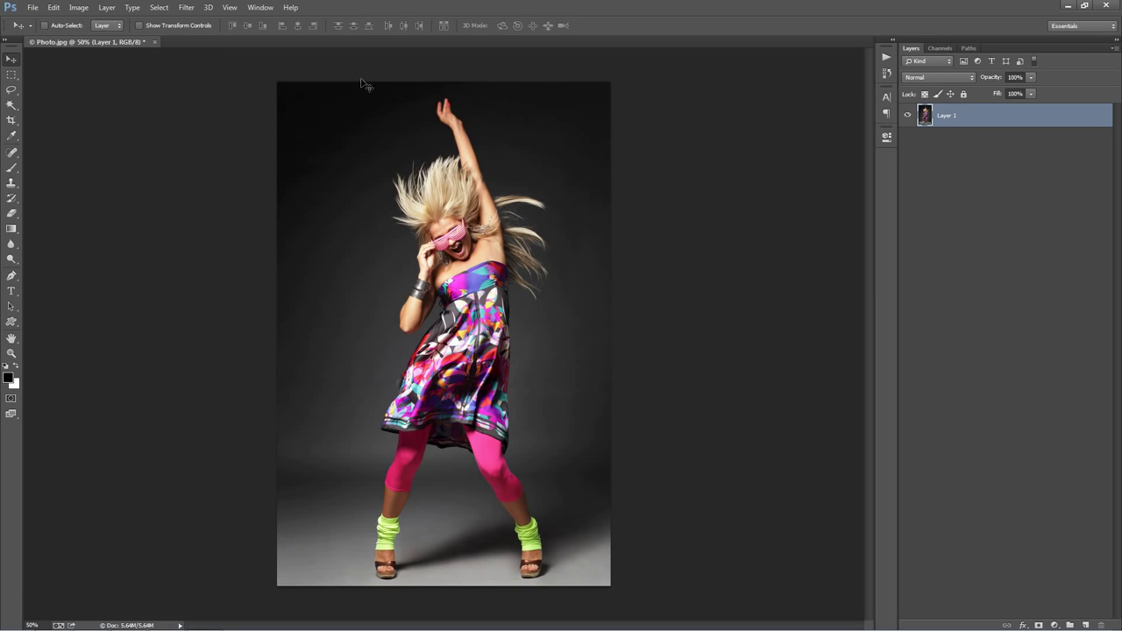
Step: Convert Layer 1 into the document's Background layer
{"action": "left_click", "coordinate": [107, 8]}
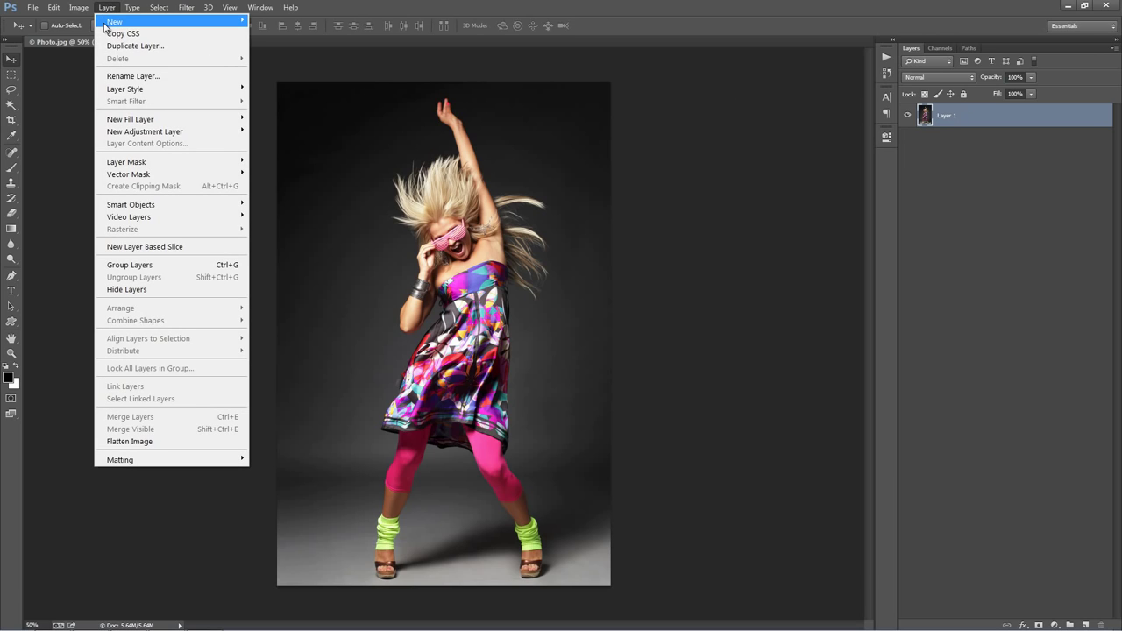
{"action": "mouse_move", "coordinate": [105, 22]}
{"action": "left_click", "coordinate": [301, 33]}
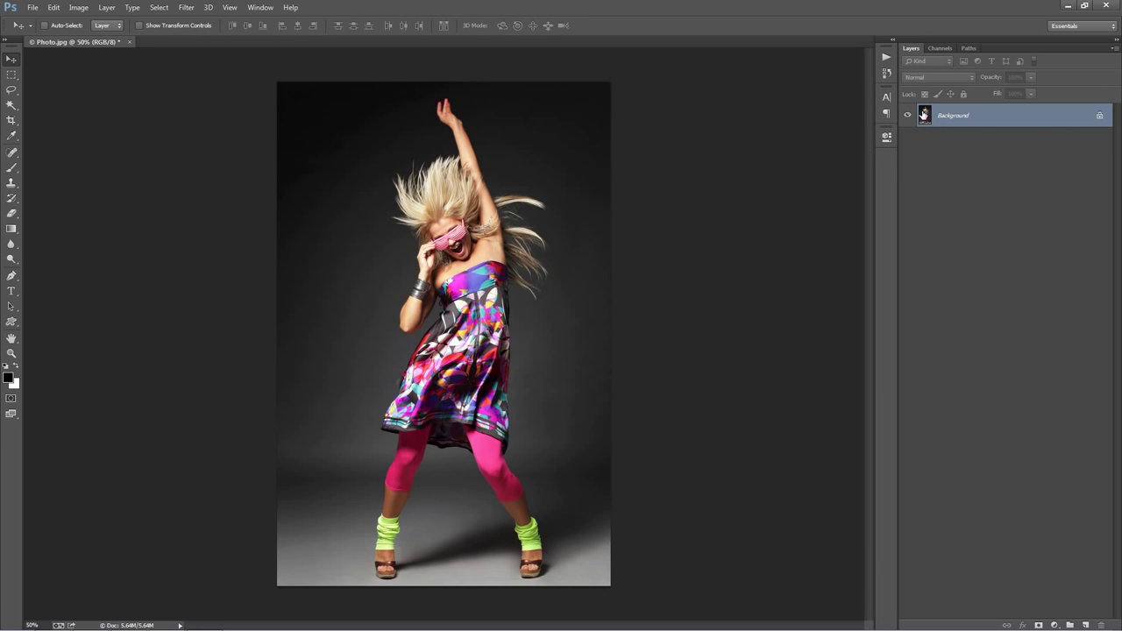
Step: Check the Layers Panel Options for default masks on fill layers, expanded new effects and adding "copy" to copied layers
{"action": "left_click", "coordinate": [1116, 49]}
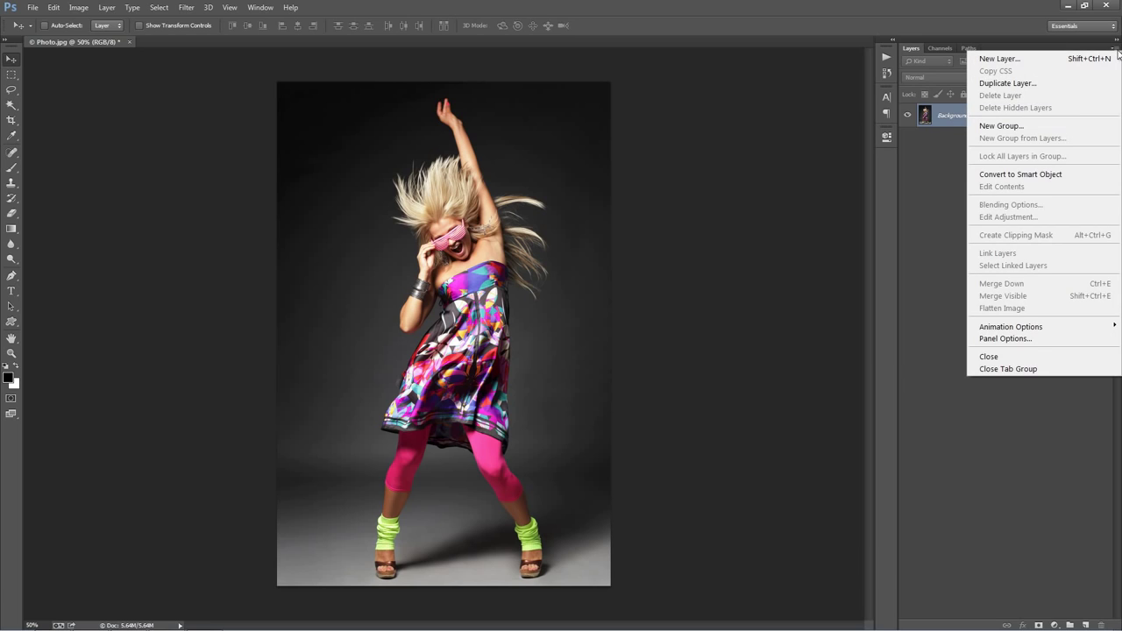
{"action": "left_click", "coordinate": [1020, 339]}
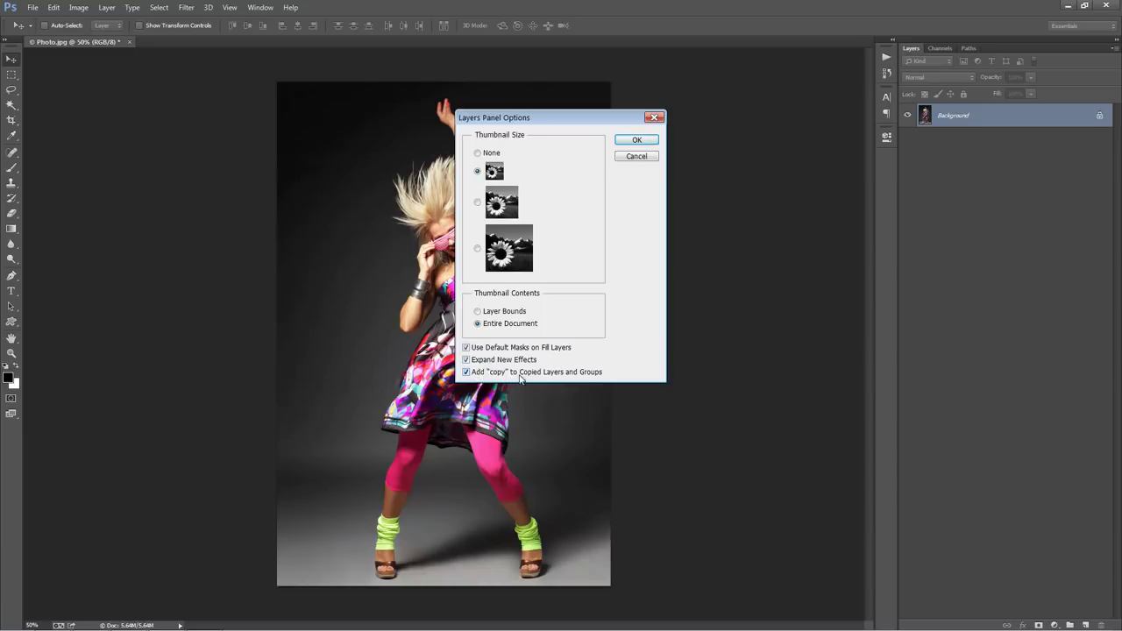
{"action": "left_click", "coordinate": [641, 141]}
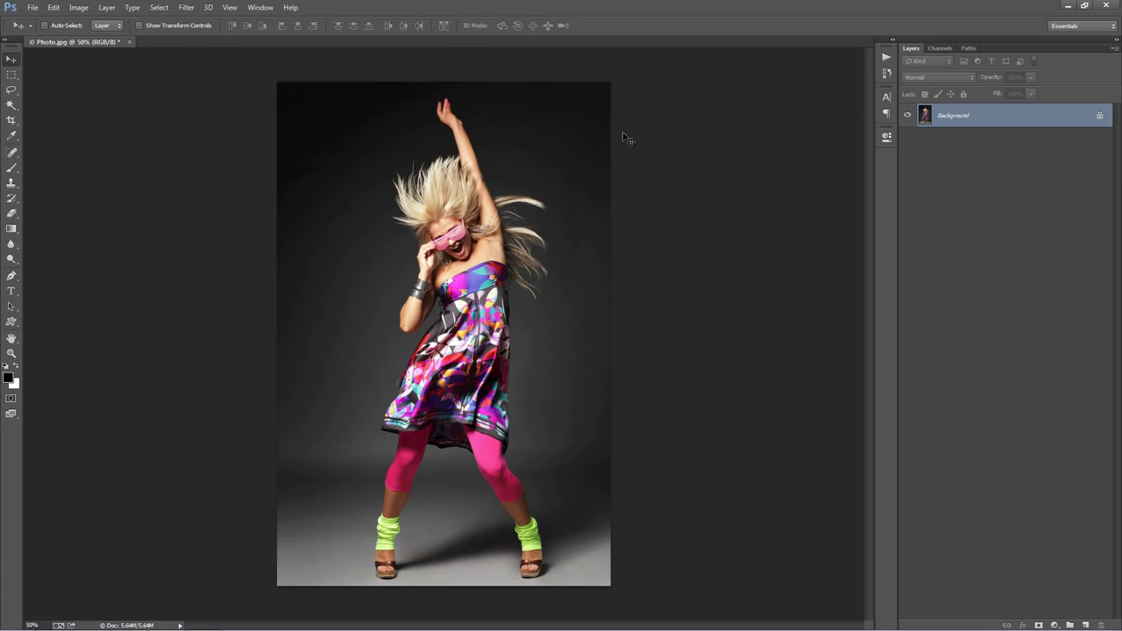
Step: Check that the image uses RGB Color mode at 8 Bits/Channel
{"action": "left_click", "coordinate": [77, 8]}
{"action": "mouse_move", "coordinate": [84, 21]}
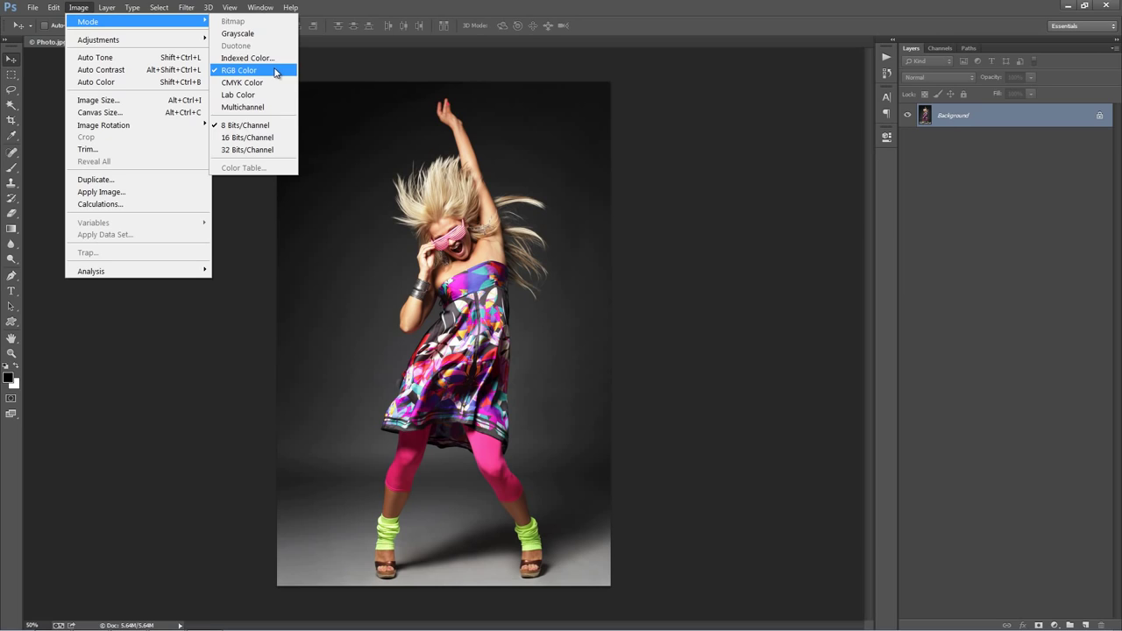
{"action": "left_click", "coordinate": [272, 132]}
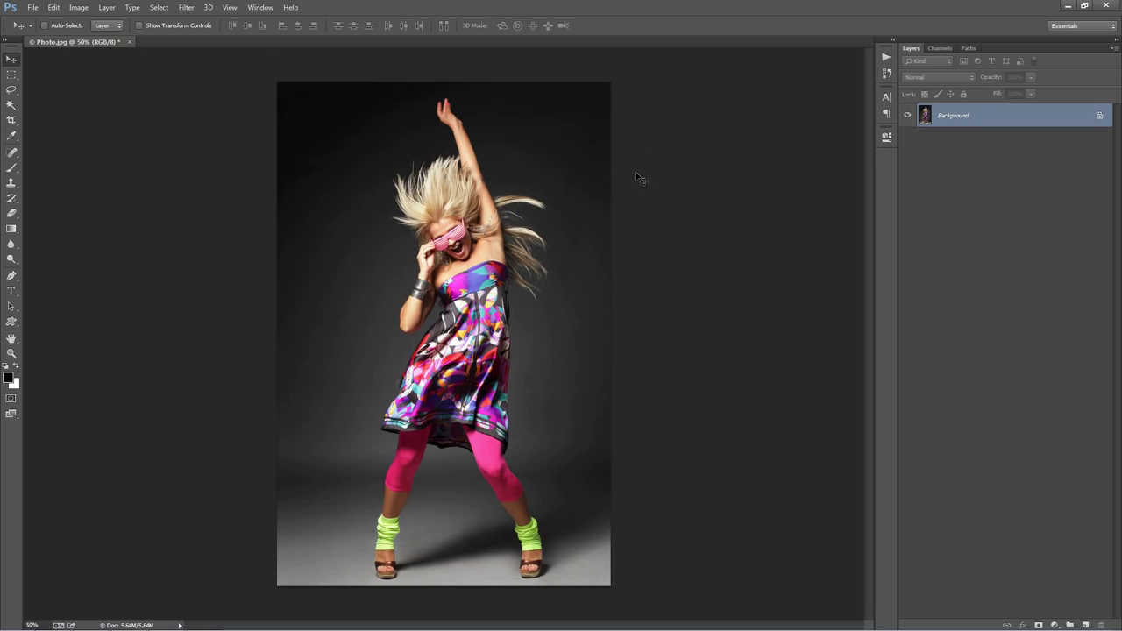
Step: Load the action file Architekt.atn and select the Architekt action in its set
{"action": "left_click", "coordinate": [258, 7]}
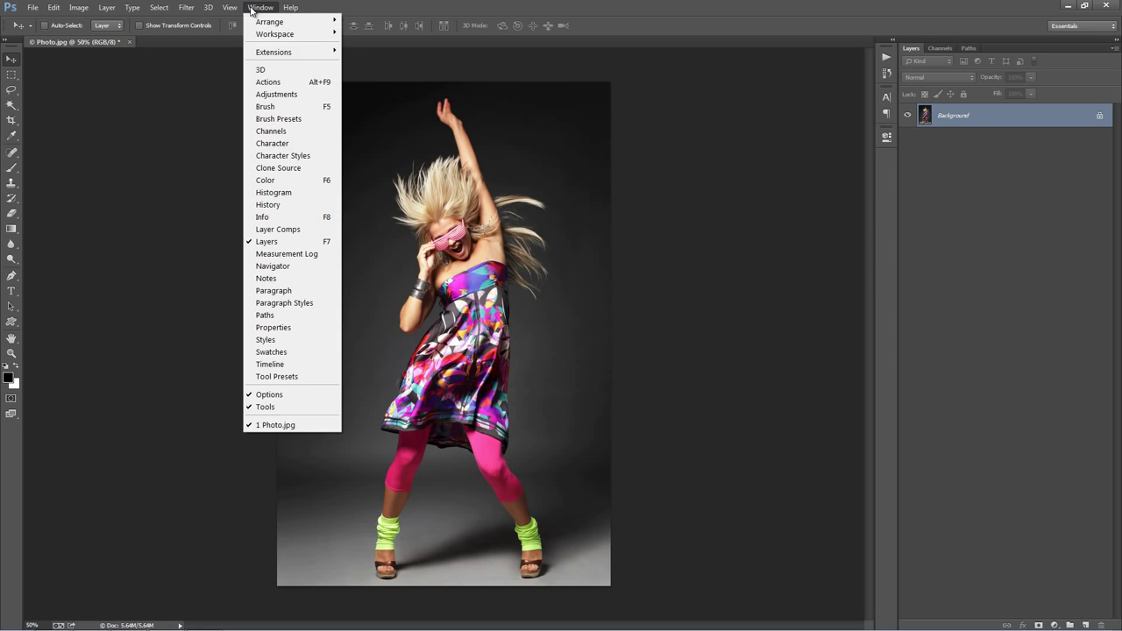
{"action": "left_click", "coordinate": [295, 82]}
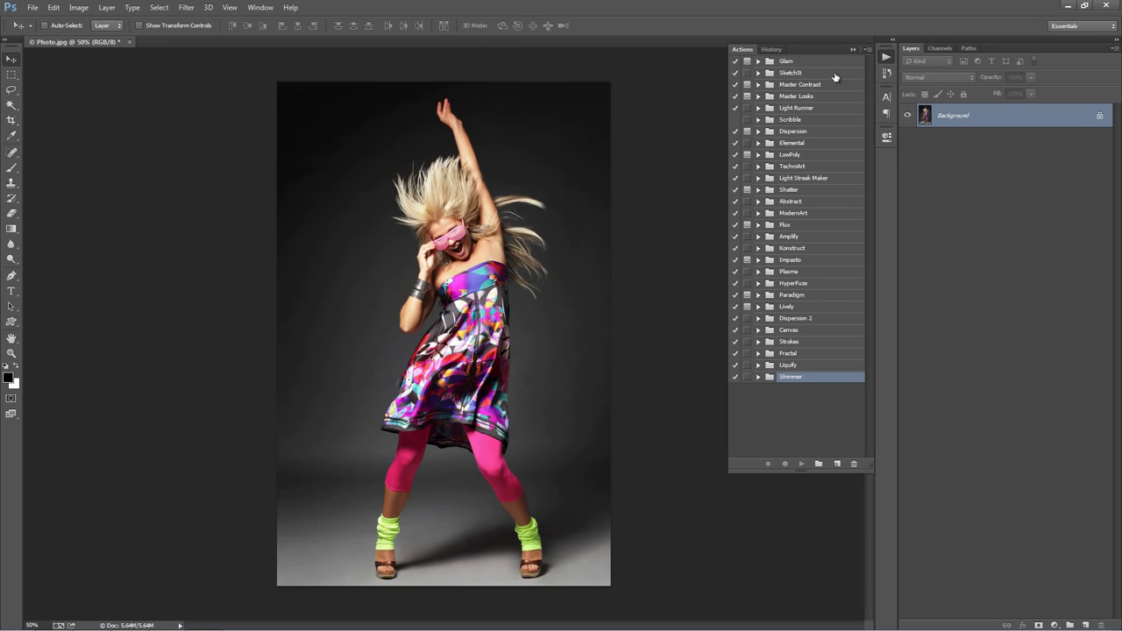
{"action": "left_click", "coordinate": [867, 53]}
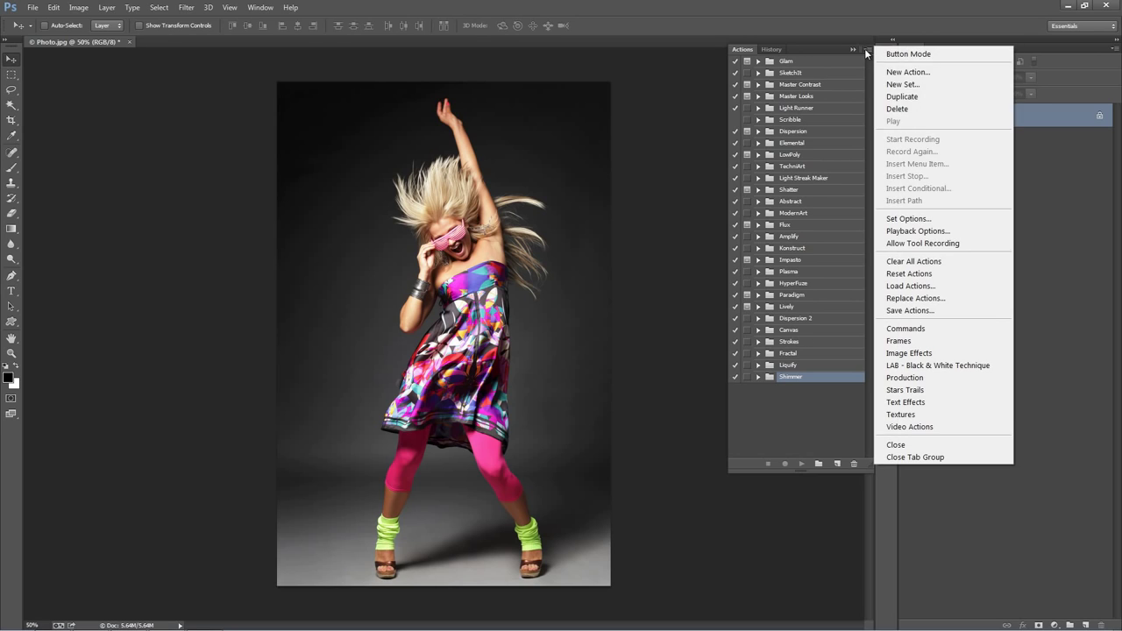
{"action": "key", "text": "Return"}
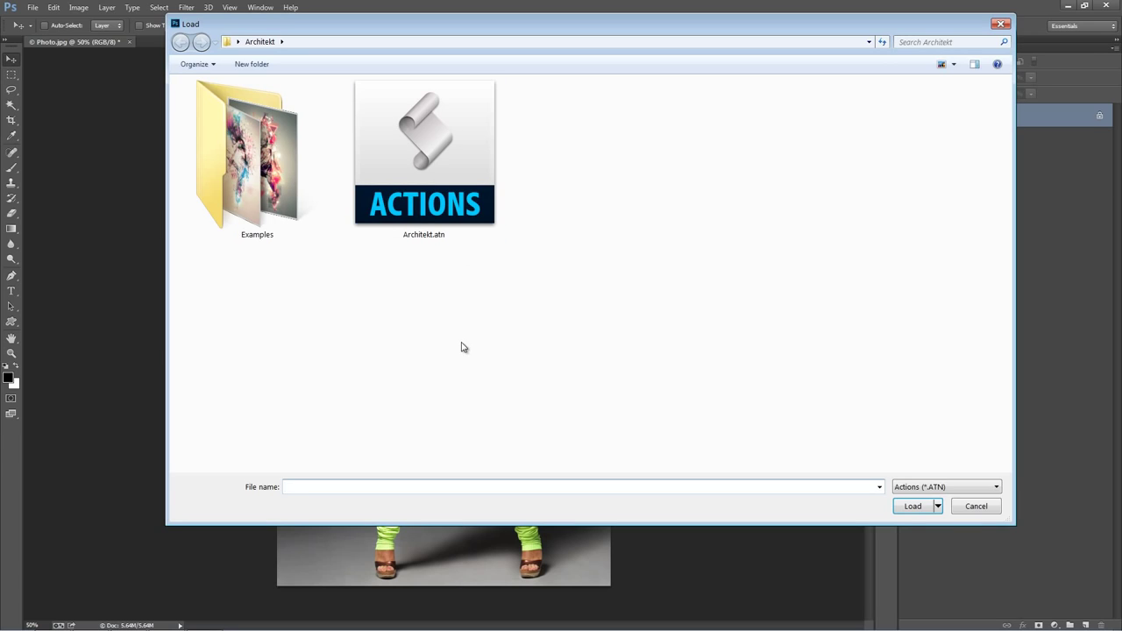
{"action": "double_click", "coordinate": [439, 173]}
{"action": "left_click", "coordinate": [794, 400]}
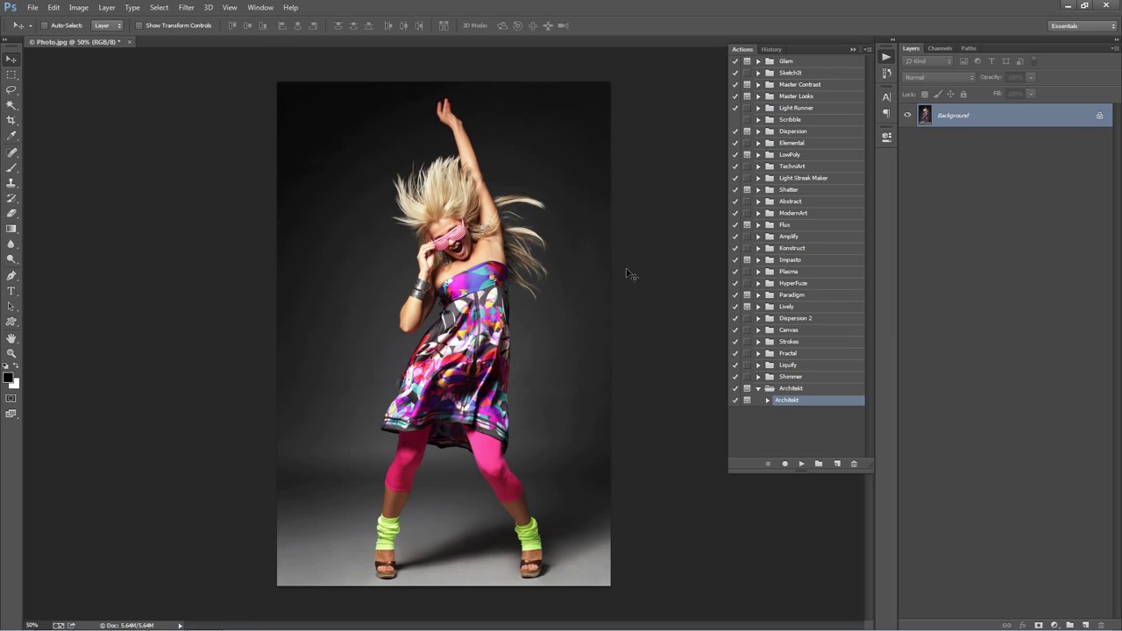
Step: Create a new layer named "brush" above the Background
{"action": "key", "text": "ctrl+shift+n"}
{"action": "type", "text": "br"}
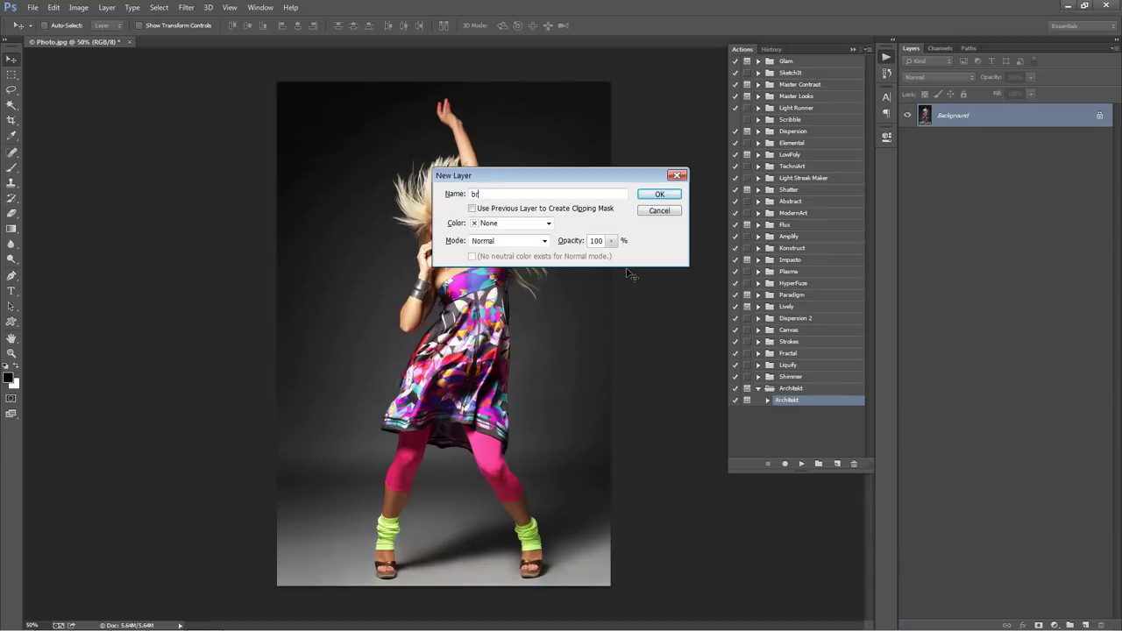
{"action": "type", "text": "ush"}
{"action": "double_click", "coordinate": [480, 194]}
{"action": "left_click", "coordinate": [507, 194]}
{"action": "left_click", "coordinate": [662, 195]}
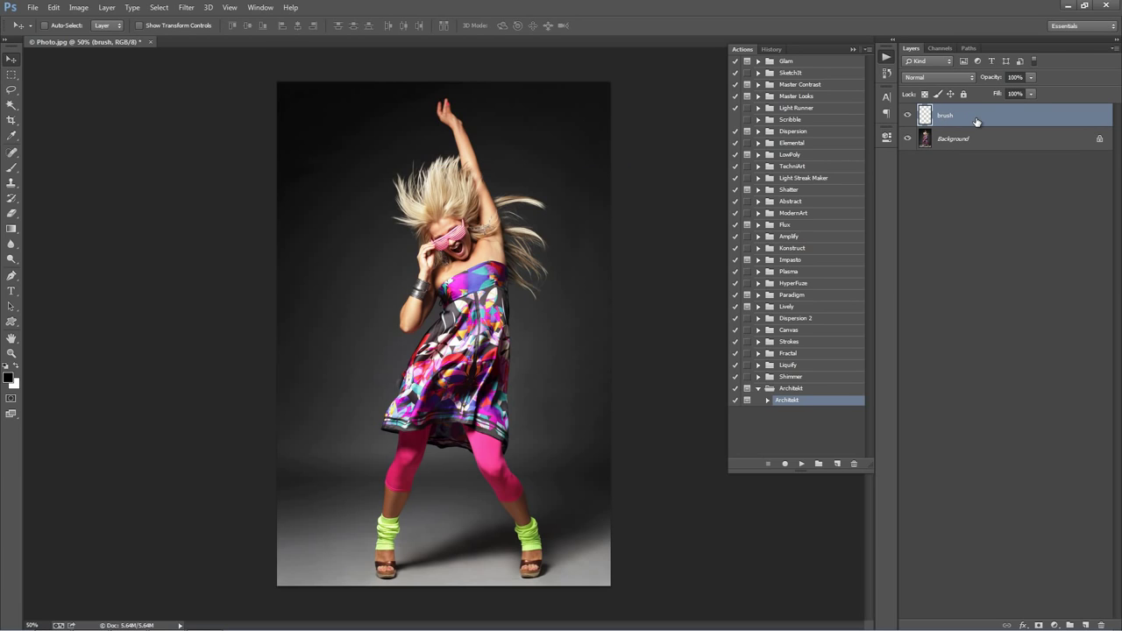
Step: Choose the Brush tool, enlarge its tip and set the foreground colour to 00ff24
{"action": "key", "text": "b"}
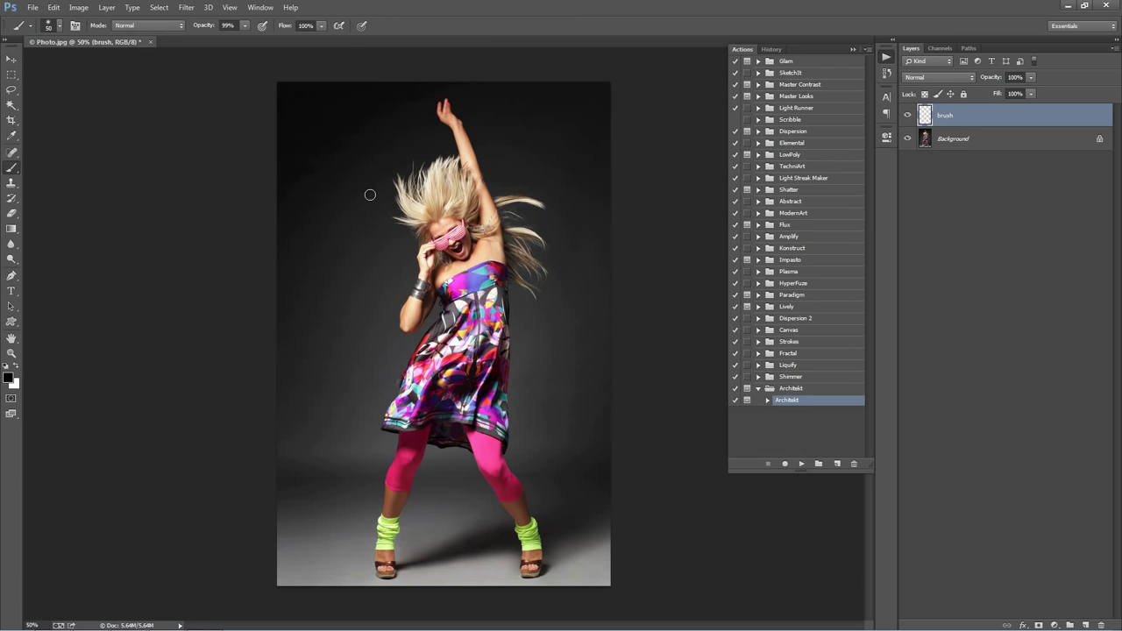
{"action": "key", "text": "bracketright"}
{"action": "key", "text": "bracketright"}
{"action": "key", "text": "bracketright"}
{"action": "key", "text": "bracketright"}
{"action": "key", "text": "bracketright"}
{"action": "key", "text": "bracketright"}
{"action": "left_click", "coordinate": [8, 377]}
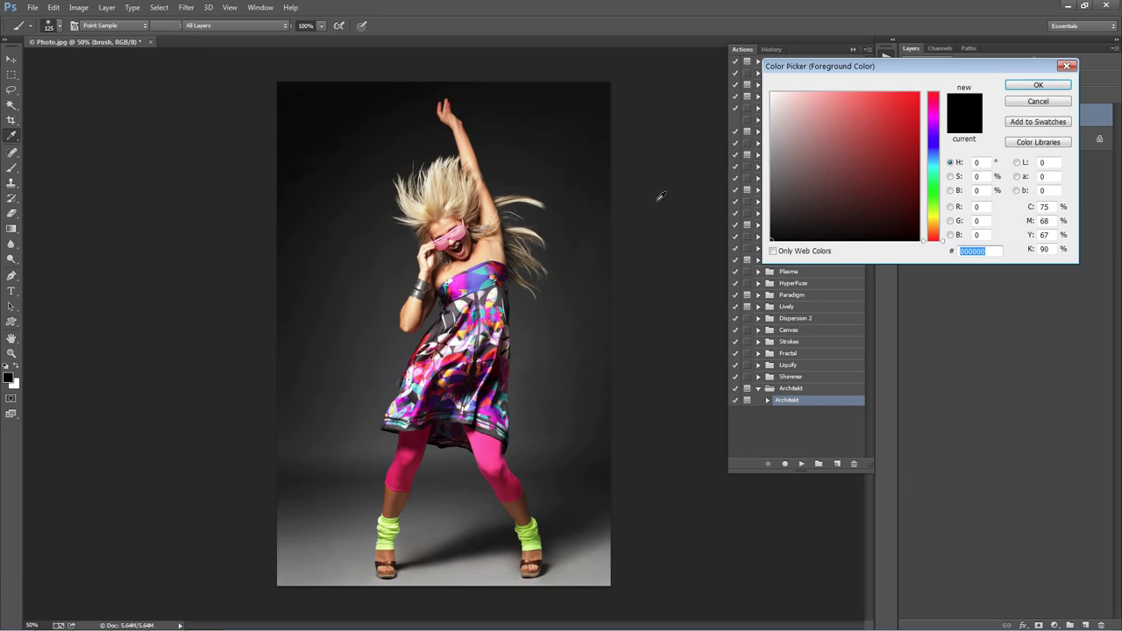
{"action": "type", "text": "00fc24"}
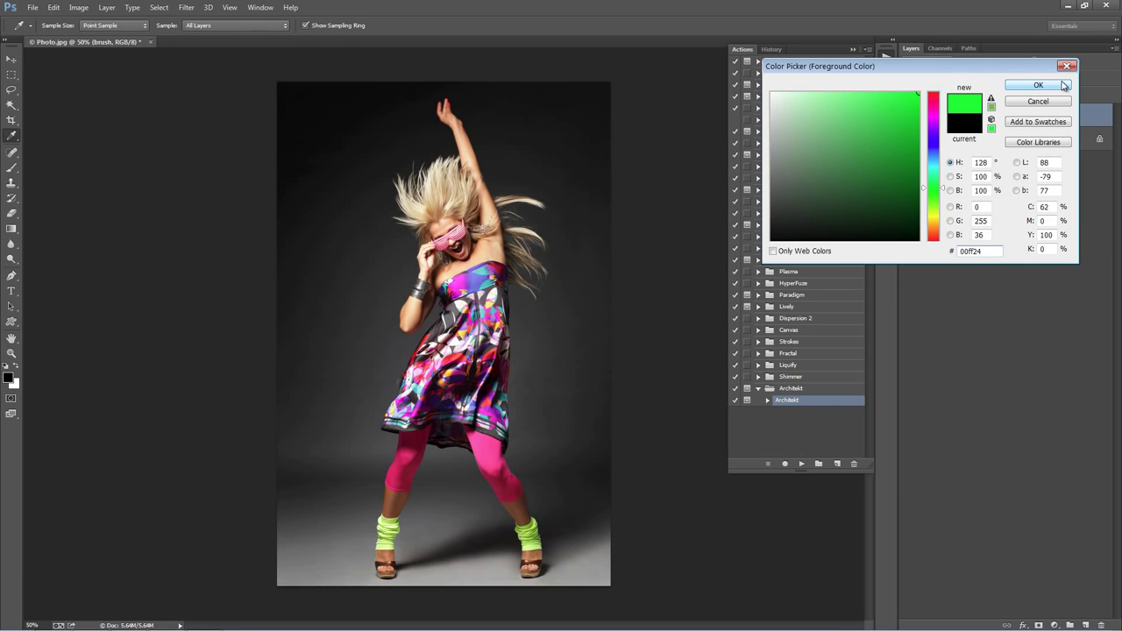
{"action": "left_click", "coordinate": [1037, 85]}
Step: Paint green over the woman's hair, face and upper dress on the brush layer, enlarging the brush to 70
{"action": "left_click_drag", "start_coordinate": [454, 203], "coordinate": [420, 199]}
{"action": "mouse_move", "coordinate": [459, 269]}
{"action": "left_mouse_down"}
{"action": "mouse_move", "coordinate": [444, 209]}
{"action": "mouse_move", "coordinate": [457, 219]}
{"action": "mouse_move", "coordinate": [452, 285]}
{"action": "mouse_move", "coordinate": [439, 245]}
{"action": "mouse_move", "coordinate": [449, 239]}
{"action": "mouse_move", "coordinate": [470, 273]}
{"action": "left_mouse_up"}
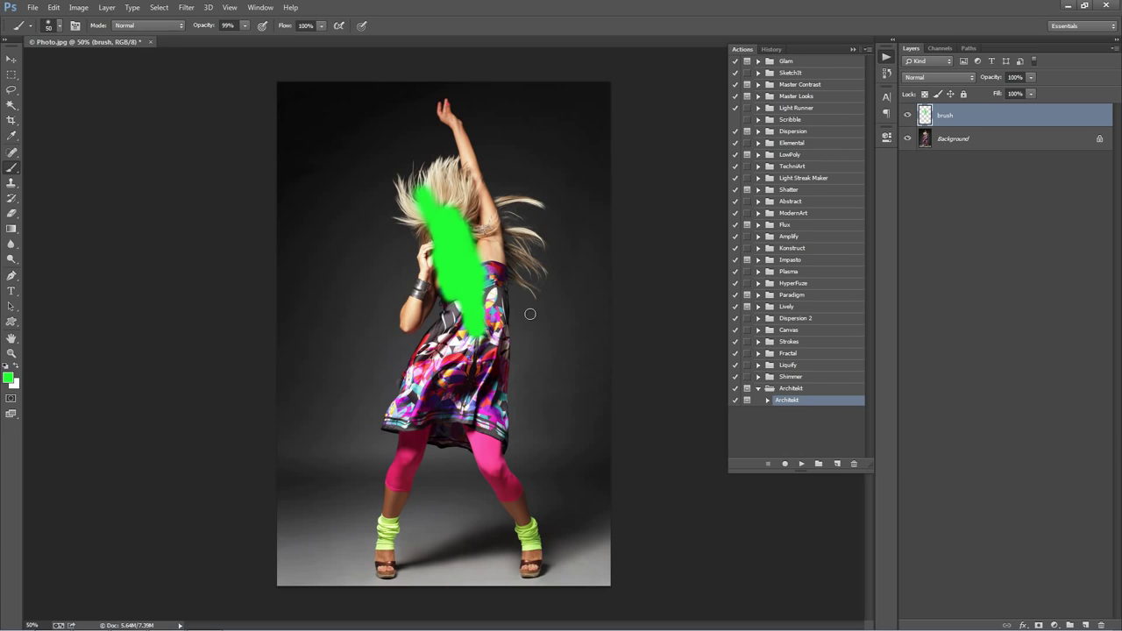
{"action": "key", "text": "bracketright"}
{"action": "key", "text": "bracketright"}
{"action": "mouse_move", "coordinate": [460, 237]}
{"action": "left_mouse_down"}
{"action": "mouse_move", "coordinate": [456, 204]}
{"action": "mouse_move", "coordinate": [471, 261]}
{"action": "left_mouse_up"}
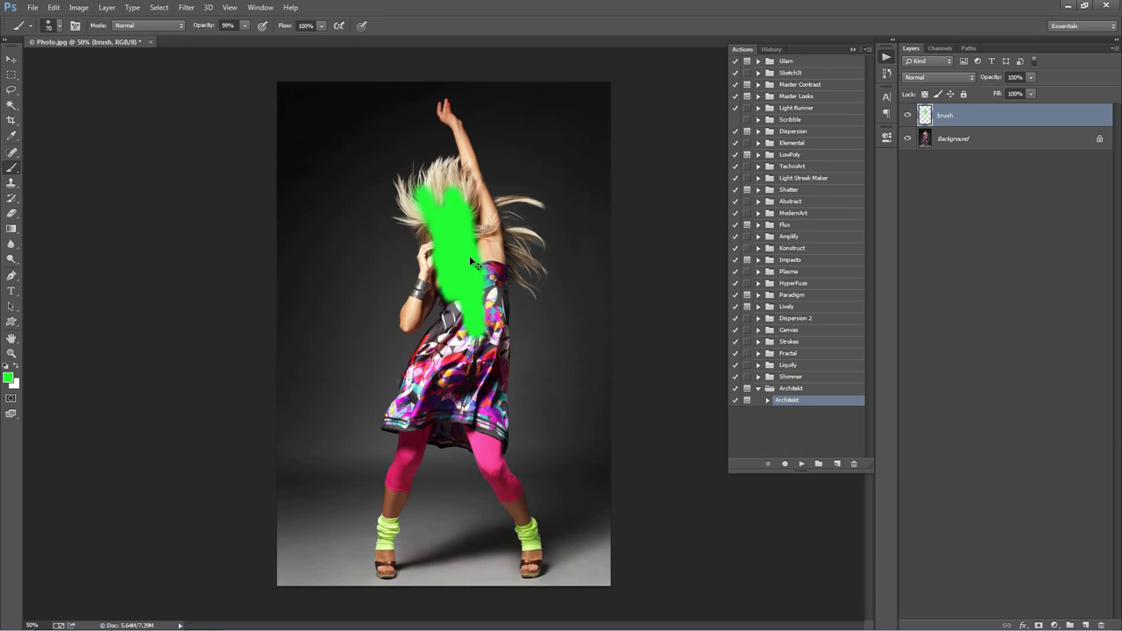
Step: Close Photo.jpg and open PhotoBrushed.psd from the Architekt folder
{"action": "key", "text": "ctrl+w"}
{"action": "key", "text": "ctrl+o"}
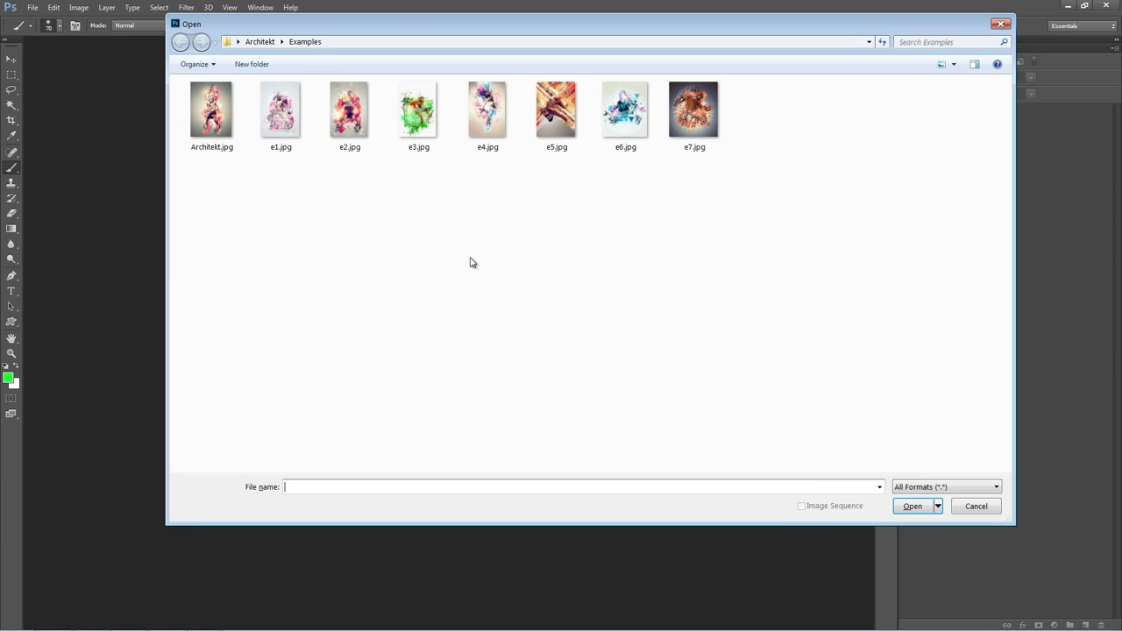
{"action": "left_click", "coordinate": [272, 43]}
{"action": "double_click", "coordinate": [744, 152]}
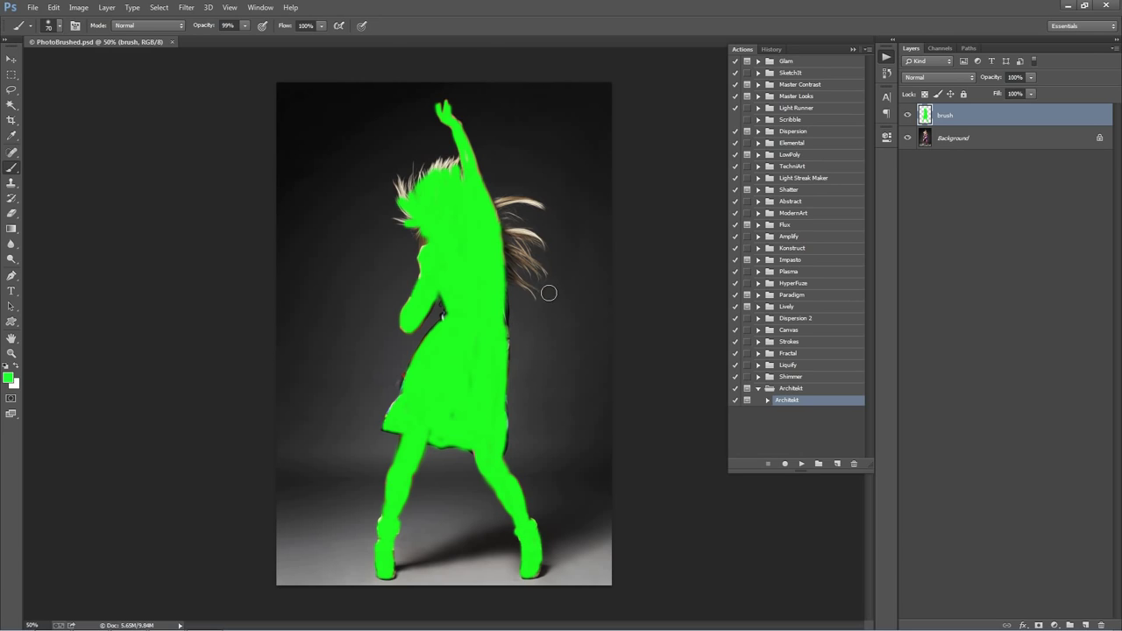
Step: Play the Architekt action on the brushed photo up to its shape-creation pause and dismiss the message
{"action": "key", "text": "v"}
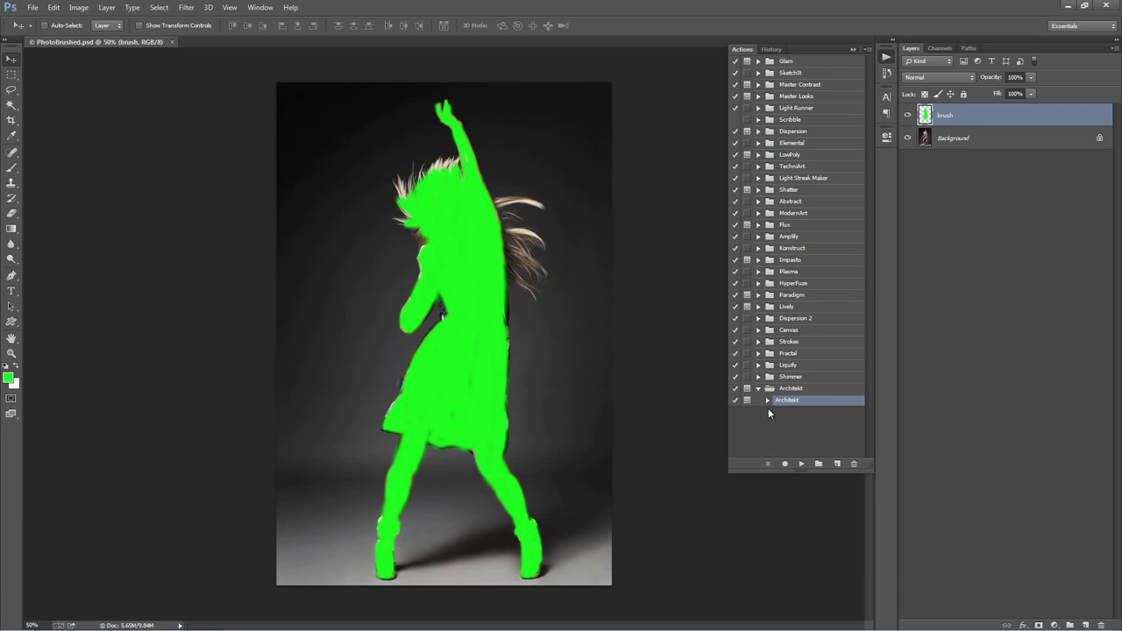
{"action": "left_click", "coordinate": [802, 465]}
{"action": "left_click_drag", "start_coordinate": [383, 130], "coordinate": [541, 125]}
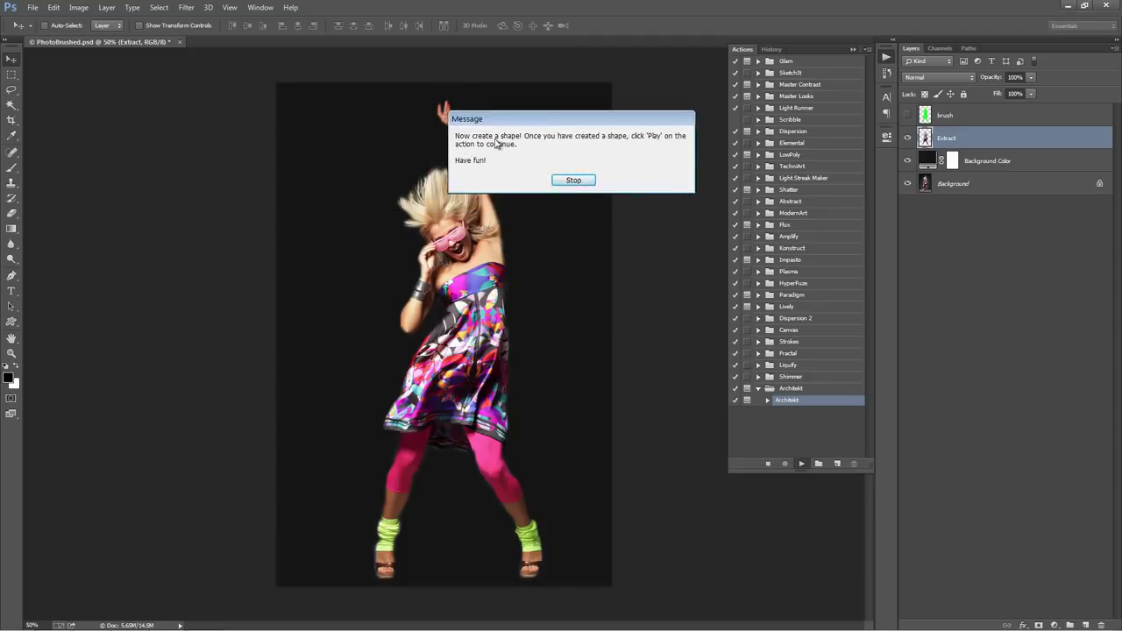
{"action": "left_click", "coordinate": [574, 181]}
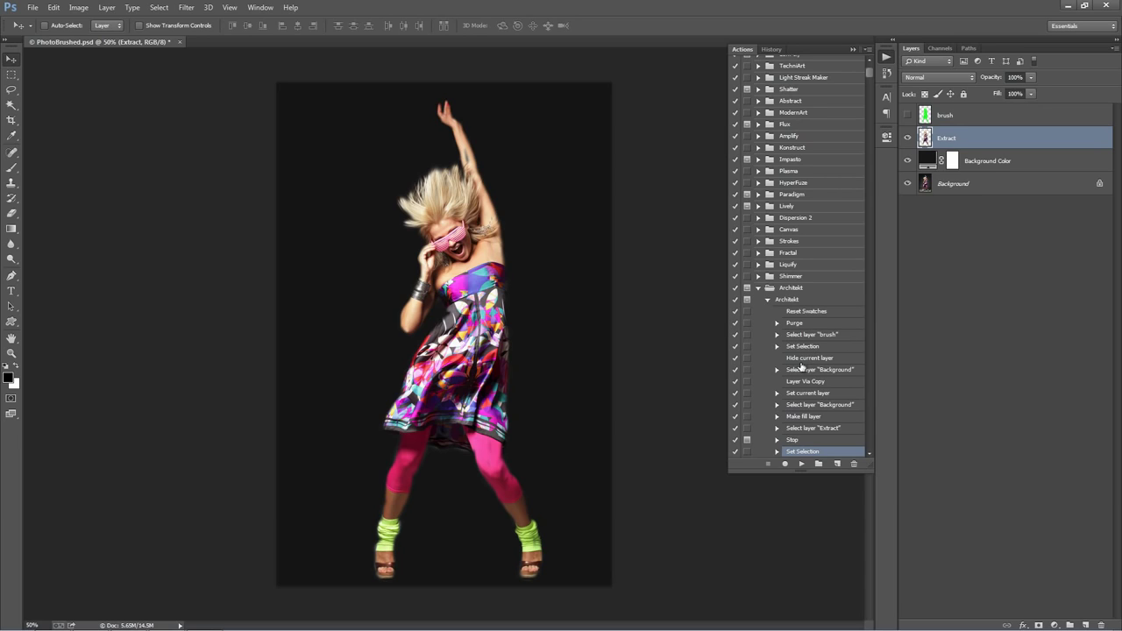
{"action": "scroll", "coordinate": [798, 360], "scroll_direction": "down", "scroll_amount": 1}
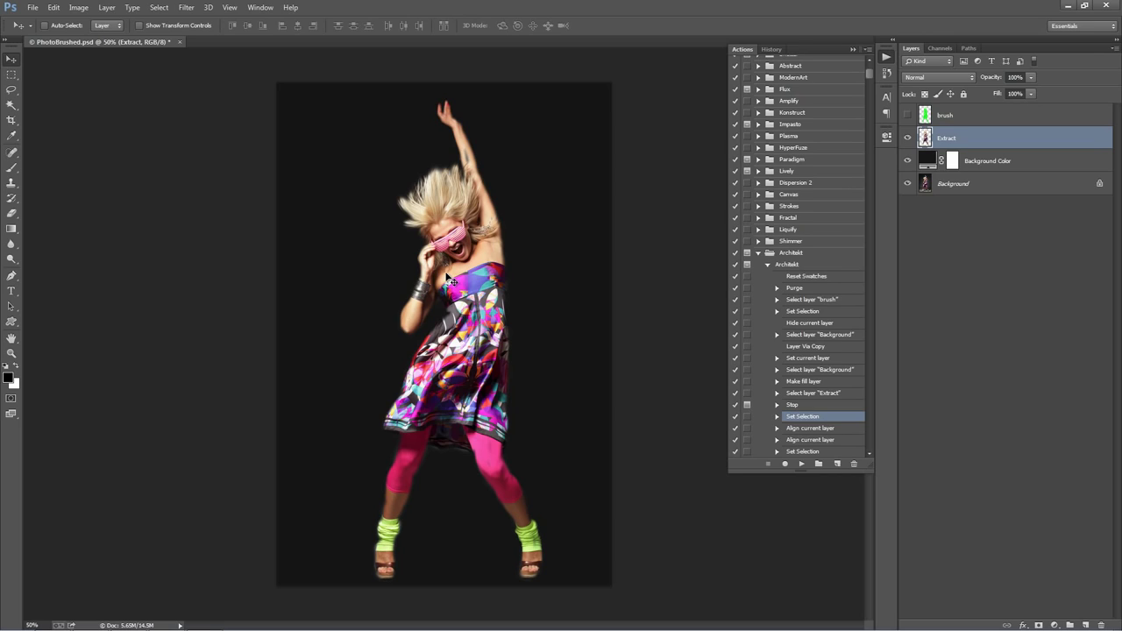
Step: Choose the Custom Shape Tool, fill the shape picker with the All shape set and enlarge the picker
{"action": "key", "text": "u"}
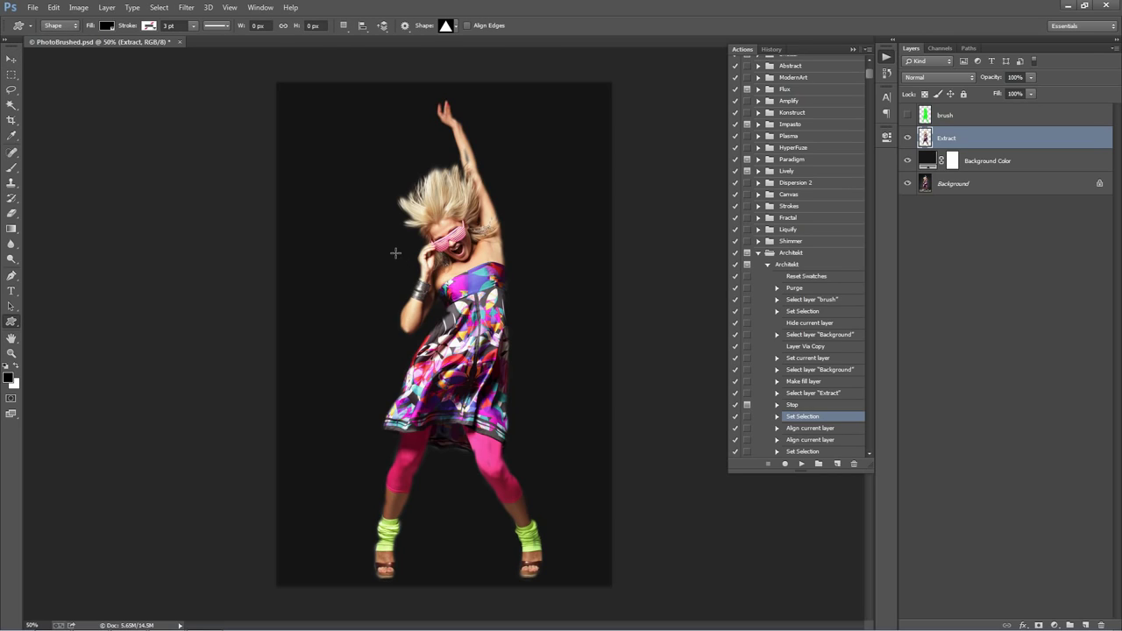
{"action": "left_click", "coordinate": [14, 323]}
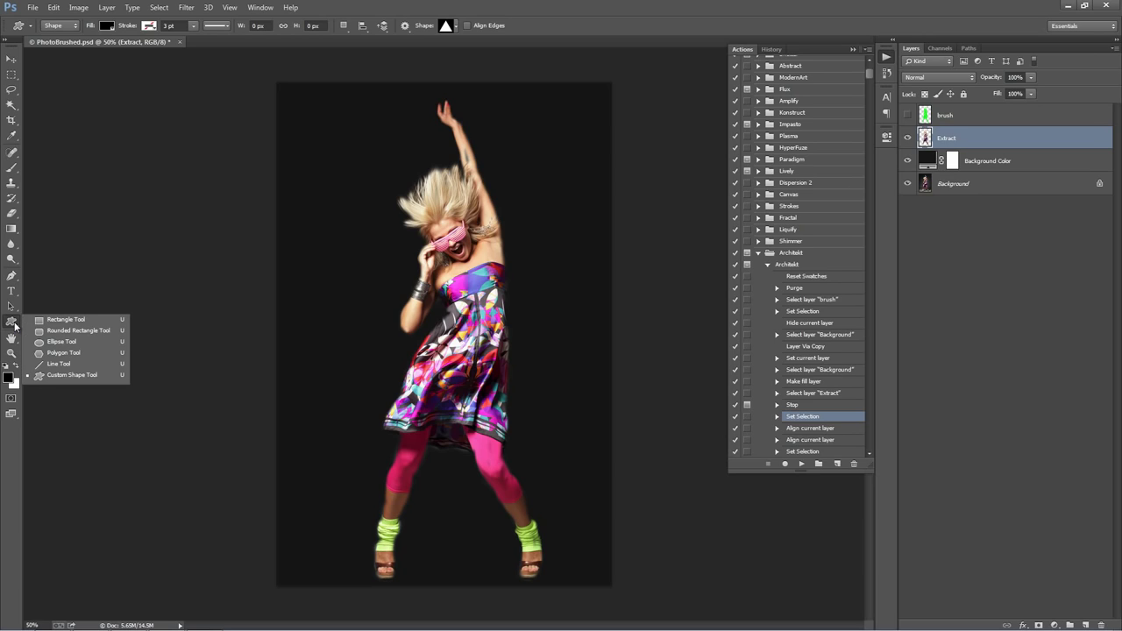
{"action": "left_click", "coordinate": [56, 375]}
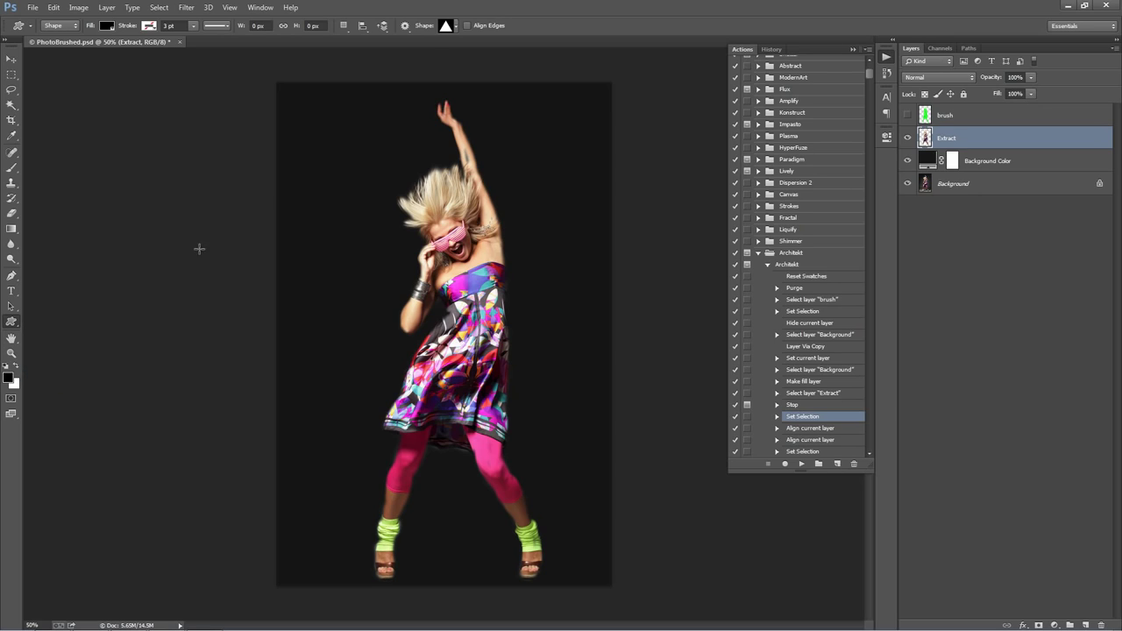
{"action": "left_click", "coordinate": [448, 27]}
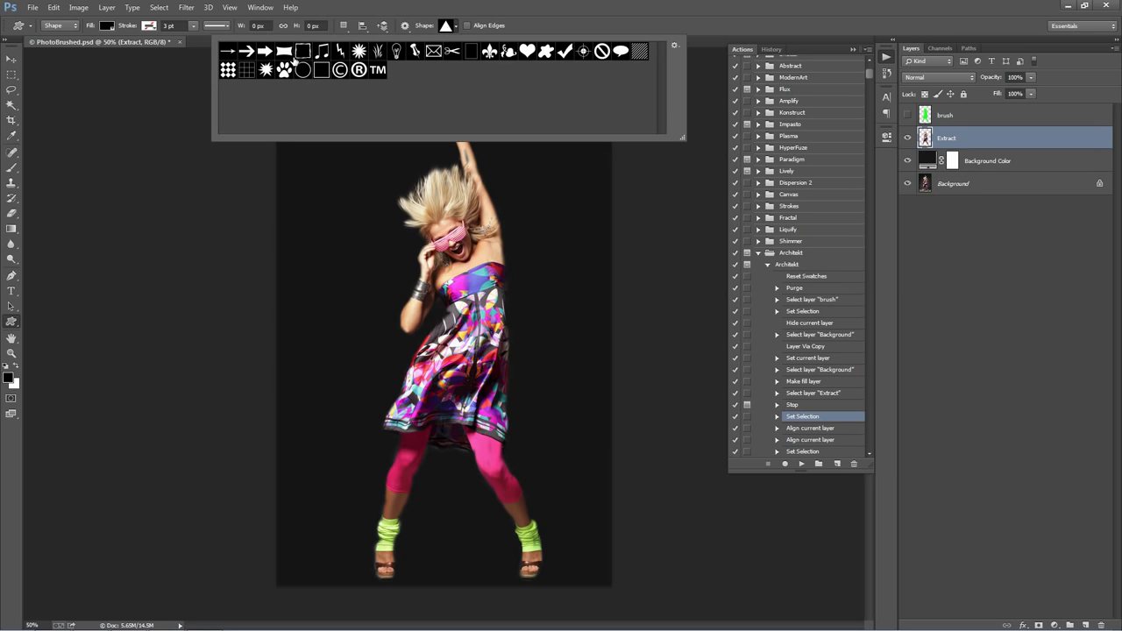
{"action": "left_click", "coordinate": [675, 45]}
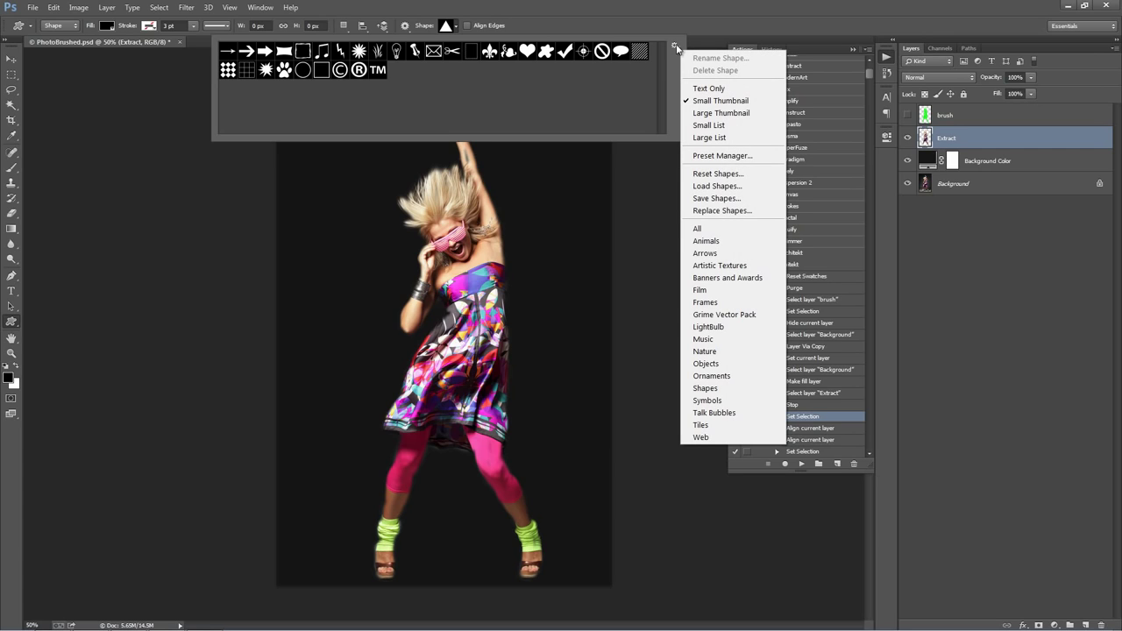
{"action": "left_click", "coordinate": [702, 229]}
{"action": "left_click", "coordinate": [509, 166]}
{"action": "left_click_drag", "start_coordinate": [683, 138], "coordinate": [701, 323]}
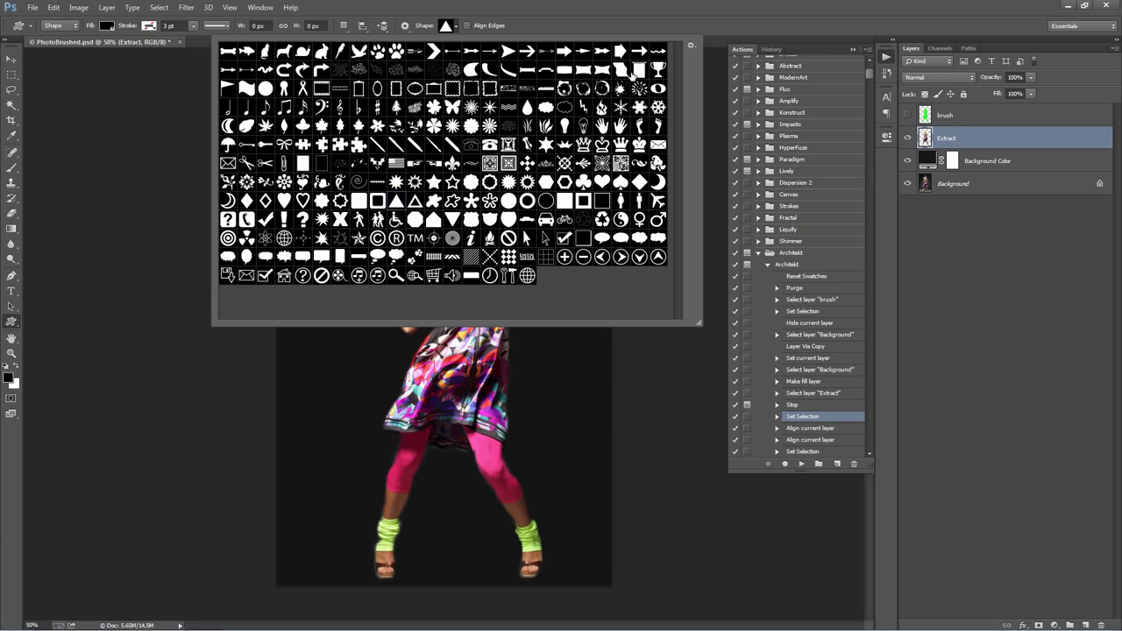
Step: Load the Shapes.csh custom shapes from the Architekt folder into the shape picker
{"action": "left_click", "coordinate": [691, 45]}
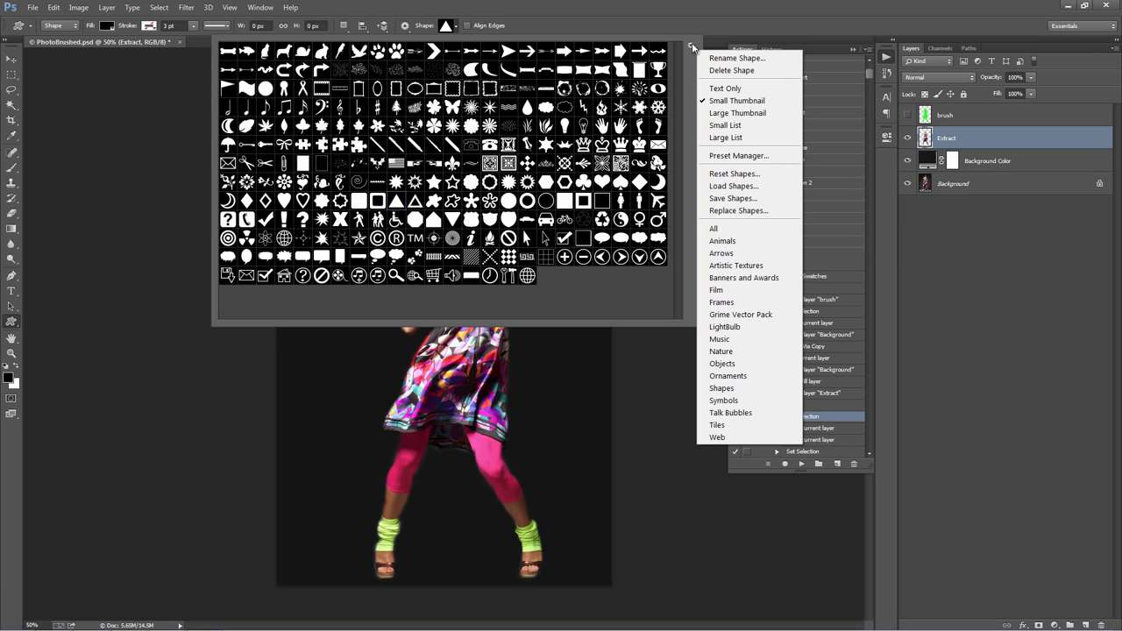
{"action": "left_click", "coordinate": [754, 189]}
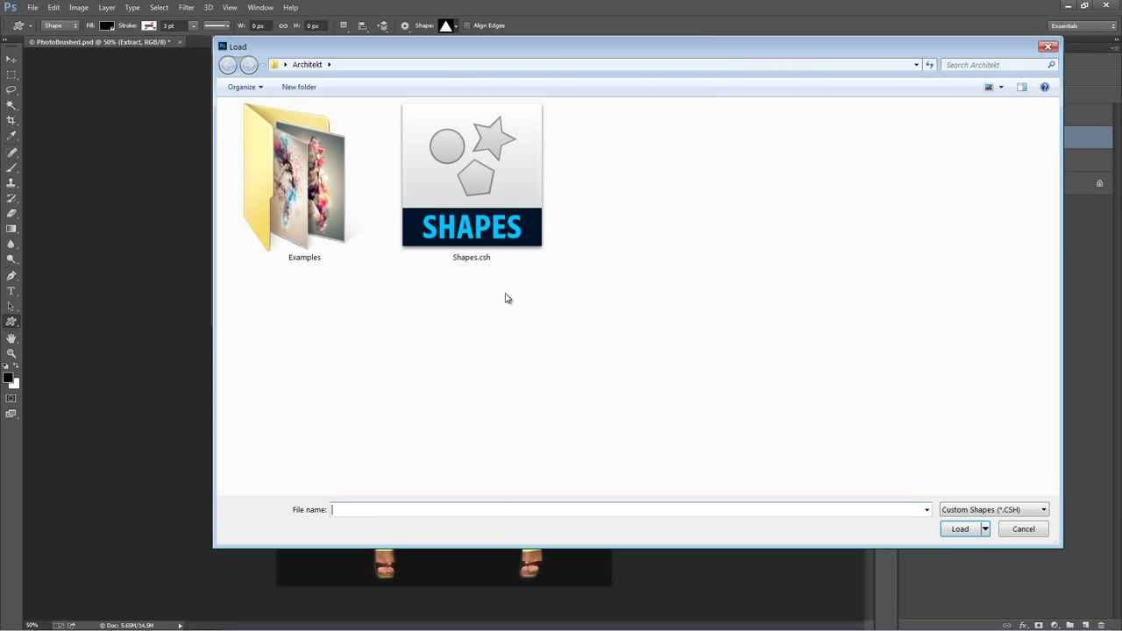
{"action": "double_click", "coordinate": [497, 209]}
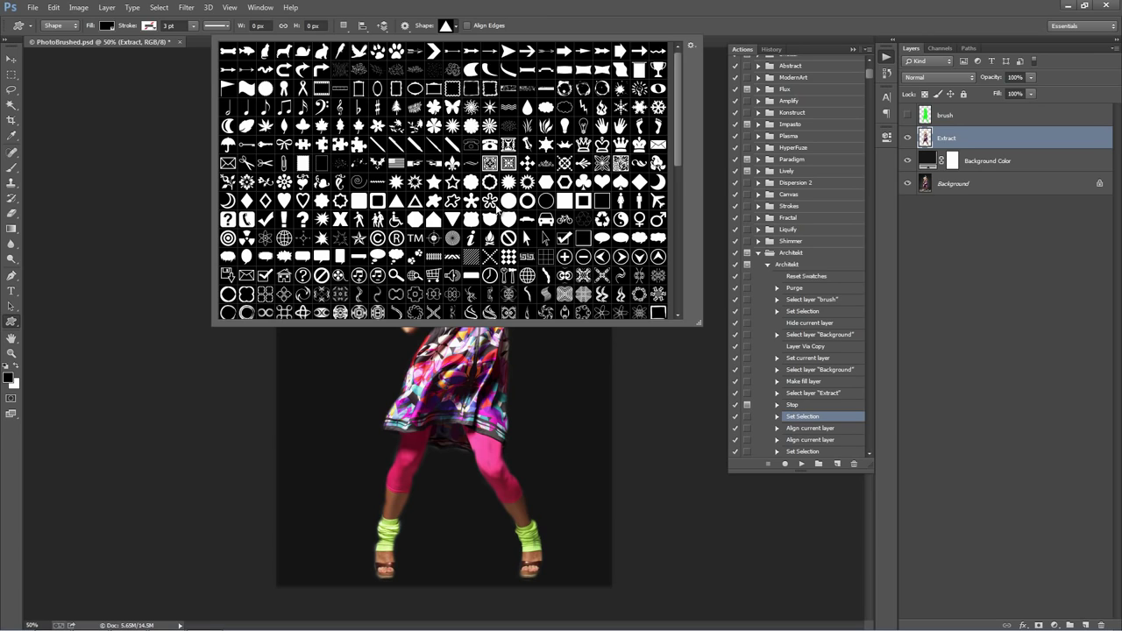
Step: Browse through the loaded custom shapes in the shape picker
{"action": "scroll", "coordinate": [495, 205], "scroll_direction": "down", "scroll_amount": 6}
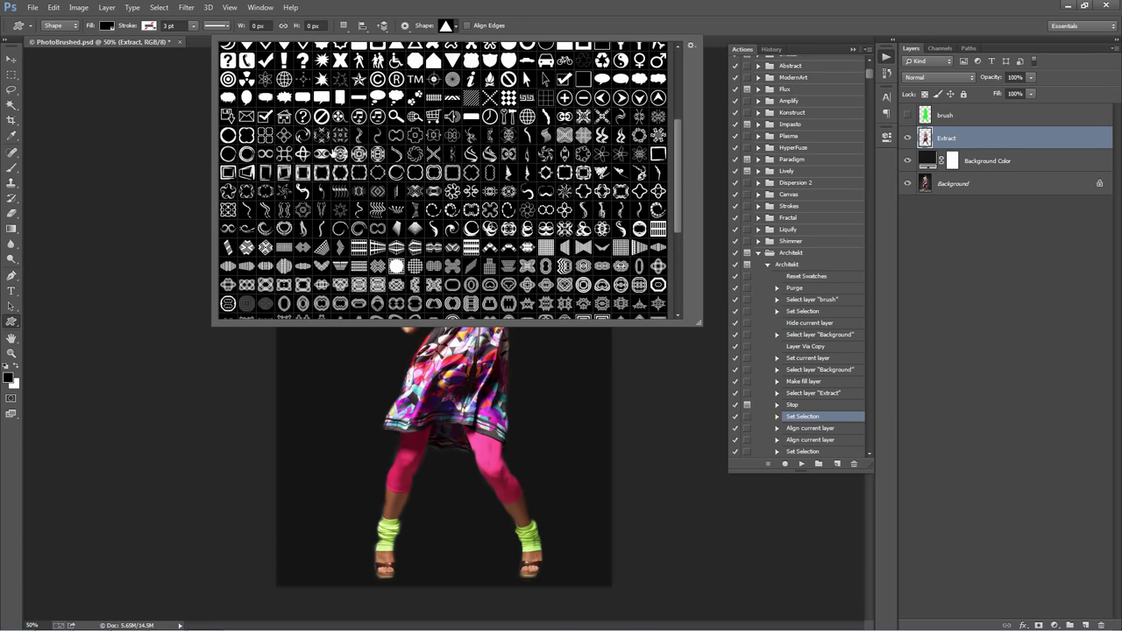
{"action": "scroll", "coordinate": [437, 186], "scroll_direction": "down", "scroll_amount": 1}
{"action": "scroll", "coordinate": [406, 207], "scroll_direction": "down", "scroll_amount": 6}
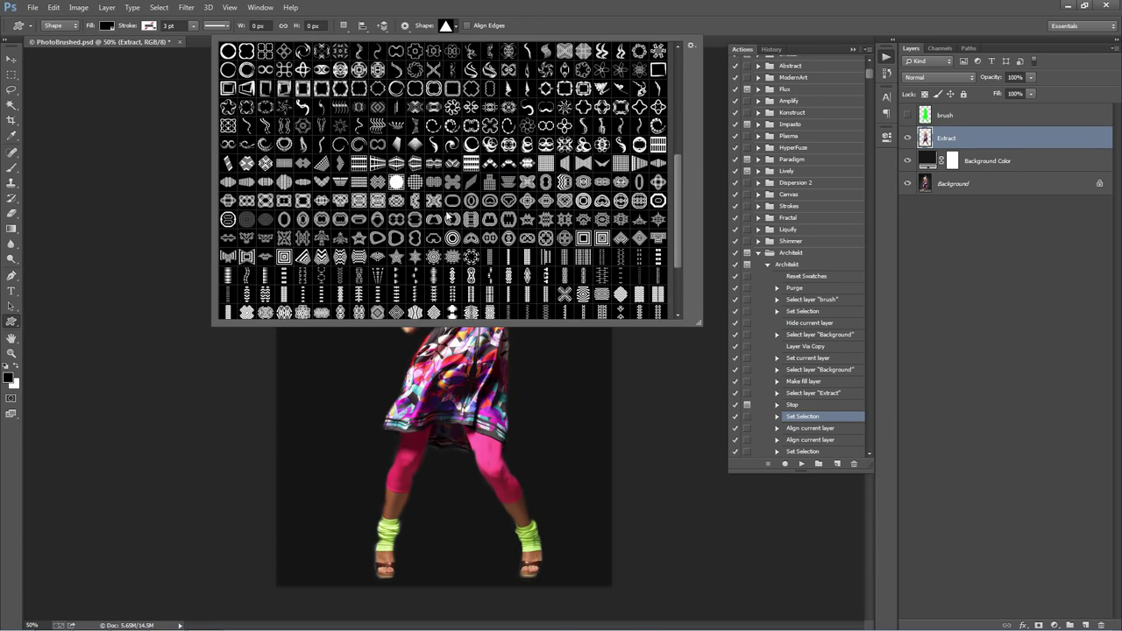
{"action": "scroll", "coordinate": [448, 215], "scroll_direction": "down", "scroll_amount": 1}
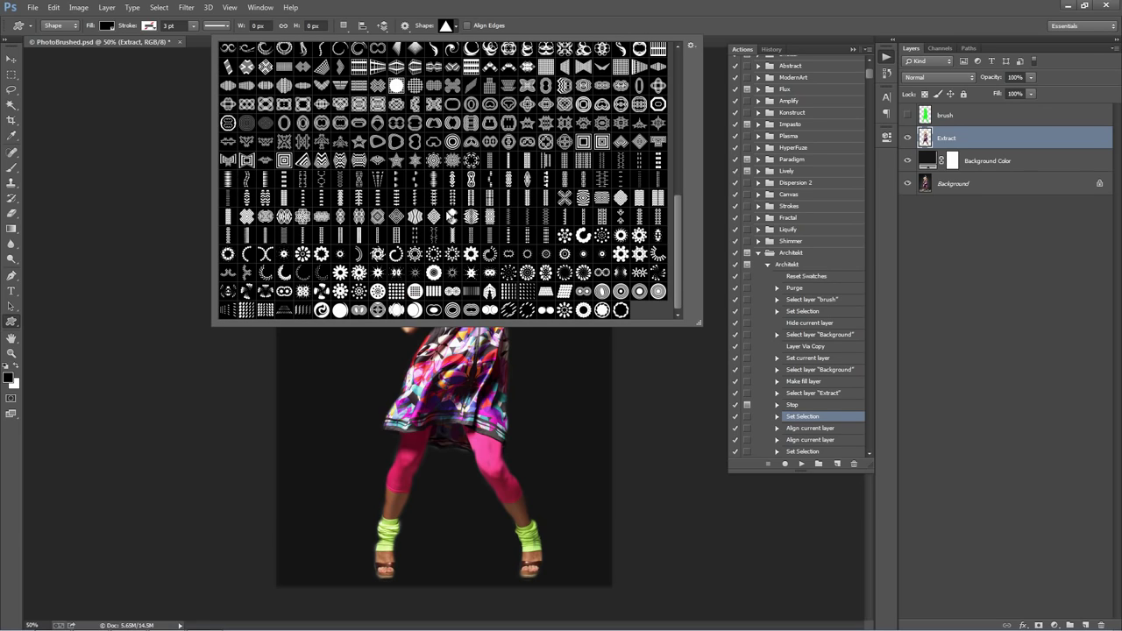
{"action": "scroll", "coordinate": [372, 133], "scroll_direction": "up", "scroll_amount": 3}
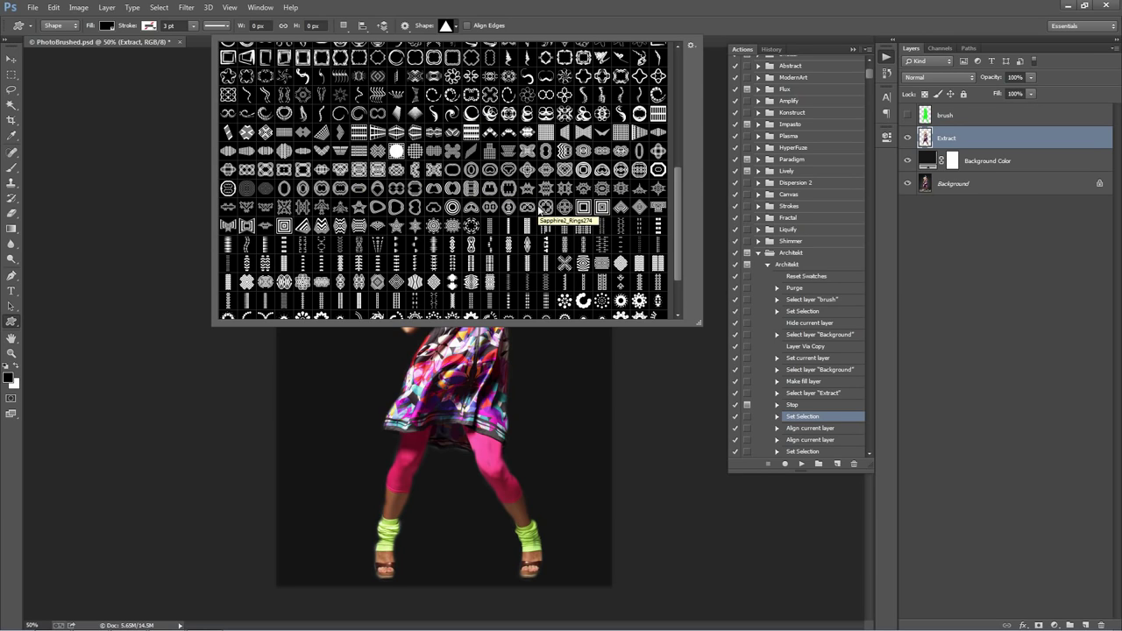
{"action": "scroll", "coordinate": [541, 207], "scroll_direction": "down", "scroll_amount": 3}
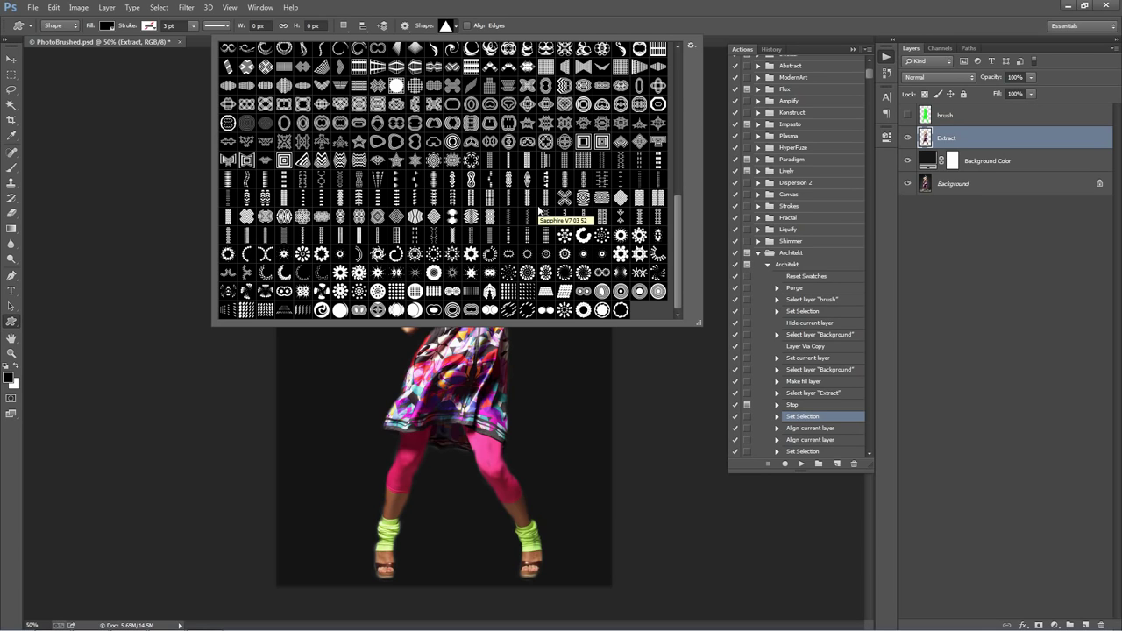
{"action": "scroll", "coordinate": [541, 210], "scroll_direction": "up", "scroll_amount": 15}
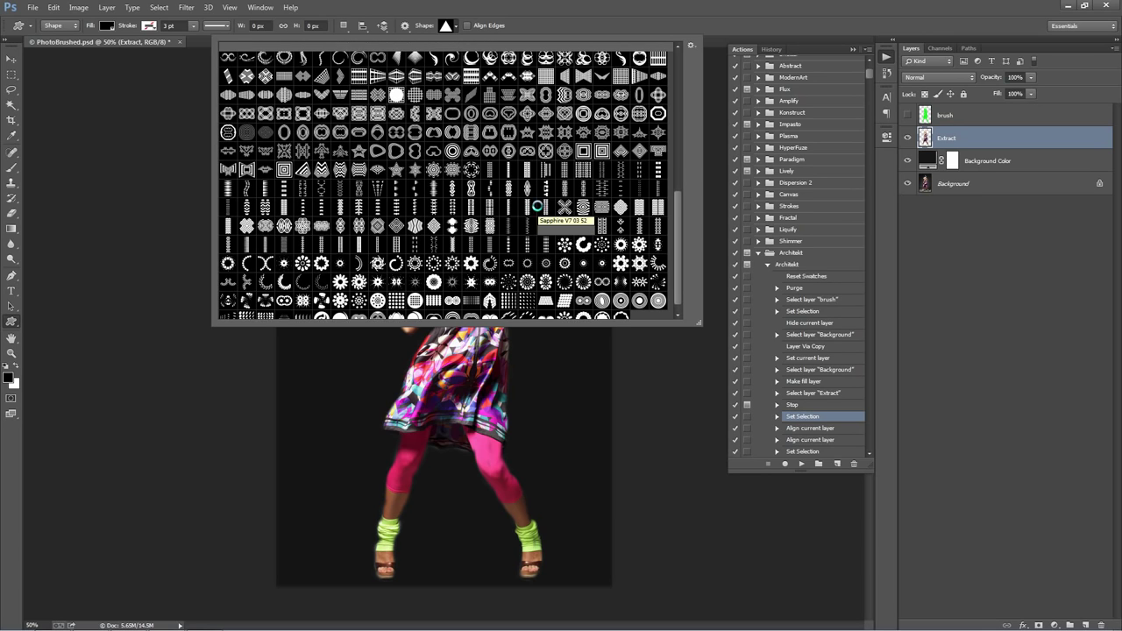
{"action": "scroll", "coordinate": [541, 210], "scroll_direction": "up", "scroll_amount": 6}
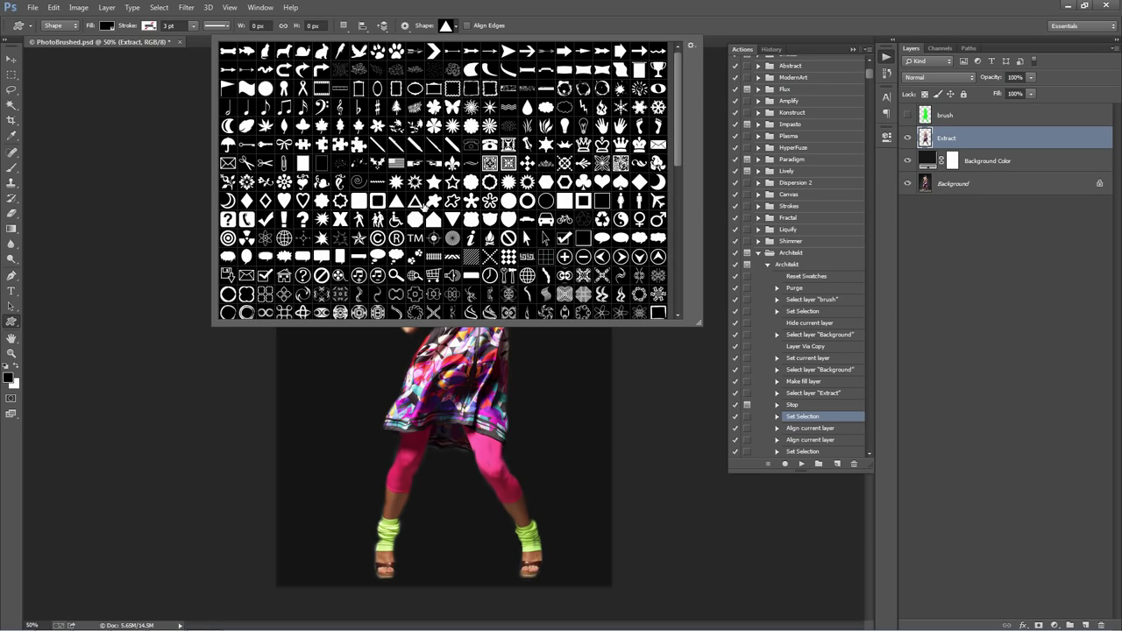
{"action": "key", "text": "Escape"}
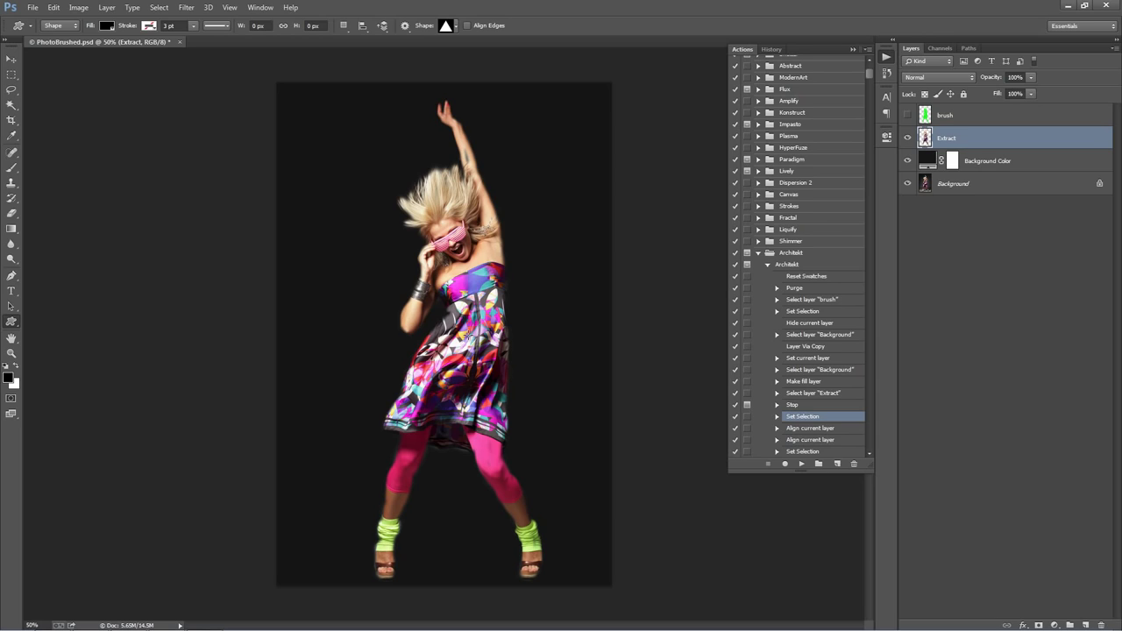
Step: Draw a black triangle about 635 by 548 px over the woman's dress and shift it slightly towards her face
{"action": "left_click_drag", "start_coordinate": [491, 330], "coordinate": [562, 414]}
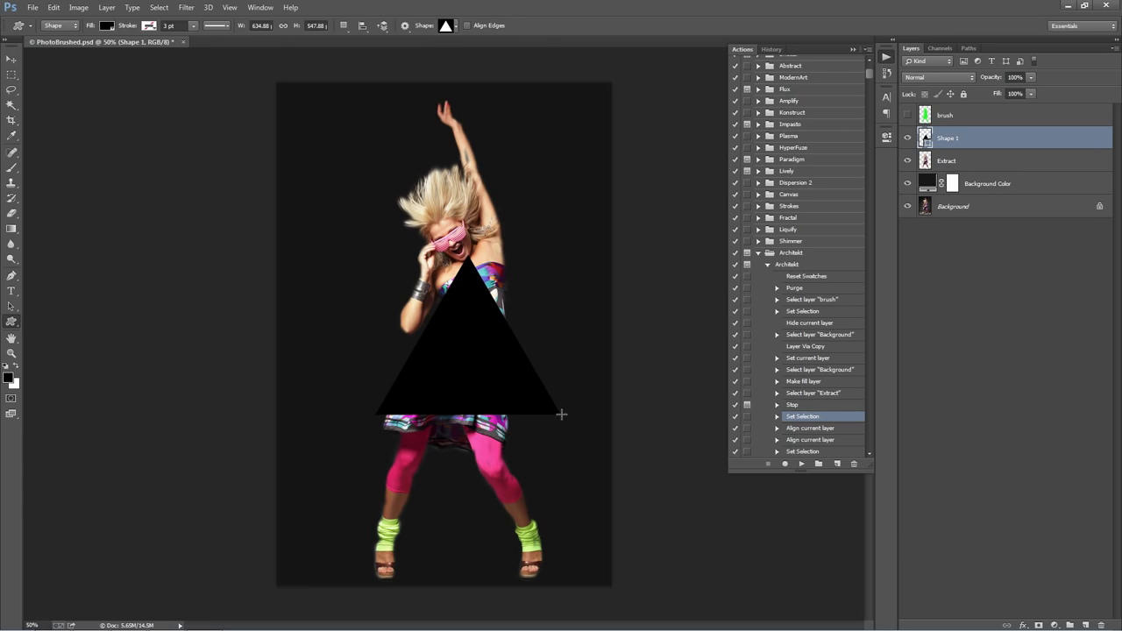
{"action": "key", "text": "v"}
{"action": "left_click_drag", "start_coordinate": [521, 346], "coordinate": [515, 341]}
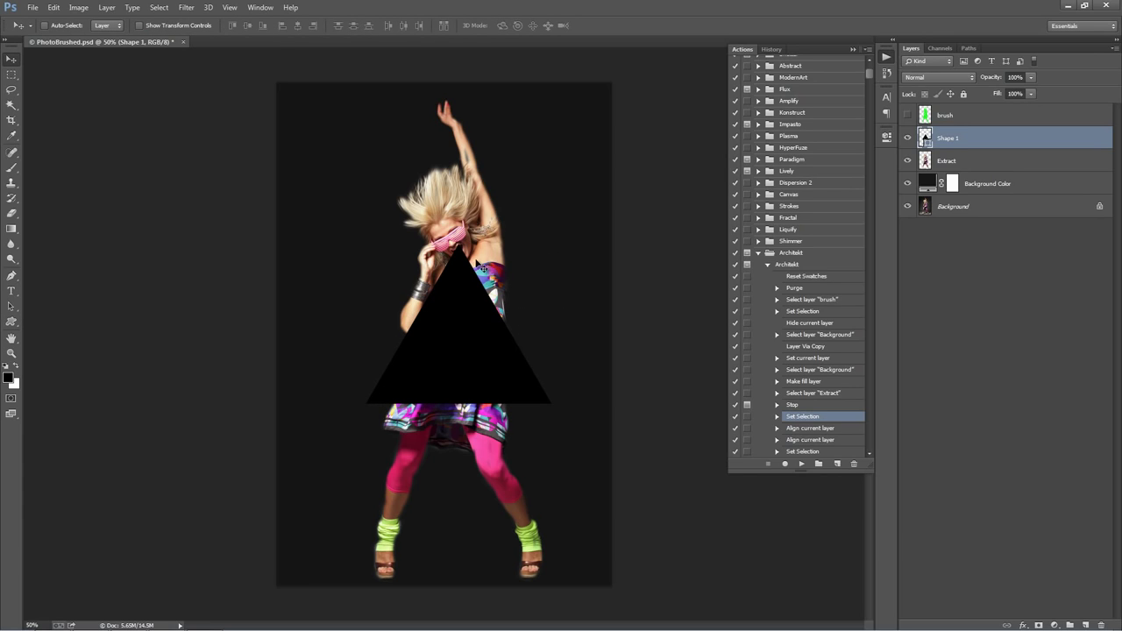
Step: Scale the triangle down to about 20% around its centre, and in a second transform enlarge it to about 643%
{"action": "key", "text": "ctrl+t"}
{"action": "left_click_drag", "start_coordinate": [550, 242], "coordinate": [460, 291]}
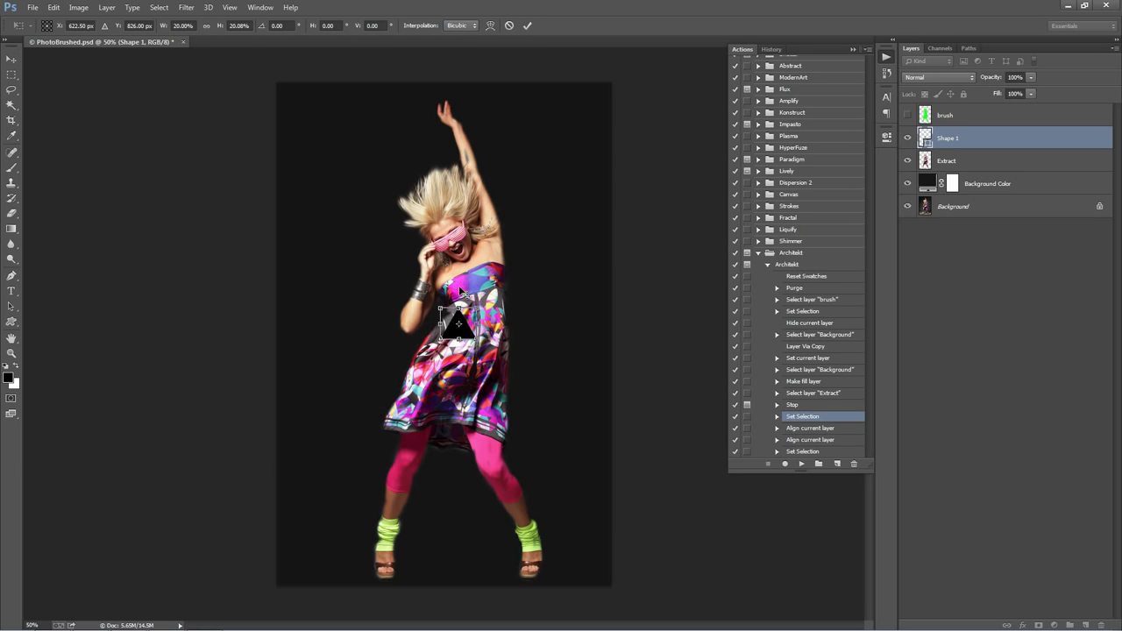
{"action": "key", "text": "Return"}
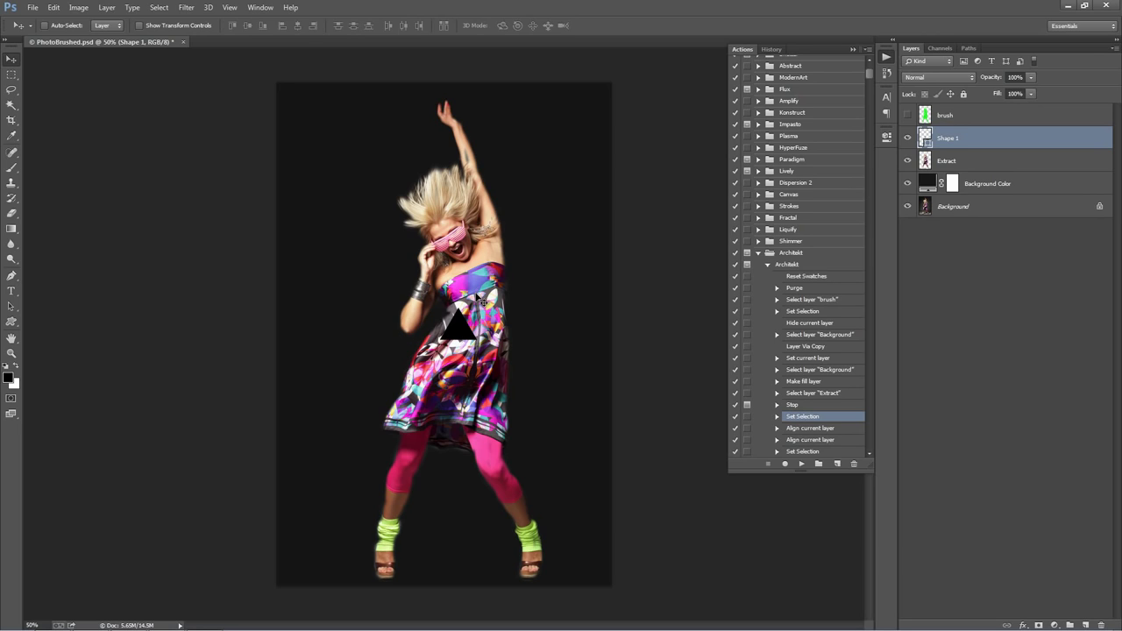
{"action": "key", "text": "ctrl+t"}
{"action": "left_click_drag", "start_coordinate": [475, 308], "coordinate": [547, 182]}
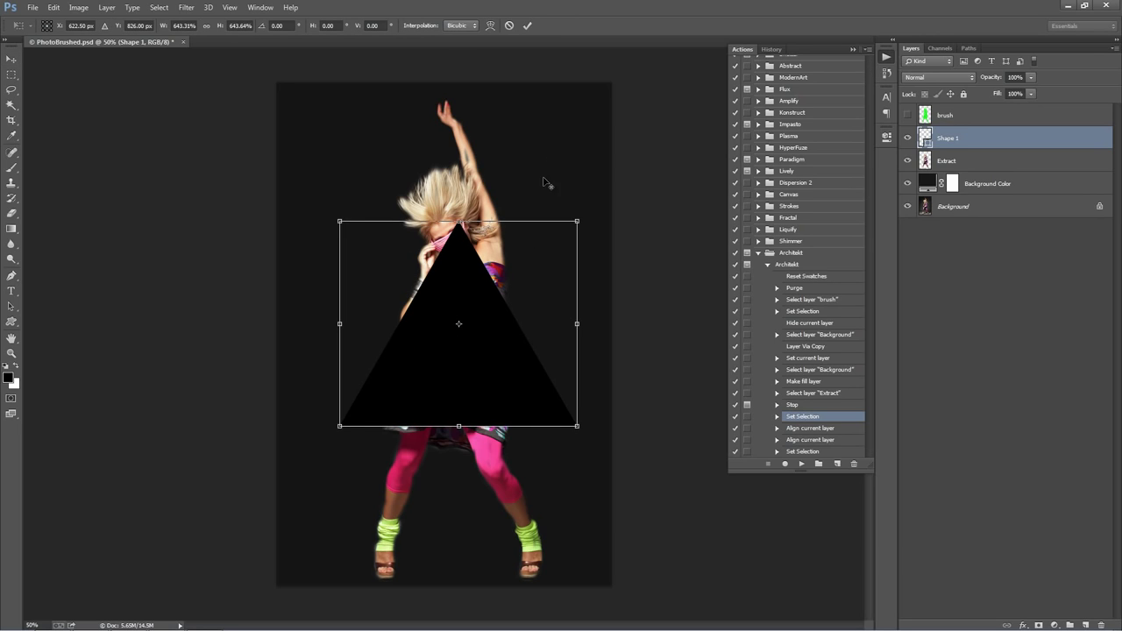
{"action": "key", "text": "Return"}
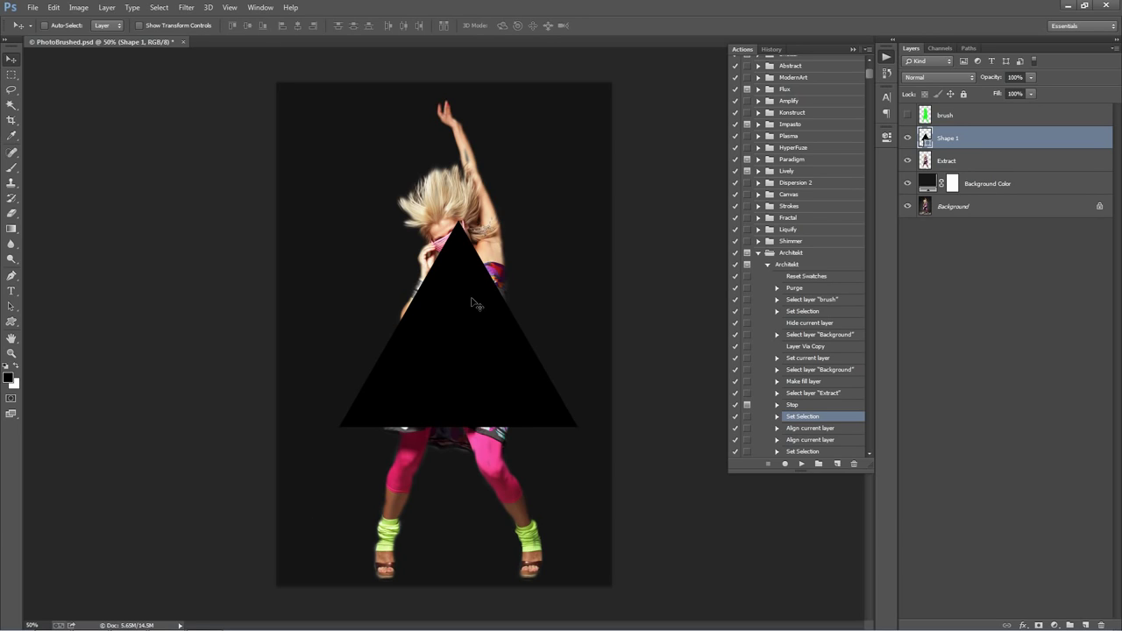
Step: Scale the triangle to about 69.5% and position its centre over the dress at X 636 px, Y 854 px
{"action": "key", "text": "ctrl+t"}
{"action": "left_click_drag", "start_coordinate": [577, 218], "coordinate": [536, 245]}
{"action": "left_click_drag", "start_coordinate": [494, 300], "coordinate": [495, 319]}
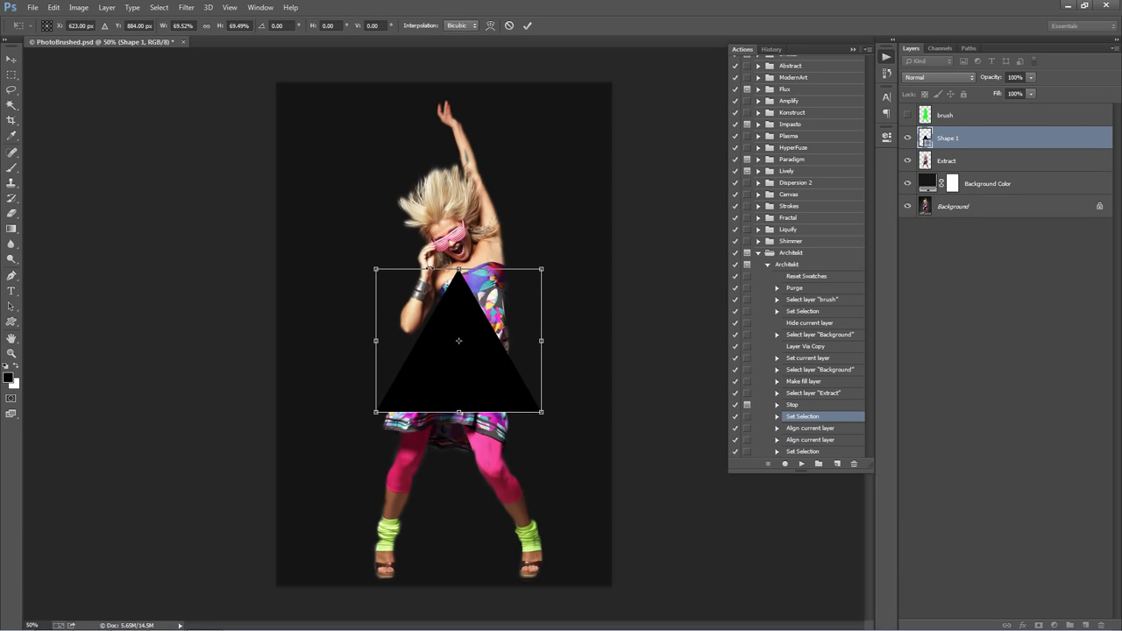
{"action": "left_click_drag", "start_coordinate": [485, 287], "coordinate": [489, 283]}
{"action": "key", "text": "shift+Up"}
{"action": "key", "text": "shift+Up"}
{"action": "key", "text": "shift+Up"}
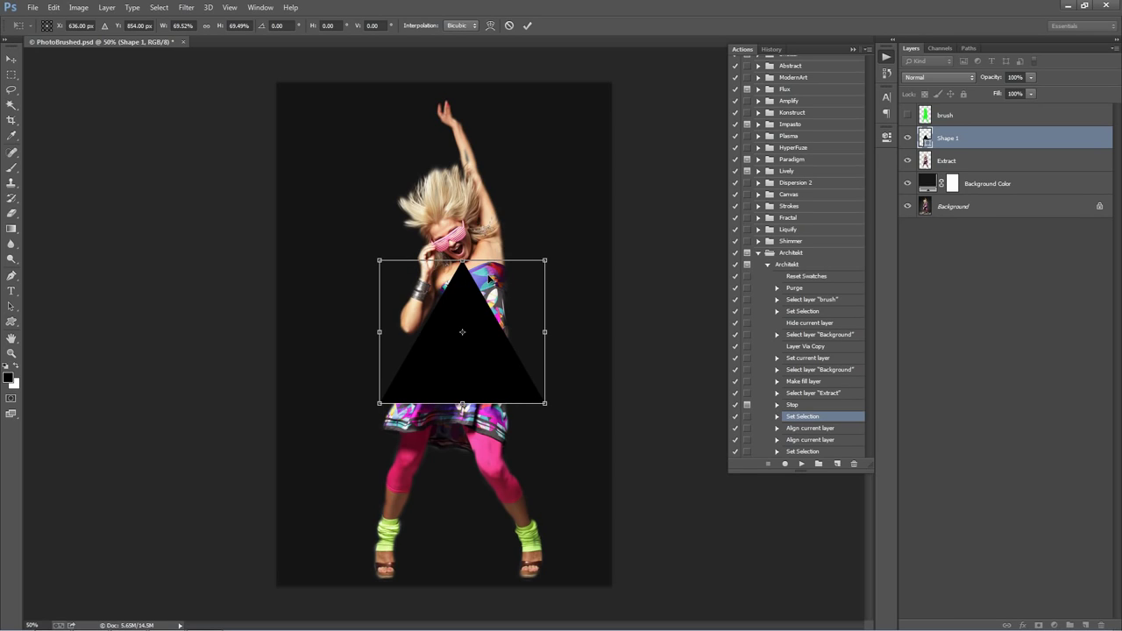
{"action": "key", "text": "Return"}
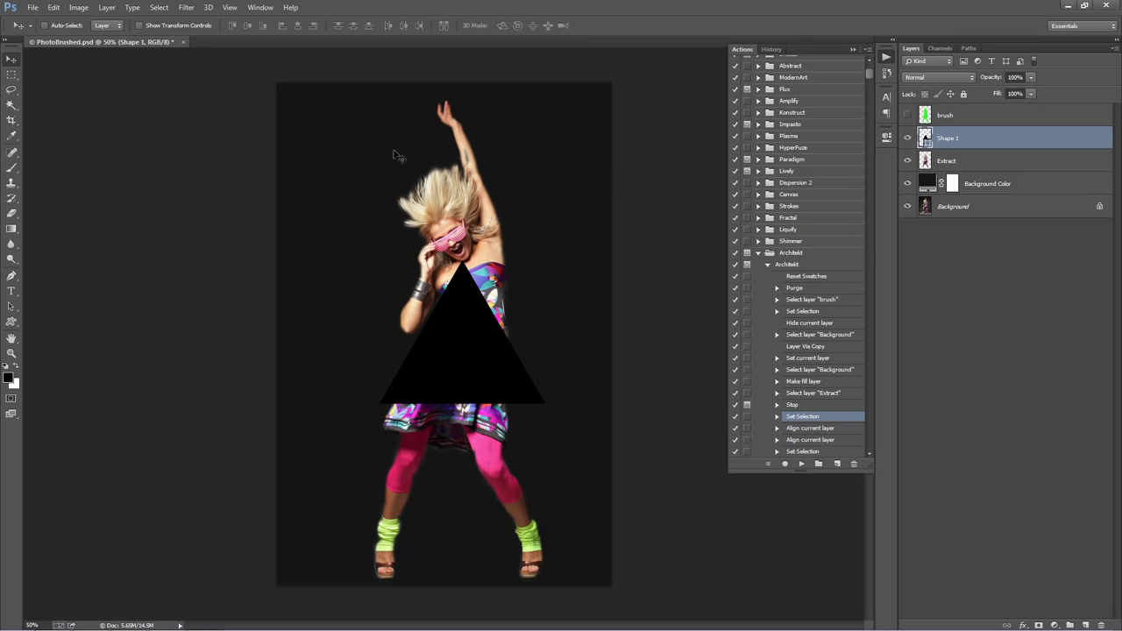
Step: Set up a relative canvas extension of 400 pixels in both width and height
{"action": "left_click", "coordinate": [79, 7]}
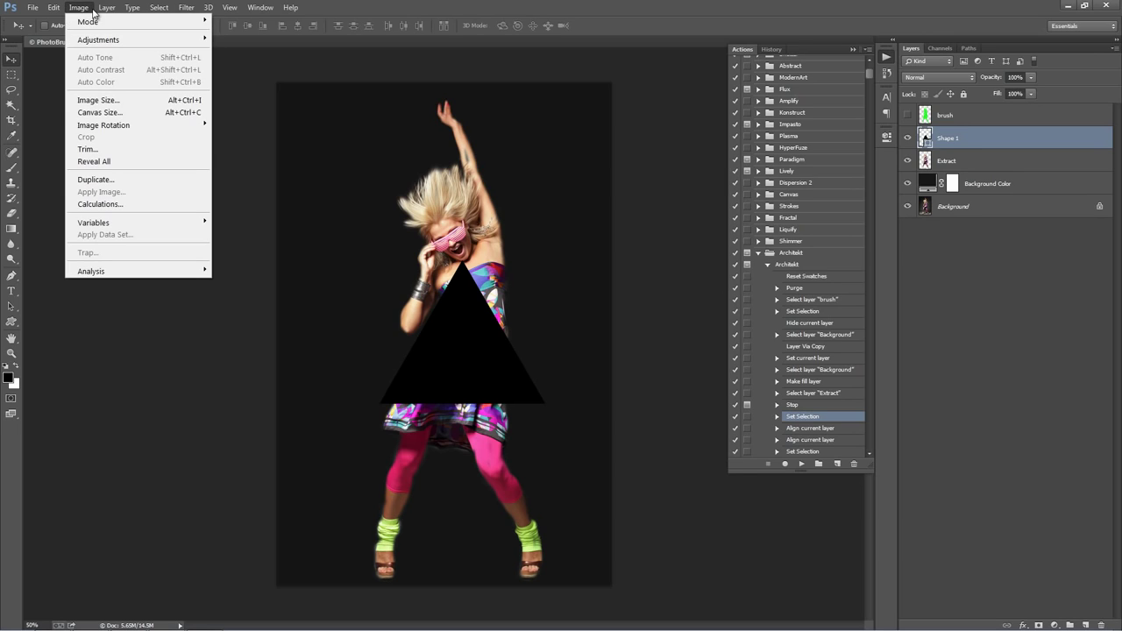
{"action": "left_click", "coordinate": [99, 113]}
{"action": "left_click", "coordinate": [777, 180]}
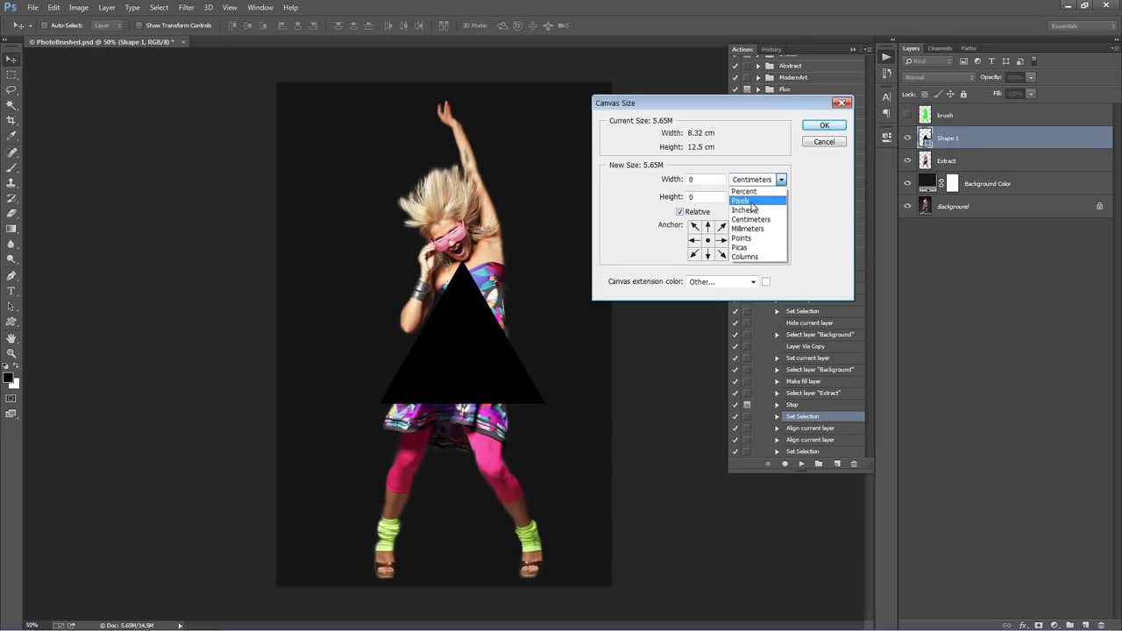
{"action": "left_click", "coordinate": [751, 207]}
{"action": "key", "text": "shift+Tab"}
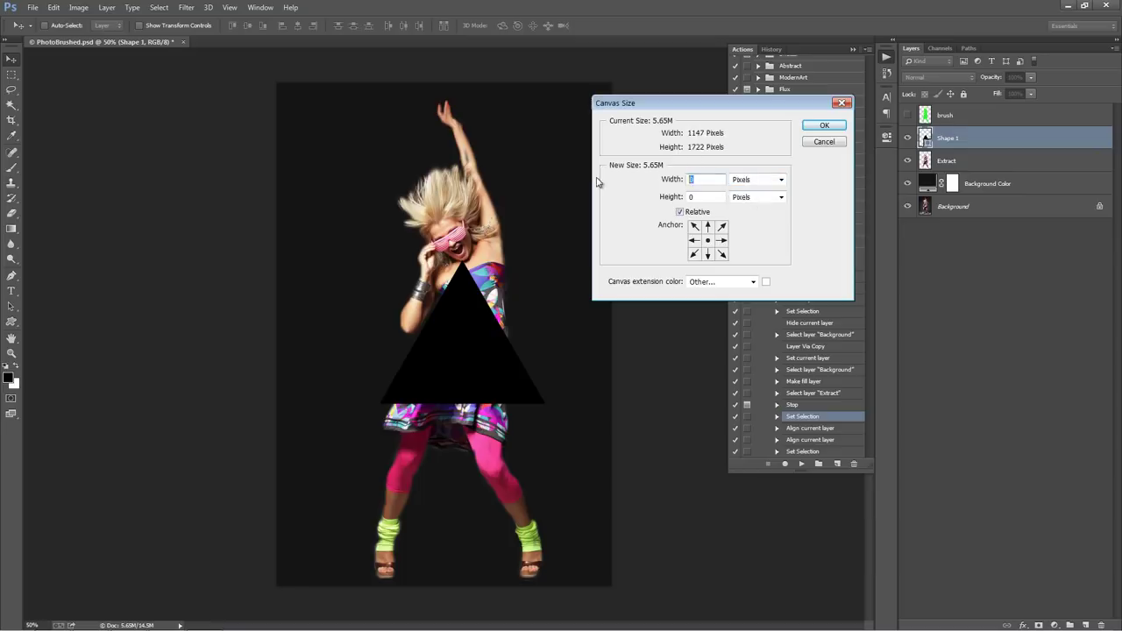
{"action": "type", "text": "400"}
{"action": "key", "text": "Tab"}
{"action": "key", "text": "Tab"}
{"action": "type", "text": "400"}
Step: Set the canvas extension colour to black and apply the new canvas size
{"action": "left_click", "coordinate": [766, 284]}
{"action": "left_click", "coordinate": [516, 127]}
{"action": "left_click", "coordinate": [1052, 88]}
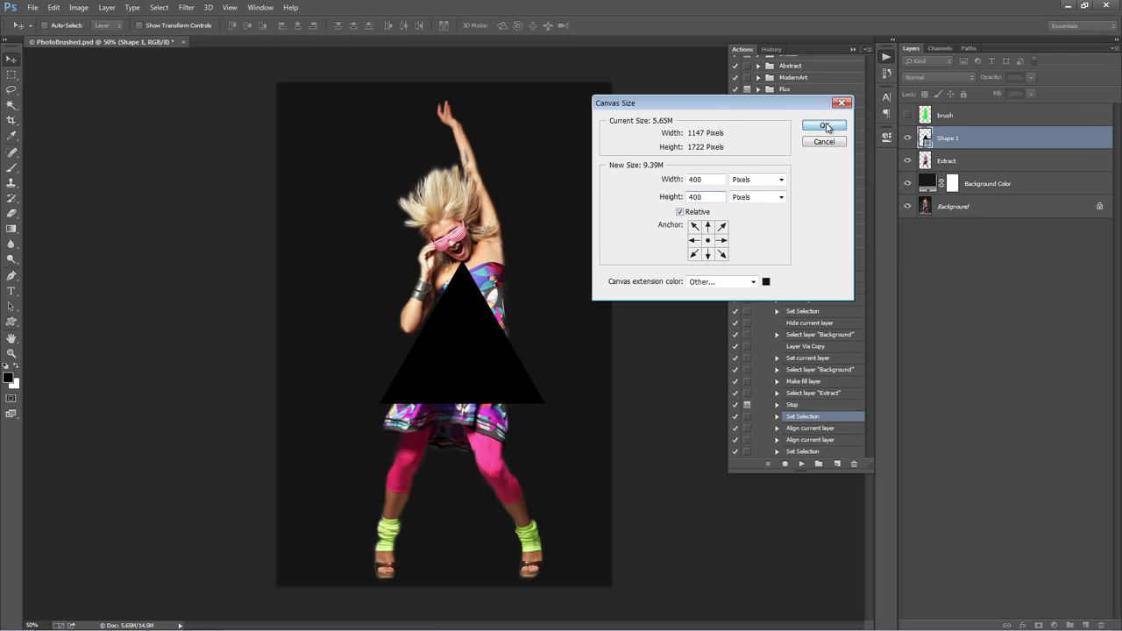
{"action": "left_click", "coordinate": [826, 127]}
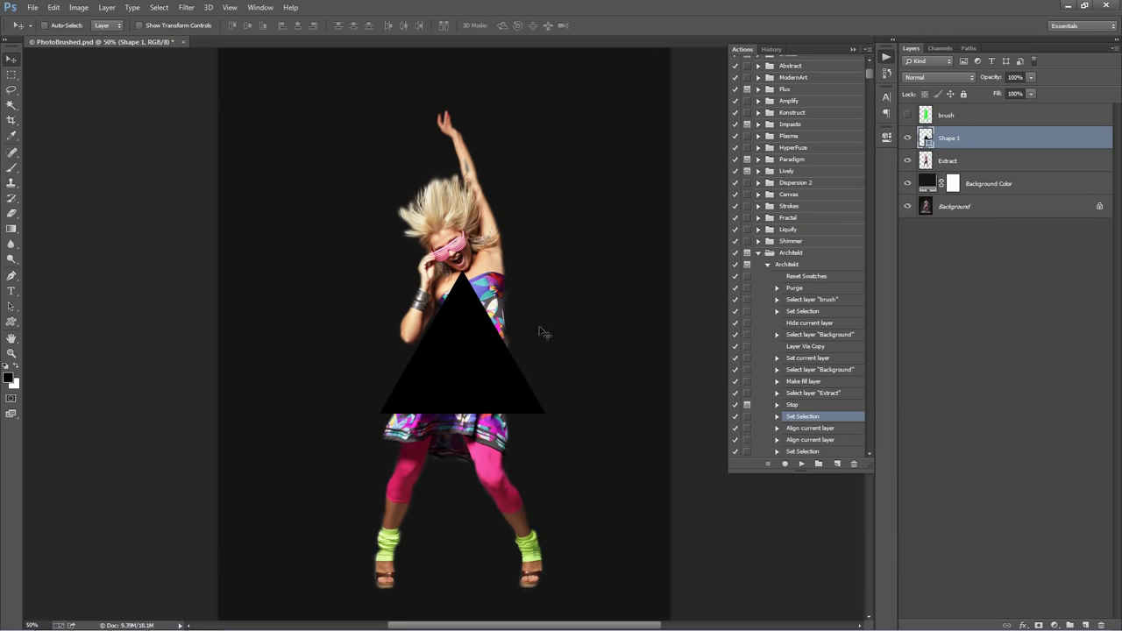
Step: Resume the Architekt action from the stop to generate the effect, and collapse its action set and the Actions panel
{"action": "left_click", "coordinate": [802, 463]}
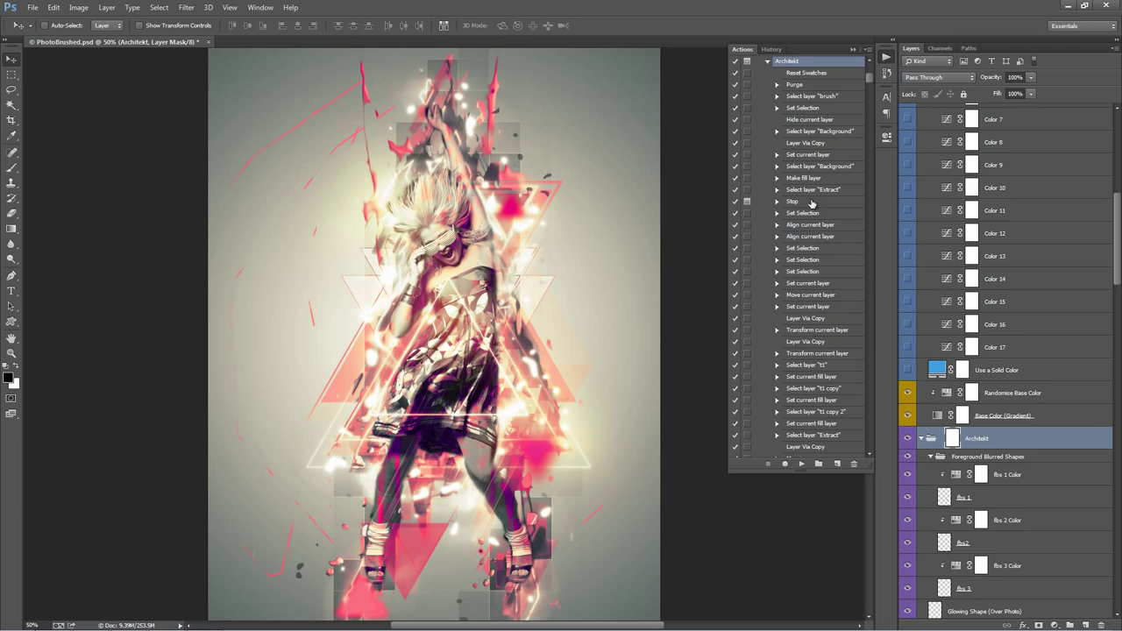
{"action": "scroll", "coordinate": [811, 215], "scroll_direction": "up", "scroll_amount": 3}
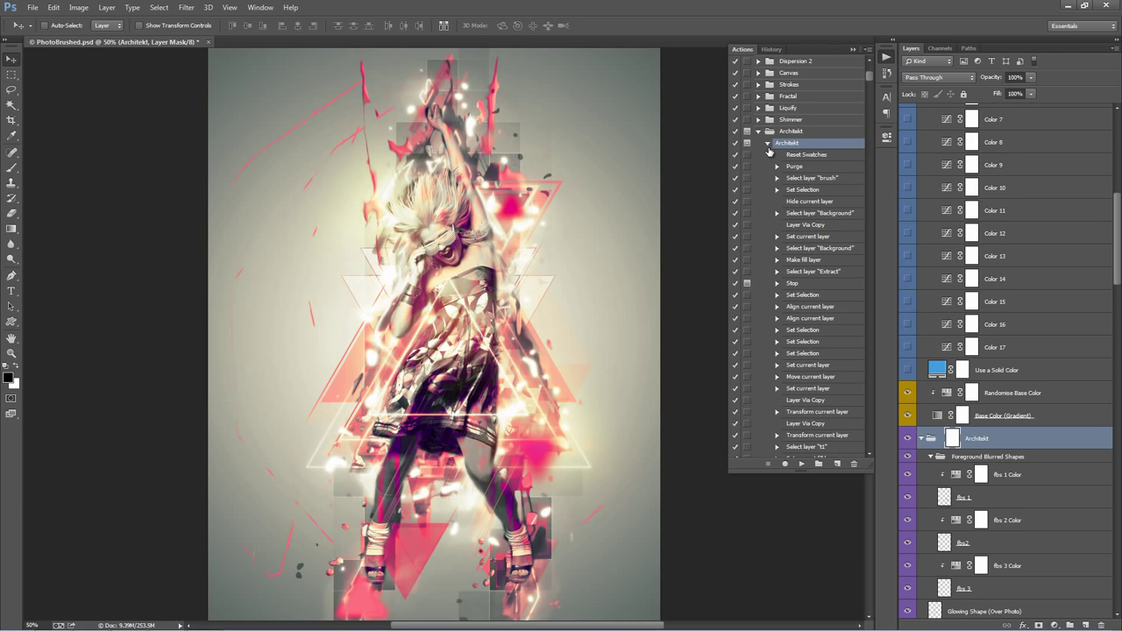
{"action": "left_click", "coordinate": [760, 132]}
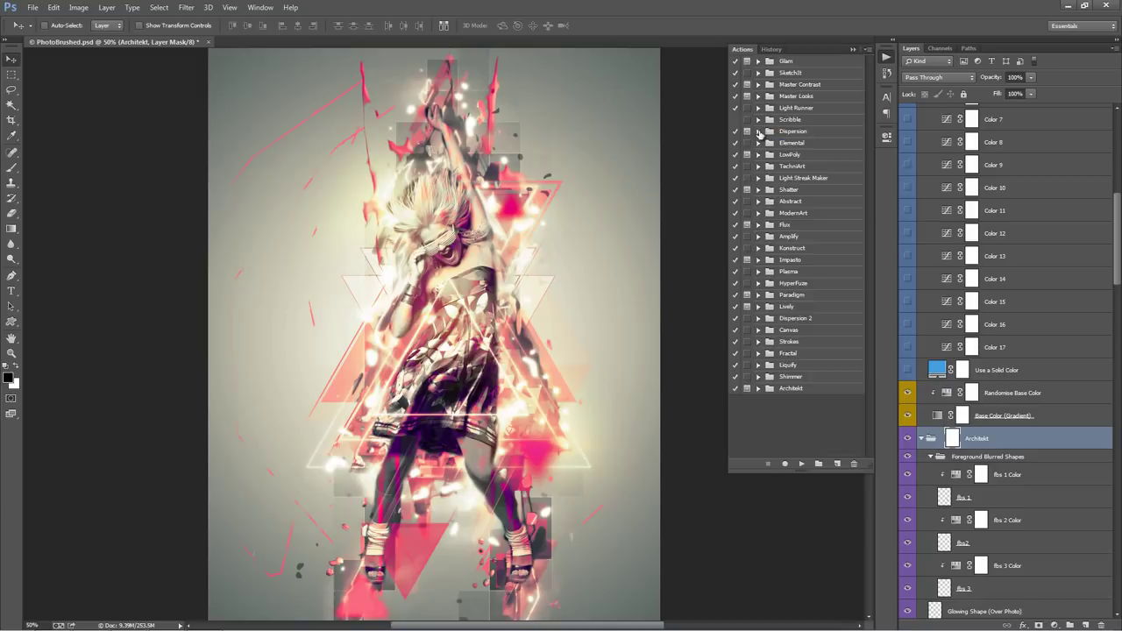
{"action": "left_click", "coordinate": [794, 391]}
{"action": "left_click", "coordinate": [759, 389]}
{"action": "left_click", "coordinate": [768, 401]}
{"action": "left_click", "coordinate": [759, 389]}
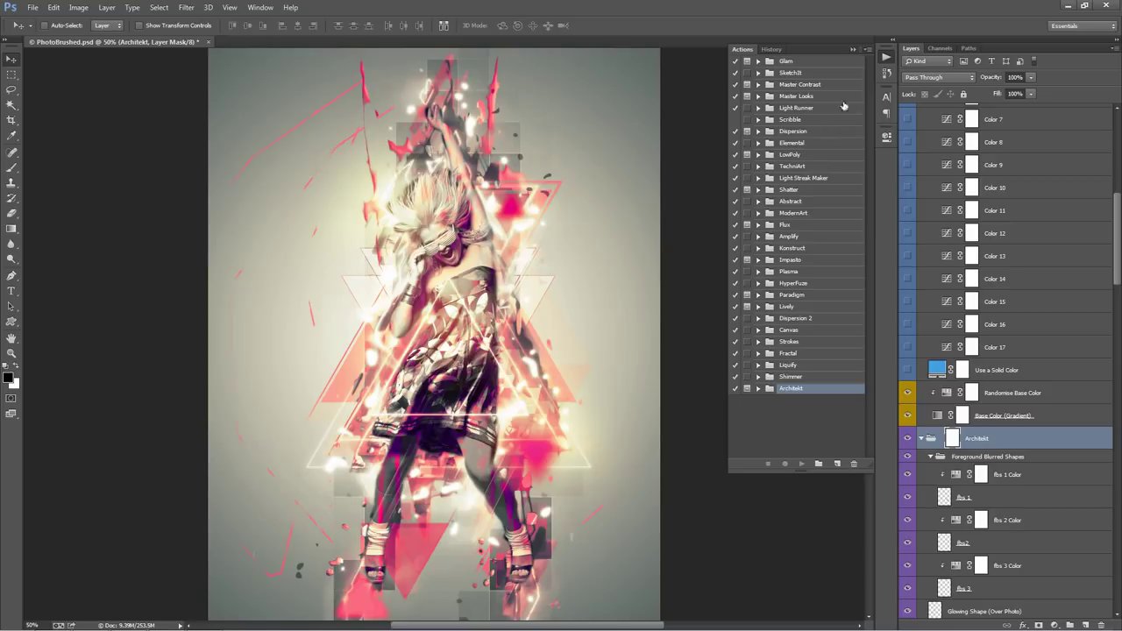
{"action": "left_click", "coordinate": [855, 51]}
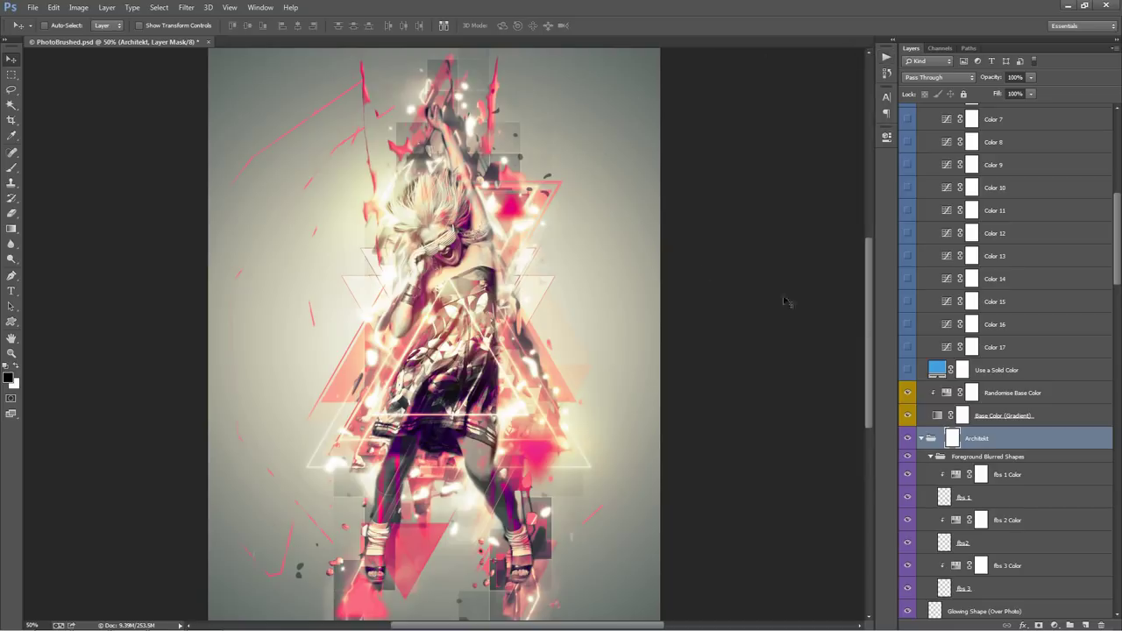
Step: Collapse all the generated layer groups, leaving Glow Spots, Color and Architekt closed in the layer stack
{"action": "mouse_move", "coordinate": [1118, 255]}
{"action": "left_mouse_down"}
{"action": "mouse_move", "coordinate": [1119, 242]}
{"action": "mouse_move", "coordinate": [1120, 561]}
{"action": "mouse_move", "coordinate": [1120, 189]}
{"action": "left_mouse_up"}
{"action": "scroll", "coordinate": [1099, 209], "scroll_direction": "down", "scroll_amount": 3}
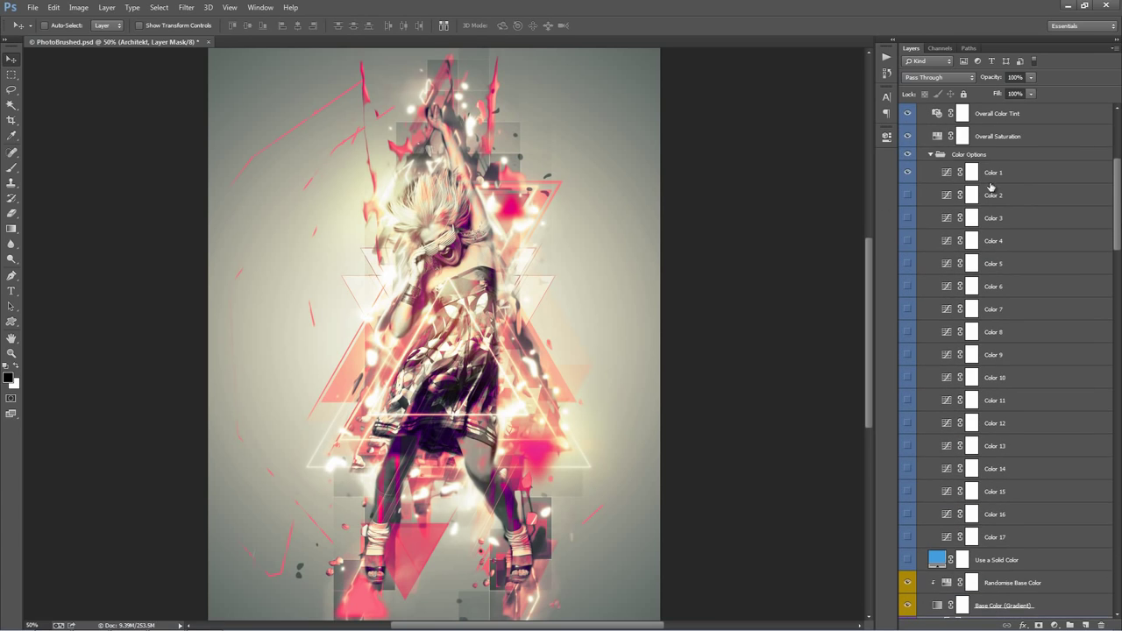
{"action": "scroll", "coordinate": [995, 366], "scroll_direction": "down", "scroll_amount": 4}
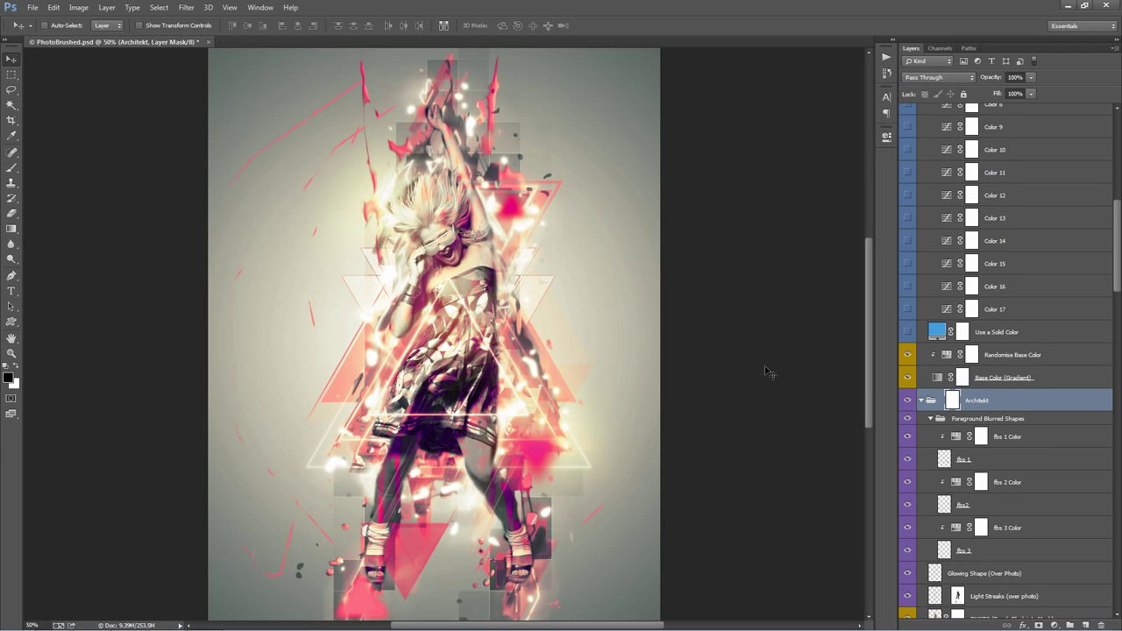
{"action": "scroll", "coordinate": [991, 394], "scroll_direction": "down", "scroll_amount": 2}
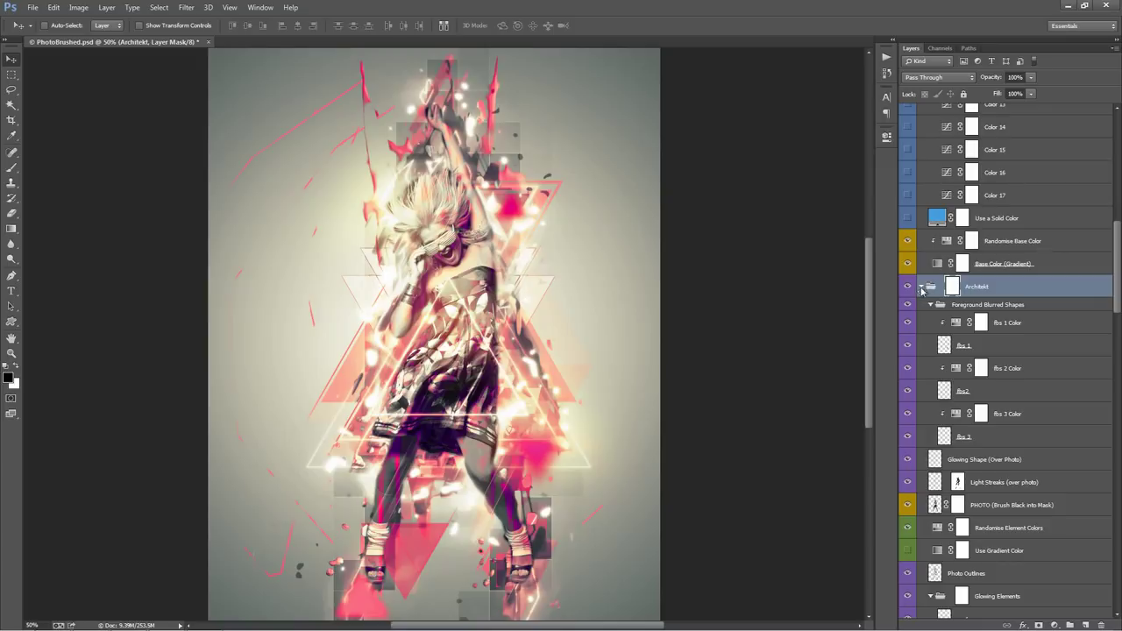
{"action": "left_click", "coordinate": [922, 289], "text": "ctrl"}
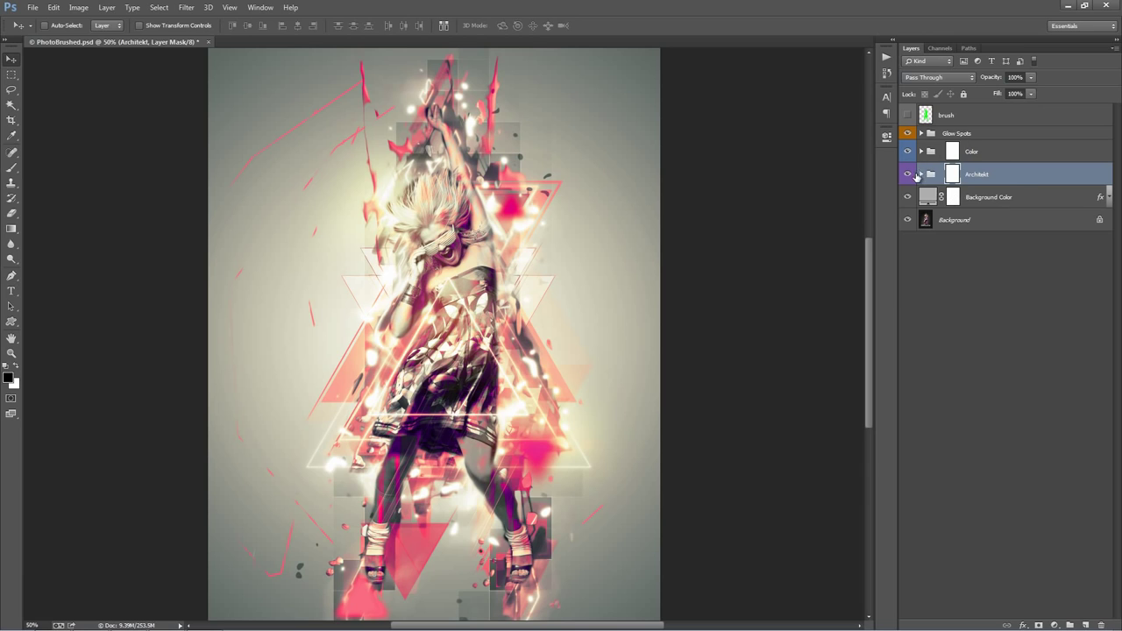
{"action": "left_click", "coordinate": [921, 174]}
{"action": "left_click", "coordinate": [922, 174]}
{"action": "left_click", "coordinate": [923, 152]}
{"action": "left_click", "coordinate": [922, 153]}
Step: Show the brush layer over the finished effect and hide it again
{"action": "left_click", "coordinate": [1015, 122]}
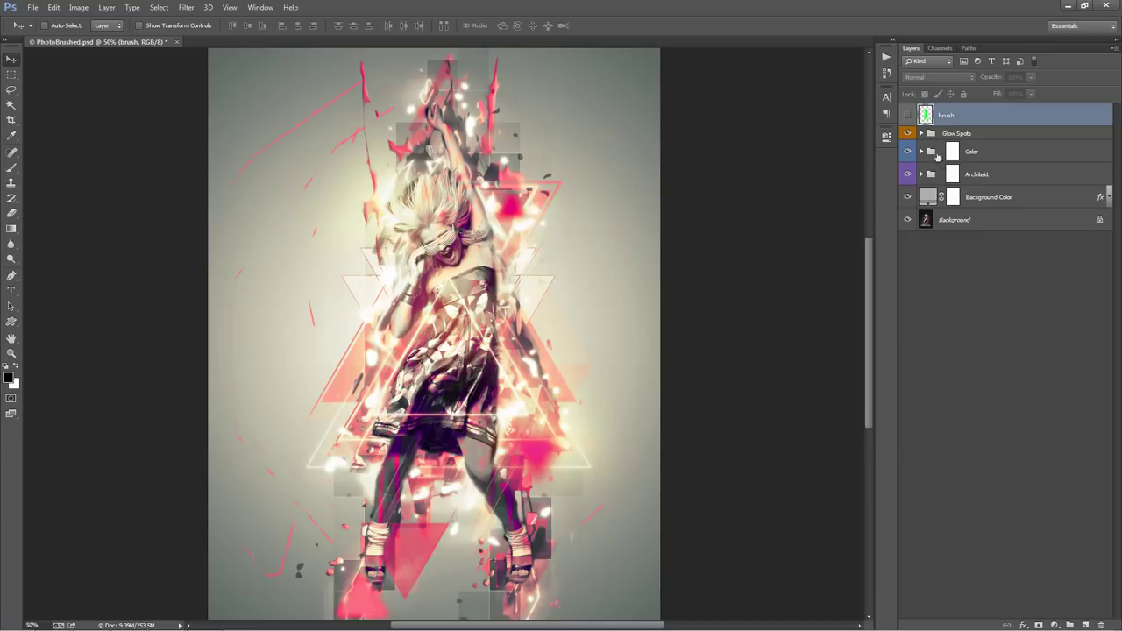
{"action": "left_click", "coordinate": [909, 116]}
{"action": "left_click", "coordinate": [908, 115]}
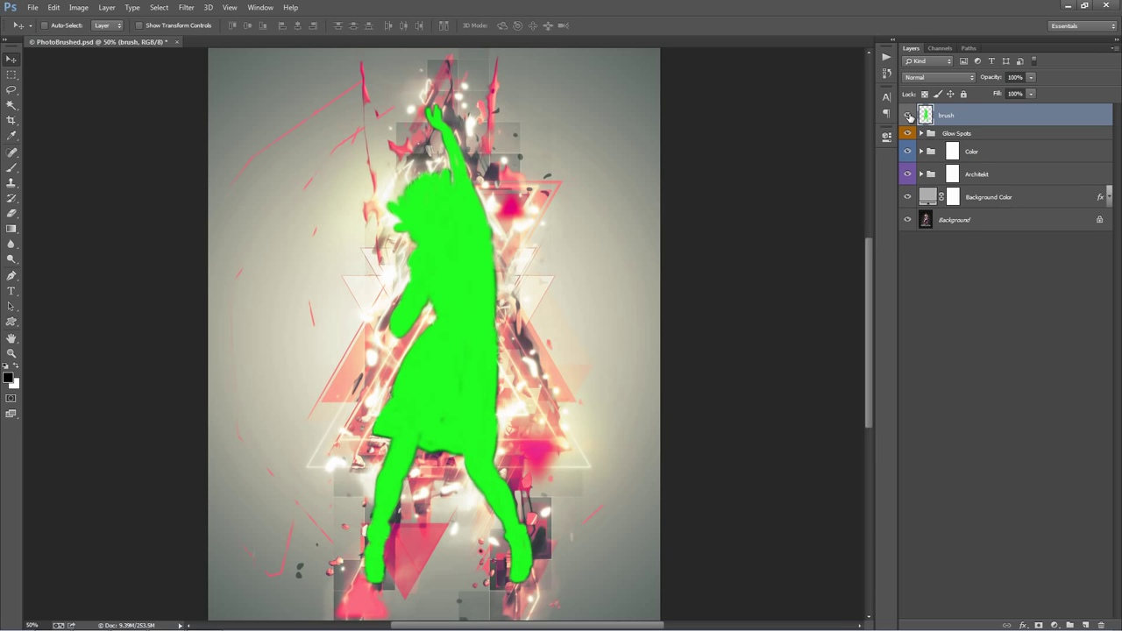
{"action": "left_click", "coordinate": [909, 116]}
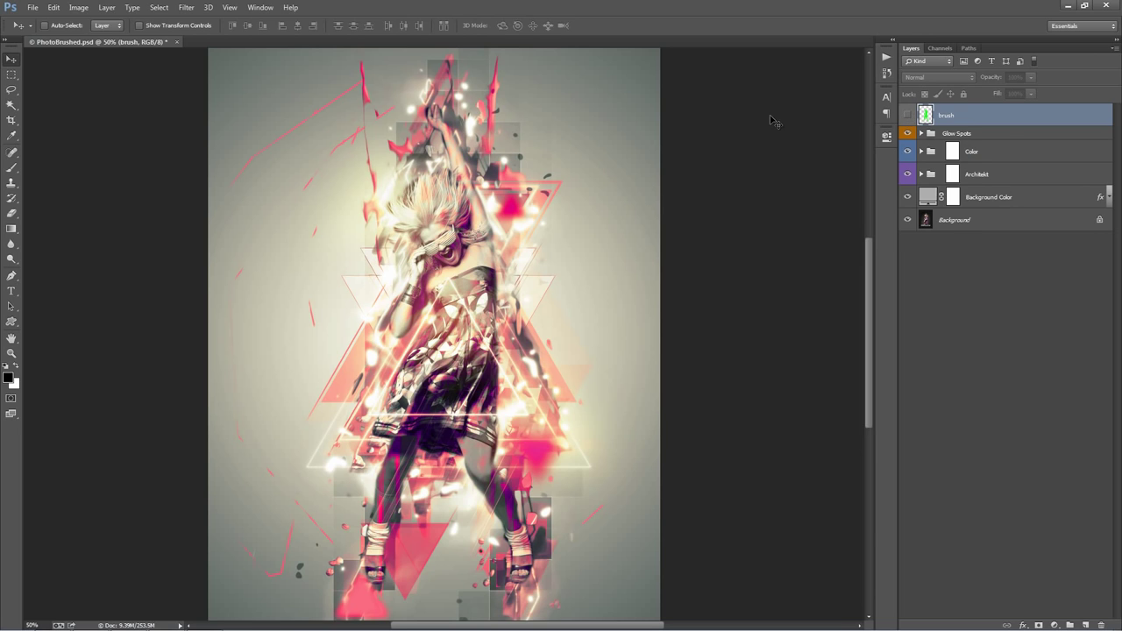
Step: Try deleting everything from the Glow Spots group down to the Background Color layer, and undo the deletion
{"action": "left_click", "coordinate": [989, 135]}
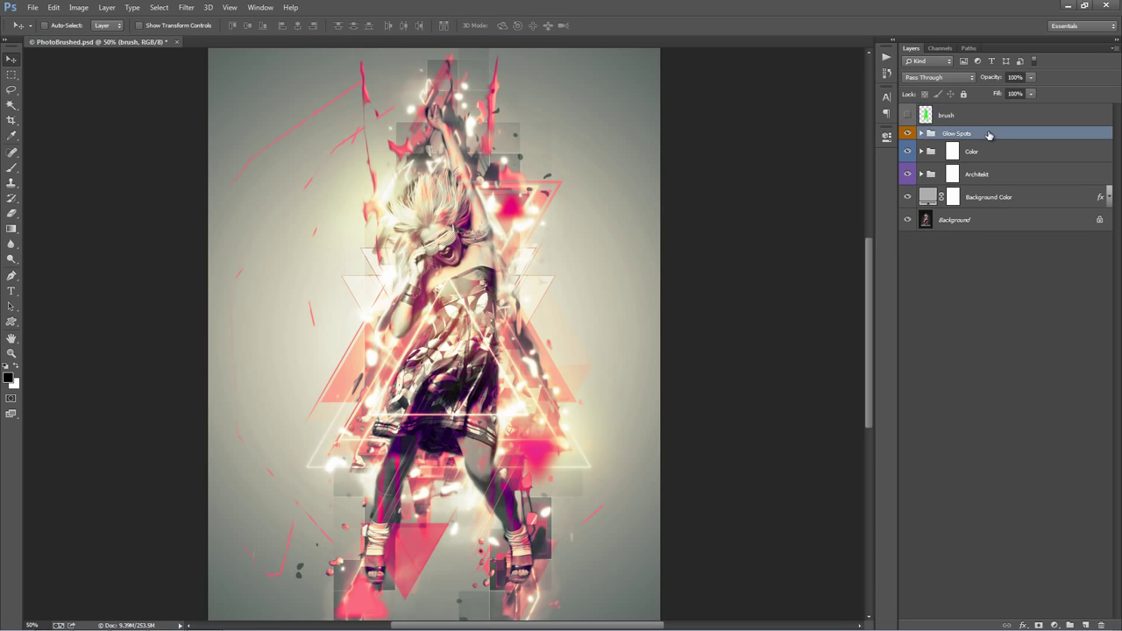
{"action": "left_click", "coordinate": [1031, 202], "text": "shift"}
{"action": "key", "text": "Delete"}
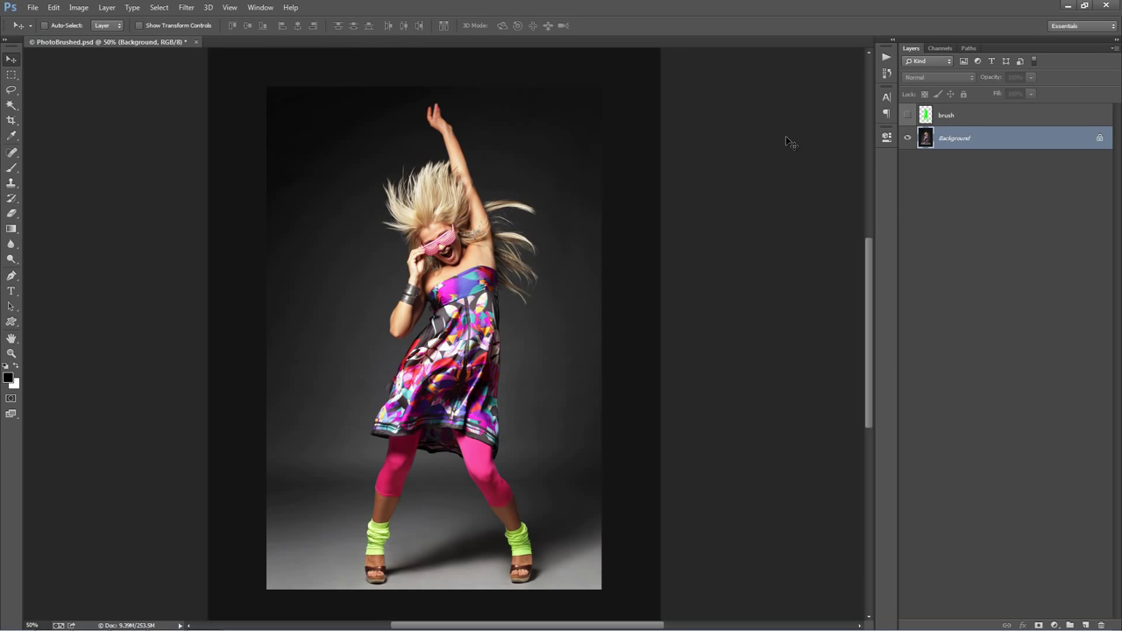
{"action": "key", "text": "ctrl+z"}
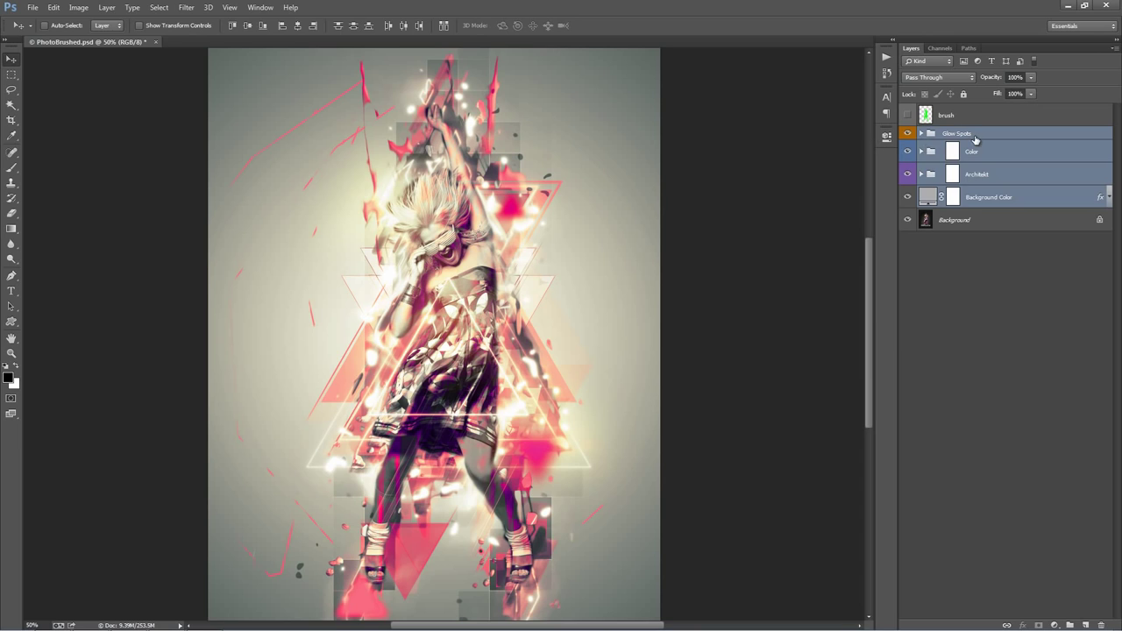
Step: Reposition the gs 1 and gs 2 glow layers in the Glow Spots group, with gs 2 over the dancer's hair, and collapse the group
{"action": "left_click", "coordinate": [974, 135]}
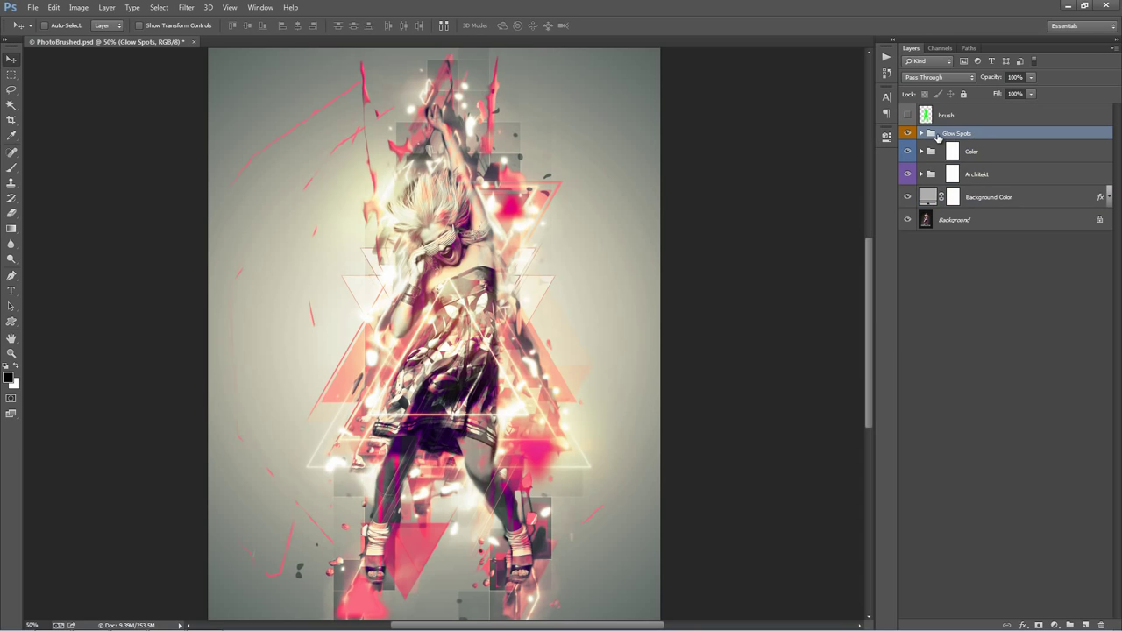
{"action": "left_click", "coordinate": [922, 133]}
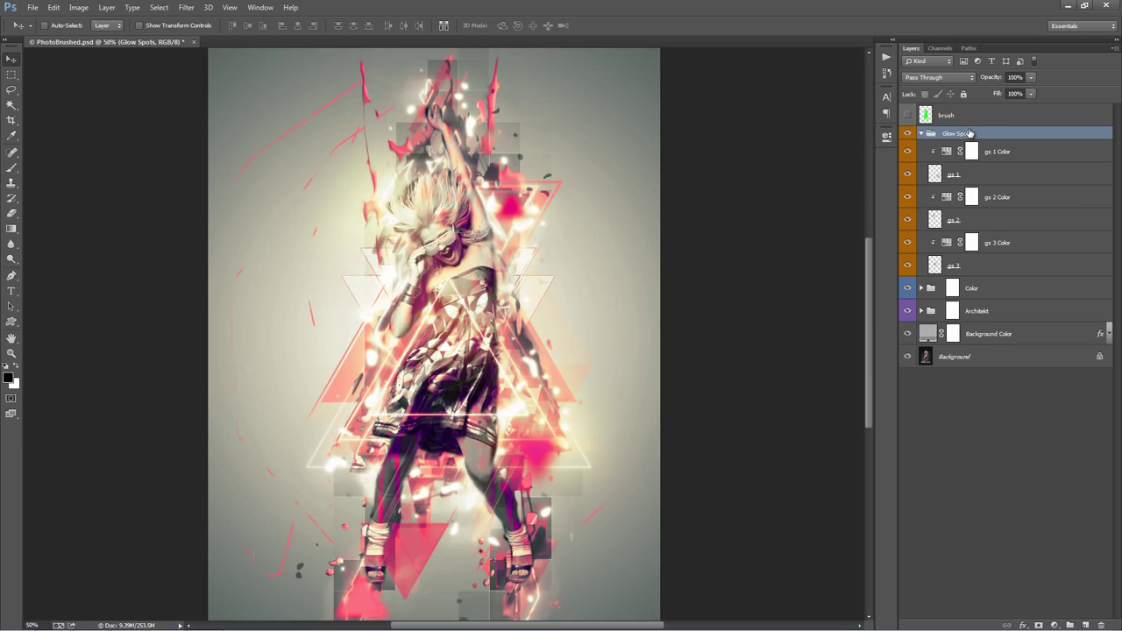
{"action": "left_click", "coordinate": [964, 179]}
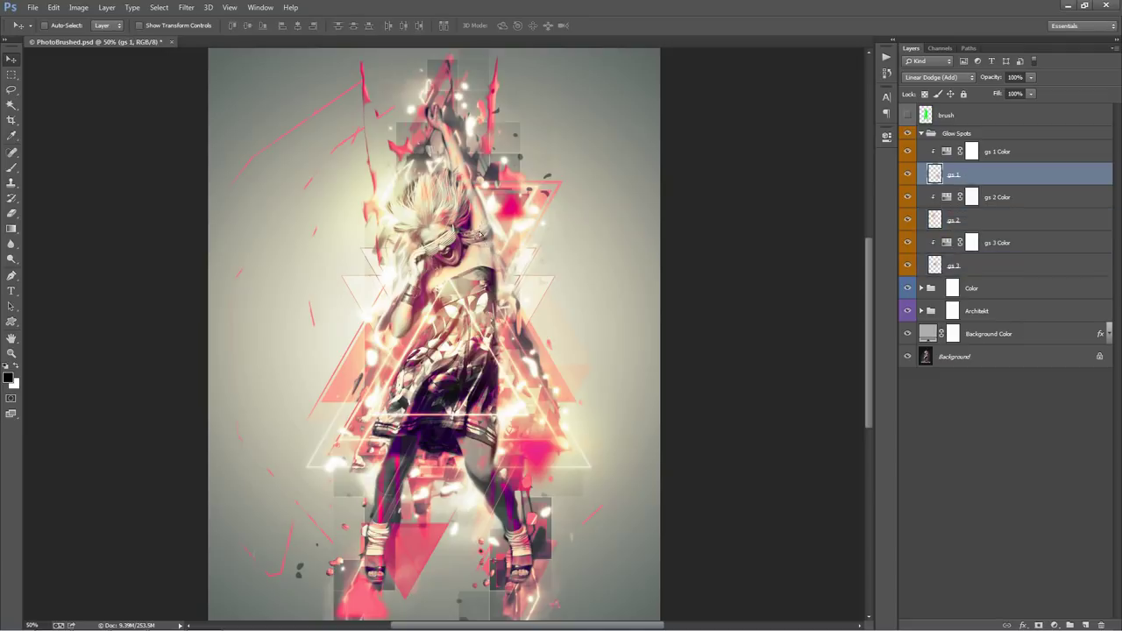
{"action": "mouse_move", "coordinate": [474, 202]}
{"action": "left_mouse_down"}
{"action": "mouse_move", "coordinate": [486, 182]}
{"action": "mouse_move", "coordinate": [491, 196]}
{"action": "left_mouse_up"}
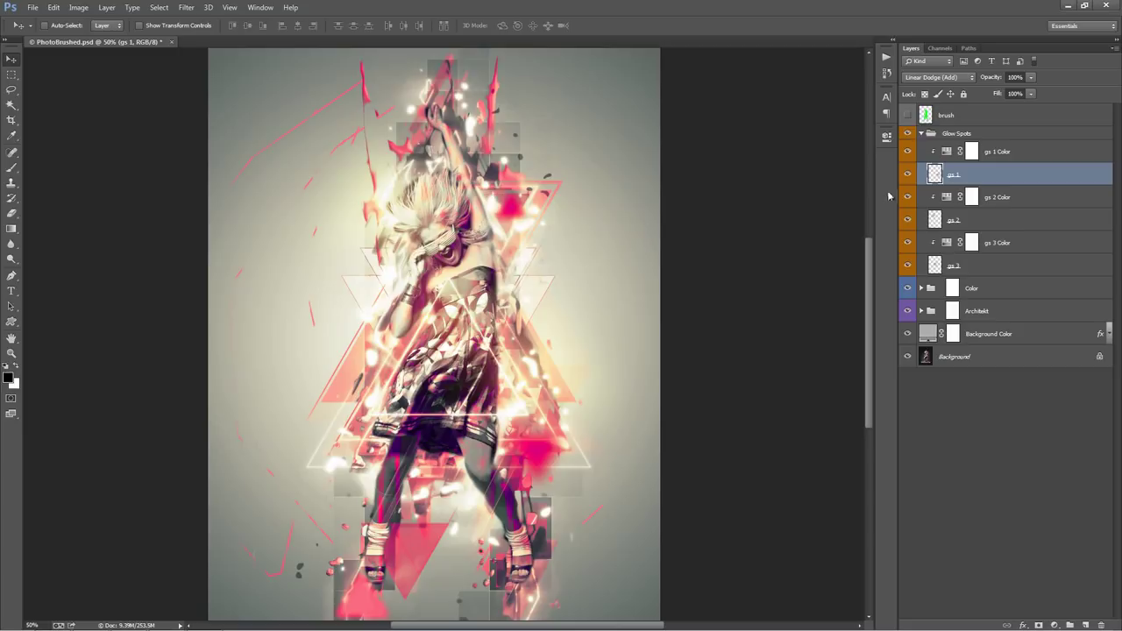
{"action": "left_click", "coordinate": [991, 225]}
{"action": "left_click_drag", "start_coordinate": [537, 262], "coordinate": [568, 248]}
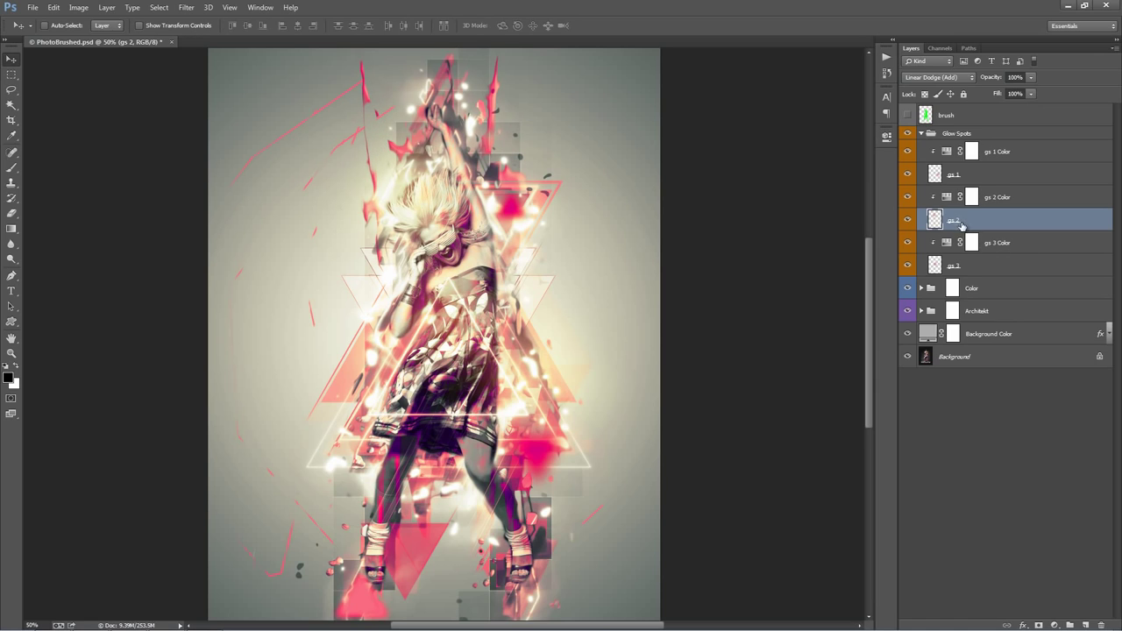
{"action": "left_click", "coordinate": [924, 133]}
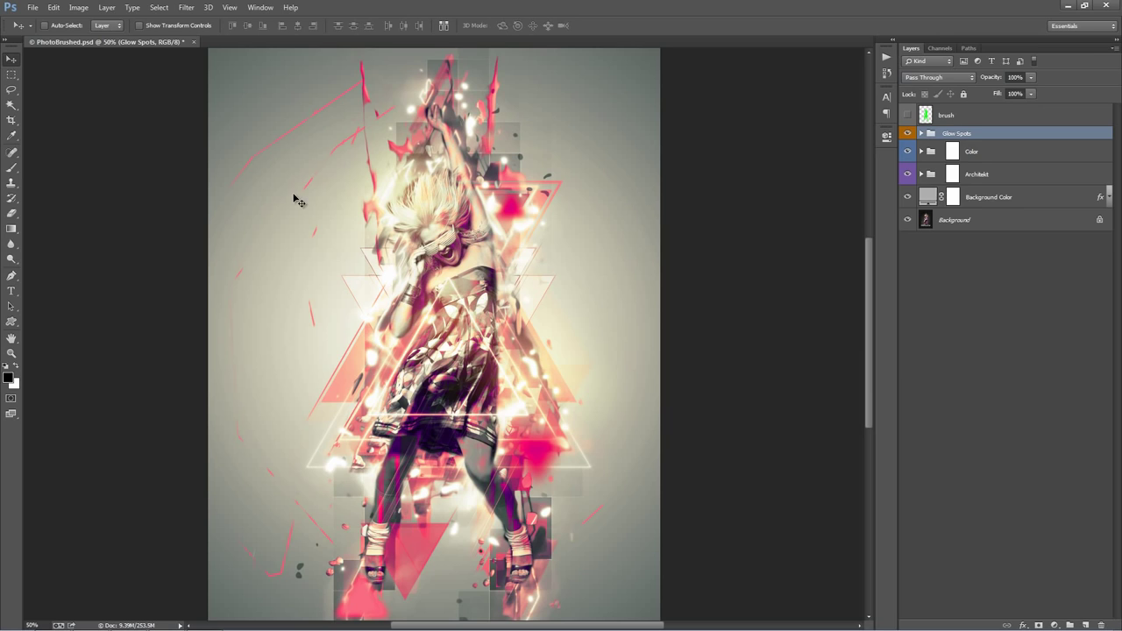
Step: Hide all layer effects, including the Background Color layer's gradient overlay
{"action": "left_click", "coordinate": [1010, 208]}
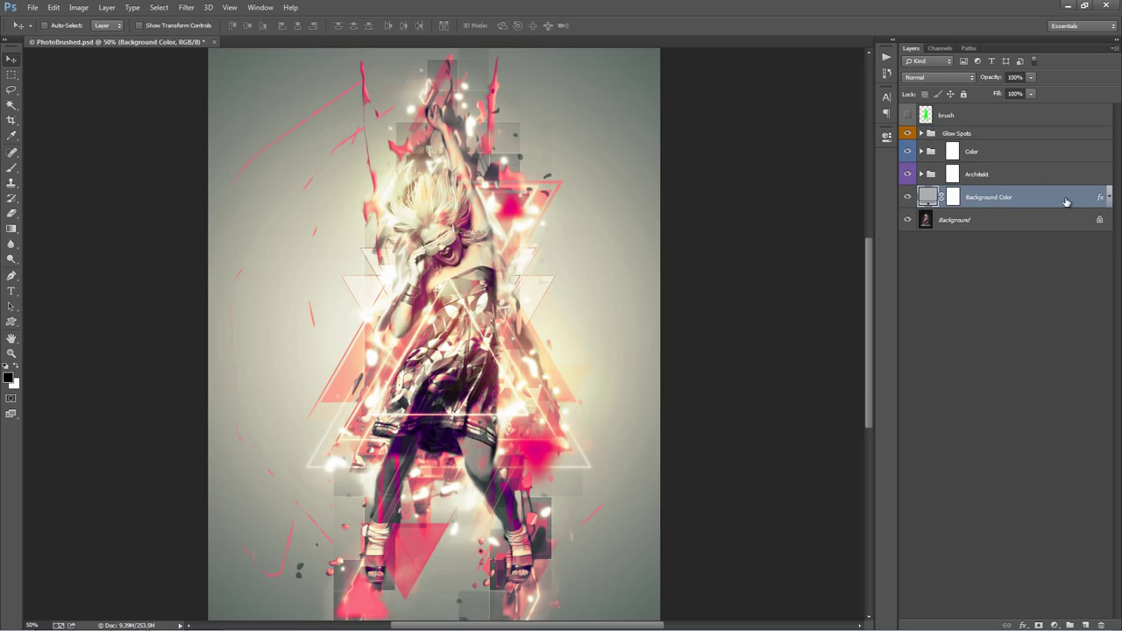
{"action": "right_click", "coordinate": [1103, 200]}
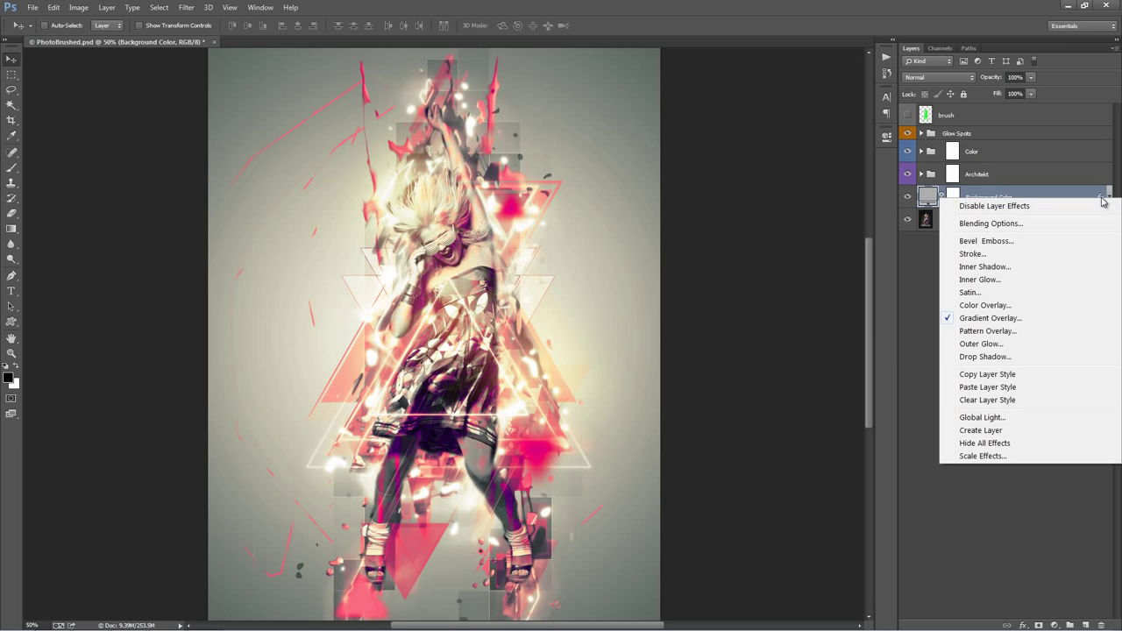
{"action": "left_click", "coordinate": [1005, 444]}
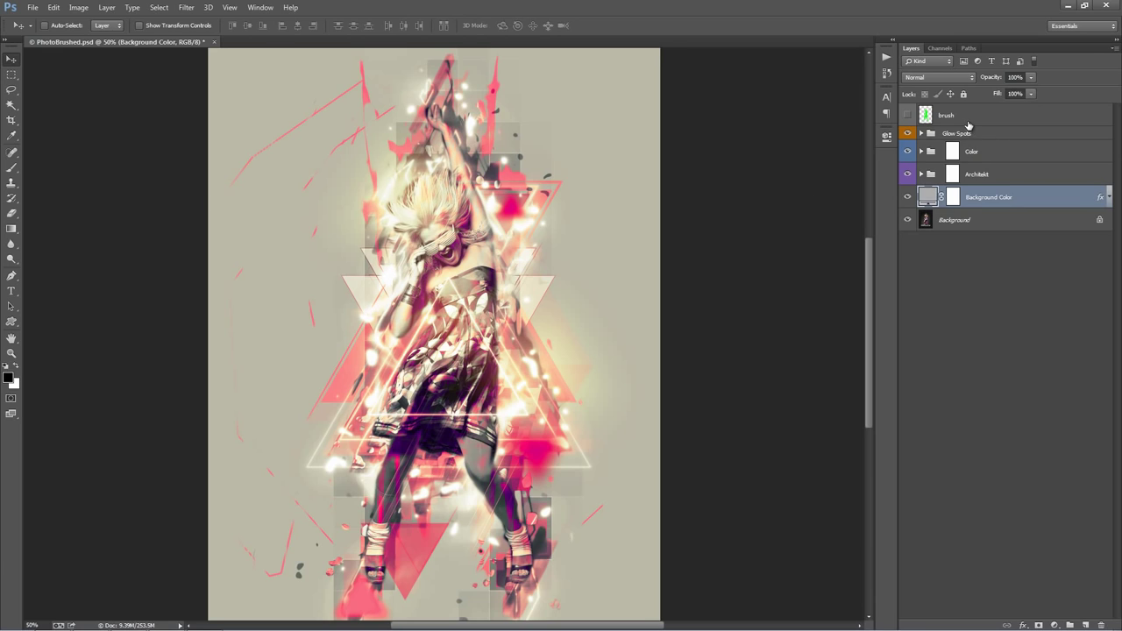
Step: Move the gs 1 glow layer of the Glow Spots group over the right side of the dress near its hem
{"action": "left_click", "coordinate": [963, 136]}
{"action": "left_click", "coordinate": [922, 134]}
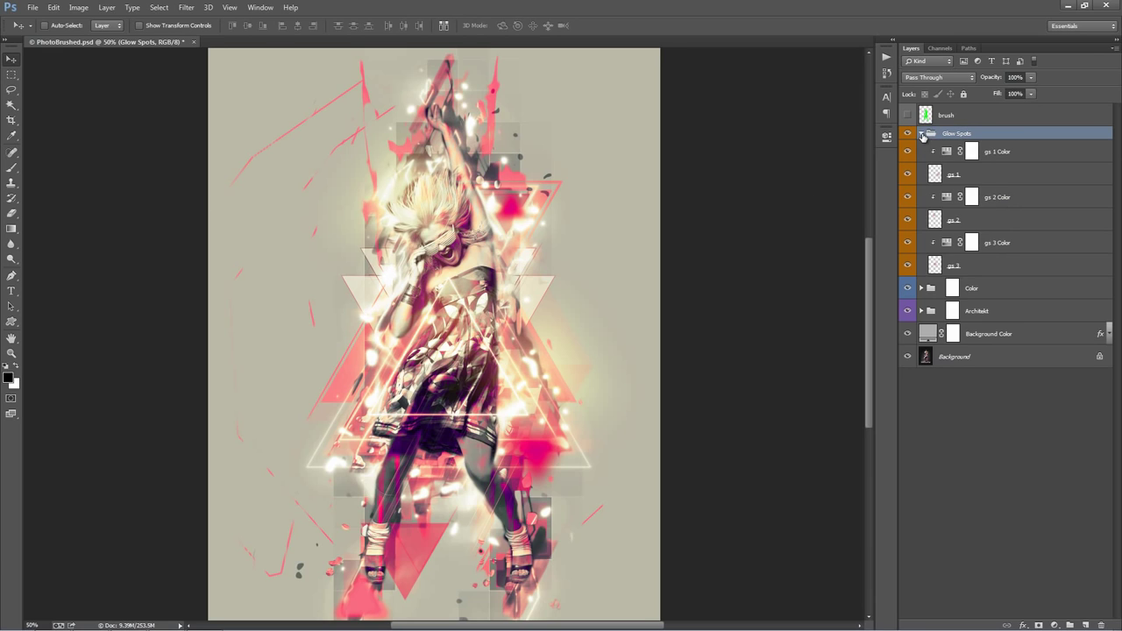
{"action": "left_click", "coordinate": [977, 178]}
{"action": "mouse_move", "coordinate": [493, 200]}
{"action": "left_mouse_down"}
{"action": "mouse_move", "coordinate": [458, 131]}
{"action": "mouse_move", "coordinate": [487, 210]}
{"action": "mouse_move", "coordinate": [355, 188]}
{"action": "mouse_move", "coordinate": [484, 256]}
{"action": "mouse_move", "coordinate": [361, 237]}
{"action": "mouse_move", "coordinate": [448, 275]}
{"action": "mouse_move", "coordinate": [478, 275]}
{"action": "mouse_move", "coordinate": [431, 361]}
{"action": "left_mouse_up"}
{"action": "mouse_move", "coordinate": [428, 296]}
{"action": "left_mouse_down"}
{"action": "mouse_move", "coordinate": [405, 291]}
{"action": "mouse_move", "coordinate": [397, 373]}
{"action": "mouse_move", "coordinate": [515, 354]}
{"action": "left_mouse_up"}
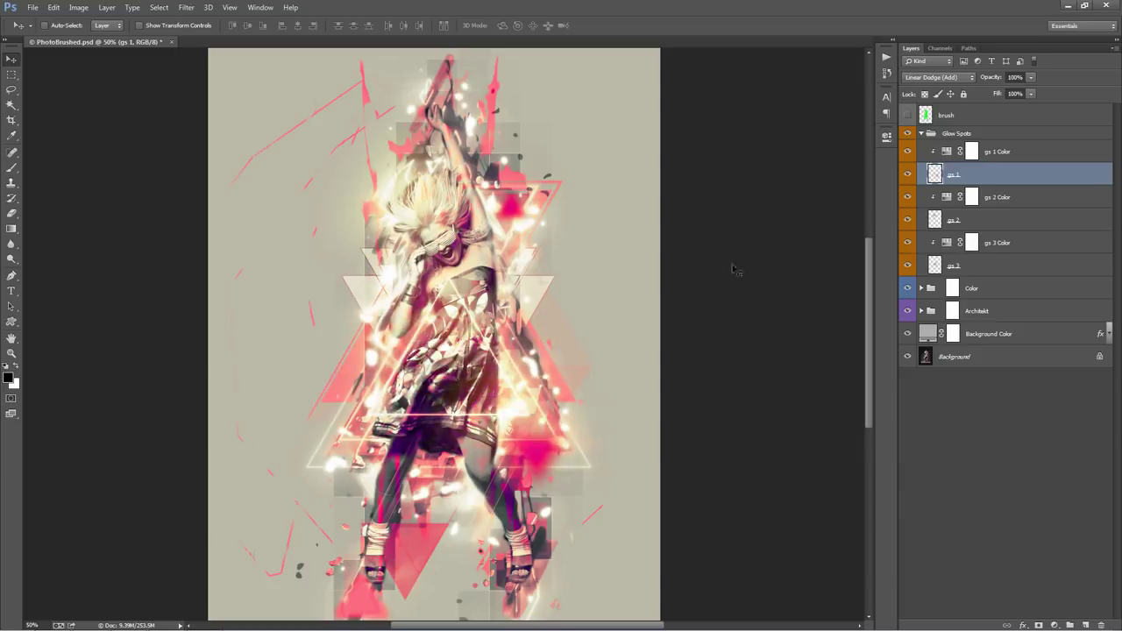
Step: Set the hue of the gs 1 Color adjustment layer to -178
{"action": "left_click", "coordinate": [1019, 160]}
{"action": "left_click", "coordinate": [1018, 153]}
{"action": "double_click", "coordinate": [947, 152]}
{"action": "left_click_drag", "start_coordinate": [787, 212], "coordinate": [717, 212]}
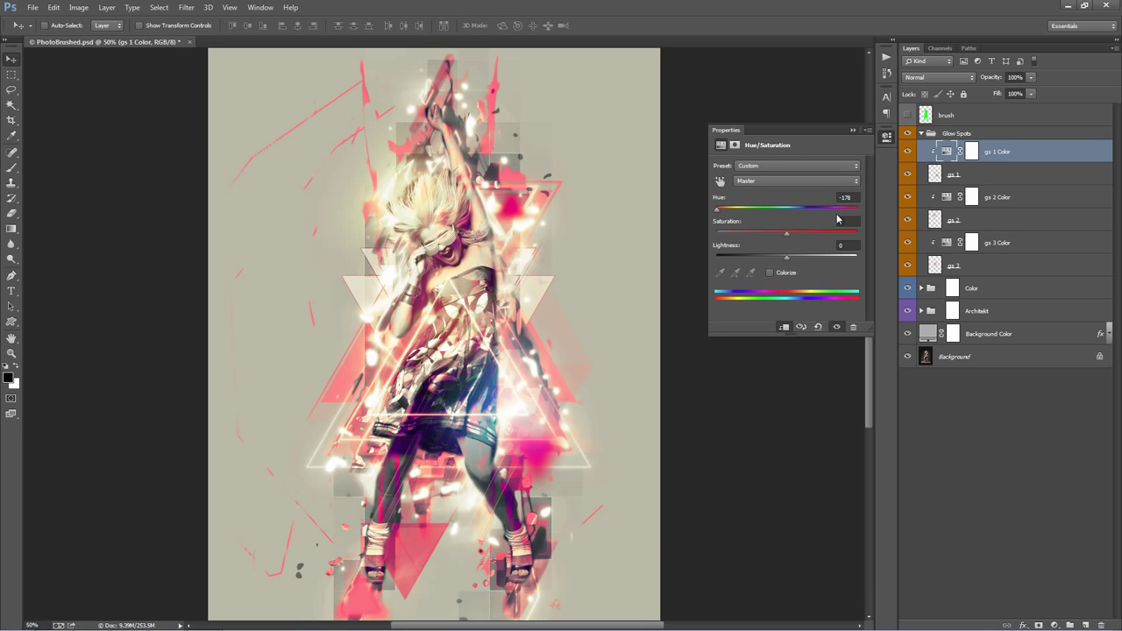
{"action": "left_click", "coordinate": [858, 197]}
{"action": "left_click", "coordinate": [854, 129]}
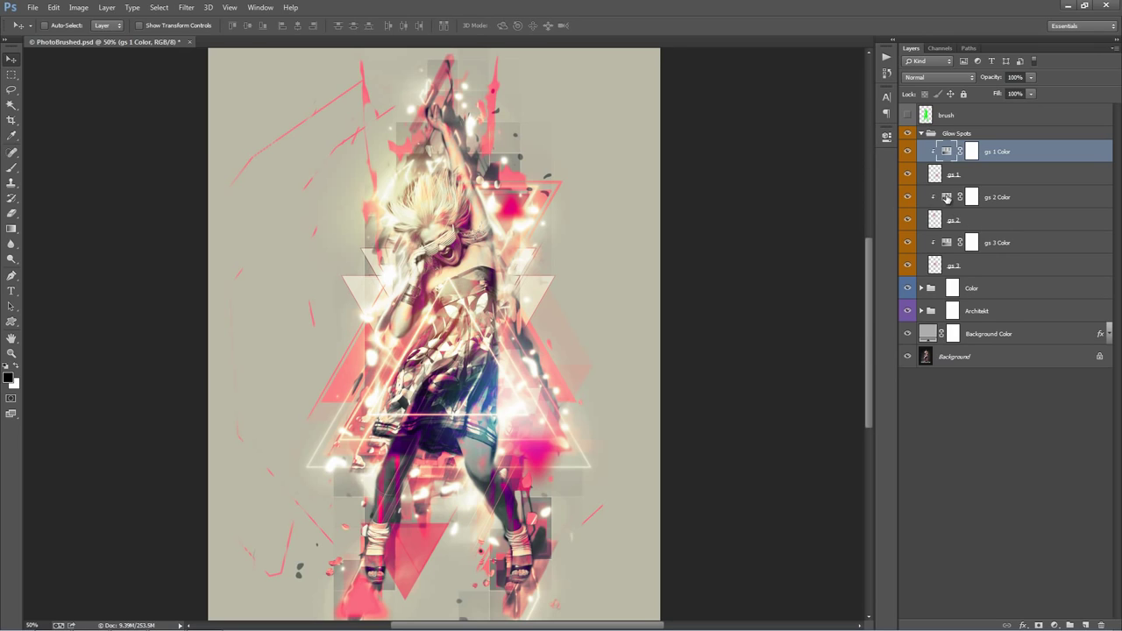
Step: Set the hue of both the gs 2 Color and gs 3 Color adjustment layers to -178
{"action": "double_click", "coordinate": [947, 198]}
{"action": "type", "text": "-178"}
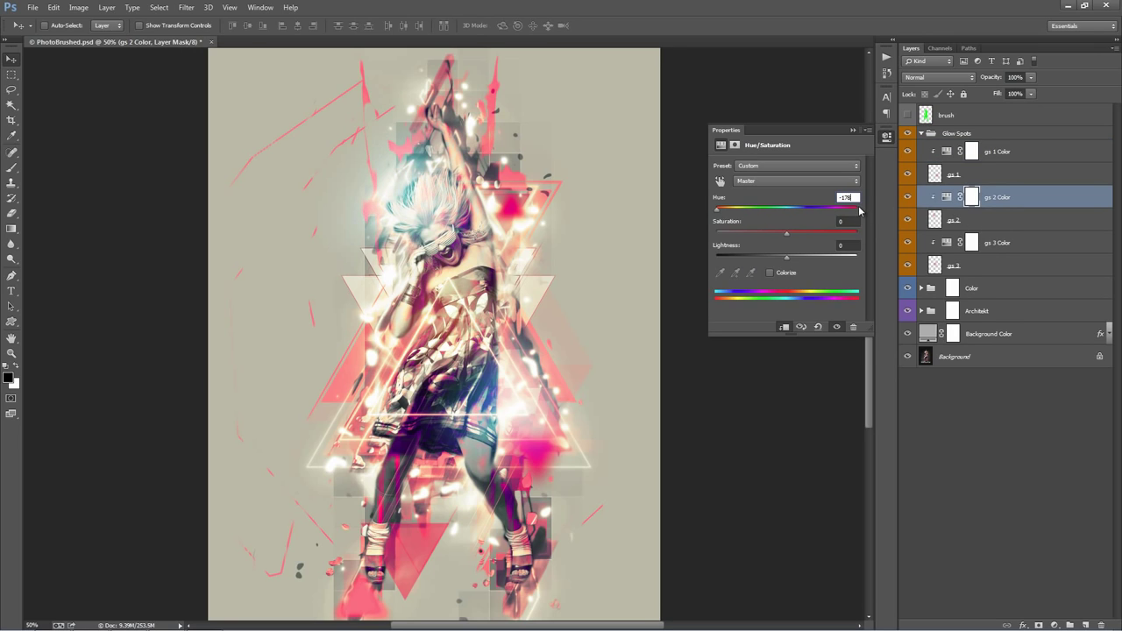
{"action": "left_click", "coordinate": [947, 247]}
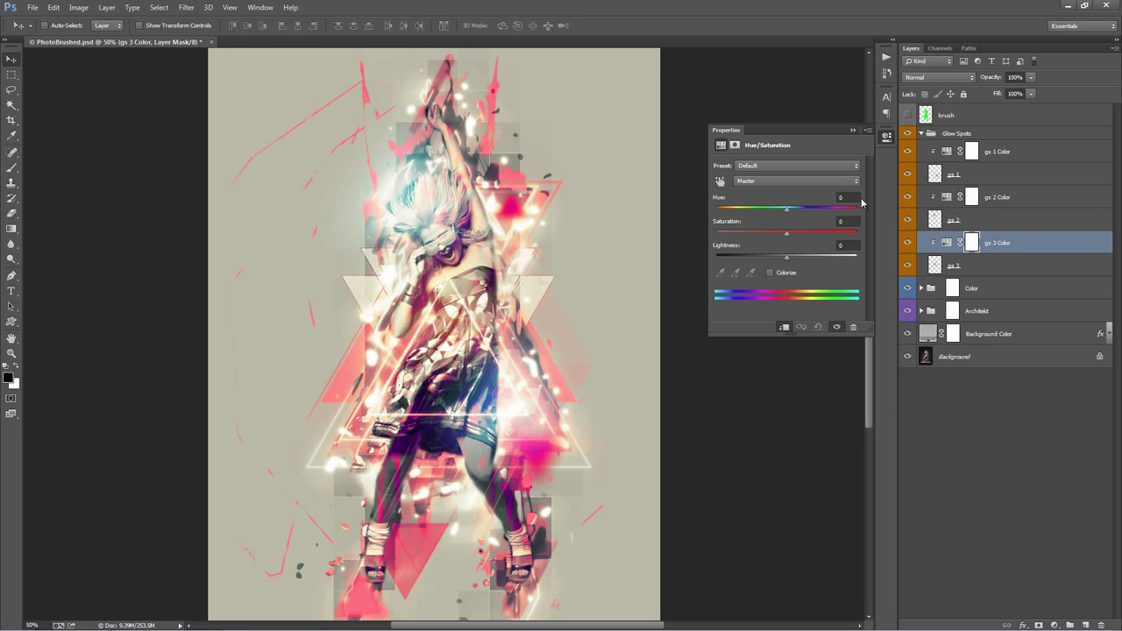
{"action": "left_click", "coordinate": [852, 198]}
{"action": "type", "text": "-178"}
{"action": "left_click", "coordinate": [853, 130]}
Step: Shift the gs 2 glow layer slightly to the left on the canvas
{"action": "left_click", "coordinate": [1008, 175]}
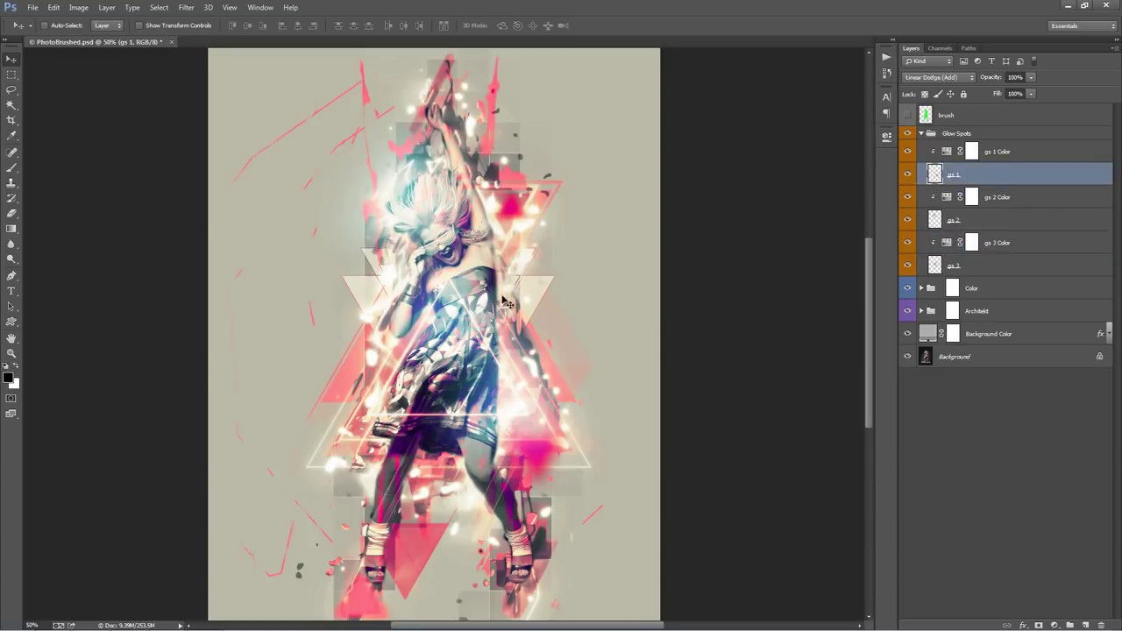
{"action": "left_click", "coordinate": [1008, 219]}
{"action": "left_click_drag", "start_coordinate": [640, 301], "coordinate": [615, 305]}
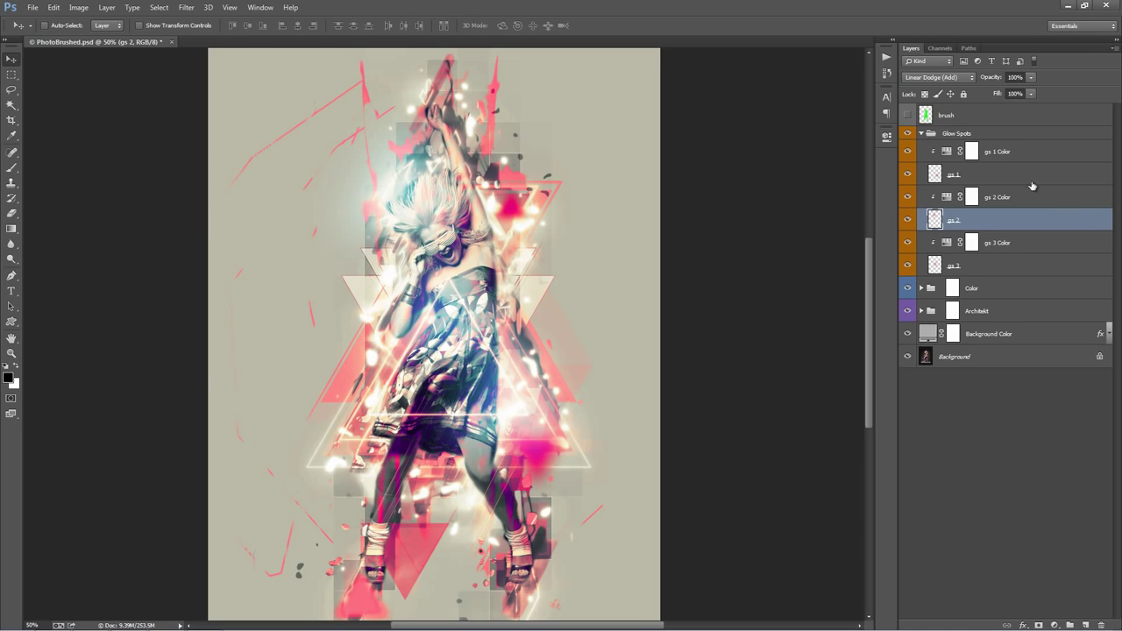
Step: Duplicate the gs 1 glow layer together with its gs 1 Color adjustment, placing the copies directly below the originals in Glow Spots
{"action": "left_click", "coordinate": [972, 151]}
{"action": "left_click", "coordinate": [1016, 174], "text": "shift"}
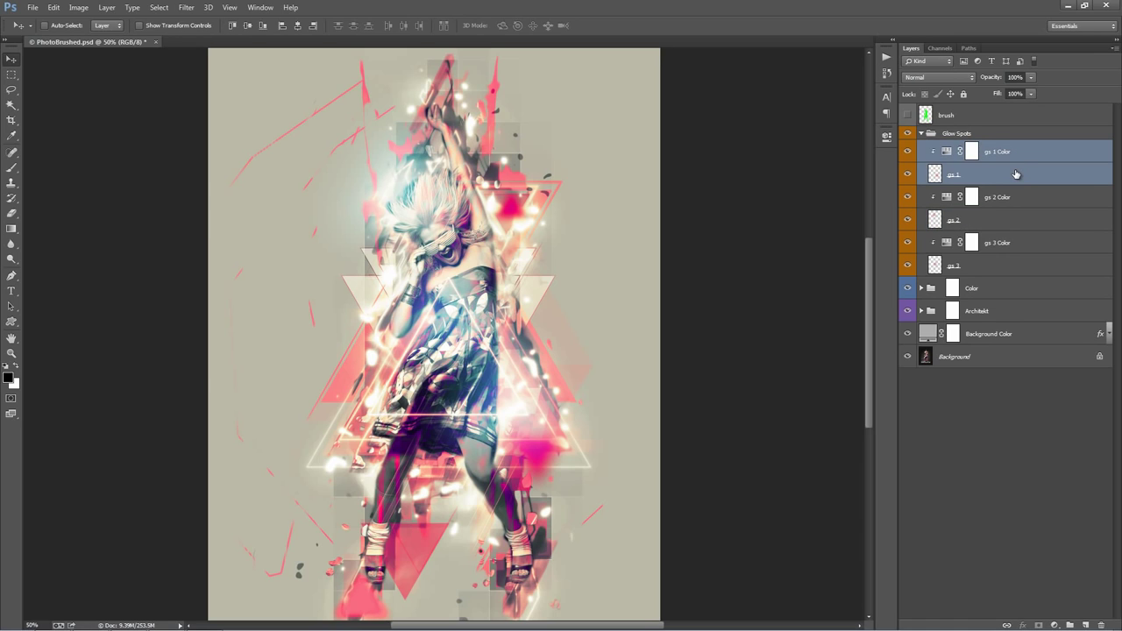
{"action": "left_click_drag", "start_coordinate": [974, 175], "coordinate": [976, 182]}
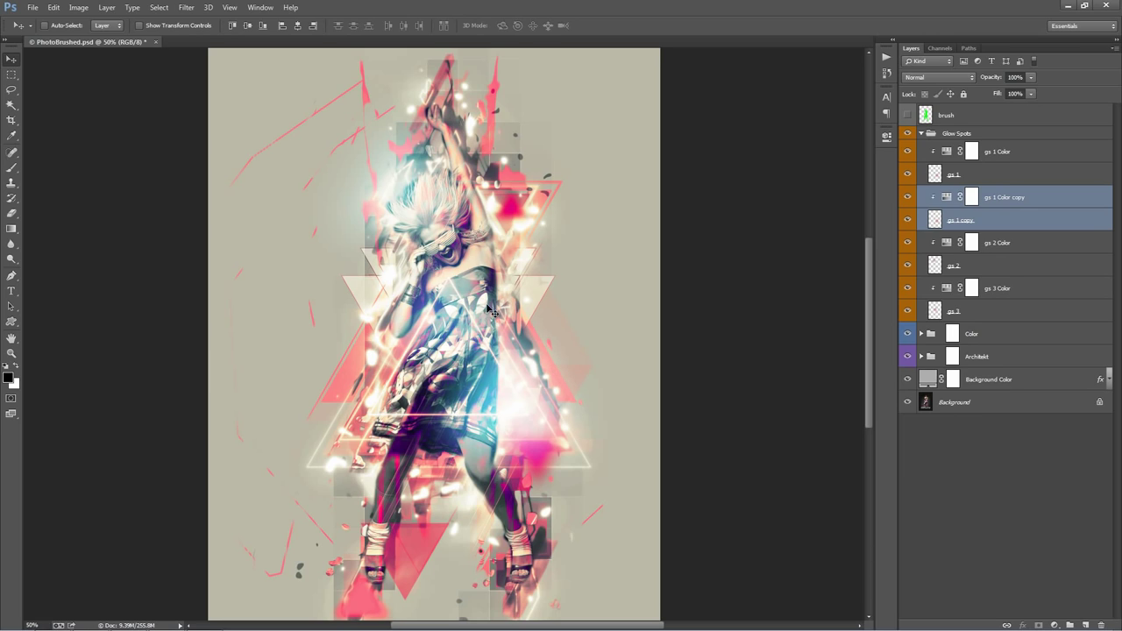
{"action": "left_click", "coordinate": [944, 134]}
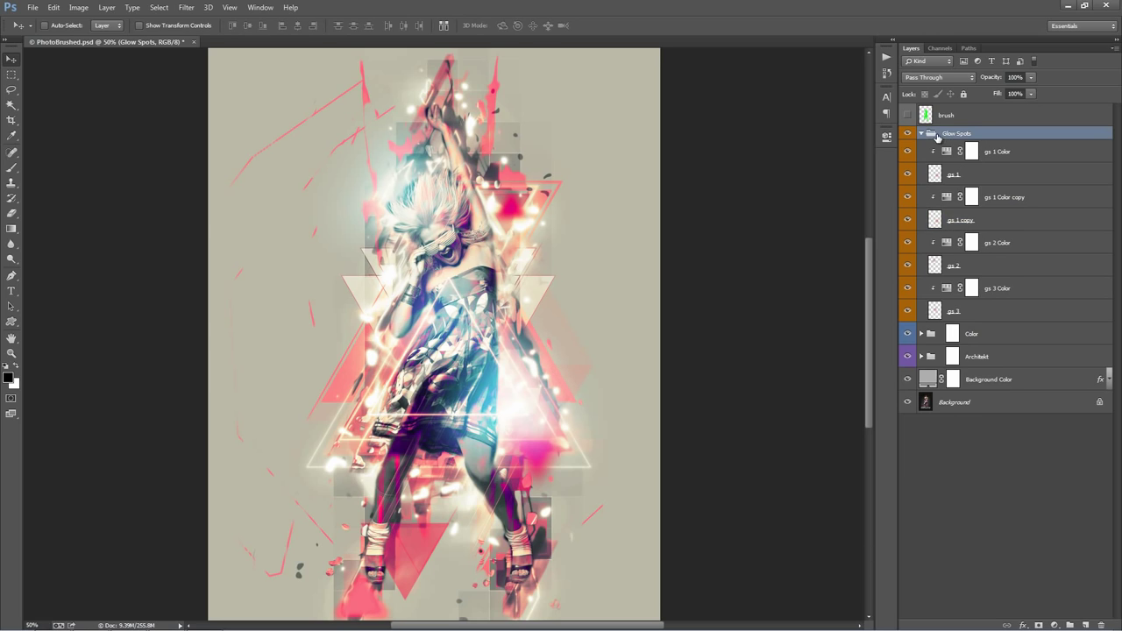
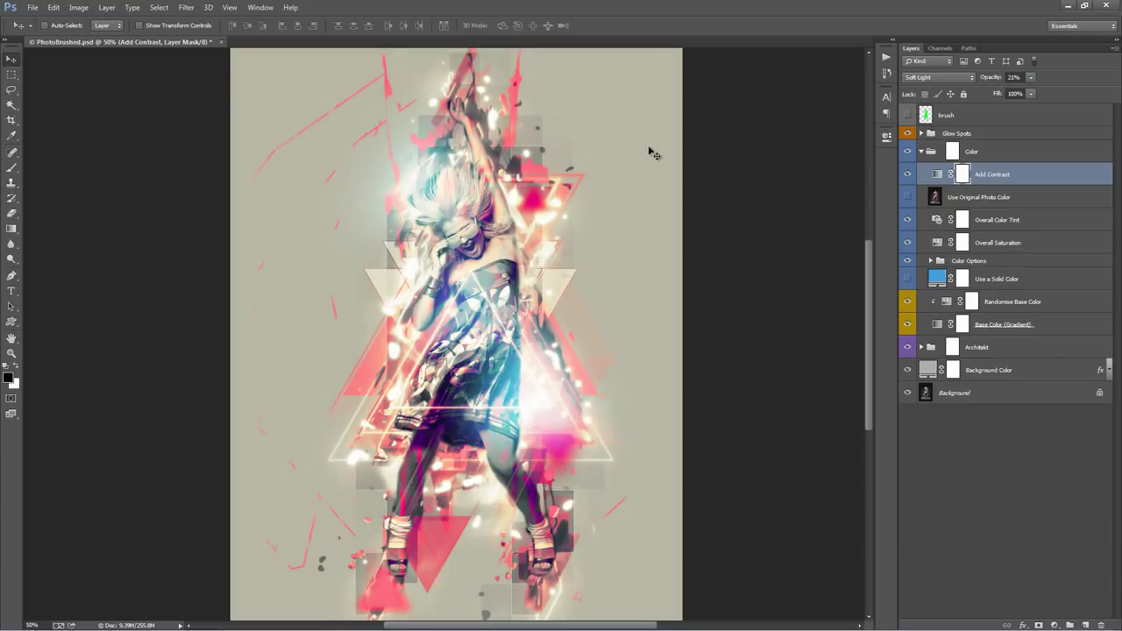
Step: Show the Use Original Photo Color layer and try it with its blend mode set to Normal
{"action": "key", "text": "ctrl+2"}
{"action": "left_click", "coordinate": [1033, 196]}
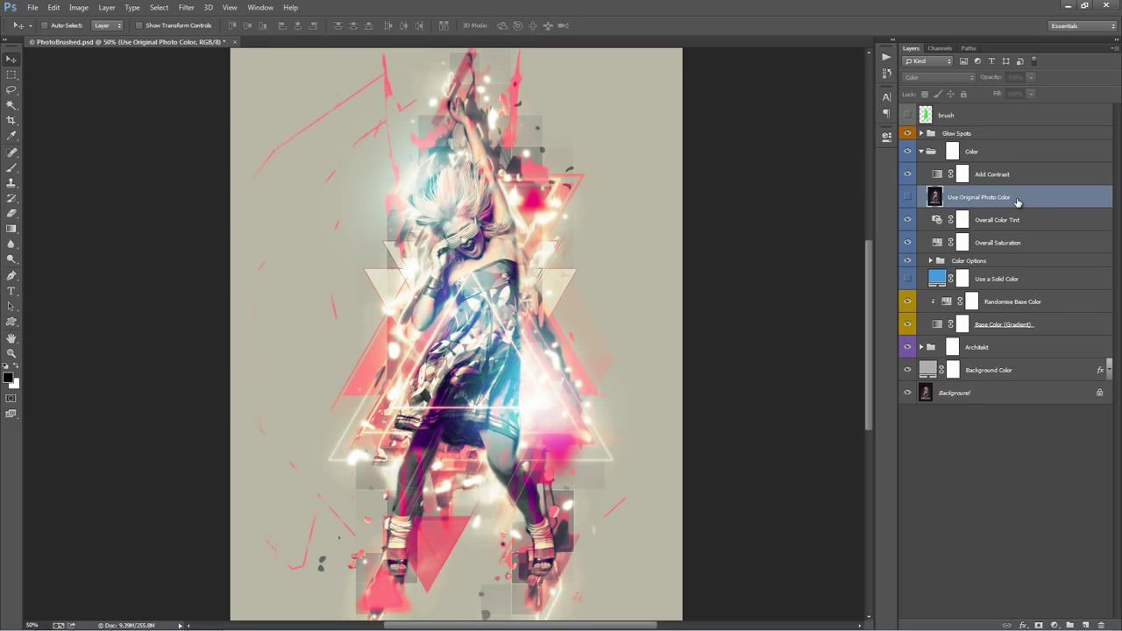
{"action": "left_click", "coordinate": [908, 199]}
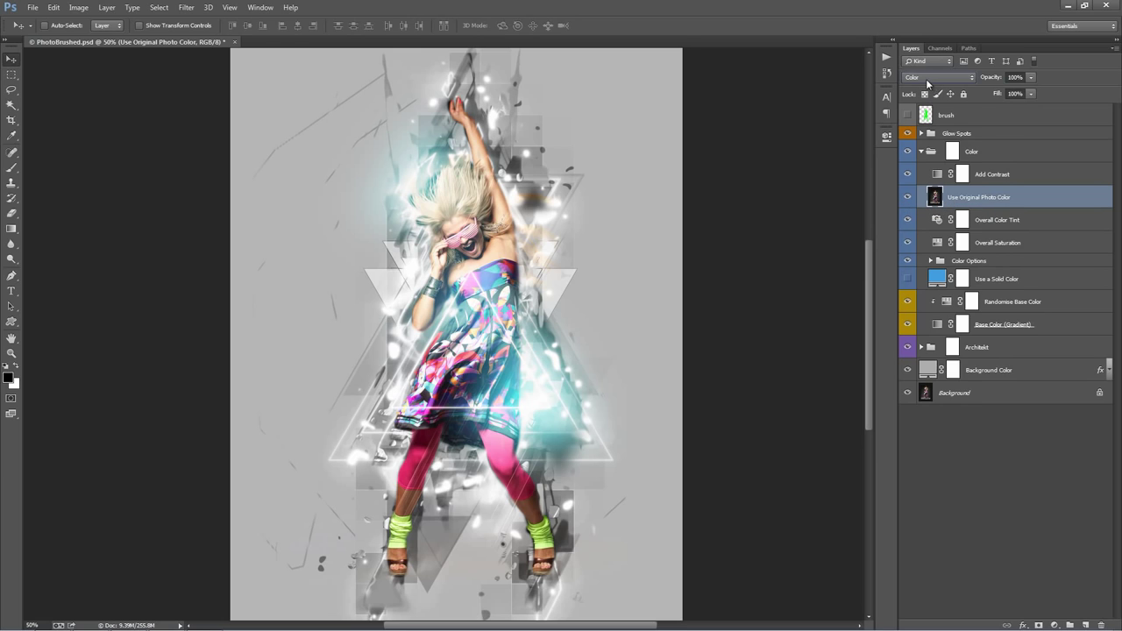
{"action": "left_click", "coordinate": [927, 82]}
{"action": "left_click", "coordinate": [924, 77]}
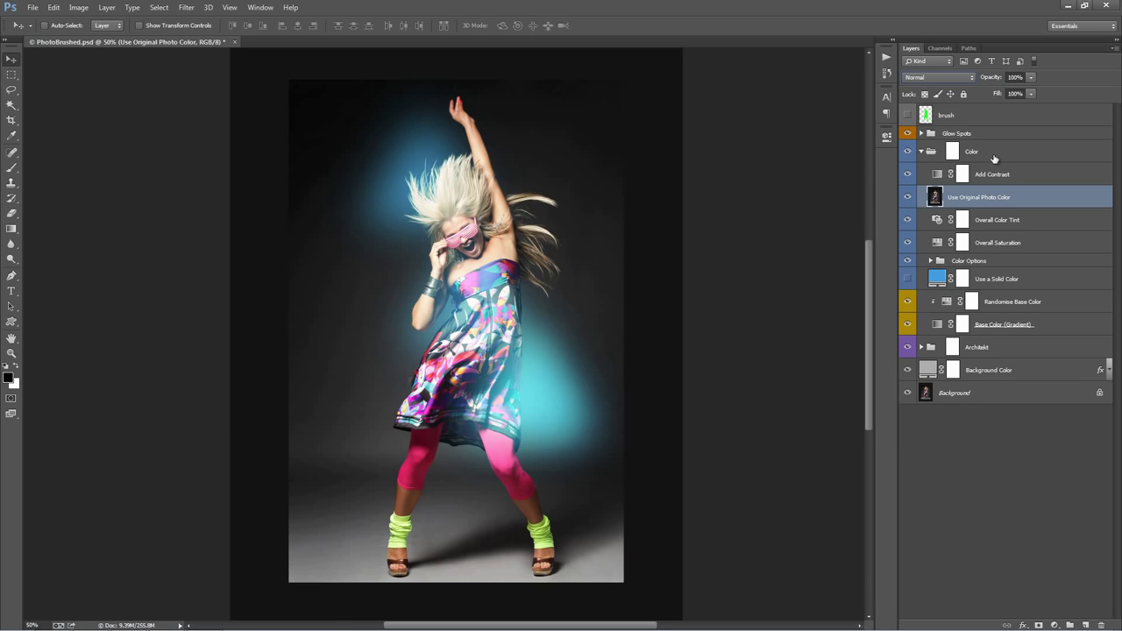
Step: View the photo without Glow Spots, return the original photo layer's blend mode to Color, show Glow Spots again and hide the photo layer
{"action": "left_click", "coordinate": [910, 134]}
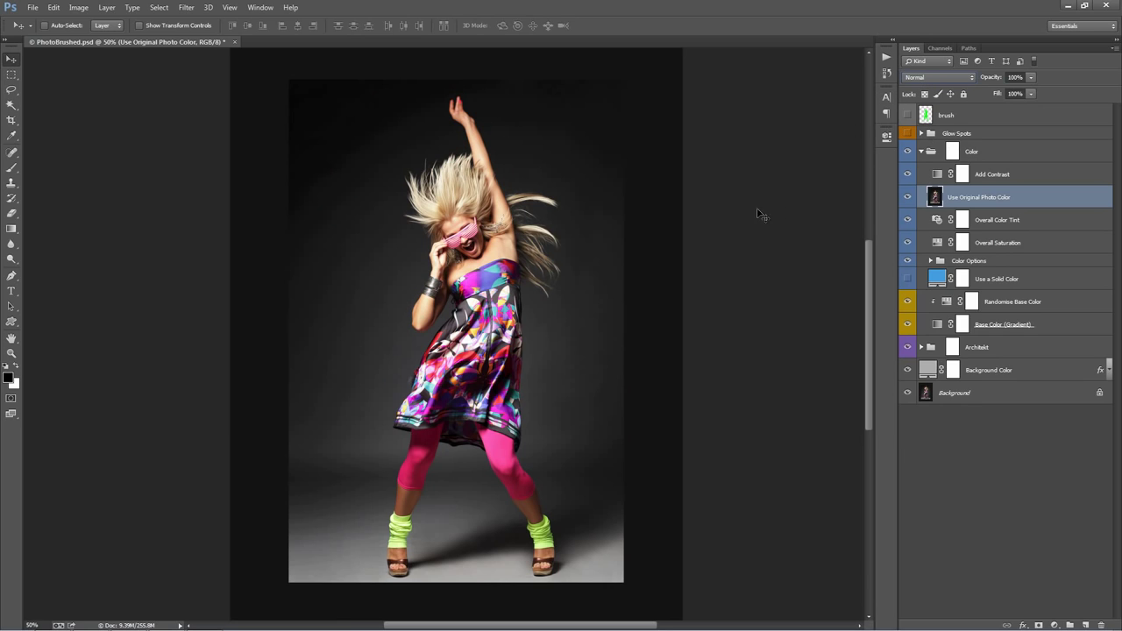
{"action": "left_click", "coordinate": [940, 77]}
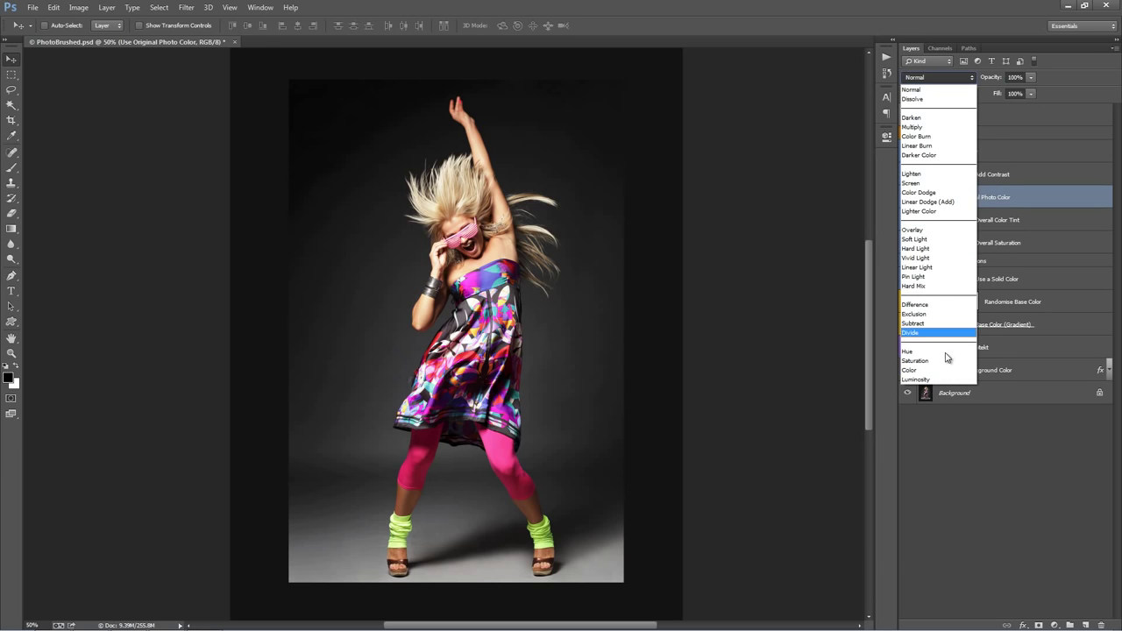
{"action": "left_click", "coordinate": [927, 361]}
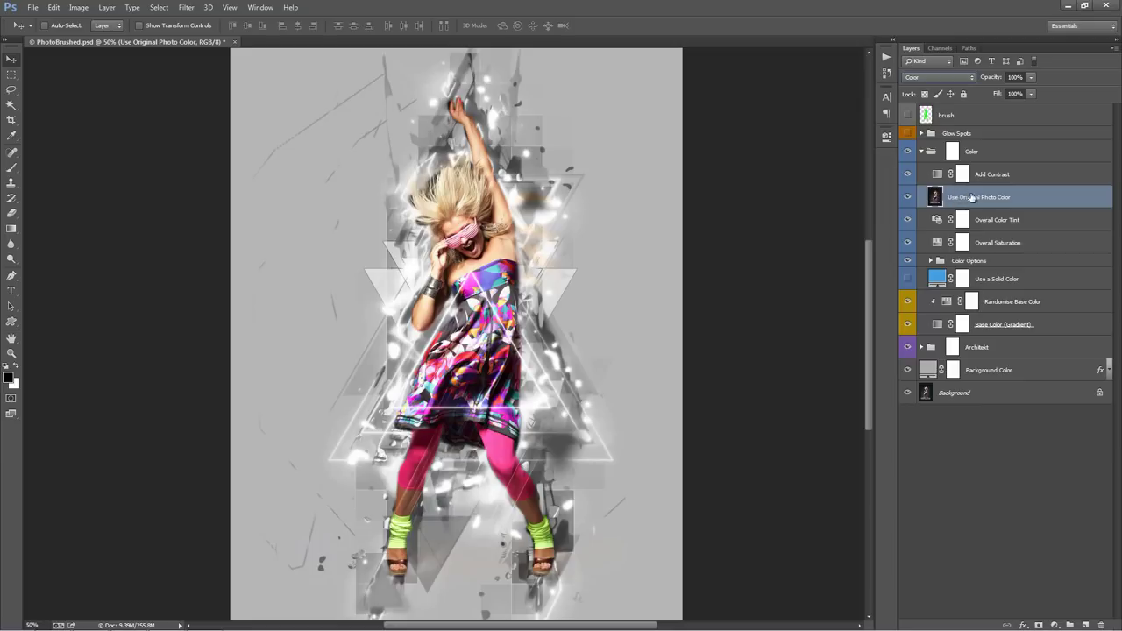
{"action": "left_click", "coordinate": [908, 135]}
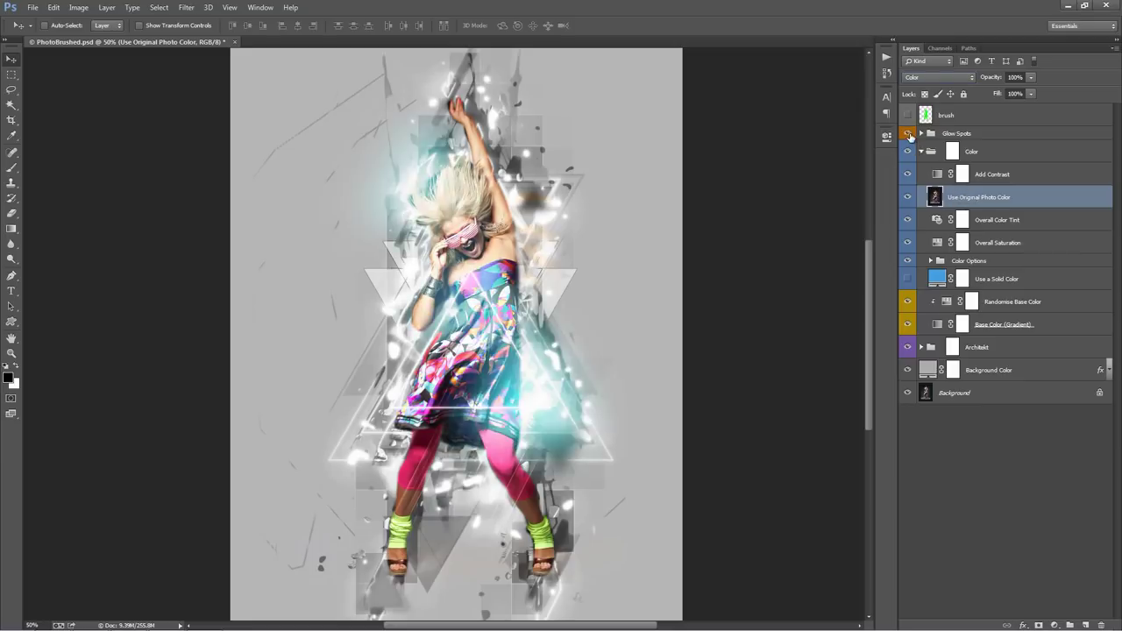
{"action": "left_click", "coordinate": [908, 198]}
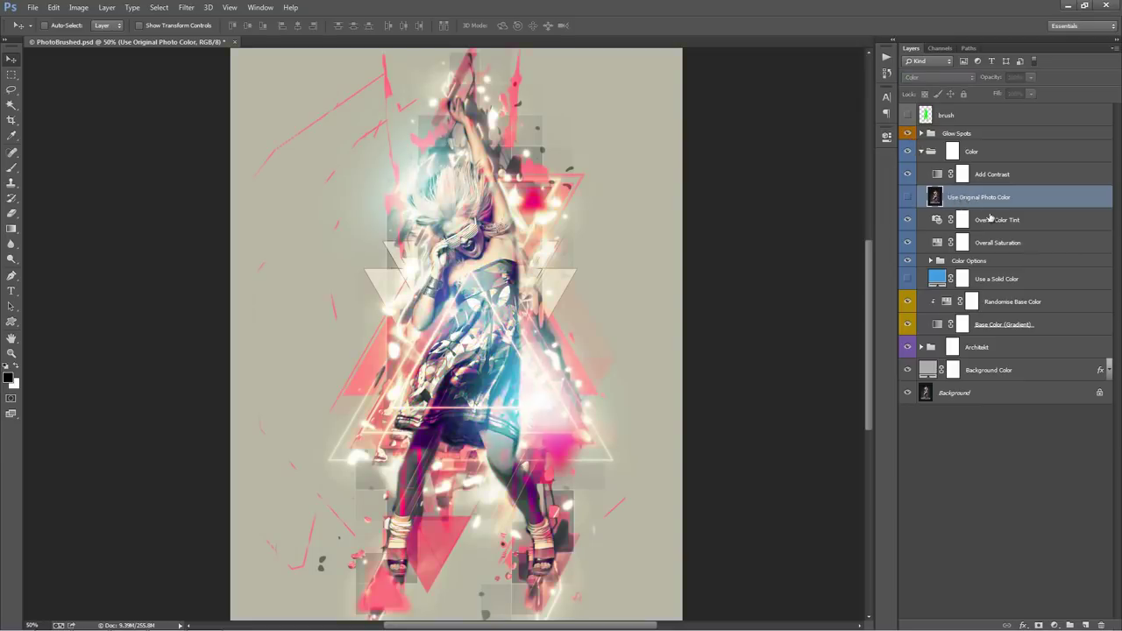
Step: Raise the density of the Overall Color Tint photo filter to 37%
{"action": "left_click", "coordinate": [998, 220]}
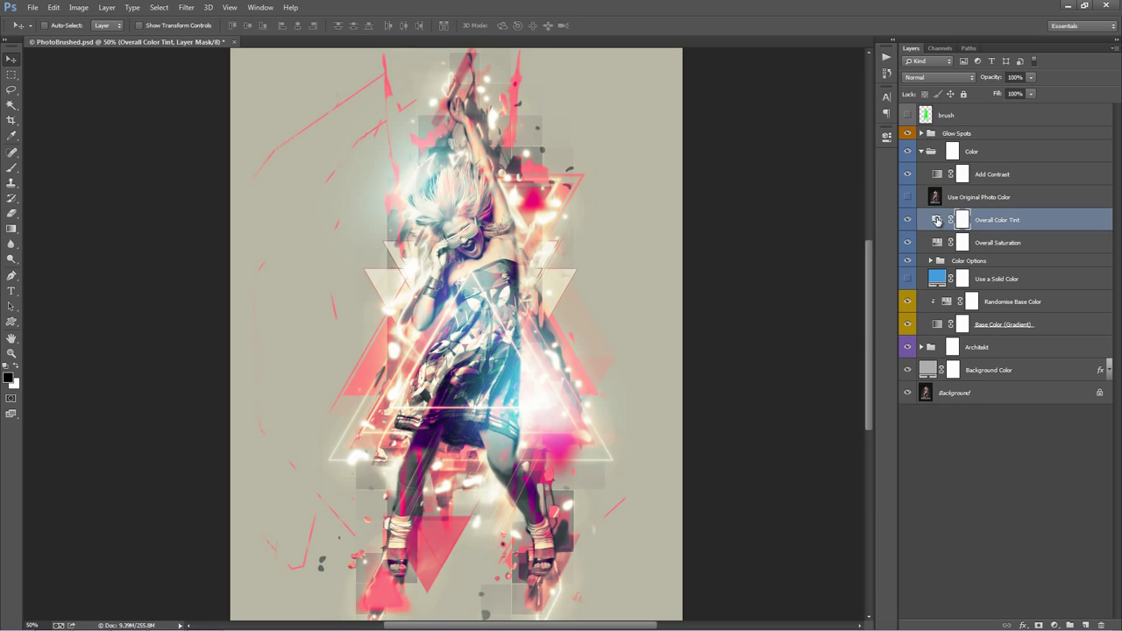
{"action": "double_click", "coordinate": [937, 220]}
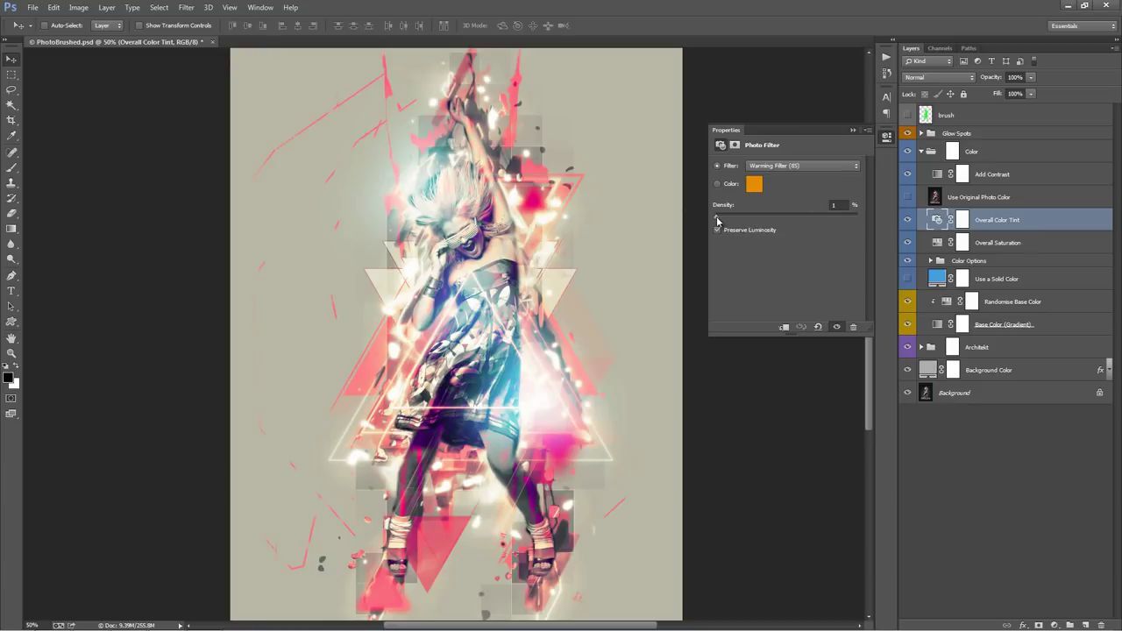
{"action": "left_click_drag", "start_coordinate": [717, 220], "coordinate": [769, 220]}
Step: Try successive photo filter presets, from the warming filters onward, on the Overall Color Tint layer
{"action": "left_click", "coordinate": [794, 167]}
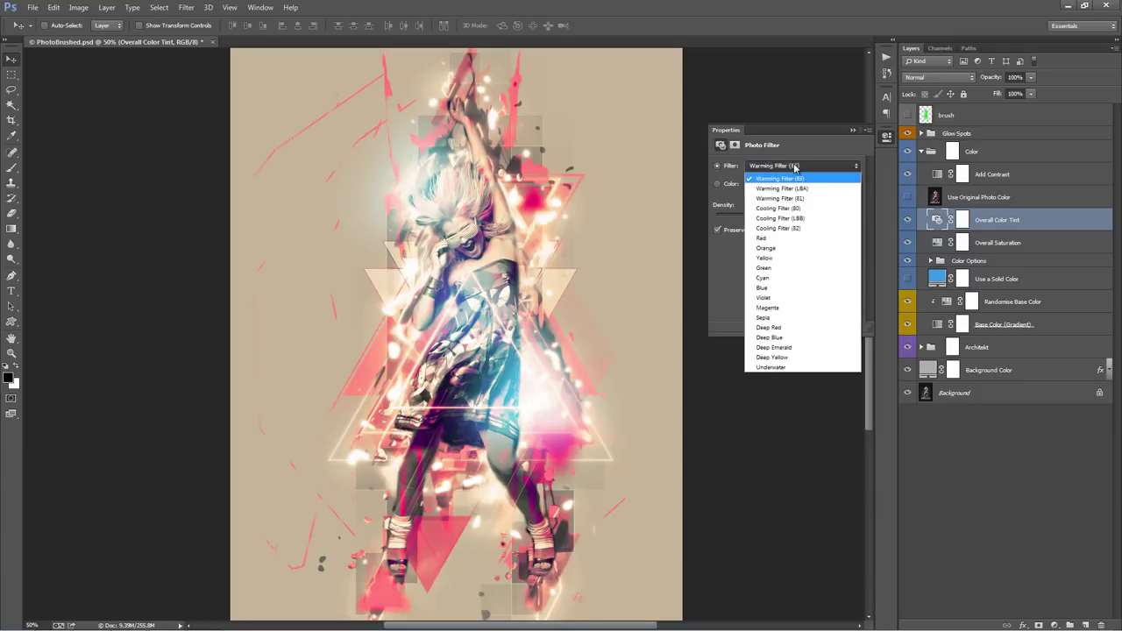
{"action": "left_click", "coordinate": [794, 171]}
{"action": "key", "text": "Down"}
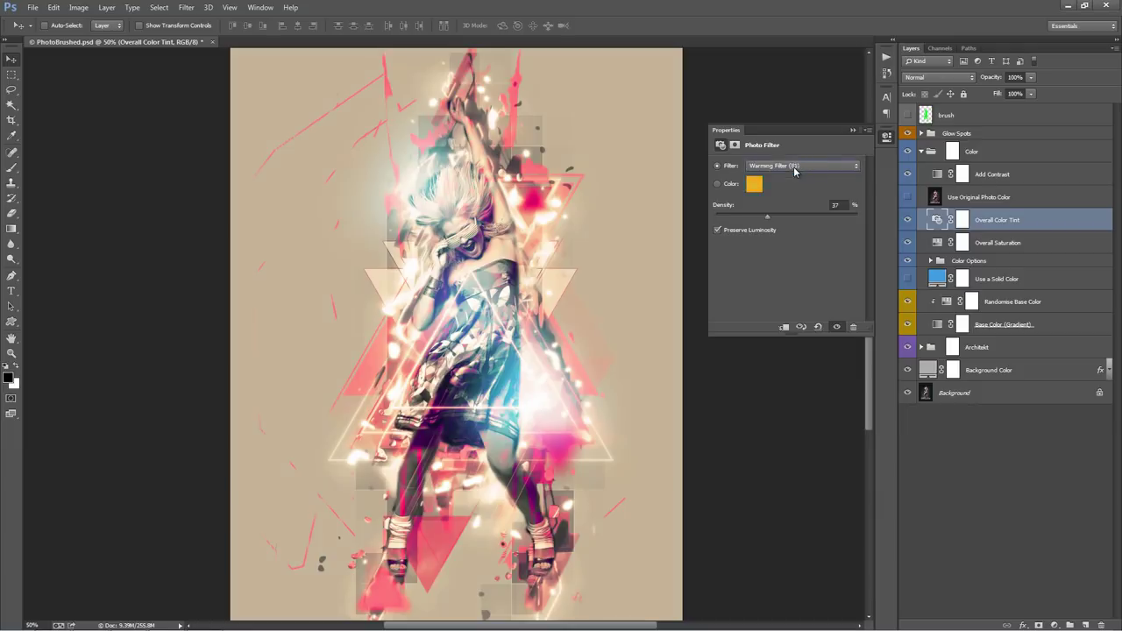
{"action": "key", "text": "Down"}
{"action": "key", "text": "Down"}
{"action": "key", "text": "Down"}
{"action": "key", "text": "Down"}
{"action": "key", "text": "Down"}
{"action": "key", "text": "Down"}
{"action": "key", "text": "Down"}
{"action": "key", "text": "Down"}
{"action": "key", "text": "Down"}
Step: Reduce the tint's density to its minimum and hide the Overall Color Tint layer
{"action": "left_click_drag", "start_coordinate": [769, 217], "coordinate": [704, 222]}
{"action": "left_click", "coordinate": [851, 132]}
{"action": "left_click", "coordinate": [907, 219]}
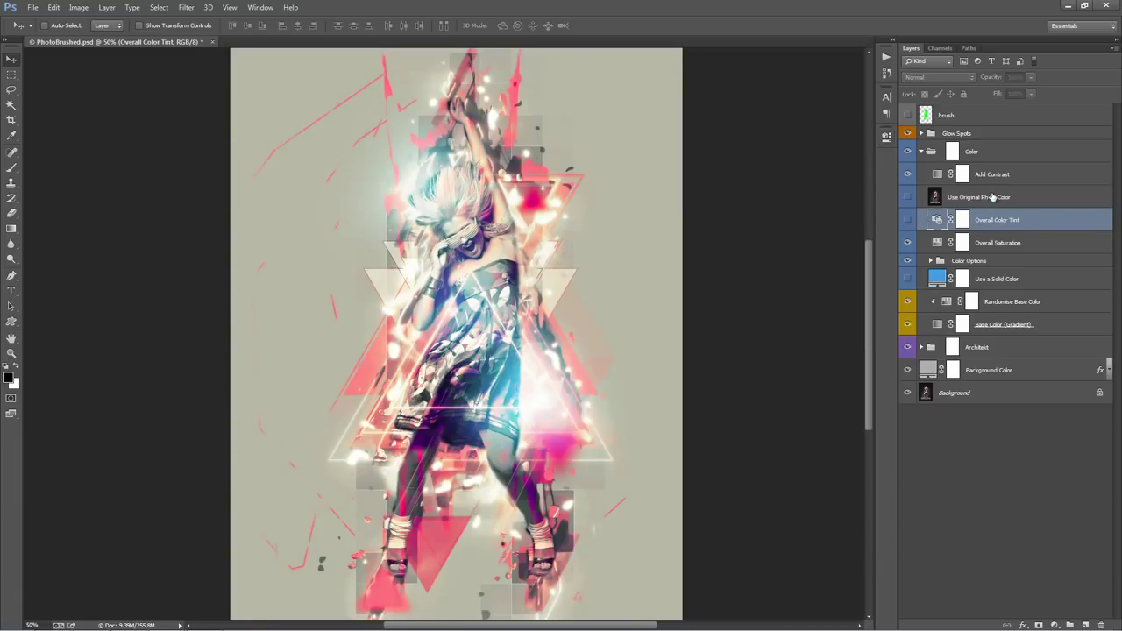
Step: Fine-tune the saturation of the Overall Saturation adjustment layer
{"action": "double_click", "coordinate": [937, 244]}
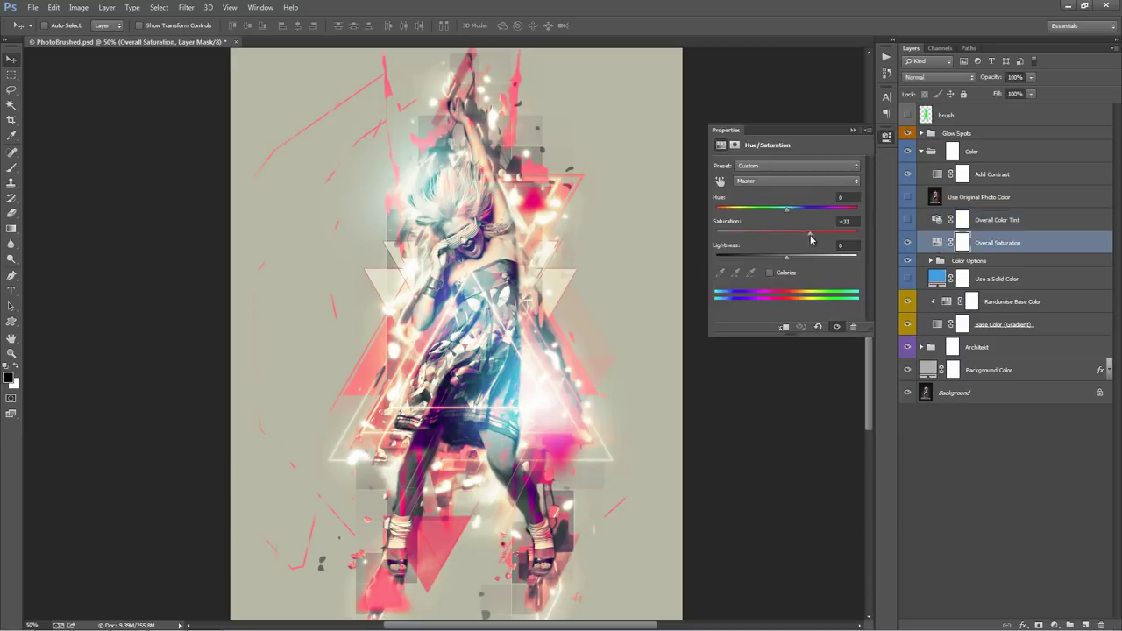
{"action": "mouse_move", "coordinate": [805, 238]}
{"action": "left_mouse_down"}
{"action": "mouse_move", "coordinate": [821, 237]}
{"action": "mouse_move", "coordinate": [761, 238]}
{"action": "mouse_move", "coordinate": [821, 238]}
{"action": "mouse_move", "coordinate": [803, 238]}
{"action": "left_mouse_up"}
{"action": "left_click", "coordinate": [853, 129]}
Step: Expand the Color Options group and hide the Color 1 layer
{"action": "left_click", "coordinate": [1021, 261]}
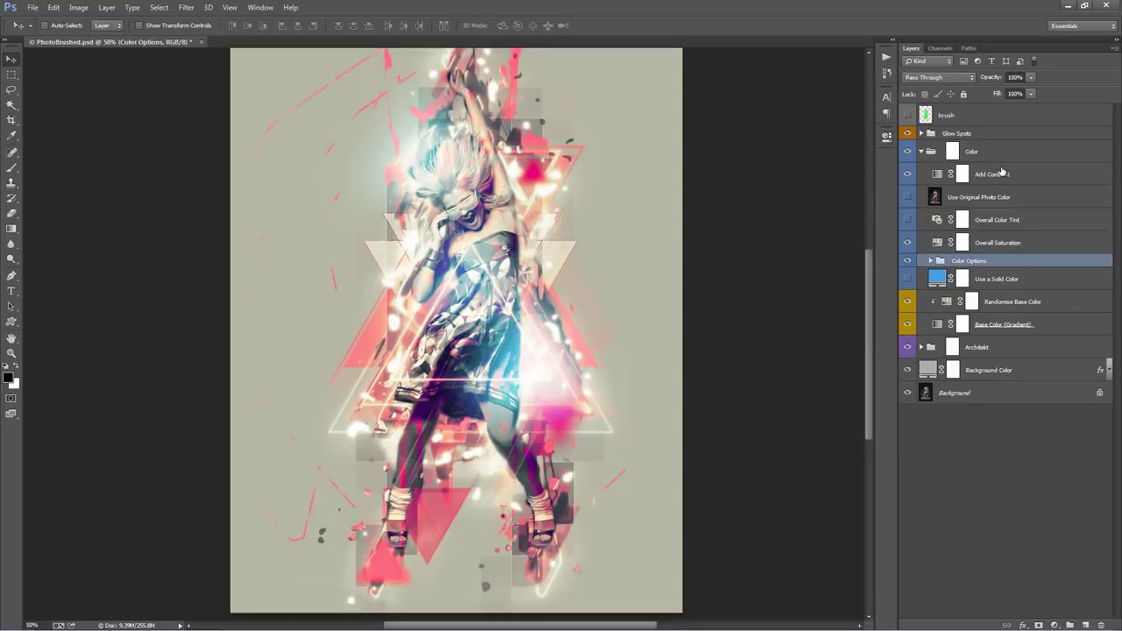
{"action": "left_click", "coordinate": [932, 261]}
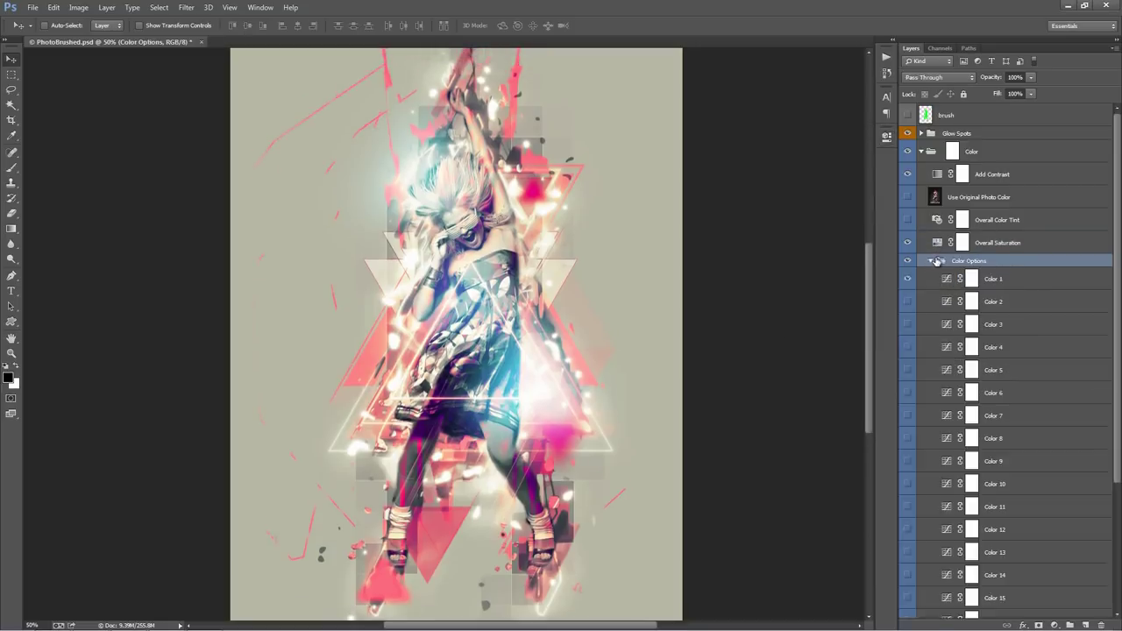
{"action": "scroll", "coordinate": [936, 261], "scroll_direction": "down", "scroll_amount": 3}
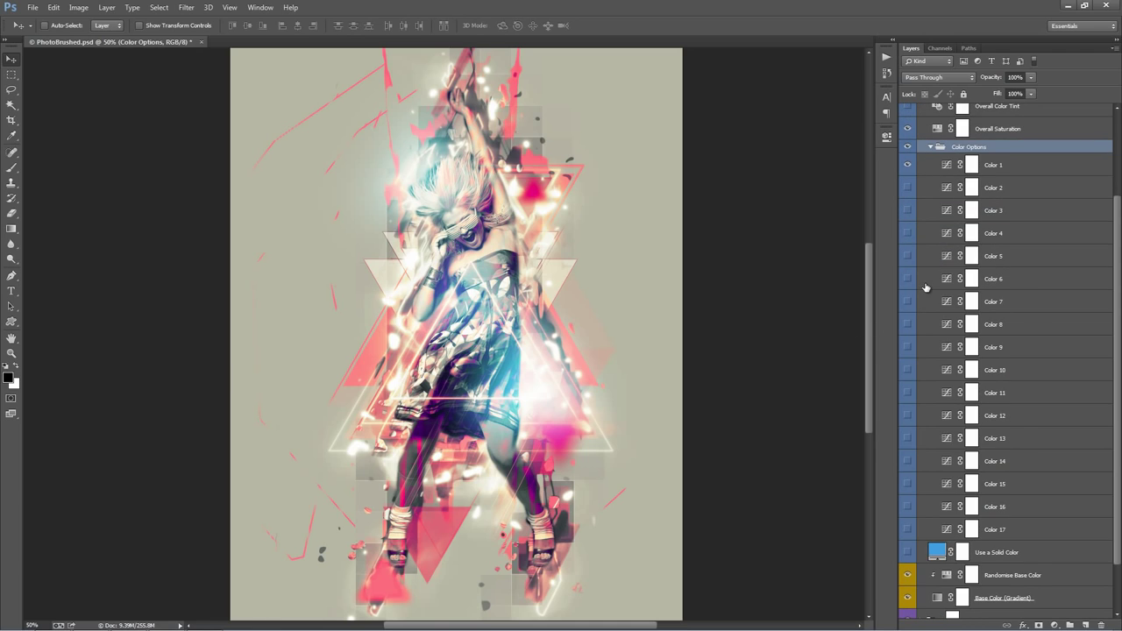
{"action": "mouse_move", "coordinate": [641, 208]}
{"action": "left_mouse_down"}
{"action": "mouse_move", "coordinate": [659, 210]}
{"action": "mouse_move", "coordinate": [646, 206]}
{"action": "left_mouse_up"}
{"action": "left_click", "coordinate": [907, 166]}
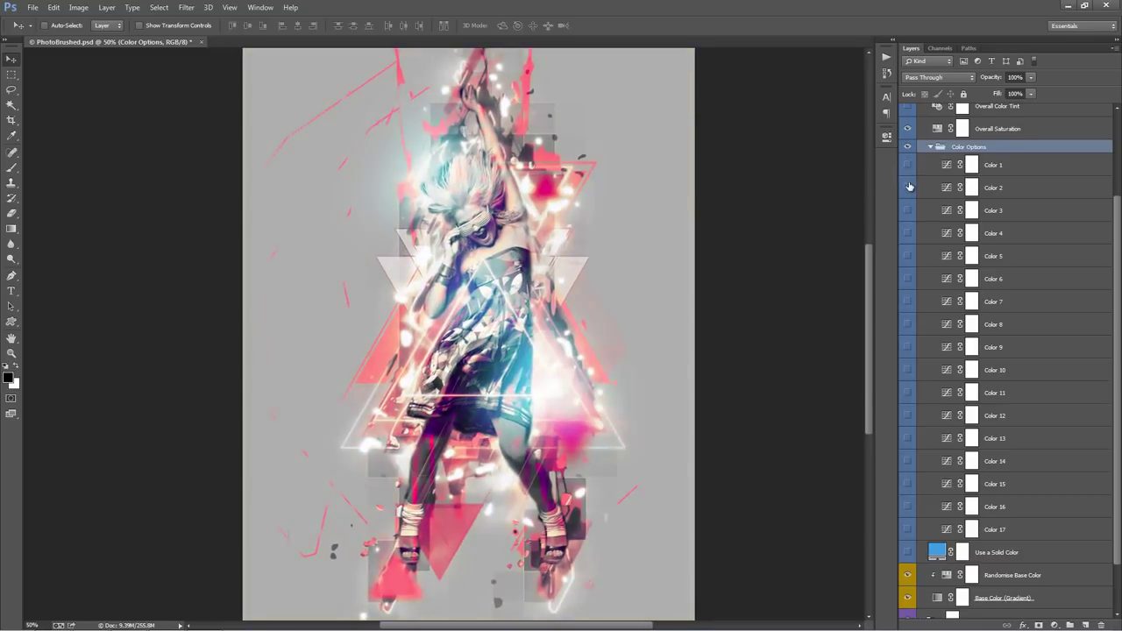
Step: Preview the Color 2, Color 3 and Color 4 options one at a time
{"action": "left_click", "coordinate": [908, 188]}
{"action": "left_click", "coordinate": [909, 187]}
{"action": "left_click", "coordinate": [908, 211]}
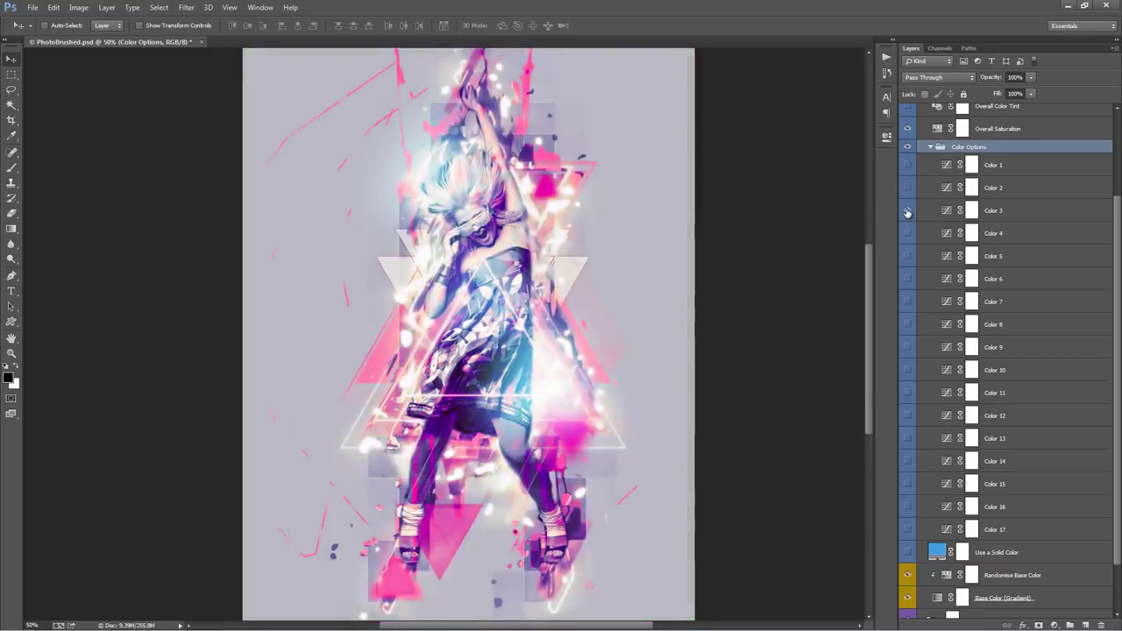
{"action": "left_click", "coordinate": [908, 234]}
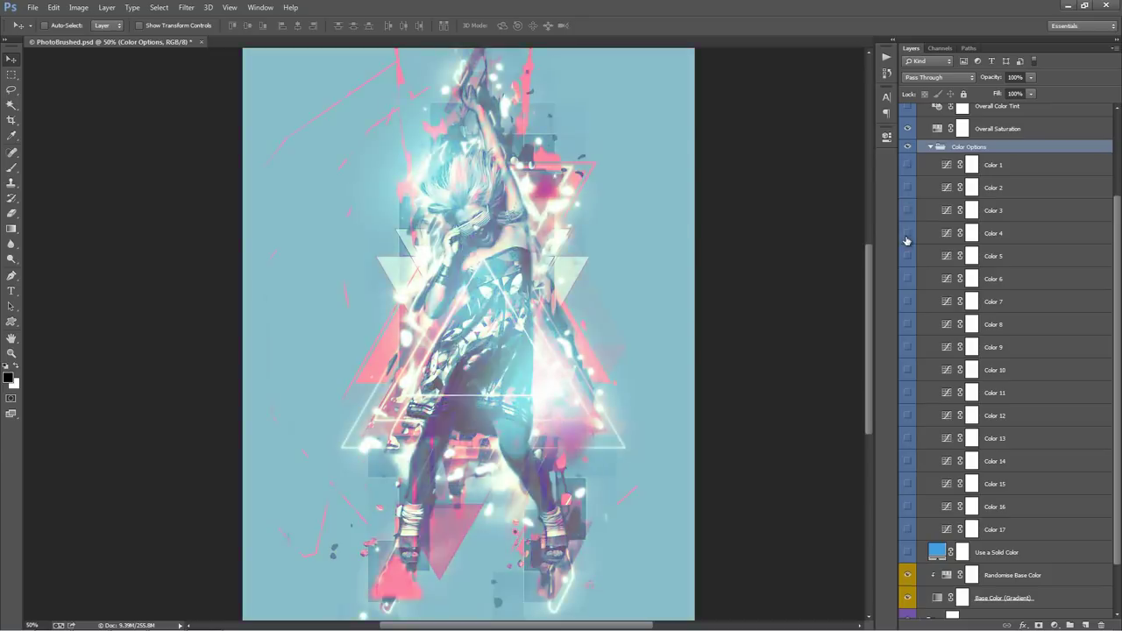
{"action": "left_click", "coordinate": [906, 235]}
Step: Show the Color 5 layer and reduce its opacity to 46%
{"action": "left_click", "coordinate": [907, 257]}
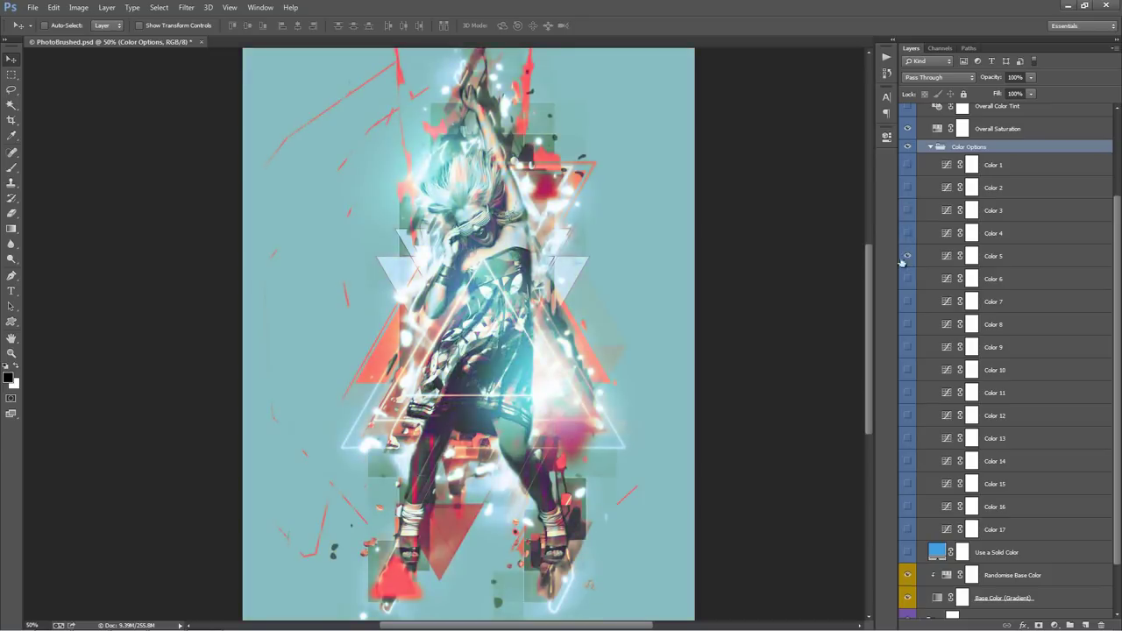
{"action": "left_click", "coordinate": [1025, 255]}
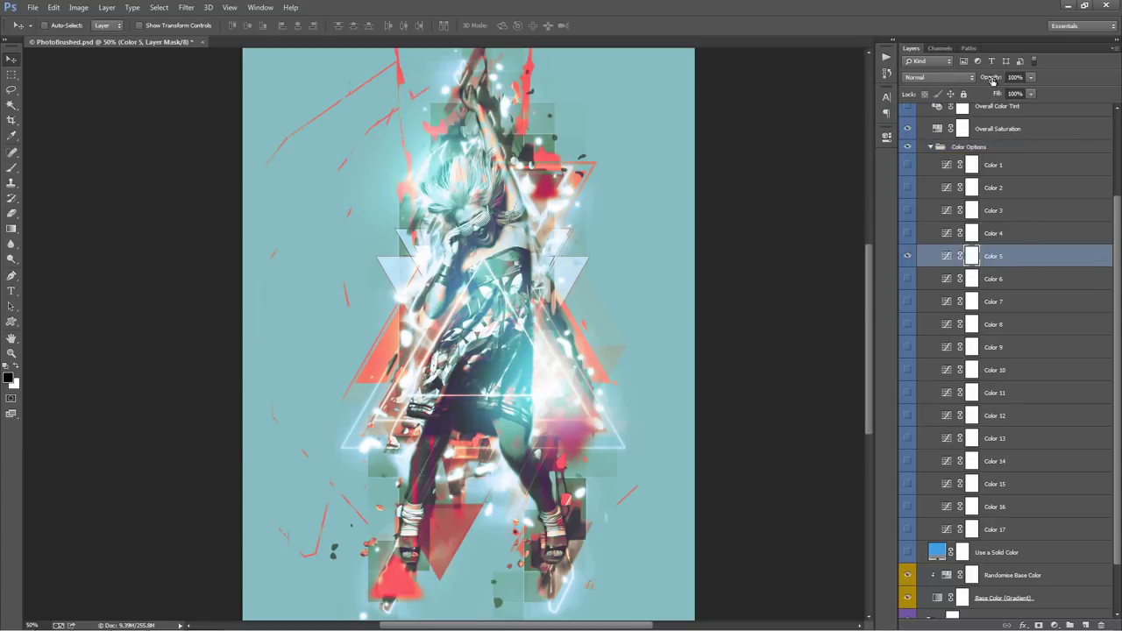
{"action": "left_click_drag", "start_coordinate": [992, 80], "coordinate": [328, 131]}
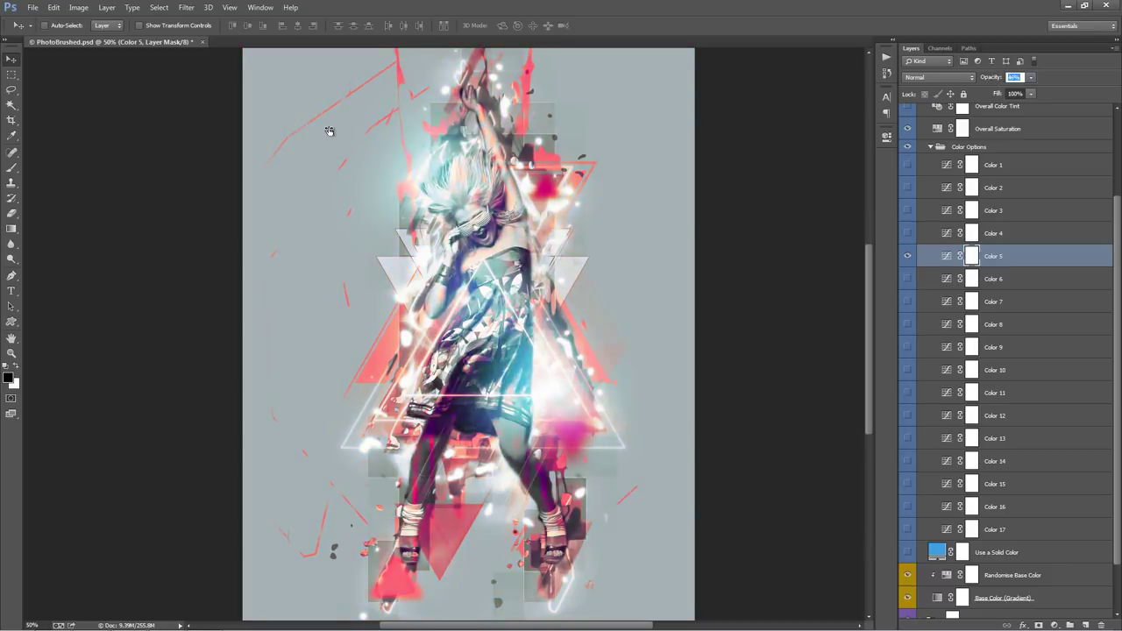
Step: Preview Color 2 briefly, and show the Color 3 layer at 31% opacity in combination with Color 5
{"action": "left_click", "coordinate": [910, 188]}
{"action": "left_click", "coordinate": [910, 189]}
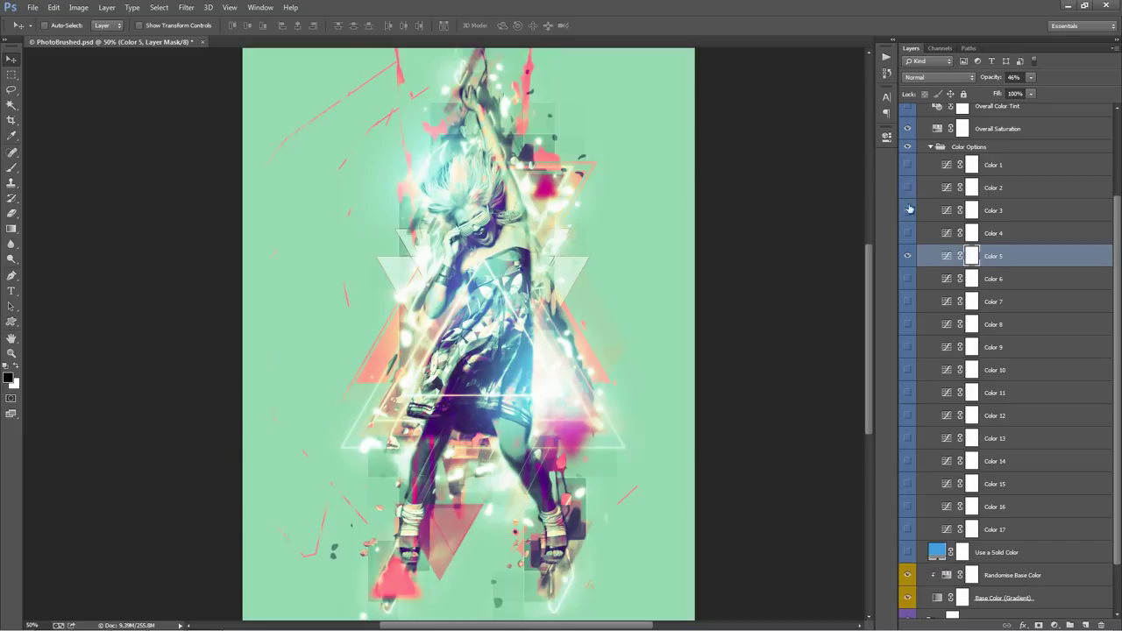
{"action": "left_click", "coordinate": [910, 211]}
{"action": "left_click", "coordinate": [1019, 210]}
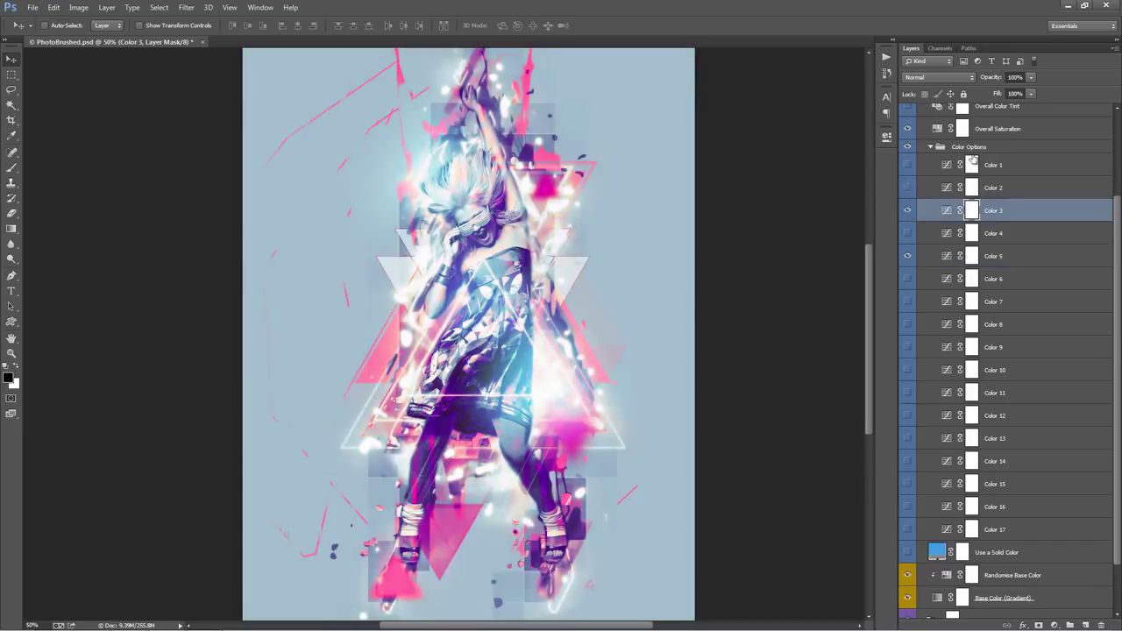
{"action": "left_click_drag", "start_coordinate": [992, 81], "coordinate": [203, 102]}
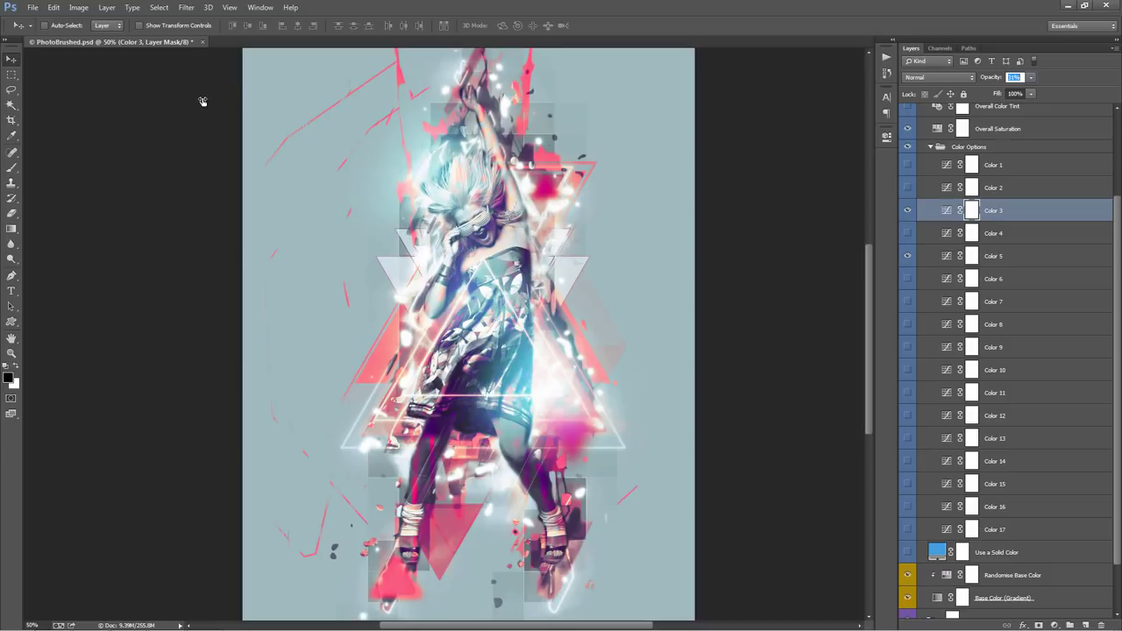
Step: Preview the Color 17 and Color 16 options in turn, leaving both hidden, and collapse the Color Options group
{"action": "left_click", "coordinate": [910, 529]}
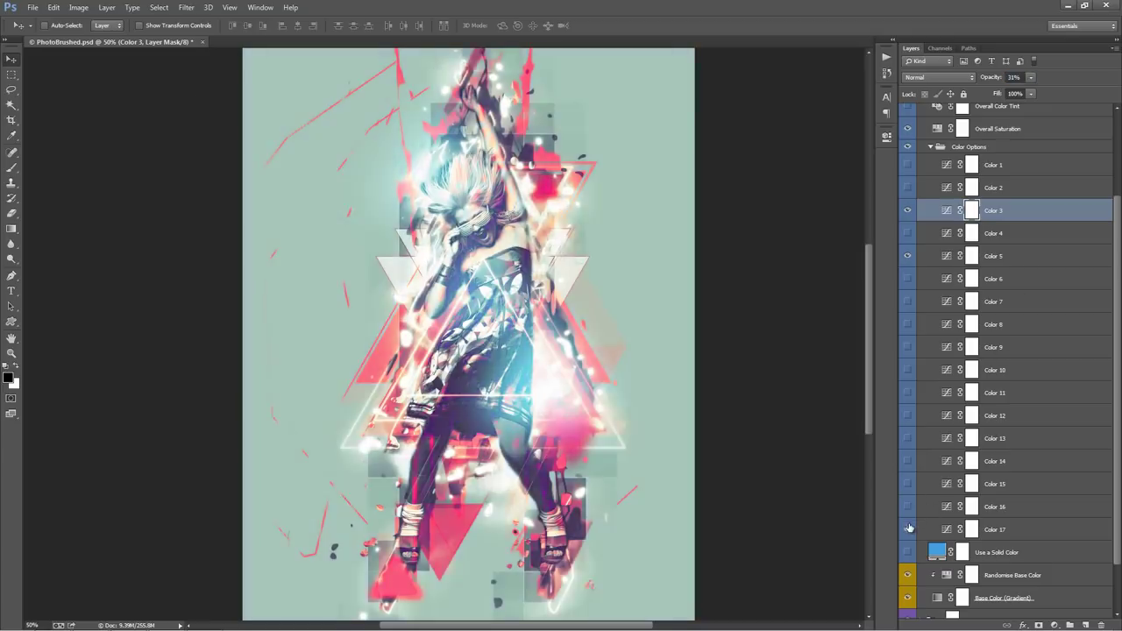
{"action": "left_click", "coordinate": [909, 528]}
{"action": "left_click", "coordinate": [909, 506]}
{"action": "left_click", "coordinate": [908, 507]}
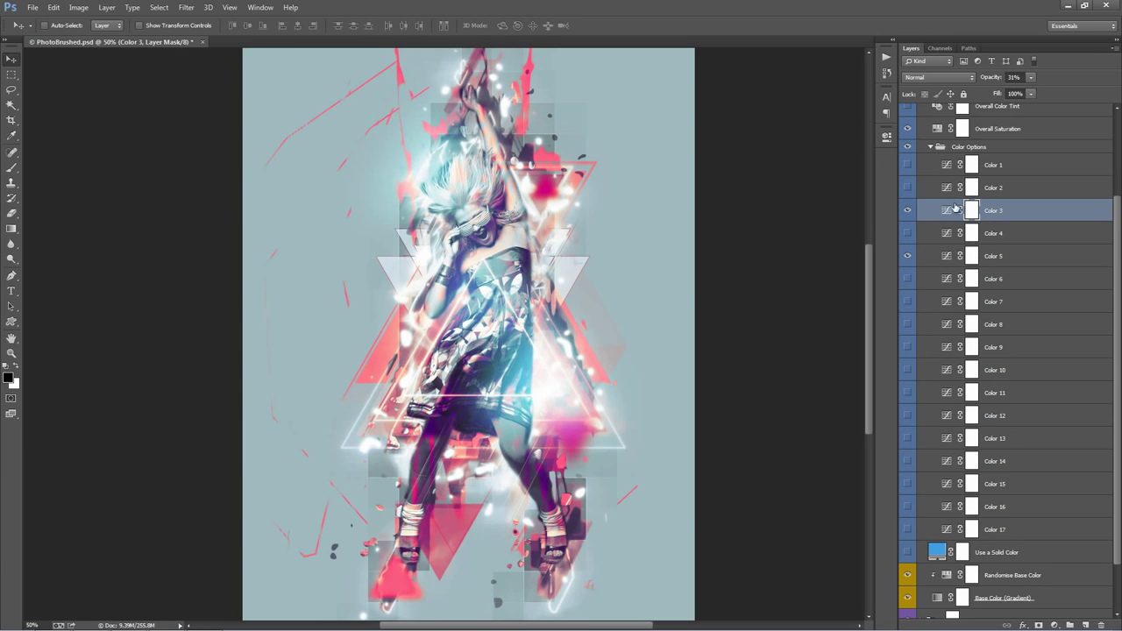
{"action": "left_click", "coordinate": [932, 147]}
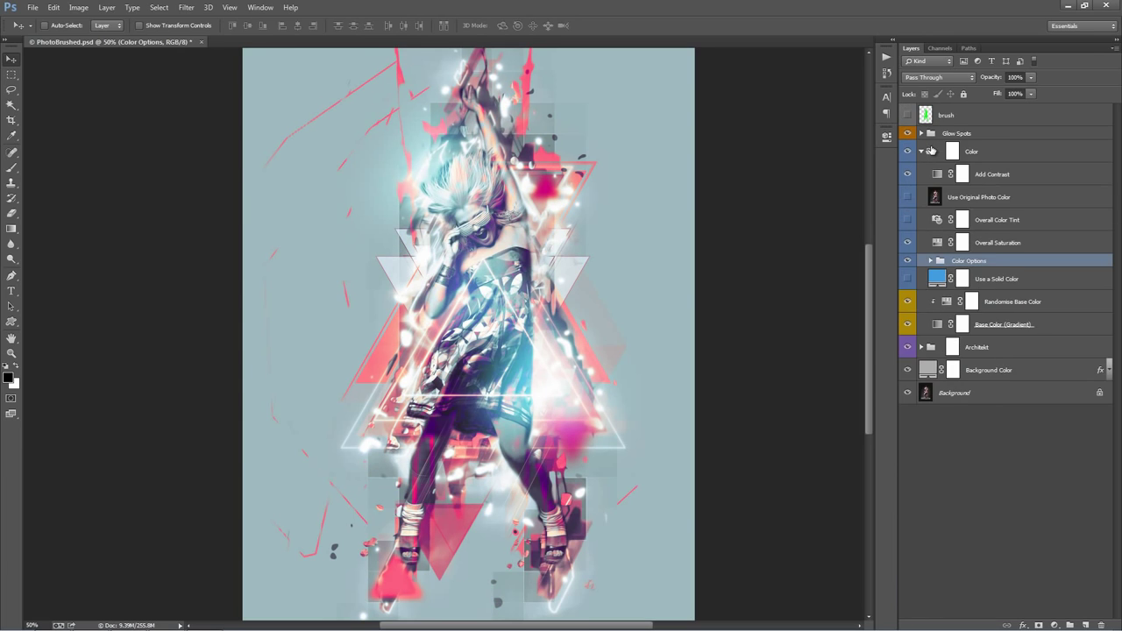
Step: Try the Use a Solid Color layer with a green fill (#23e18a), cancel the colour change and hide the layer again
{"action": "left_click", "coordinate": [1036, 281]}
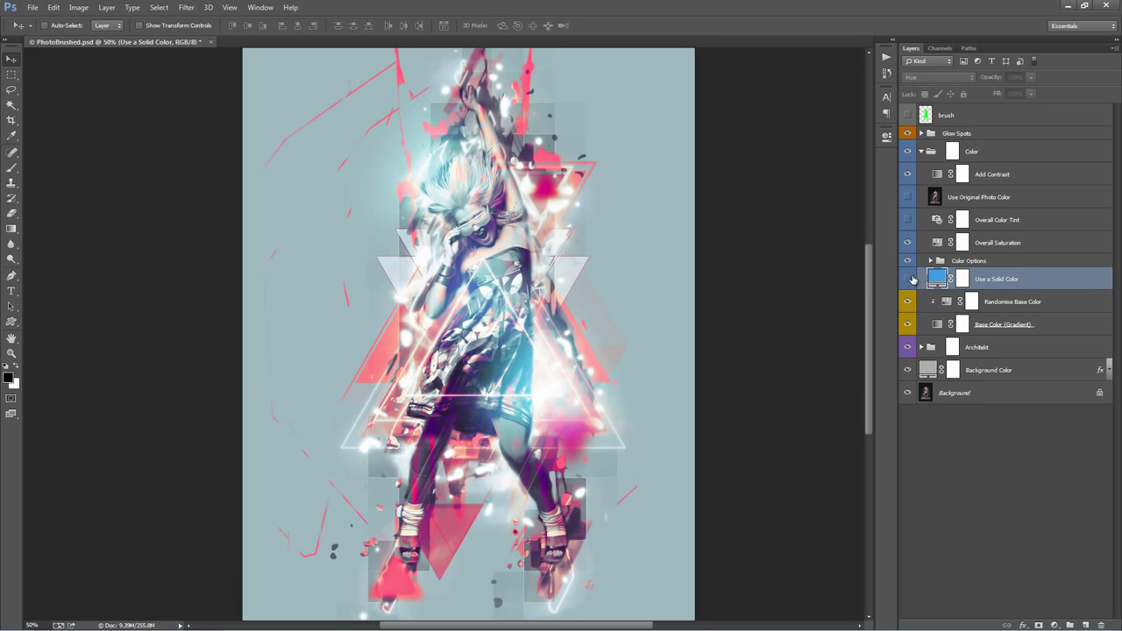
{"action": "left_click", "coordinate": [909, 278]}
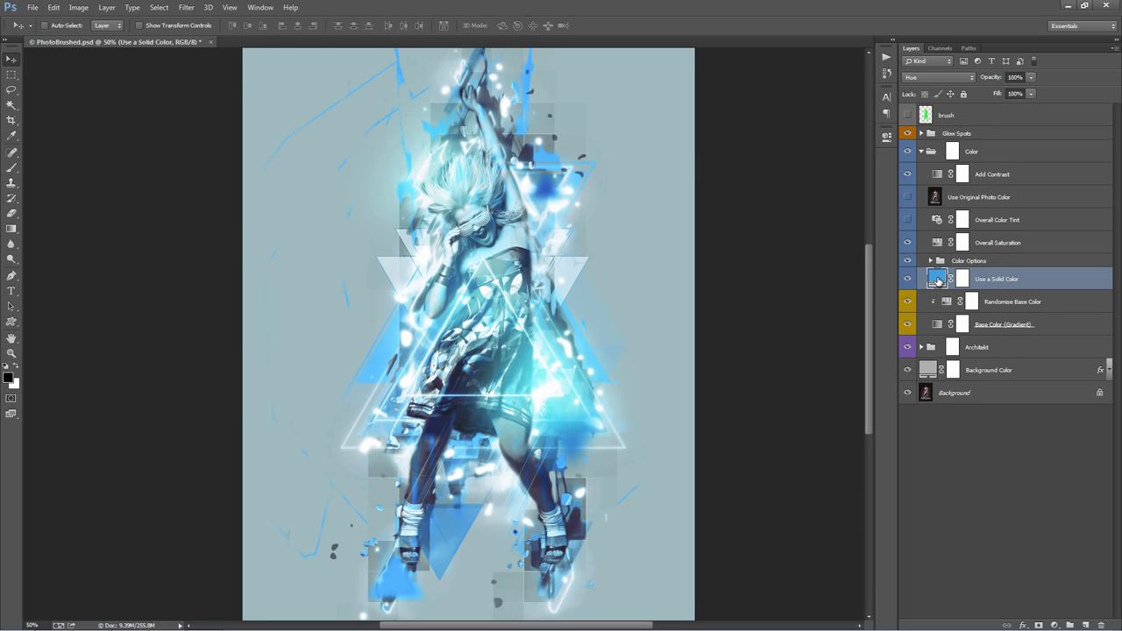
{"action": "double_click", "coordinate": [937, 279]}
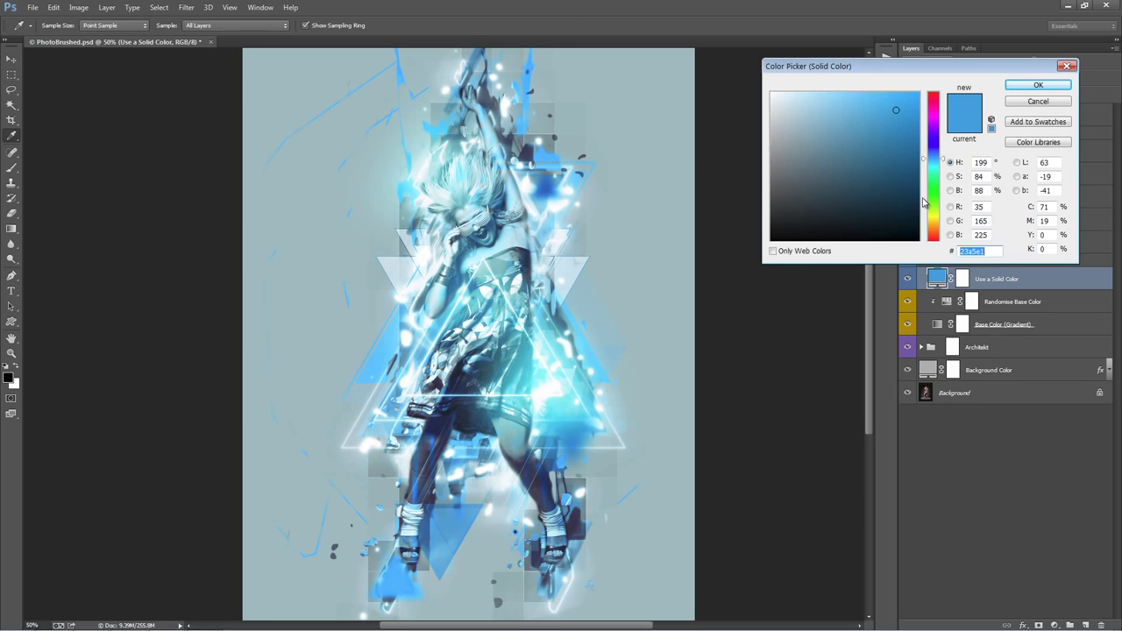
{"action": "left_click_drag", "start_coordinate": [931, 133], "coordinate": [933, 176]}
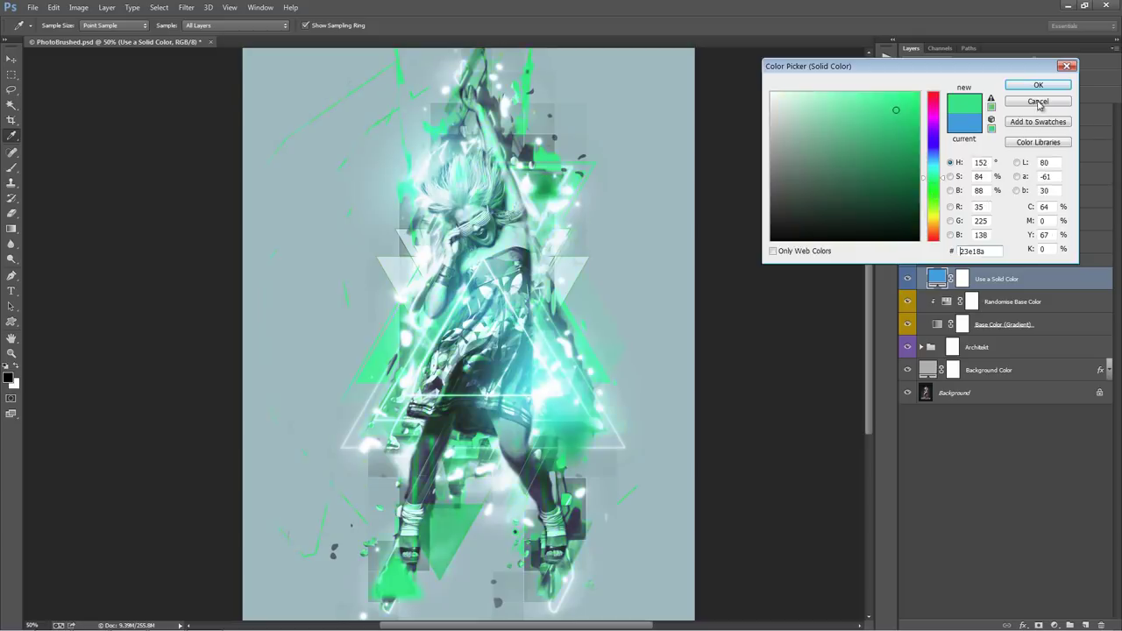
{"action": "left_click", "coordinate": [1038, 101]}
{"action": "left_click", "coordinate": [907, 279]}
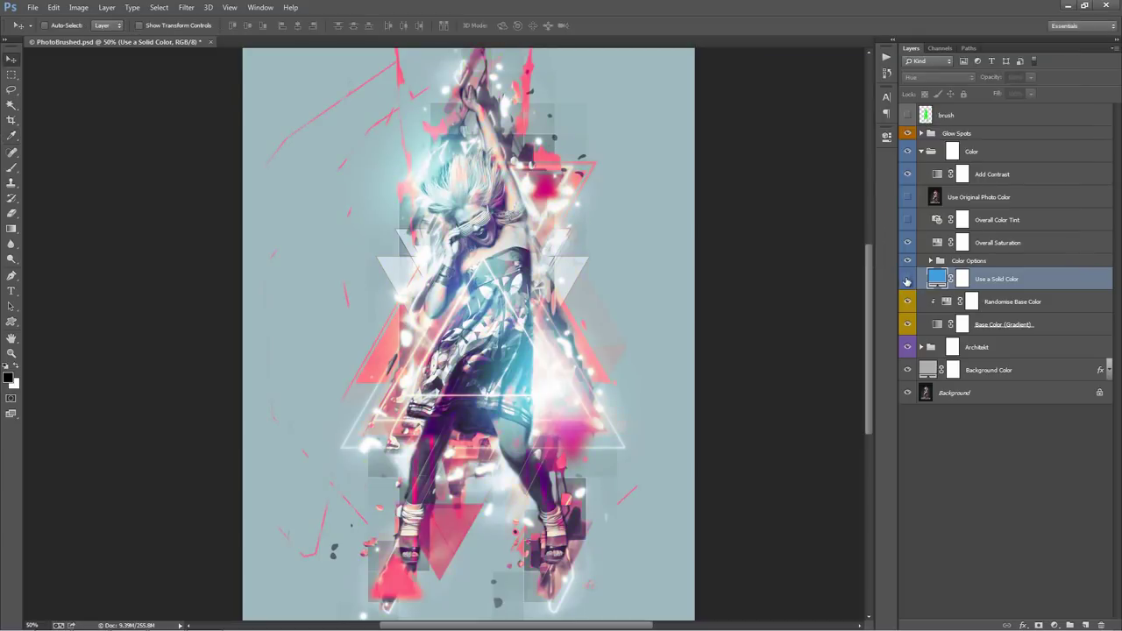
{"action": "left_click", "coordinate": [1019, 301]}
{"action": "left_click", "coordinate": [1023, 324]}
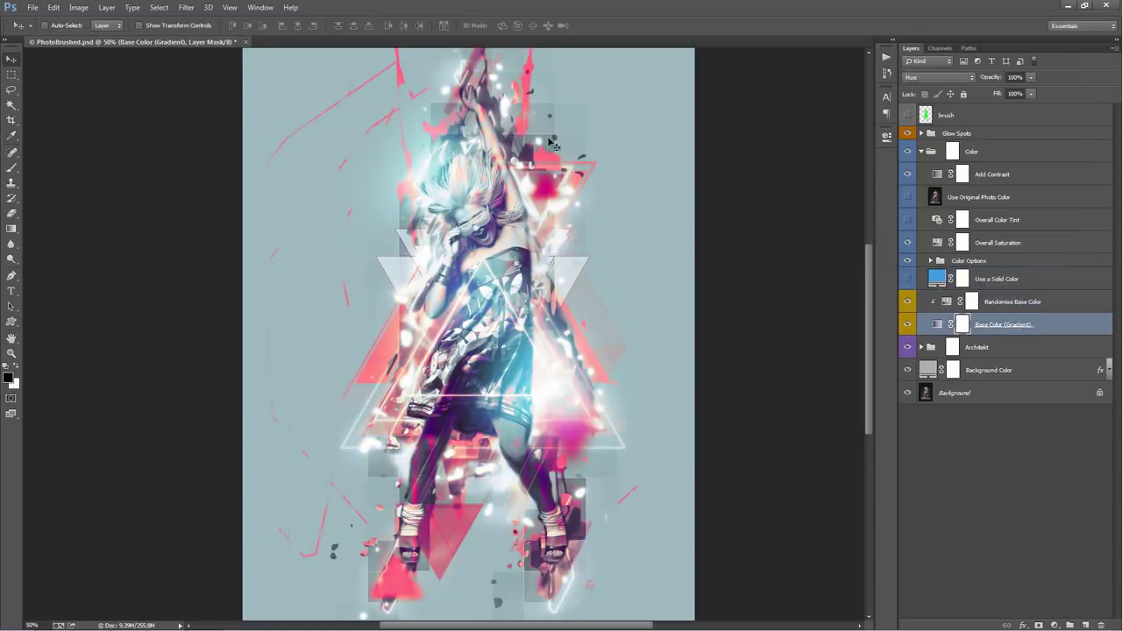
{"action": "left_click", "coordinate": [1008, 302]}
{"action": "left_click", "coordinate": [1008, 321]}
{"action": "left_click", "coordinate": [1023, 304]}
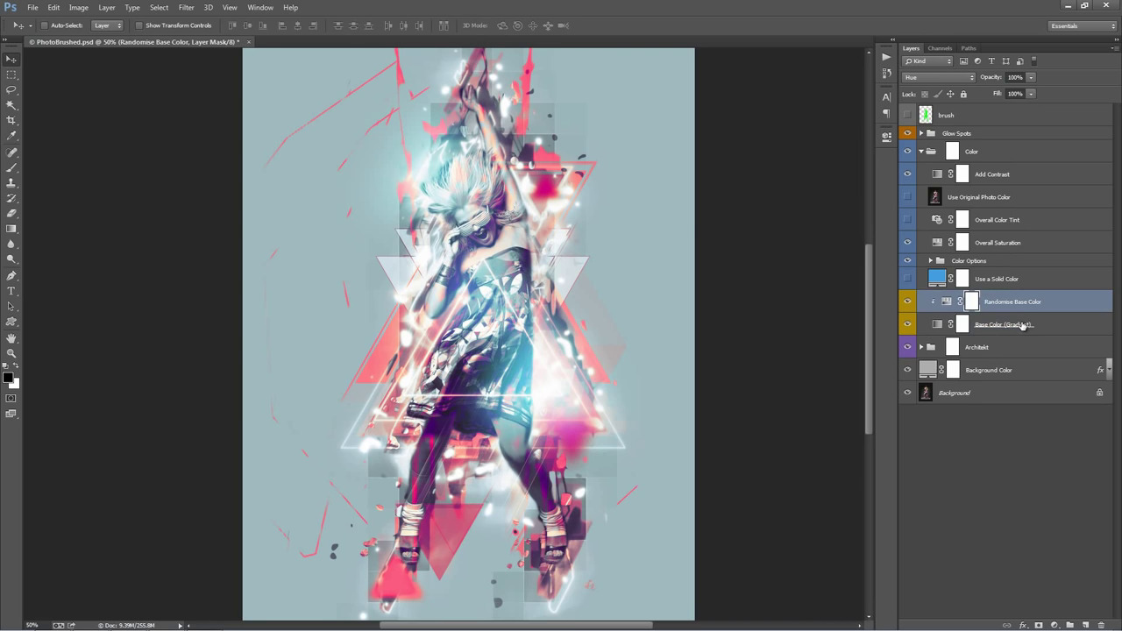
Step: Try several gradient presets, including Red, Violet, Yellow-Green and Light Spectrum, on the Base Color (Gradient) layer and cancel the change
{"action": "left_click", "coordinate": [1022, 327]}
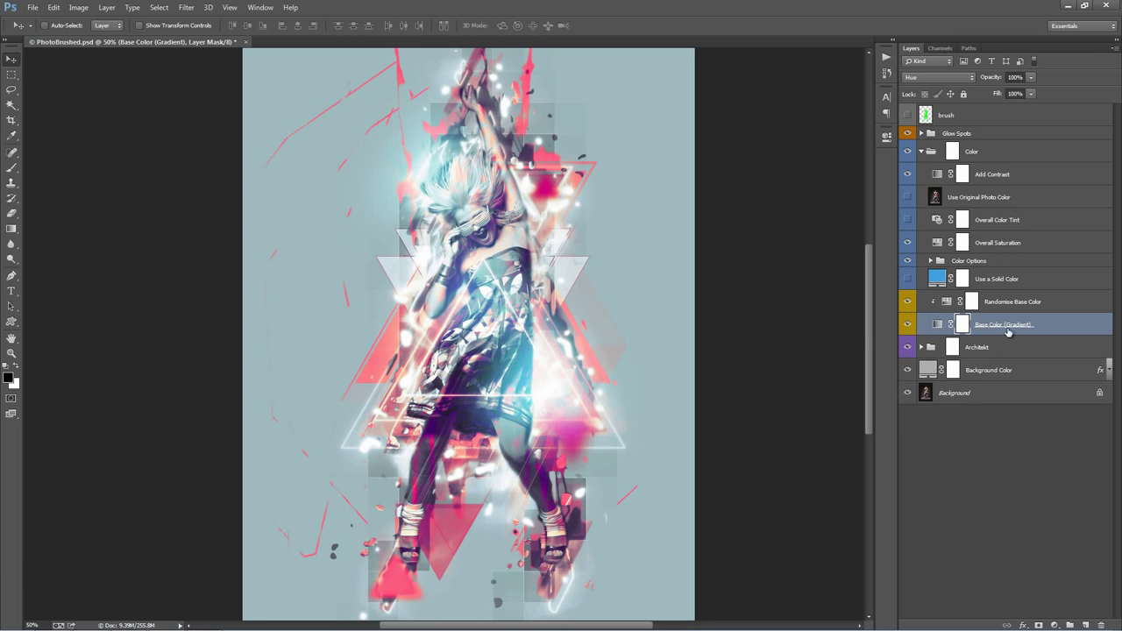
{"action": "double_click", "coordinate": [935, 325]}
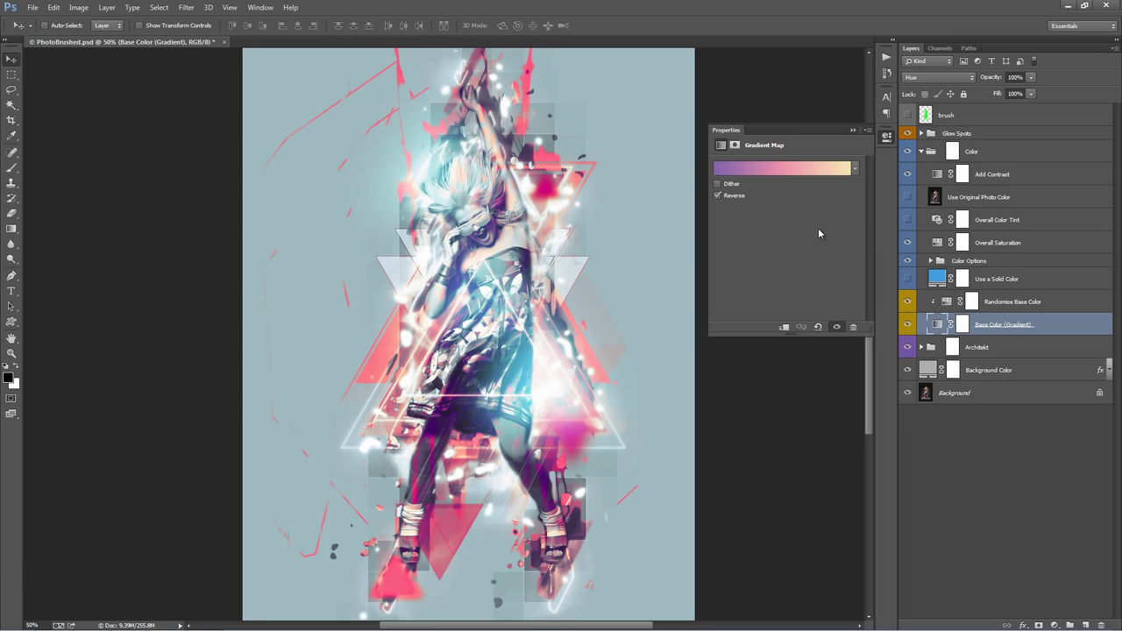
{"action": "left_click", "coordinate": [755, 168]}
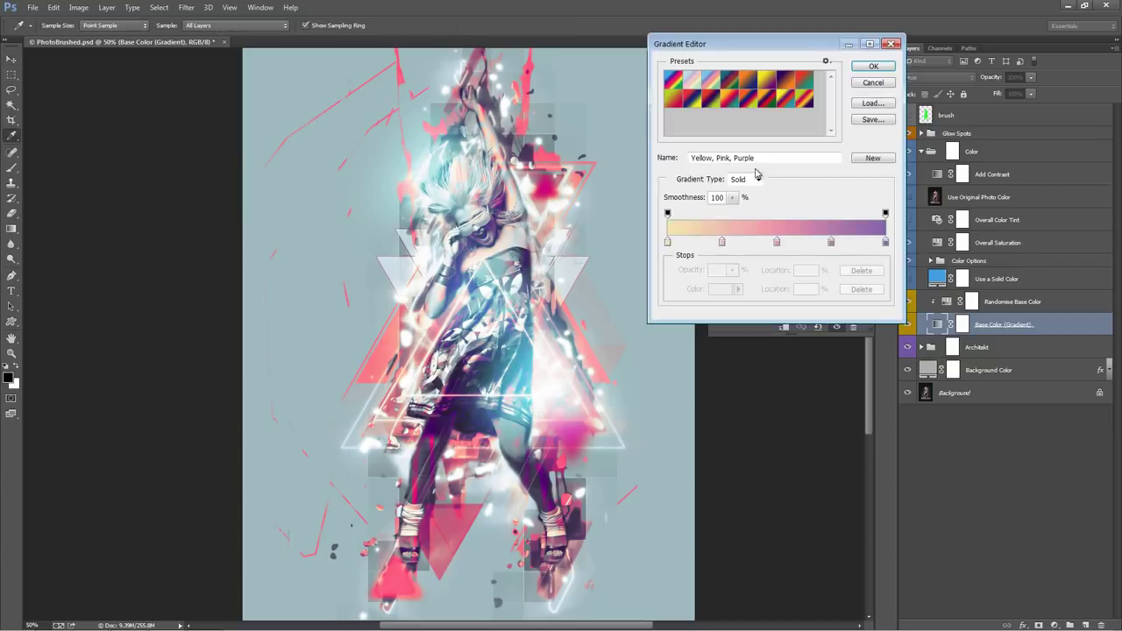
{"action": "left_click", "coordinate": [712, 104]}
{"action": "left_click", "coordinate": [693, 104]}
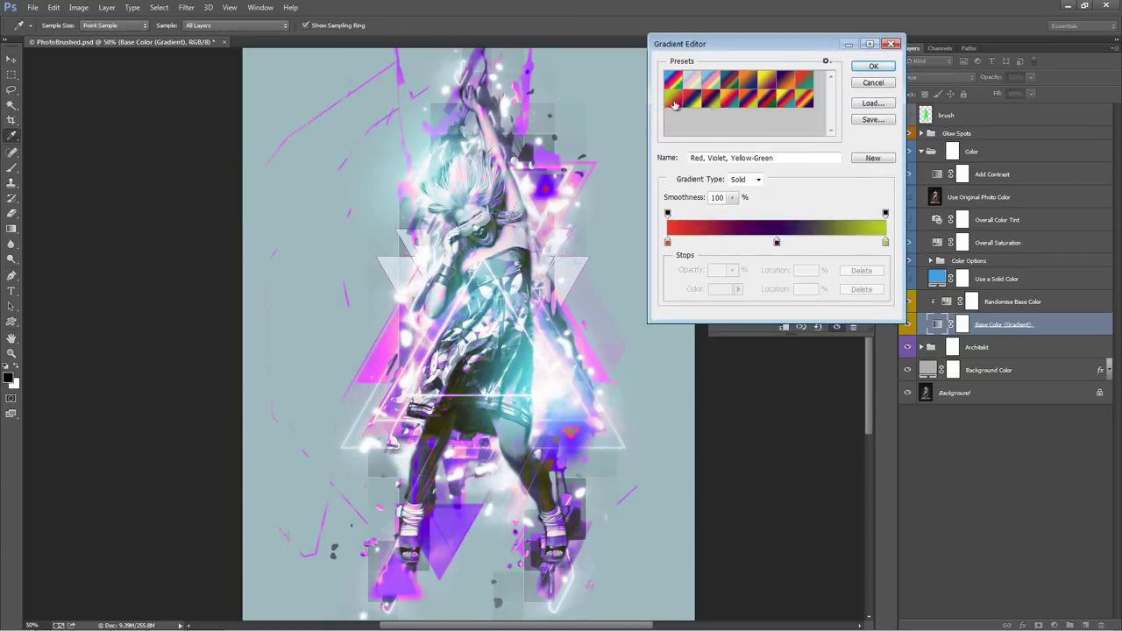
{"action": "left_click", "coordinate": [673, 83]}
{"action": "left_click", "coordinate": [693, 99]}
{"action": "left_click", "coordinate": [696, 83]}
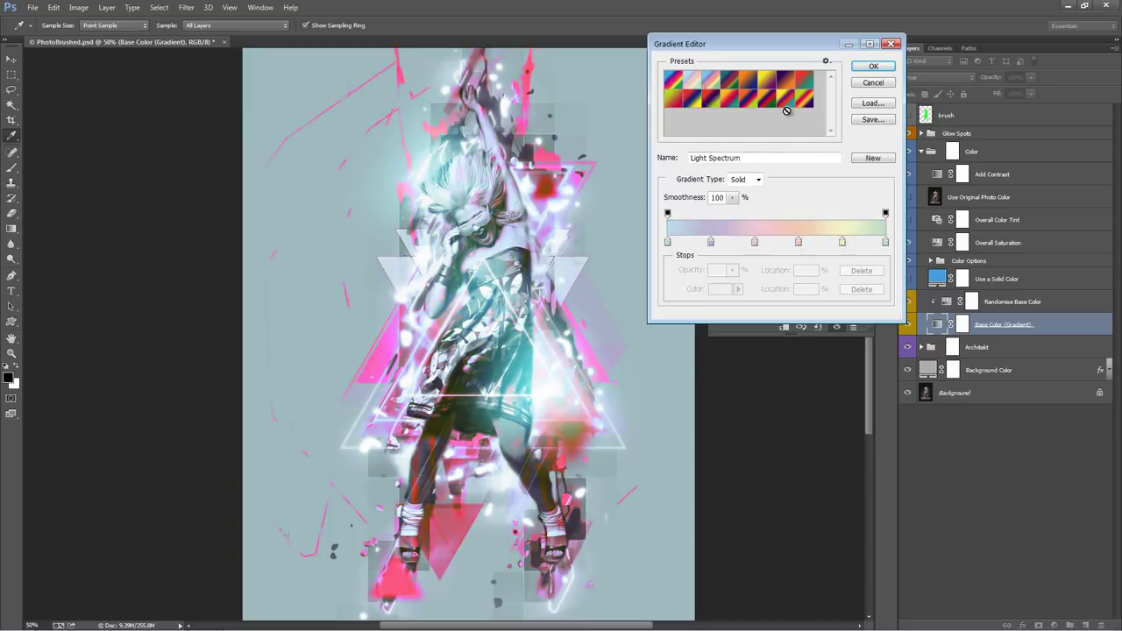
{"action": "left_click", "coordinate": [877, 83]}
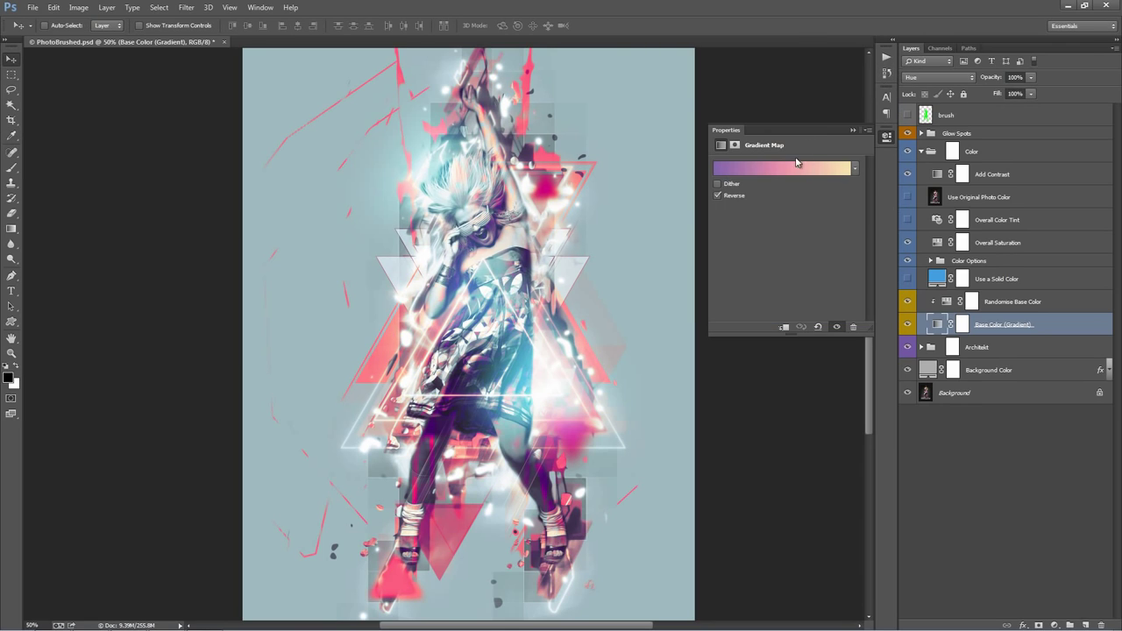
{"action": "left_click", "coordinate": [854, 130]}
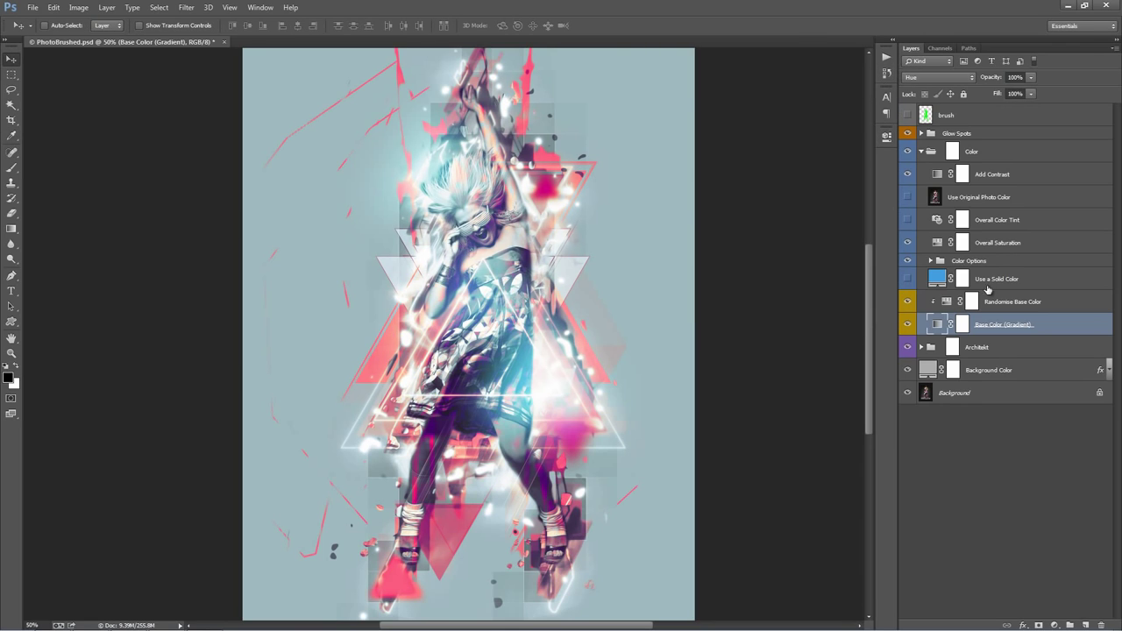
Step: Shift the hue of the Randomise Base Color adjustment layer to +133
{"action": "left_click", "coordinate": [1024, 307]}
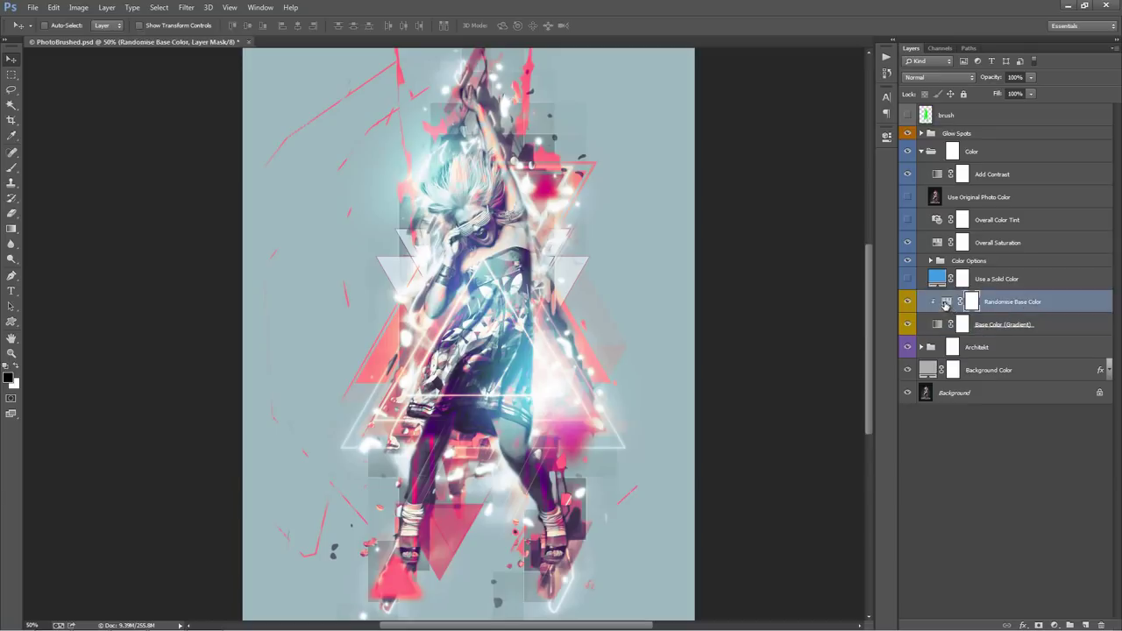
{"action": "double_click", "coordinate": [945, 303]}
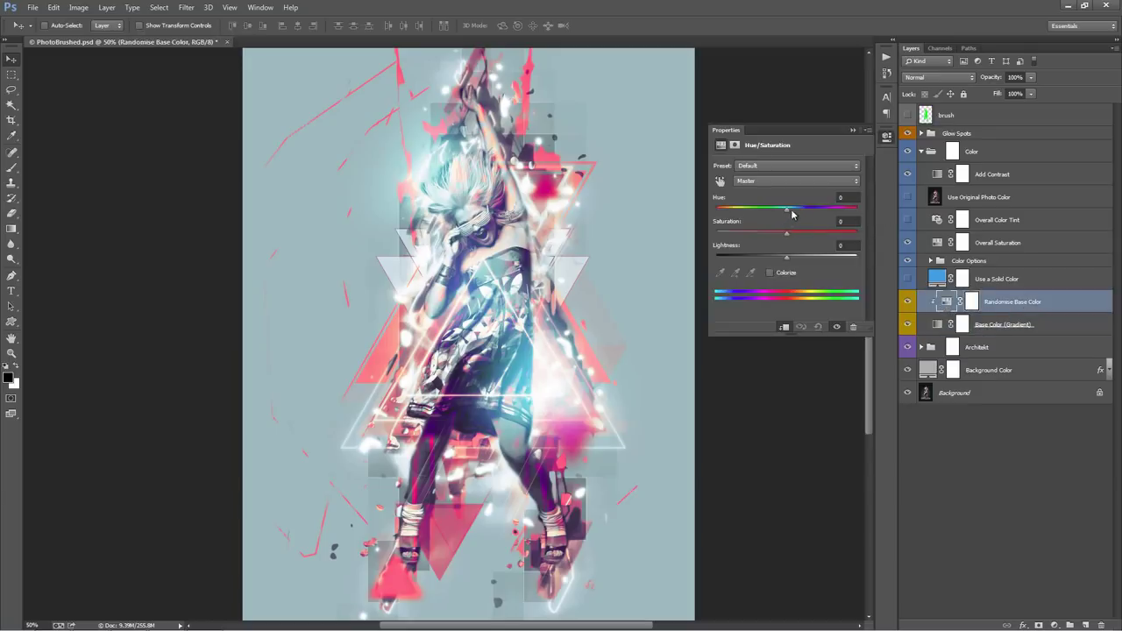
{"action": "left_click_drag", "start_coordinate": [788, 213], "coordinate": [845, 215]}
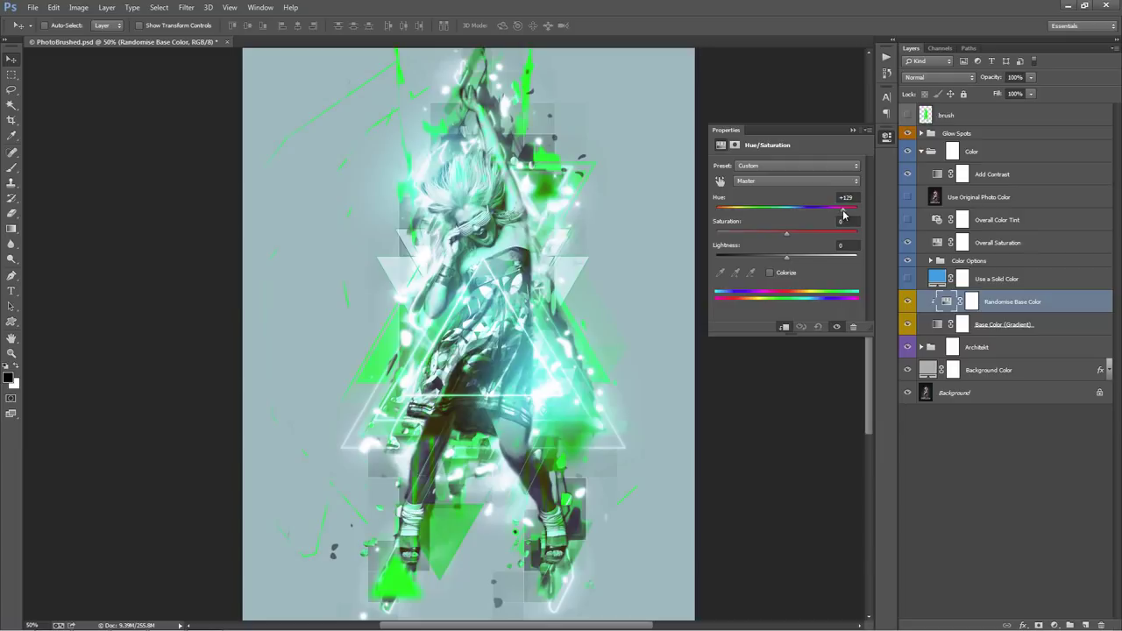
{"action": "left_click", "coordinate": [1022, 325]}
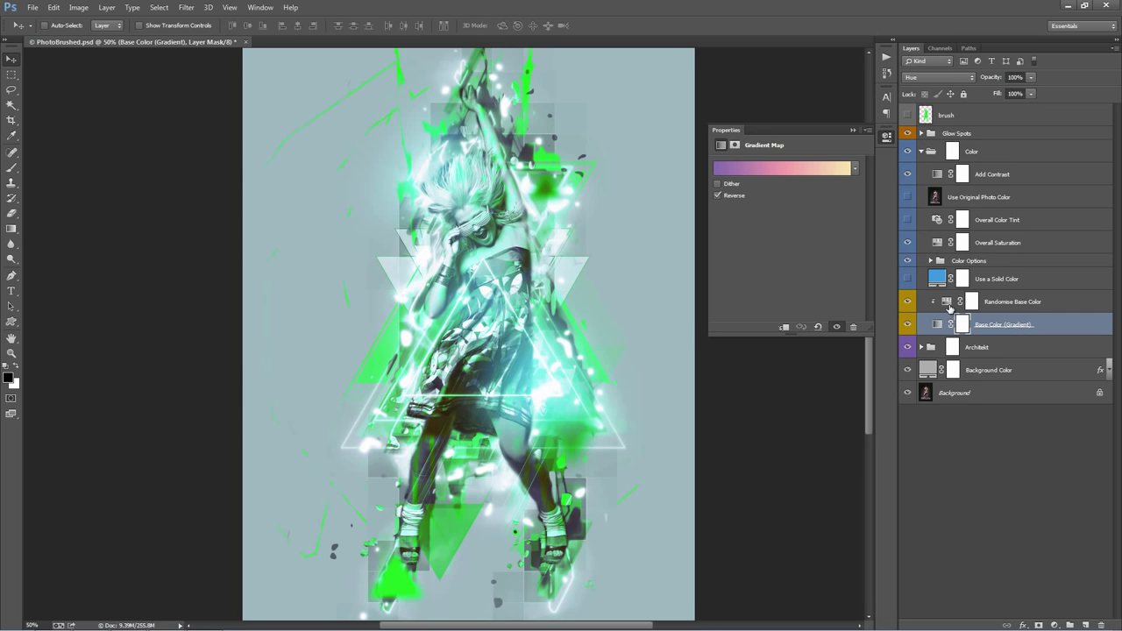
{"action": "left_click", "coordinate": [950, 305]}
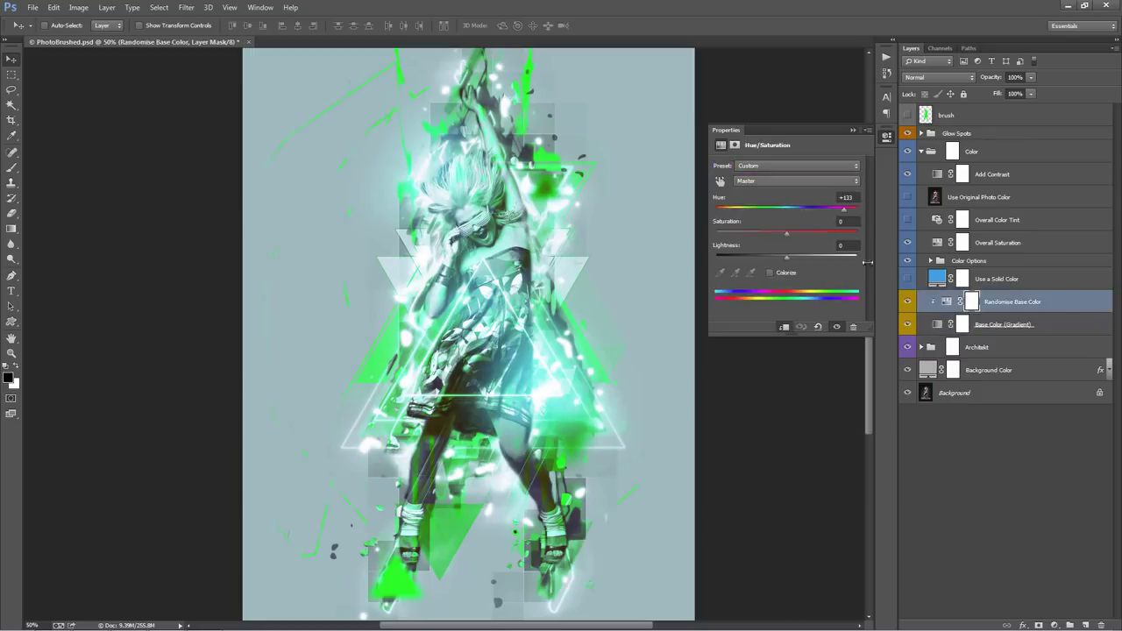
Step: Try a lower saturation on the Randomise Base Color layer, and bring it back to its starting level
{"action": "left_click_drag", "start_coordinate": [787, 234], "coordinate": [751, 236]}
{"action": "left_click_drag", "start_coordinate": [722, 235], "coordinate": [786, 239]}
{"action": "left_click", "coordinate": [854, 130]}
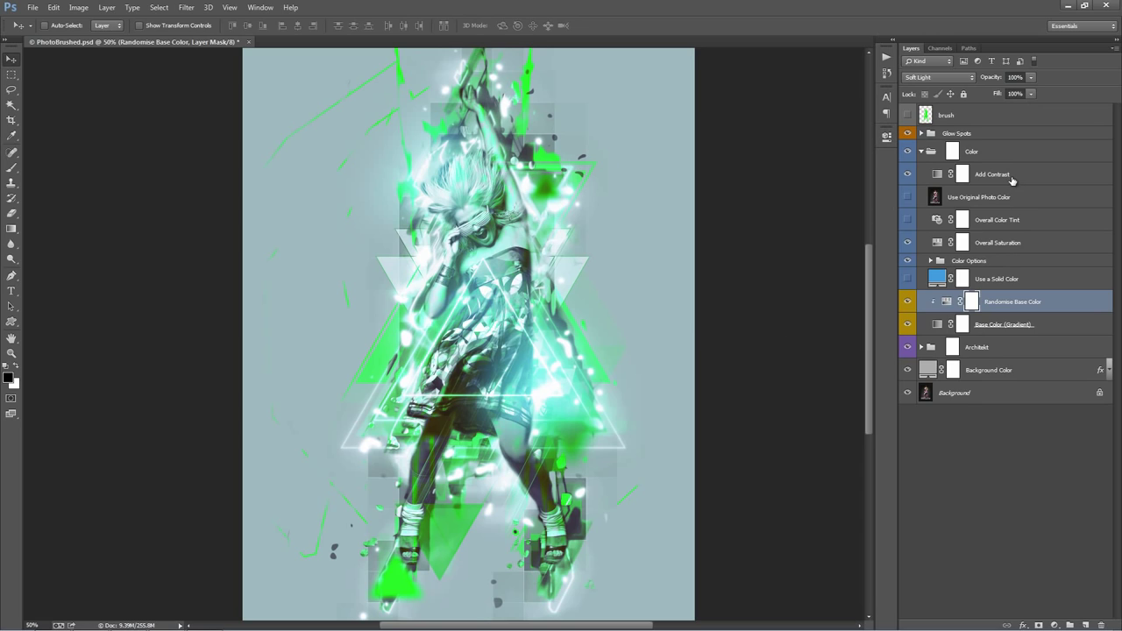
Step: Raise the saturation of the Overall Saturation layer to +22
{"action": "left_click", "coordinate": [1011, 181]}
{"action": "left_click", "coordinate": [1005, 226]}
{"action": "left_click", "coordinate": [940, 242]}
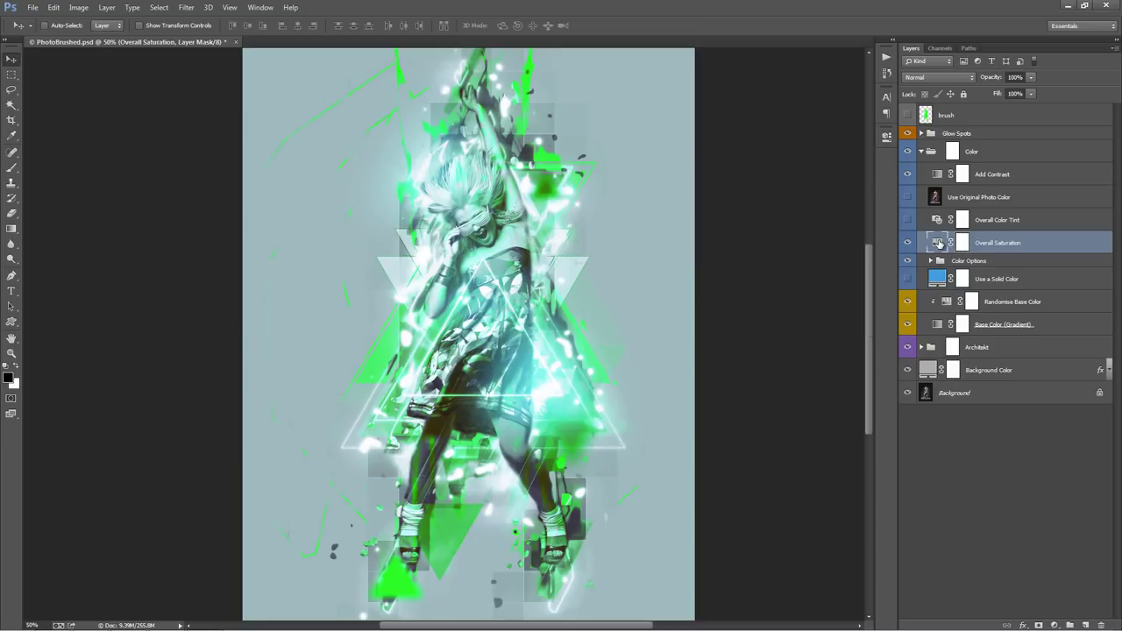
{"action": "double_click", "coordinate": [939, 243]}
{"action": "left_click_drag", "start_coordinate": [774, 234], "coordinate": [803, 235]}
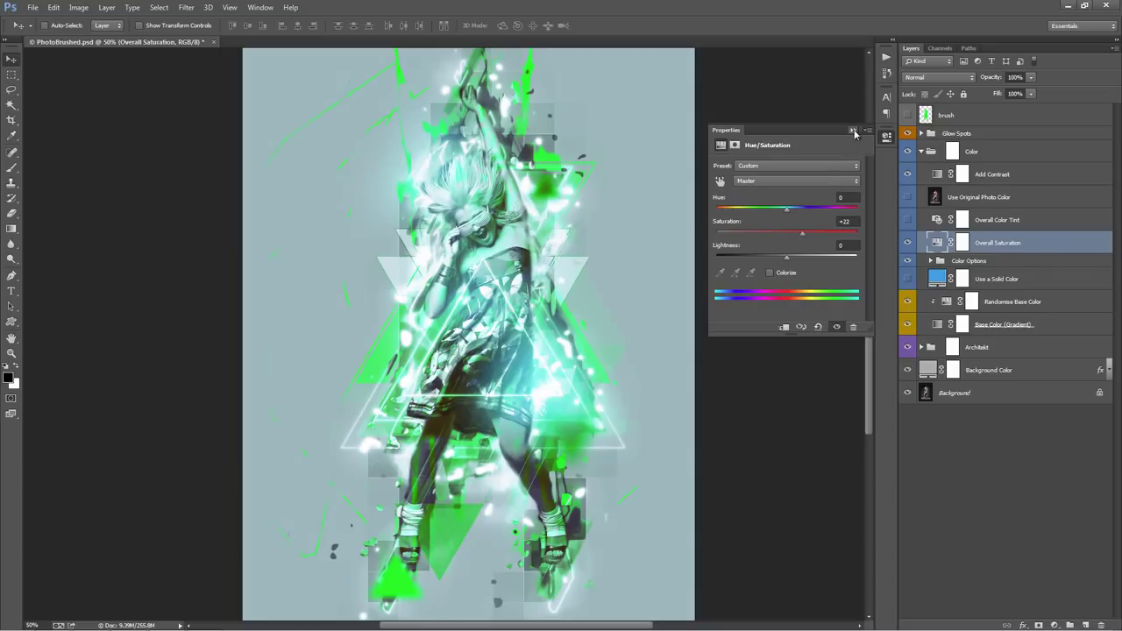
{"action": "left_click", "coordinate": [853, 130]}
Step: Collapse the Color group and expand the Architekt group to list its layers
{"action": "left_click", "coordinate": [1016, 272]}
{"action": "key", "text": "alt+["}
{"action": "key", "text": "alt+["}
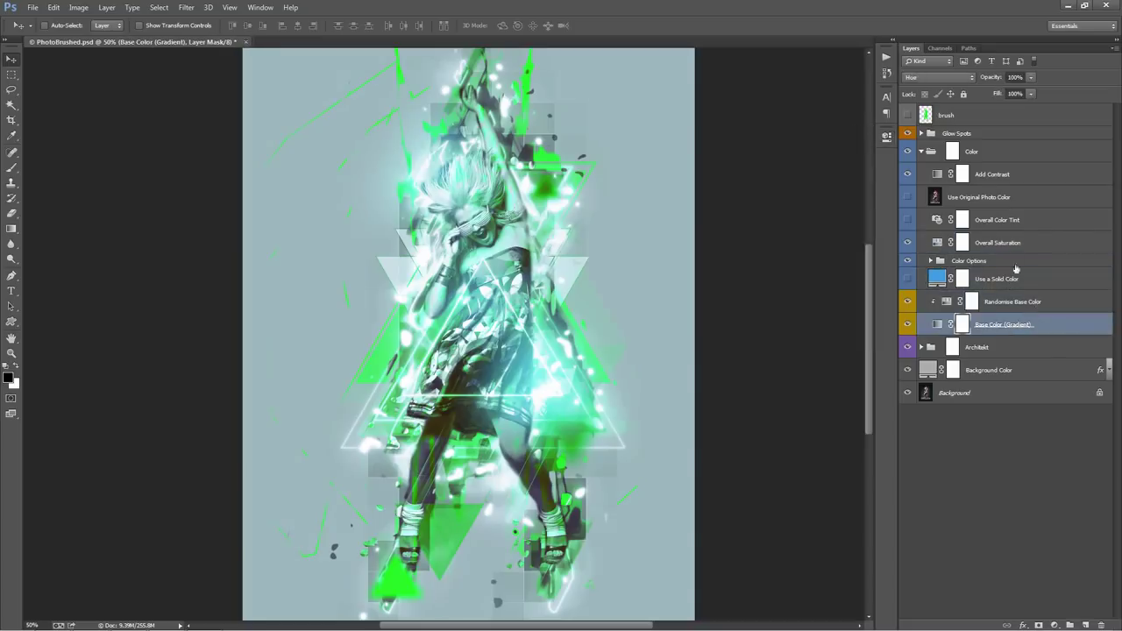
{"action": "left_click", "coordinate": [923, 152]}
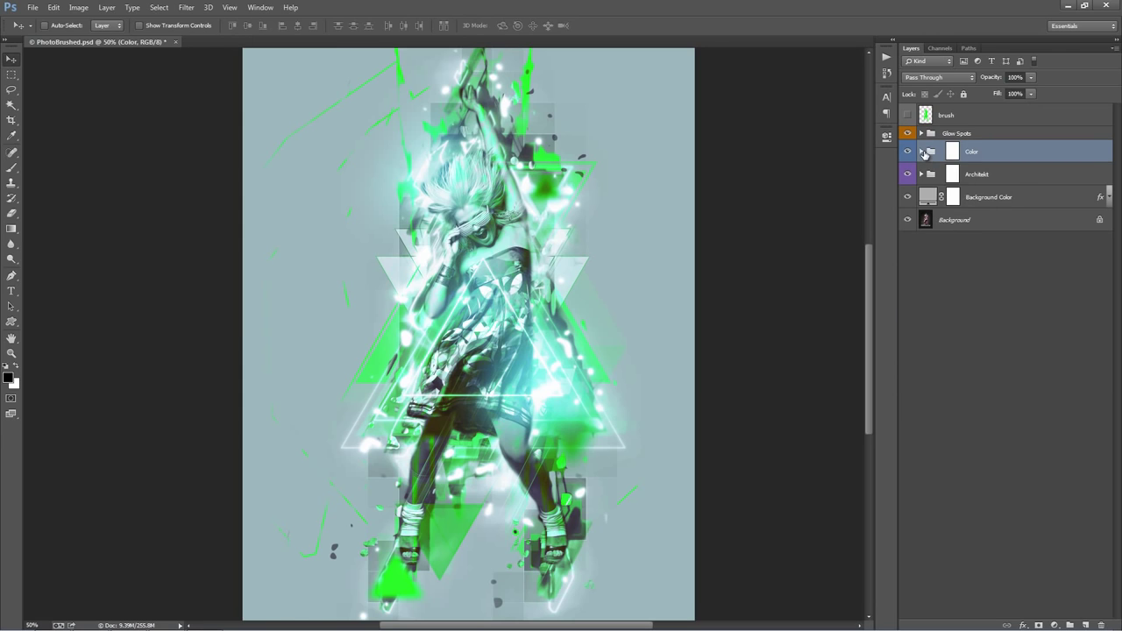
{"action": "double_click", "coordinate": [1023, 175]}
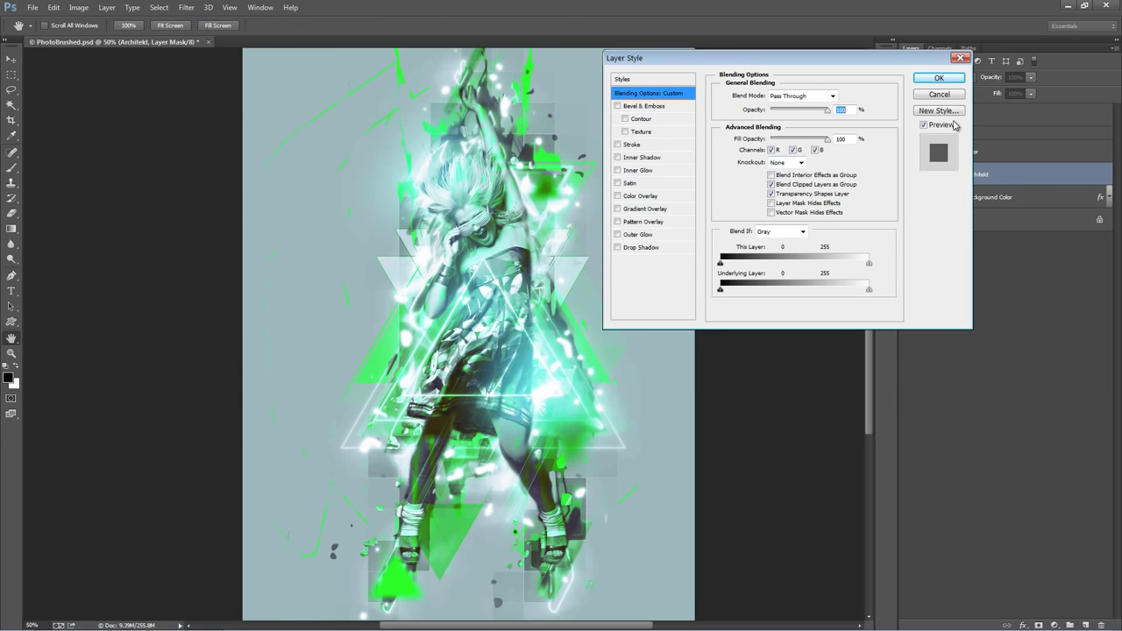
{"action": "left_click", "coordinate": [951, 98]}
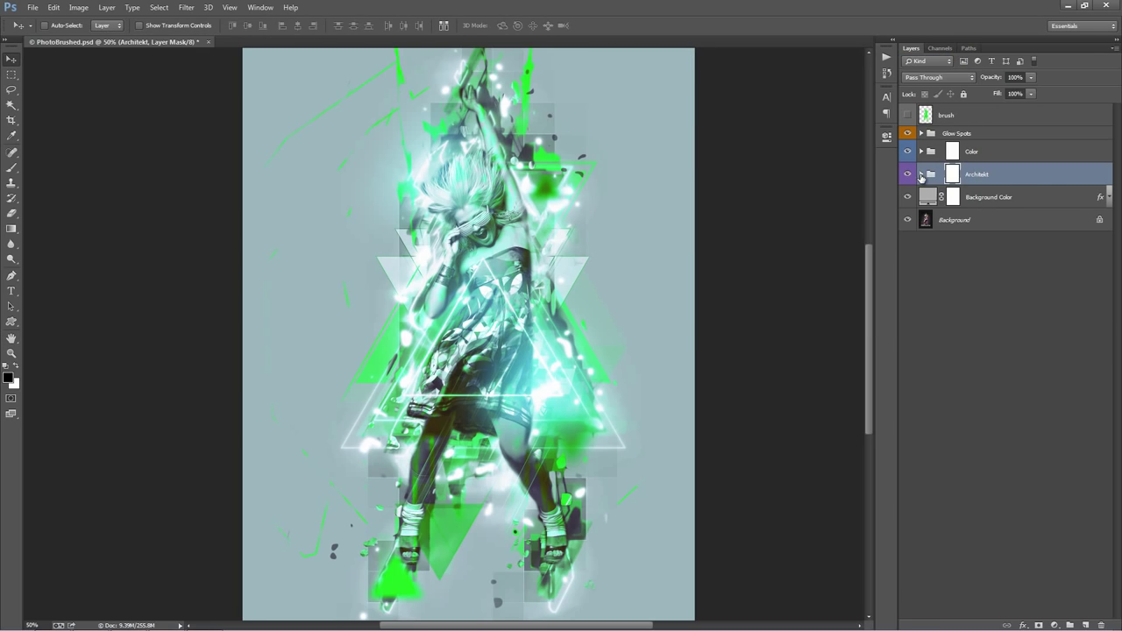
{"action": "left_click", "coordinate": [922, 174]}
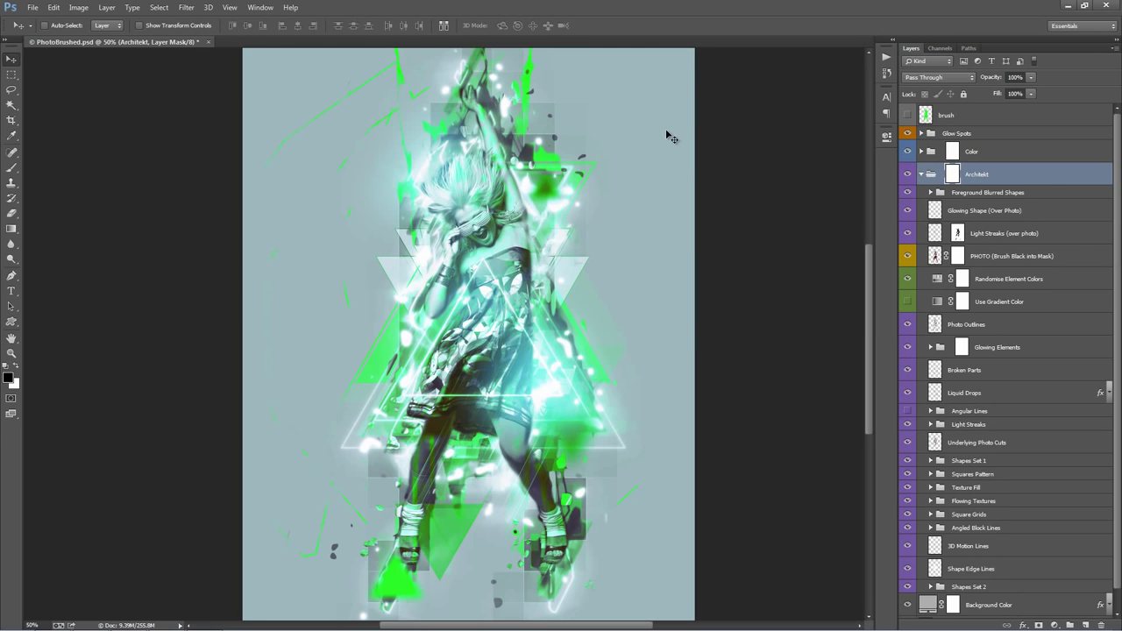
Step: Move the Foreground Blurred Shapes group upward on the canvas, and reposition its fbs 1 shape on its own
{"action": "left_click", "coordinate": [979, 194]}
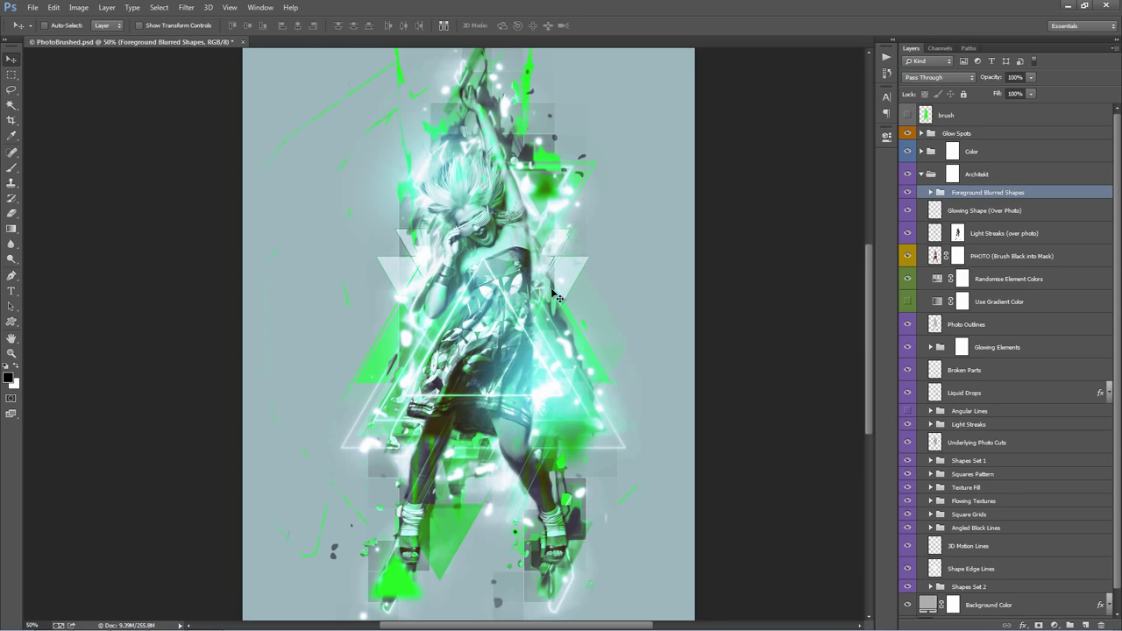
{"action": "left_click_drag", "start_coordinate": [513, 281], "coordinate": [505, 235]}
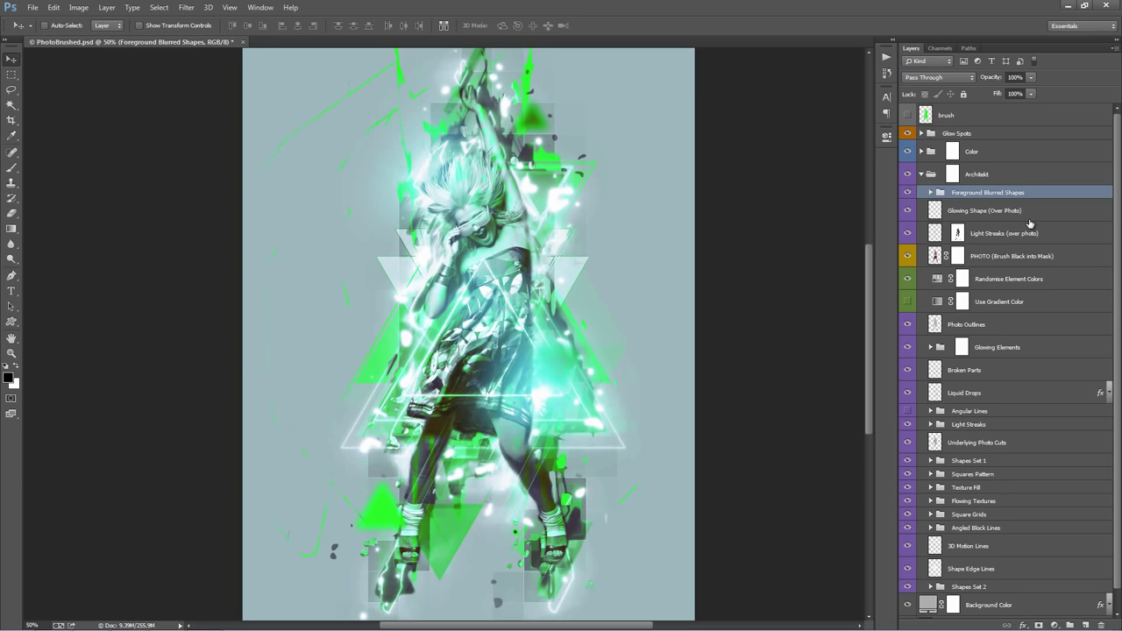
{"action": "left_click", "coordinate": [933, 192]}
{"action": "left_click", "coordinate": [1026, 235]}
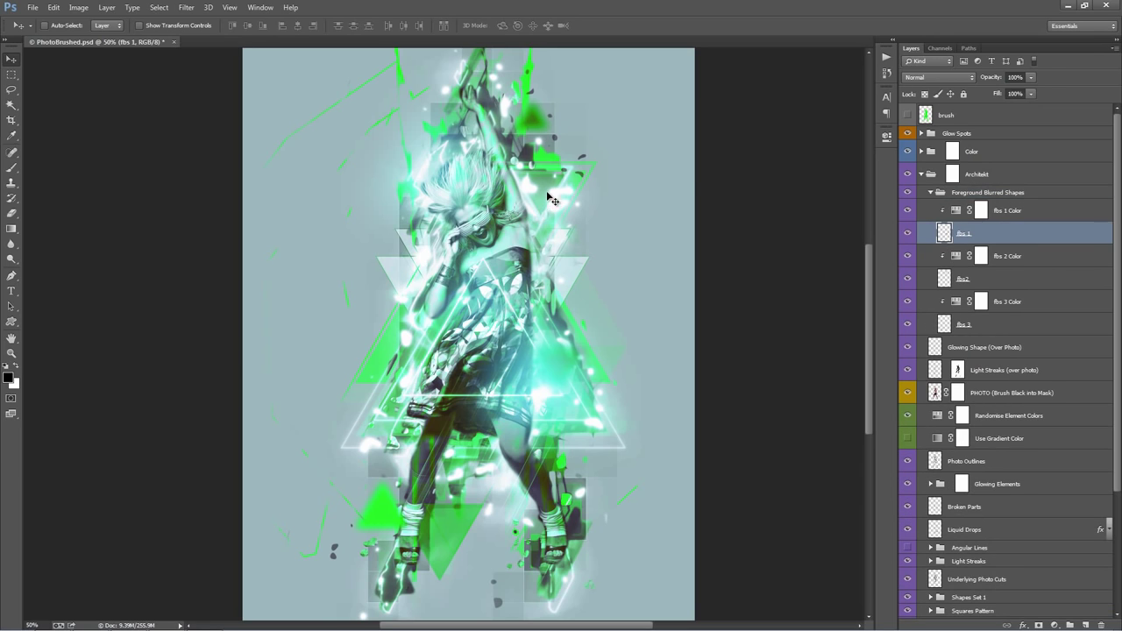
{"action": "mouse_move", "coordinate": [659, 186]}
{"action": "left_mouse_down"}
{"action": "mouse_move", "coordinate": [673, 197]}
{"action": "mouse_move", "coordinate": [666, 187]}
{"action": "left_mouse_up"}
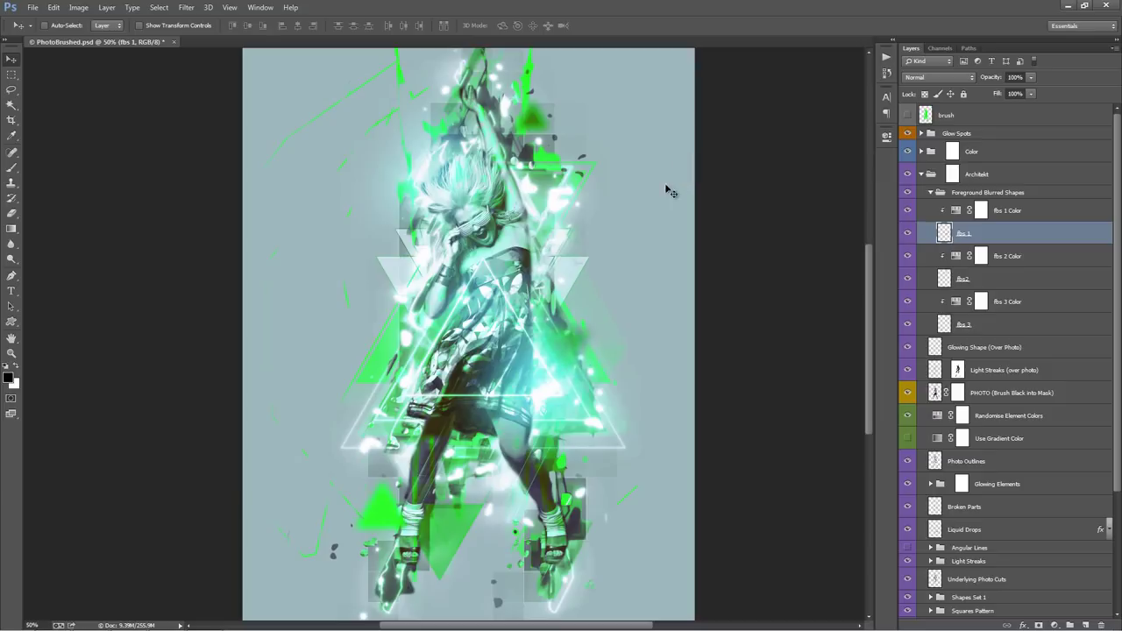
Step: Try a hue shift of +5 on the fbs 1 Color adjustment layer
{"action": "double_click", "coordinate": [956, 211]}
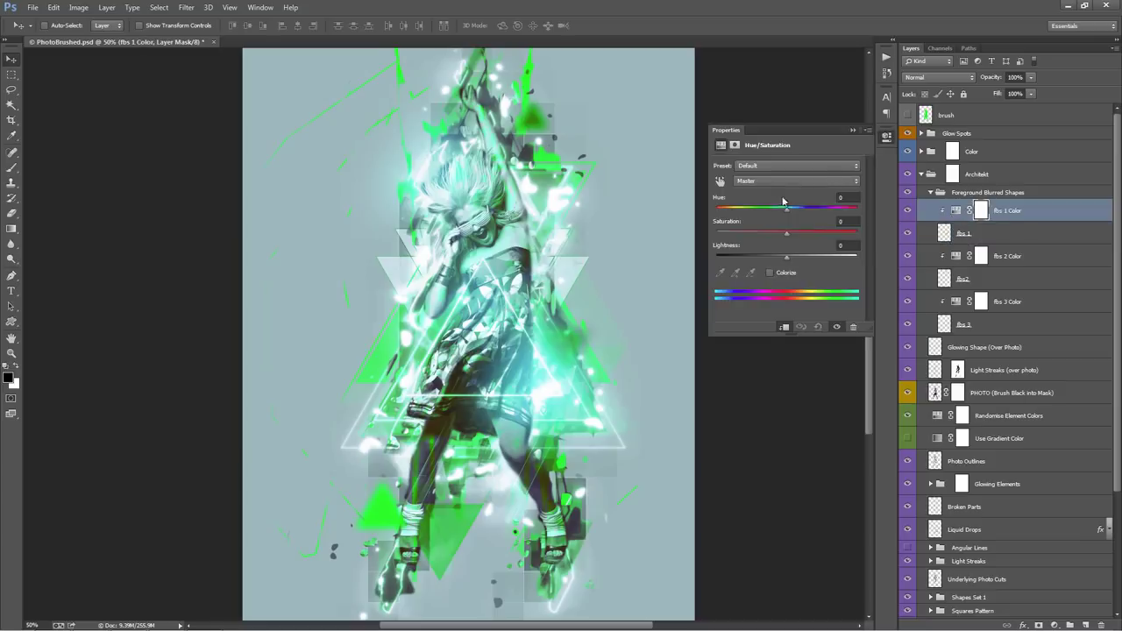
{"action": "mouse_move", "coordinate": [788, 215]}
{"action": "left_mouse_down"}
{"action": "mouse_move", "coordinate": [827, 215]}
{"action": "mouse_move", "coordinate": [745, 215]}
{"action": "mouse_move", "coordinate": [853, 222]}
{"action": "mouse_move", "coordinate": [790, 216]}
{"action": "left_mouse_up"}
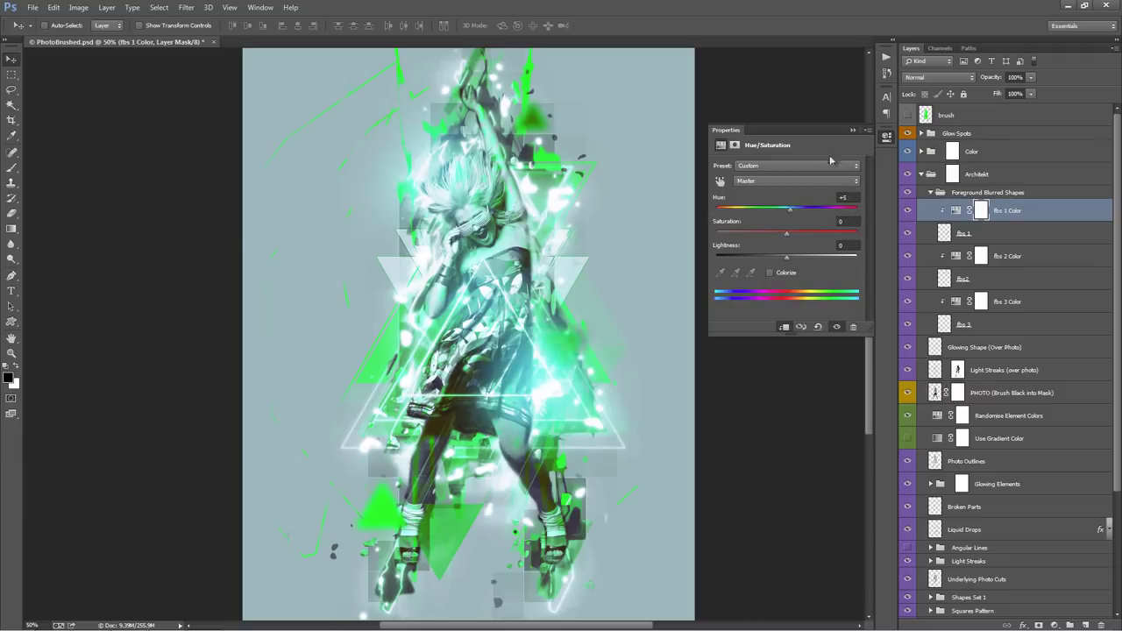
{"action": "left_click", "coordinate": [851, 131]}
Step: Hide the Color group and readjust the hue of the fbs 1 Color layer against the original element colours
{"action": "left_click", "coordinate": [995, 154]}
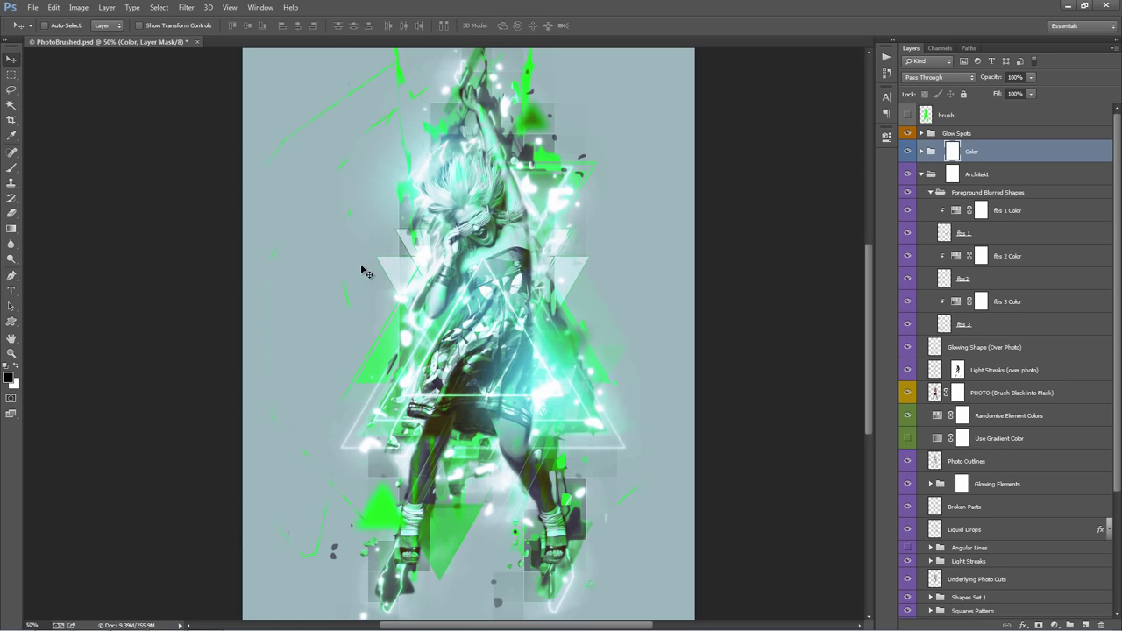
{"action": "left_click", "coordinate": [908, 151]}
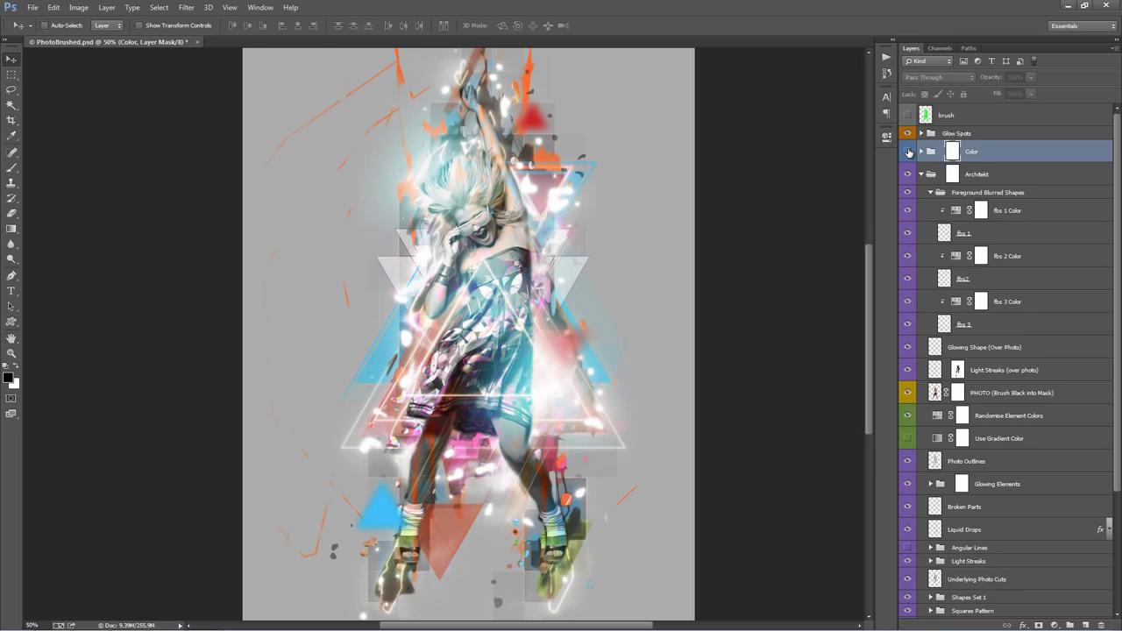
{"action": "double_click", "coordinate": [956, 212]}
{"action": "mouse_move", "coordinate": [794, 213]}
{"action": "left_mouse_down"}
{"action": "mouse_move", "coordinate": [750, 210]}
{"action": "mouse_move", "coordinate": [784, 210]}
{"action": "left_mouse_up"}
{"action": "left_click", "coordinate": [853, 130]}
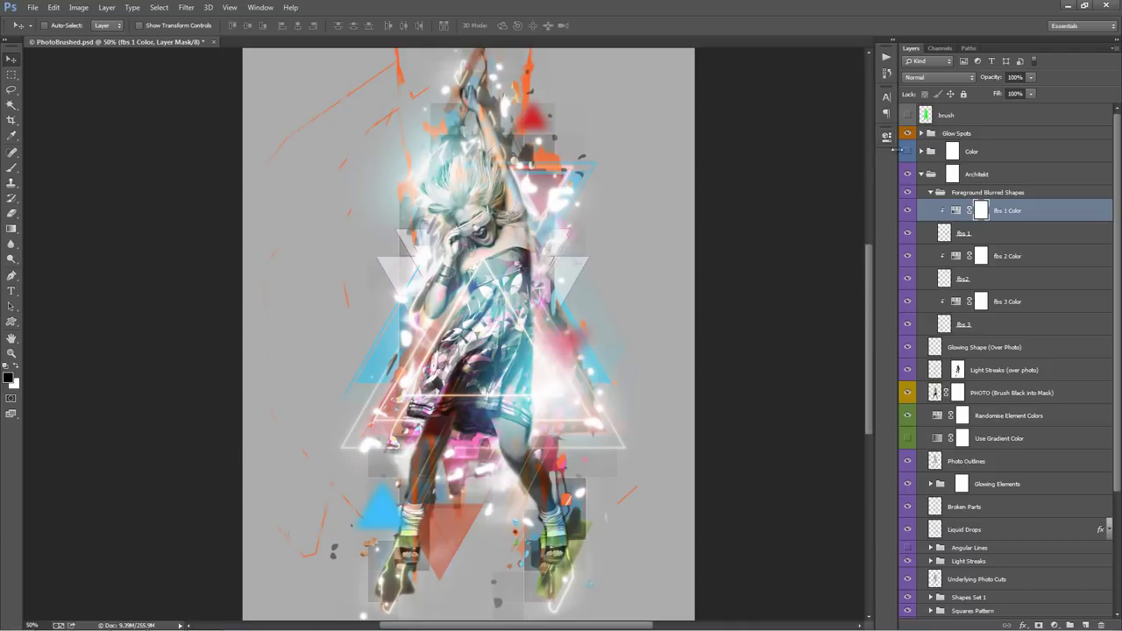
Step: Show and expand the Color group again, and hide its Base Color (Gradient) and Randomise Base Color layers
{"action": "left_click", "coordinate": [921, 152]}
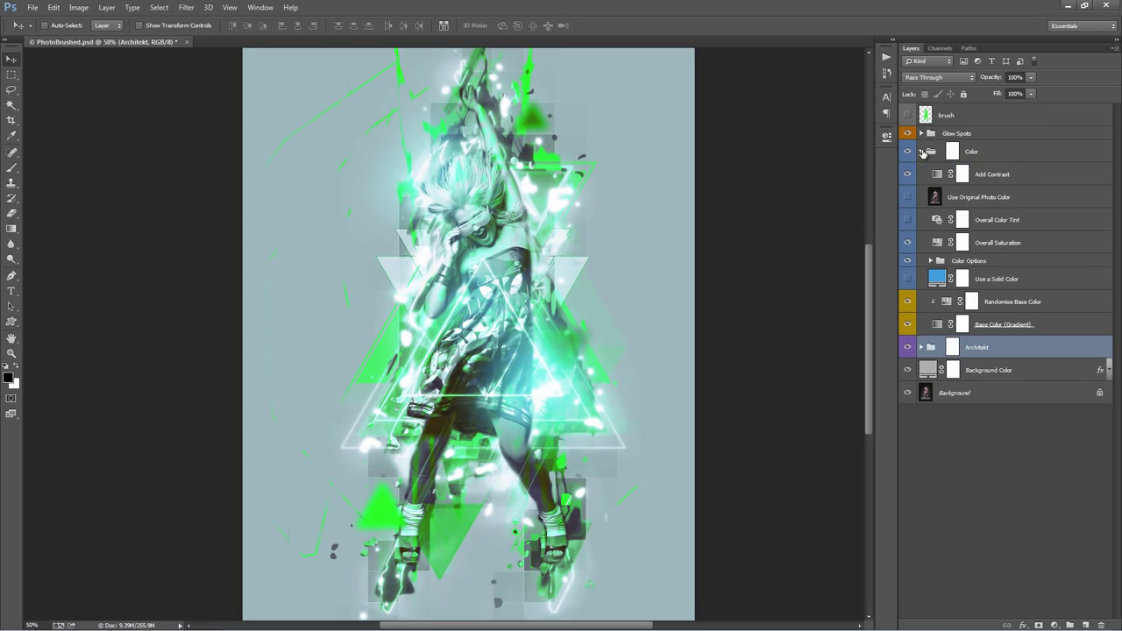
{"action": "left_click", "coordinate": [908, 324]}
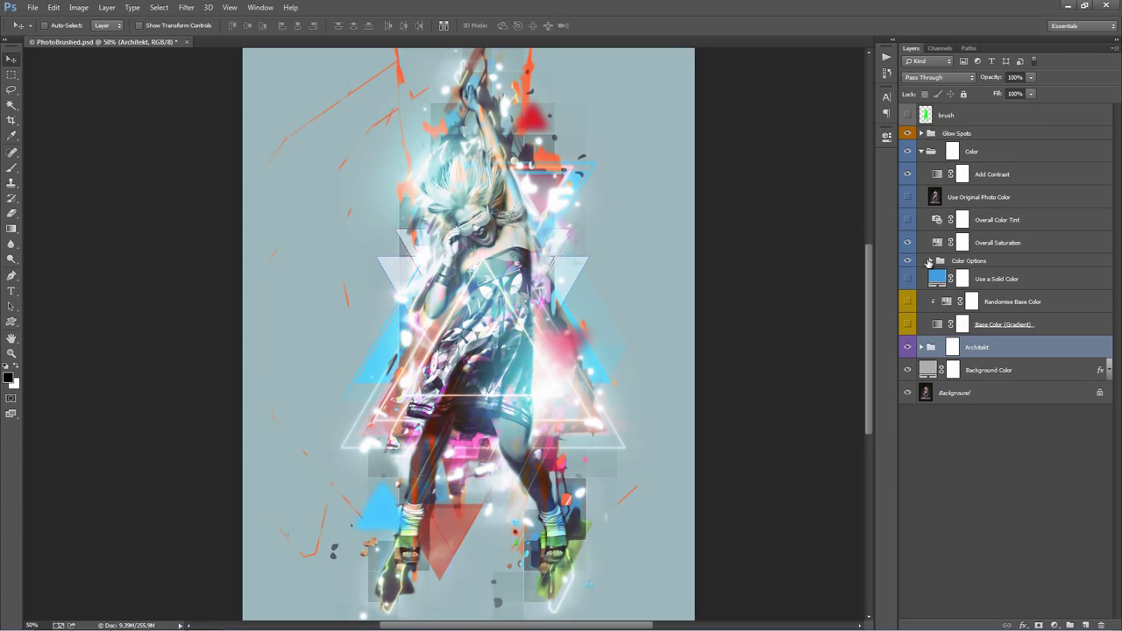
Step: Preview the Color 6 and Color 7 adjustments in the Color Options group, and collapse the group
{"action": "left_click", "coordinate": [932, 261]}
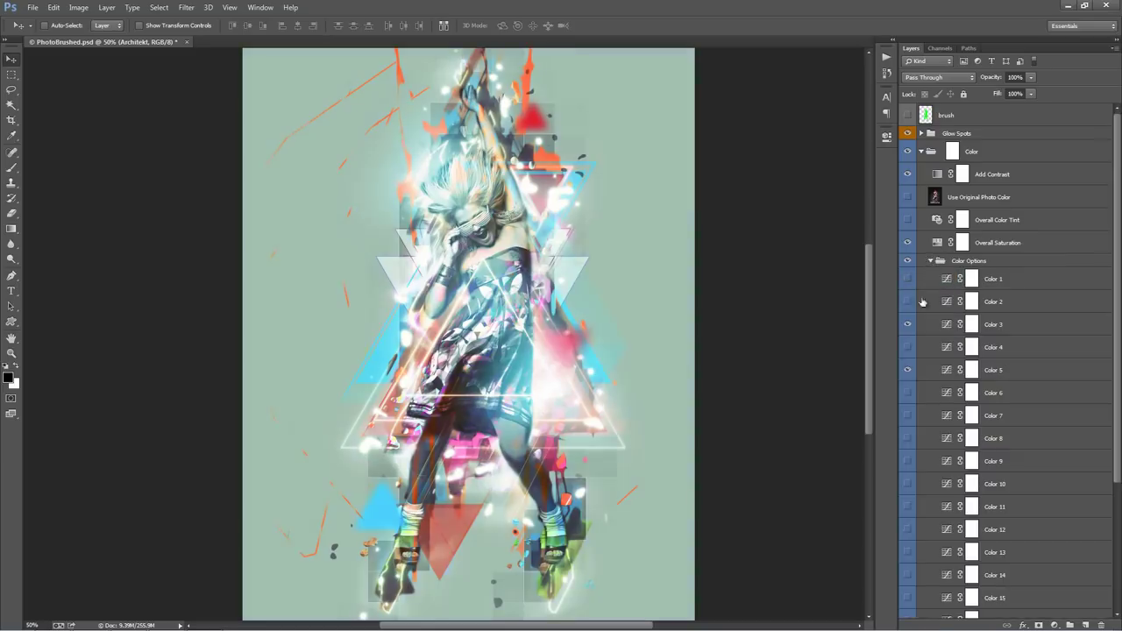
{"action": "left_click", "coordinate": [908, 393]}
{"action": "left_click", "coordinate": [909, 416]}
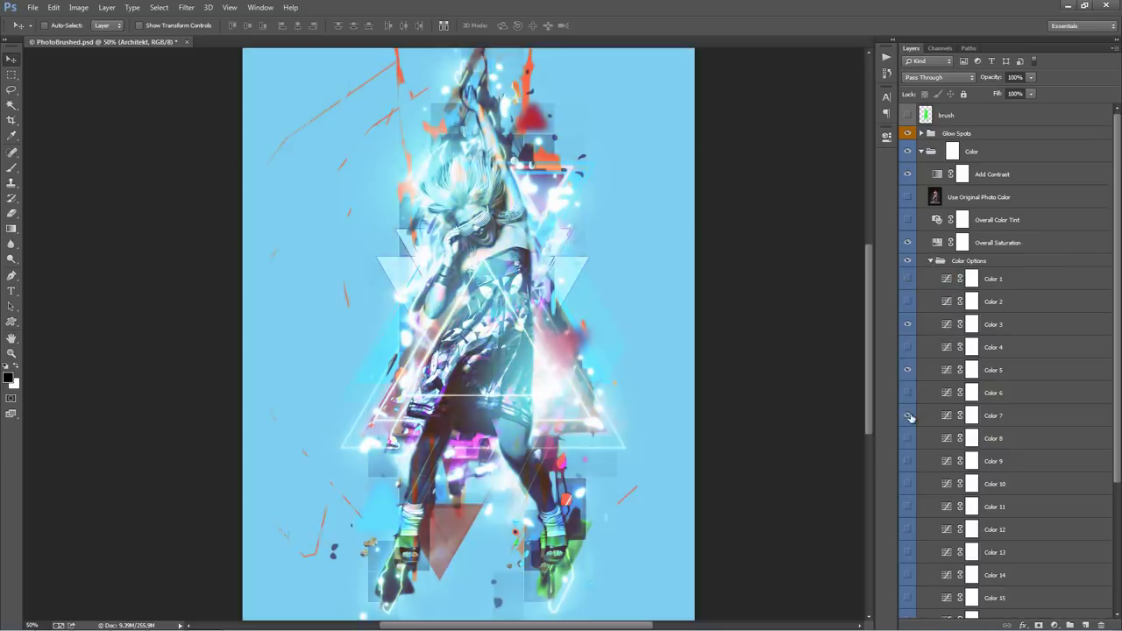
{"action": "left_click", "coordinate": [931, 261]}
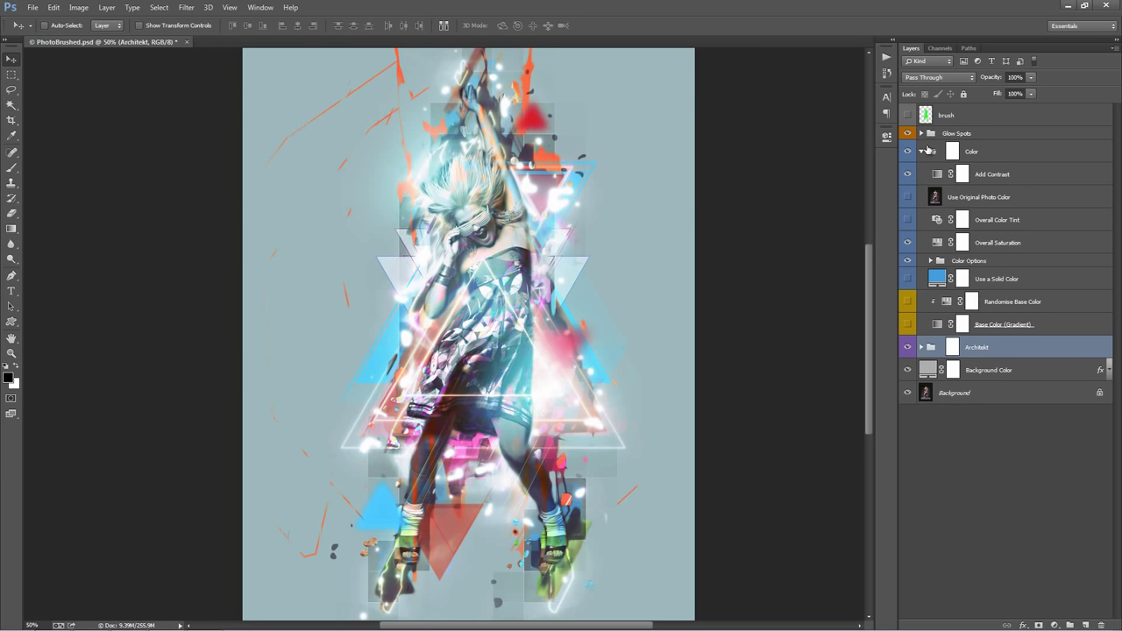
Step: Collapse the Color group, expand Architekt, collapse its Foreground Blurred Shapes group, and select the Glowing Shape (Over Photo) layer
{"action": "left_click", "coordinate": [927, 151]}
{"action": "left_click", "coordinate": [923, 173]}
{"action": "left_click", "coordinate": [930, 191]}
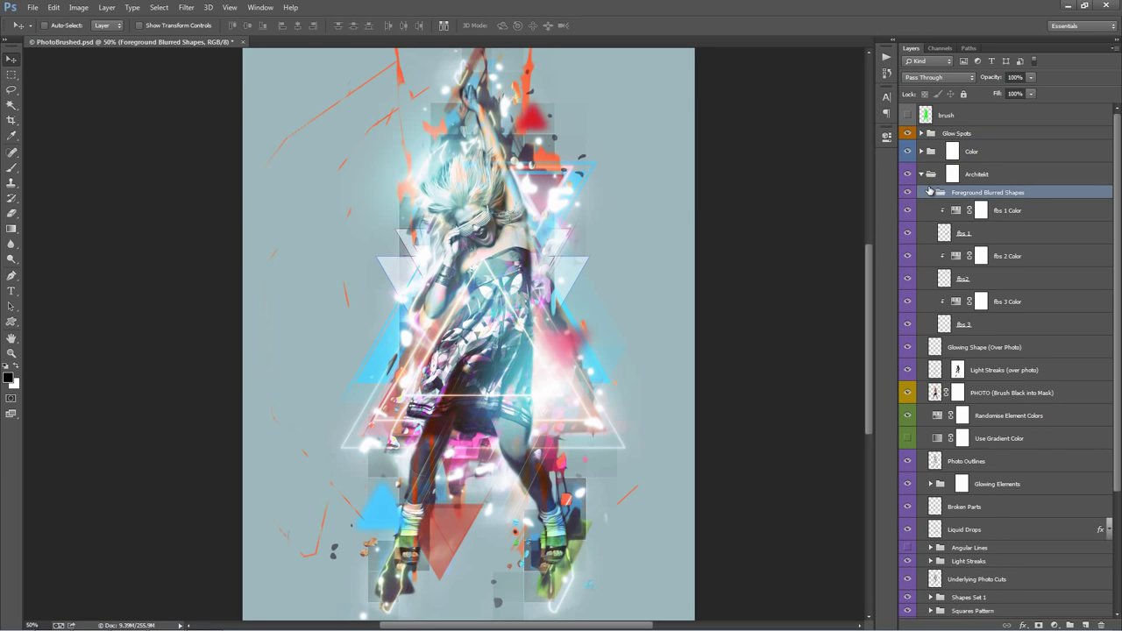
{"action": "left_click", "coordinate": [931, 191]}
{"action": "left_click", "coordinate": [1041, 210]}
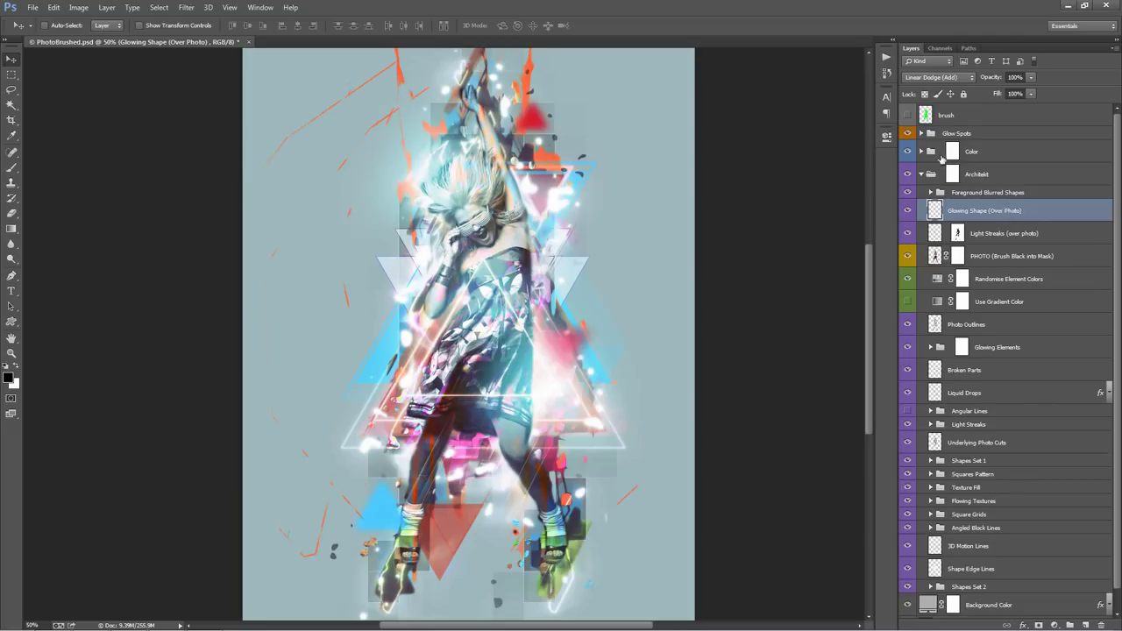
Step: Show the Base Color (Gradient) and Randomise Base Color layers in the Color group again, and collapse the group
{"action": "left_click", "coordinate": [923, 152]}
{"action": "left_click", "coordinate": [909, 325]}
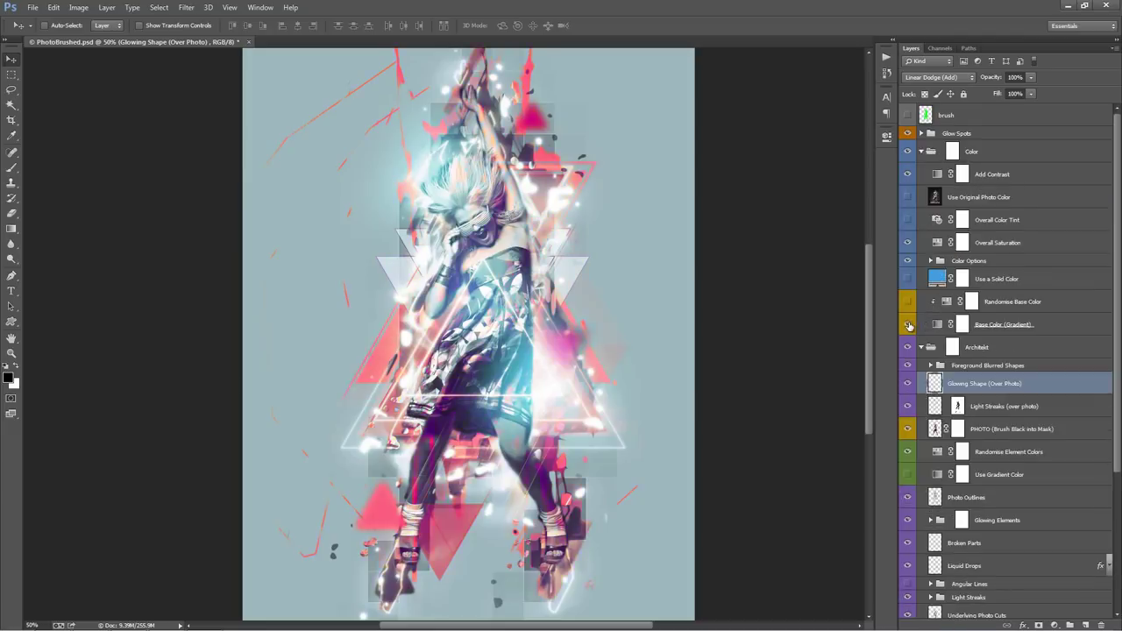
{"action": "left_click", "coordinate": [907, 302]}
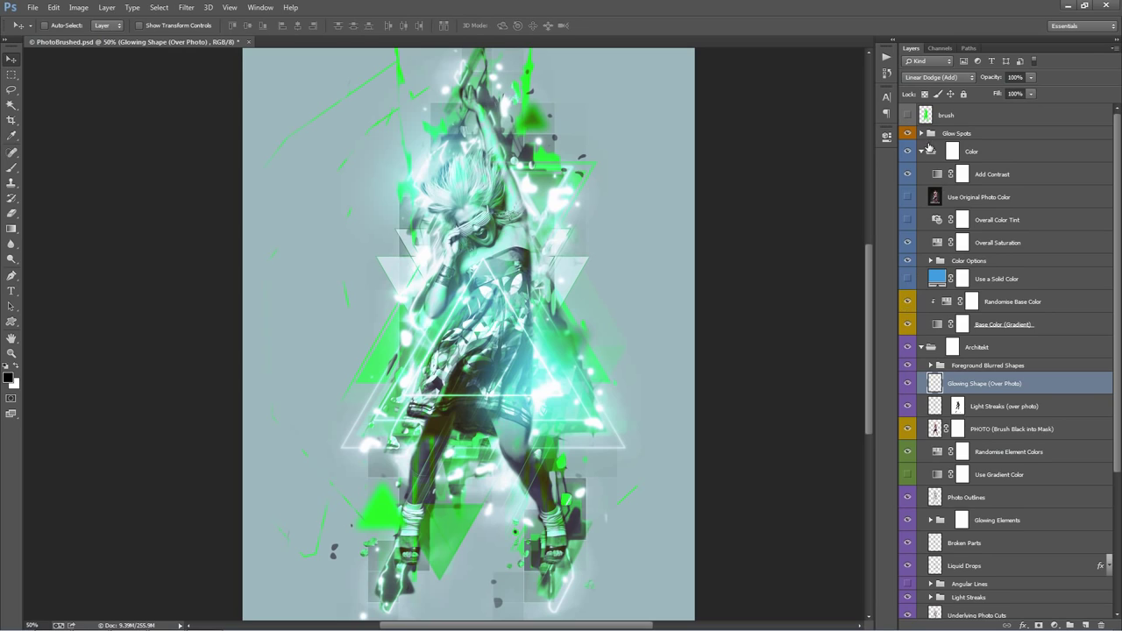
{"action": "left_click", "coordinate": [924, 152]}
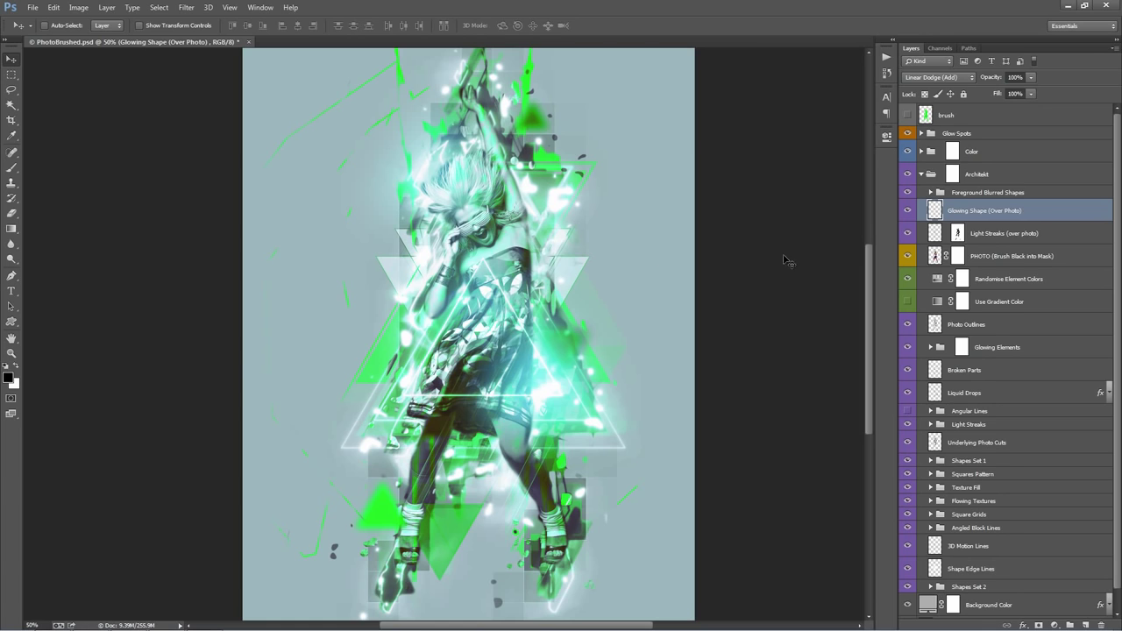
Step: Reposition the Glowing Shape (Over Photo) layer over the dancer's dress and scale it down slightly
{"action": "mouse_move", "coordinate": [510, 314]}
{"action": "left_mouse_down"}
{"action": "mouse_move", "coordinate": [500, 281]}
{"action": "mouse_move", "coordinate": [501, 324]}
{"action": "mouse_move", "coordinate": [513, 314]}
{"action": "mouse_move", "coordinate": [497, 330]}
{"action": "mouse_move", "coordinate": [500, 320]}
{"action": "mouse_move", "coordinate": [507, 335]}
{"action": "mouse_move", "coordinate": [510, 314]}
{"action": "mouse_move", "coordinate": [523, 328]}
{"action": "mouse_move", "coordinate": [503, 316]}
{"action": "mouse_move", "coordinate": [512, 309]}
{"action": "mouse_move", "coordinate": [517, 324]}
{"action": "left_mouse_up"}
{"action": "key", "text": "ctrl+t"}
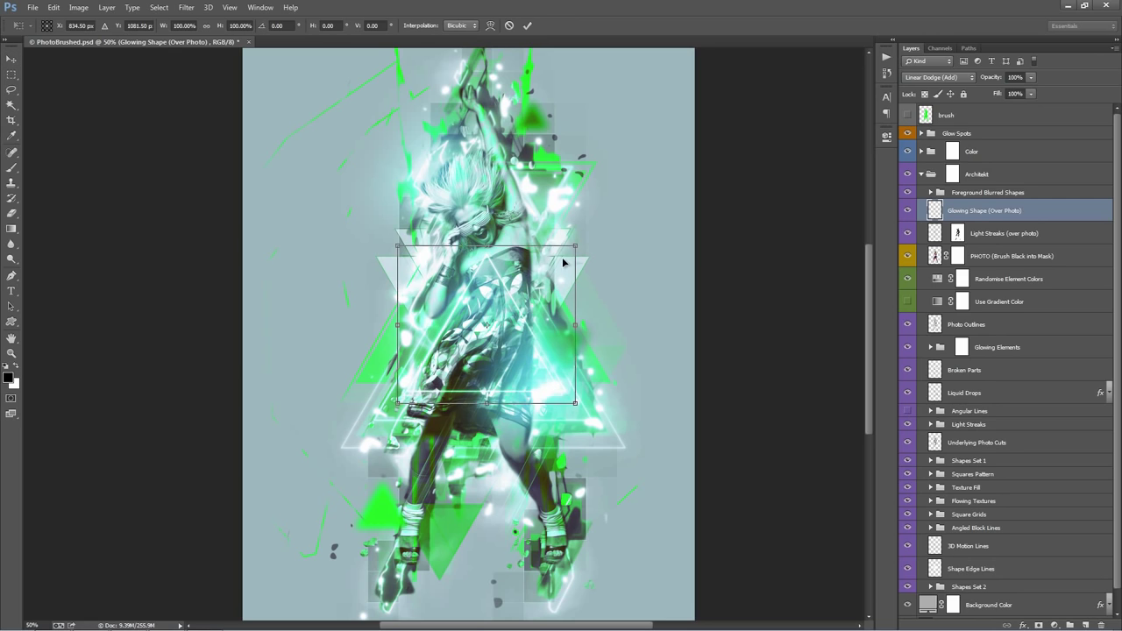
{"action": "left_click_drag", "start_coordinate": [572, 248], "coordinate": [549, 266]}
{"action": "key", "text": "Return"}
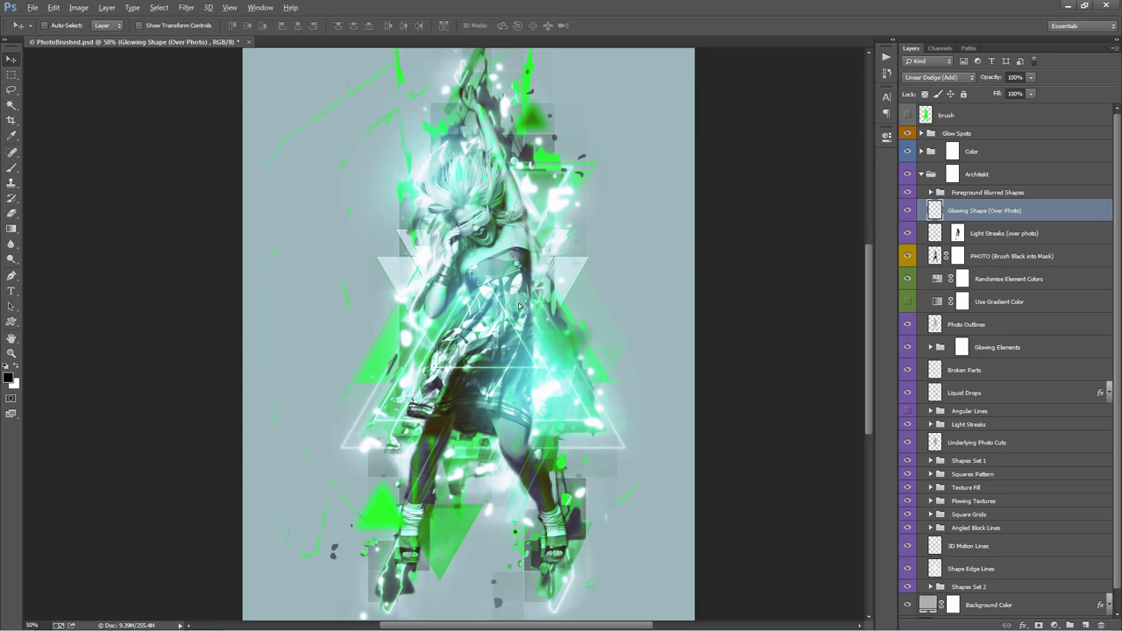
Step: Duplicate the glowing shape, place the copy beside the dancer's raised arm, and scale it down
{"action": "left_click_drag", "start_coordinate": [519, 305], "coordinate": [533, 234]}
{"action": "left_click_drag", "start_coordinate": [558, 163], "coordinate": [575, 145]}
{"action": "key", "text": "ctrl+t"}
{"action": "left_click_drag", "start_coordinate": [598, 101], "coordinate": [586, 109]}
{"action": "key", "text": "Return"}
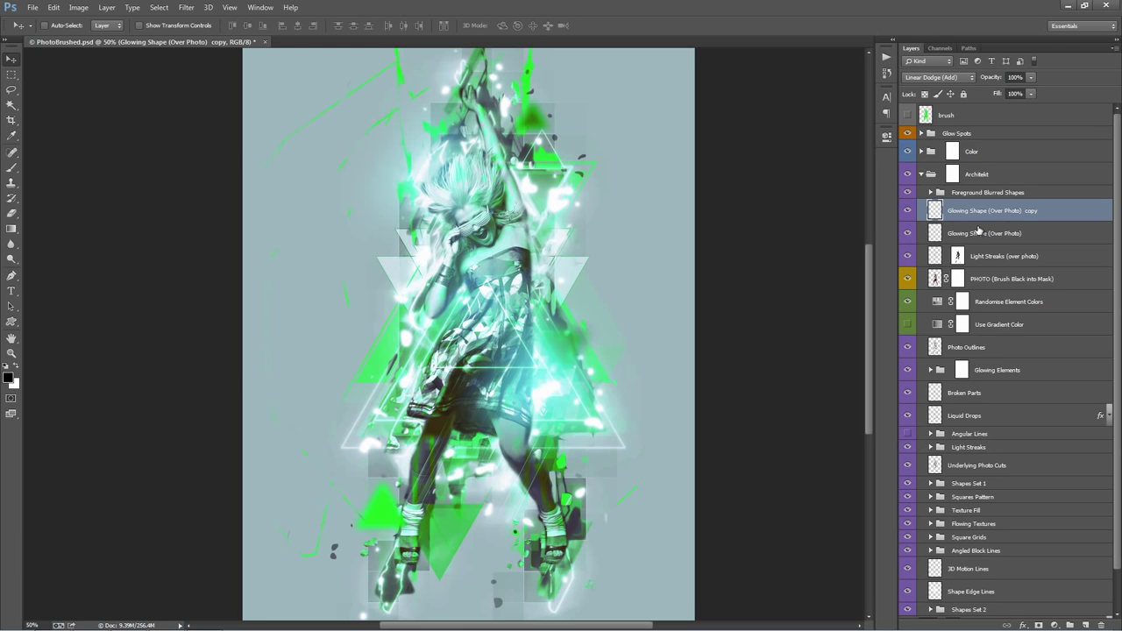
Step: Move the Light Streaks (over photo) layer slightly over the dancer, and duplicate it
{"action": "scroll", "coordinate": [1000, 220], "scroll_direction": "down", "scroll_amount": 1}
{"action": "left_click", "coordinate": [1010, 240]}
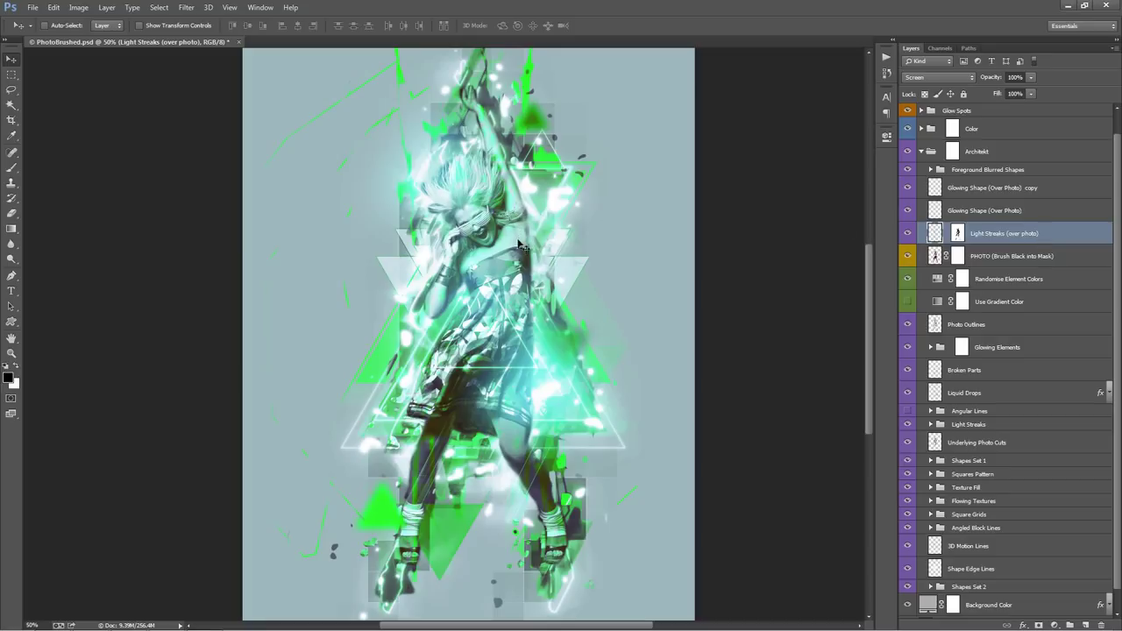
{"action": "mouse_move", "coordinate": [519, 242]}
{"action": "left_mouse_down"}
{"action": "mouse_move", "coordinate": [509, 227]}
{"action": "mouse_move", "coordinate": [543, 268]}
{"action": "mouse_move", "coordinate": [517, 226]}
{"action": "mouse_move", "coordinate": [523, 235]}
{"action": "left_mouse_up"}
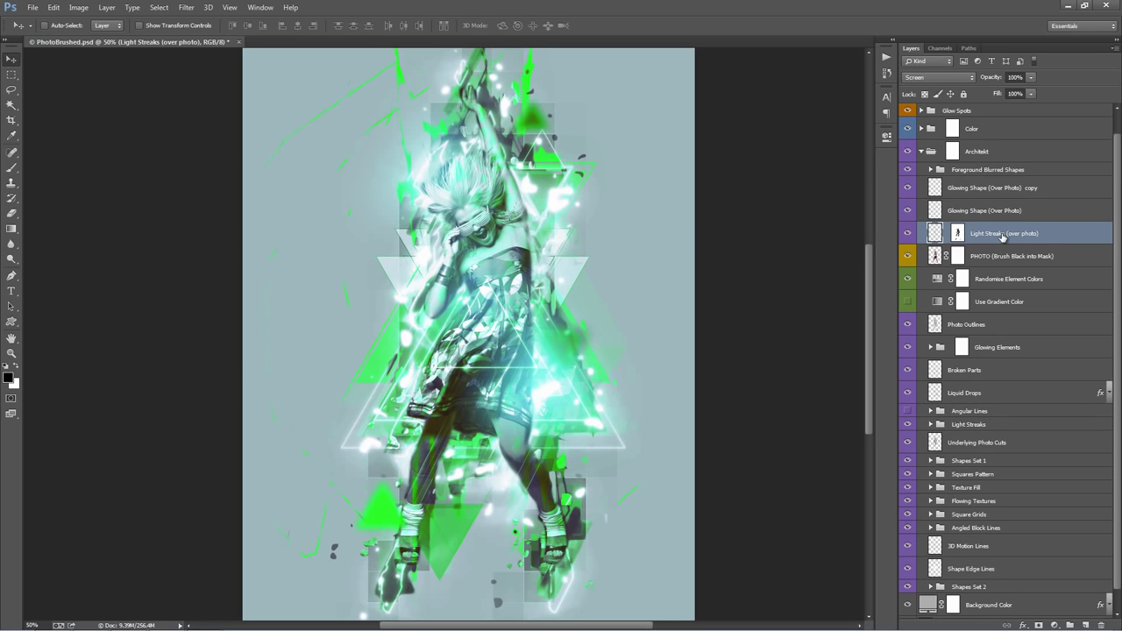
{"action": "key", "text": "ctrl+j"}
{"action": "left_click", "coordinate": [1002, 235]}
{"action": "left_click", "coordinate": [992, 214]}
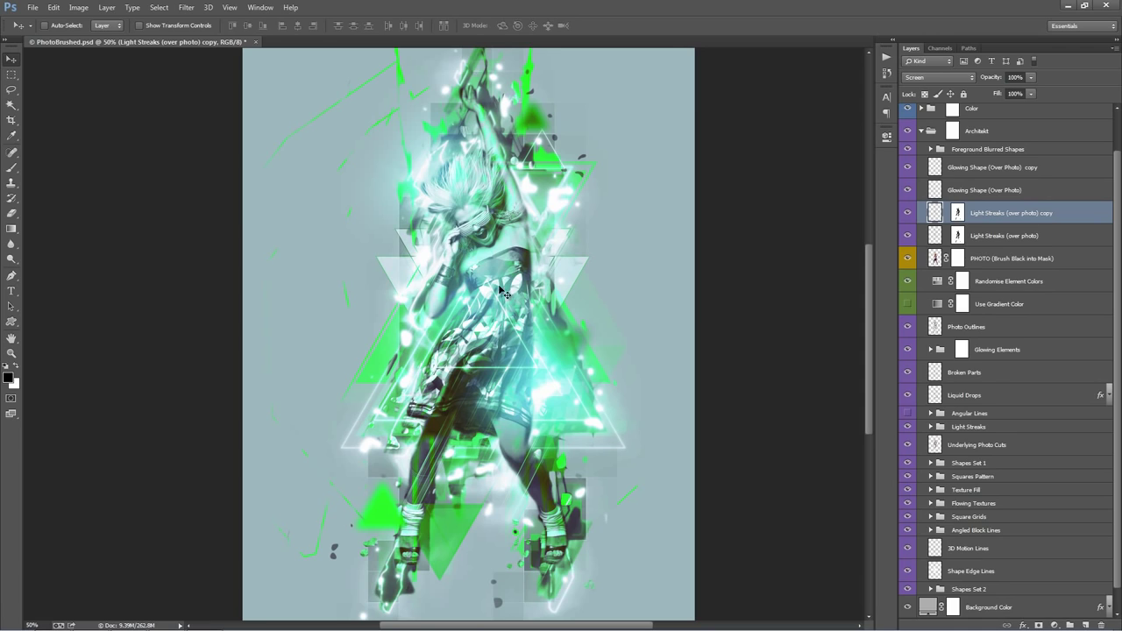
Step: Select the PHOTO (Brush Black into Mask) layer and toggle its visibility to compare the dancer with and without the photo
{"action": "left_click", "coordinate": [1003, 259]}
{"action": "scroll", "coordinate": [1002, 254], "scroll_direction": "down", "scroll_amount": 1}
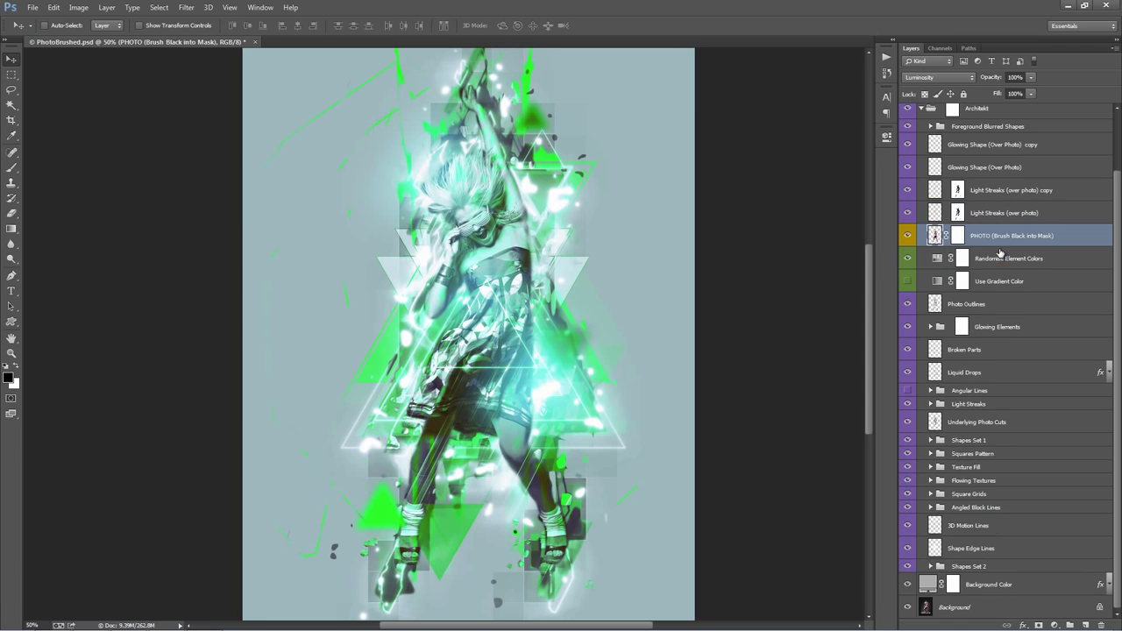
{"action": "left_click", "coordinate": [907, 235]}
{"action": "left_click", "coordinate": [906, 235]}
{"action": "left_click", "coordinate": [907, 235]}
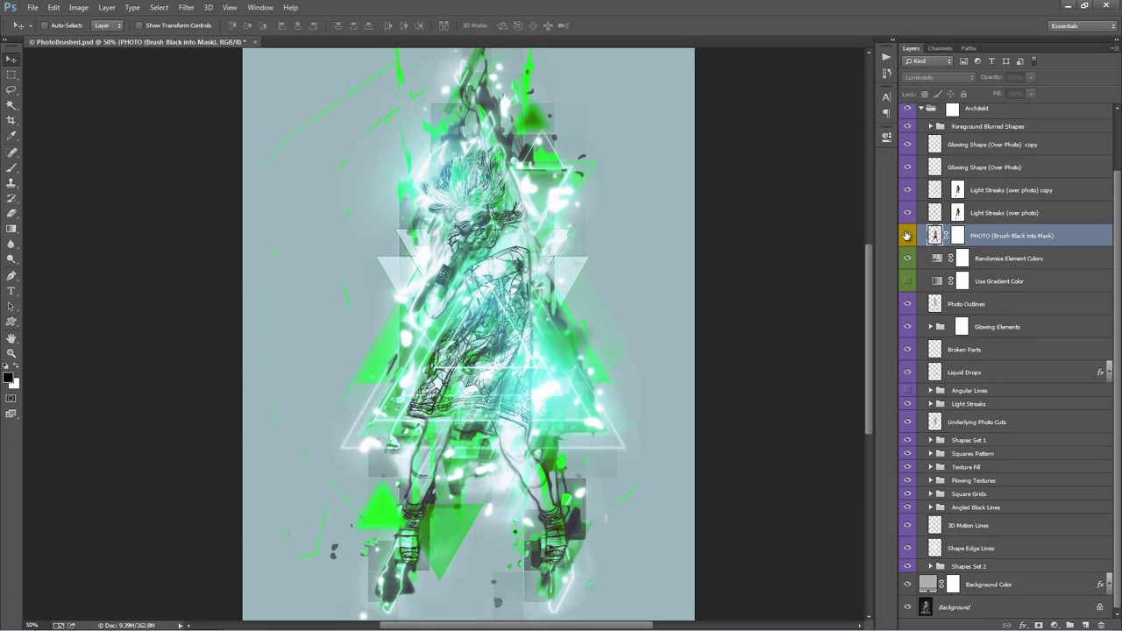
{"action": "left_click", "coordinate": [906, 235]}
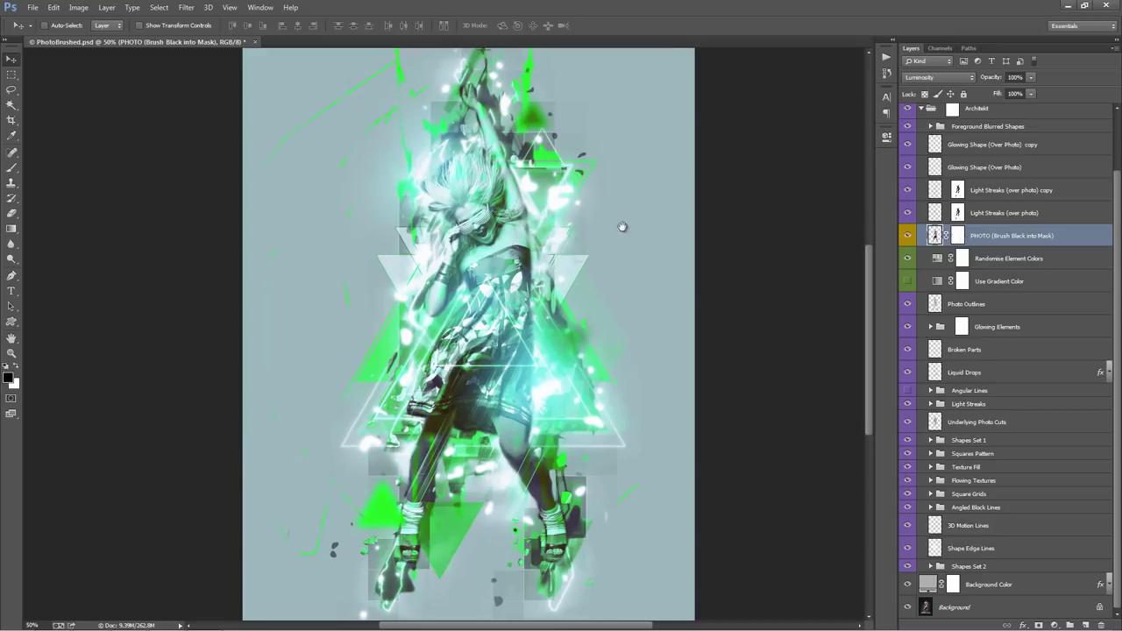
{"action": "left_click_drag", "start_coordinate": [622, 228], "coordinate": [630, 231]}
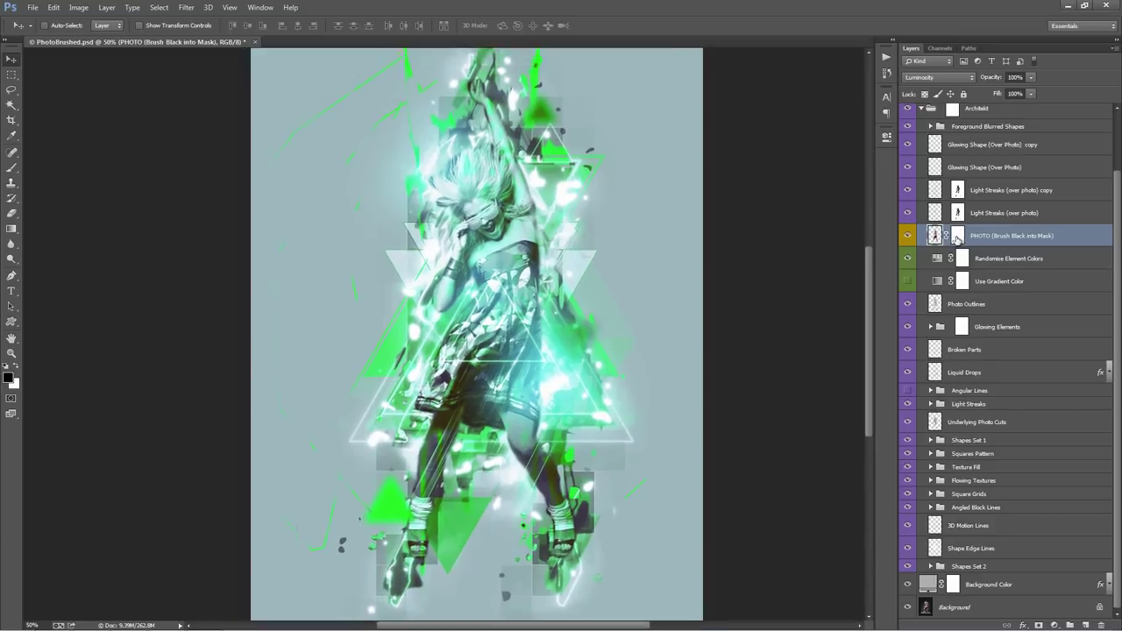
{"action": "left_click", "coordinate": [909, 237]}
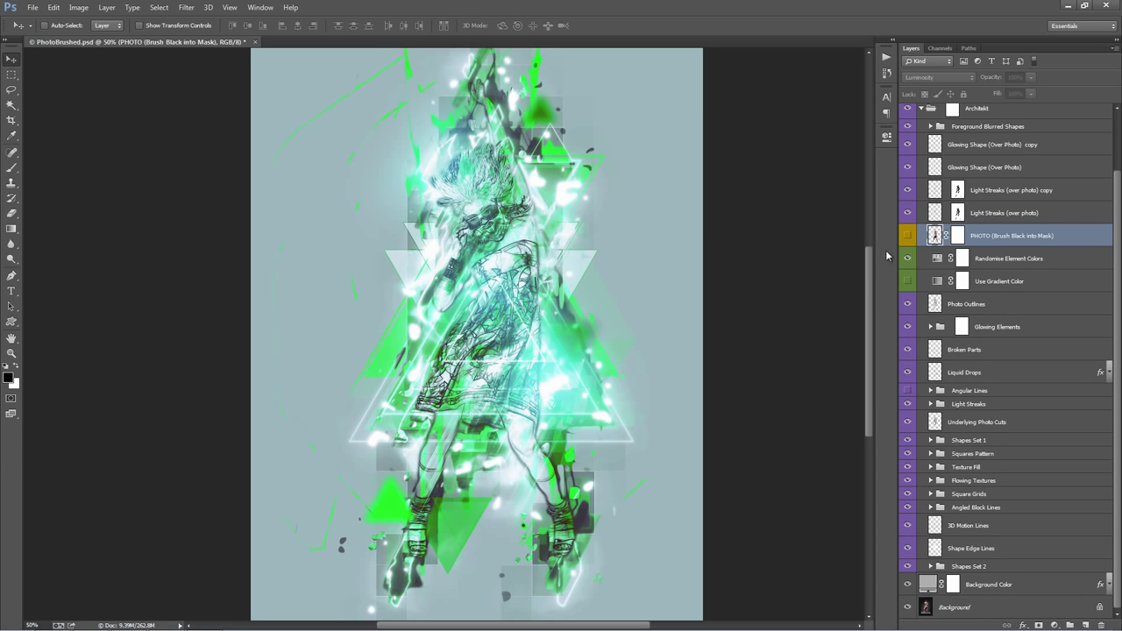
{"action": "left_click", "coordinate": [908, 236]}
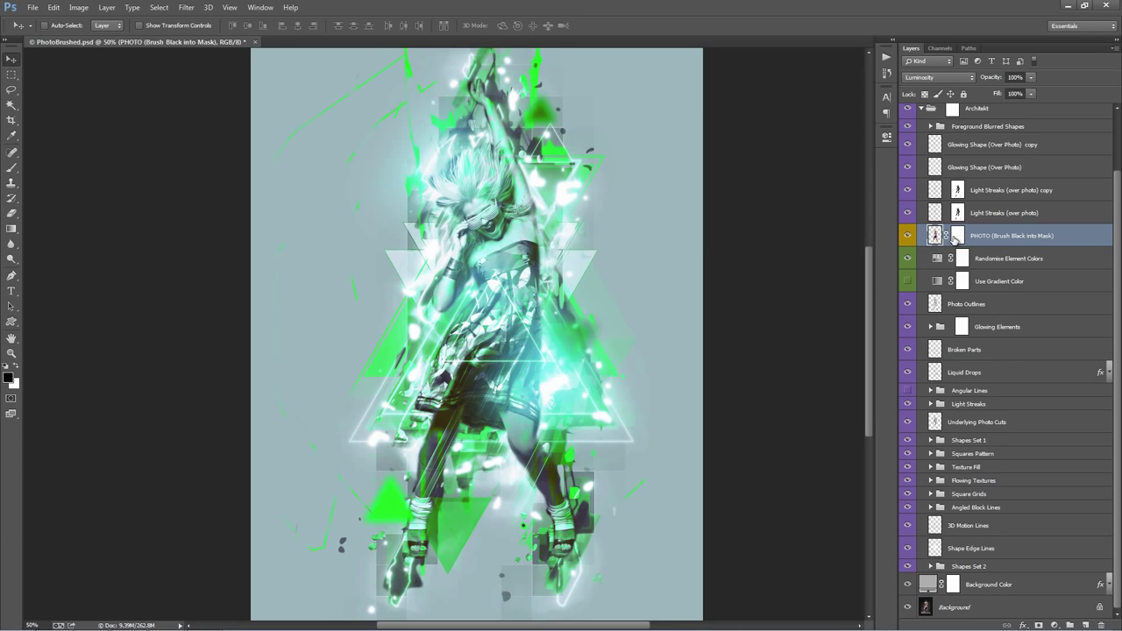
Step: Paint black with an enlarged brush on the PHOTO layer's mask over the dancer's body, arms and legs to reveal the sketch outlines
{"action": "left_click", "coordinate": [959, 236]}
{"action": "key", "text": "b"}
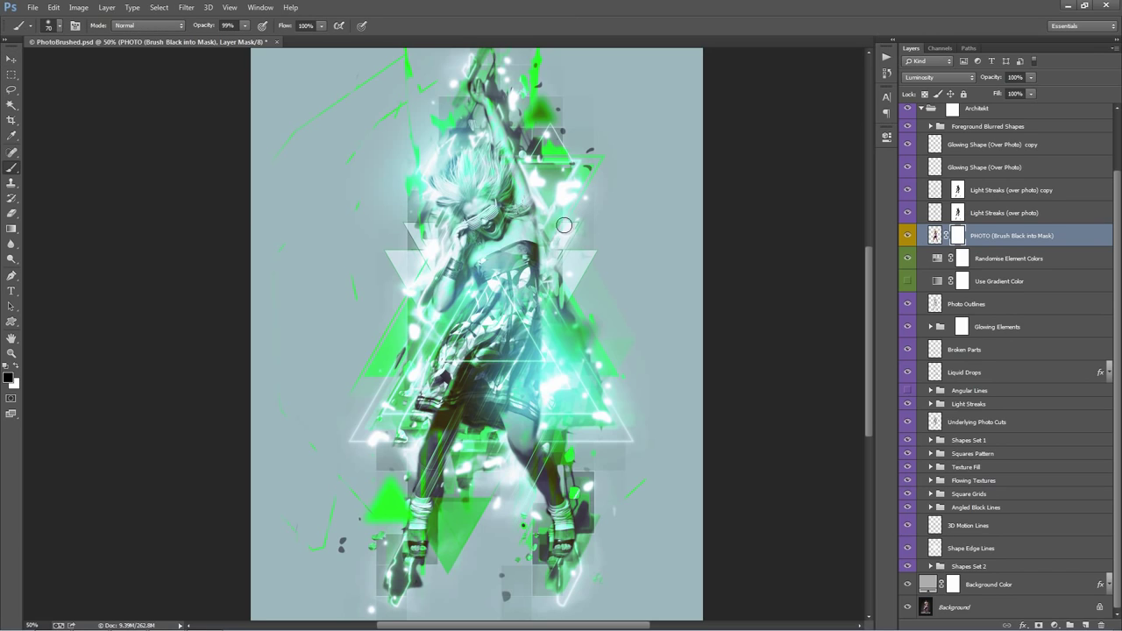
{"action": "key", "text": "bracketright"}
{"action": "key", "text": "bracketright"}
{"action": "key", "text": "bracketright"}
{"action": "key", "text": "bracketright"}
{"action": "key", "text": "bracketright"}
{"action": "mouse_move", "coordinate": [526, 458]}
{"action": "left_mouse_down"}
{"action": "mouse_move", "coordinate": [550, 508]}
{"action": "mouse_move", "coordinate": [506, 338]}
{"action": "mouse_move", "coordinate": [515, 407]}
{"action": "mouse_move", "coordinate": [556, 281]}
{"action": "mouse_move", "coordinate": [537, 249]}
{"action": "mouse_move", "coordinate": [522, 134]}
{"action": "mouse_move", "coordinate": [491, 110]}
{"action": "left_mouse_up"}
{"action": "key", "text": "bracketleft"}
{"action": "mouse_move", "coordinate": [452, 262]}
{"action": "left_mouse_down"}
{"action": "mouse_move", "coordinate": [451, 293]}
{"action": "mouse_move", "coordinate": [435, 288]}
{"action": "left_mouse_up"}
{"action": "mouse_move", "coordinate": [418, 548]}
{"action": "left_mouse_down"}
{"action": "mouse_move", "coordinate": [422, 495]}
{"action": "mouse_move", "coordinate": [414, 531]}
{"action": "mouse_move", "coordinate": [436, 505]}
{"action": "mouse_move", "coordinate": [427, 455]}
{"action": "mouse_move", "coordinate": [407, 474]}
{"action": "left_mouse_up"}
{"action": "key", "text": "v"}
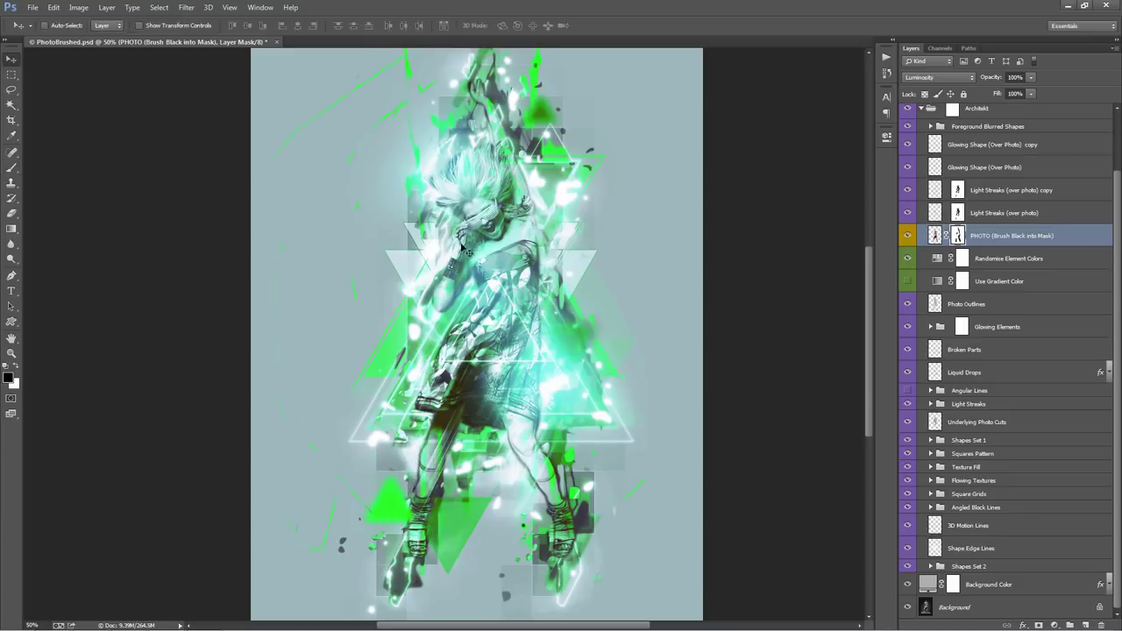
{"action": "left_click_drag", "start_coordinate": [491, 287], "coordinate": [588, 278]}
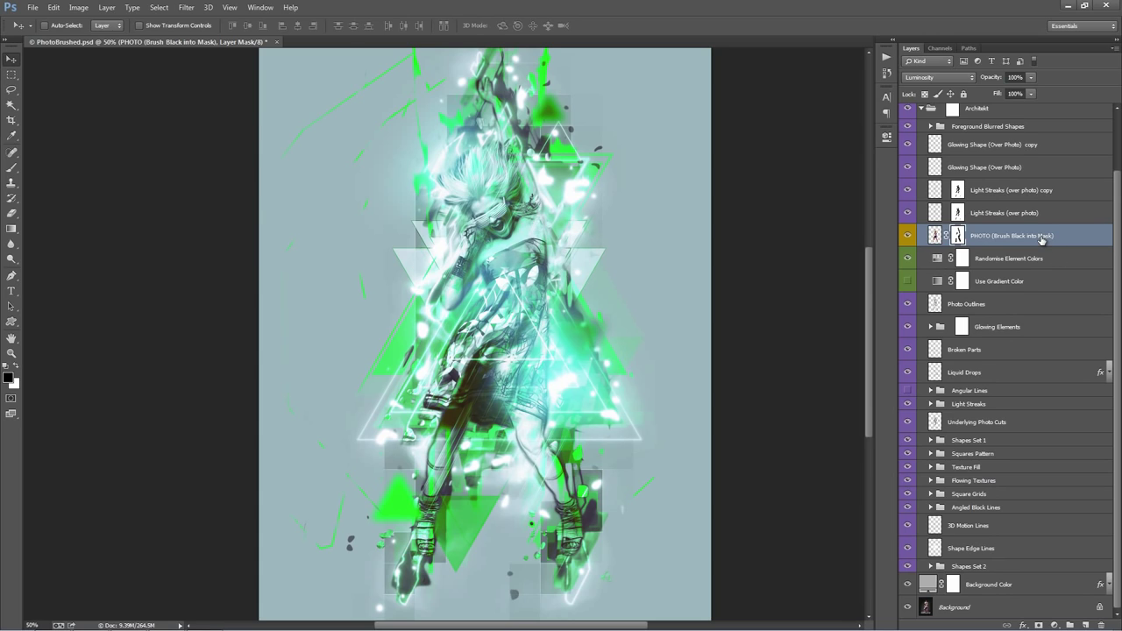
Step: Try a hue shift on the Randomise Element Colors adjustment layer
{"action": "left_click", "coordinate": [1030, 263]}
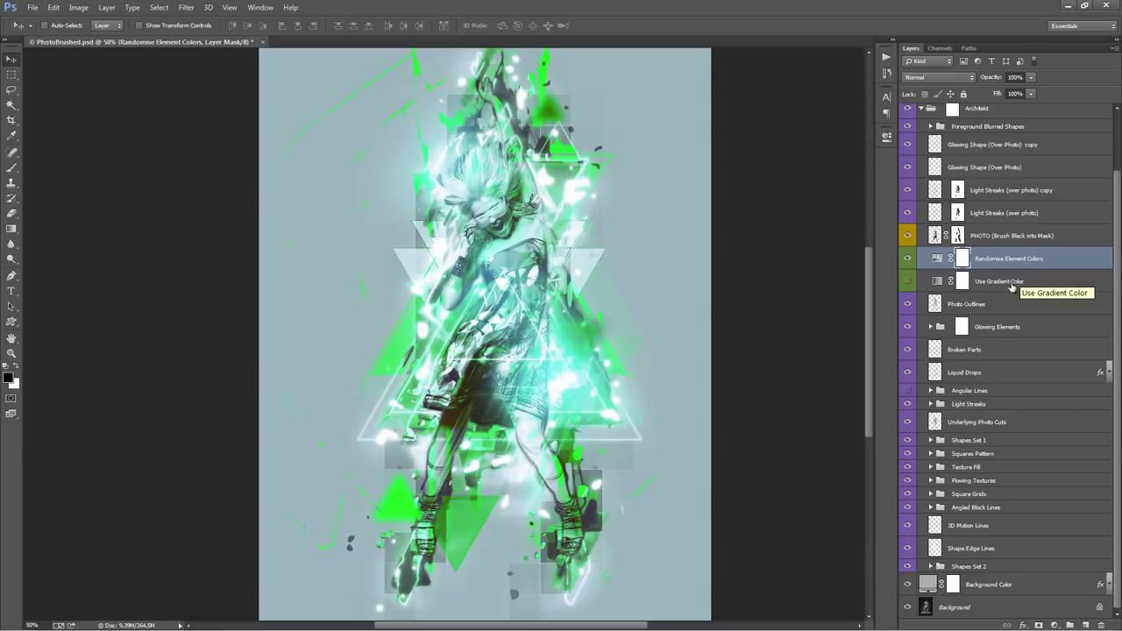
{"action": "double_click", "coordinate": [936, 259]}
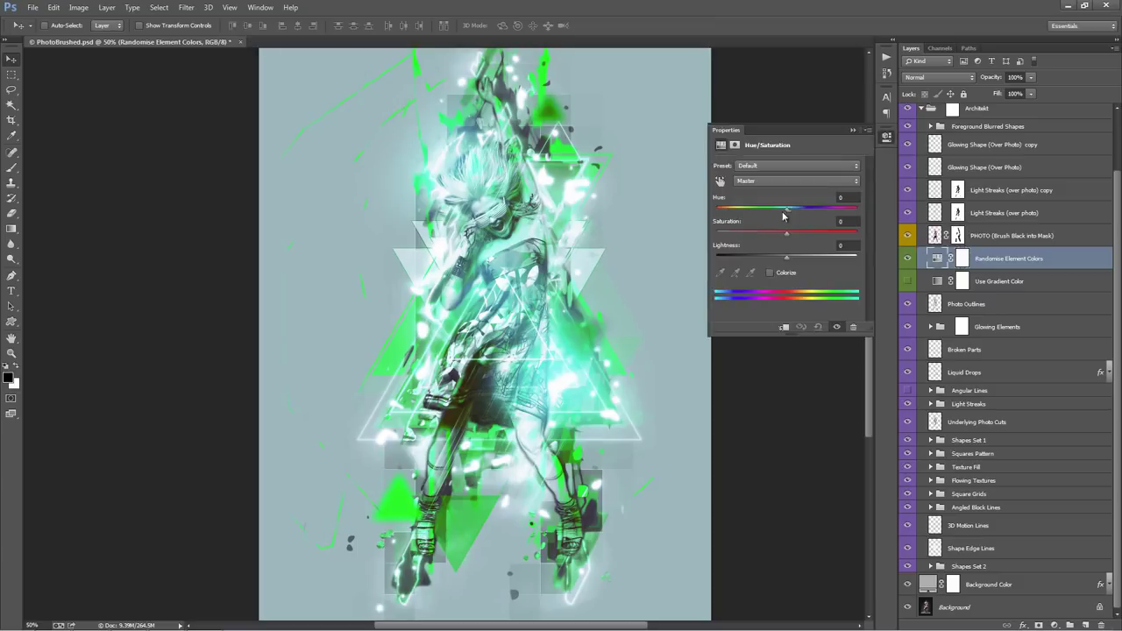
{"action": "mouse_move", "coordinate": [786, 215]}
{"action": "left_mouse_down"}
{"action": "mouse_move", "coordinate": [746, 214]}
{"action": "mouse_move", "coordinate": [794, 216]}
{"action": "left_mouse_up"}
{"action": "left_click", "coordinate": [851, 130]}
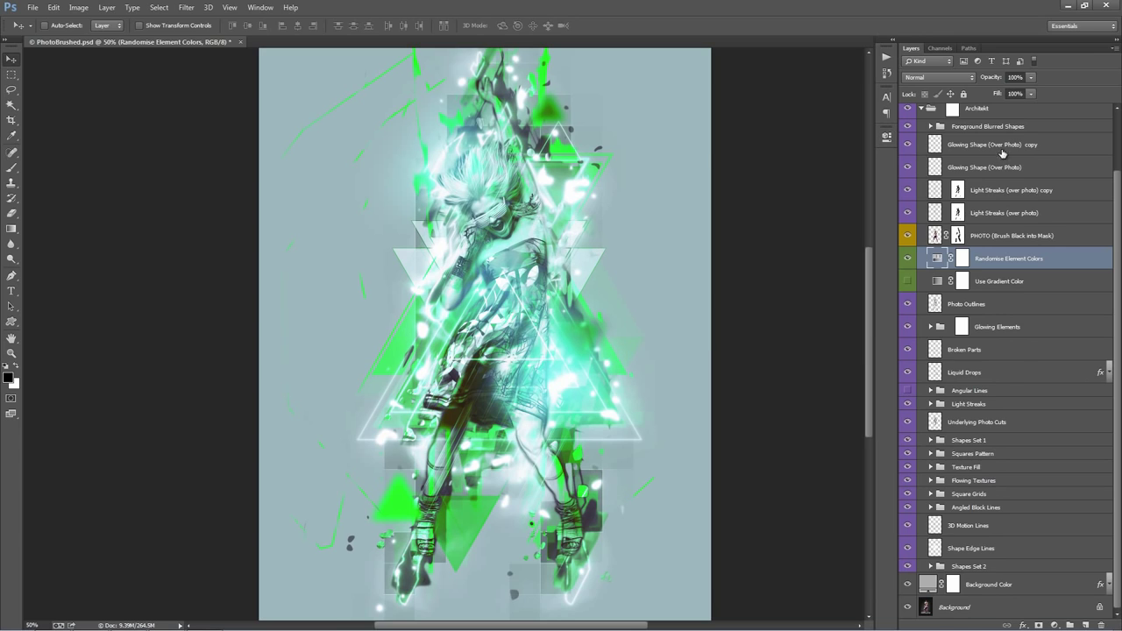
Step: Lower the opacity of the Base Color (Gradient) layer in the Color group, and collapse the group
{"action": "scroll", "coordinate": [1018, 165], "scroll_direction": "up", "scroll_amount": 3}
{"action": "left_click", "coordinate": [996, 156]}
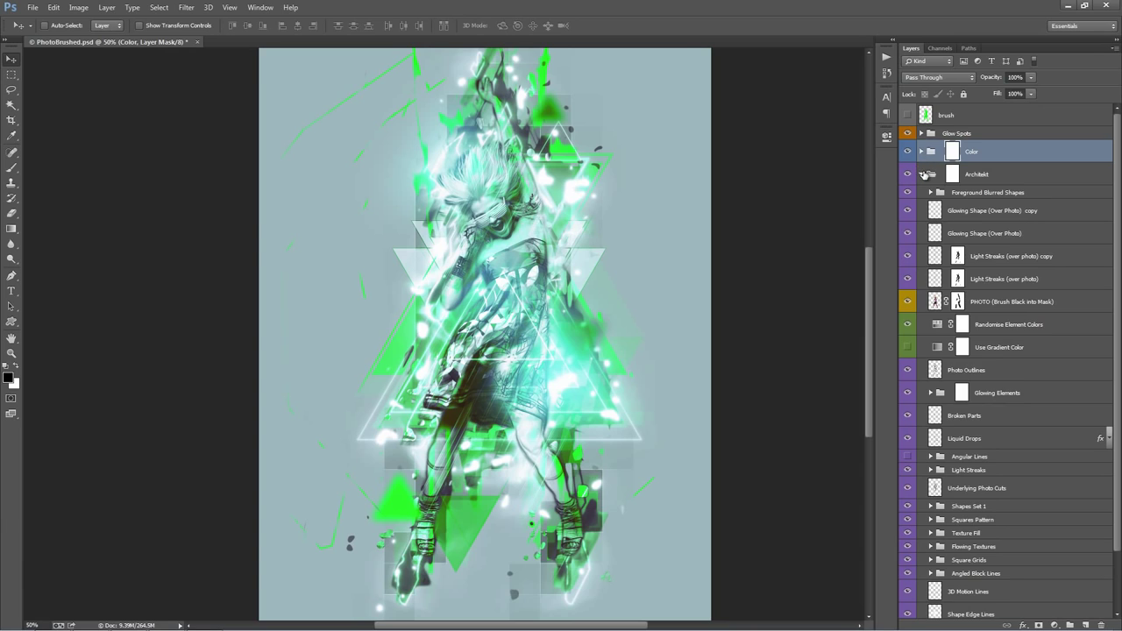
{"action": "left_click", "coordinate": [921, 152]}
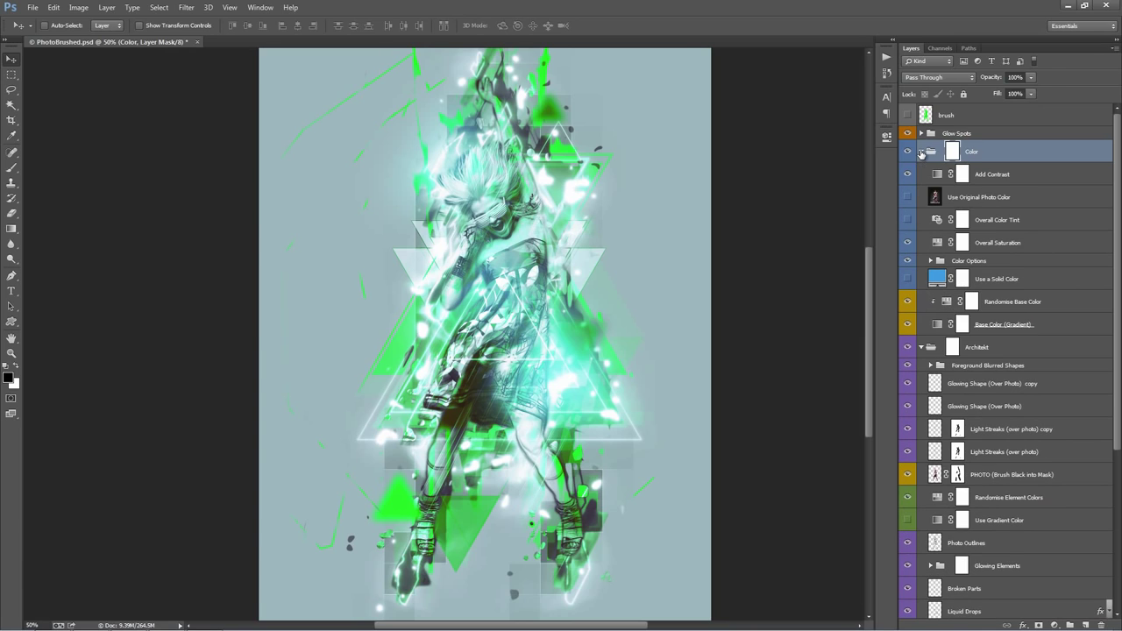
{"action": "left_click", "coordinate": [1036, 331]}
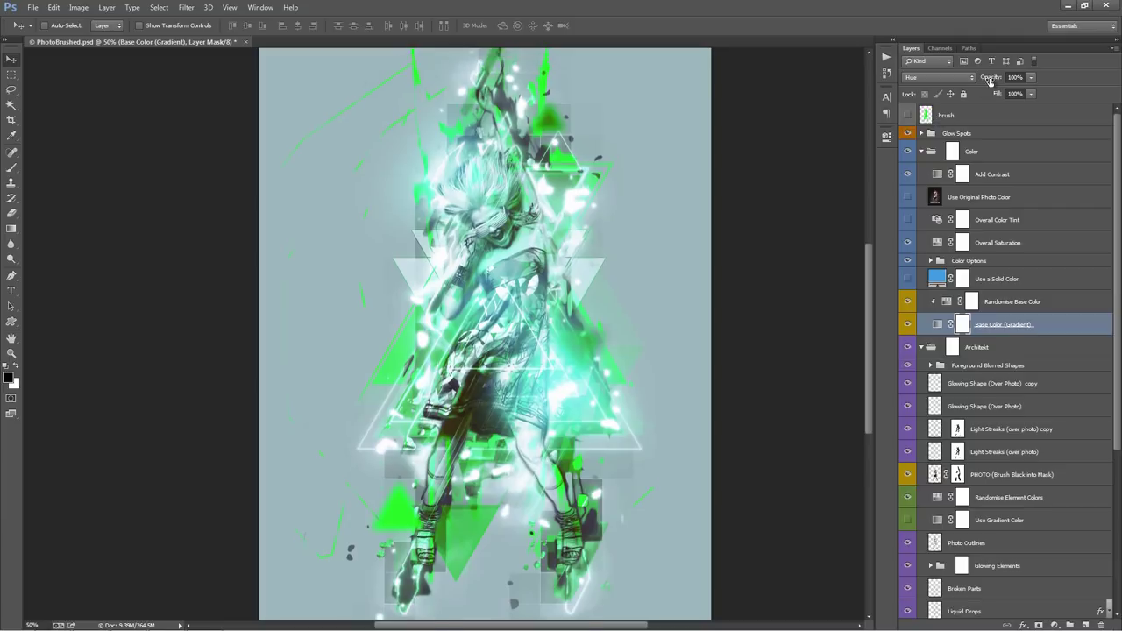
{"action": "left_click_drag", "start_coordinate": [990, 81], "coordinate": [949, 81]}
{"action": "left_click", "coordinate": [923, 154]}
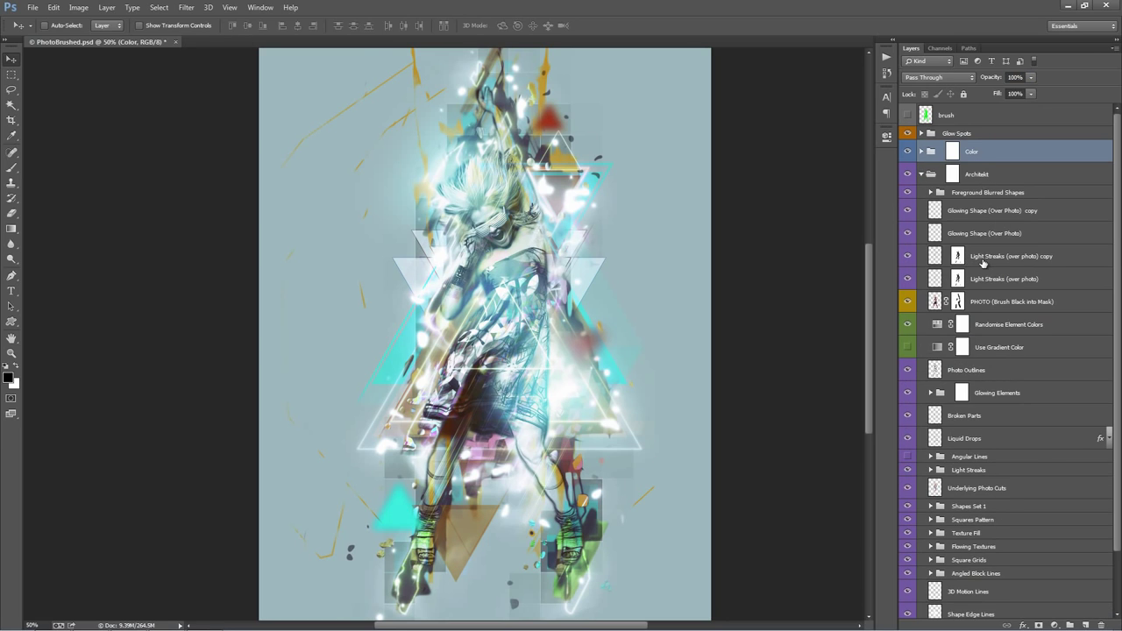
Step: Try another hue shift on the Randomise Element Colors layer with the base gradient's opacity reduced
{"action": "scroll", "coordinate": [983, 262], "scroll_direction": "down", "scroll_amount": 1}
{"action": "double_click", "coordinate": [939, 303]}
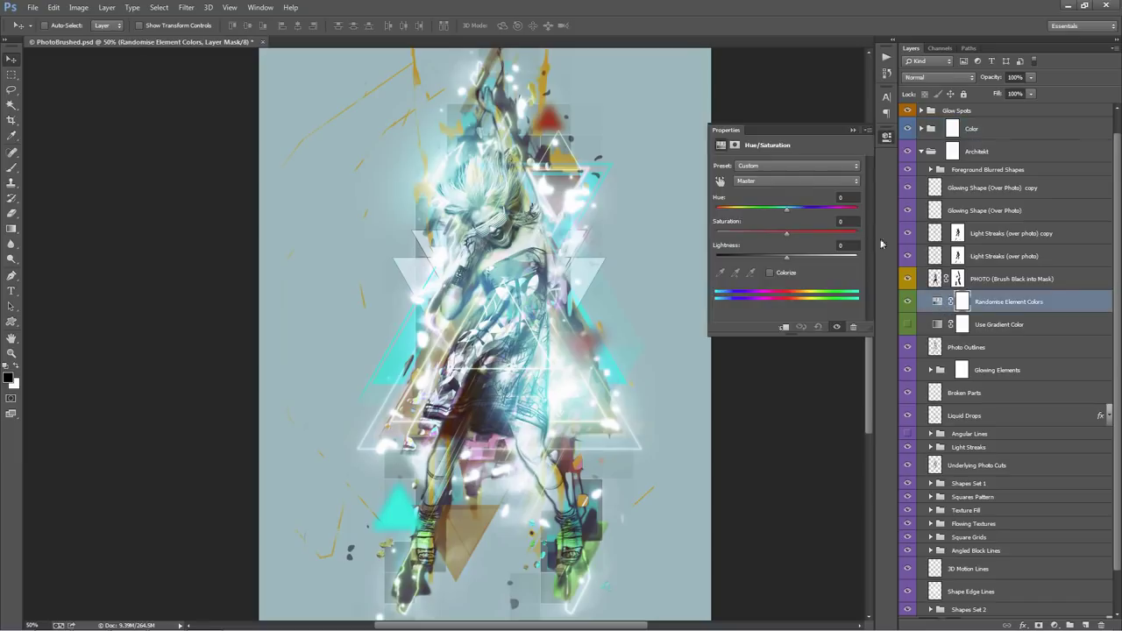
{"action": "mouse_move", "coordinate": [786, 210]}
{"action": "left_mouse_down"}
{"action": "mouse_move", "coordinate": [819, 210]}
{"action": "mouse_move", "coordinate": [727, 210]}
{"action": "mouse_move", "coordinate": [846, 220]}
{"action": "mouse_move", "coordinate": [788, 212]}
{"action": "left_mouse_up"}
{"action": "left_click", "coordinate": [855, 130]}
Step: Expand the Color group and set the Base Color (Gradient) layer's opacity back to 100%
{"action": "left_click", "coordinate": [922, 129]}
{"action": "key", "text": "alt+]"}
{"action": "key", "text": "alt+]"}
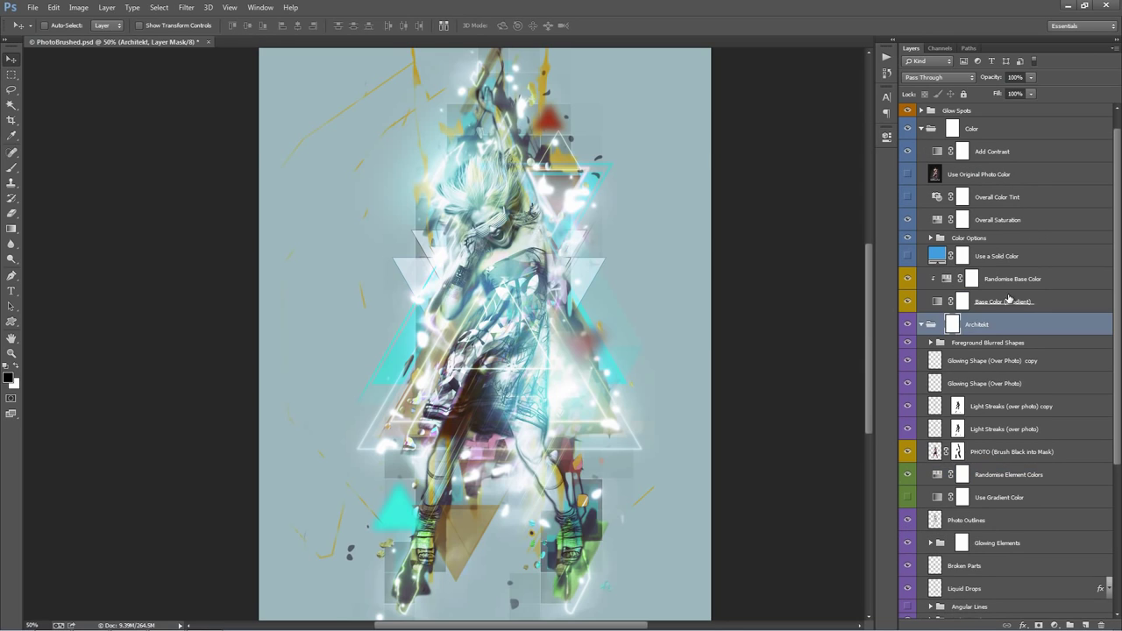
{"action": "left_click_drag", "start_coordinate": [988, 81], "coordinate": [1026, 83]}
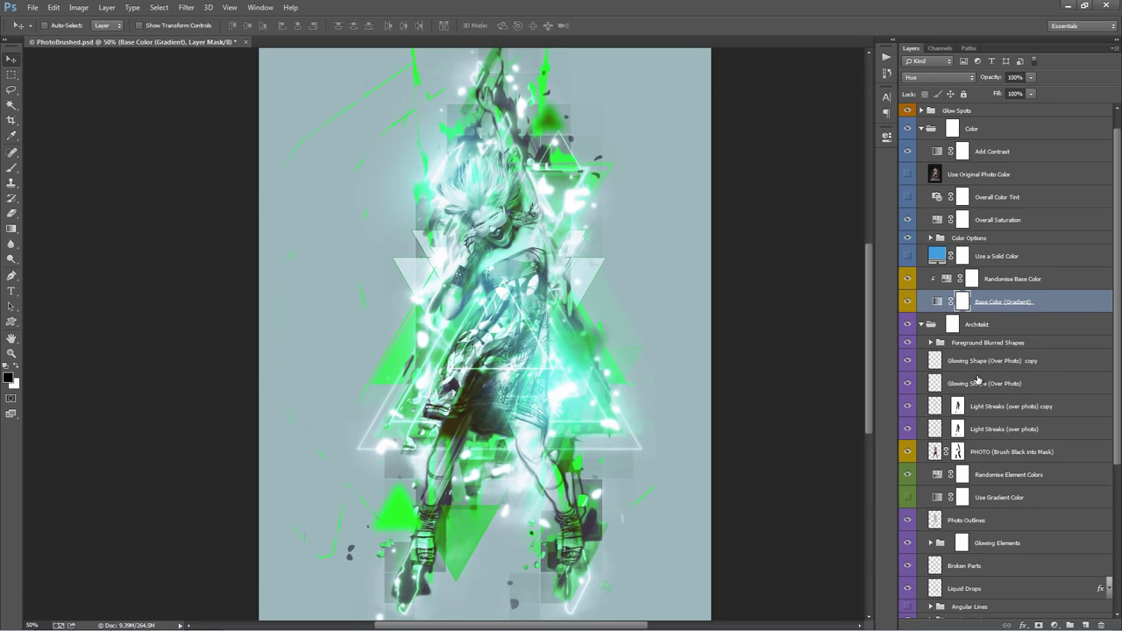
Step: Show the Use Gradient Color layer, check its gradient map settings, and hide the layer again
{"action": "left_click", "coordinate": [999, 406]}
{"action": "scroll", "coordinate": [986, 265], "scroll_direction": "down", "scroll_amount": 2}
{"action": "scroll", "coordinate": [999, 298], "scroll_direction": "down", "scroll_amount": 4}
{"action": "left_click", "coordinate": [1012, 321]}
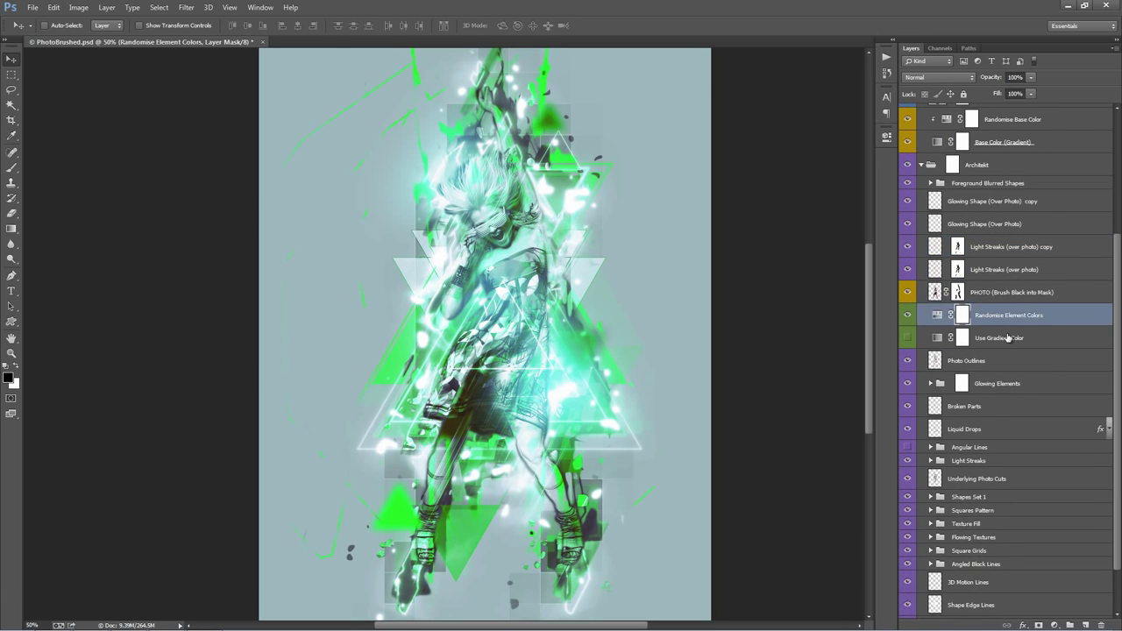
{"action": "left_click", "coordinate": [1013, 342]}
{"action": "scroll", "coordinate": [1013, 342], "scroll_direction": "down", "scroll_amount": 1}
{"action": "left_click", "coordinate": [908, 315]}
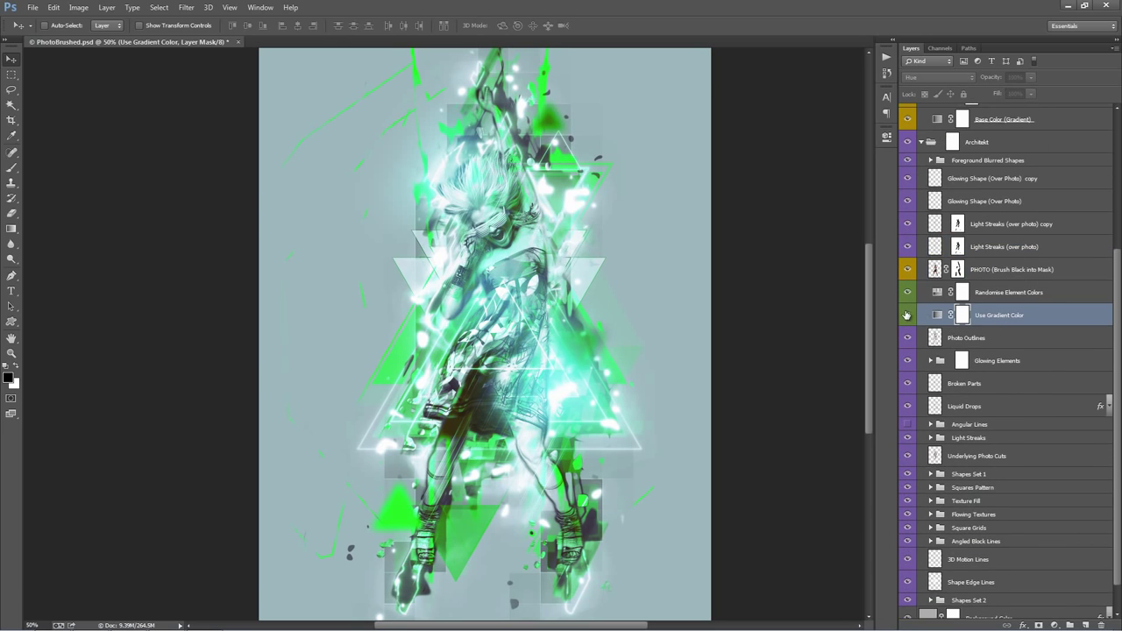
{"action": "double_click", "coordinate": [942, 315]}
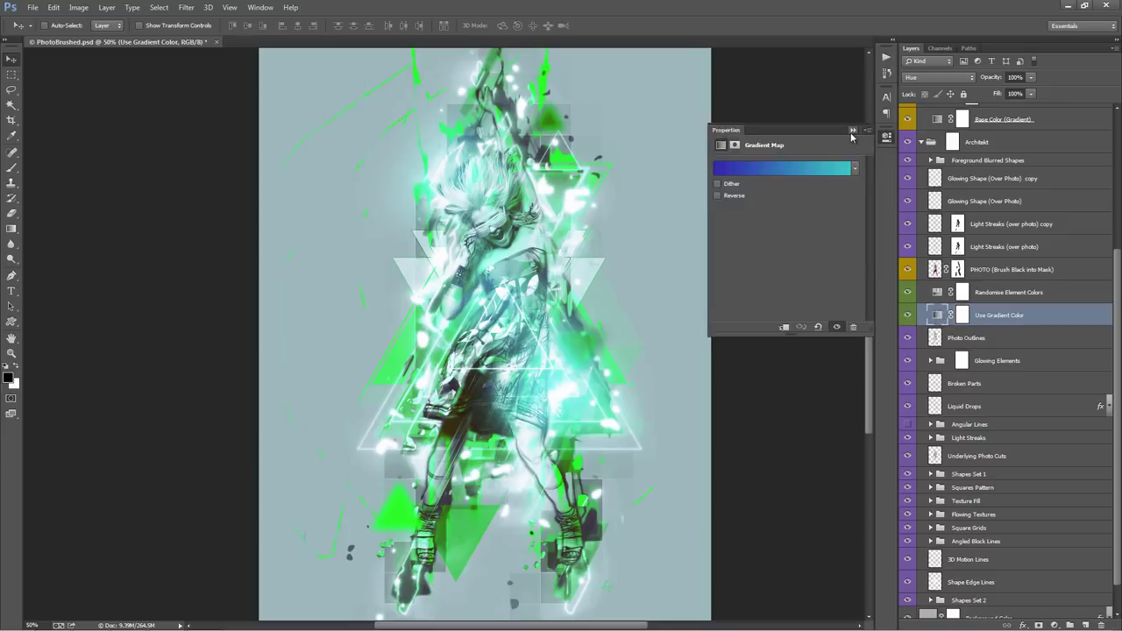
{"action": "left_click", "coordinate": [852, 131]}
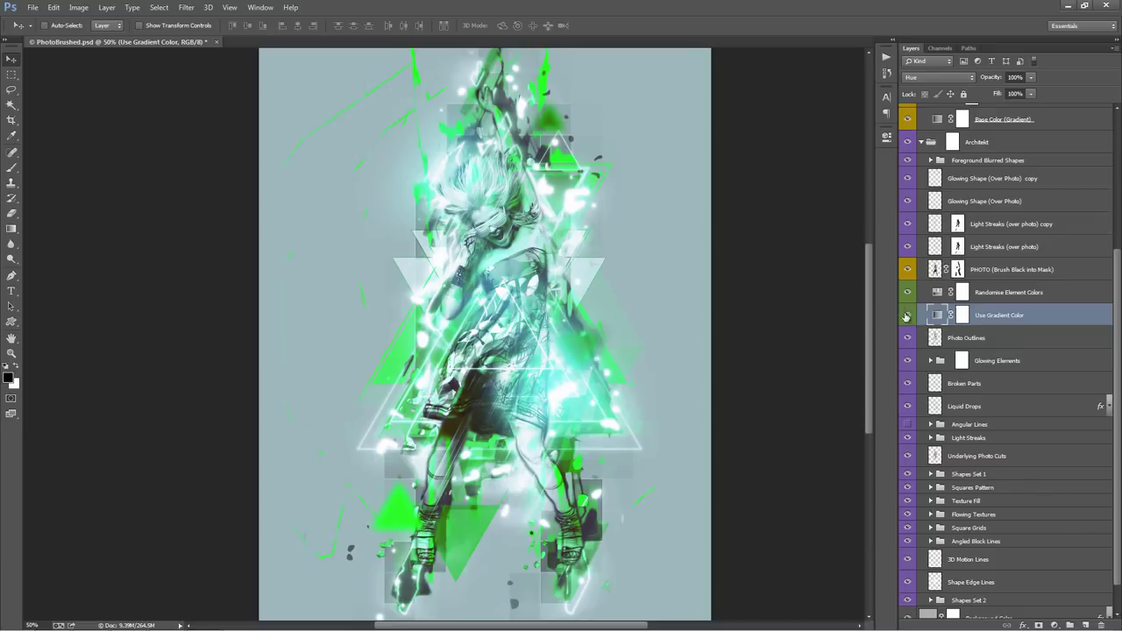
{"action": "left_click", "coordinate": [908, 315]}
{"action": "scroll", "coordinate": [988, 219], "scroll_direction": "down", "scroll_amount": 1}
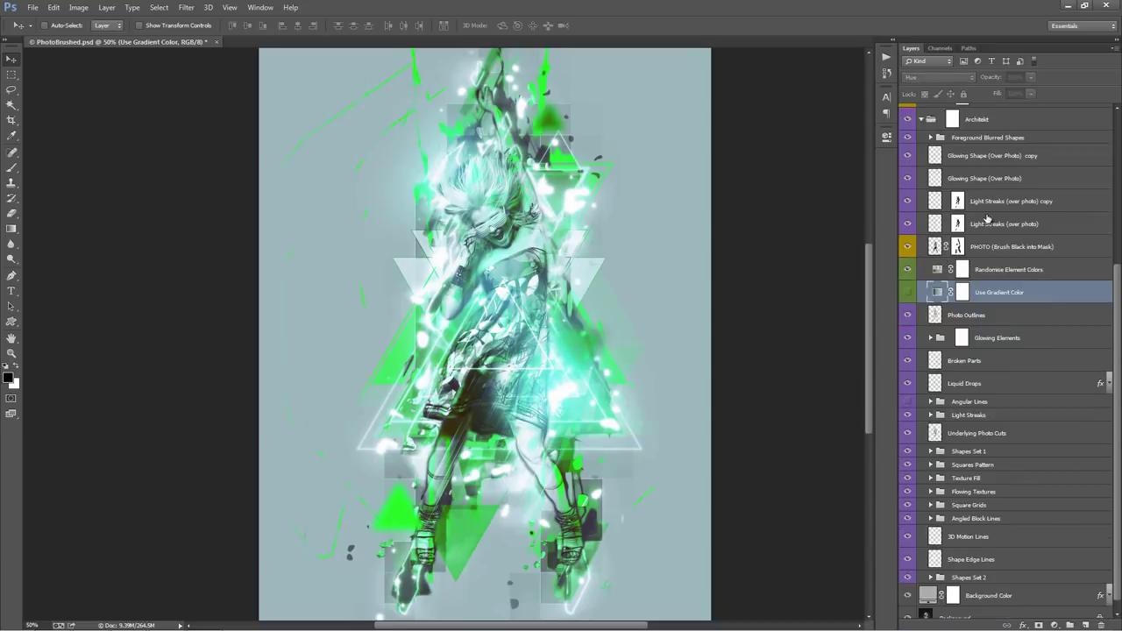
Step: Try shifting the Photo Outlines layer with the PHOTO layer hidden, undo the move, and show the photo again
{"action": "left_click", "coordinate": [989, 316]}
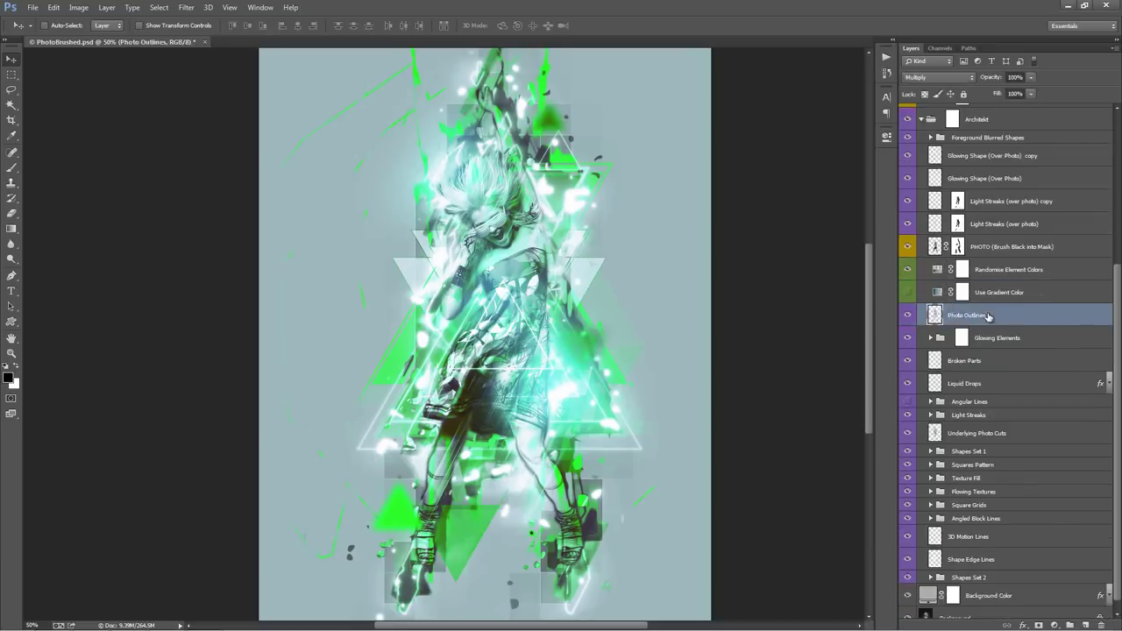
{"action": "left_click", "coordinate": [908, 248]}
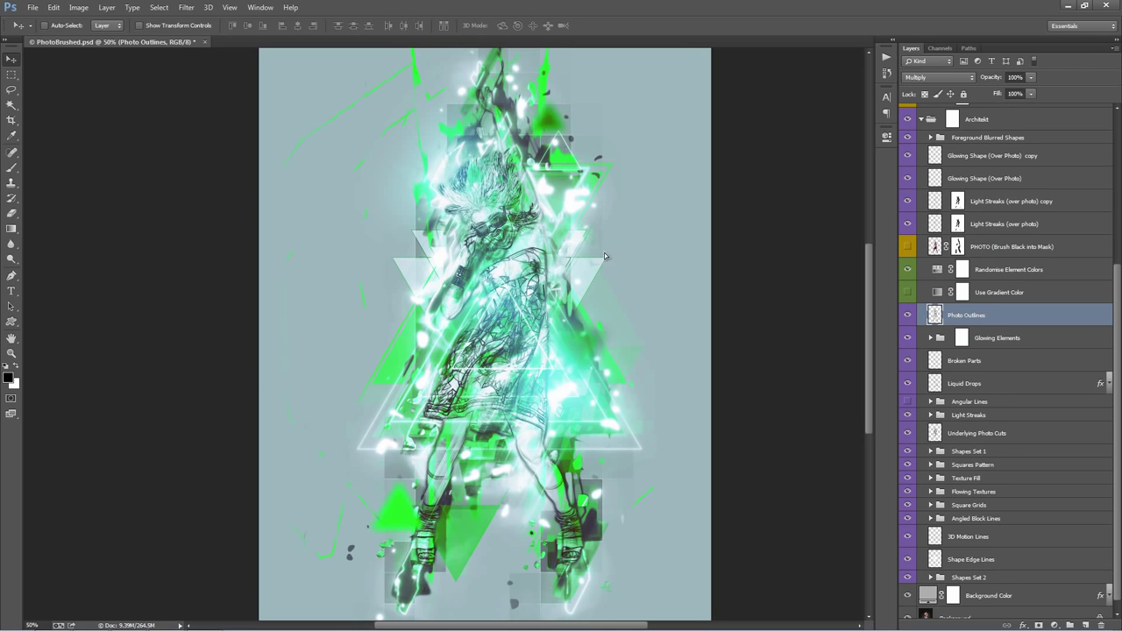
{"action": "mouse_move", "coordinate": [604, 256]}
{"action": "left_mouse_down"}
{"action": "mouse_move", "coordinate": [576, 226]}
{"action": "mouse_move", "coordinate": [512, 250]}
{"action": "mouse_move", "coordinate": [581, 266]}
{"action": "left_mouse_up"}
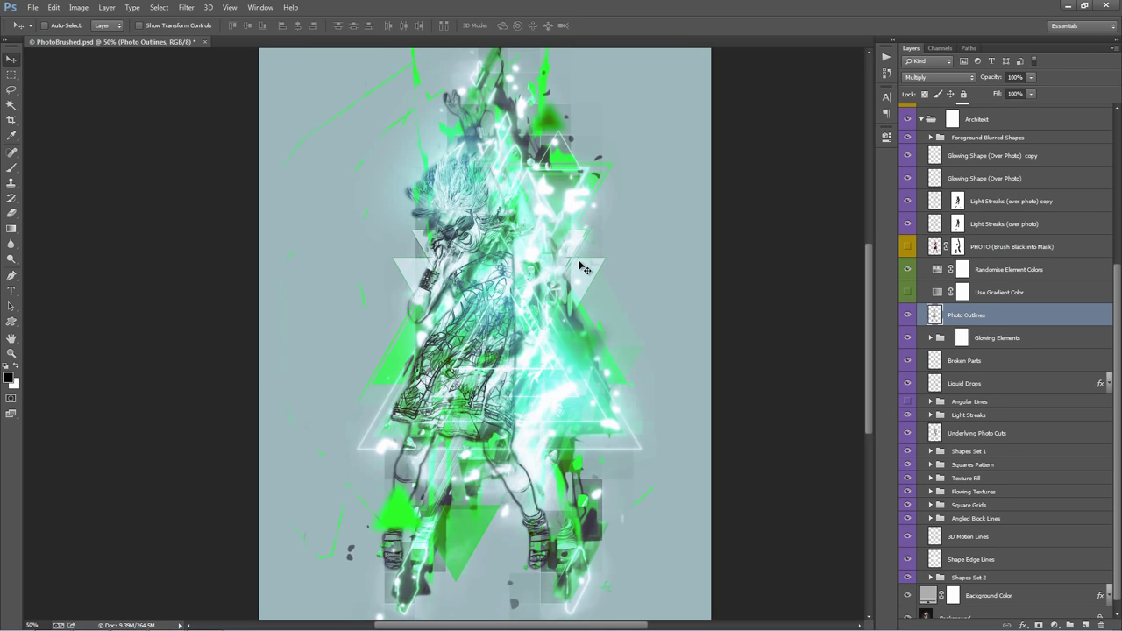
{"action": "key", "text": "ctrl+z"}
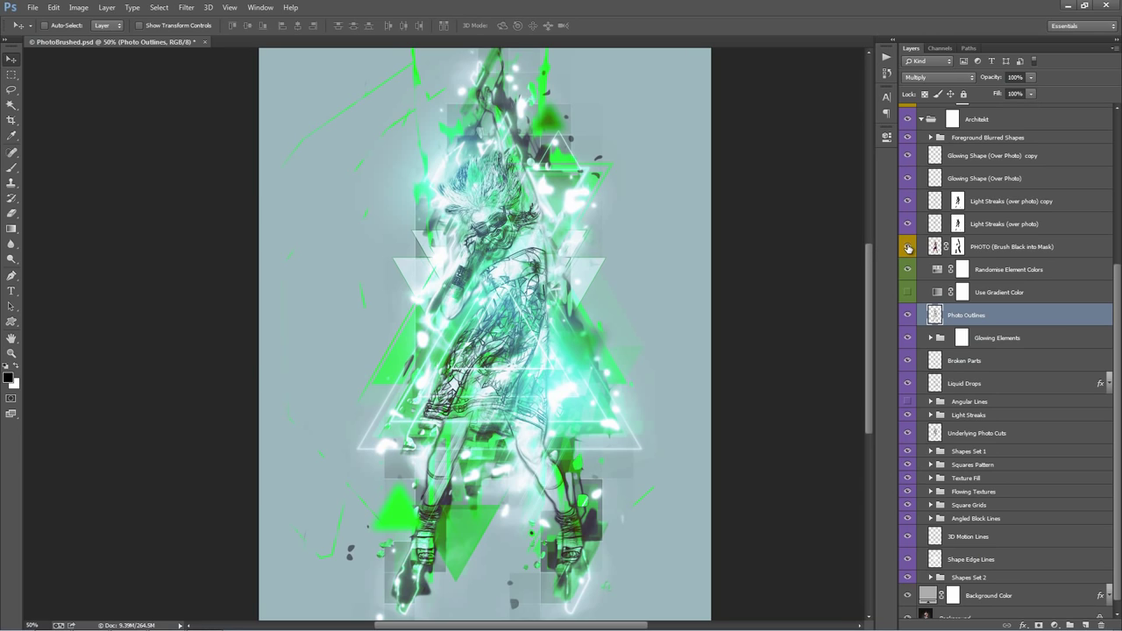
{"action": "left_click", "coordinate": [908, 248]}
{"action": "left_click", "coordinate": [959, 246]}
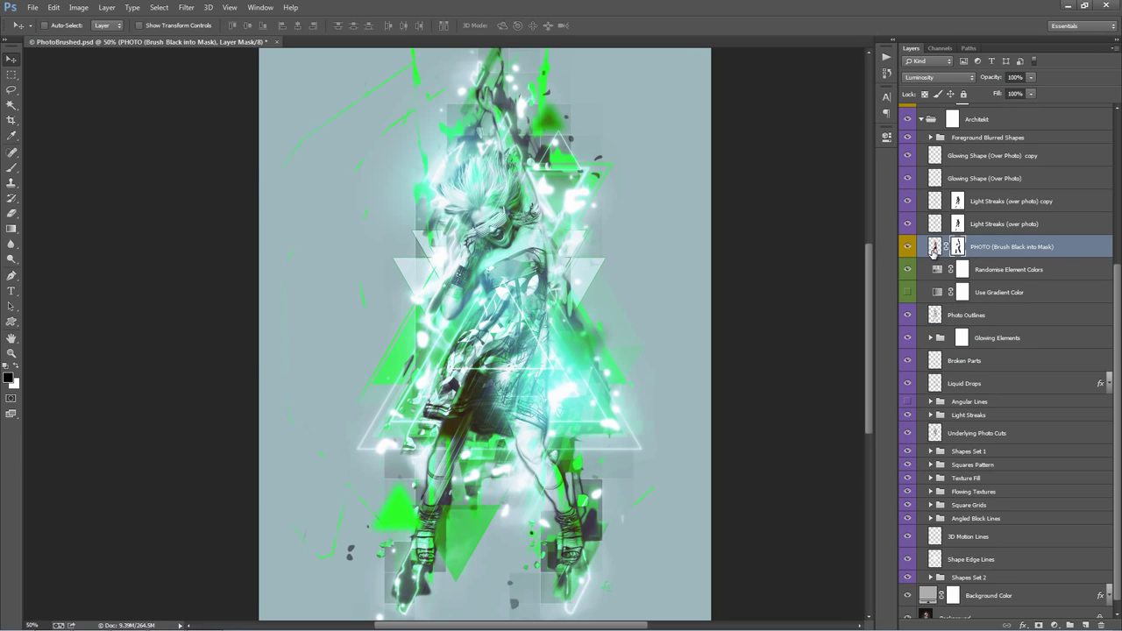
Step: Compare the artwork with the Glowing Elements group hidden and shown
{"action": "left_click", "coordinate": [992, 318]}
{"action": "left_click", "coordinate": [1012, 338]}
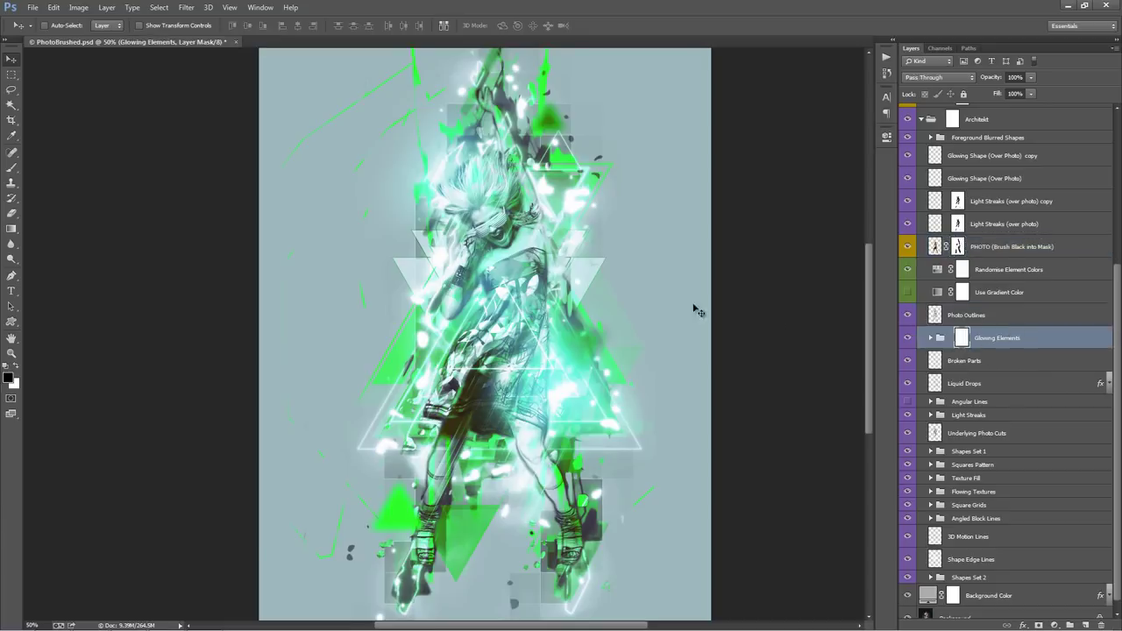
{"action": "mouse_move", "coordinate": [699, 311]}
{"action": "left_mouse_down"}
{"action": "mouse_move", "coordinate": [694, 292]}
{"action": "mouse_move", "coordinate": [704, 303]}
{"action": "left_mouse_up"}
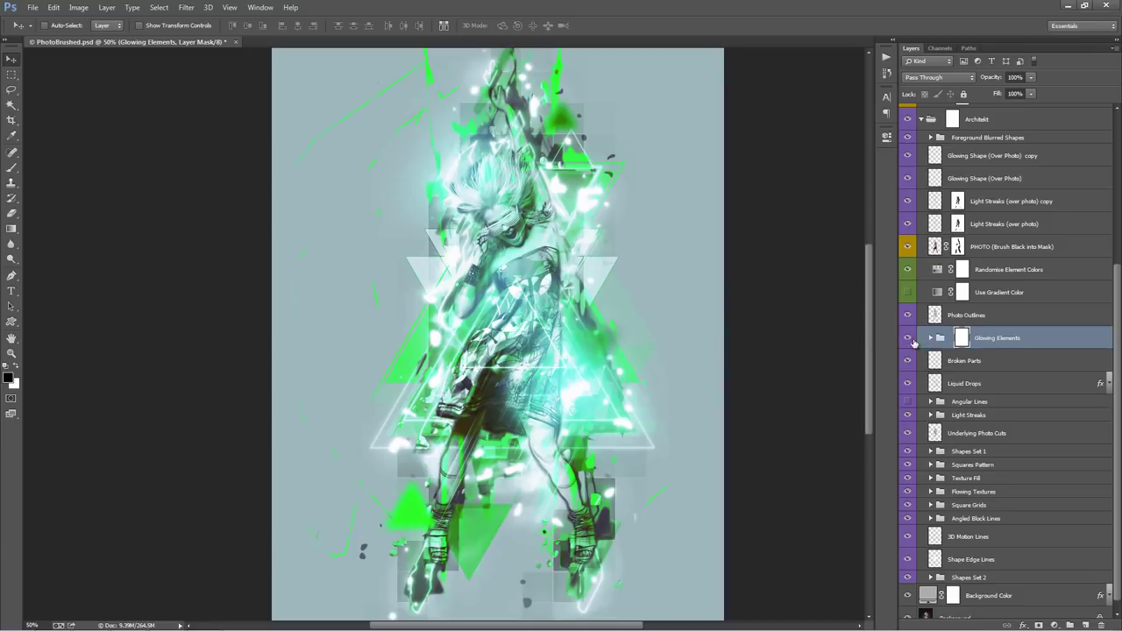
{"action": "left_click", "coordinate": [912, 340]}
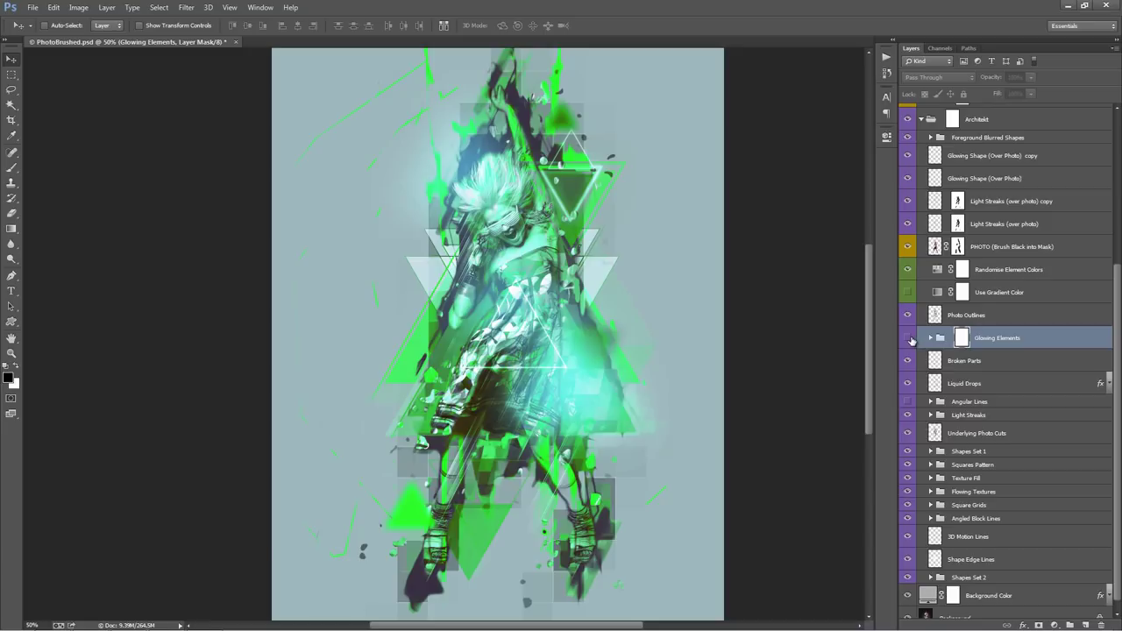
{"action": "left_click", "coordinate": [909, 338]}
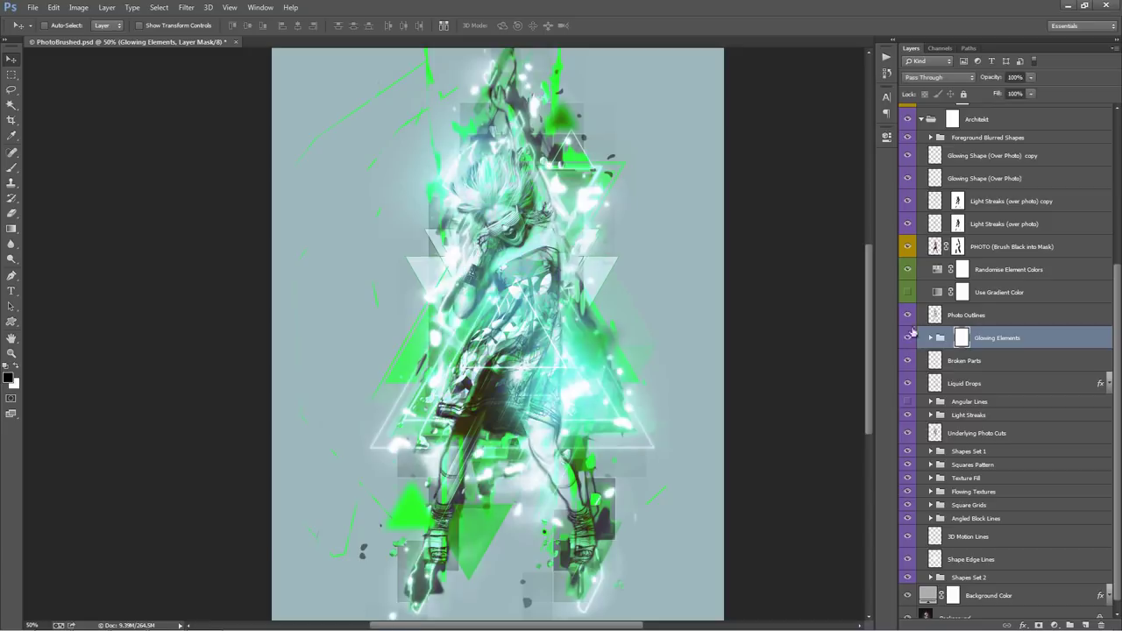
{"action": "scroll", "coordinate": [933, 281], "scroll_direction": "down", "scroll_amount": 1}
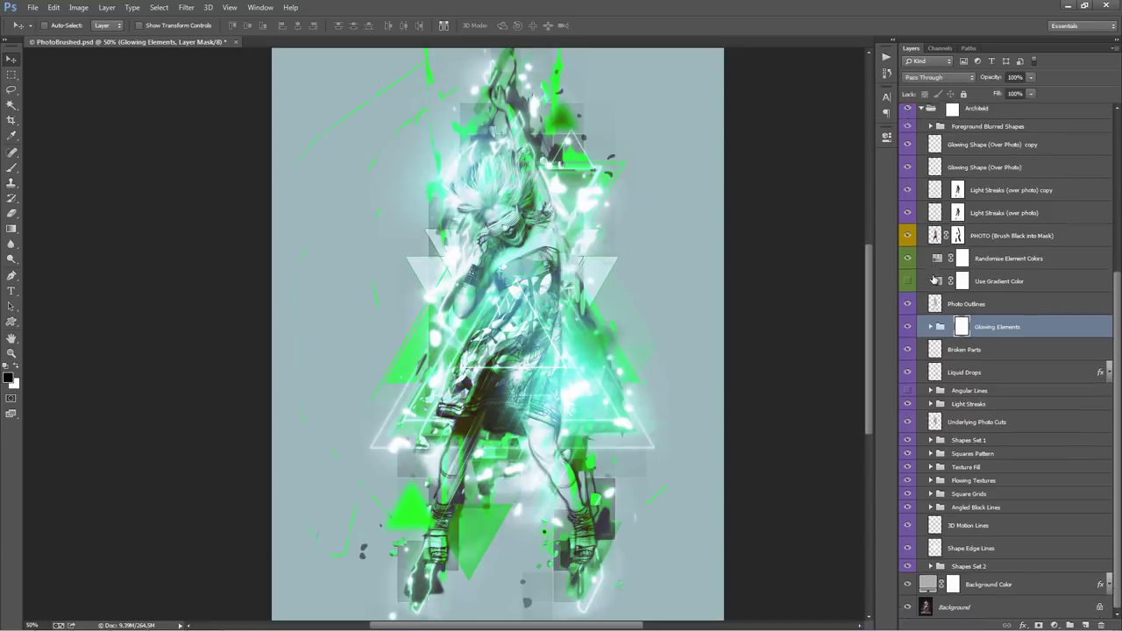
Step: Expand the Glowing Elements group and hide all its layers, from ge 1 to ge 10 - Shape
{"action": "left_click", "coordinate": [930, 327]}
{"action": "scroll", "coordinate": [989, 281], "scroll_direction": "down", "scroll_amount": 3}
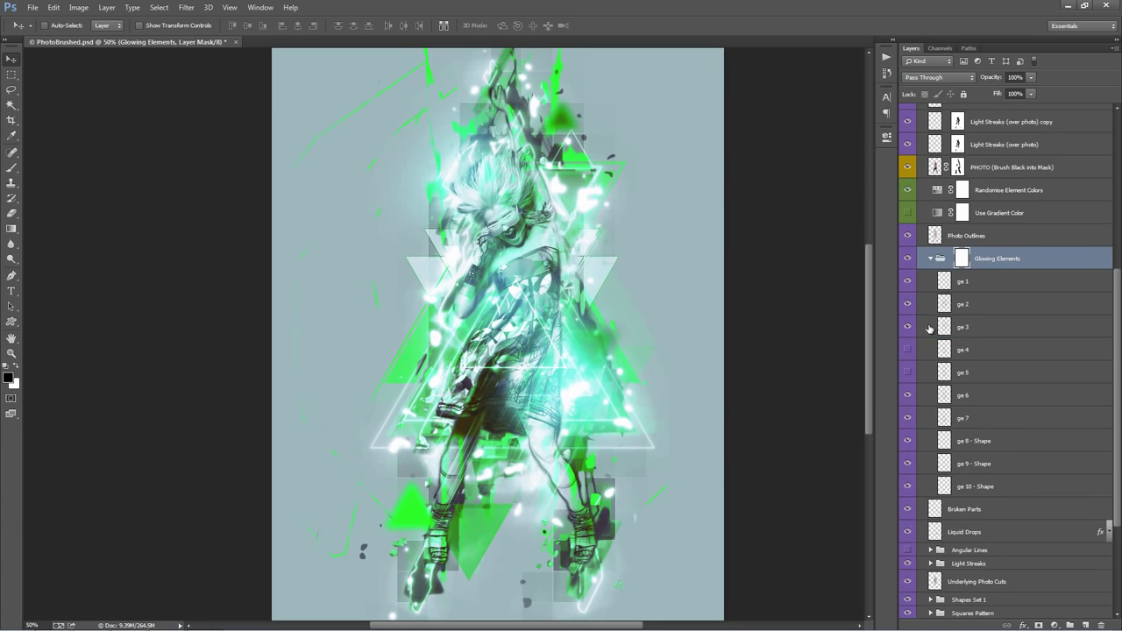
{"action": "left_click", "coordinate": [993, 282]}
{"action": "left_click_drag", "start_coordinate": [907, 280], "coordinate": [907, 477]}
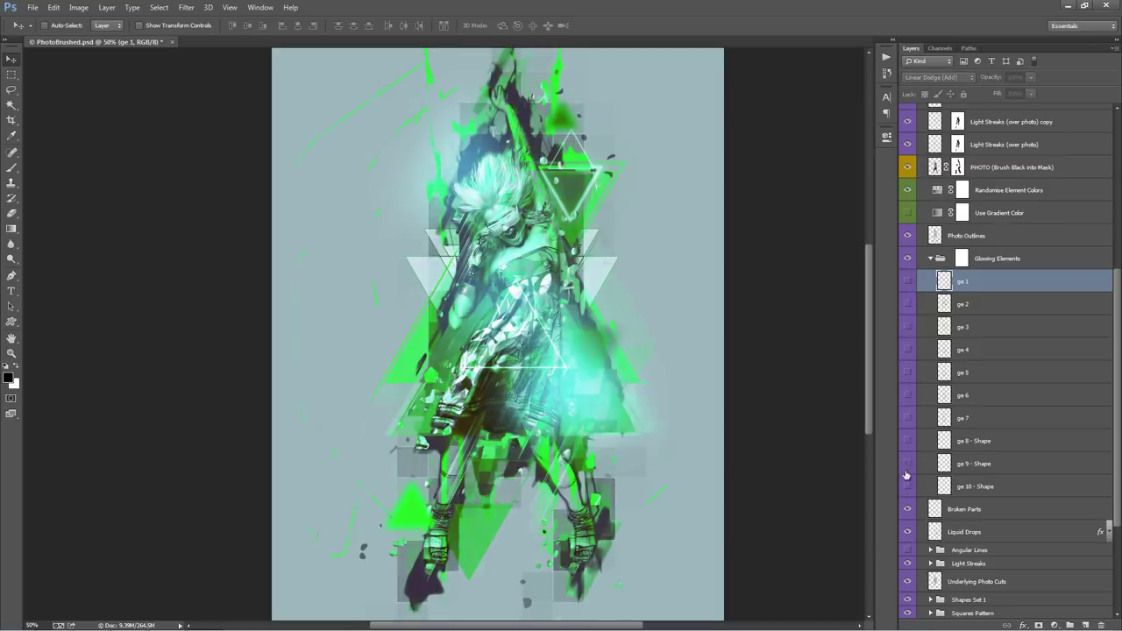
Step: Show the ge 10 - Shape, ge 9 - Shape and ge 8 - Shape layers
{"action": "left_click", "coordinate": [908, 485]}
{"action": "left_click", "coordinate": [908, 464]}
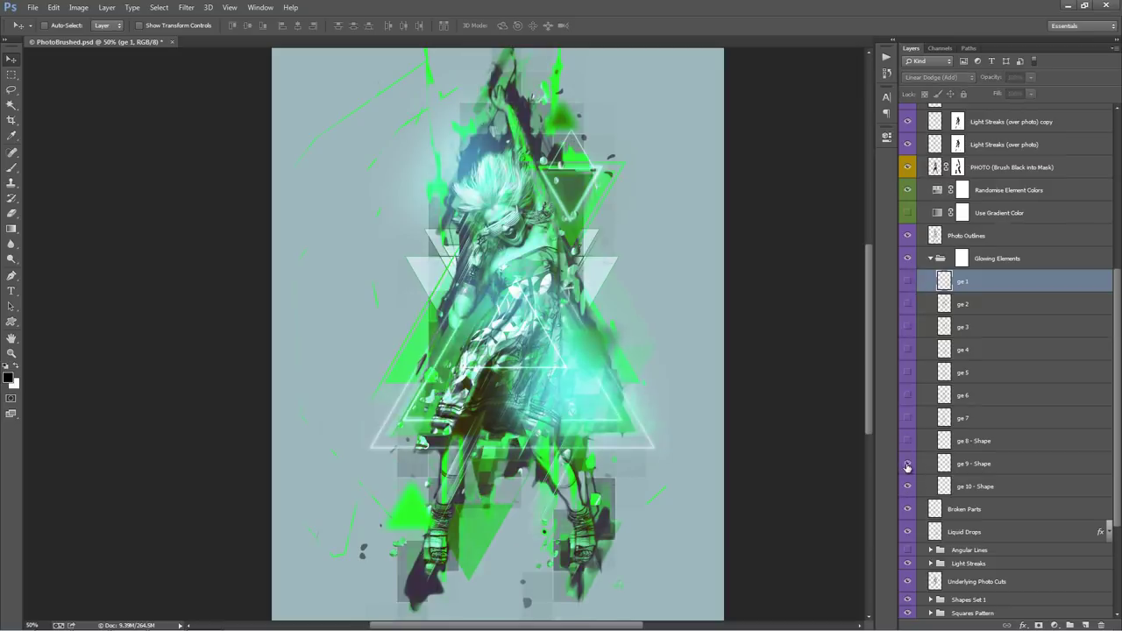
{"action": "left_click", "coordinate": [907, 441]}
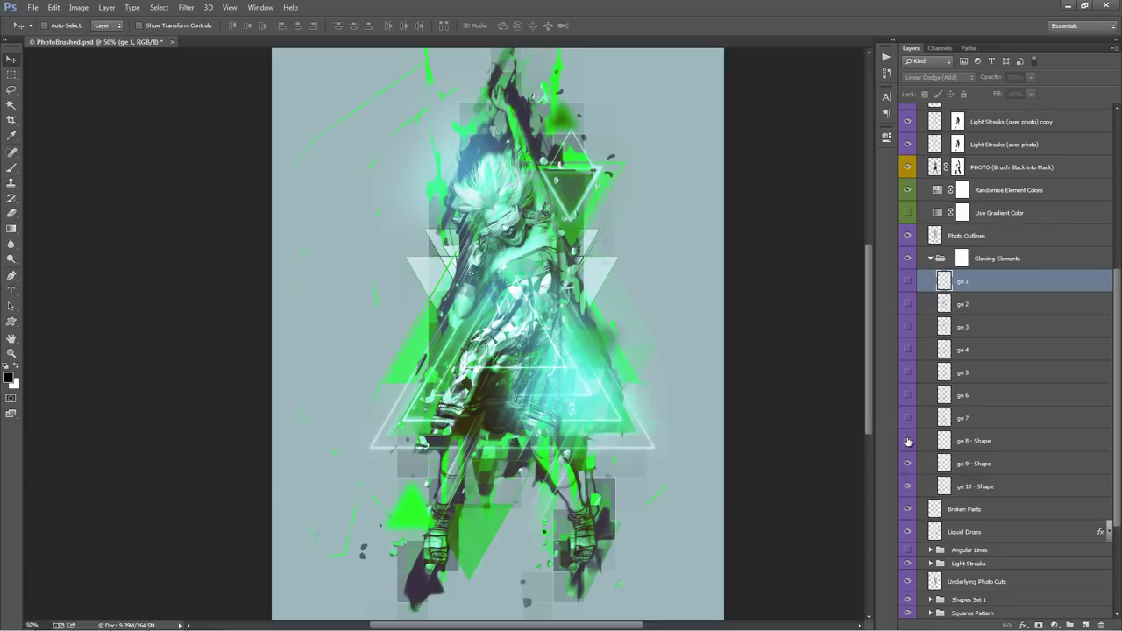
Step: Preview the glow layers from ge 7 up to ge 3 one at a time, leaving each hidden
{"action": "left_click", "coordinate": [906, 418]}
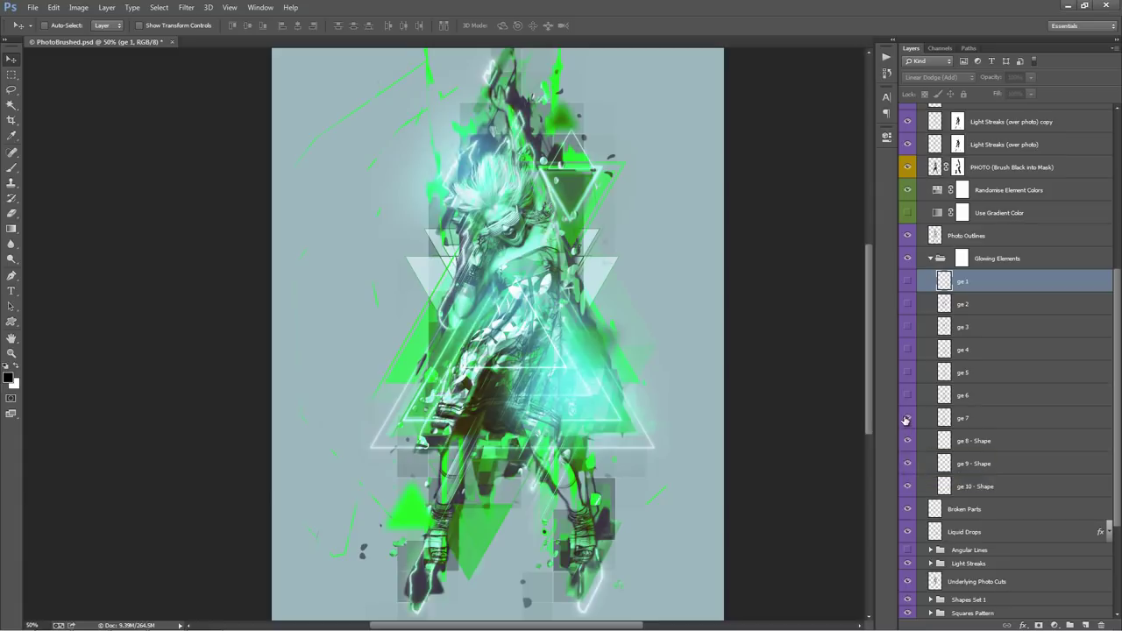
{"action": "left_click", "coordinate": [906, 418]}
{"action": "left_click", "coordinate": [906, 393]}
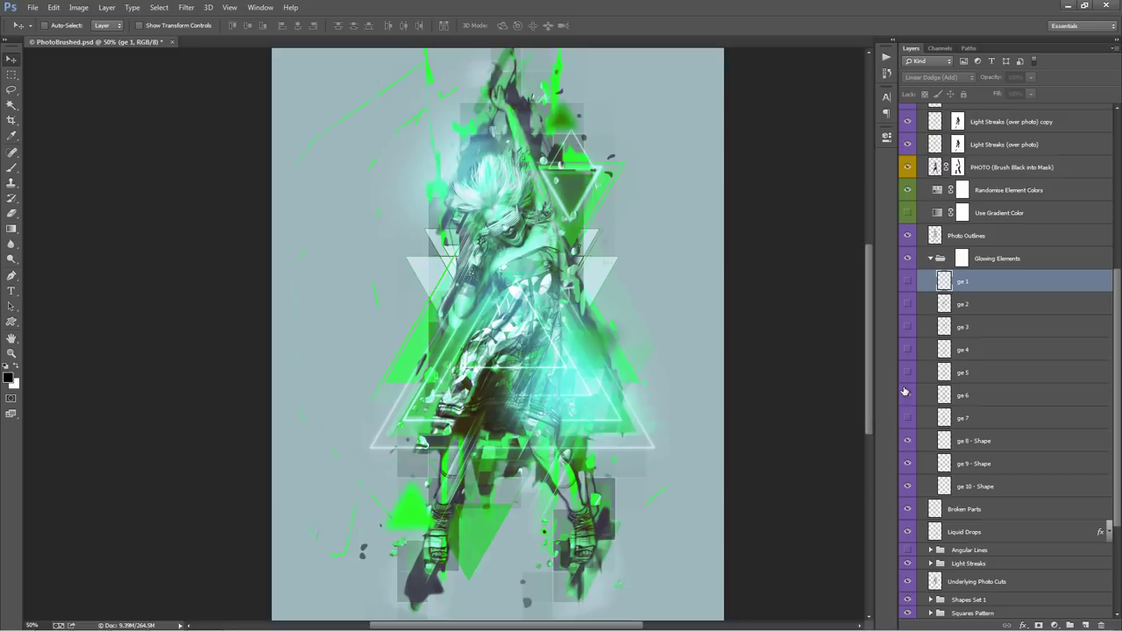
{"action": "left_click", "coordinate": [907, 367]}
{"action": "left_click", "coordinate": [906, 367]}
{"action": "left_click", "coordinate": [909, 349]}
{"action": "left_click", "coordinate": [908, 349]}
{"action": "left_click", "coordinate": [908, 349]}
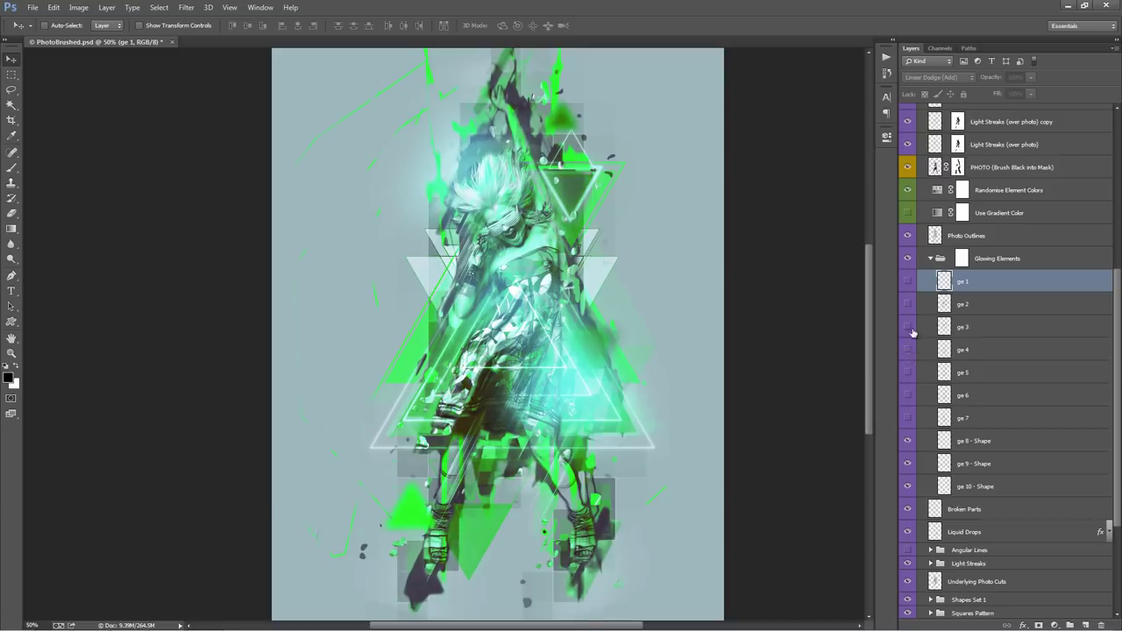
{"action": "left_click", "coordinate": [907, 327]}
{"action": "left_click", "coordinate": [907, 327]}
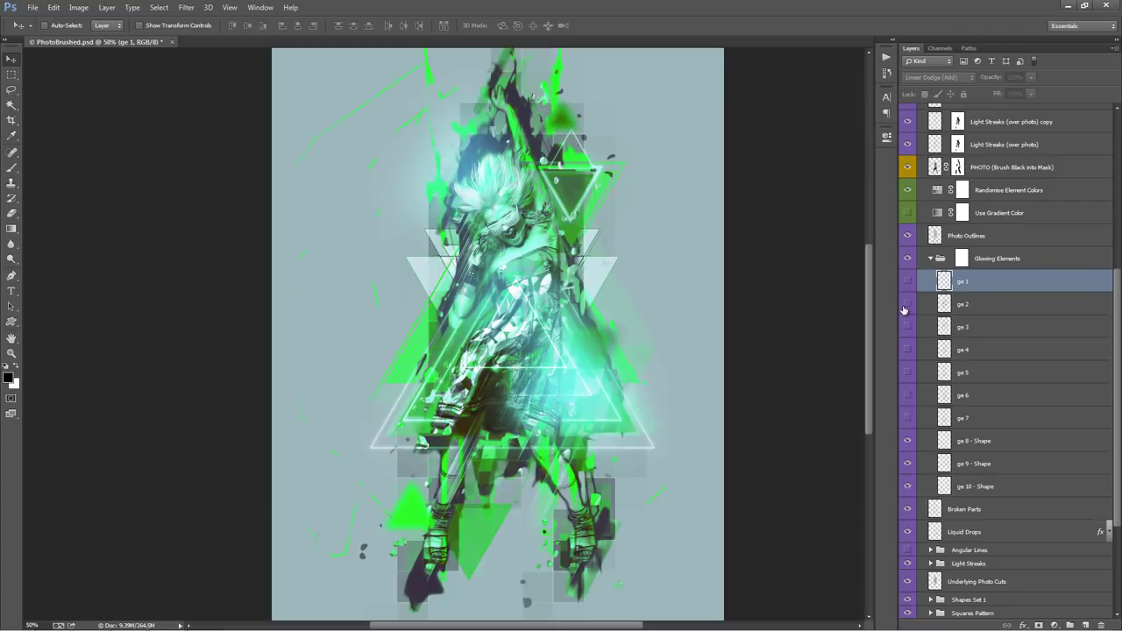
Step: Show the ge 2 layer and reposition its glow around the dancer's head and shoulders
{"action": "left_click", "coordinate": [907, 303]}
{"action": "left_click", "coordinate": [956, 303]}
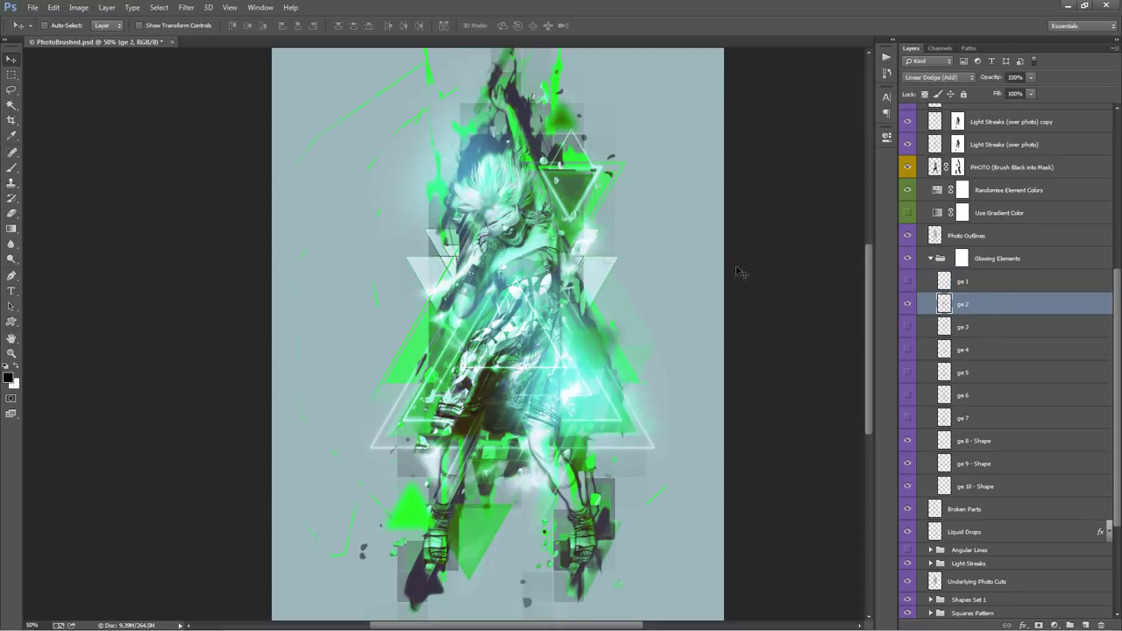
{"action": "mouse_move", "coordinate": [649, 259]}
{"action": "left_mouse_down"}
{"action": "mouse_move", "coordinate": [646, 236]}
{"action": "mouse_move", "coordinate": [651, 256]}
{"action": "left_mouse_up"}
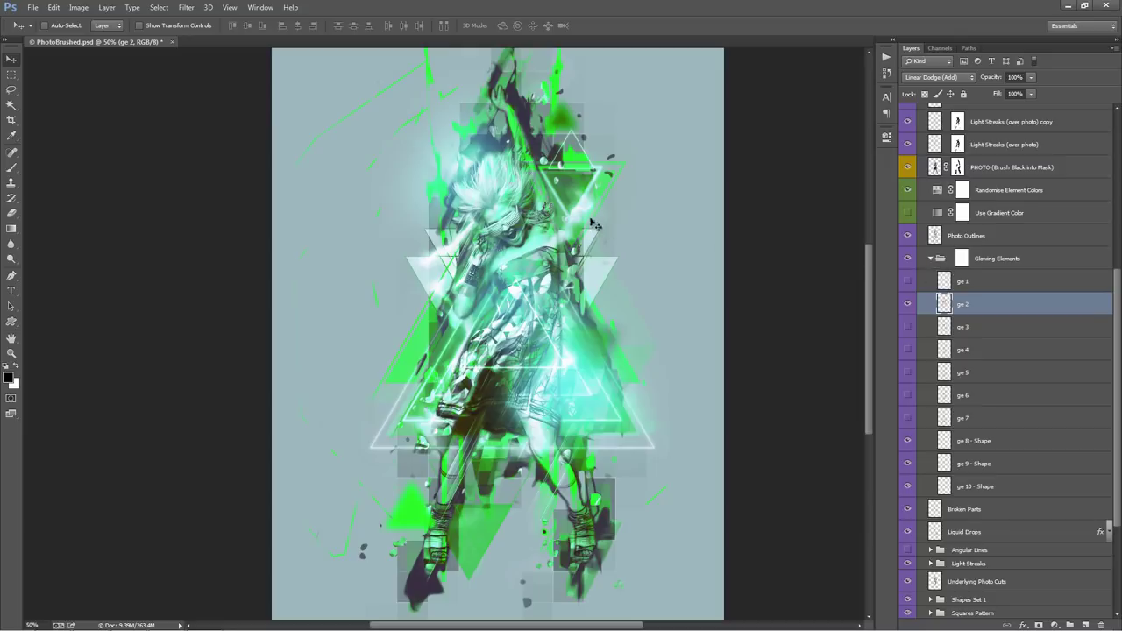
Step: Toggle the Glowing Elements group off and on to compare the reduced set of glows
{"action": "left_click", "coordinate": [1000, 262]}
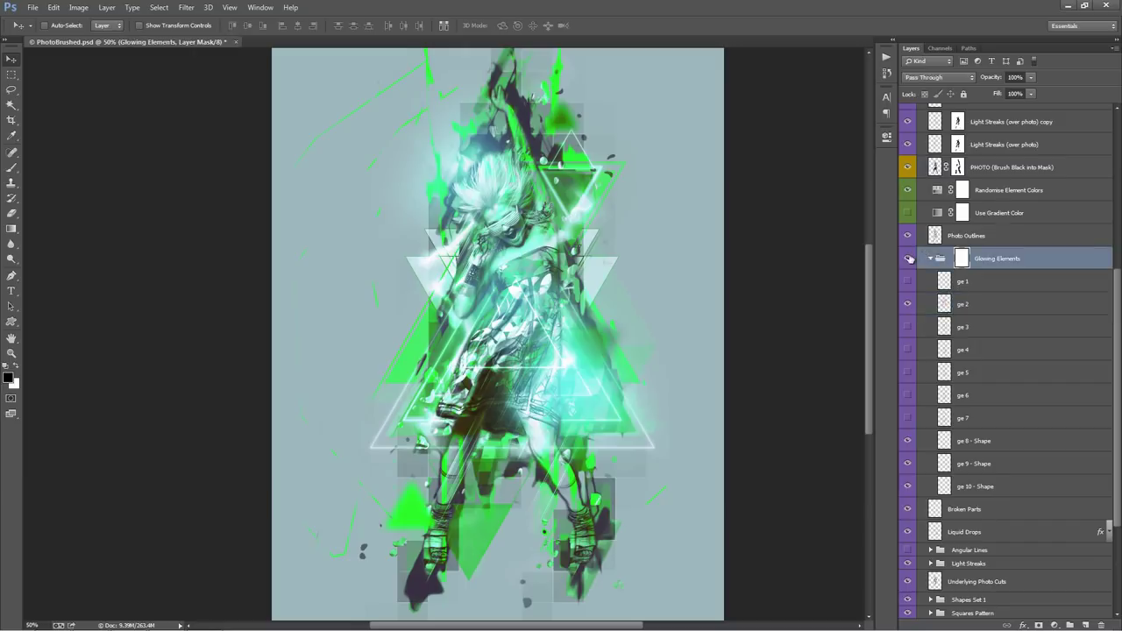
{"action": "left_click", "coordinate": [909, 259]}
{"action": "left_click", "coordinate": [909, 259]}
Step: Duplicate the ge 2 layer and flip the copy horizontally
{"action": "left_click", "coordinate": [993, 304]}
{"action": "key", "text": "ctrl+j"}
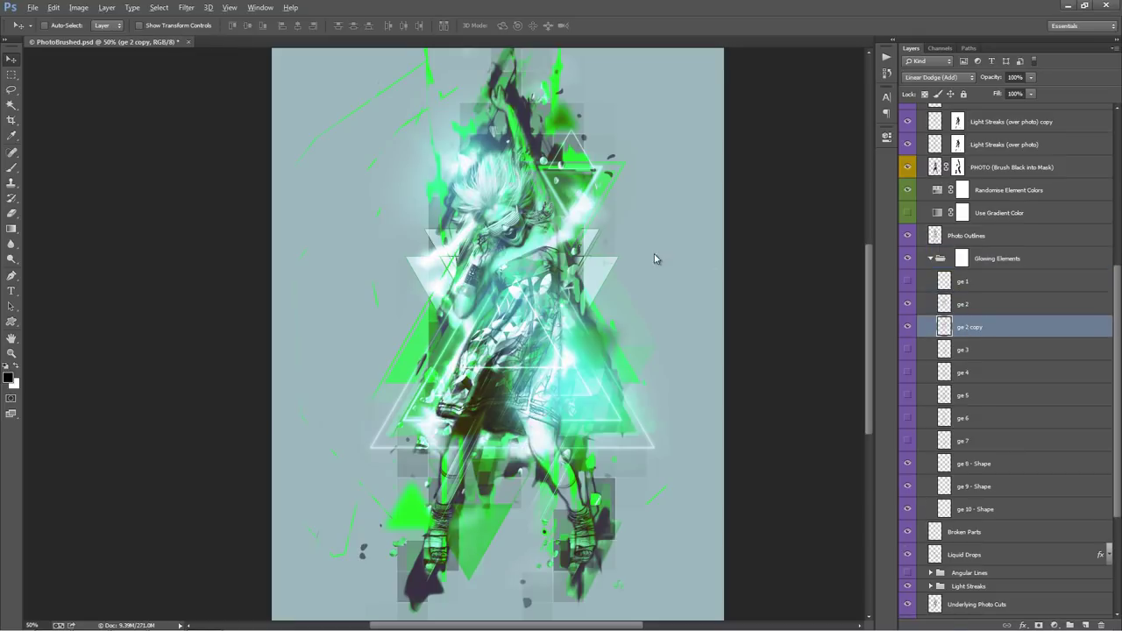
{"action": "key", "text": "alt+e"}
{"action": "key", "text": "a"}
{"action": "key", "text": "h"}
Step: Place the ge 2 copy, flipped vertically, over the dancer's lower legs, and collapse the Glowing Elements group
{"action": "mouse_move", "coordinate": [655, 258]}
{"action": "left_mouse_down"}
{"action": "mouse_move", "coordinate": [631, 231]}
{"action": "mouse_move", "coordinate": [618, 414]}
{"action": "mouse_move", "coordinate": [601, 279]}
{"action": "left_mouse_up"}
{"action": "key", "text": "alt+e"}
{"action": "key", "text": "a"}
{"action": "key", "text": "v"}
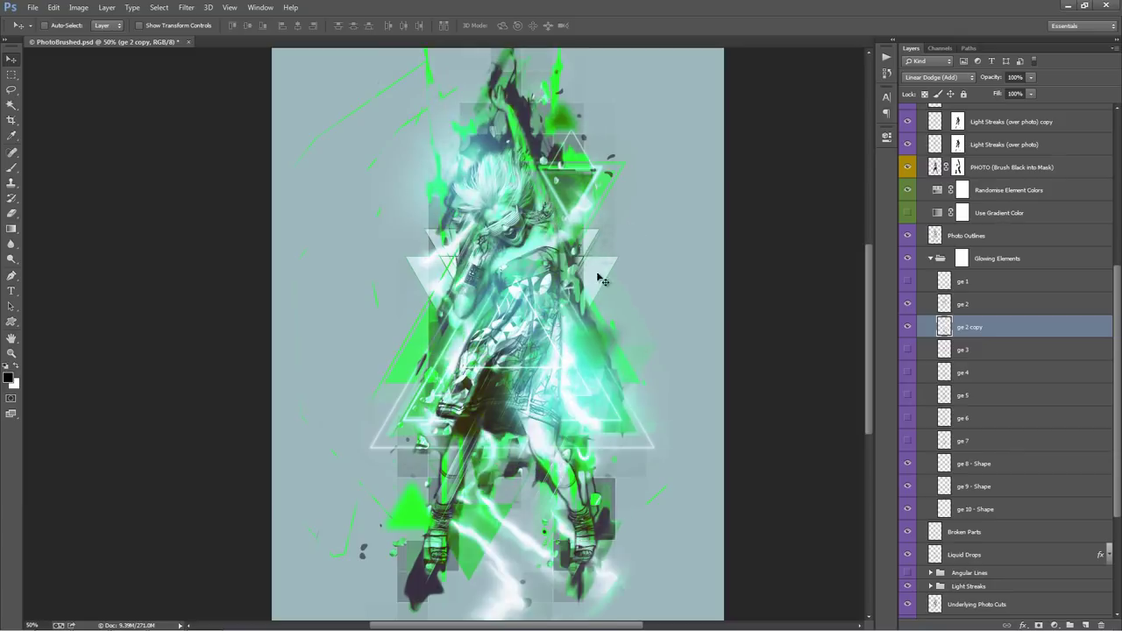
{"action": "left_click", "coordinate": [601, 279]}
{"action": "scroll", "coordinate": [522, 474], "scroll_direction": "down", "scroll_amount": 1}
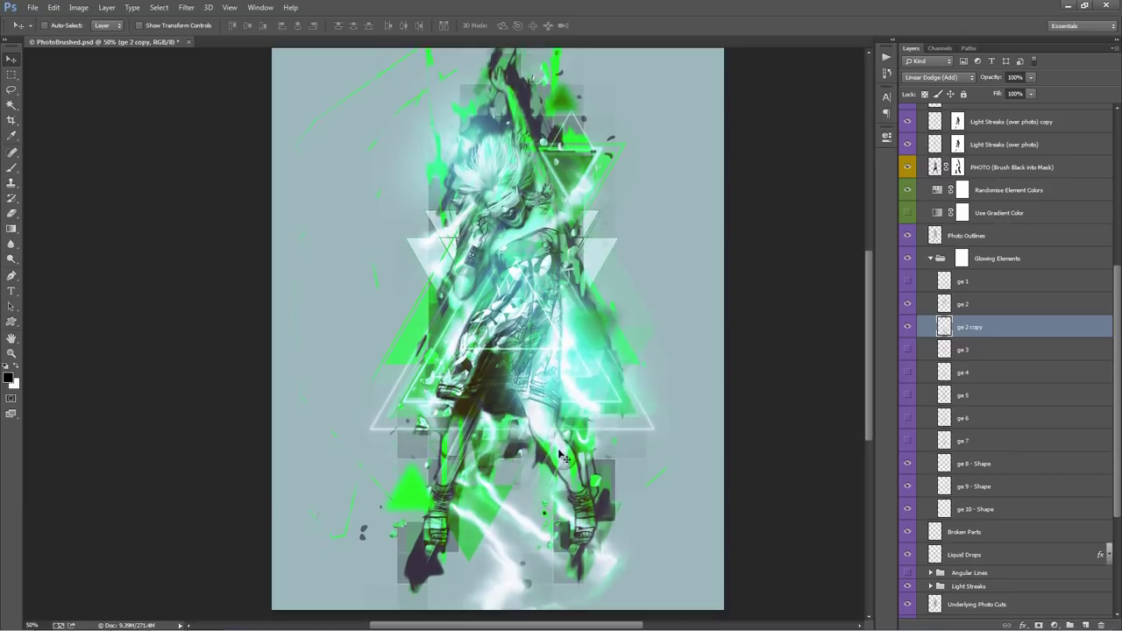
{"action": "left_click", "coordinate": [931, 258]}
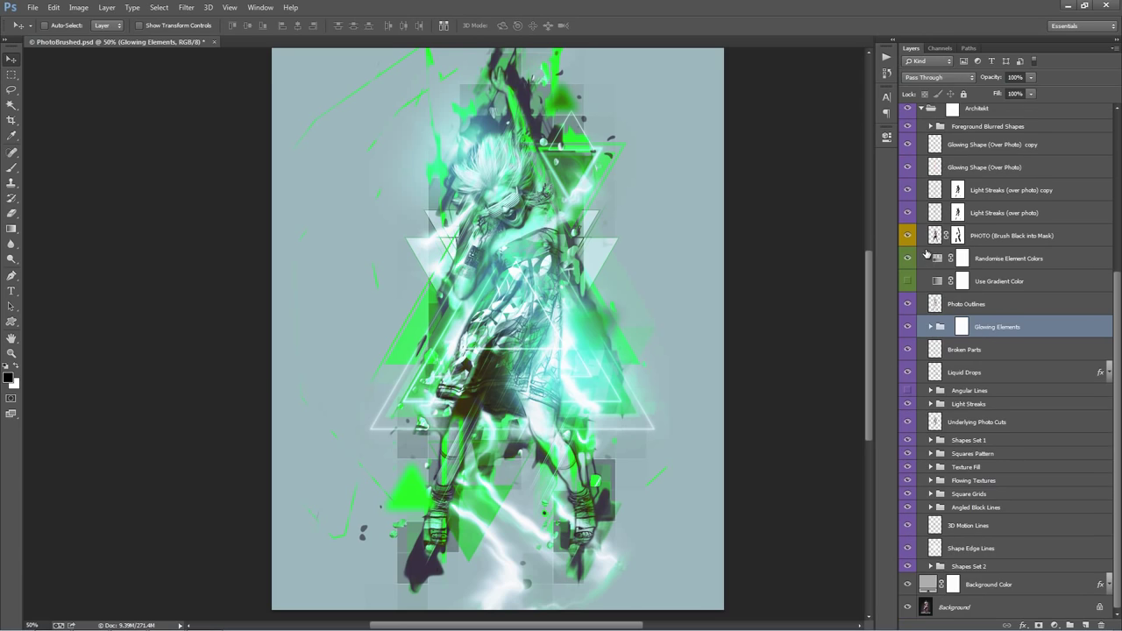
Step: Reposition the Broken Parts fragments around the dancer, and delete the trial duplicate of the layer
{"action": "left_click", "coordinate": [1009, 351]}
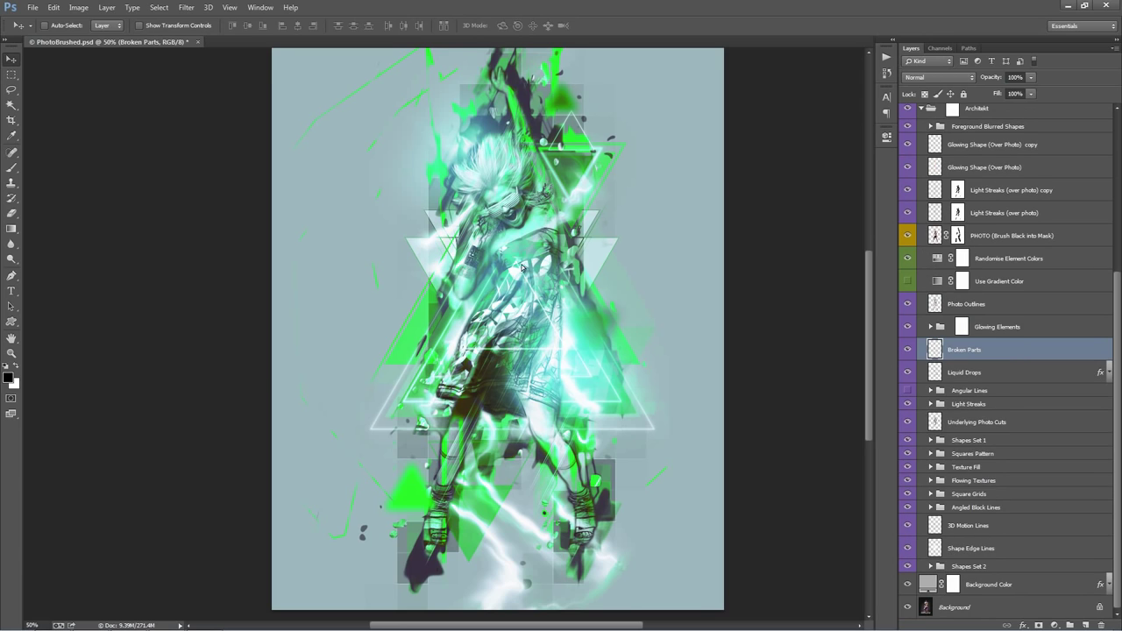
{"action": "left_click_drag", "start_coordinate": [522, 267], "coordinate": [399, 287]}
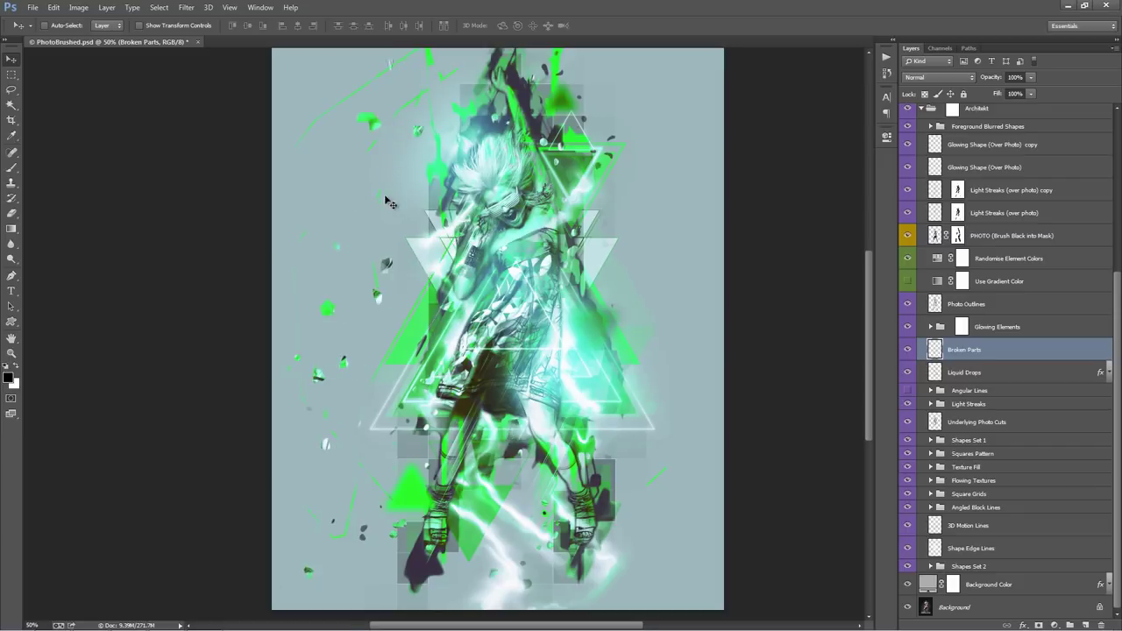
{"action": "key", "text": "ctrl+z"}
{"action": "left_click_drag", "start_coordinate": [583, 263], "coordinate": [552, 235]}
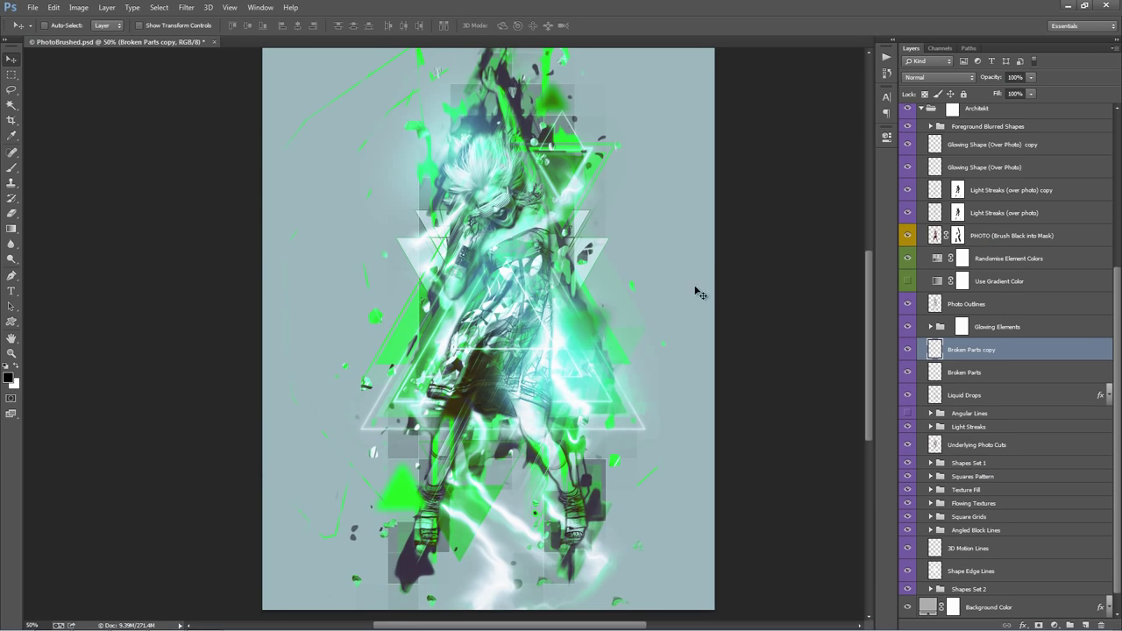
{"action": "key", "text": "Delete"}
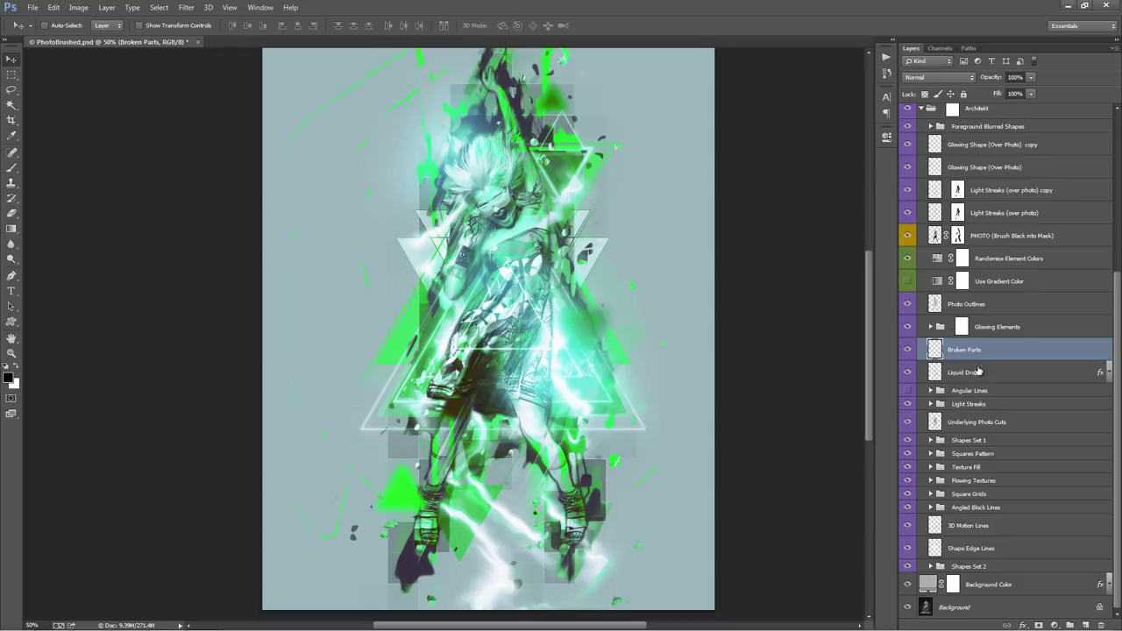
Step: Try moving the Liquid Drops layer outward beside the dancer, and undo the last move
{"action": "left_click", "coordinate": [979, 372]}
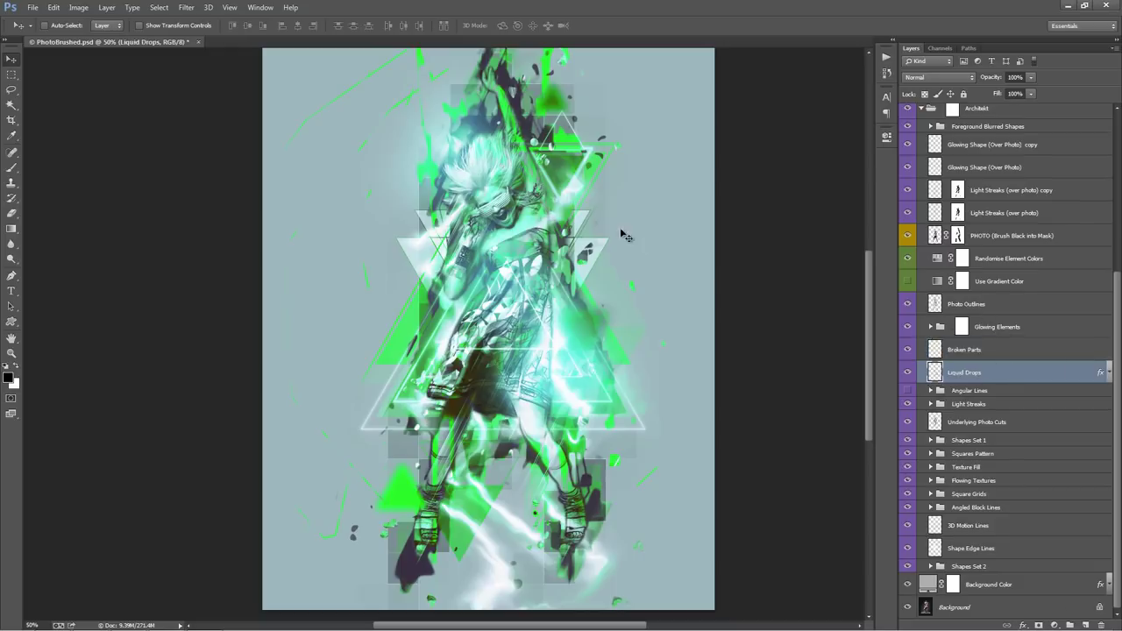
{"action": "left_click_drag", "start_coordinate": [521, 261], "coordinate": [445, 245]}
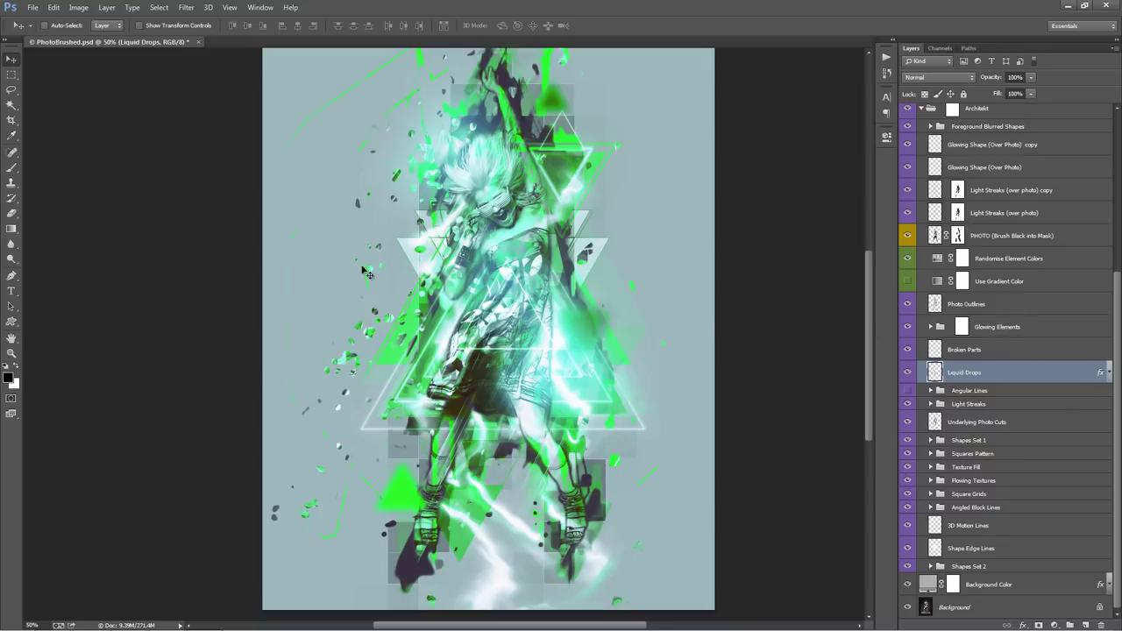
{"action": "scroll", "coordinate": [367, 273], "scroll_direction": "down", "scroll_amount": 1}
{"action": "scroll", "coordinate": [389, 281], "scroll_direction": "up", "scroll_amount": 2}
{"action": "mouse_move", "coordinate": [390, 281]}
{"action": "left_mouse_down"}
{"action": "mouse_move", "coordinate": [371, 263]}
{"action": "mouse_move", "coordinate": [382, 267]}
{"action": "left_mouse_up"}
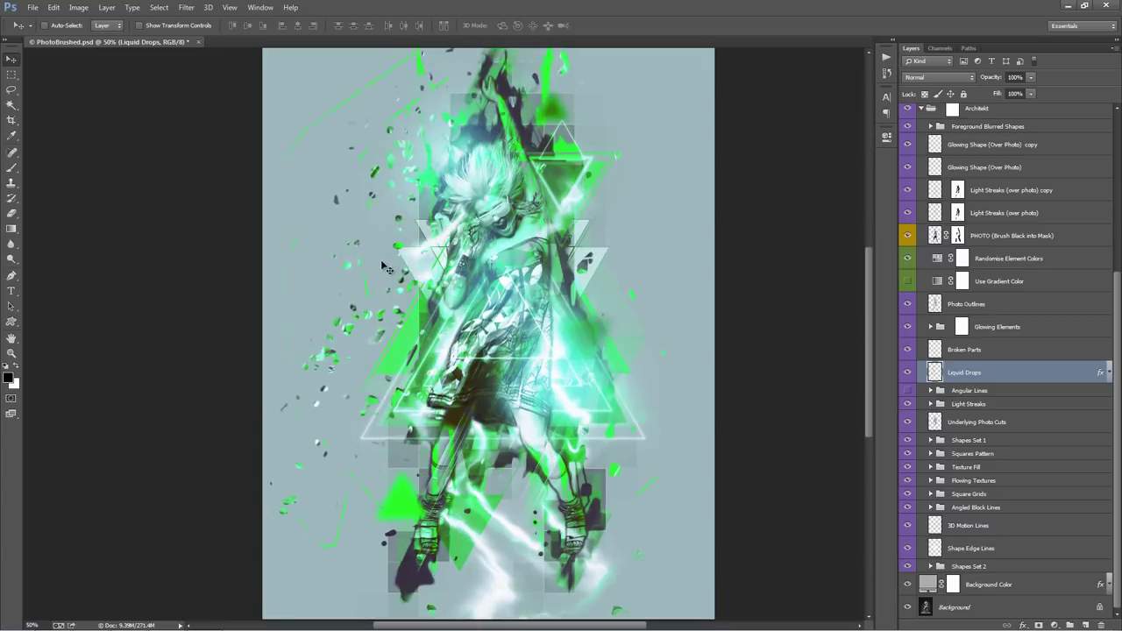
{"action": "key", "text": "ctrl+z"}
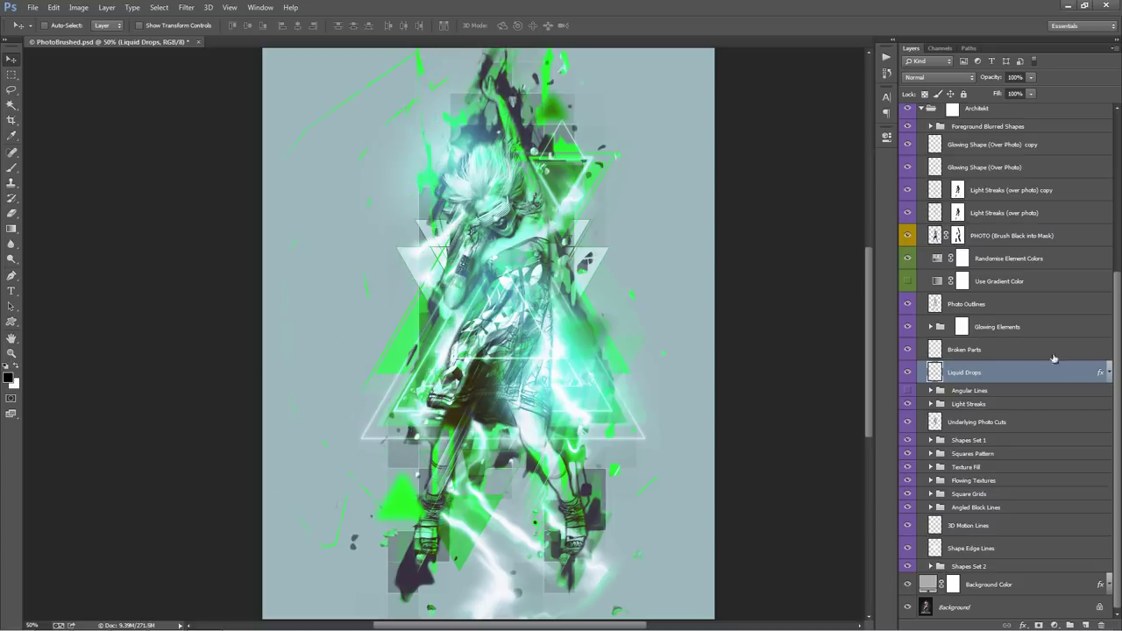
Step: Reposition the Liquid Drops layer around the dancer with all layer effects shown, and hide all effects again
{"action": "right_click", "coordinate": [1102, 372]}
{"action": "left_click", "coordinate": [1013, 349]}
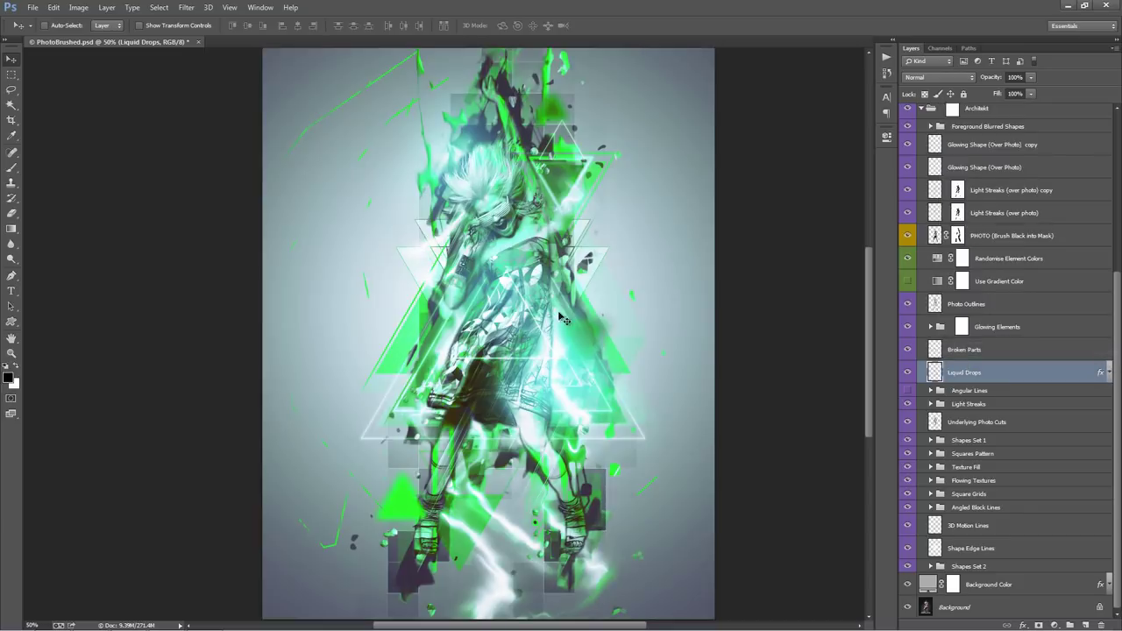
{"action": "left_click_drag", "start_coordinate": [503, 296], "coordinate": [449, 281]}
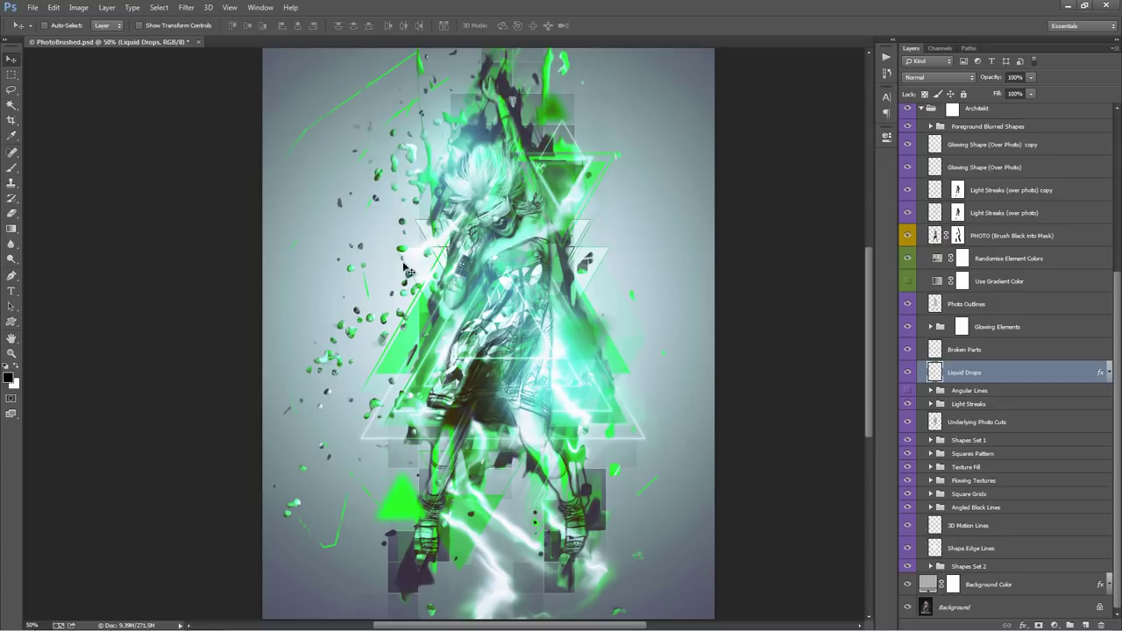
{"action": "left_click_drag", "start_coordinate": [472, 292], "coordinate": [579, 298]}
{"action": "right_click", "coordinate": [1103, 372]}
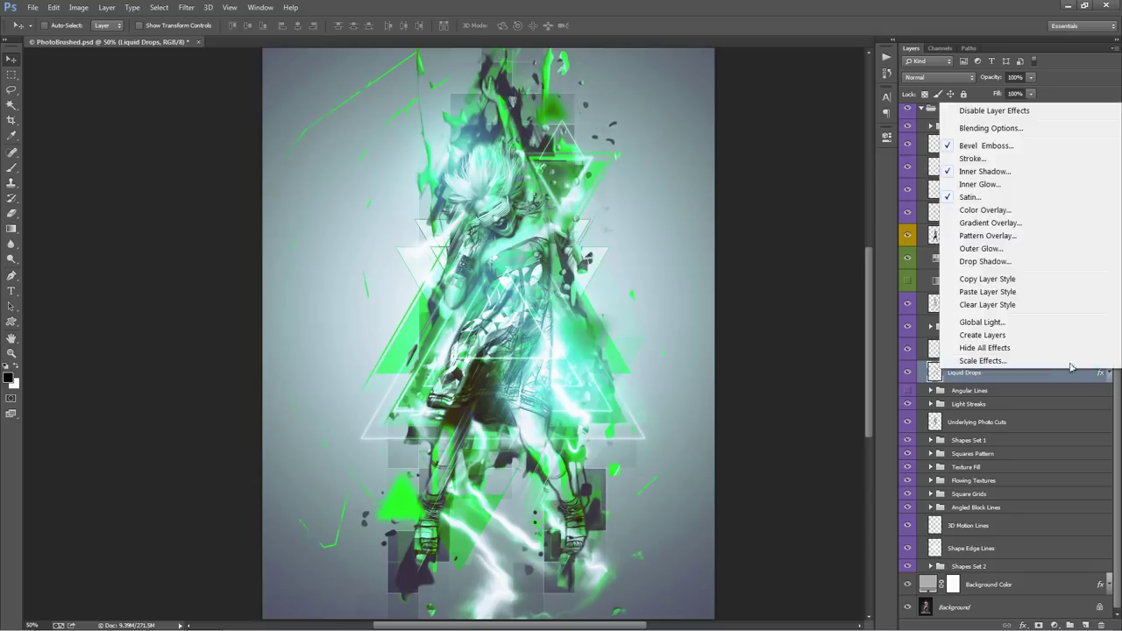
{"action": "left_click", "coordinate": [1027, 349]}
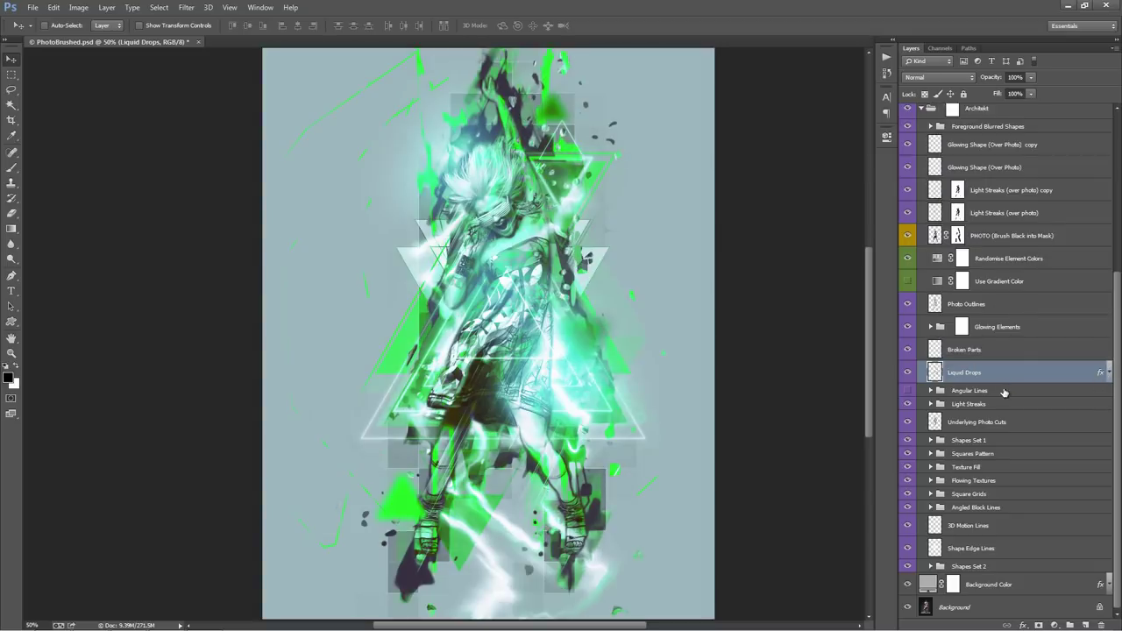
Step: Show the Angular Lines group to preview its Angular Lines 1 and Angular Lines 2 layers, and hide the group again
{"action": "left_click", "coordinate": [1005, 391]}
{"action": "left_click", "coordinate": [907, 391]}
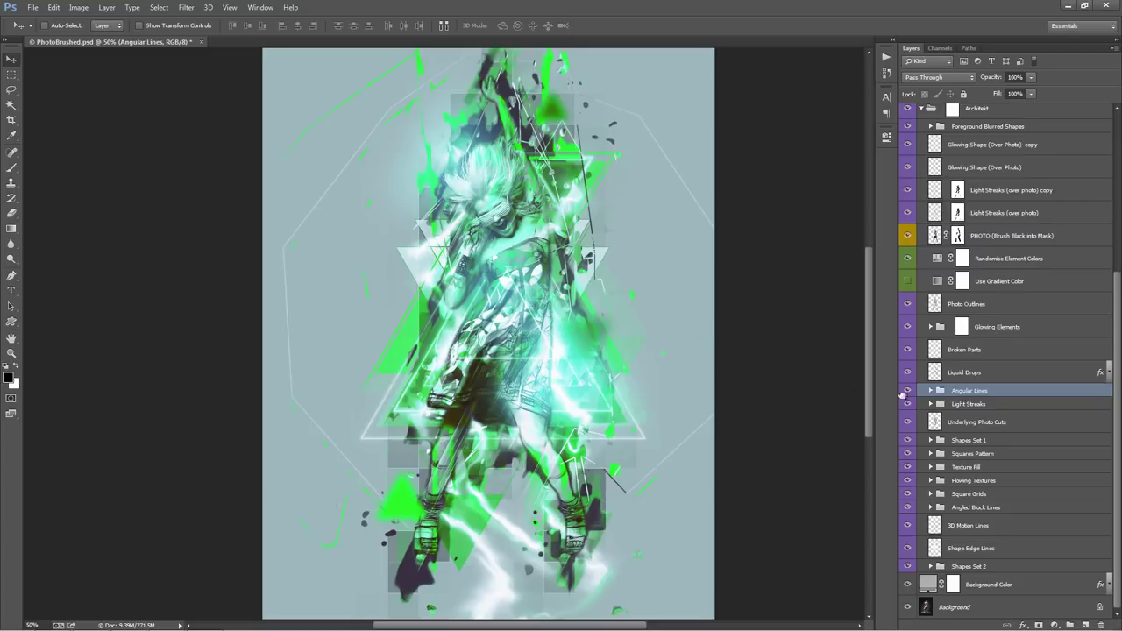
{"action": "left_click", "coordinate": [931, 393]}
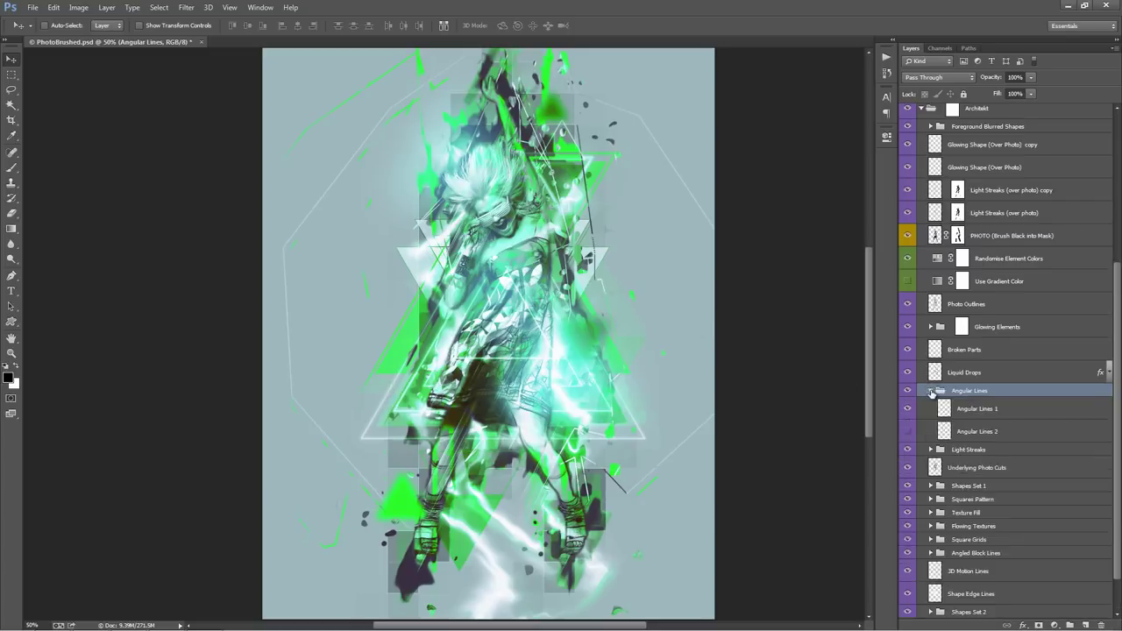
{"action": "left_click", "coordinate": [907, 432]}
{"action": "left_click", "coordinate": [907, 432]}
{"action": "left_click", "coordinate": [969, 409]}
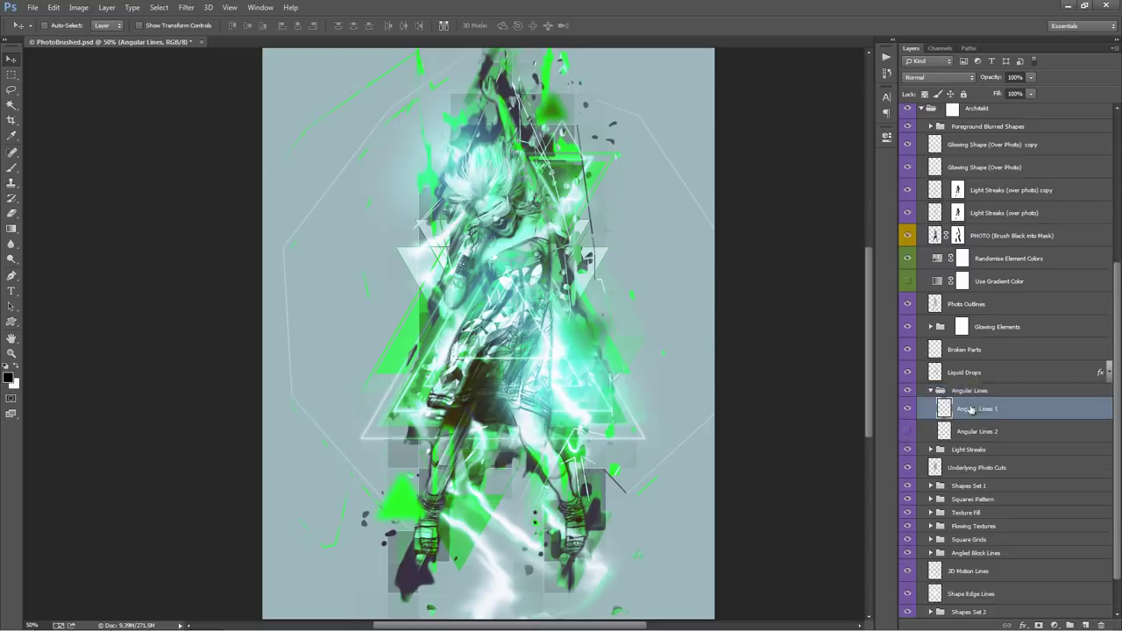
{"action": "left_click", "coordinate": [933, 391]}
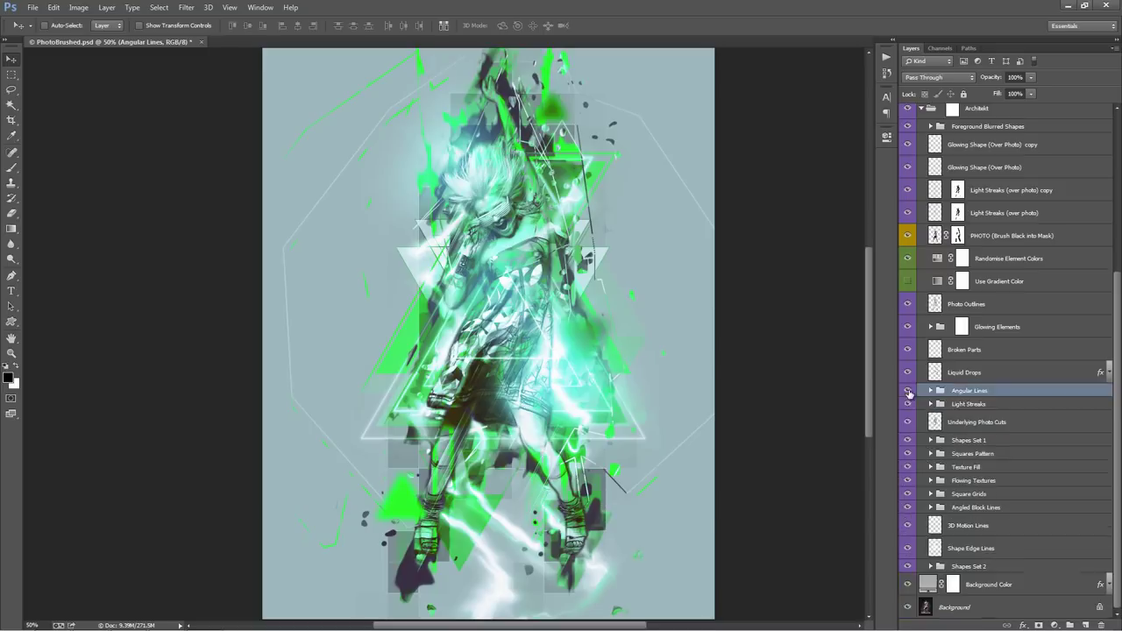
{"action": "left_click", "coordinate": [908, 391]}
Step: Reposition the Light Streaks group slightly around the dancer, and delete a trial duplicate of the group
{"action": "left_click", "coordinate": [964, 403]}
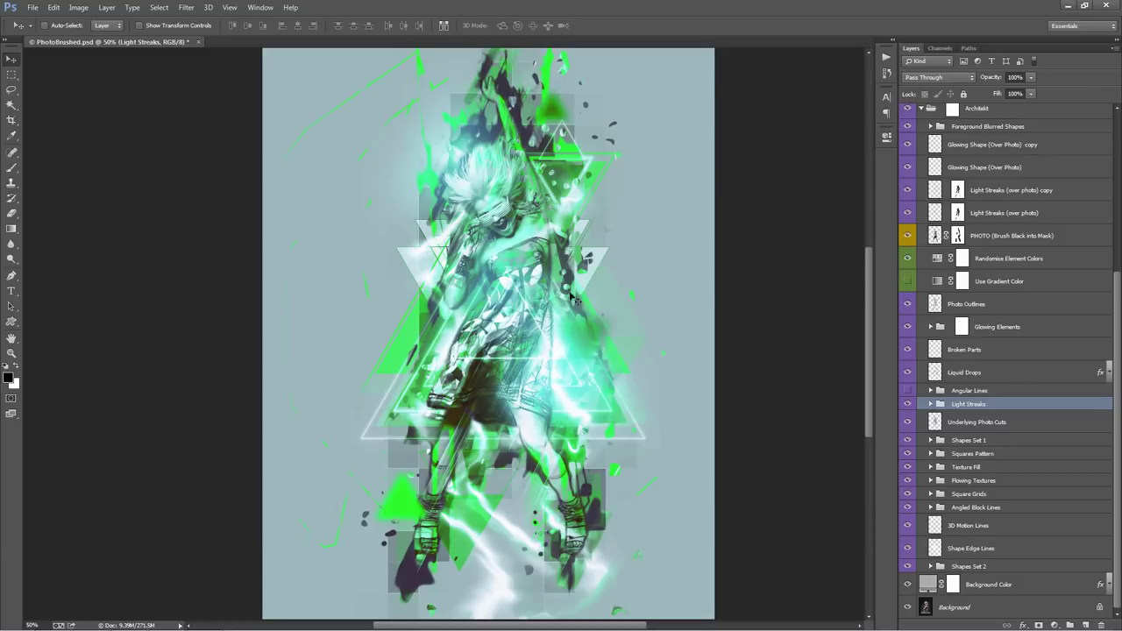
{"action": "mouse_move", "coordinate": [583, 279]}
{"action": "left_mouse_down"}
{"action": "mouse_move", "coordinate": [628, 199]}
{"action": "mouse_move", "coordinate": [545, 285]}
{"action": "mouse_move", "coordinate": [551, 273]}
{"action": "mouse_move", "coordinate": [565, 296]}
{"action": "mouse_move", "coordinate": [630, 279]}
{"action": "mouse_move", "coordinate": [658, 211]}
{"action": "mouse_move", "coordinate": [592, 283]}
{"action": "mouse_move", "coordinate": [579, 271]}
{"action": "left_mouse_up"}
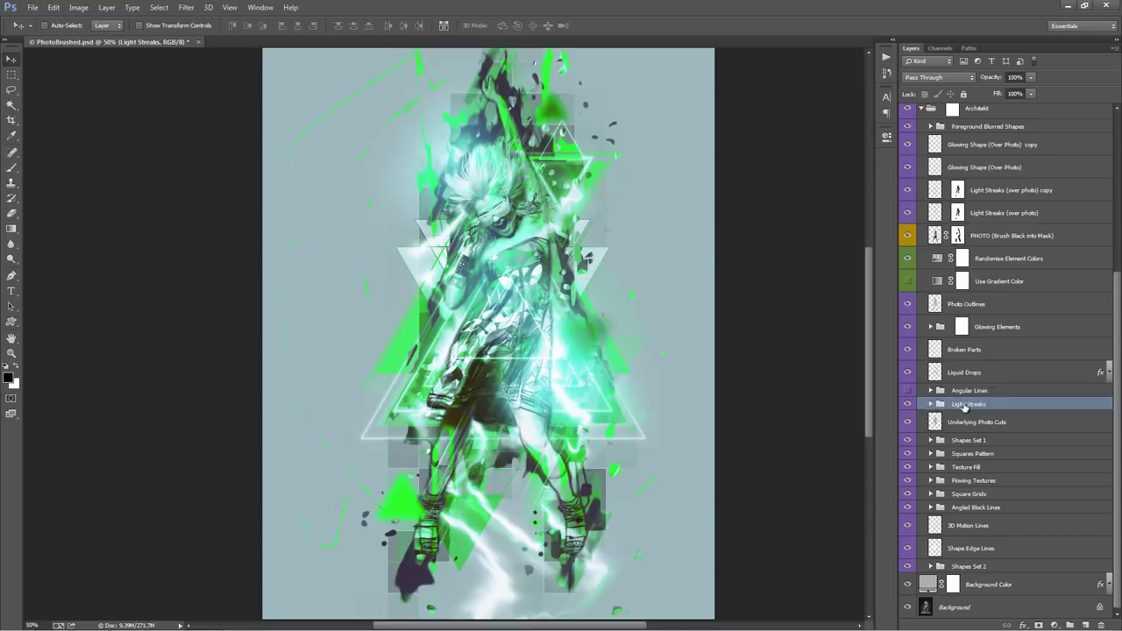
{"action": "key", "text": "ctrl+j"}
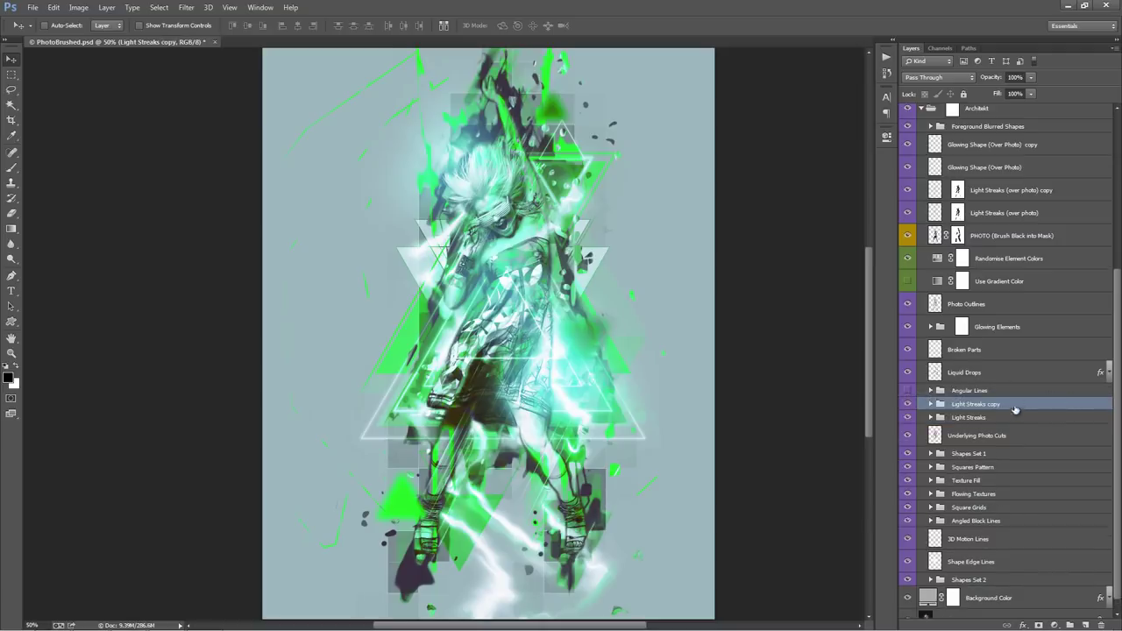
{"action": "key", "text": "Delete"}
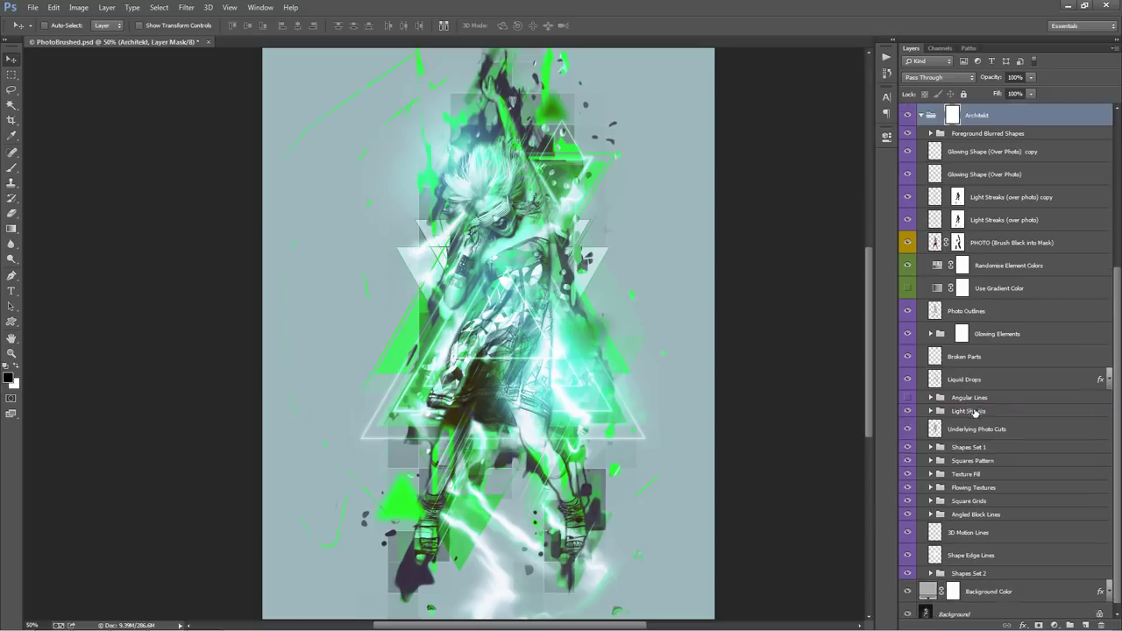
Step: Try moving the Underlying Photo Cuts layer up and to the right of the figure, and undo the move
{"action": "left_click", "coordinate": [983, 424]}
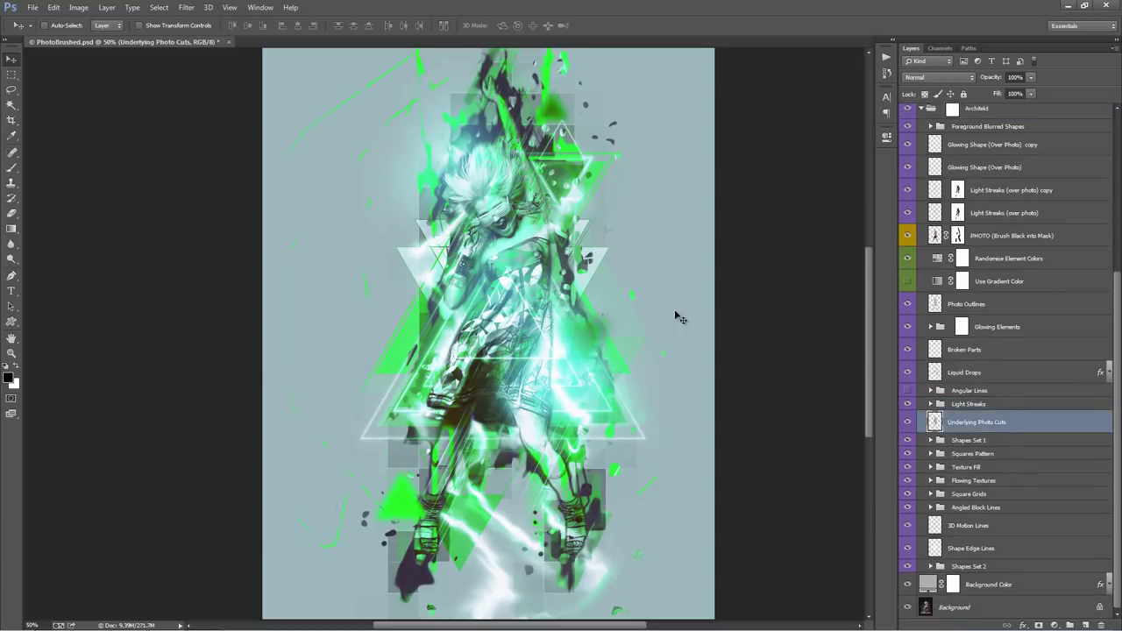
{"action": "left_click_drag", "start_coordinate": [567, 262], "coordinate": [689, 220]}
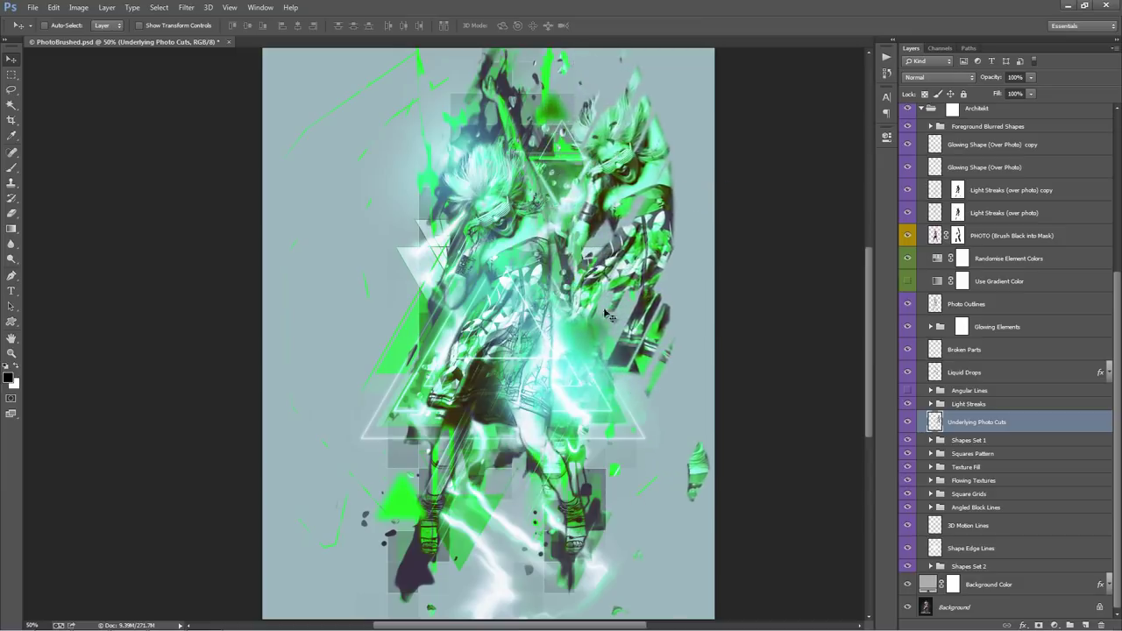
{"action": "key", "text": "ctrl+z"}
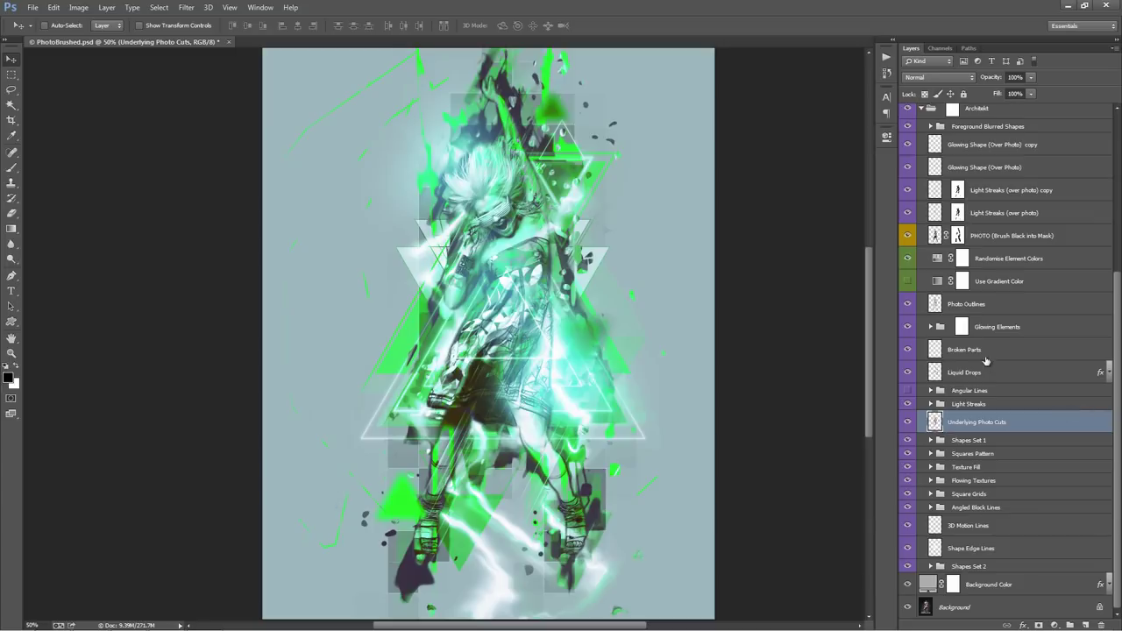
Step: Try moving the whole Shapes Set 1 group up and to the left of the figure, and undo the move
{"action": "left_click", "coordinate": [991, 441]}
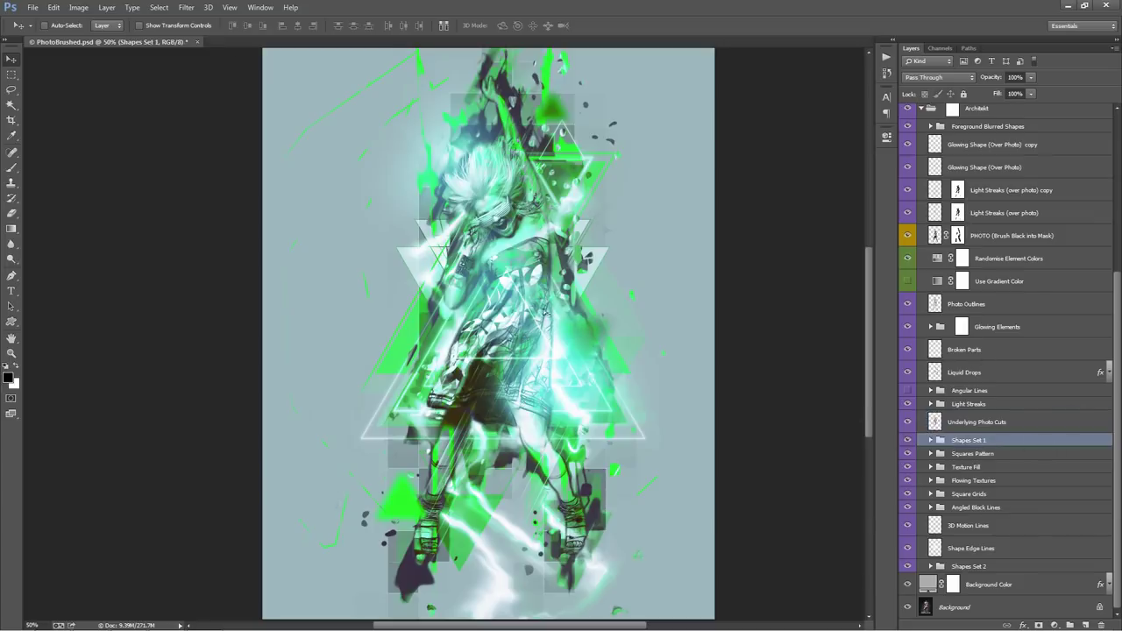
{"action": "left_click_drag", "start_coordinate": [544, 312], "coordinate": [372, 263]}
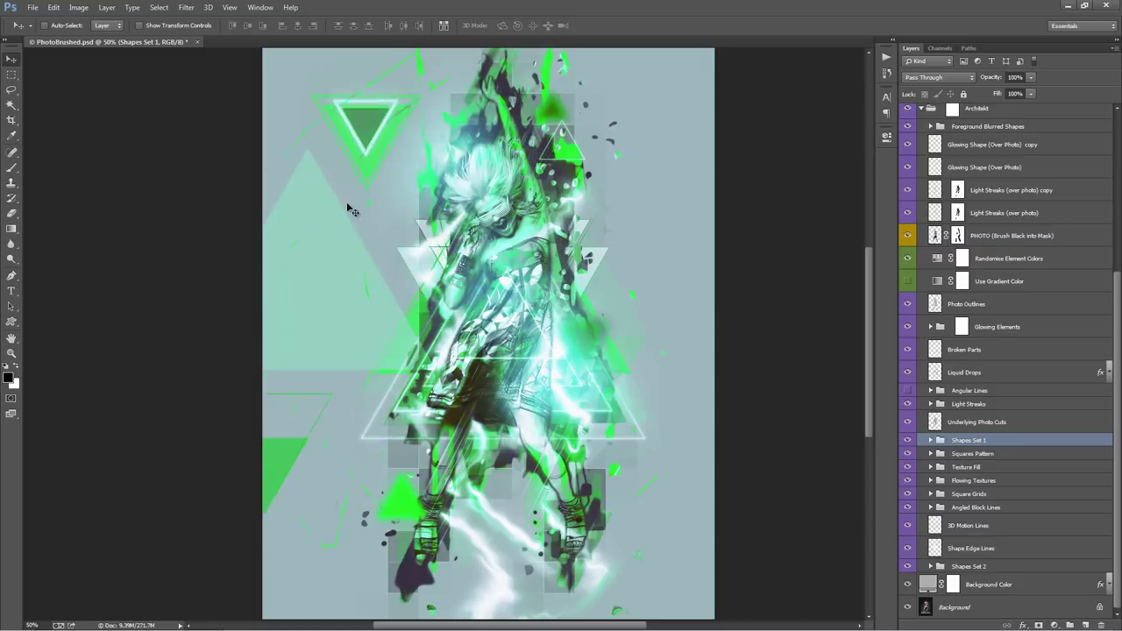
{"action": "key", "text": "ctrl+z"}
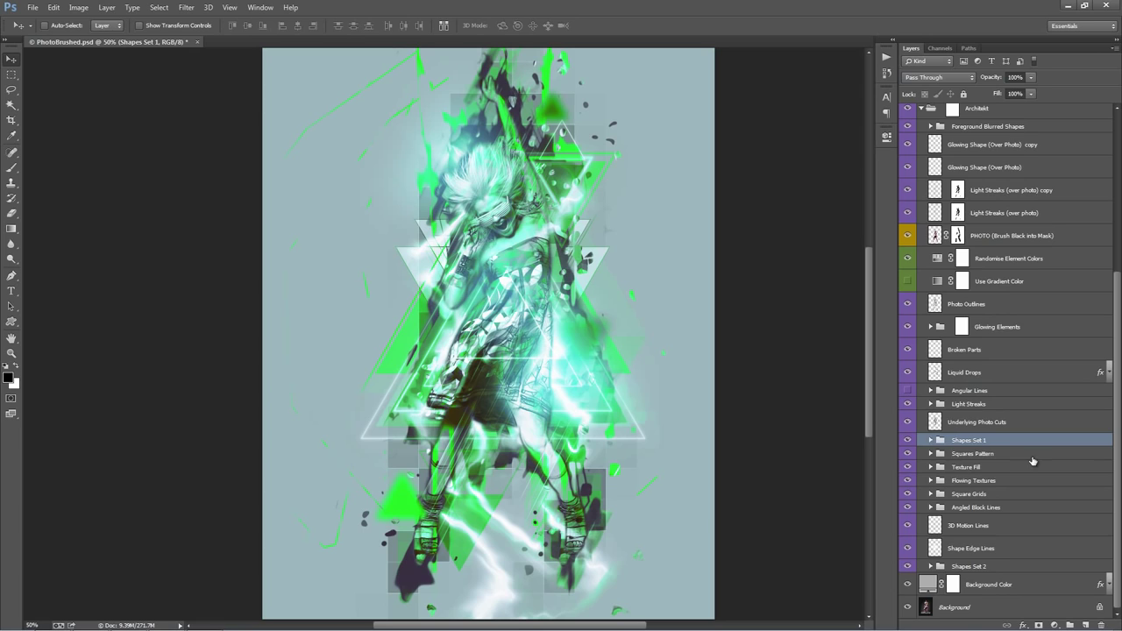
Step: Expand the Shapes Set 1 group and try moving its ss 1 layer slightly to the right, undoing the move
{"action": "left_click", "coordinate": [932, 441]}
{"action": "scroll", "coordinate": [1009, 369], "scroll_direction": "down", "scroll_amount": 5}
{"action": "left_click", "coordinate": [964, 275]}
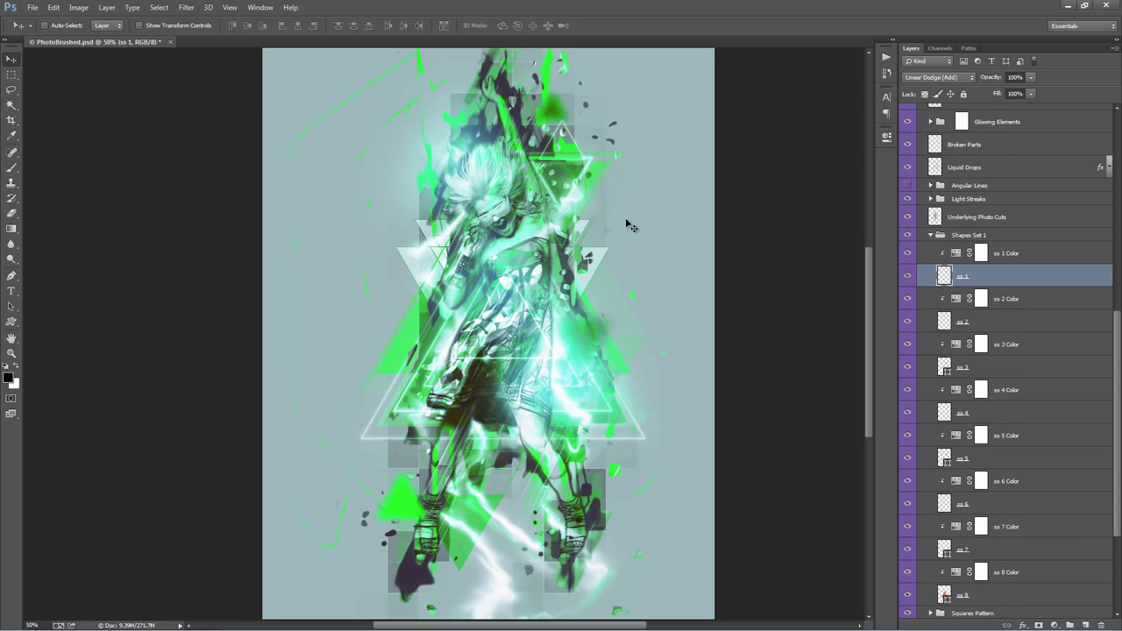
{"action": "left_click_drag", "start_coordinate": [628, 226], "coordinate": [667, 229]}
{"action": "key", "text": "ctrl+z"}
Step: Try moving the ss 2, ss 3 and ss 4 shapes one by one away from the figure, undoing each move, and collapse Shapes Set 1
{"action": "left_click", "coordinate": [1045, 324]}
{"action": "left_click_drag", "start_coordinate": [570, 249], "coordinate": [425, 153]}
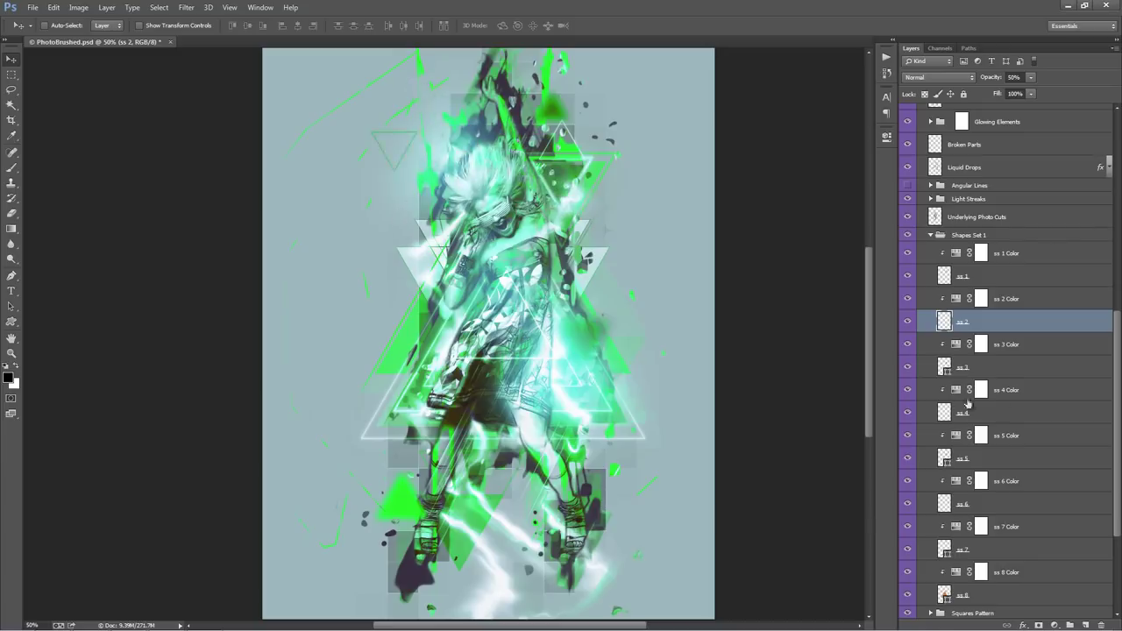
{"action": "left_click", "coordinate": [996, 367]}
{"action": "left_click_drag", "start_coordinate": [583, 300], "coordinate": [630, 320]}
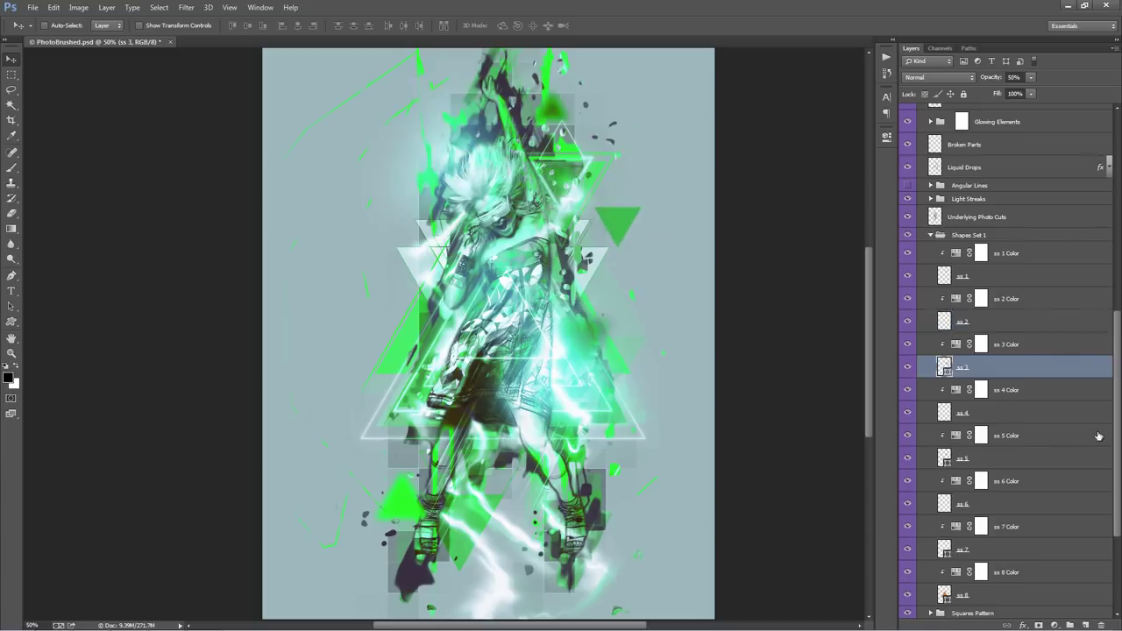
{"action": "left_click", "coordinate": [1033, 414]}
{"action": "left_click_drag", "start_coordinate": [631, 263], "coordinate": [745, 406]}
{"action": "left_click_drag", "start_coordinate": [745, 406], "coordinate": [691, 425]}
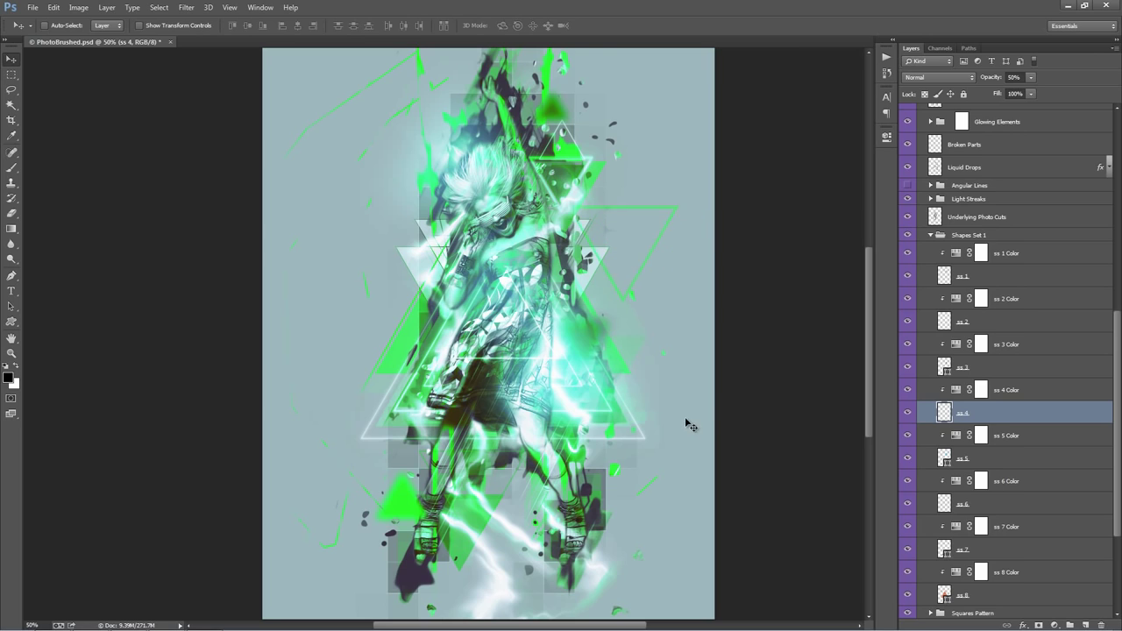
{"action": "scroll", "coordinate": [983, 389], "scroll_direction": "down", "scroll_amount": 3}
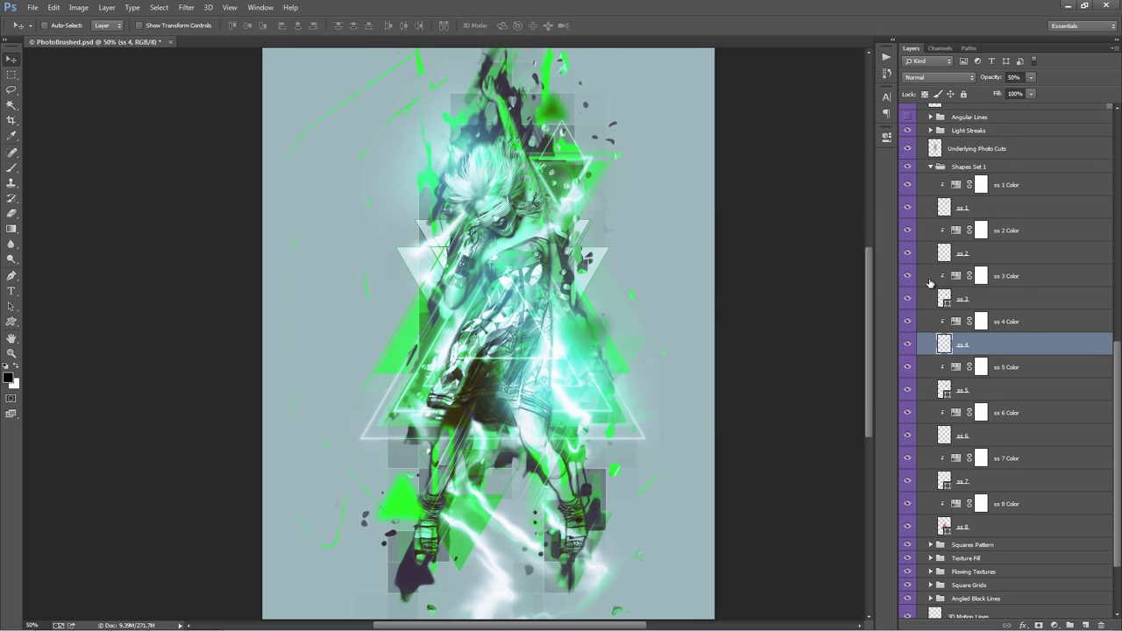
{"action": "left_click", "coordinate": [930, 166]}
{"action": "left_click", "coordinate": [925, 169]}
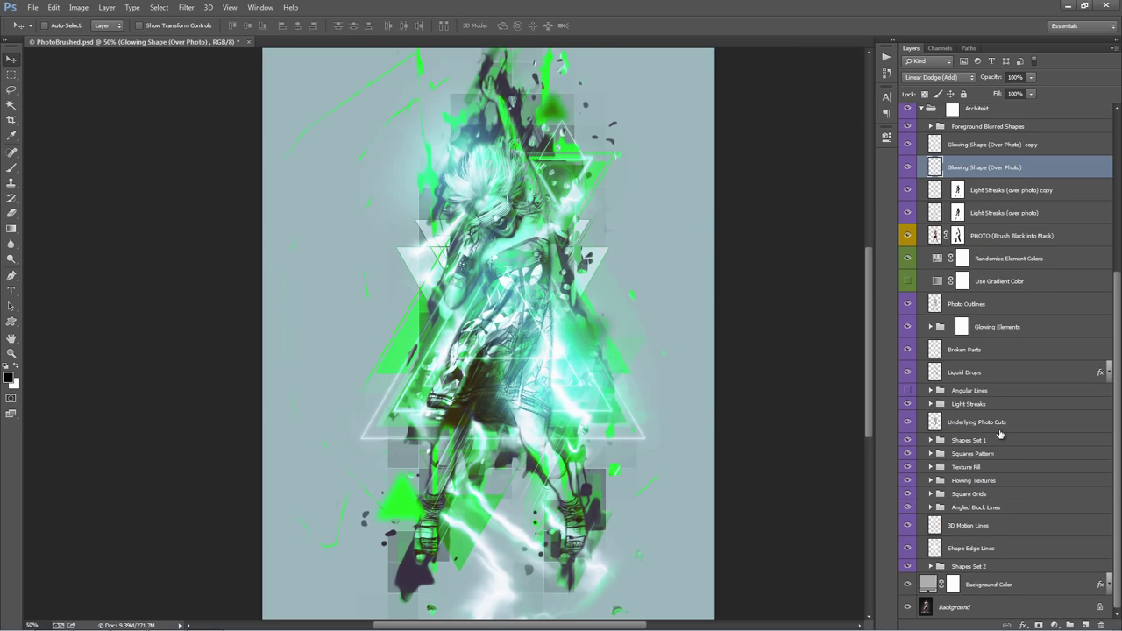
Step: Try moving the Squares Pattern group up and to the left of the figure, and undo the move
{"action": "left_click", "coordinate": [997, 455]}
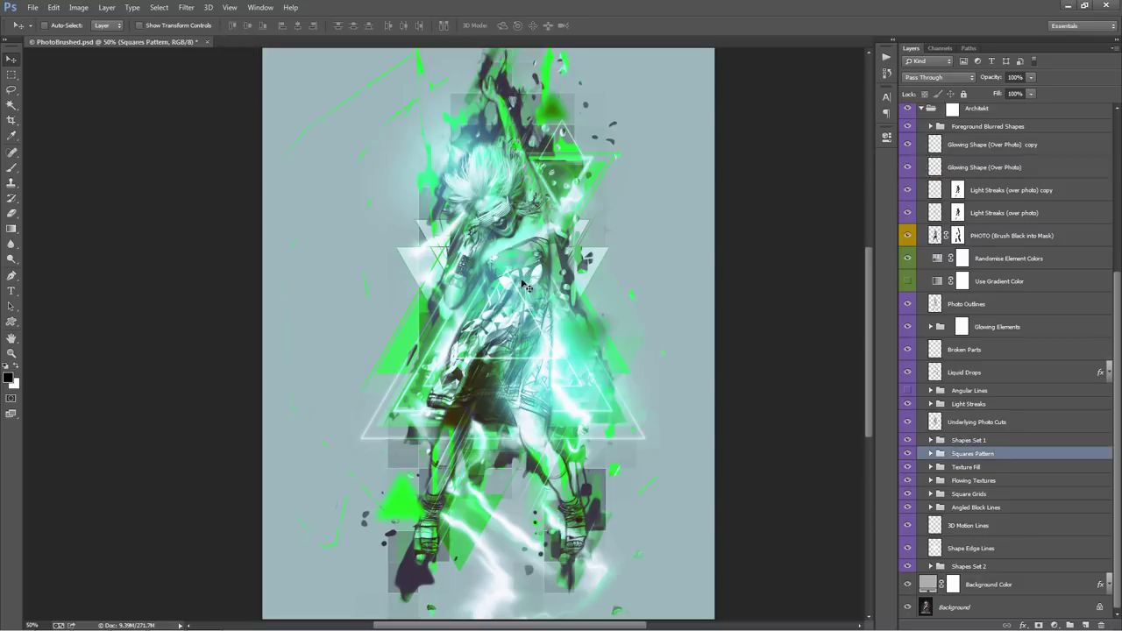
{"action": "left_click_drag", "start_coordinate": [521, 282], "coordinate": [365, 219]}
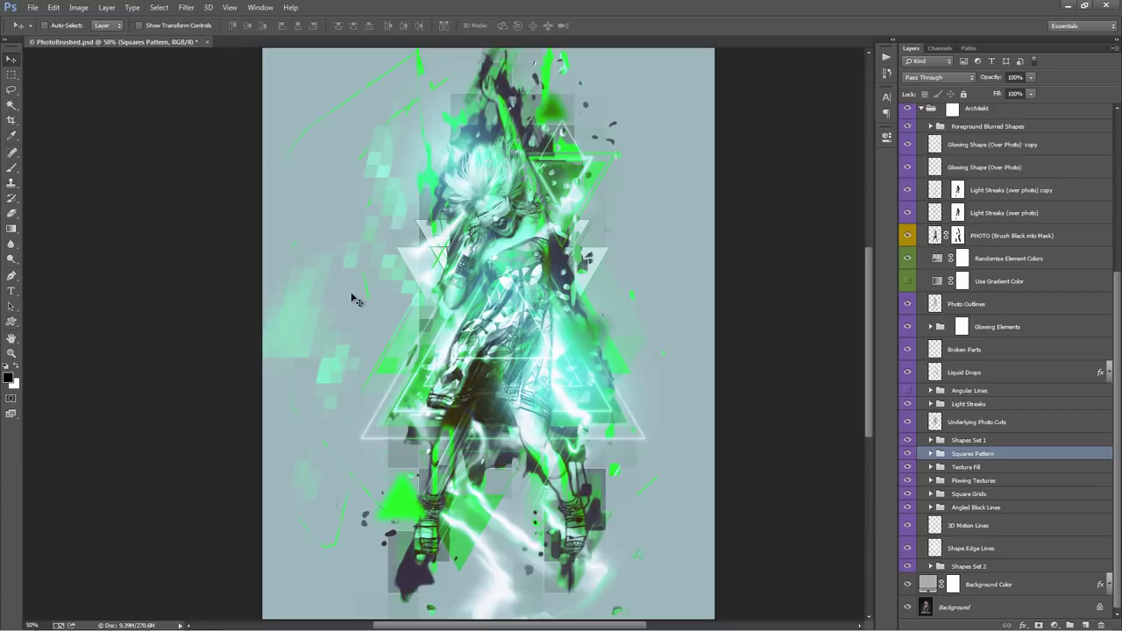
{"action": "key", "text": "ctrl+z"}
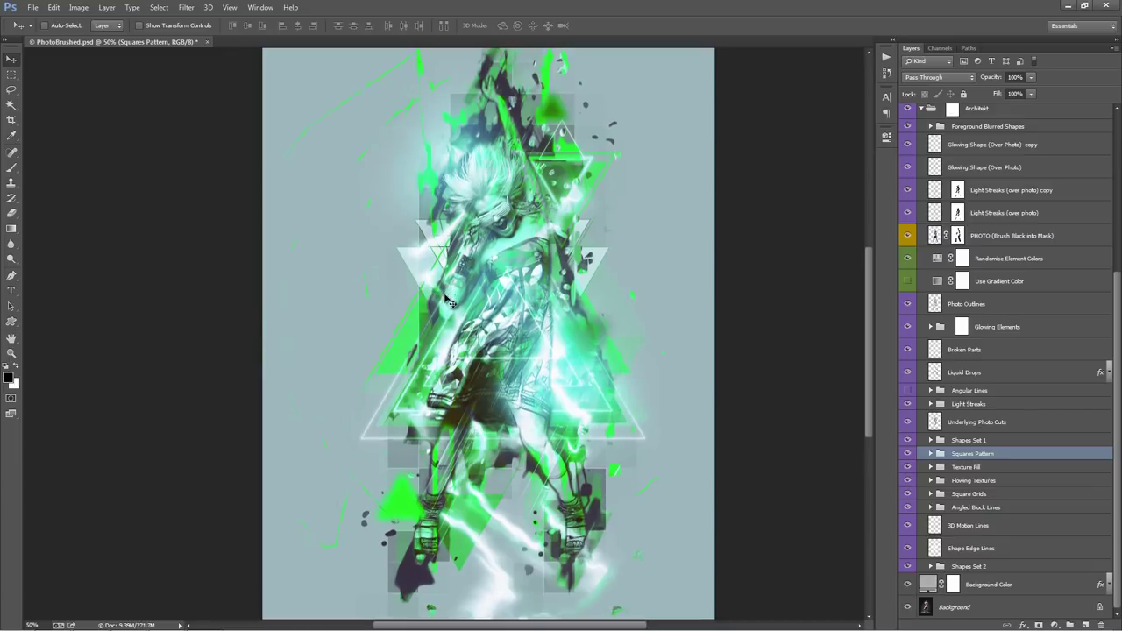
Step: Expand the Texture Fill group and compare the artwork with the group hidden and shown
{"action": "left_click", "coordinate": [996, 468]}
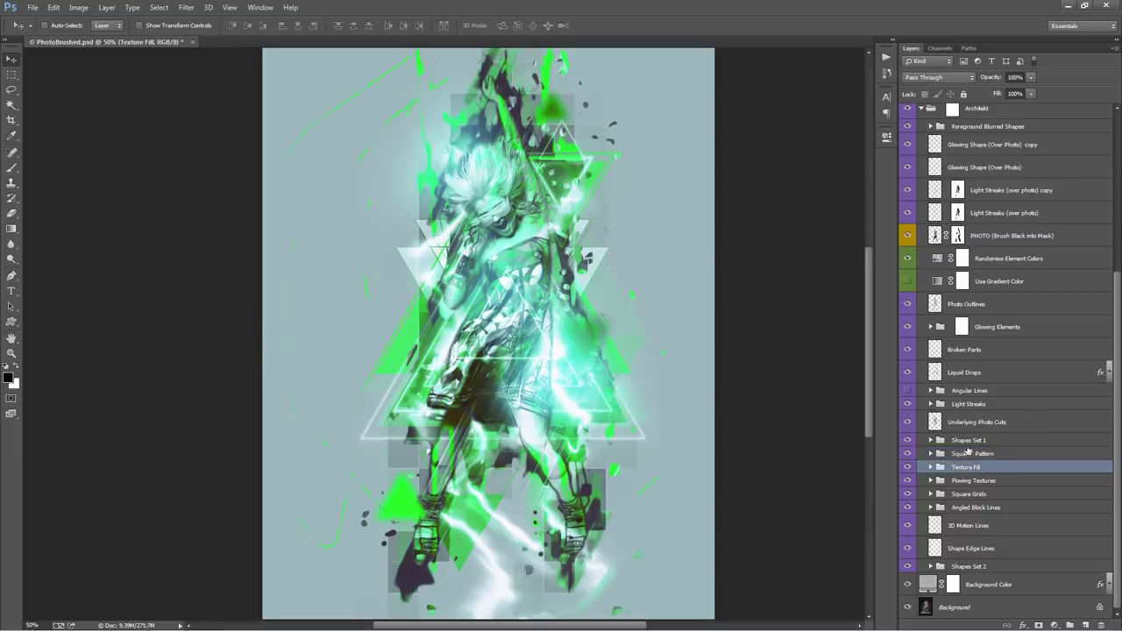
{"action": "left_click", "coordinate": [932, 469]}
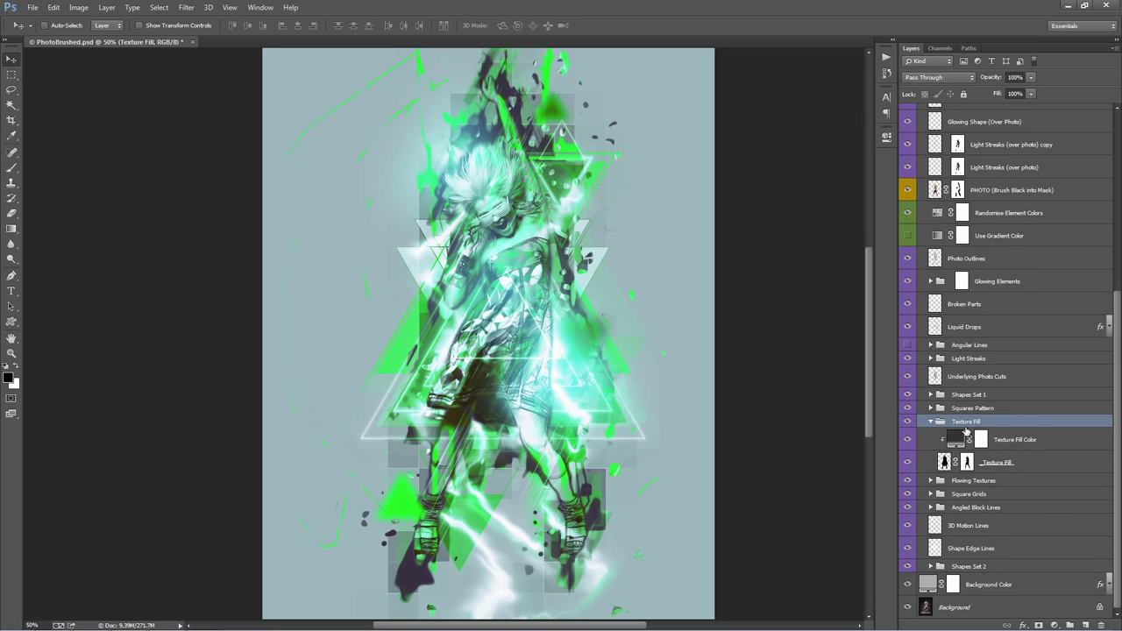
{"action": "left_click", "coordinate": [909, 422]}
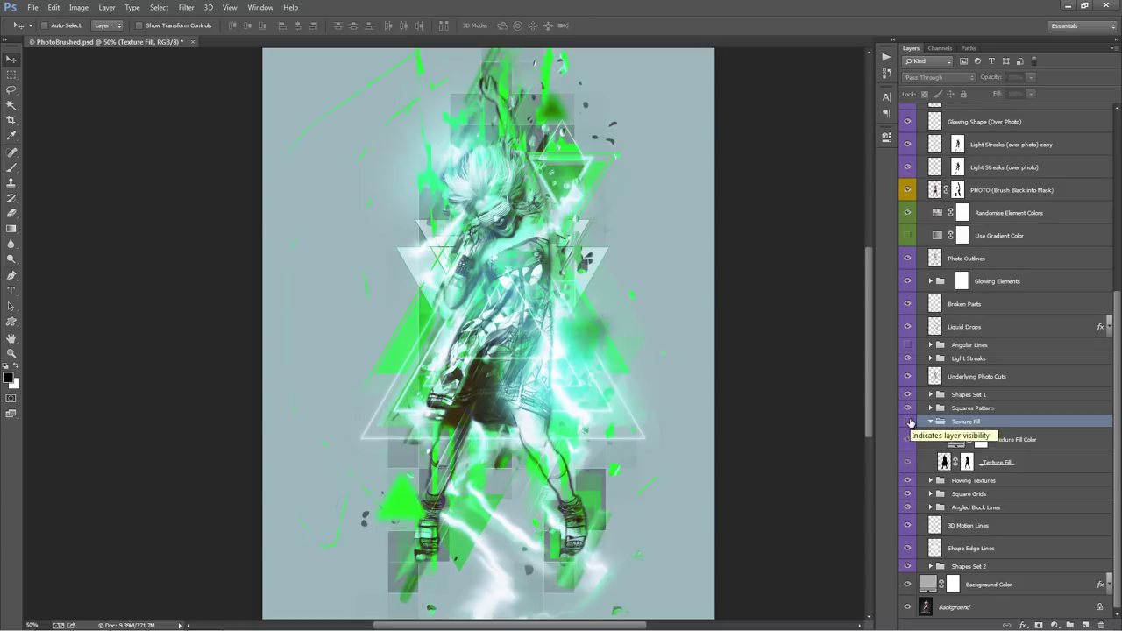
{"action": "left_click", "coordinate": [909, 421]}
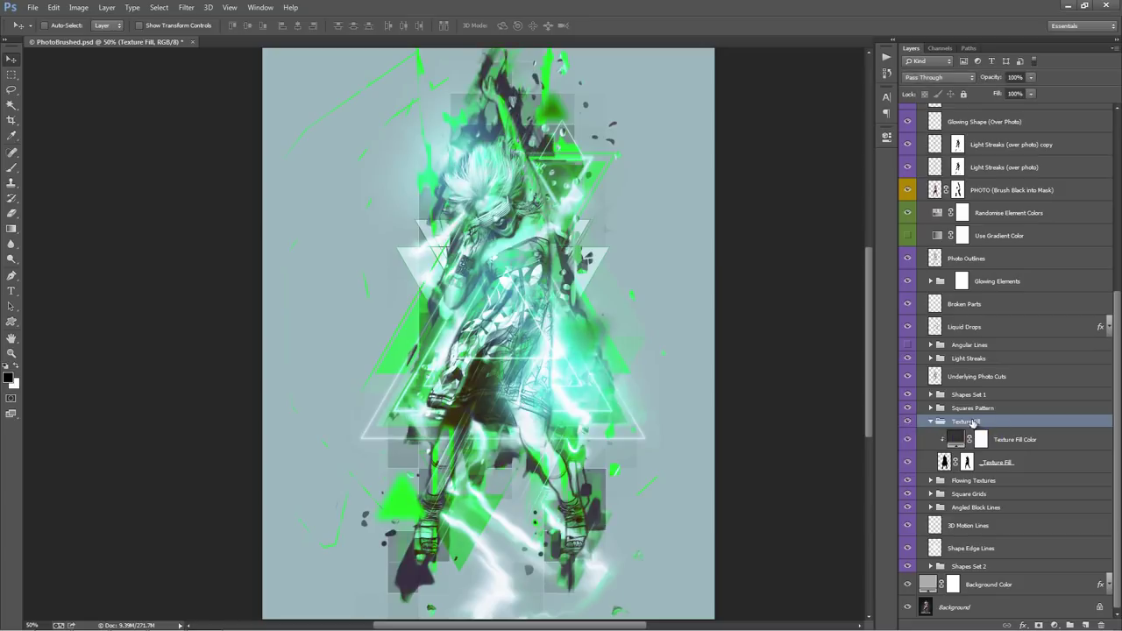
Step: Move the Texture Fill group left of the figure, disable the Texture Fill layer's mask, and move the group back behind the figure
{"action": "left_click_drag", "start_coordinate": [537, 263], "coordinate": [389, 240]}
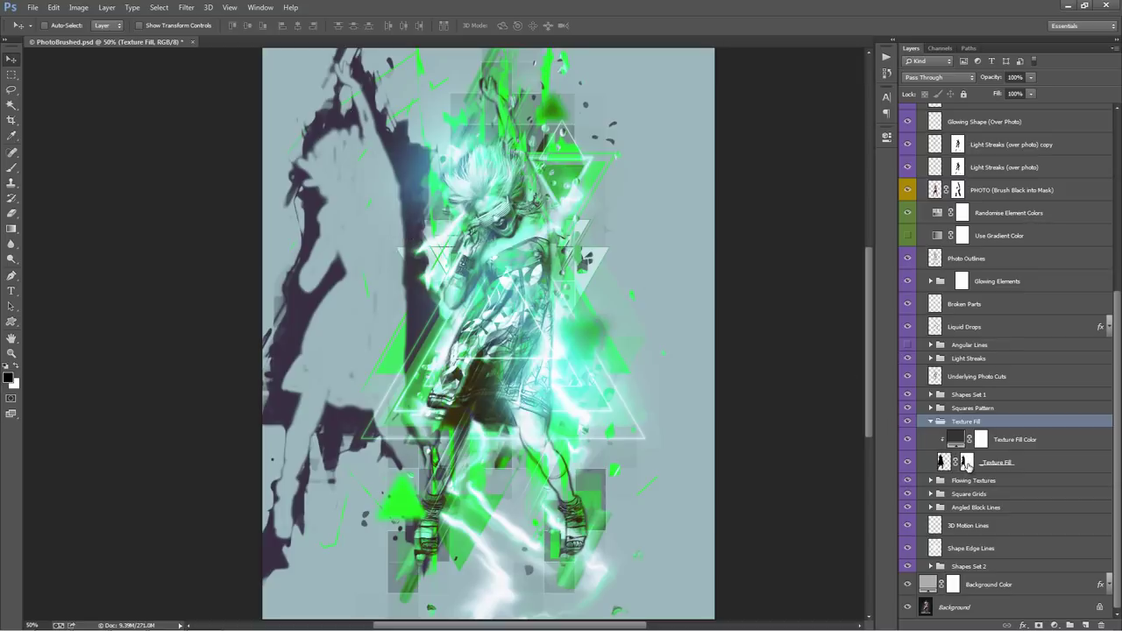
{"action": "left_click", "coordinate": [967, 464], "text": "shift"}
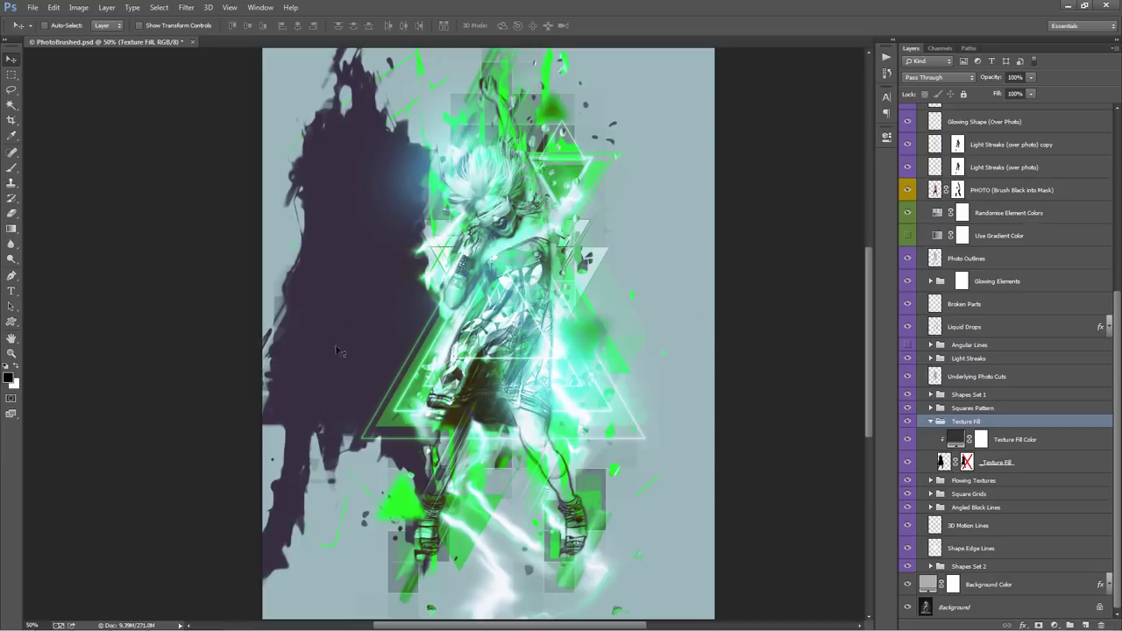
{"action": "left_click_drag", "start_coordinate": [433, 265], "coordinate": [554, 262]}
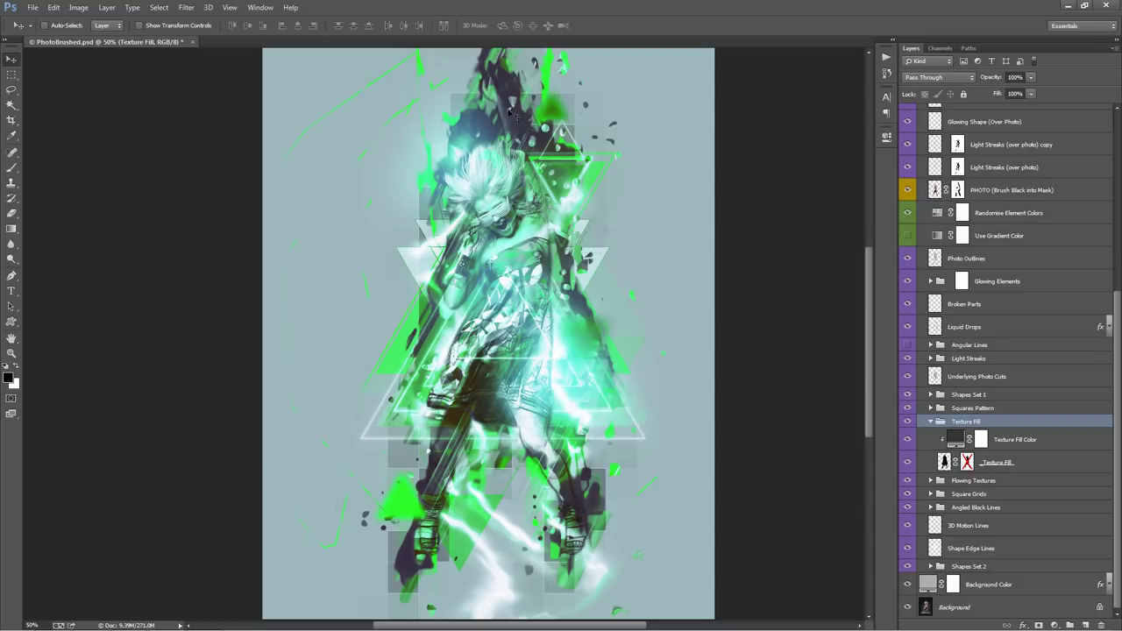
Step: Fine-tune the Texture Fill group's position behind the figure, comparing the artwork with the group hidden and shown
{"action": "left_click_drag", "start_coordinate": [527, 209], "coordinate": [527, 210]}
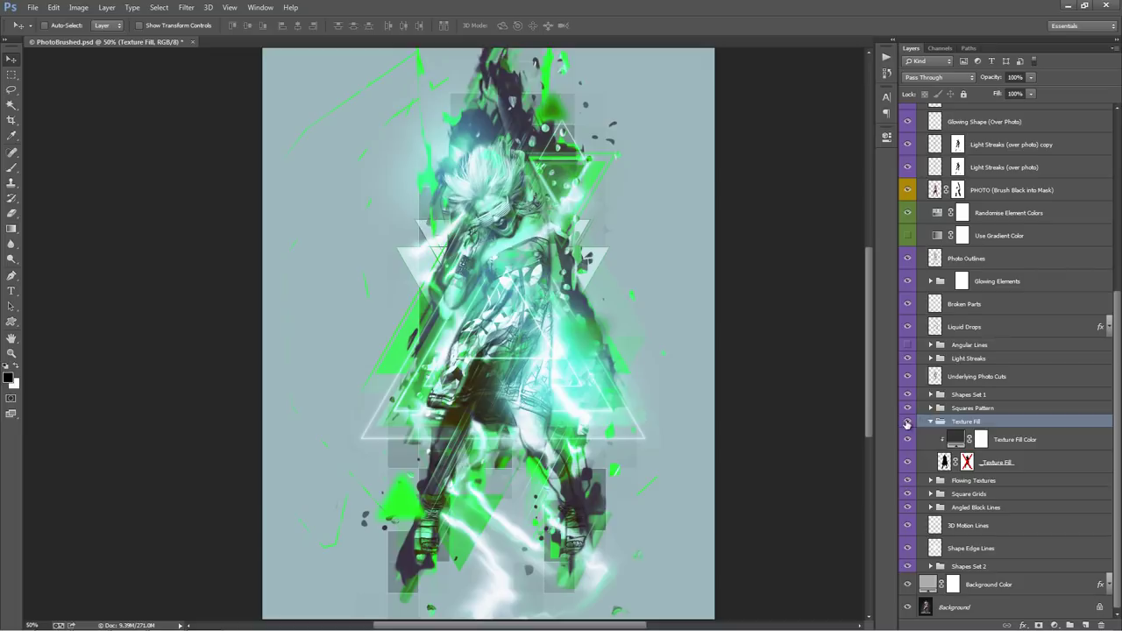
{"action": "left_click", "coordinate": [908, 424]}
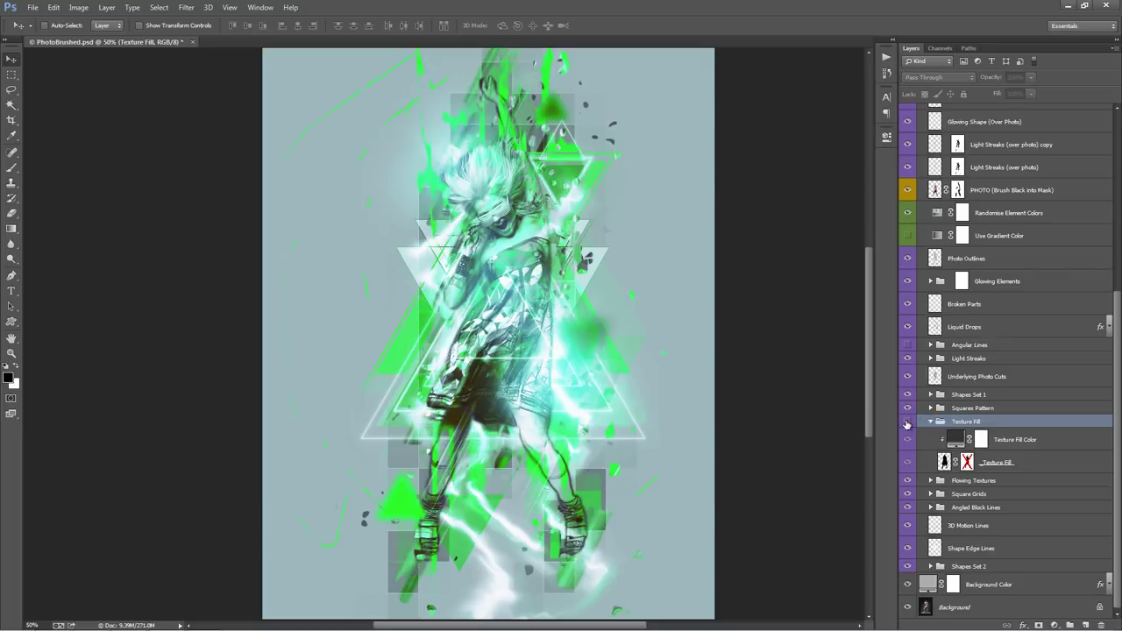
{"action": "left_click", "coordinate": [907, 423]}
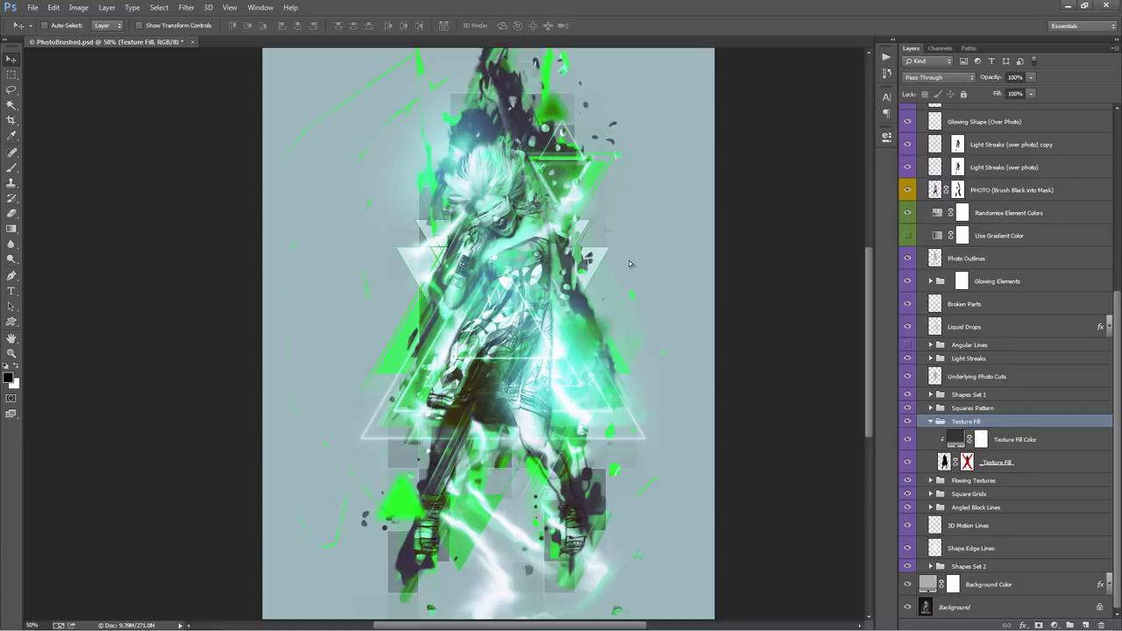
{"action": "left_click_drag", "start_coordinate": [629, 263], "coordinate": [631, 256]}
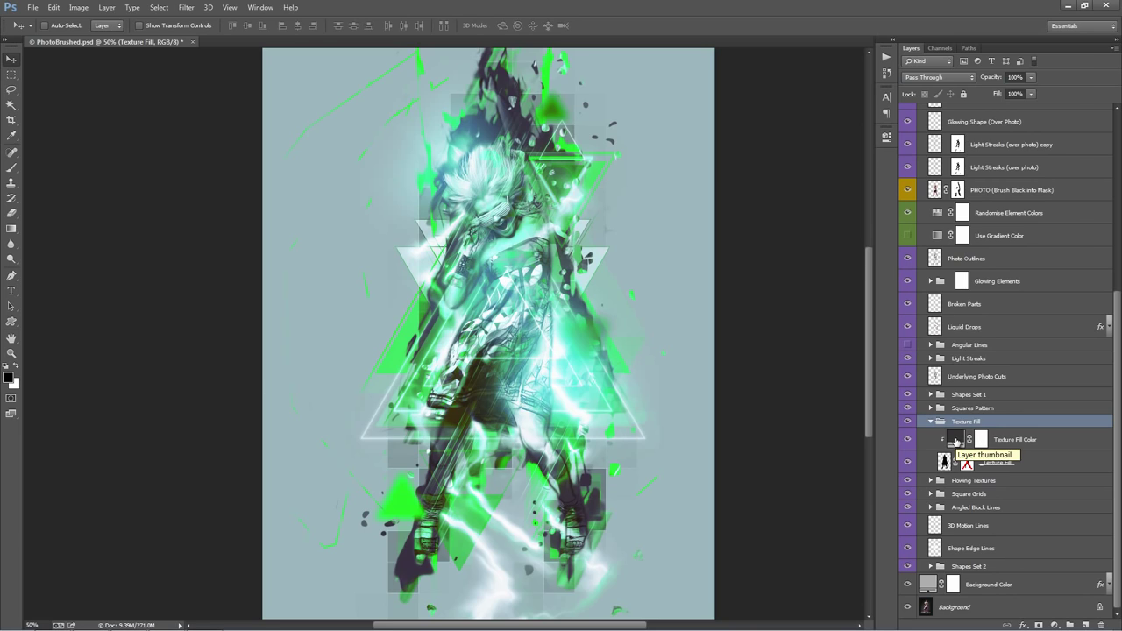
Step: Try lighter greys for the Texture Fill Color layer and set its solid color to dark grey #393939
{"action": "double_click", "coordinate": [957, 441]}
{"action": "left_click_drag", "start_coordinate": [828, 182], "coordinate": [706, 150]}
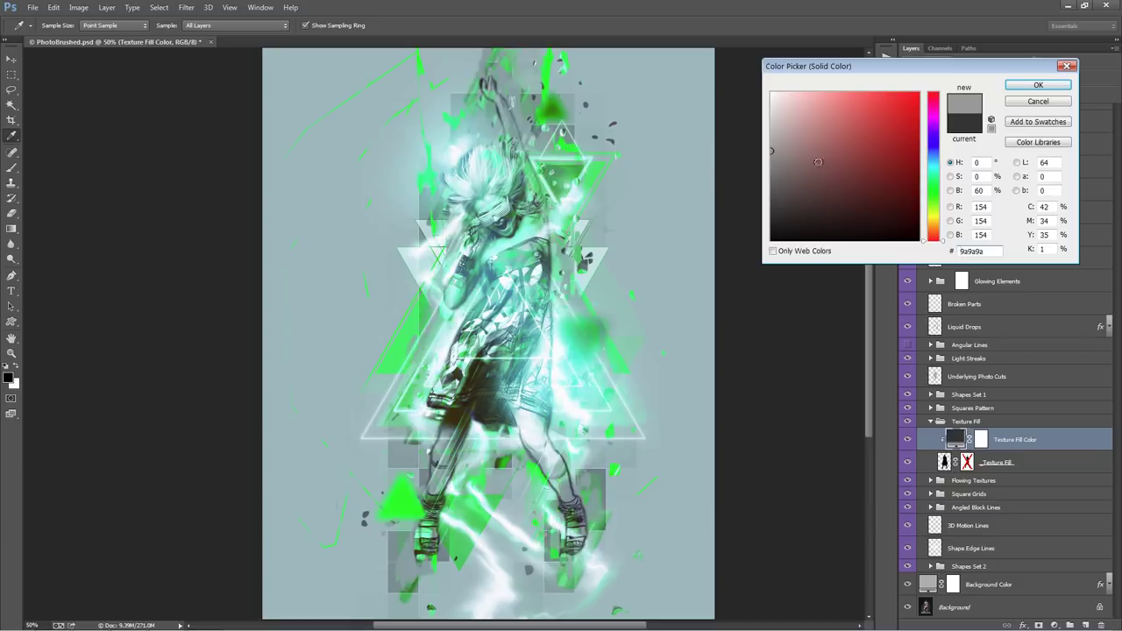
{"action": "mouse_move", "coordinate": [818, 162]}
{"action": "left_mouse_down"}
{"action": "mouse_move", "coordinate": [833, 175]}
{"action": "mouse_move", "coordinate": [847, 170]}
{"action": "mouse_move", "coordinate": [770, 110]}
{"action": "left_mouse_up"}
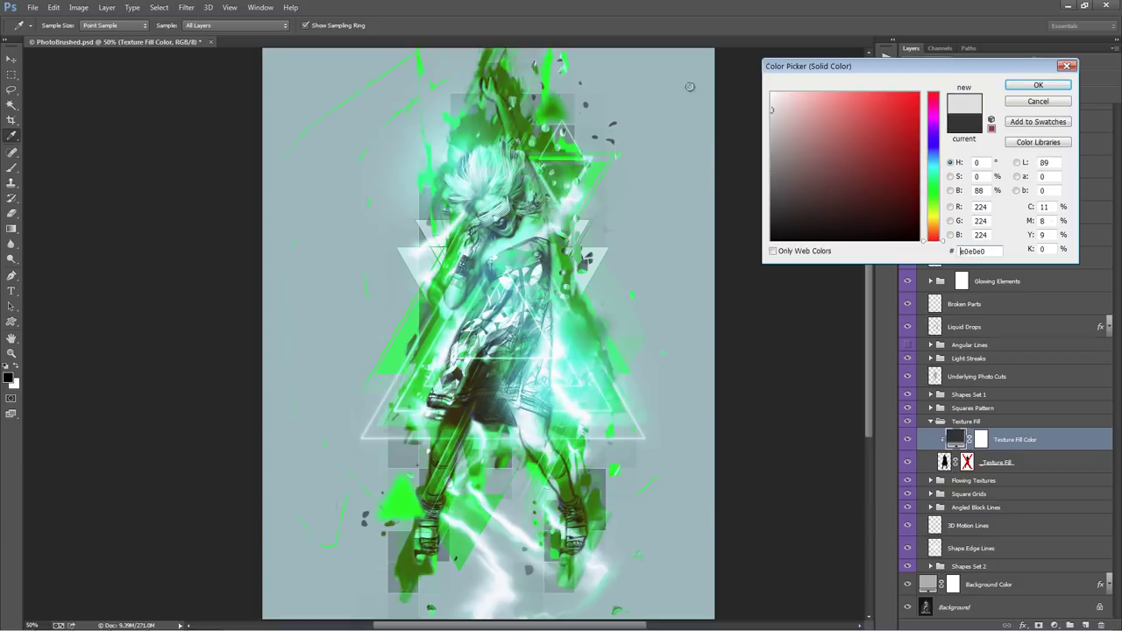
{"action": "left_click_drag", "start_coordinate": [690, 86], "coordinate": [719, 88]}
{"action": "mouse_move", "coordinate": [743, 239]}
{"action": "left_mouse_down"}
{"action": "mouse_move", "coordinate": [788, 212]}
{"action": "mouse_move", "coordinate": [668, 167]}
{"action": "mouse_move", "coordinate": [770, 185]}
{"action": "left_mouse_up"}
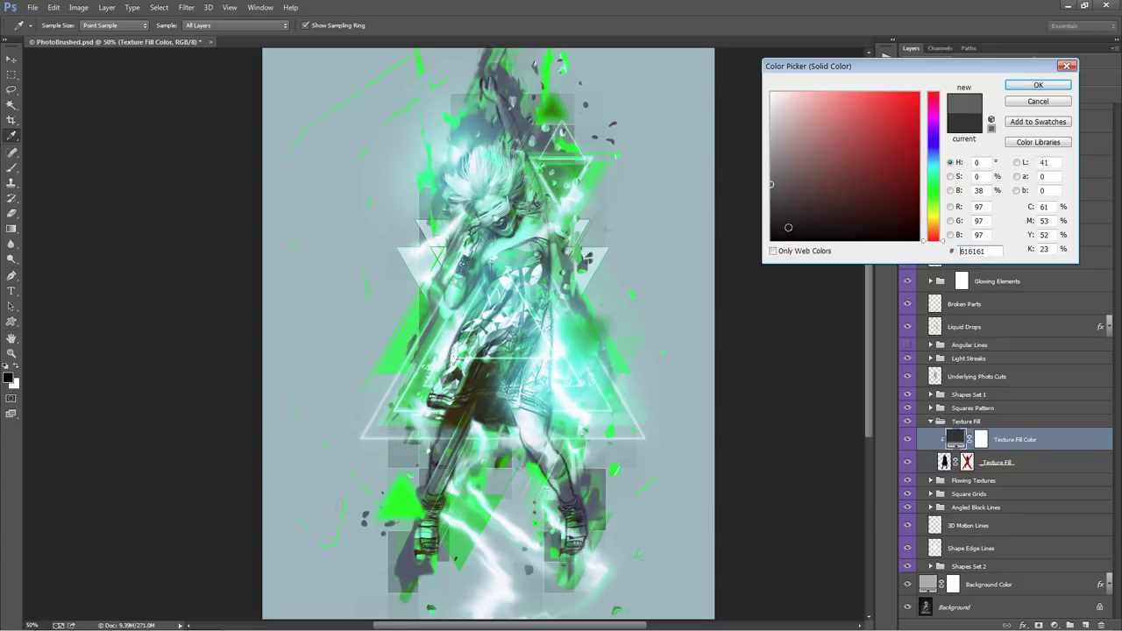
{"action": "left_click_drag", "start_coordinate": [788, 227], "coordinate": [771, 208]}
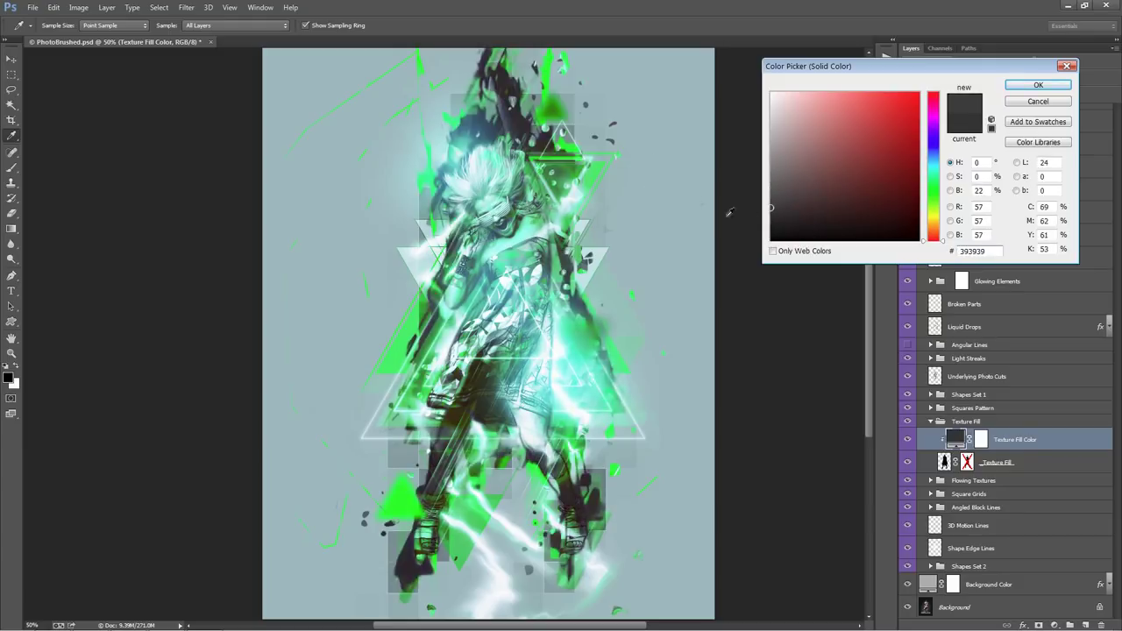
{"action": "left_click", "coordinate": [1054, 90]}
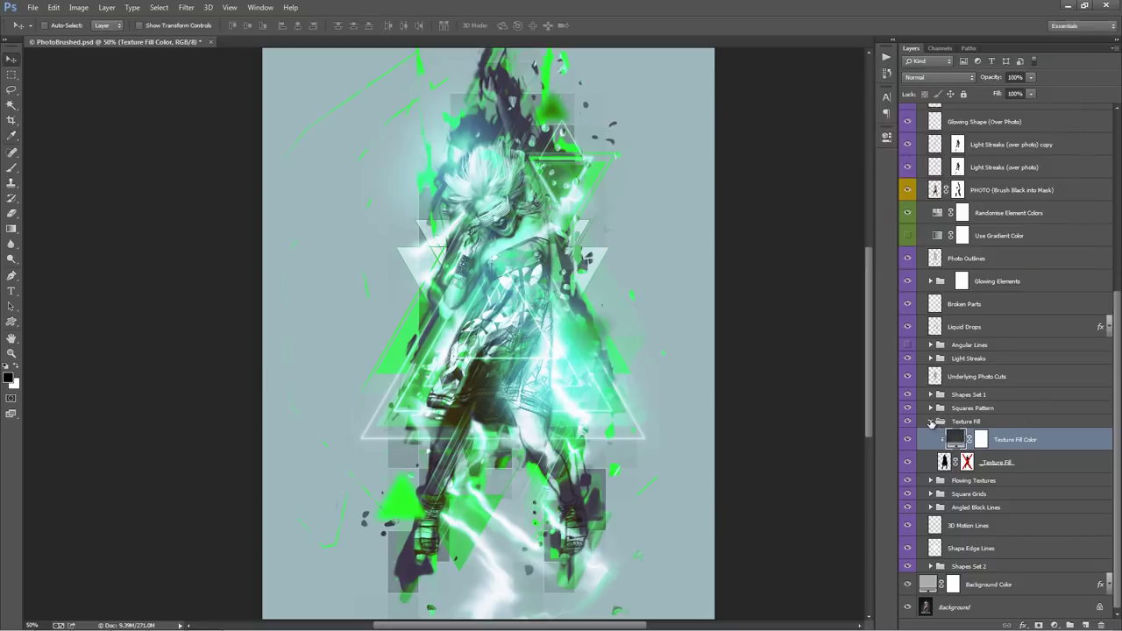
Step: Collapse Texture Fill, expand the Flowing Textures group, and move the Flowing Texture 1 layer to the left of the figure
{"action": "left_click", "coordinate": [931, 421]}
{"action": "left_click", "coordinate": [1005, 481]}
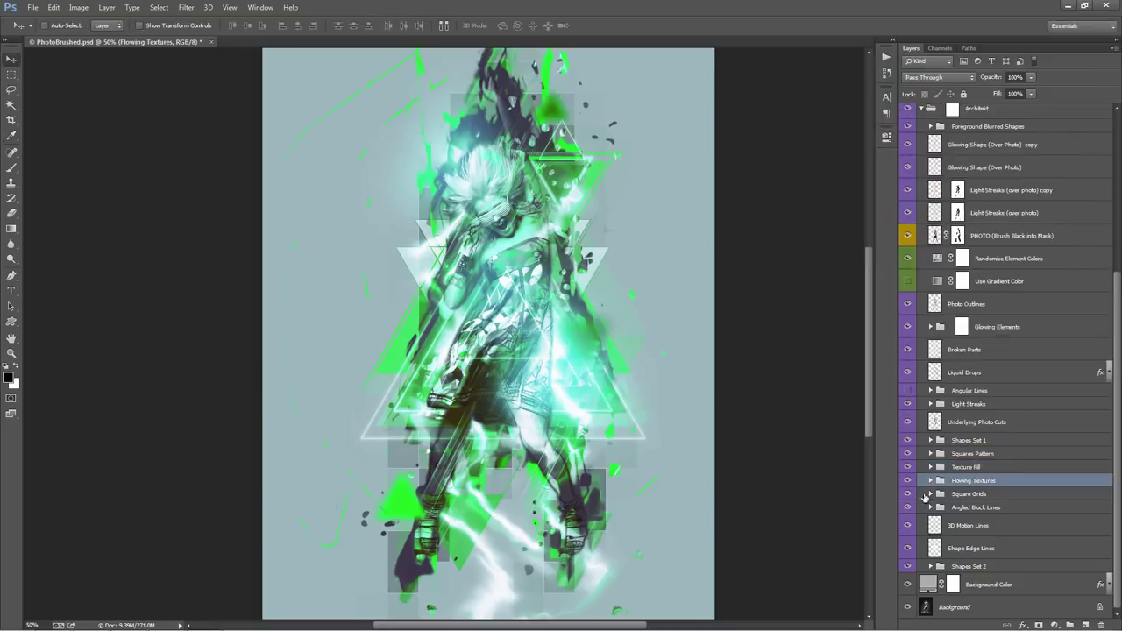
{"action": "left_click", "coordinate": [932, 479]}
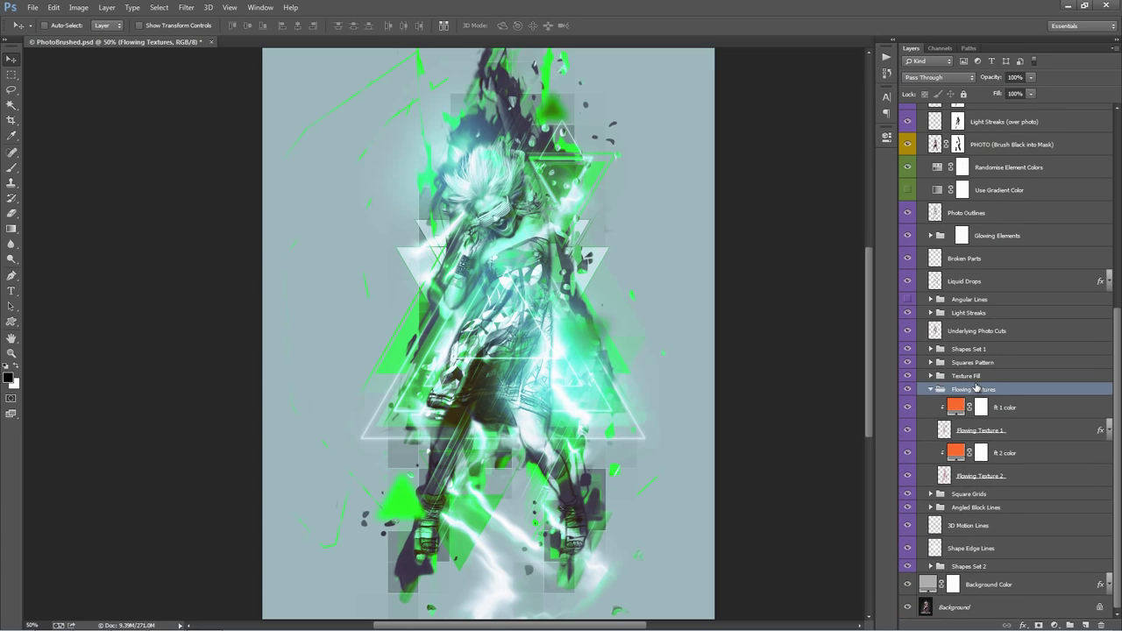
{"action": "left_click", "coordinate": [1000, 431]}
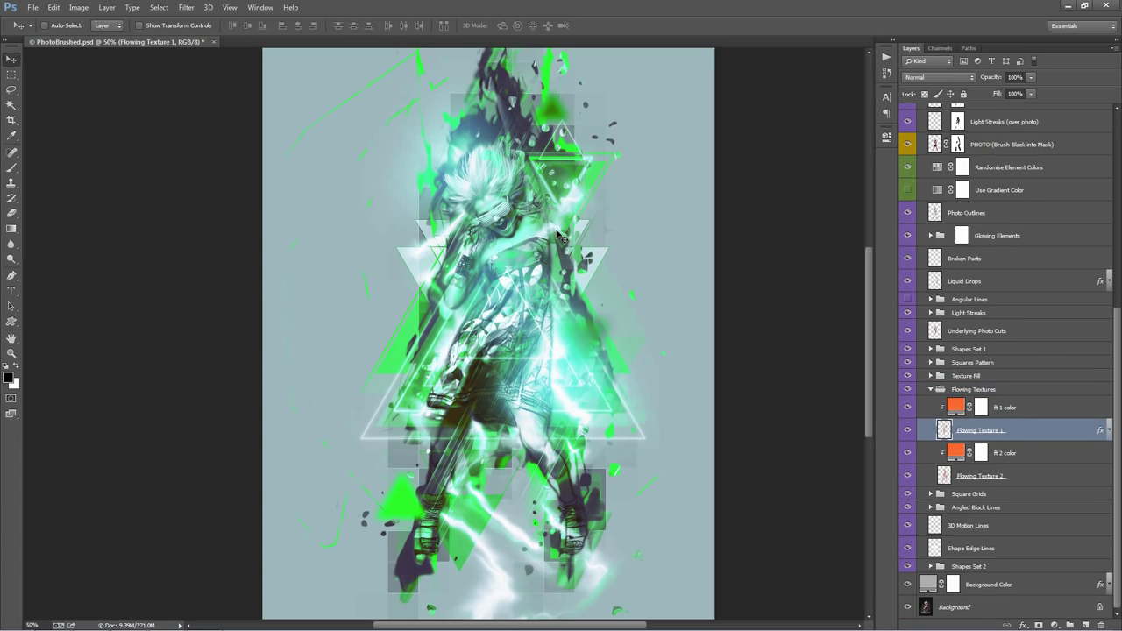
{"action": "left_click_drag", "start_coordinate": [529, 261], "coordinate": [395, 265]}
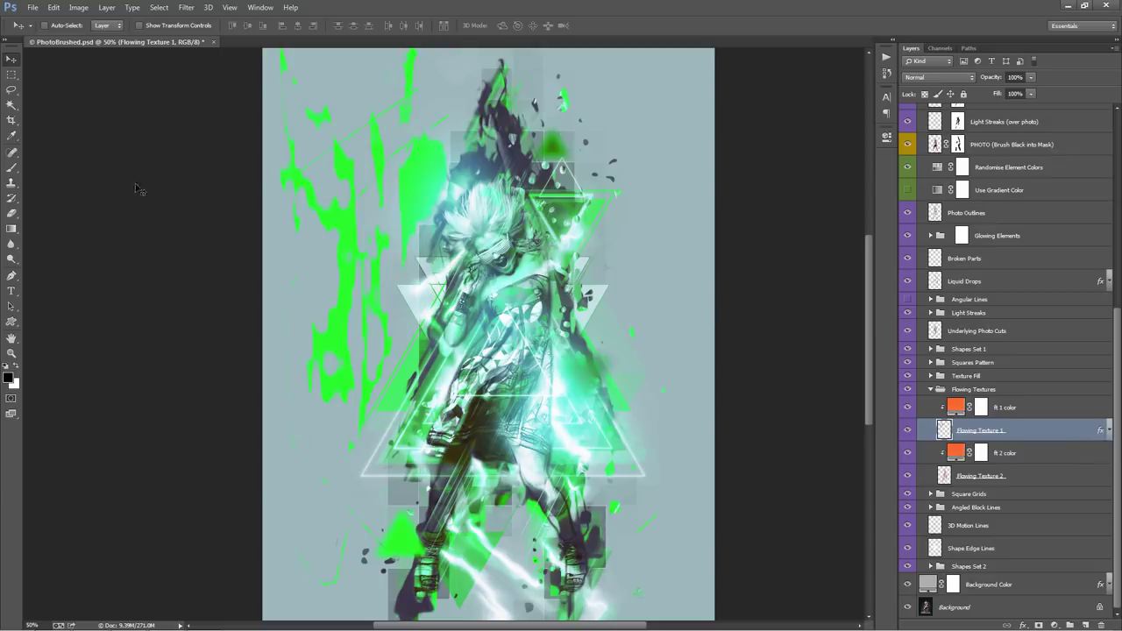
Step: Show the document's layer effects, hide them again, and move the Flowing Texture 1 layer back behind the figure
{"action": "right_click", "coordinate": [1103, 431]}
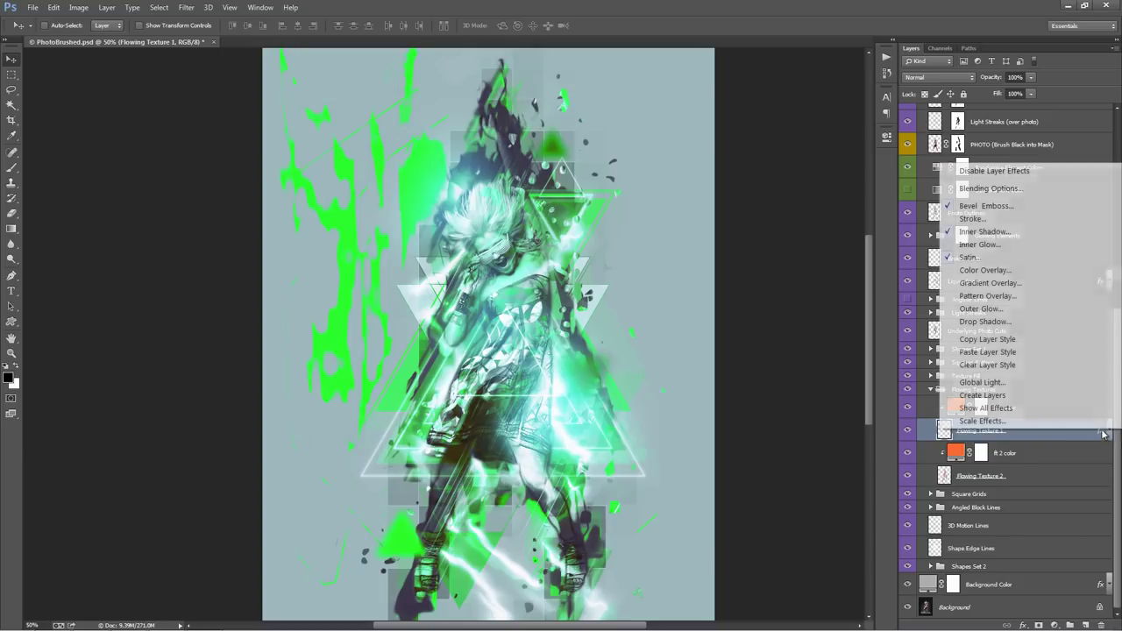
{"action": "left_click", "coordinate": [1032, 408]}
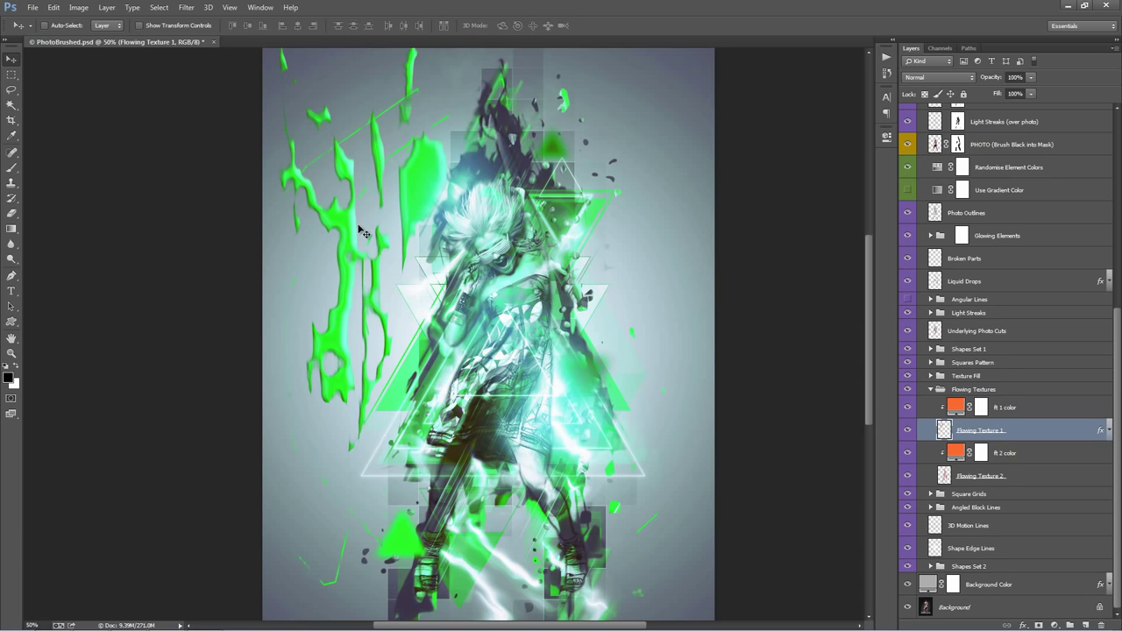
{"action": "right_click", "coordinate": [1103, 431]}
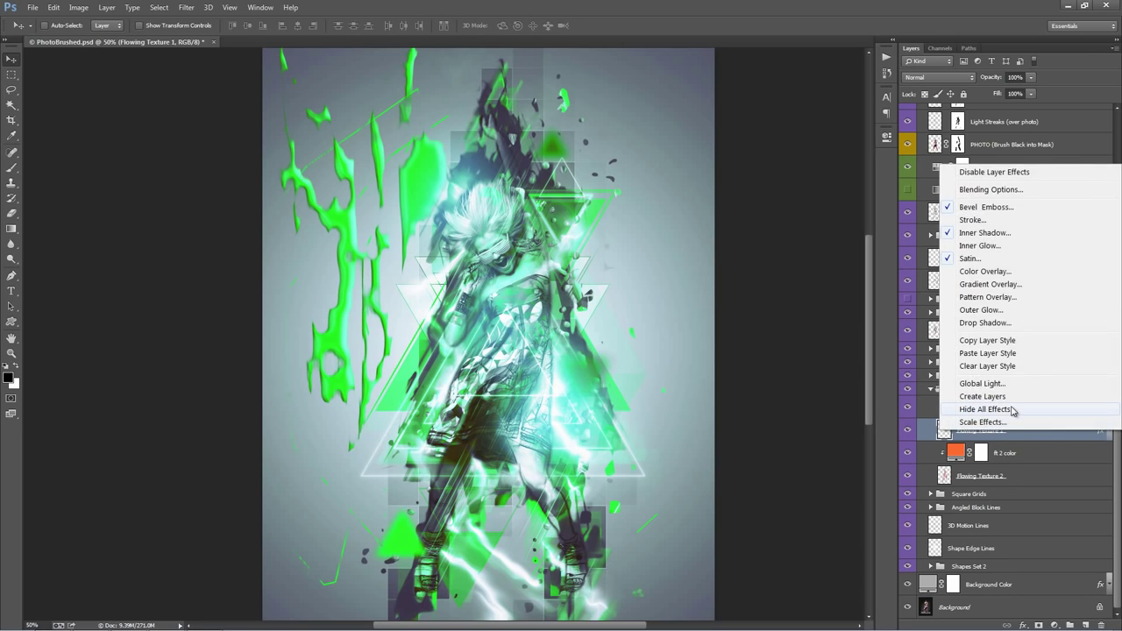
{"action": "left_click", "coordinate": [1013, 408]}
{"action": "left_click_drag", "start_coordinate": [454, 246], "coordinate": [545, 251]}
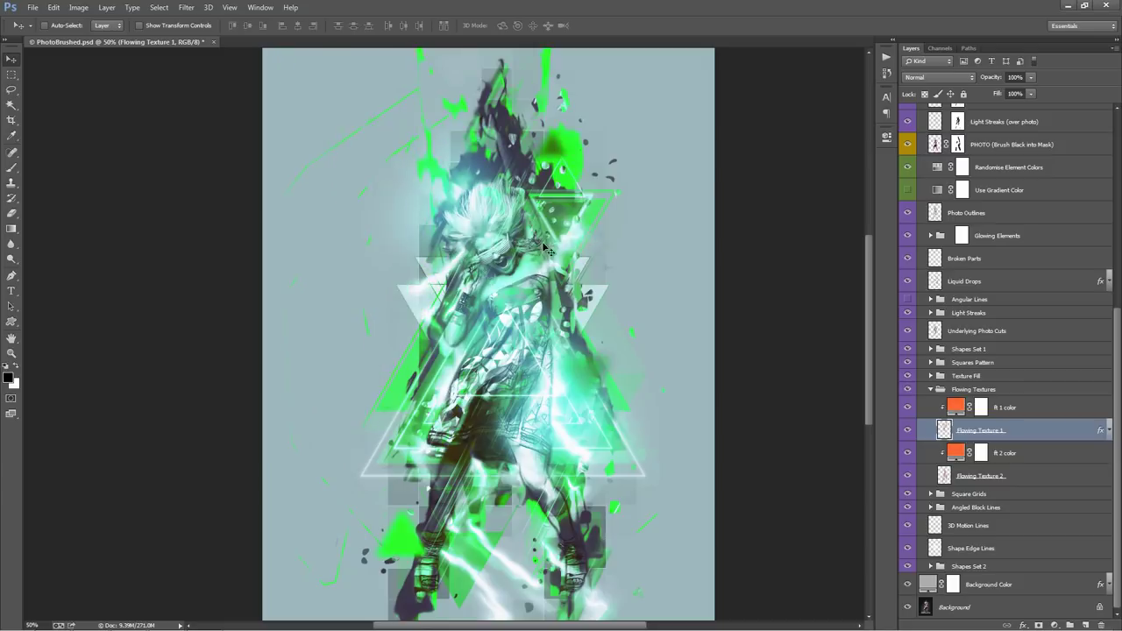
Step: Try a rotated duplicate of the Flowing Texture 1 layer behind the figure and remove the duplicate
{"action": "scroll", "coordinate": [542, 272], "scroll_direction": "down", "scroll_amount": 2}
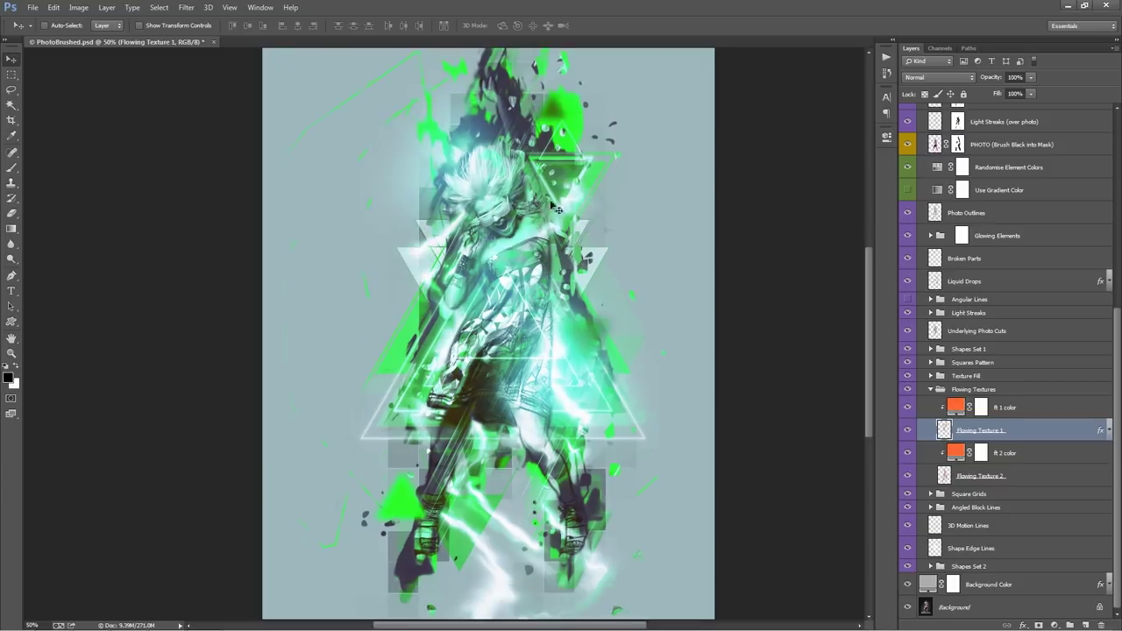
{"action": "left_click_drag", "start_coordinate": [525, 242], "coordinate": [592, 301]}
{"action": "key", "text": "alt+e"}
{"action": "key", "text": "a"}
{"action": "key", "text": "h"}
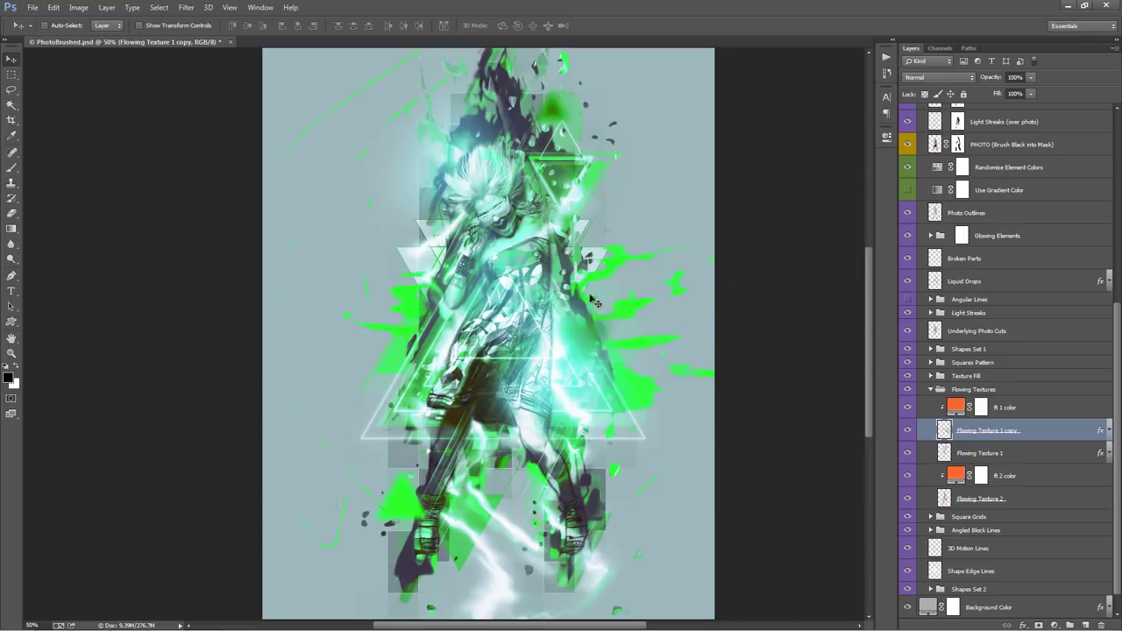
{"action": "scroll", "coordinate": [729, 304], "scroll_direction": "up", "scroll_amount": 3}
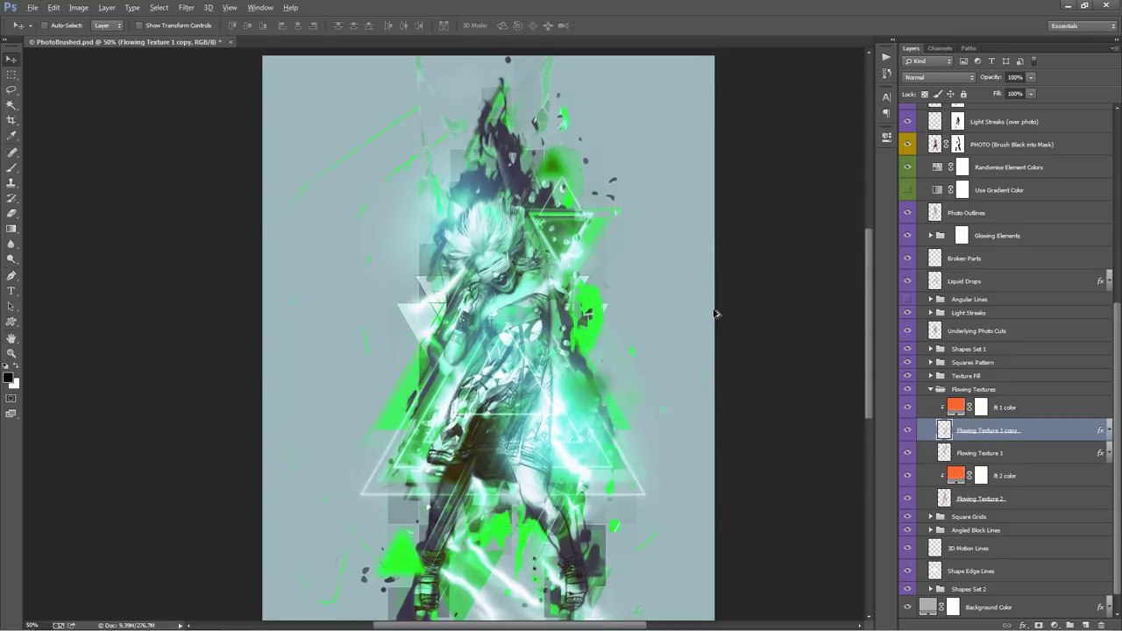
{"action": "key", "text": "ctrl+e"}
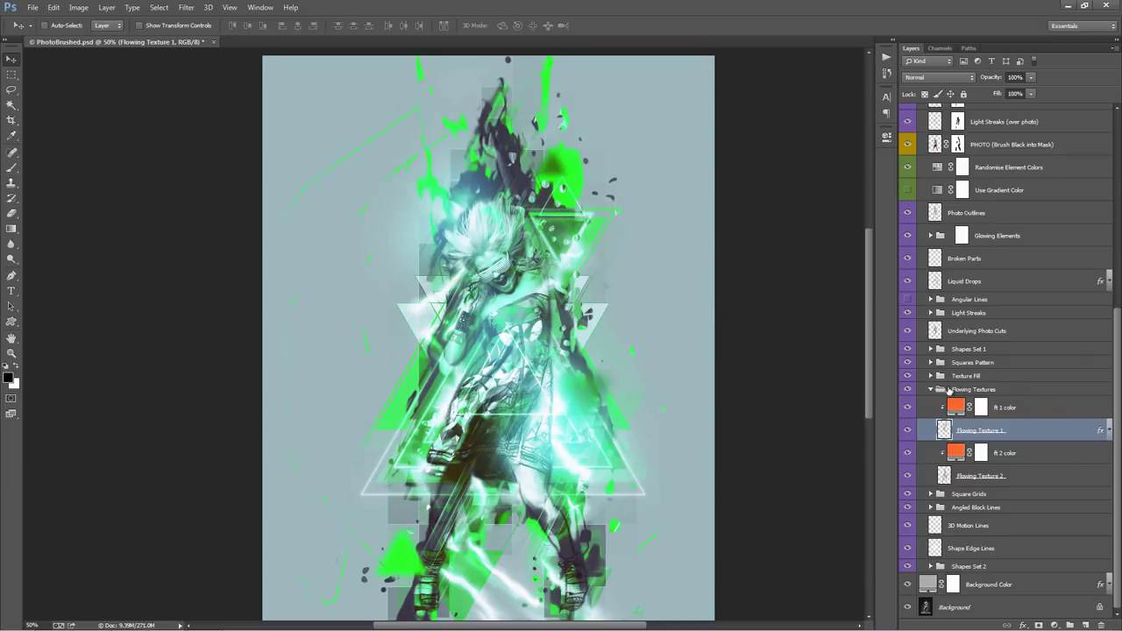
Step: Collapse the Flowing Textures group, move the Square Grids group to the left of the figure, and undo the move
{"action": "left_click", "coordinate": [932, 389]}
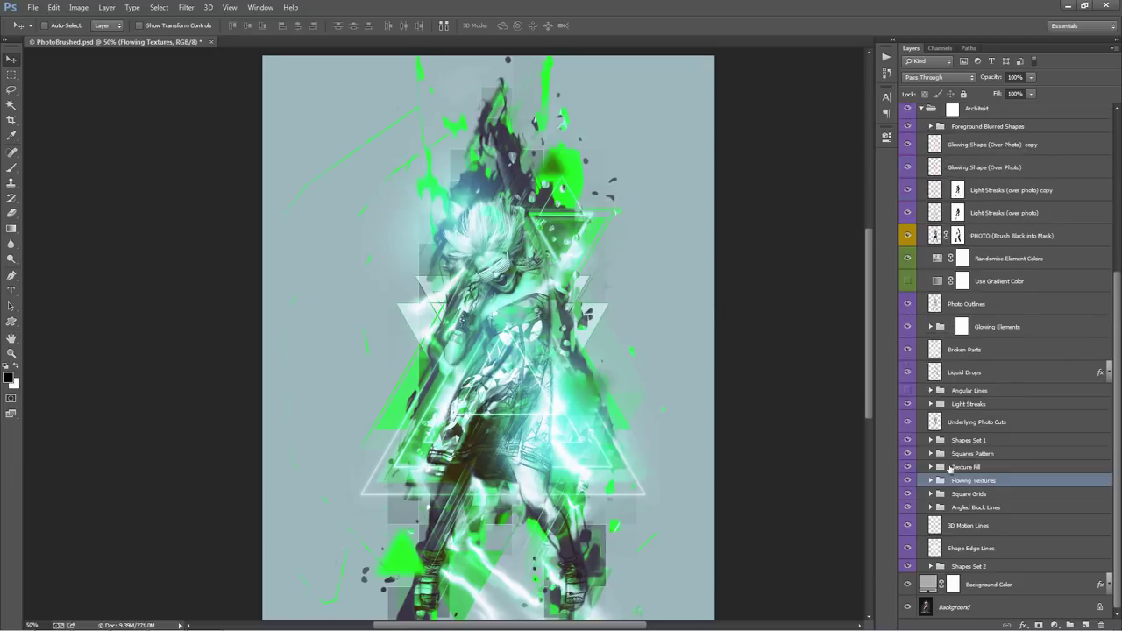
{"action": "left_click", "coordinate": [989, 495]}
{"action": "scroll", "coordinate": [460, 237], "scroll_direction": "down", "scroll_amount": 2}
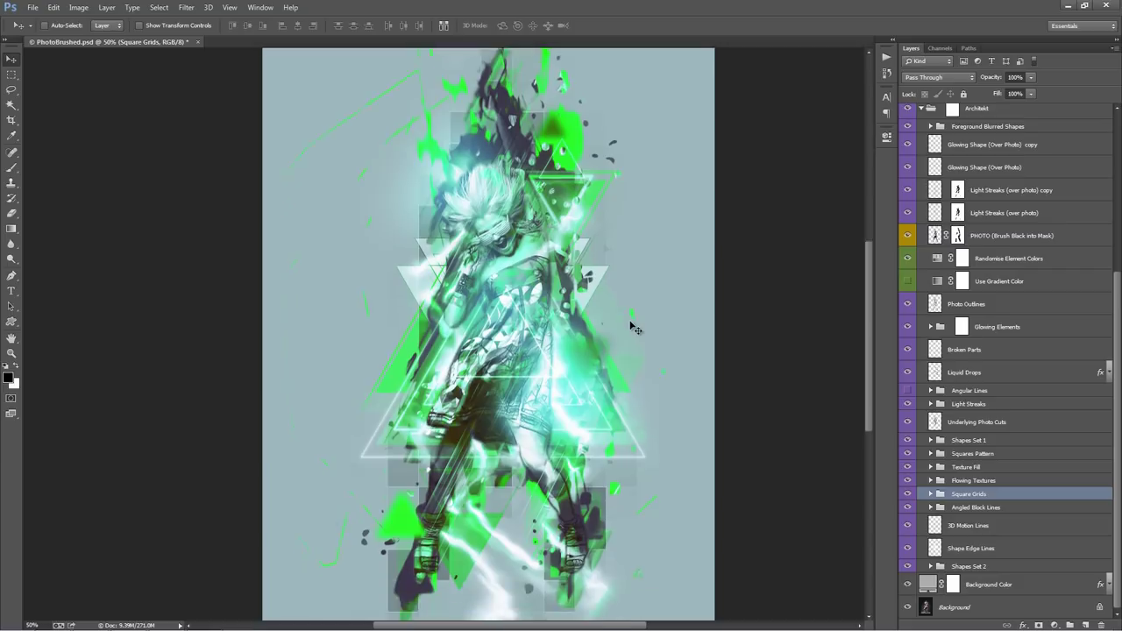
{"action": "left_click_drag", "start_coordinate": [519, 302], "coordinate": [392, 277]}
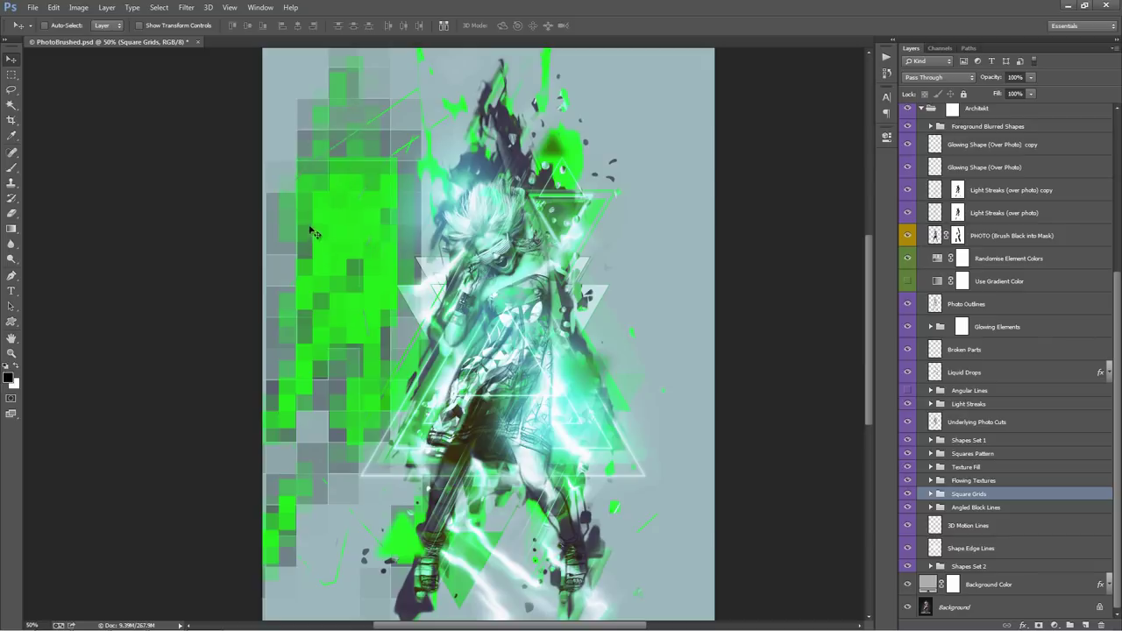
{"action": "key", "text": "ctrl+z"}
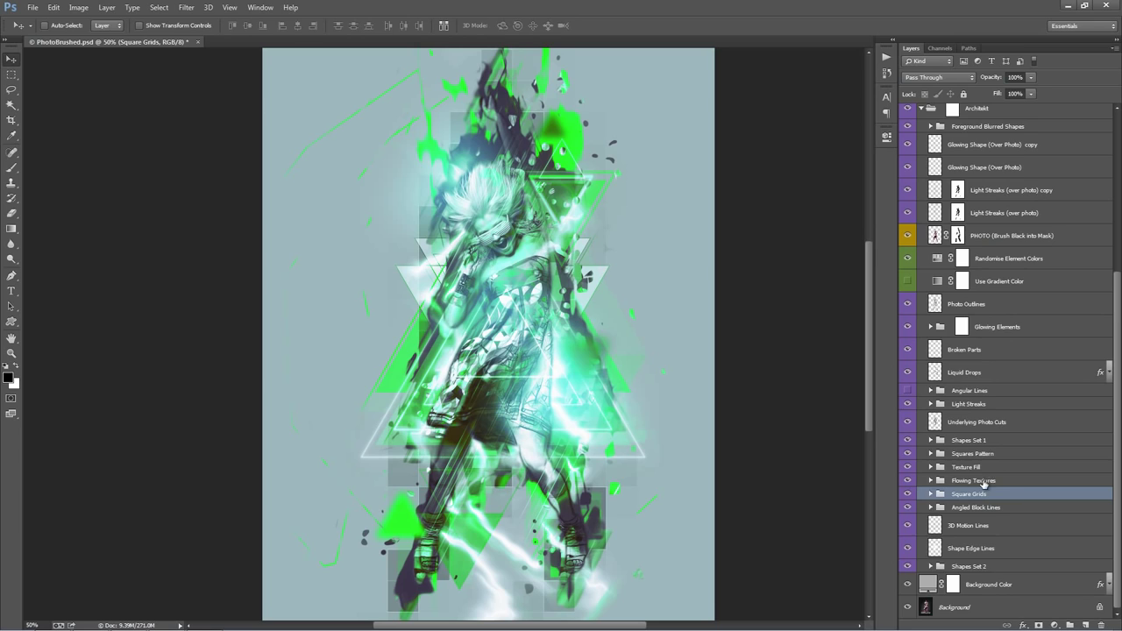
Step: Examine the layers inside the Square Grids group and collapse the group again
{"action": "left_click", "coordinate": [930, 494]}
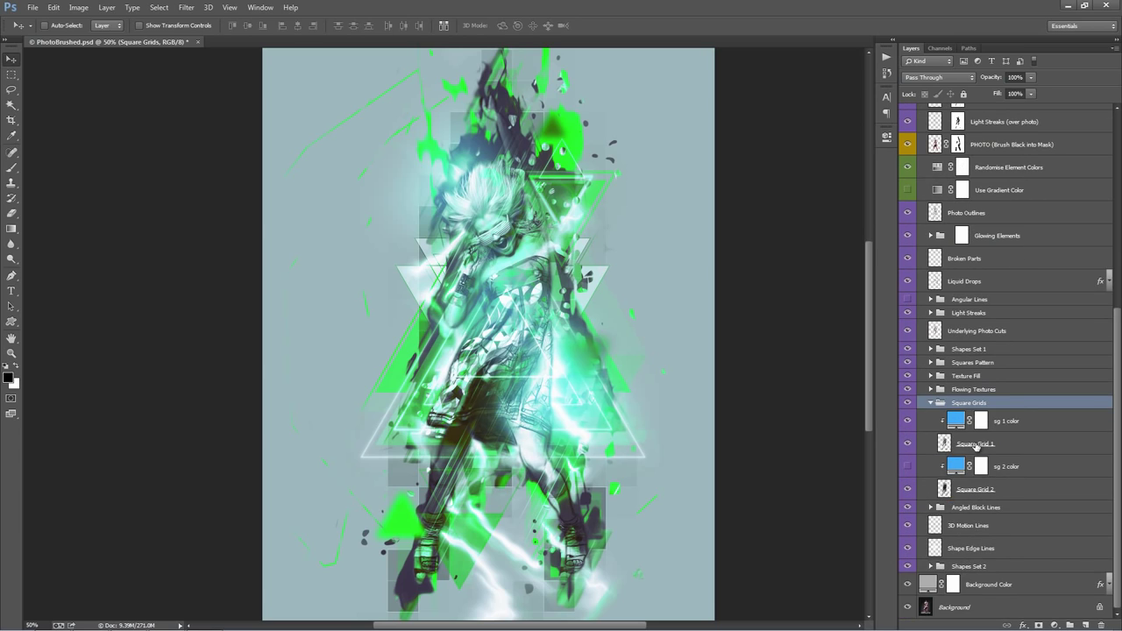
{"action": "left_click", "coordinate": [976, 445]}
{"action": "left_click_drag", "start_coordinate": [580, 298], "coordinate": [634, 261]}
{"action": "left_click", "coordinate": [933, 404]}
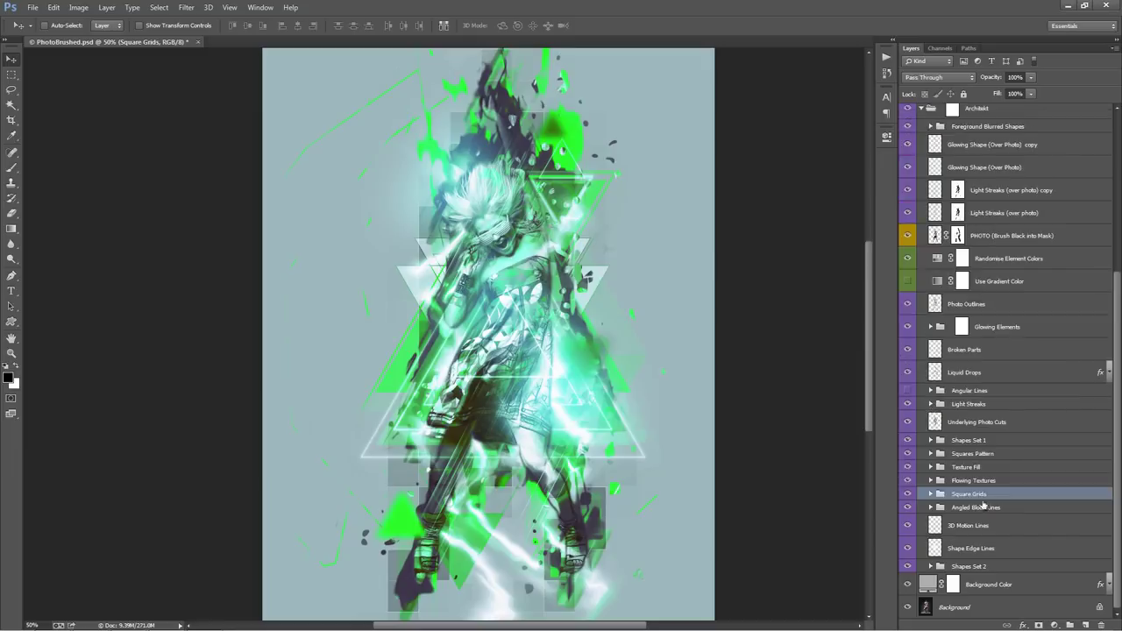
Step: Shift the Angled Block Lines group upward behind the figure and compare the artwork before and after the move
{"action": "left_click", "coordinate": [996, 508]}
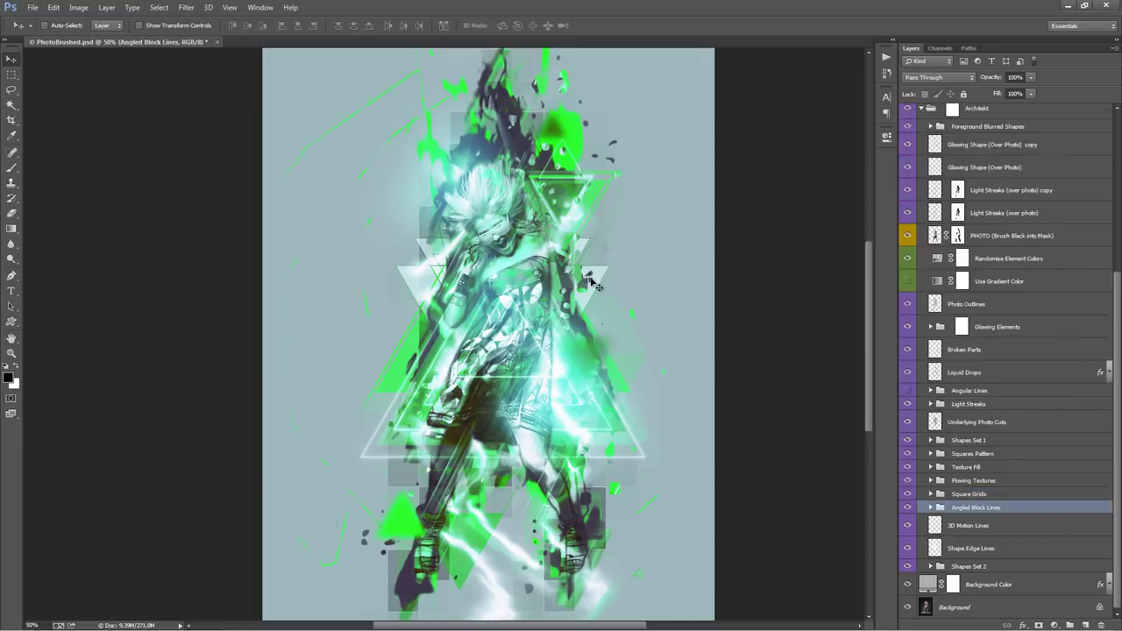
{"action": "left_click_drag", "start_coordinate": [573, 274], "coordinate": [572, 276]}
{"action": "left_click_drag", "start_coordinate": [579, 275], "coordinate": [559, 254]}
{"action": "key", "text": "ctrl+z"}
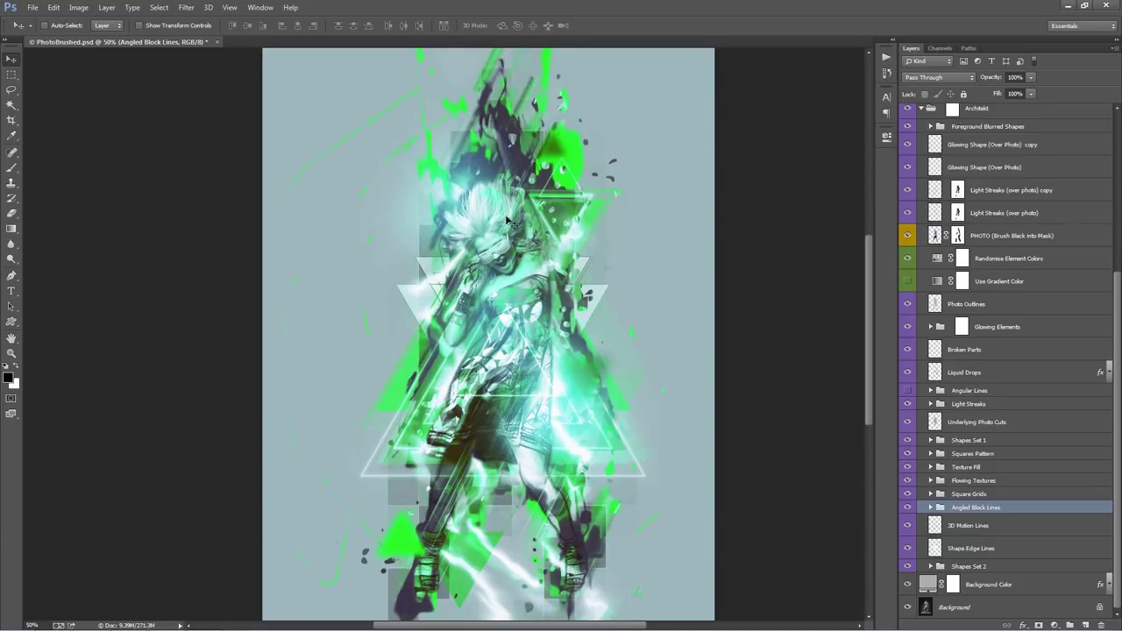
{"action": "key", "text": "ctrl+z"}
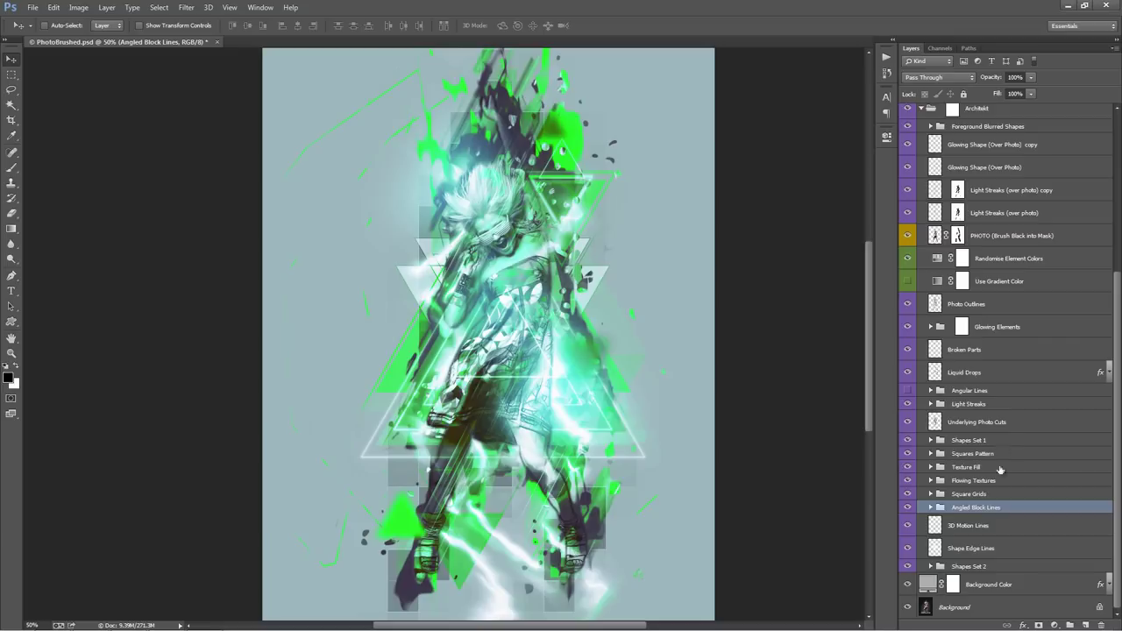
Step: Move the 3D Motion Lines layer out to the left of the figure
{"action": "left_click", "coordinate": [990, 526]}
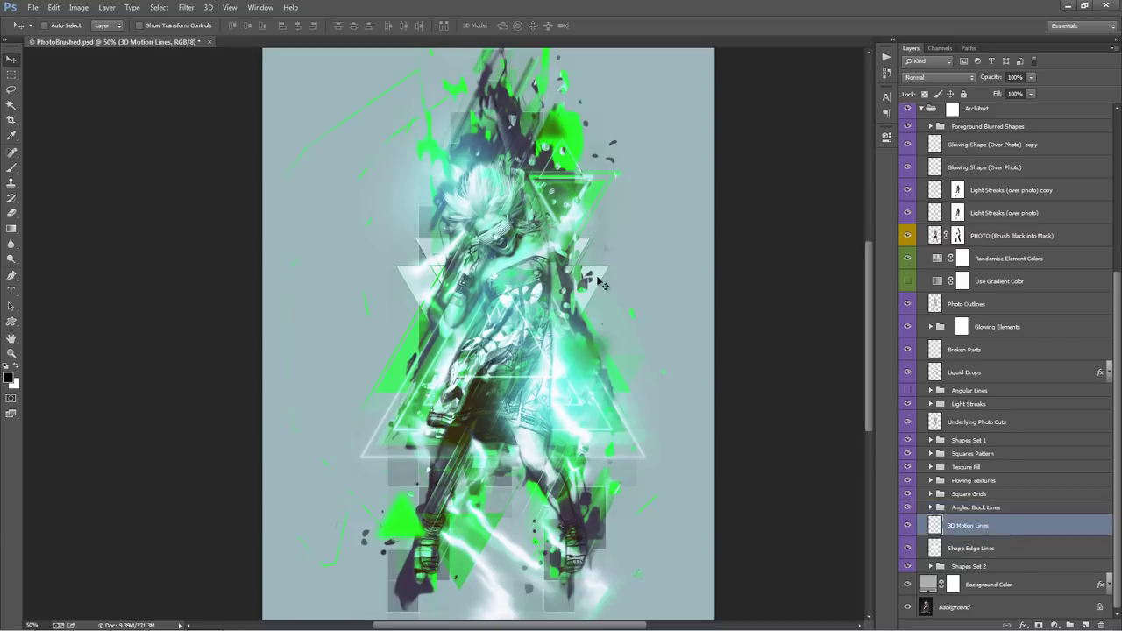
{"action": "left_click_drag", "start_coordinate": [570, 243], "coordinate": [500, 186]}
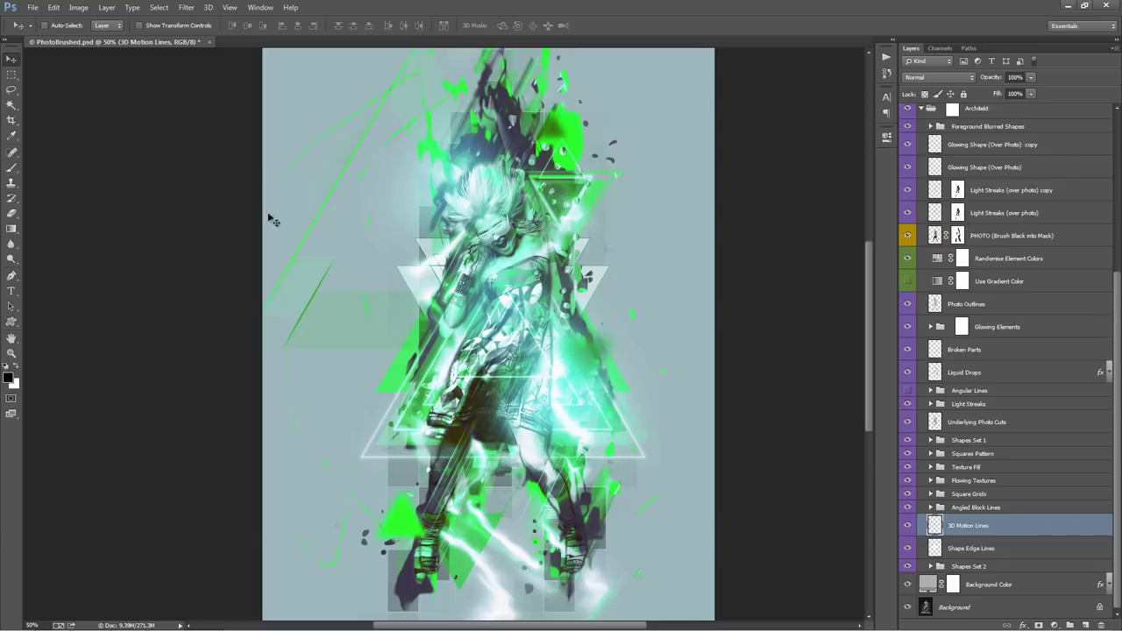
{"action": "left_click_drag", "start_coordinate": [273, 220], "coordinate": [295, 248]}
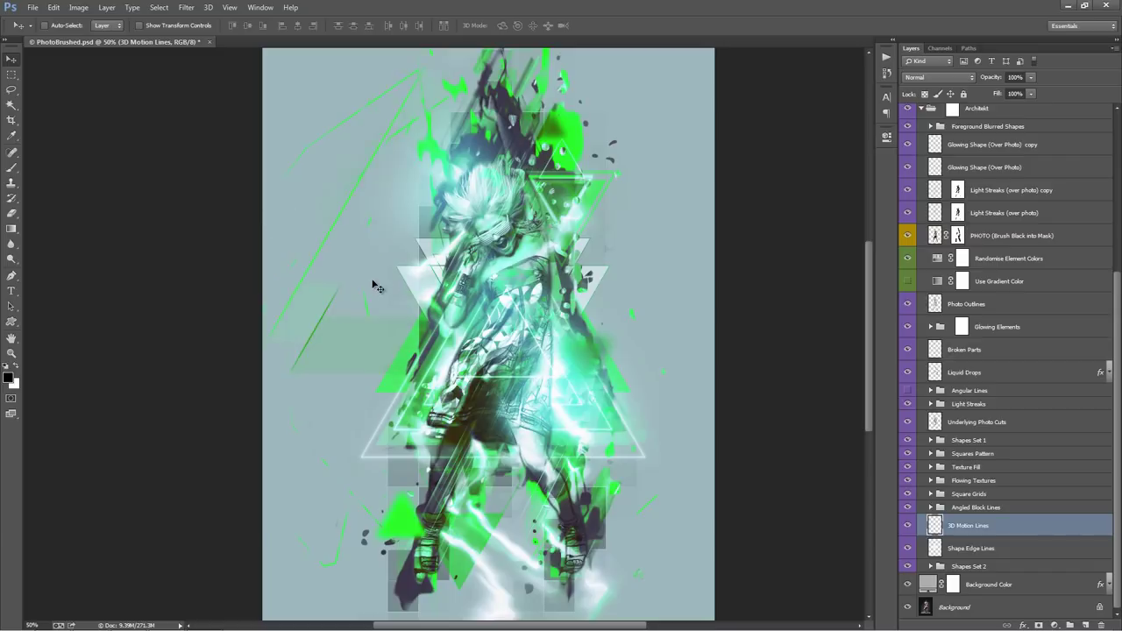
Step: Try intensifying the 3D motion lines with three duplicates of the layer and delete the duplicates
{"action": "key", "text": "ctrl+j"}
{"action": "key", "text": "ctrl+j"}
{"action": "key", "text": "ctrl+j"}
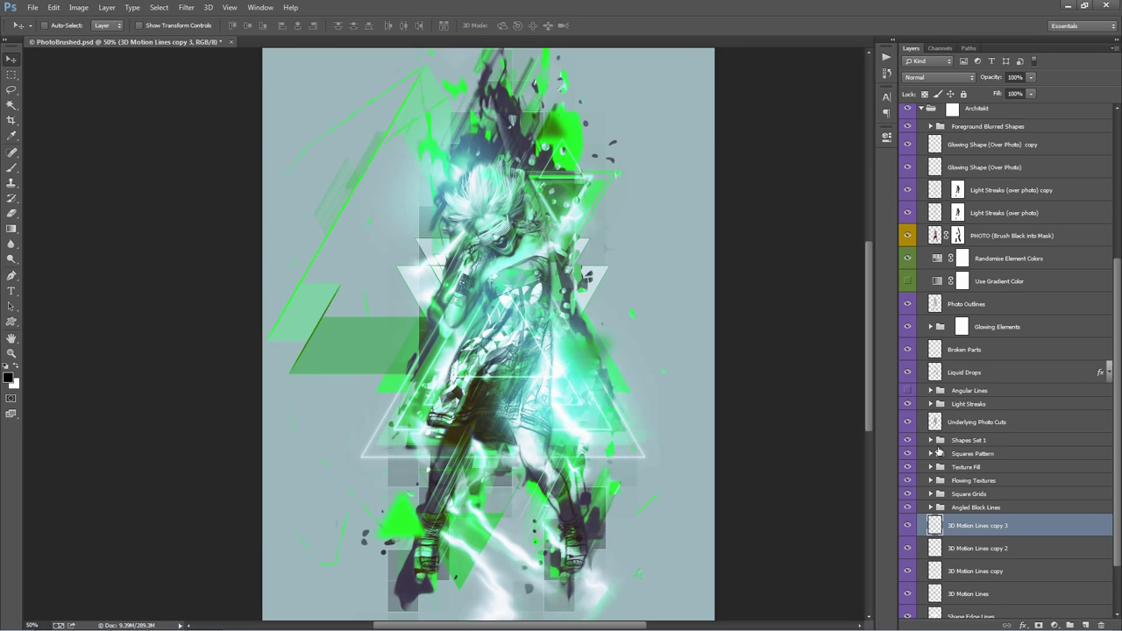
{"action": "scroll", "coordinate": [993, 488], "scroll_direction": "down", "scroll_amount": 3}
{"action": "key", "text": "Delete"}
{"action": "key", "text": "Delete"}
{"action": "key", "text": "Delete"}
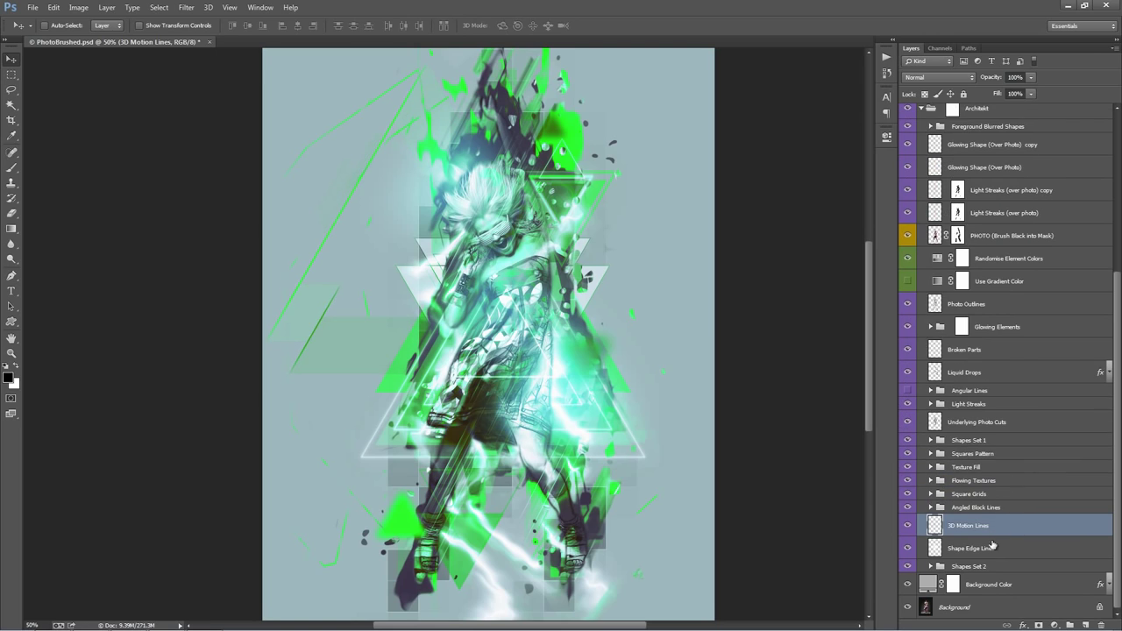
Step: Delete the 3D Motion Lines layer, undo the deletion, and move the layer back behind the figure
{"action": "key", "text": "Delete"}
{"action": "key", "text": "ctrl+z"}
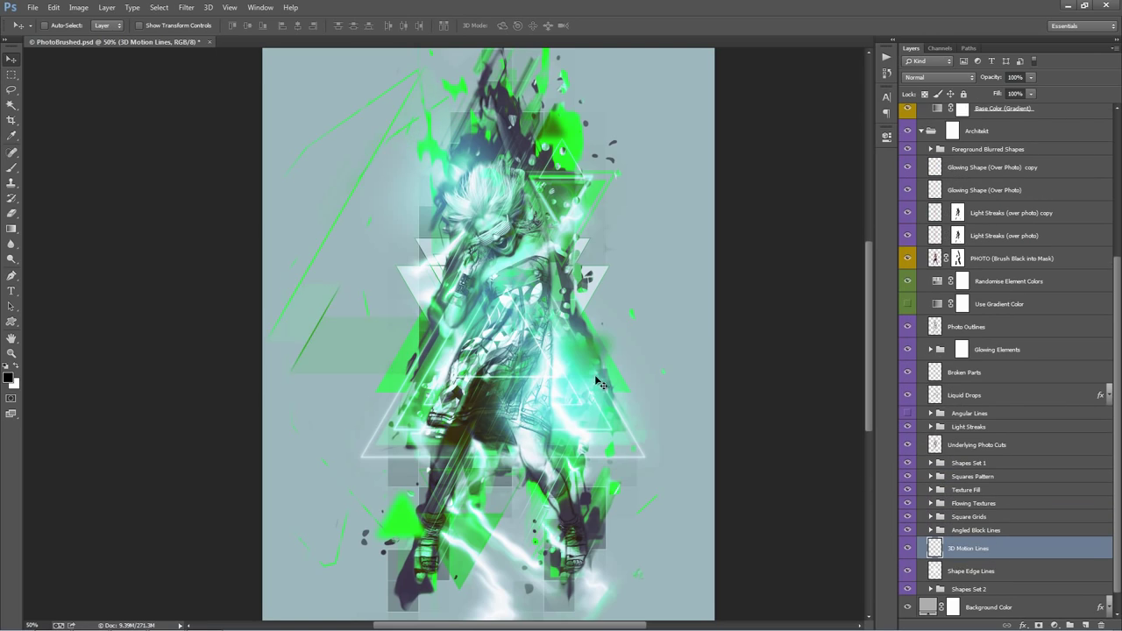
{"action": "left_click_drag", "start_coordinate": [507, 309], "coordinate": [544, 326]}
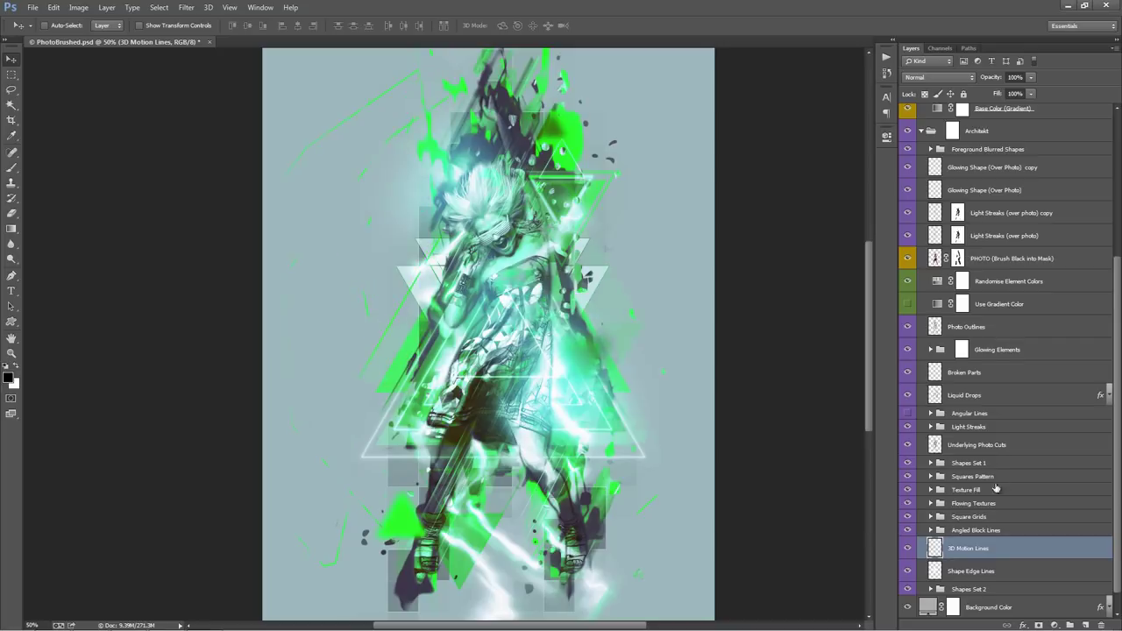
Step: Move the Shape Edge Lines layer to the left of the figure and back to a centered position behind her upper body
{"action": "scroll", "coordinate": [1011, 485], "scroll_direction": "down", "scroll_amount": 1}
{"action": "left_click", "coordinate": [1002, 550]}
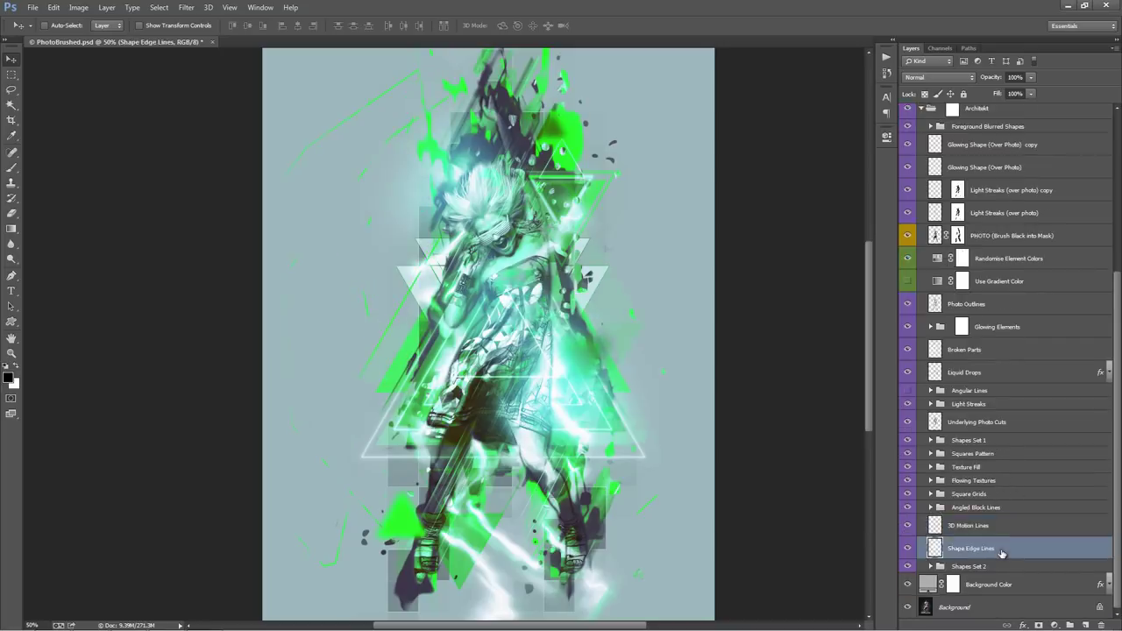
{"action": "left_click_drag", "start_coordinate": [533, 313], "coordinate": [422, 252]}
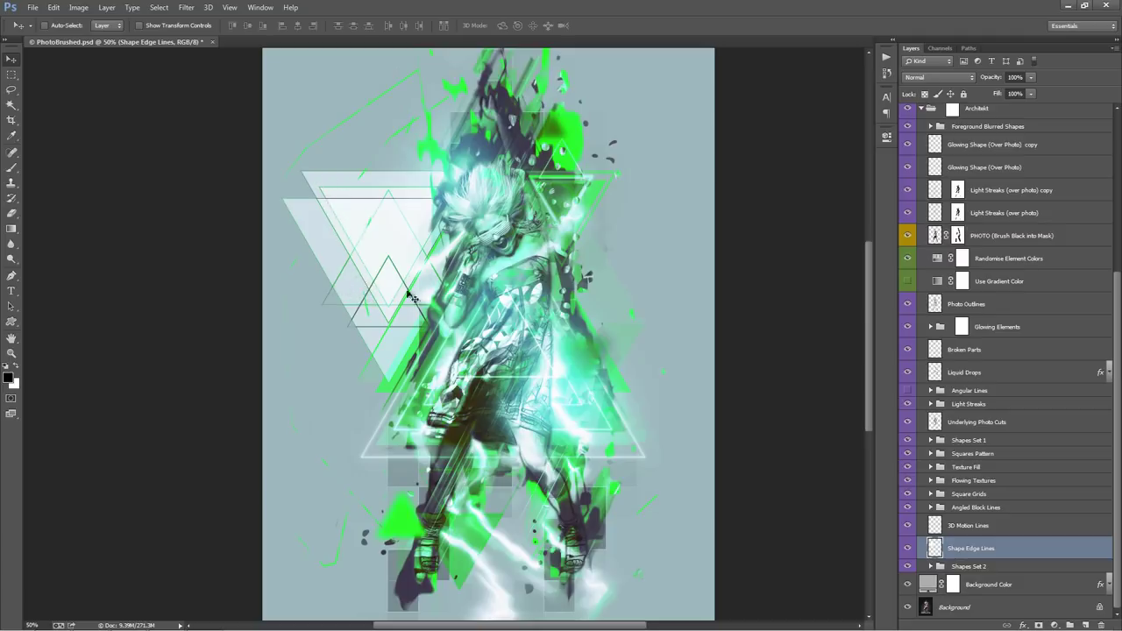
{"action": "left_click_drag", "start_coordinate": [418, 286], "coordinate": [522, 275]}
Step: Flip the Shape Edge Lines layer vertically and enlarge it to about 153%
{"action": "left_click", "coordinate": [54, 7]}
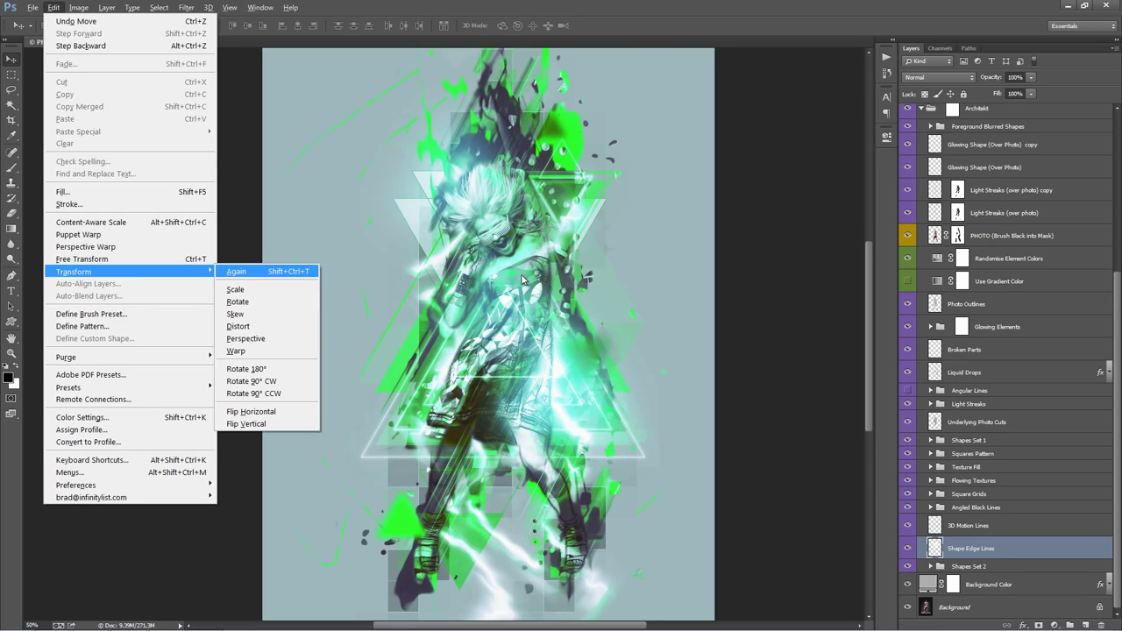
{"action": "left_click", "coordinate": [263, 424]}
{"action": "key", "text": "ctrl+t"}
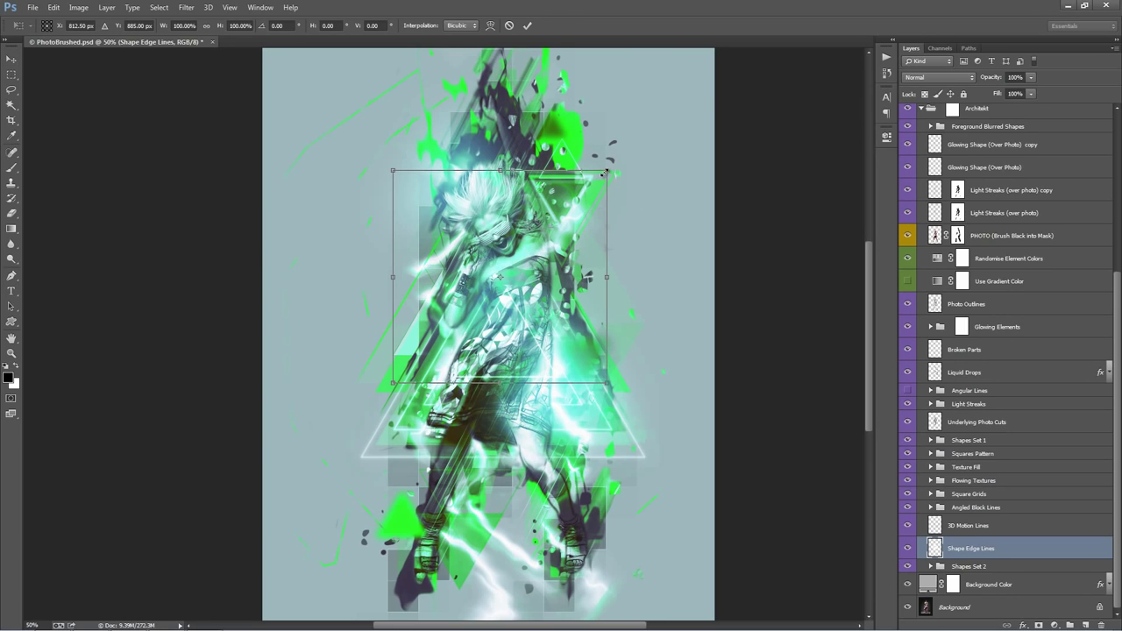
{"action": "left_click_drag", "start_coordinate": [607, 172], "coordinate": [654, 110]}
{"action": "key", "text": "Return"}
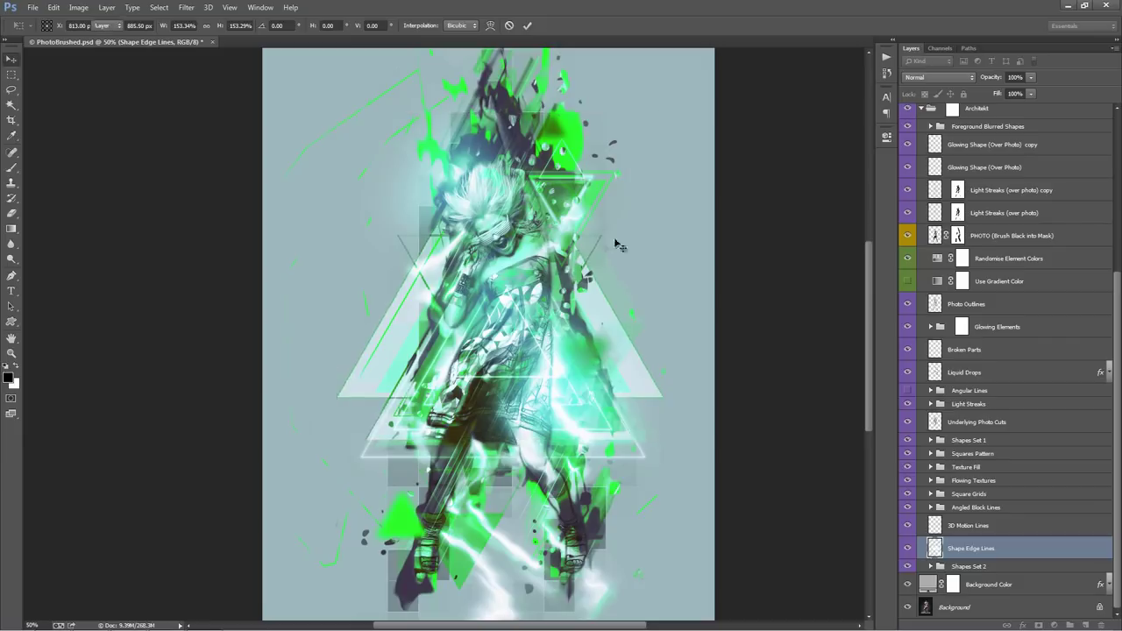
Step: Set the Shape Edge Lines layer's blend mode to Multiply and reposition it centered behind the figure
{"action": "left_click_drag", "start_coordinate": [570, 250], "coordinate": [570, 112]}
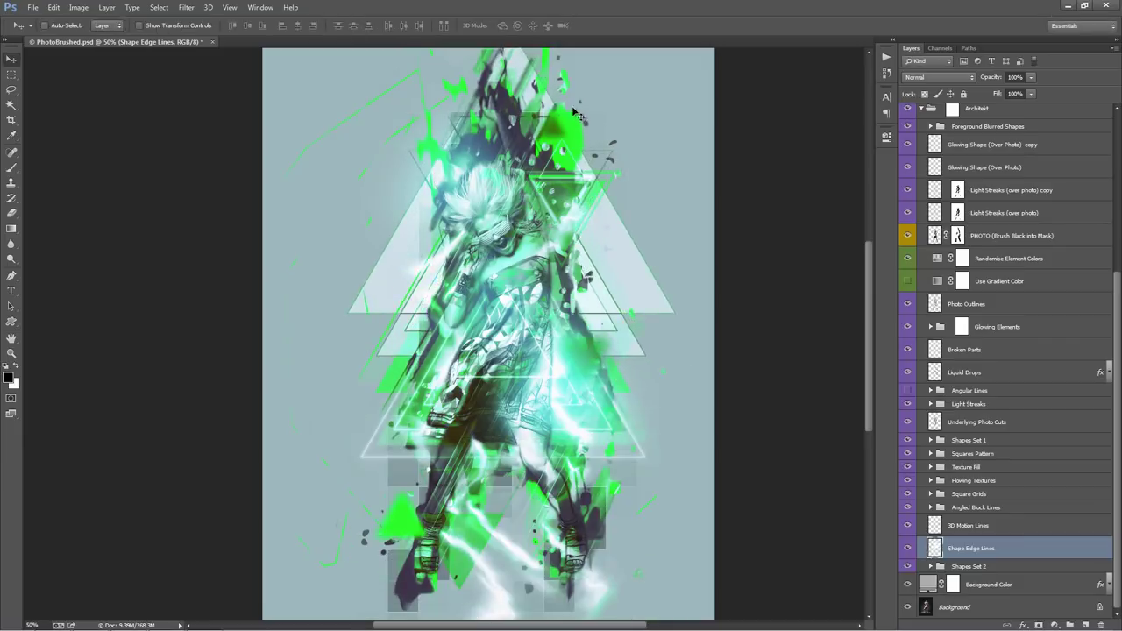
{"action": "left_click_drag", "start_coordinate": [564, 214], "coordinate": [506, 215]}
{"action": "left_click", "coordinate": [938, 78]}
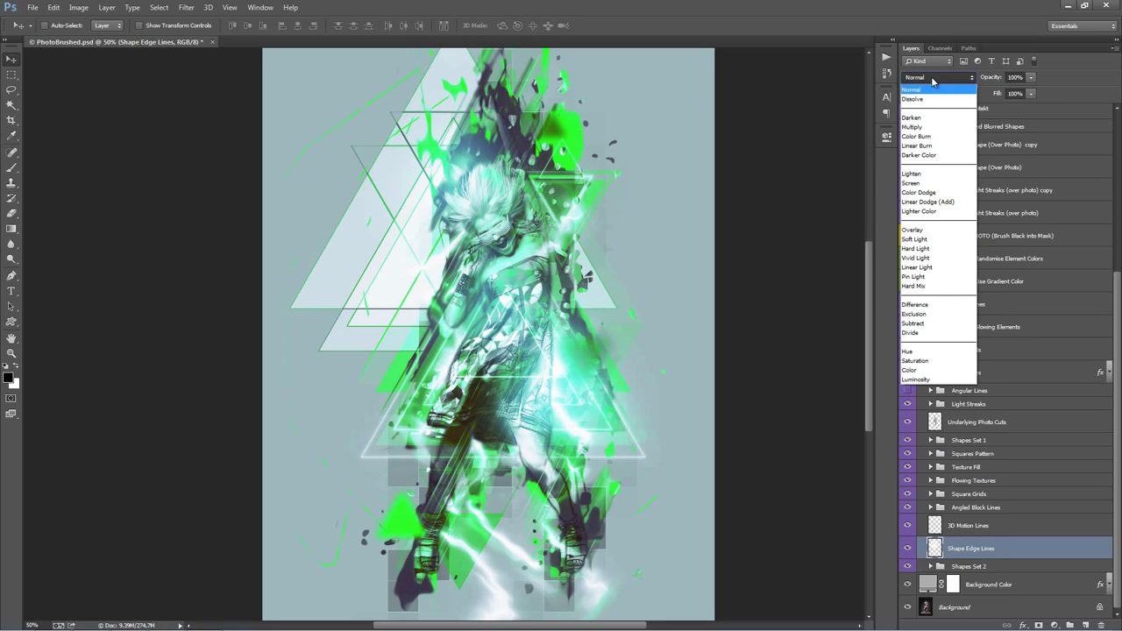
{"action": "left_click", "coordinate": [934, 130]}
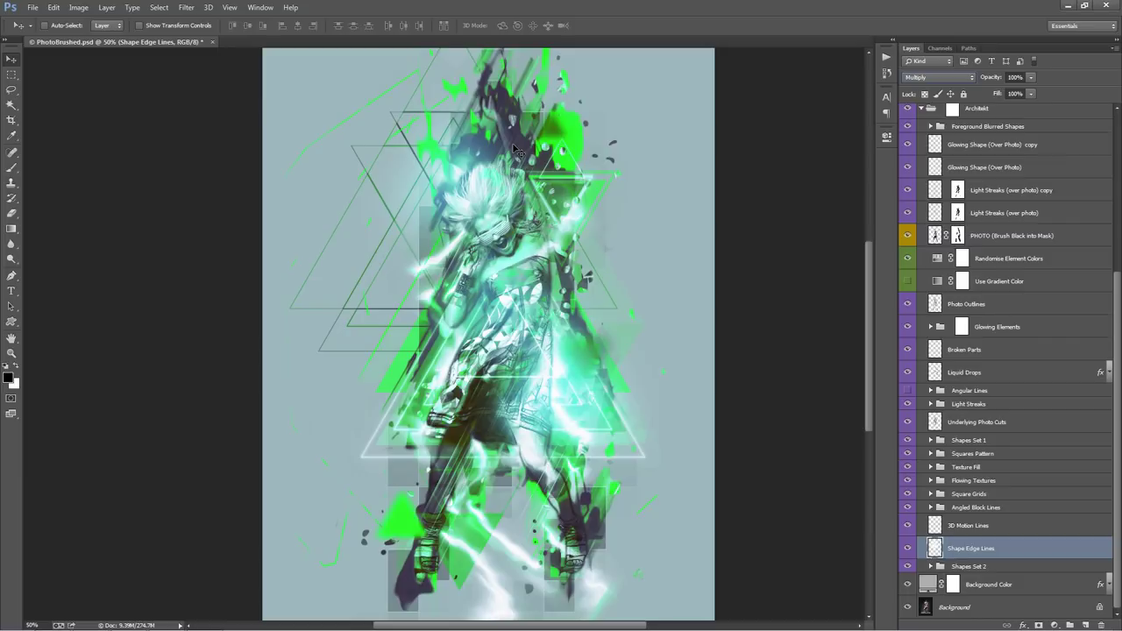
{"action": "left_click_drag", "start_coordinate": [534, 164], "coordinate": [588, 230]}
Step: Expand the Shapes Set 2 group to show its shape and color layers
{"action": "left_click", "coordinate": [995, 569]}
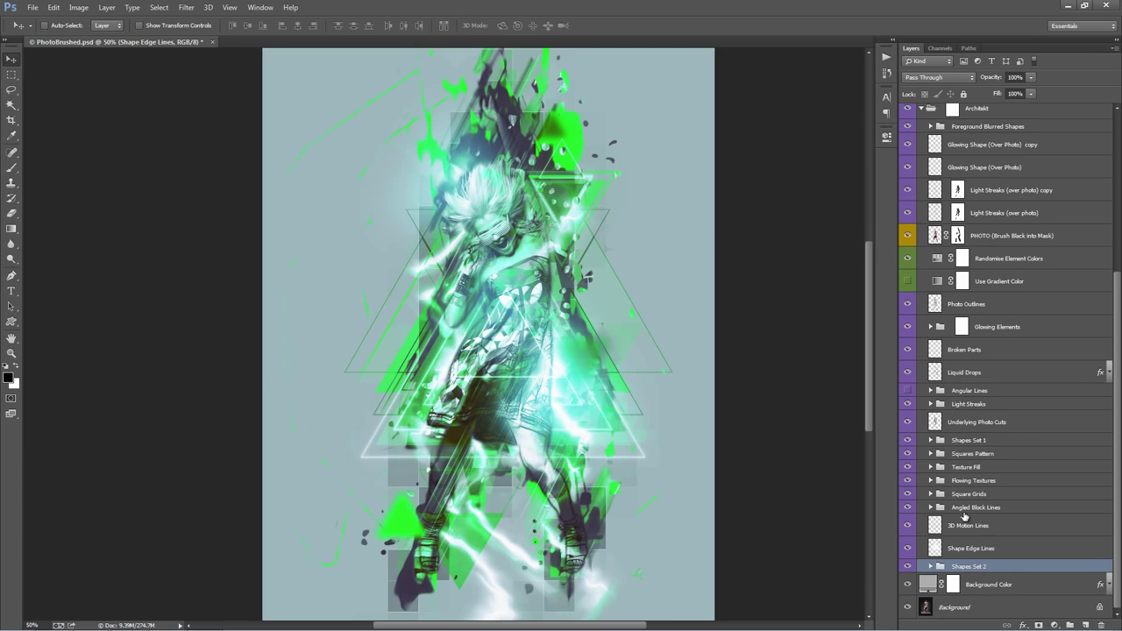
{"action": "left_click", "coordinate": [933, 566]}
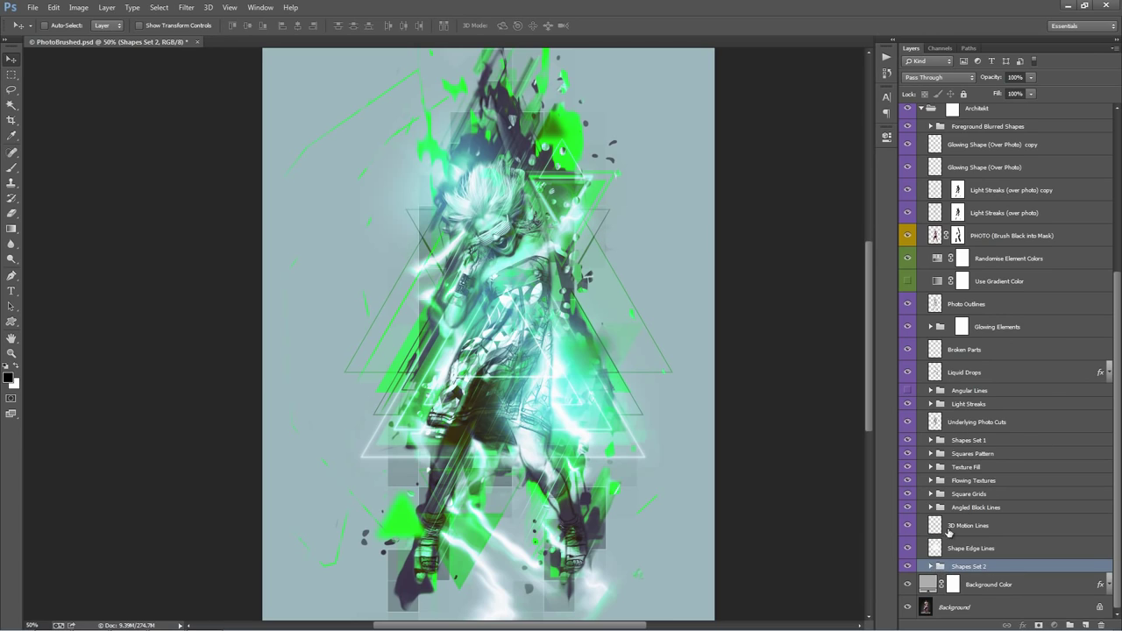
{"action": "scroll", "coordinate": [950, 534], "scroll_direction": "down", "scroll_amount": 5}
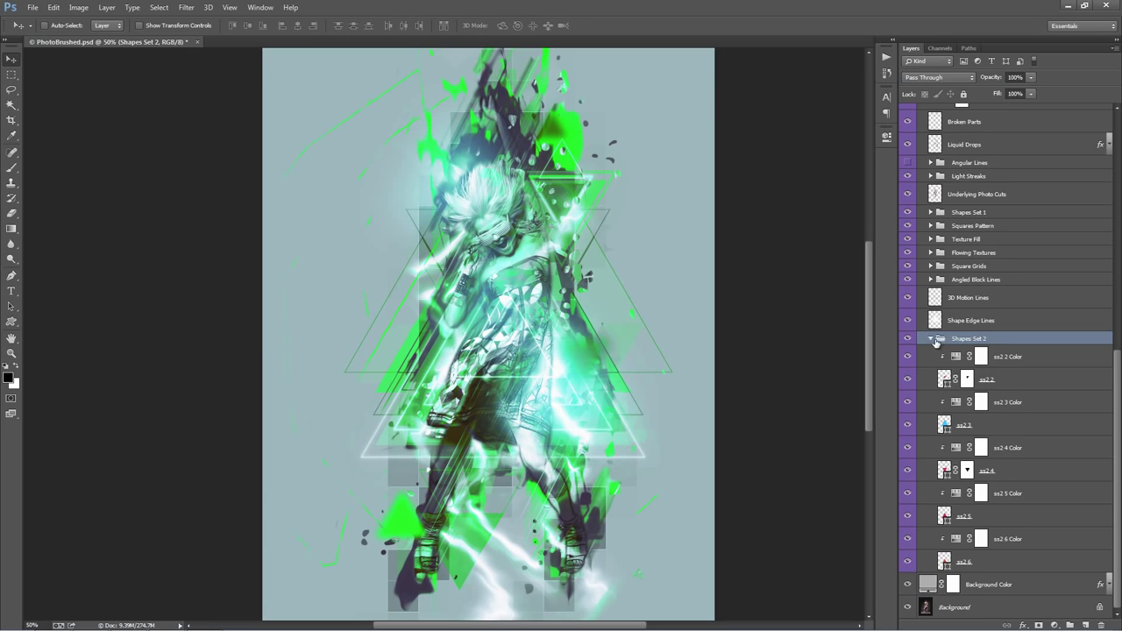
Step: Reposition the Shapes Set 2 group behind the figure and collapse the group
{"action": "left_click", "coordinate": [932, 338]}
{"action": "left_click_drag", "start_coordinate": [549, 276], "coordinate": [583, 333]}
{"action": "left_click", "coordinate": [932, 565]}
{"action": "scroll", "coordinate": [956, 543], "scroll_direction": "down", "scroll_amount": 5}
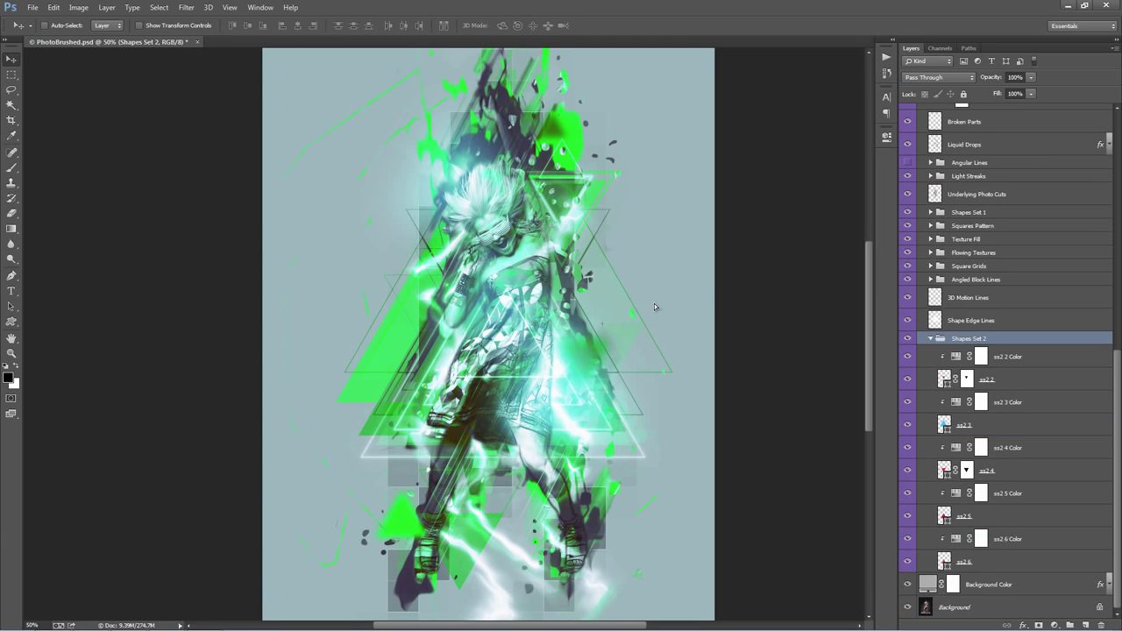
{"action": "left_click_drag", "start_coordinate": [656, 309], "coordinate": [670, 295]}
{"action": "left_click", "coordinate": [931, 339]}
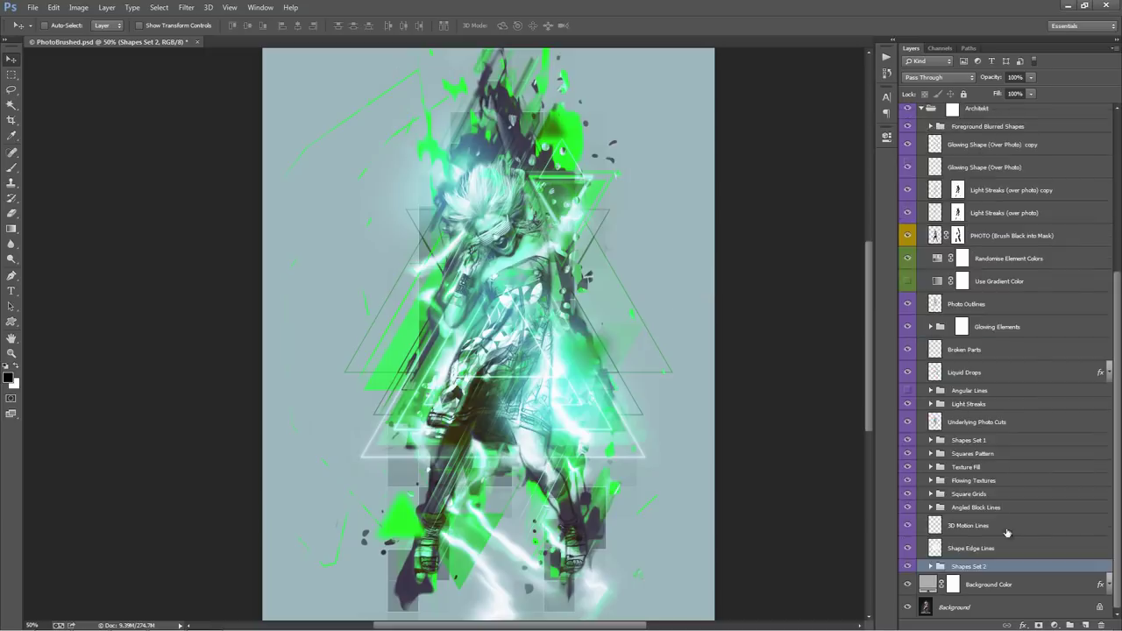
Step: Hide the Background Color layer and select the Background layer to examine the effect over the original photo background
{"action": "left_click", "coordinate": [997, 585]}
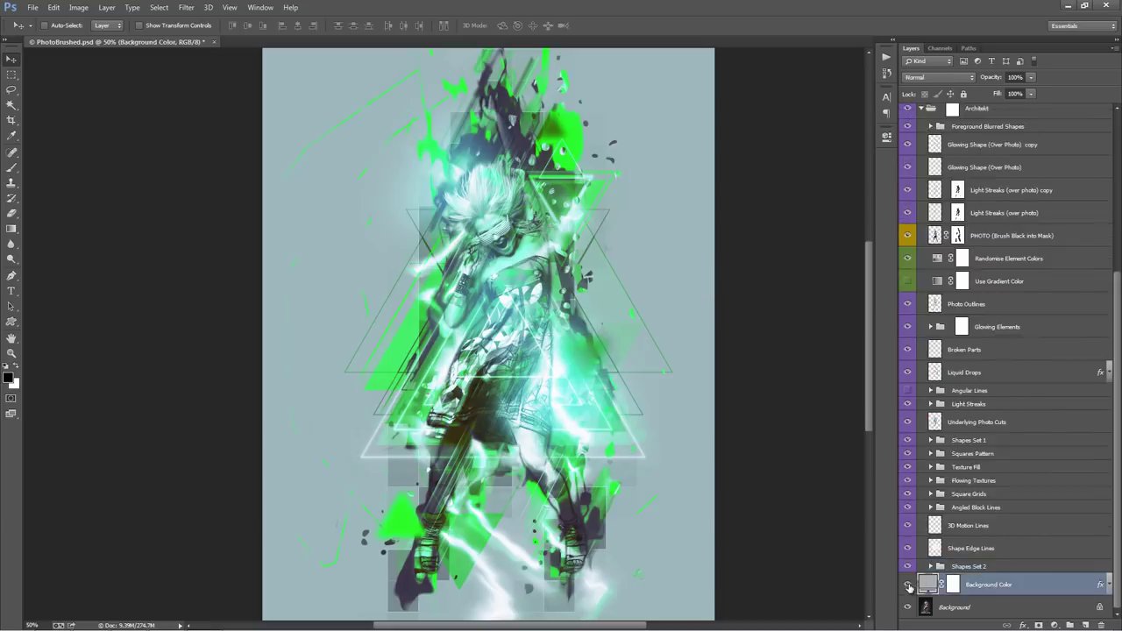
{"action": "left_click", "coordinate": [908, 585]}
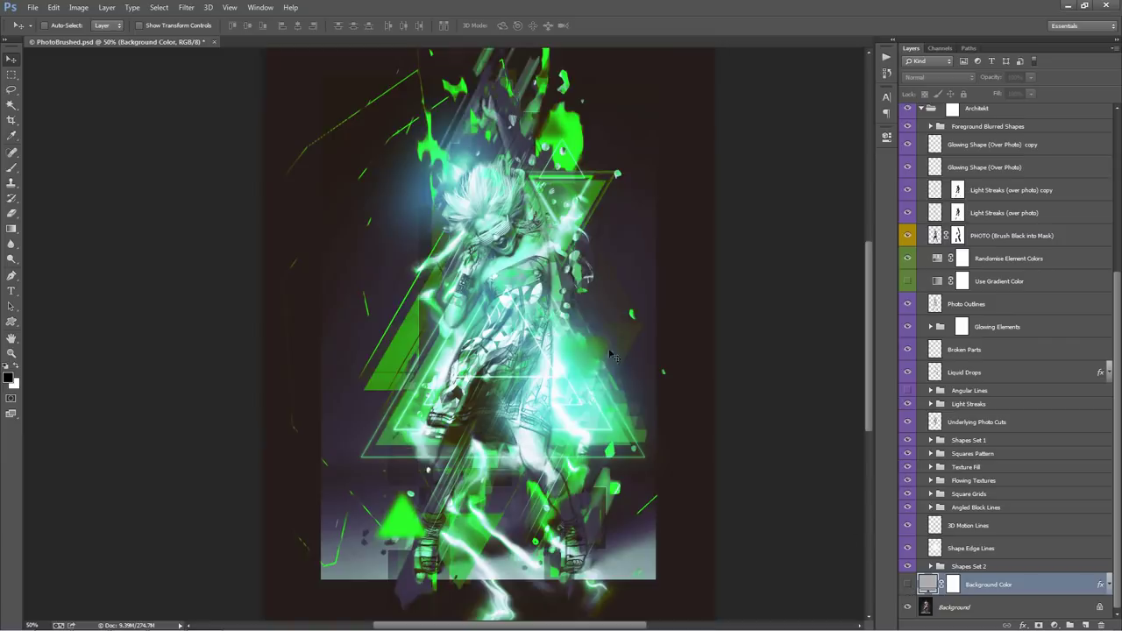
{"action": "scroll", "coordinate": [609, 396], "scroll_direction": "up", "scroll_amount": 1}
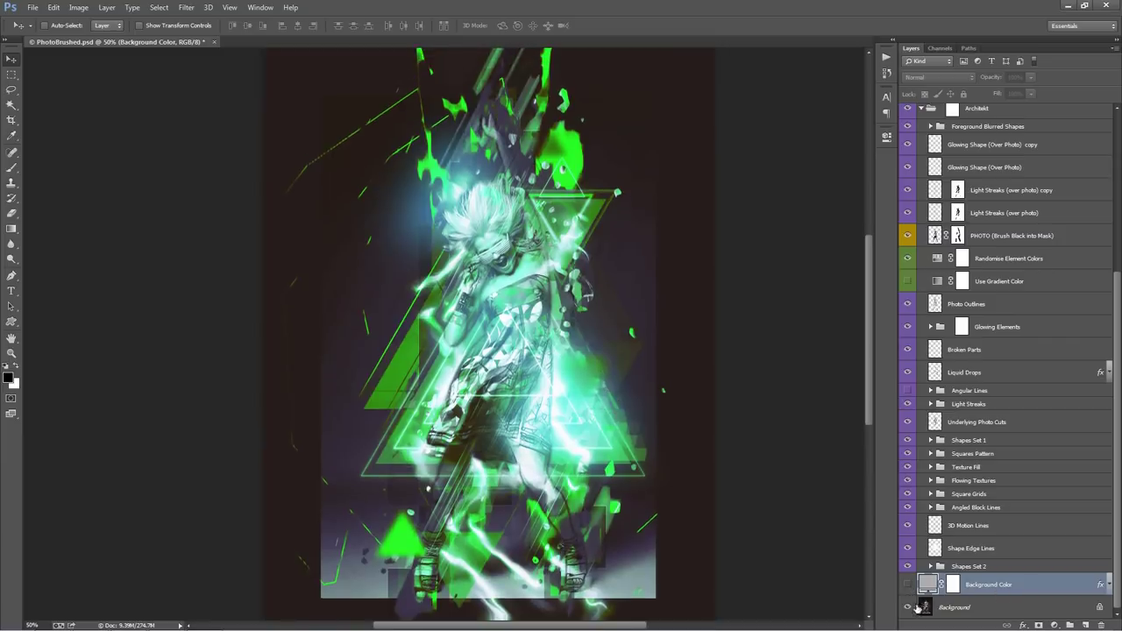
{"action": "left_click", "coordinate": [965, 609]}
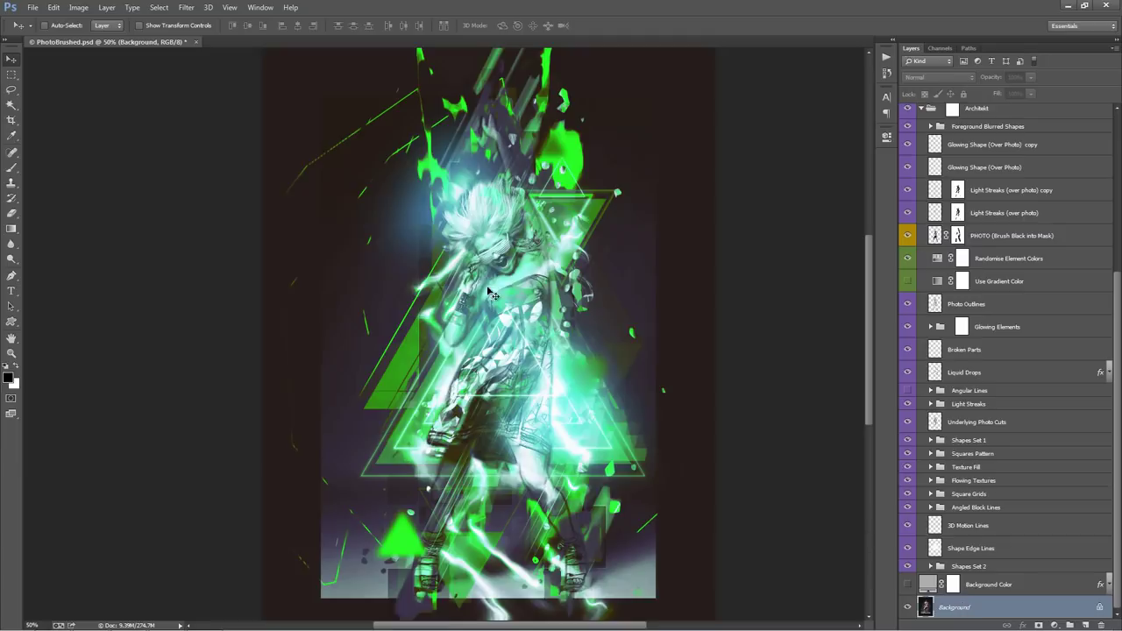
{"action": "scroll", "coordinate": [494, 294], "scroll_direction": "up", "scroll_amount": 1}
{"action": "scroll", "coordinate": [494, 294], "scroll_direction": "down", "scroll_amount": 2}
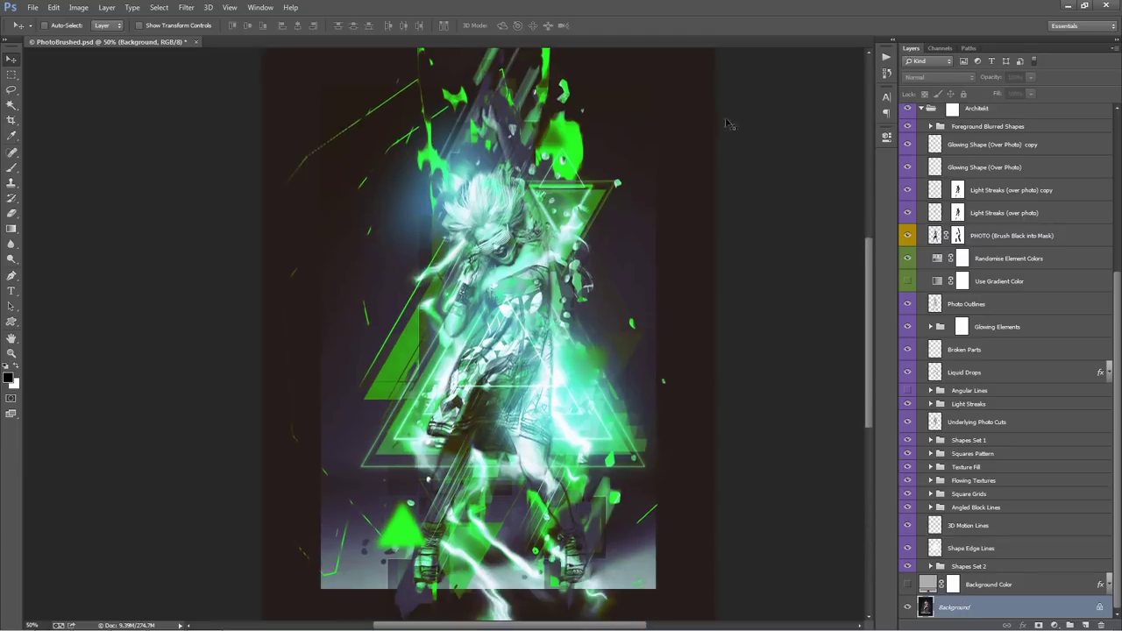
{"action": "scroll", "coordinate": [715, 356], "scroll_direction": "up", "scroll_amount": 1}
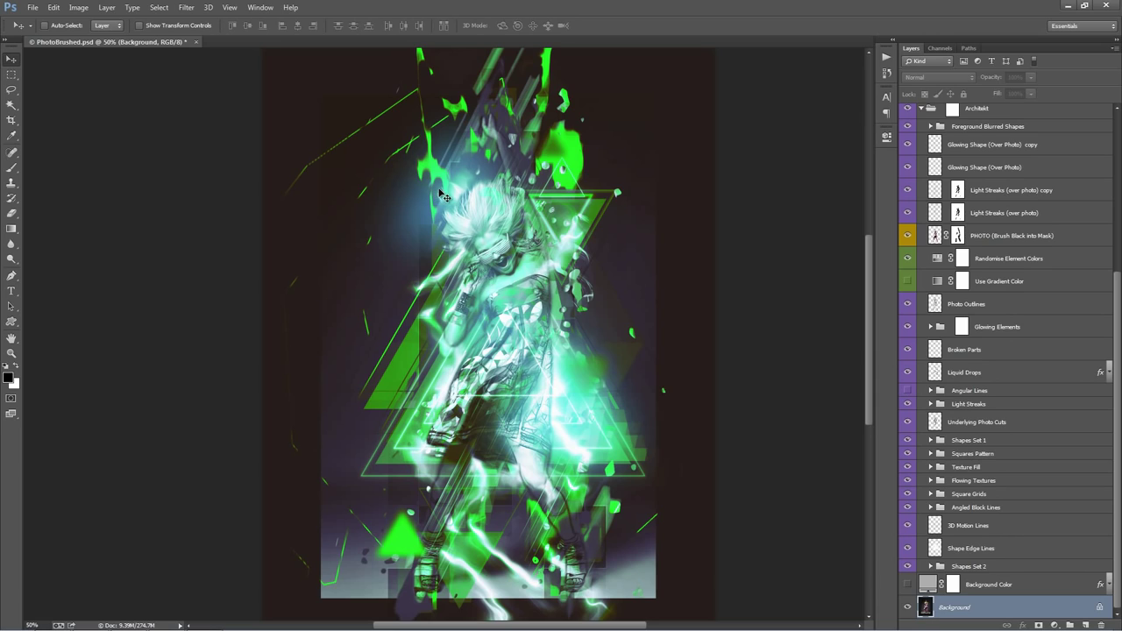
Step: Try cropping the image to a rectangular selection around the original photo area, undo the crop and deselect
{"action": "key", "text": "m"}
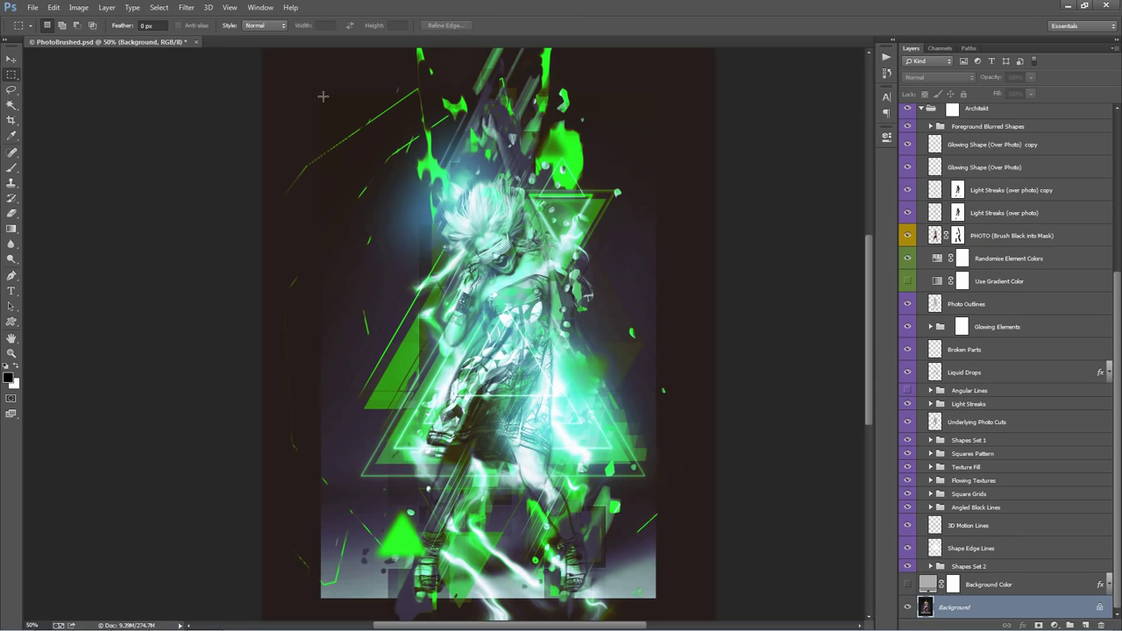
{"action": "left_click_drag", "start_coordinate": [322, 97], "coordinate": [655, 597]}
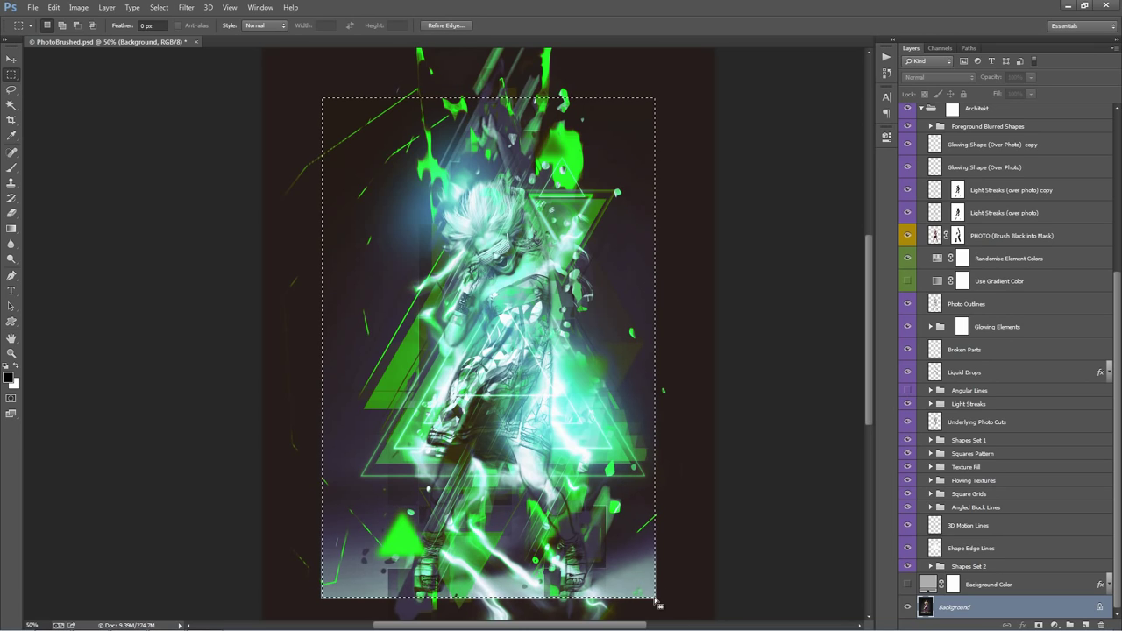
{"action": "key", "text": "alt+i"}
{"action": "key", "text": "p"}
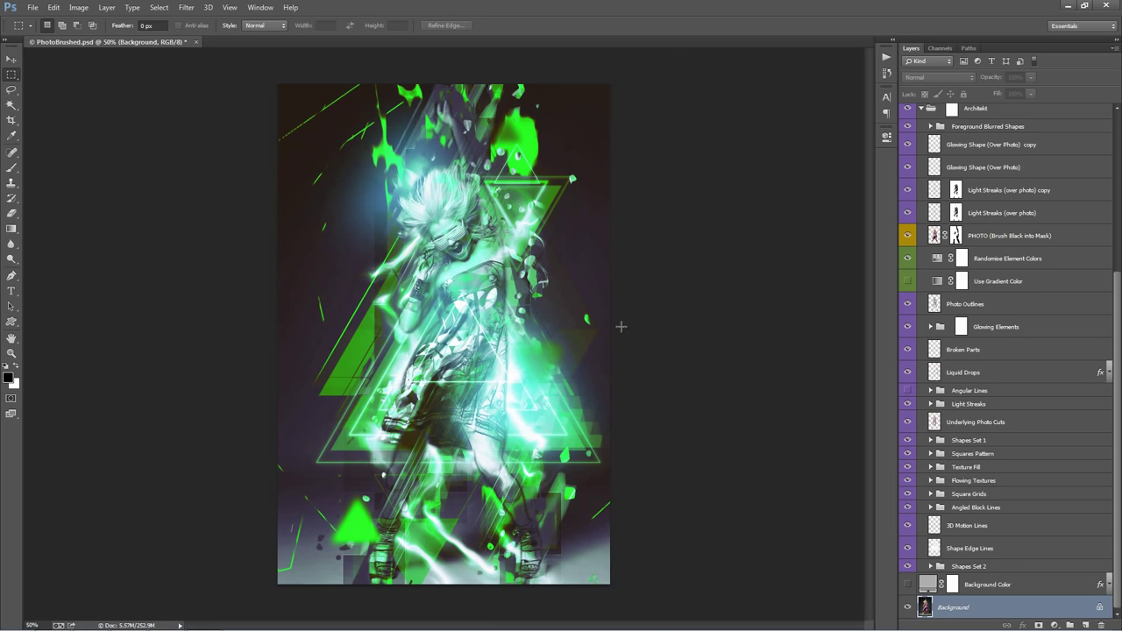
{"action": "key", "text": "ctrl+z"}
{"action": "key", "text": "ctrl+d"}
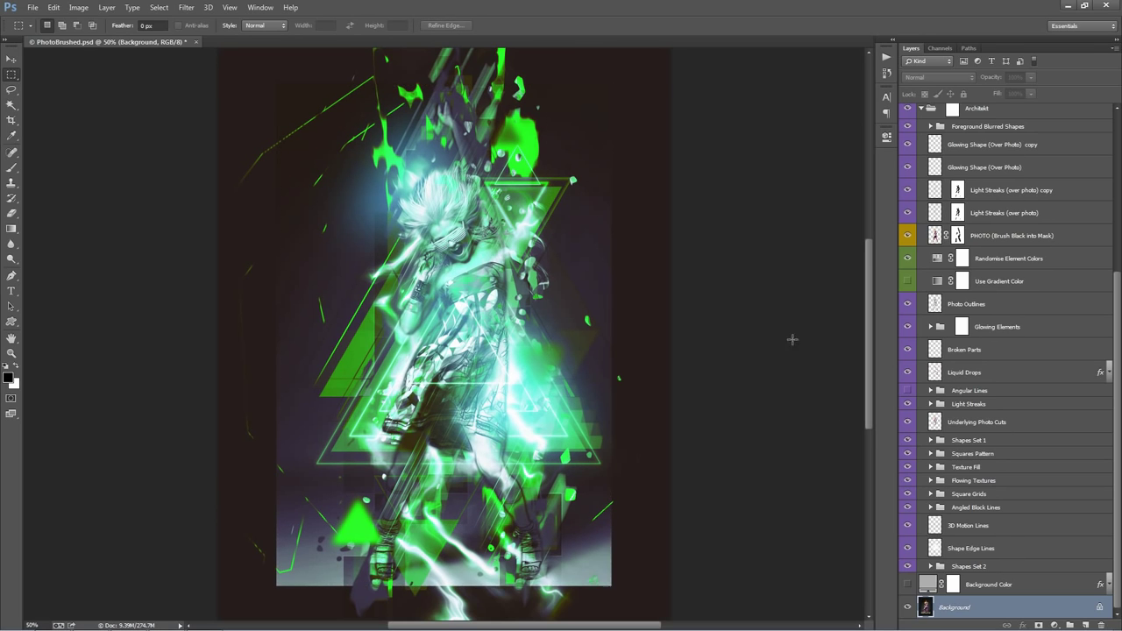
Step: Show the Background Color layer, preview white (ffffff) and near-black (0b0b0b) as its fill color, and cancel the color change
{"action": "left_click", "coordinate": [908, 585]}
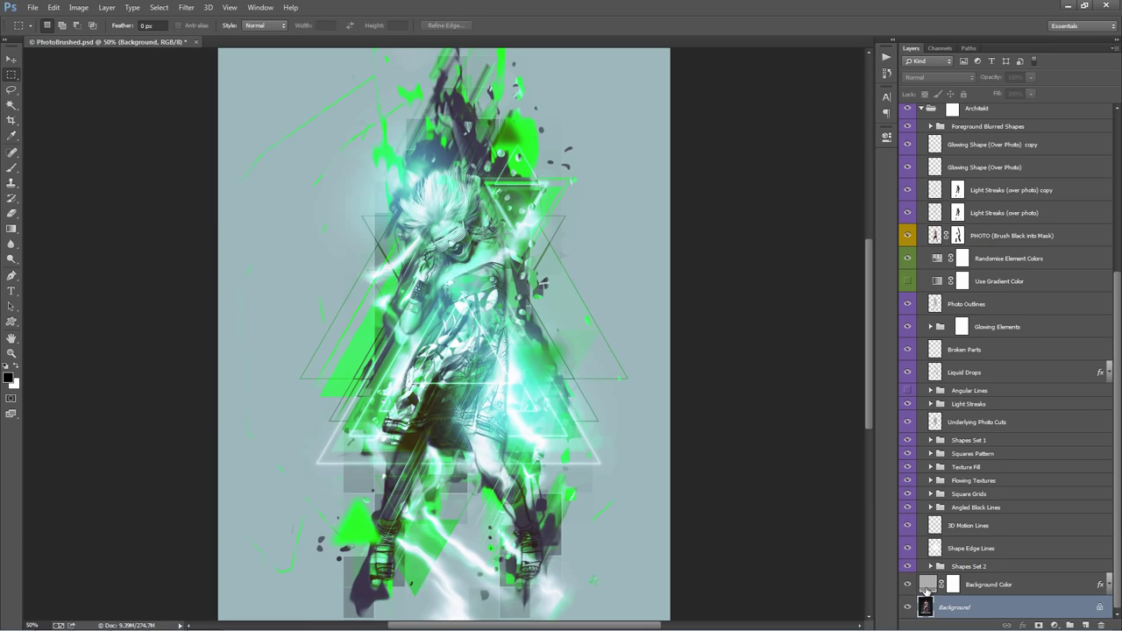
{"action": "double_click", "coordinate": [928, 585]}
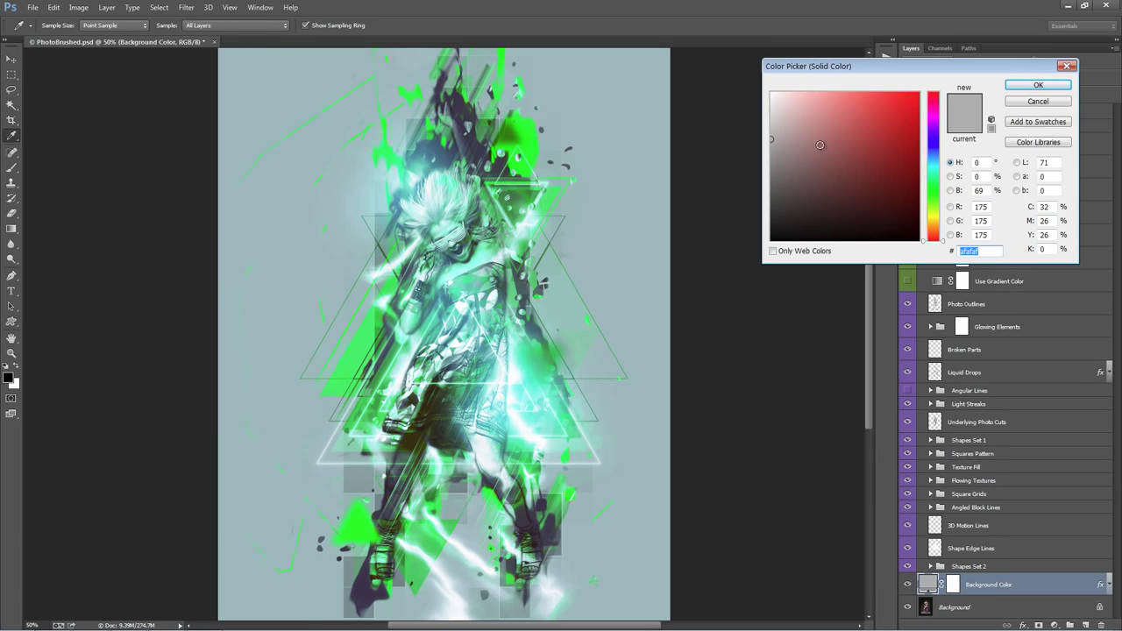
{"action": "left_click_drag", "start_coordinate": [834, 146], "coordinate": [687, 4]}
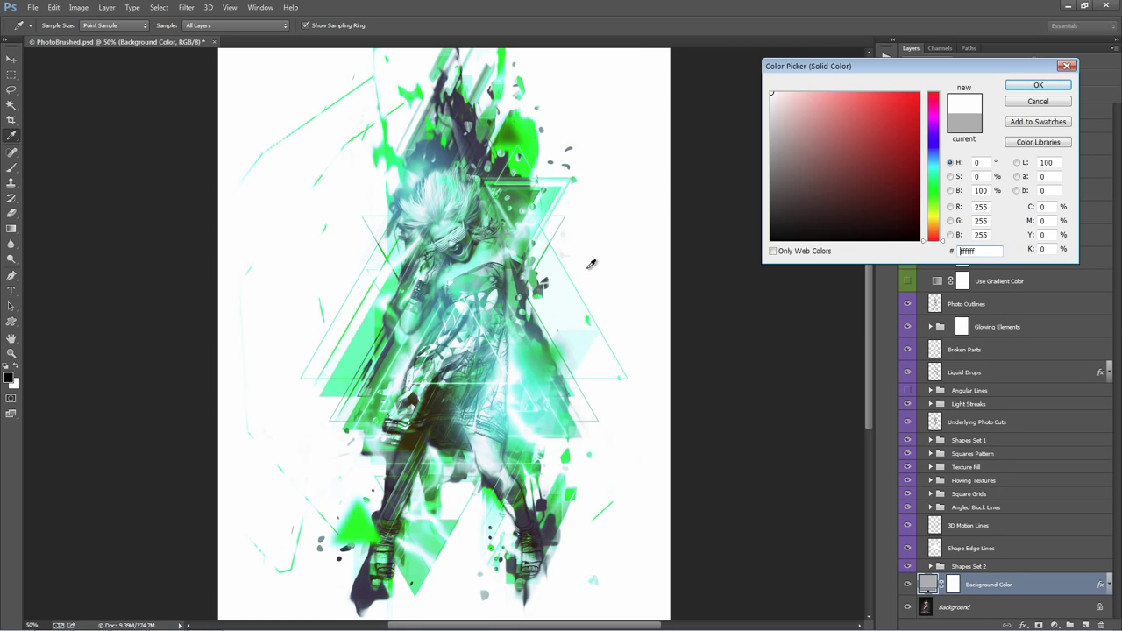
{"action": "left_click", "coordinate": [771, 235]}
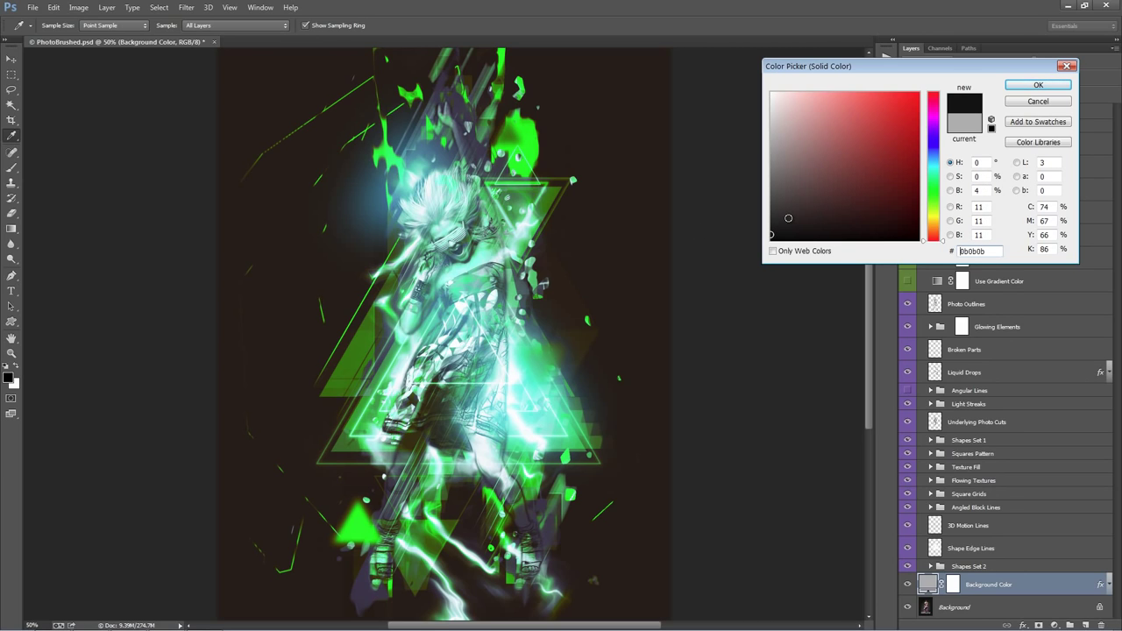
{"action": "mouse_move", "coordinate": [822, 209]}
{"action": "left_mouse_down"}
{"action": "mouse_move", "coordinate": [815, 138]}
{"action": "mouse_move", "coordinate": [656, 146]}
{"action": "mouse_move", "coordinate": [663, 88]}
{"action": "left_mouse_up"}
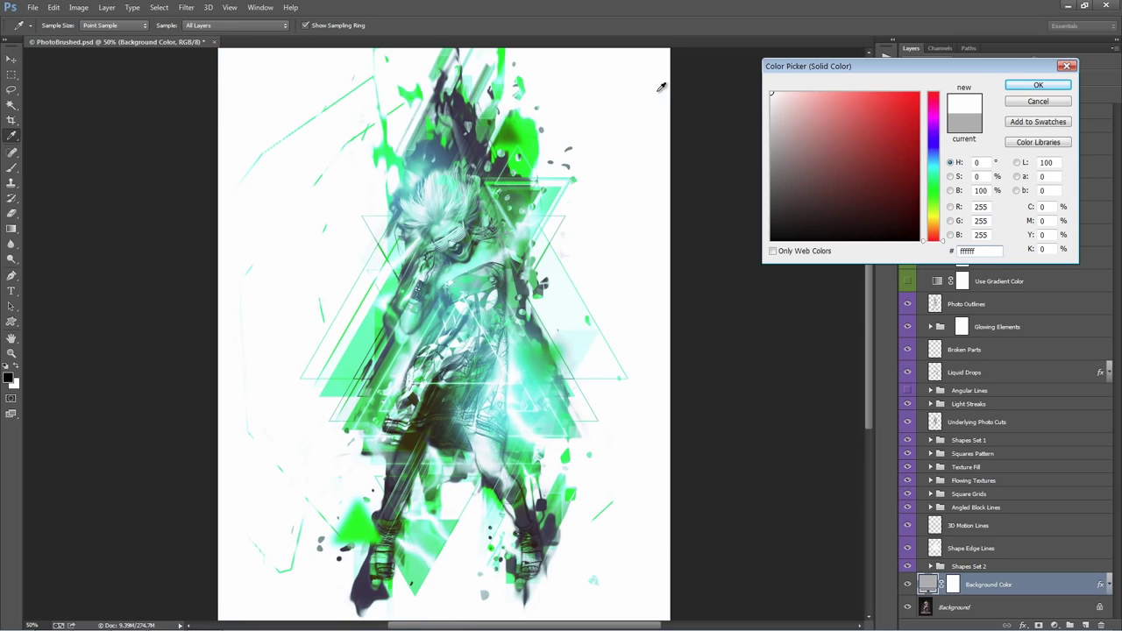
{"action": "left_click", "coordinate": [1038, 102]}
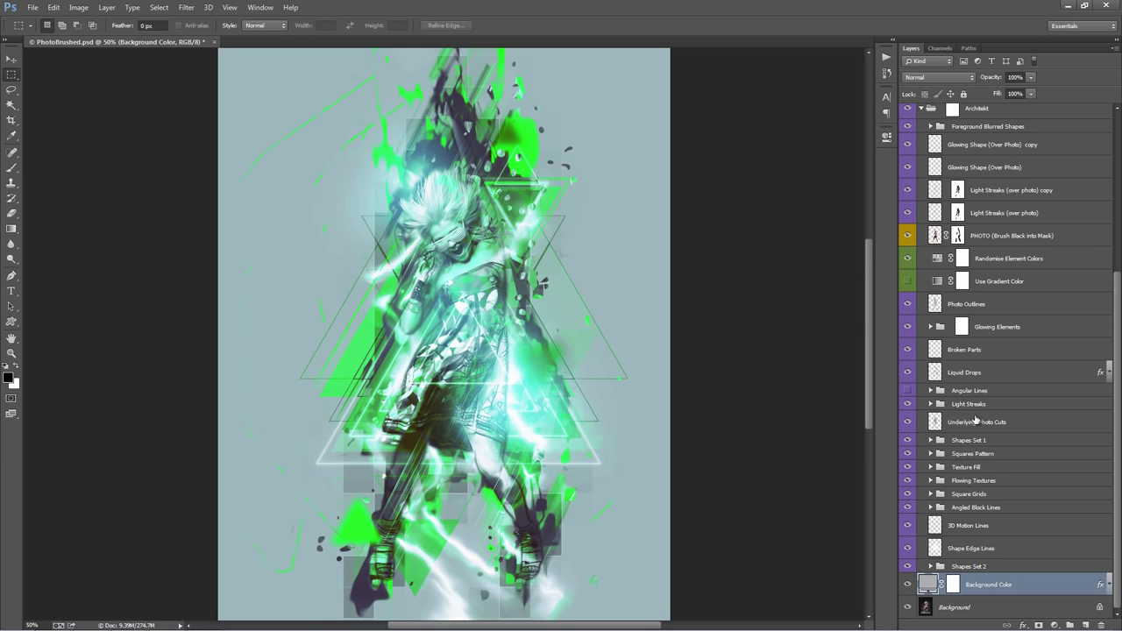
Step: Hide the Background Color and Background layers to examine the artwork on transparency, and show both layers again
{"action": "left_click", "coordinate": [908, 585]}
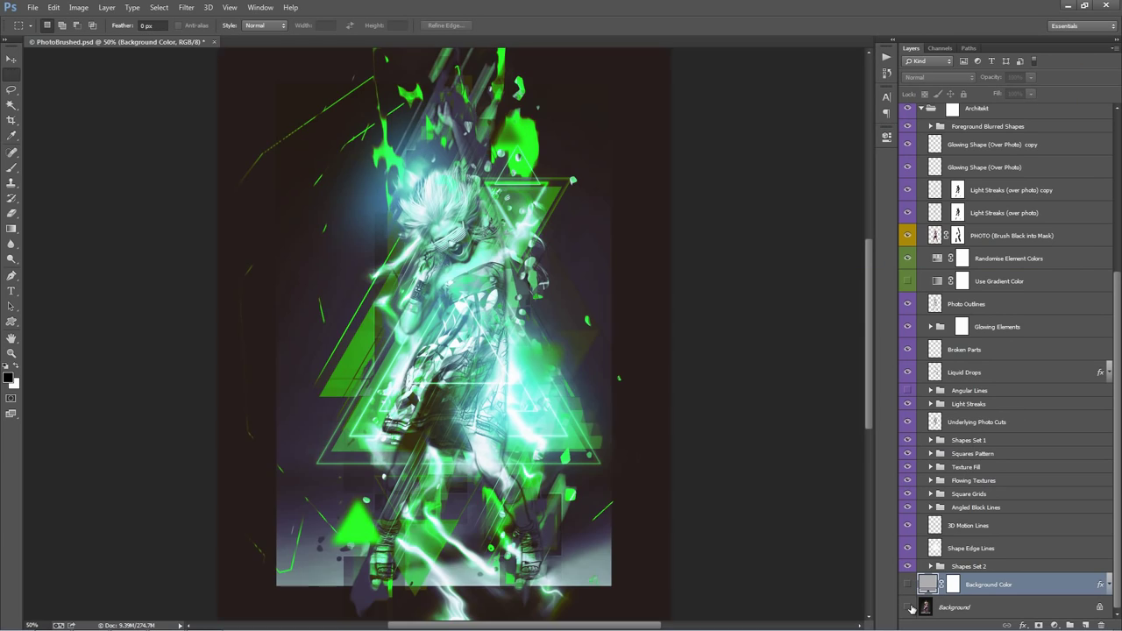
{"action": "left_click", "coordinate": [910, 606]}
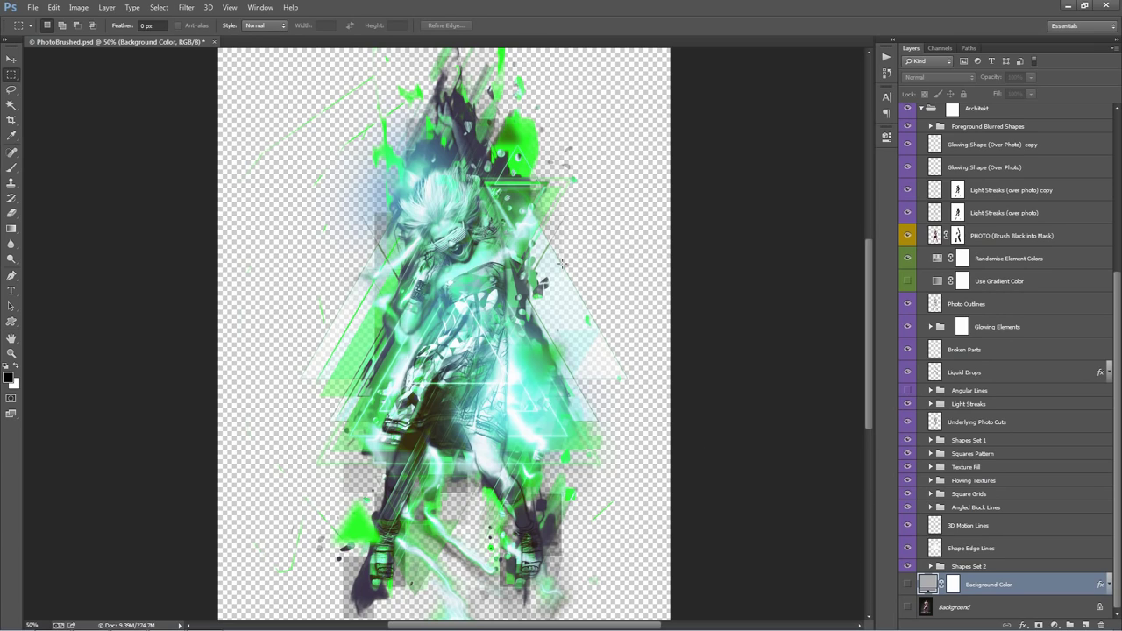
{"action": "key", "text": "v"}
{"action": "scroll", "coordinate": [562, 263], "scroll_direction": "down", "scroll_amount": 1}
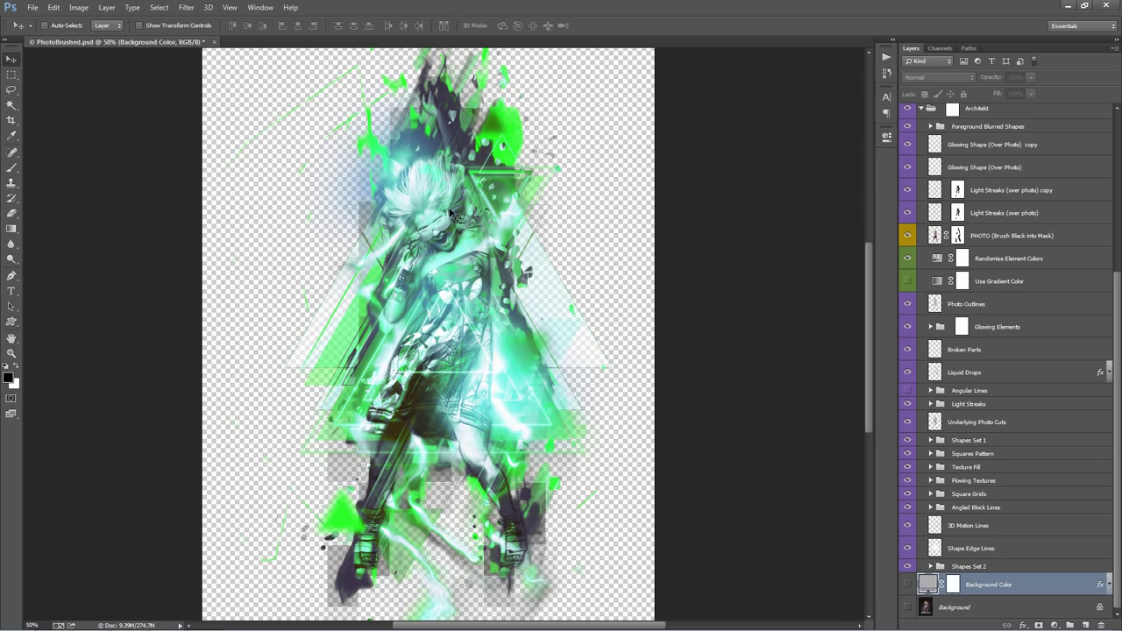
{"action": "left_click", "coordinate": [907, 588]}
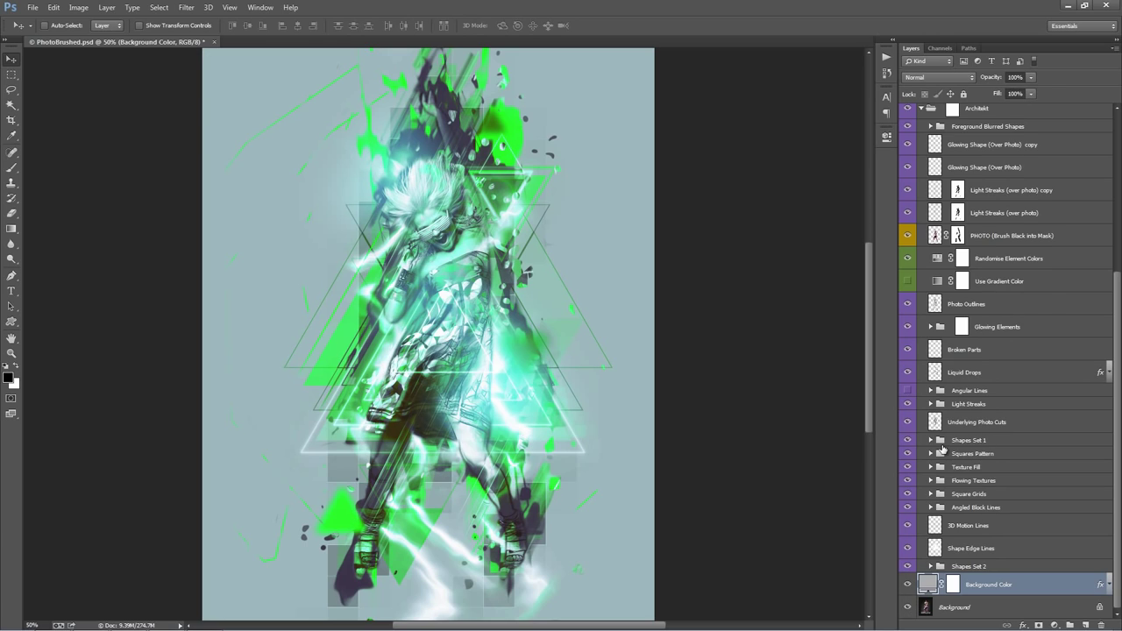
Step: Collapse the Color and Architekt groups
{"action": "scroll", "coordinate": [984, 481], "scroll_direction": "up", "scroll_amount": 5}
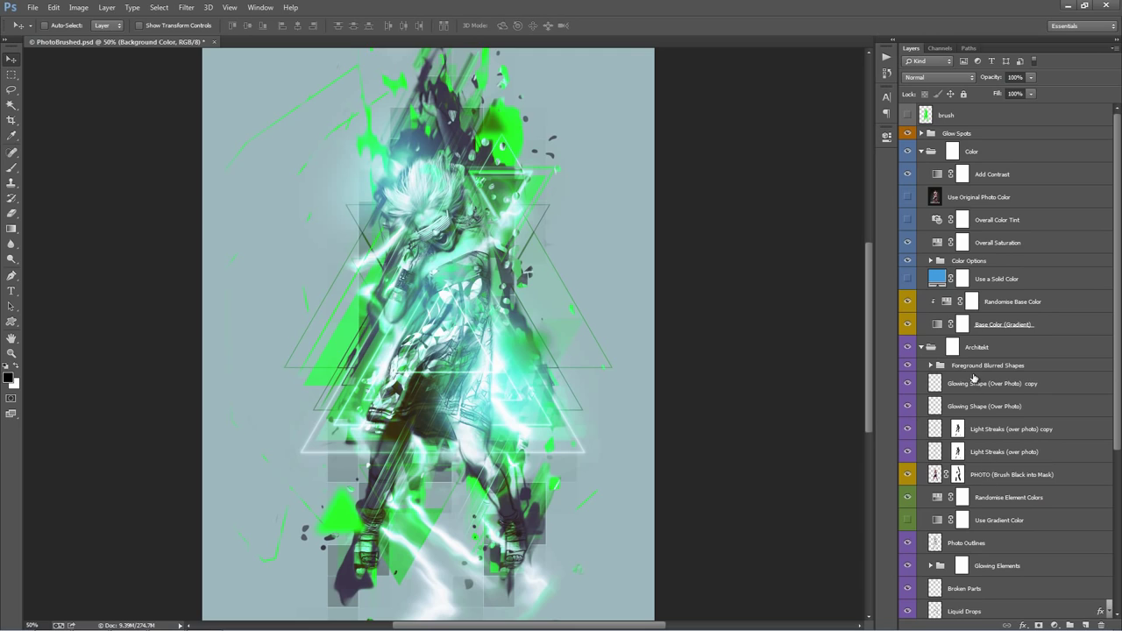
{"action": "left_click", "coordinate": [921, 152]}
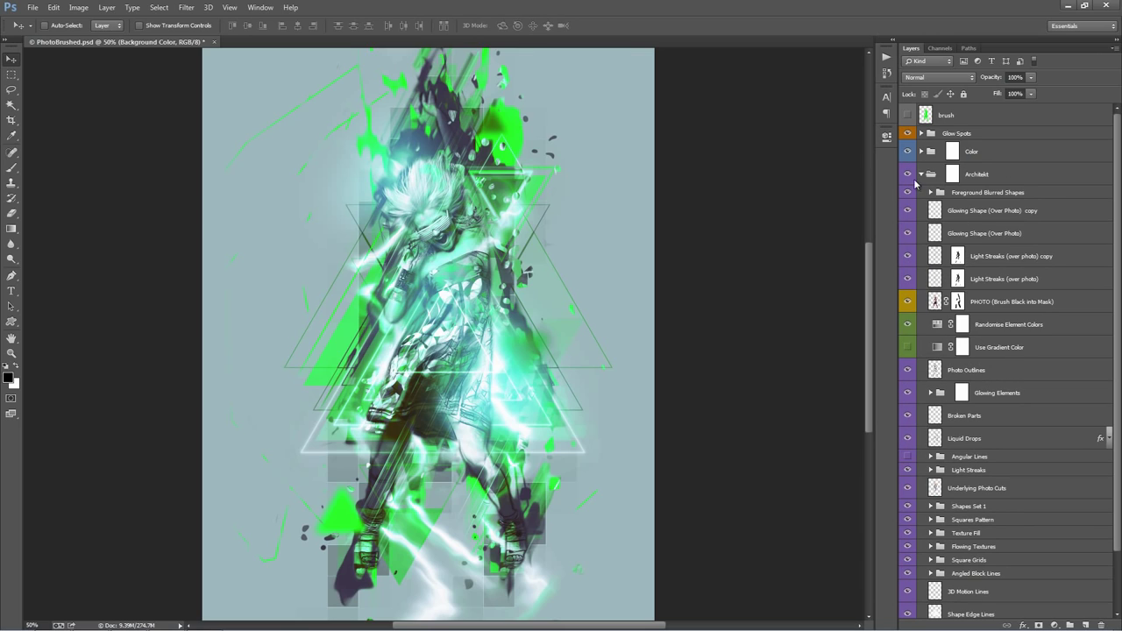
{"action": "left_click", "coordinate": [922, 175]}
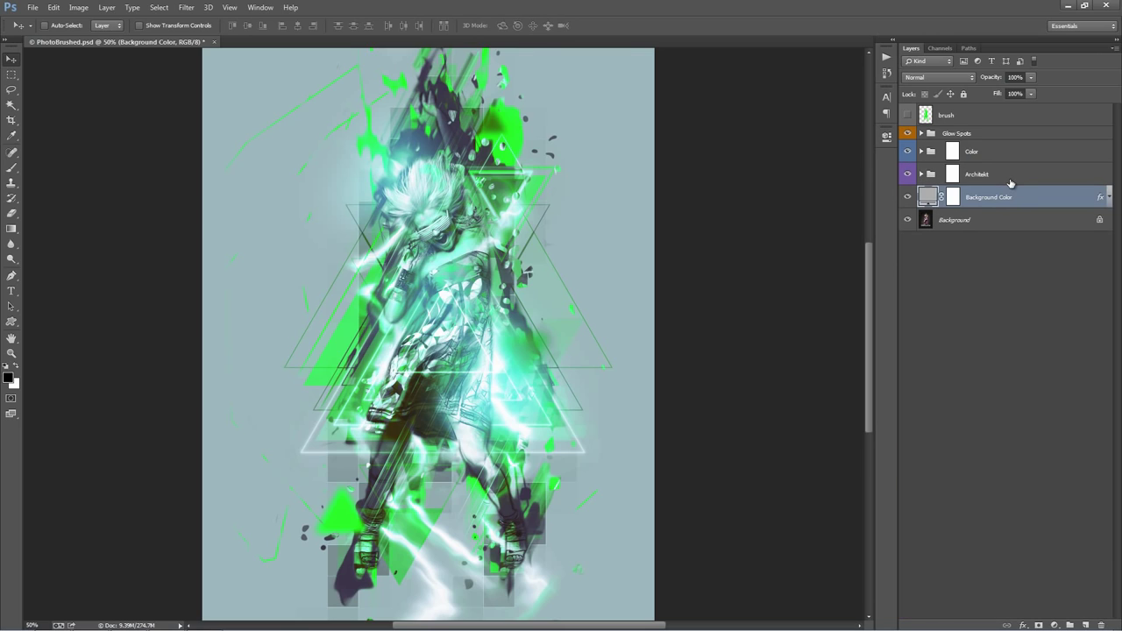
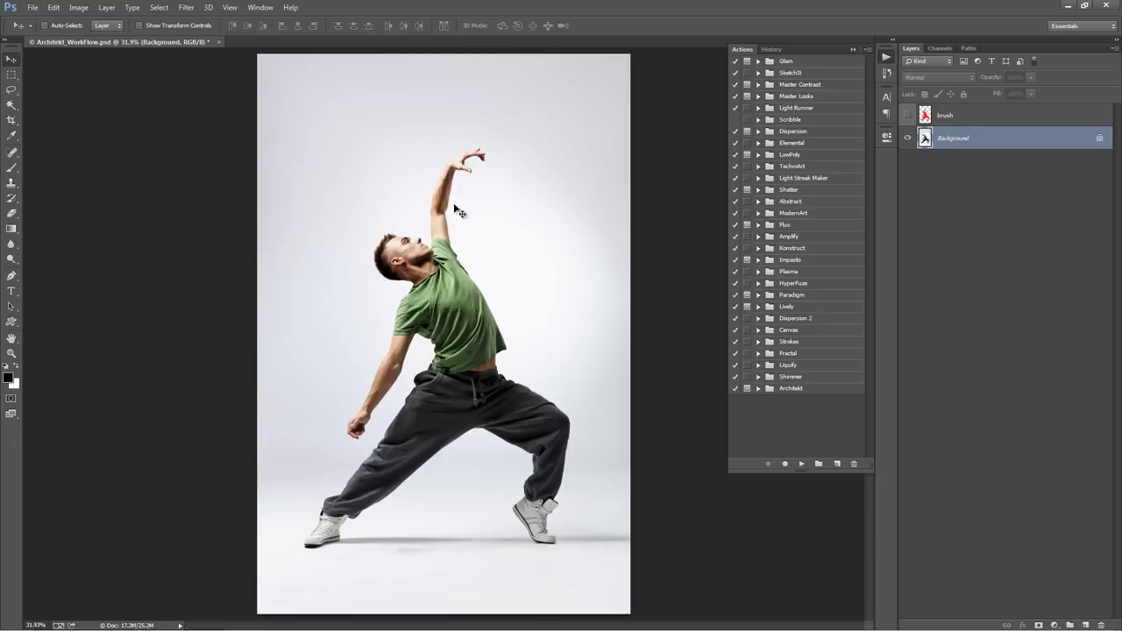
Step: In Architekt_WorkFlow.psd, show the brush layer and play the Architekt action from its Reset Swatches step, stopping at the shape-creation message
{"action": "left_click", "coordinate": [1009, 112]}
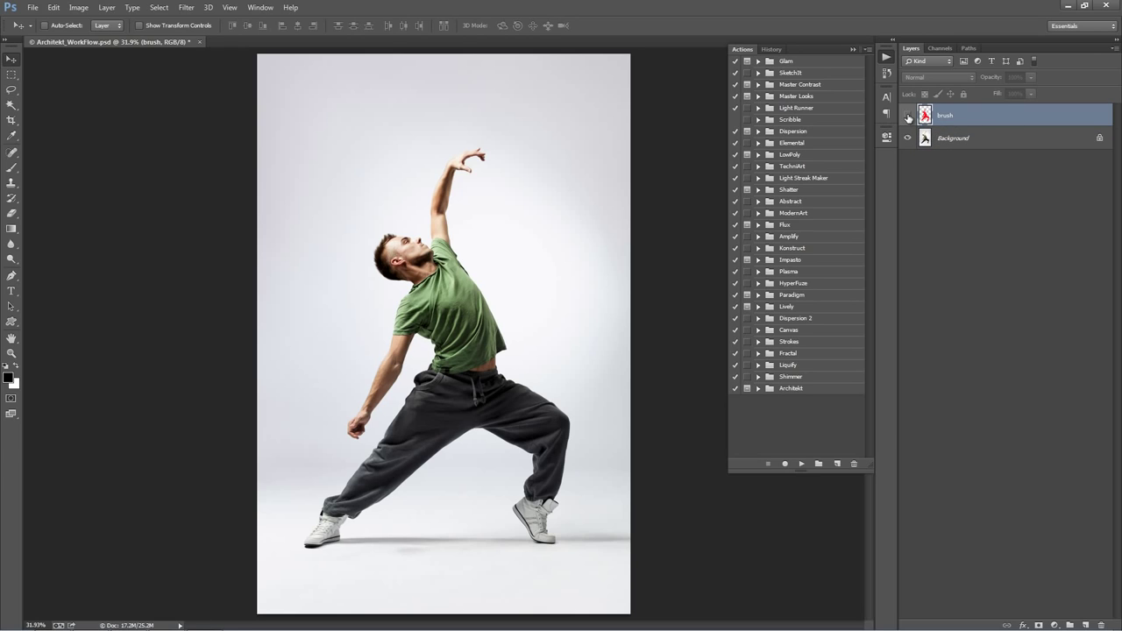
{"action": "left_click", "coordinate": [909, 115]}
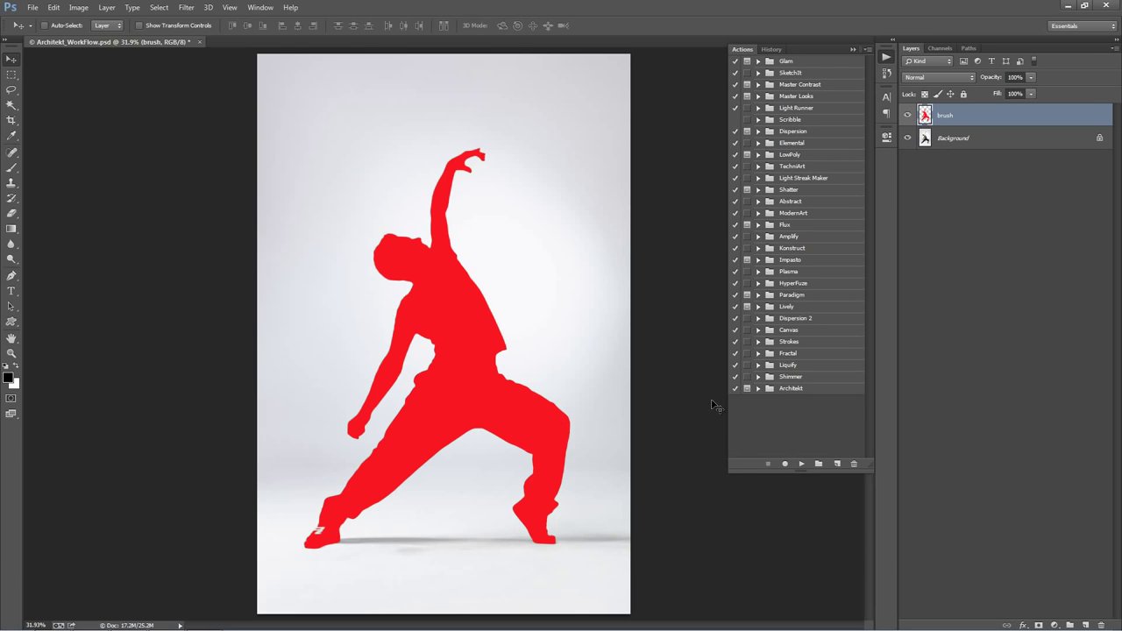
{"action": "left_click", "coordinate": [758, 388]}
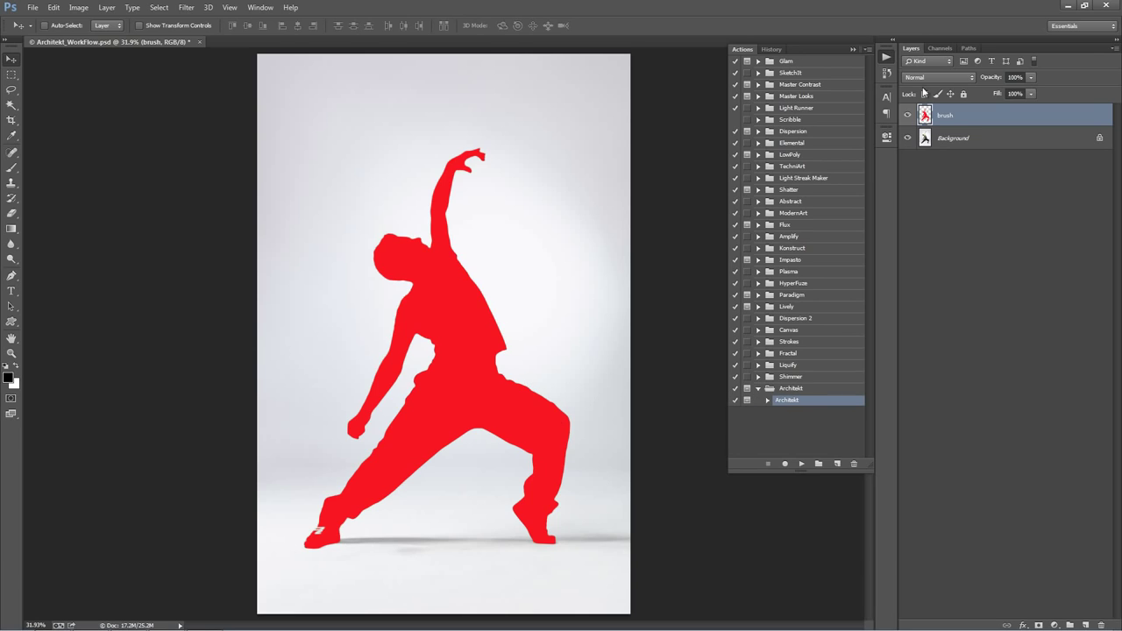
{"action": "left_click", "coordinate": [769, 402]}
{"action": "left_click", "coordinate": [795, 412]}
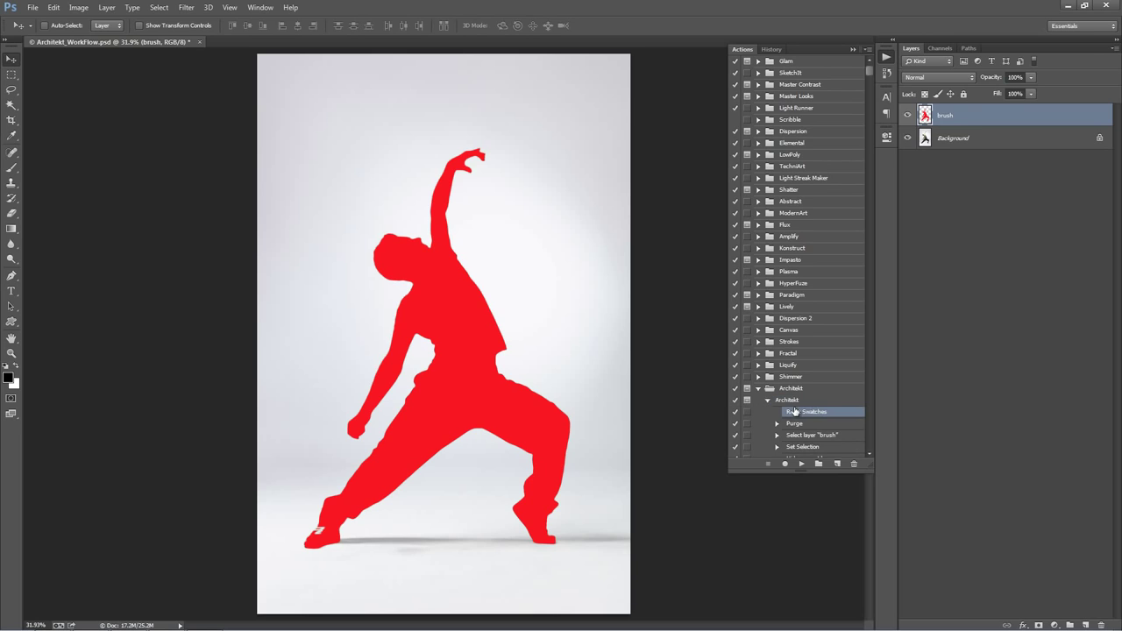
{"action": "left_click", "coordinate": [802, 464]}
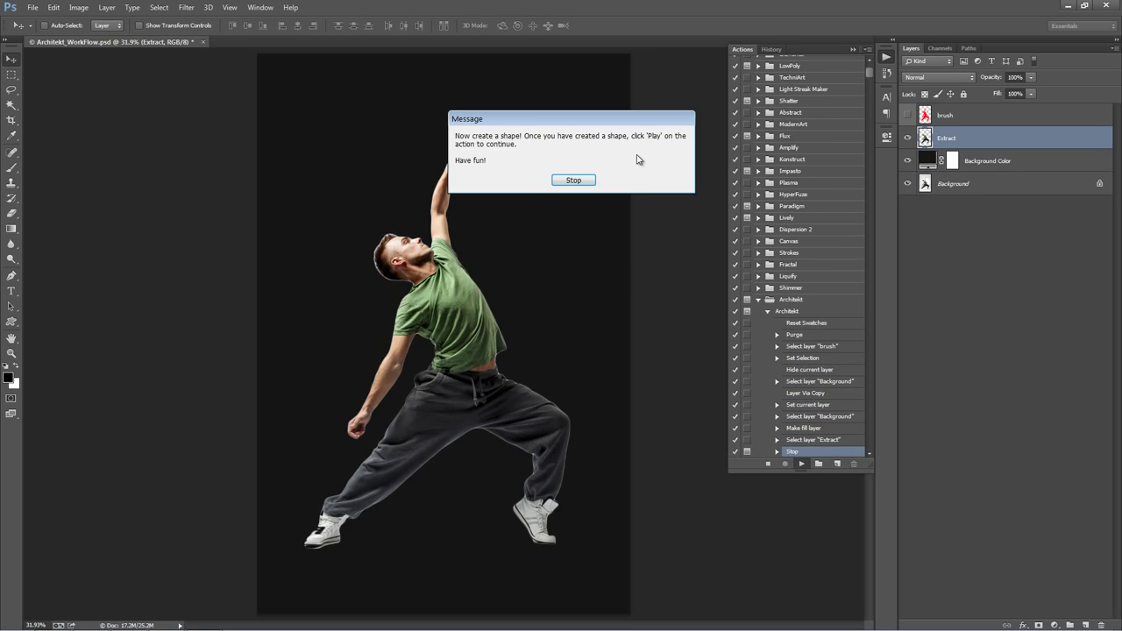
{"action": "left_click_drag", "start_coordinate": [521, 114], "coordinate": [482, 102]}
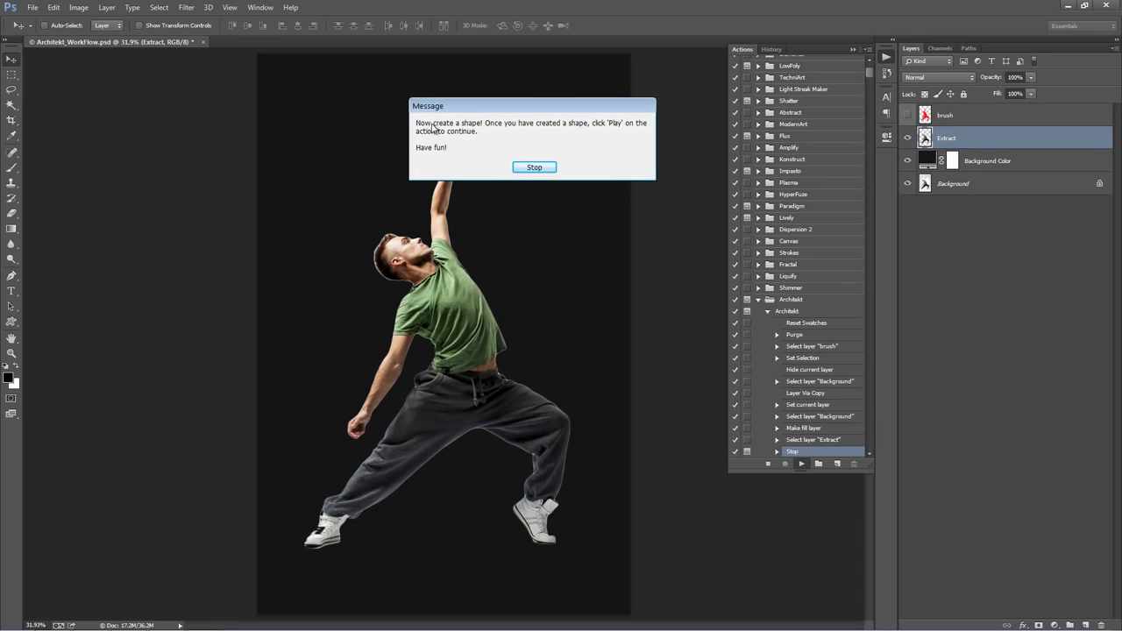
{"action": "left_click", "coordinate": [535, 169]}
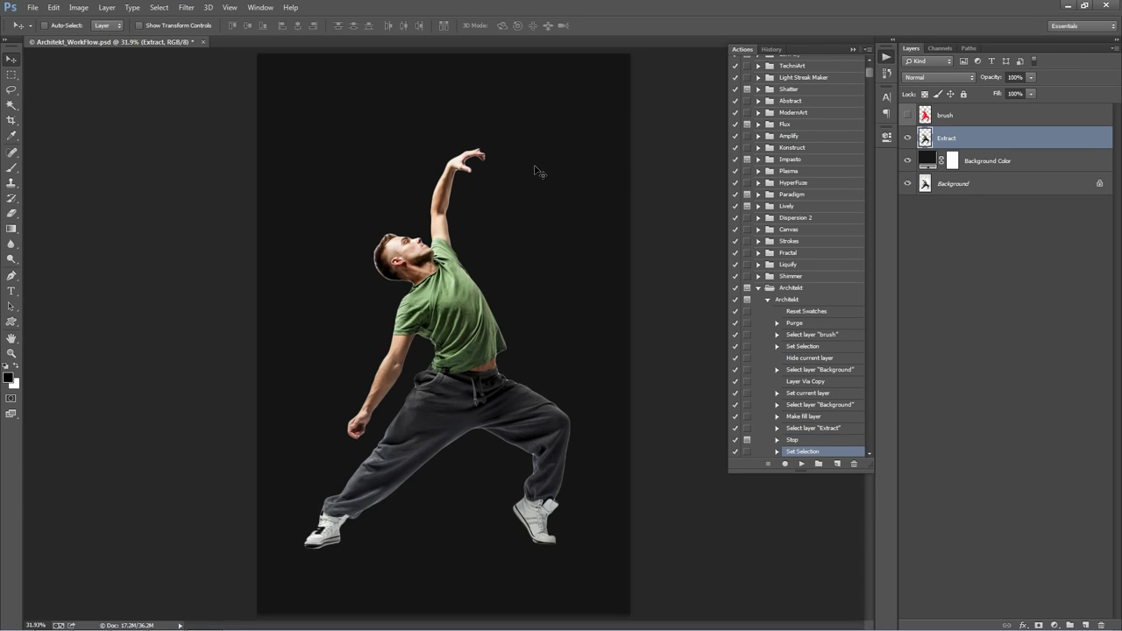
Step: Browse the custom shapes for the scattered-dots swirl and draw it in black over the dancer's torso
{"action": "key", "text": "u"}
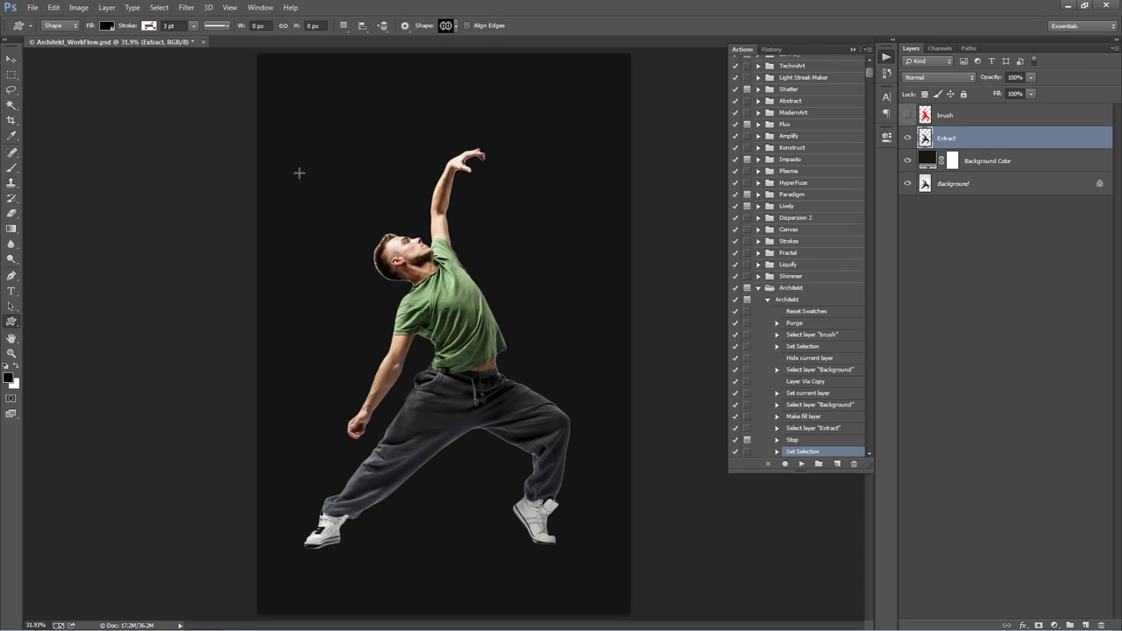
{"action": "left_click", "coordinate": [445, 28]}
{"action": "left_click", "coordinate": [389, 254]}
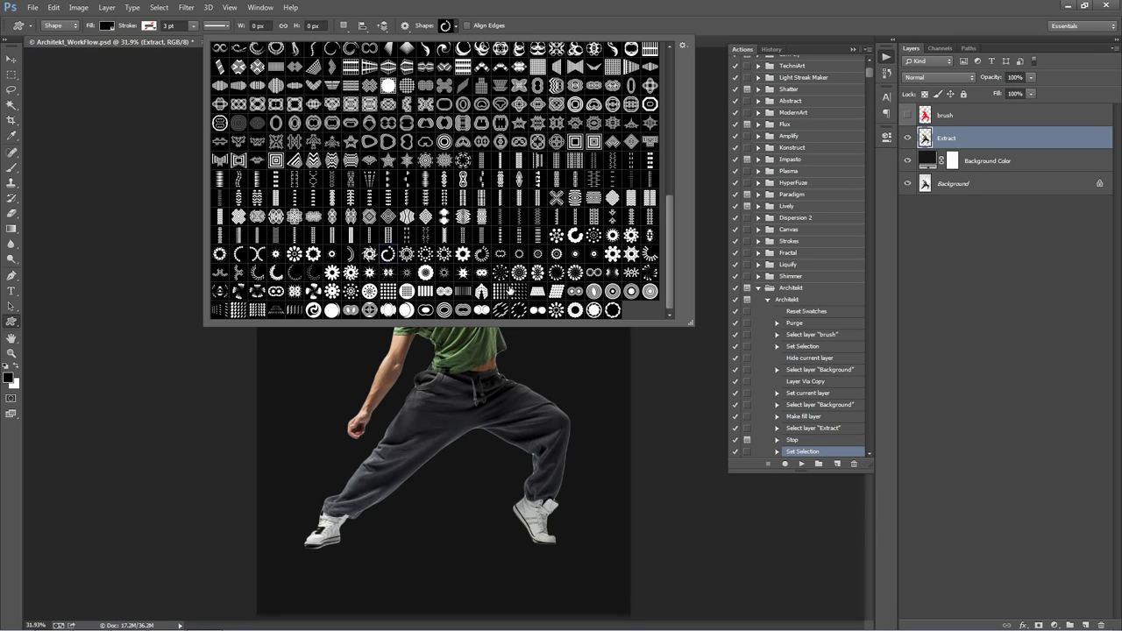
{"action": "left_click", "coordinate": [556, 292]}
{"action": "left_click", "coordinate": [641, 252]}
{"action": "double_click", "coordinate": [653, 275]}
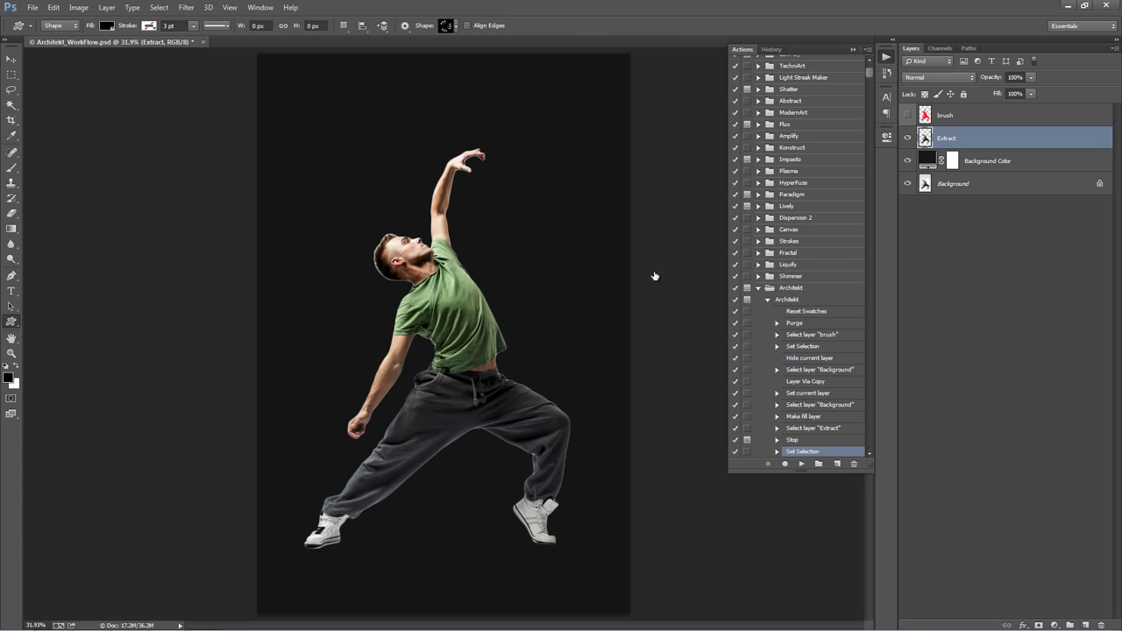
{"action": "left_click_drag", "start_coordinate": [454, 348], "coordinate": [546, 445]}
Step: Reposition the dot shape, bring it back over the dancer's torso and scale it up slightly
{"action": "key", "text": "v"}
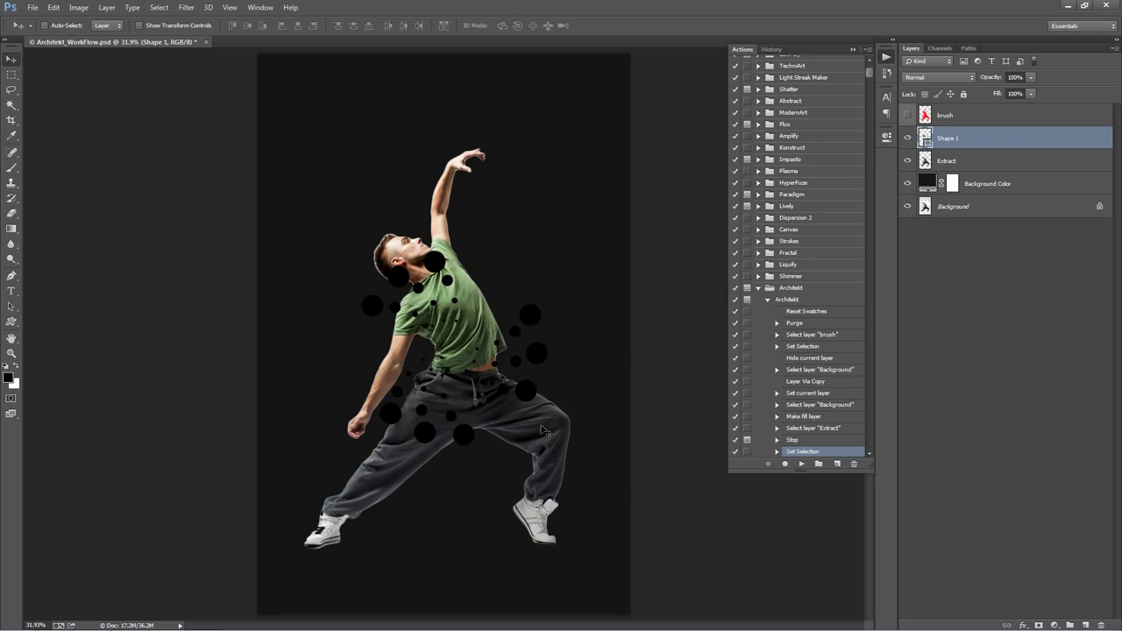
{"action": "left_click_drag", "start_coordinate": [502, 401], "coordinate": [566, 201]}
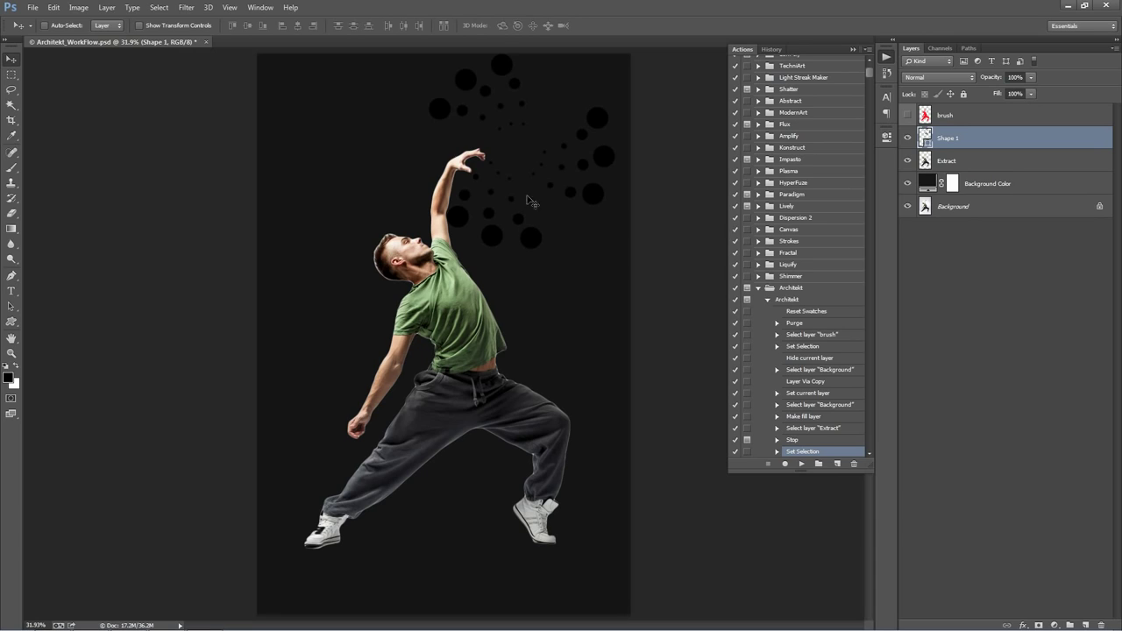
{"action": "left_click_drag", "start_coordinate": [555, 156], "coordinate": [531, 274]}
{"action": "left_click_drag", "start_coordinate": [479, 319], "coordinate": [484, 337]}
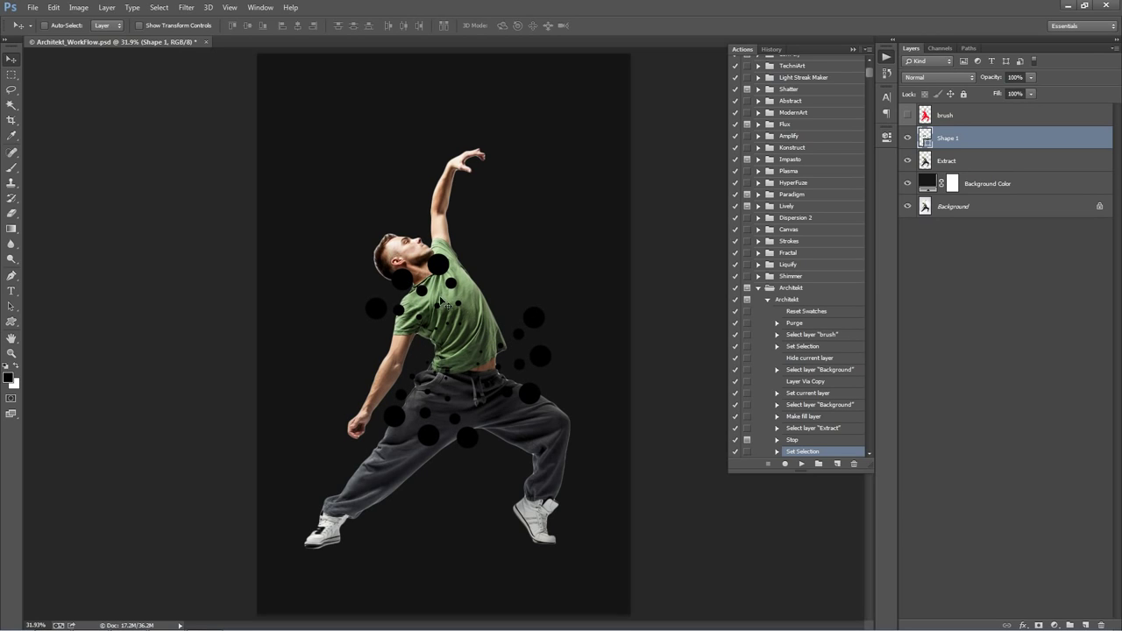
{"action": "key", "text": "ctrl+t"}
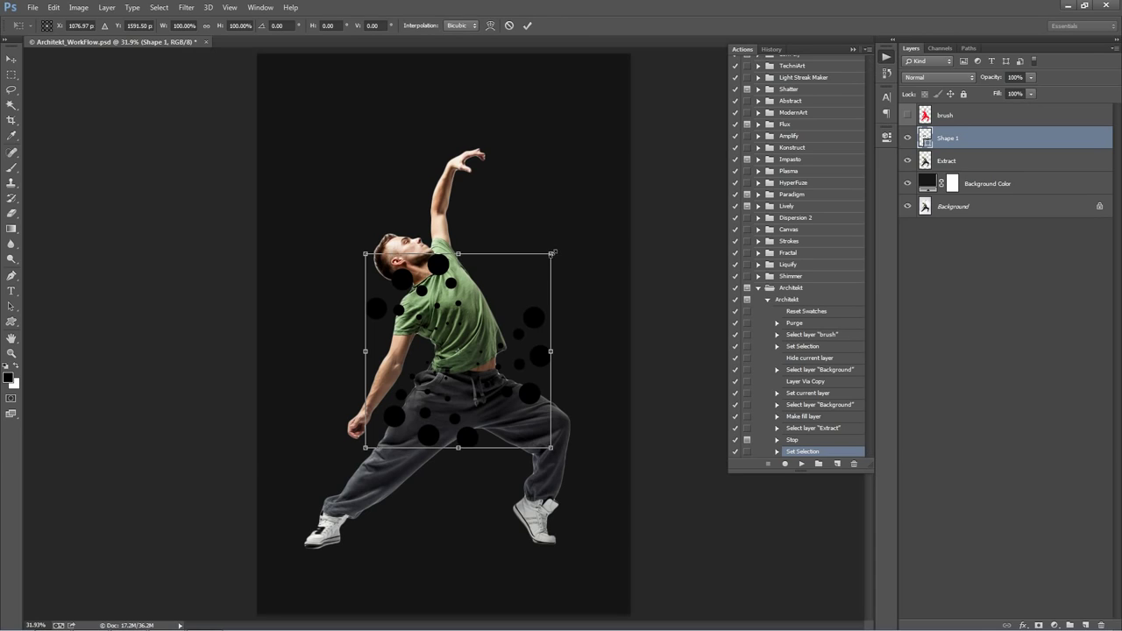
{"action": "left_click_drag", "start_coordinate": [552, 253], "coordinate": [552, 252]}
{"action": "key", "text": "Return"}
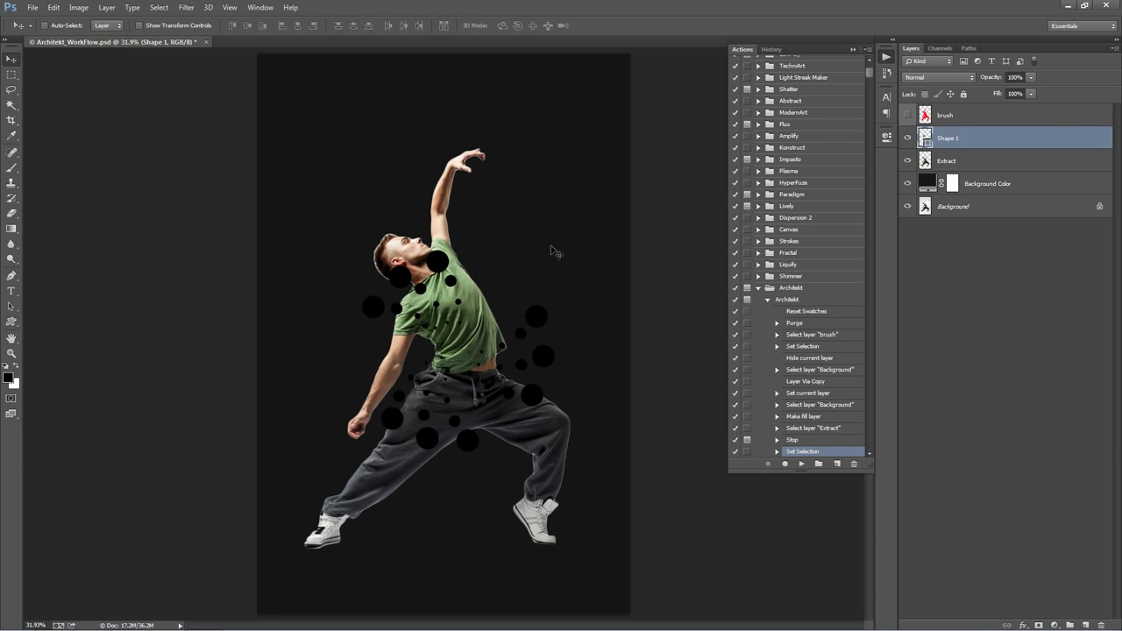
Step: Resume the Architekt action until the effect is complete, and collapse its list of steps and the Actions panel
{"action": "left_click", "coordinate": [801, 464]}
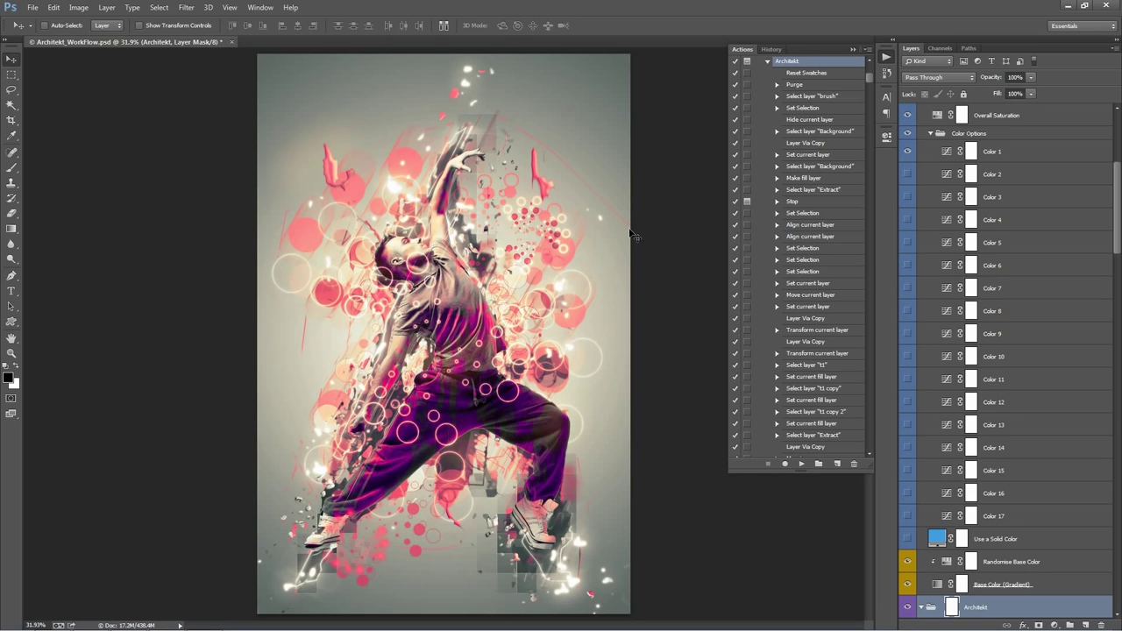
{"action": "scroll", "coordinate": [770, 142], "scroll_direction": "up", "scroll_amount": 3}
{"action": "left_click", "coordinate": [769, 142]}
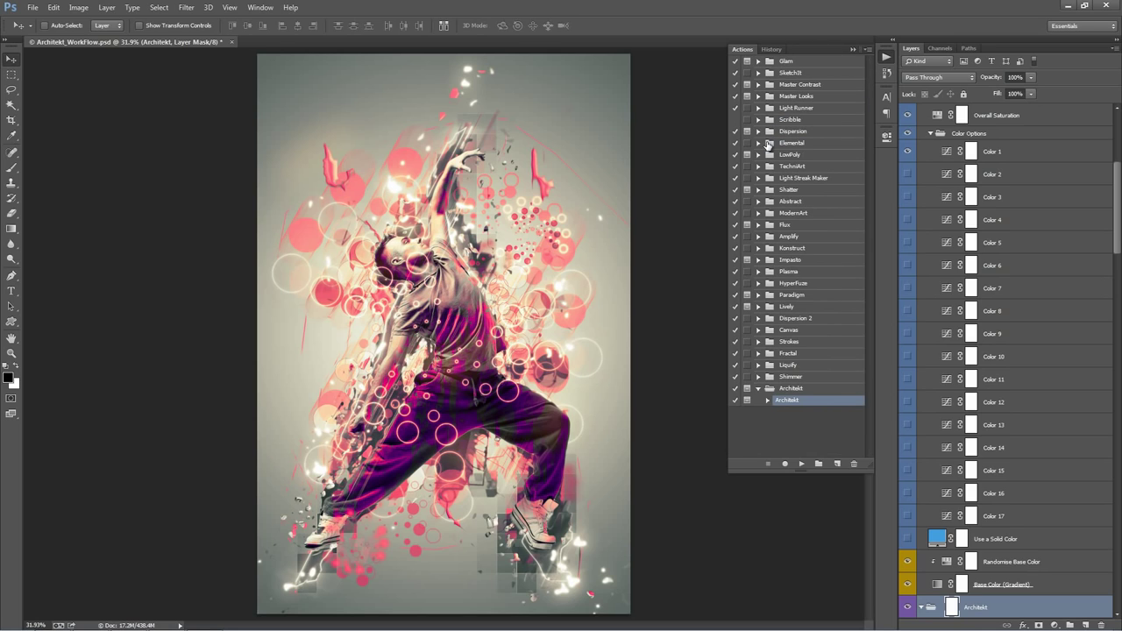
{"action": "left_click", "coordinate": [854, 48]}
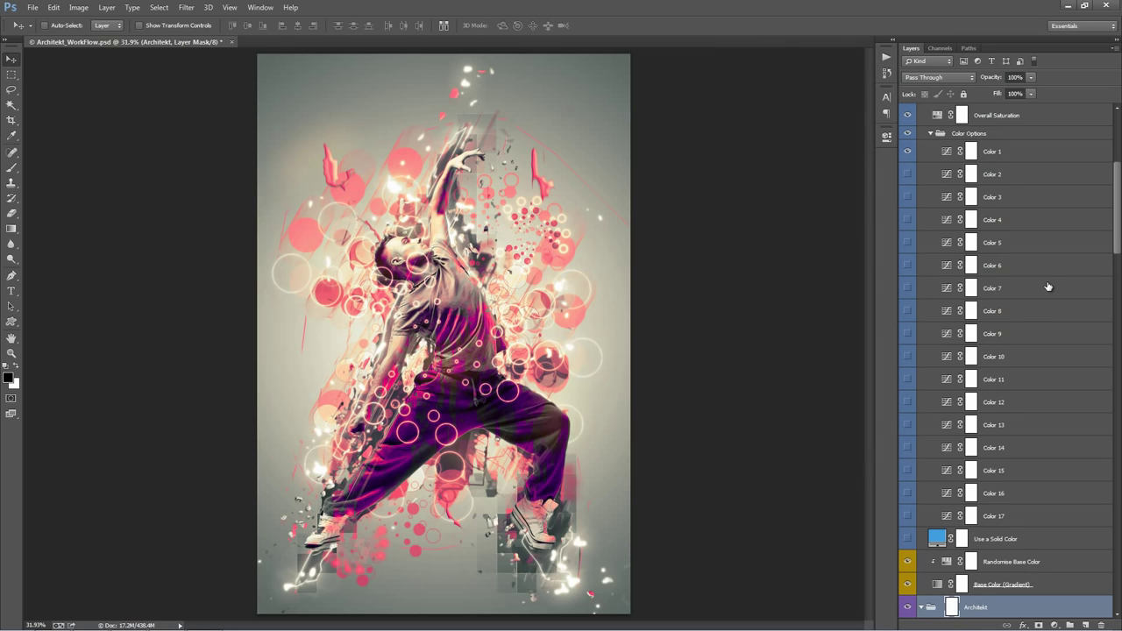
Step: Collapse the layer groups, expand the Color group and set the Randomise Base Color layer's hue to -89
{"action": "scroll", "coordinate": [1050, 286], "scroll_direction": "up", "scroll_amount": 5}
{"action": "left_click", "coordinate": [920, 135], "text": "ctrl"}
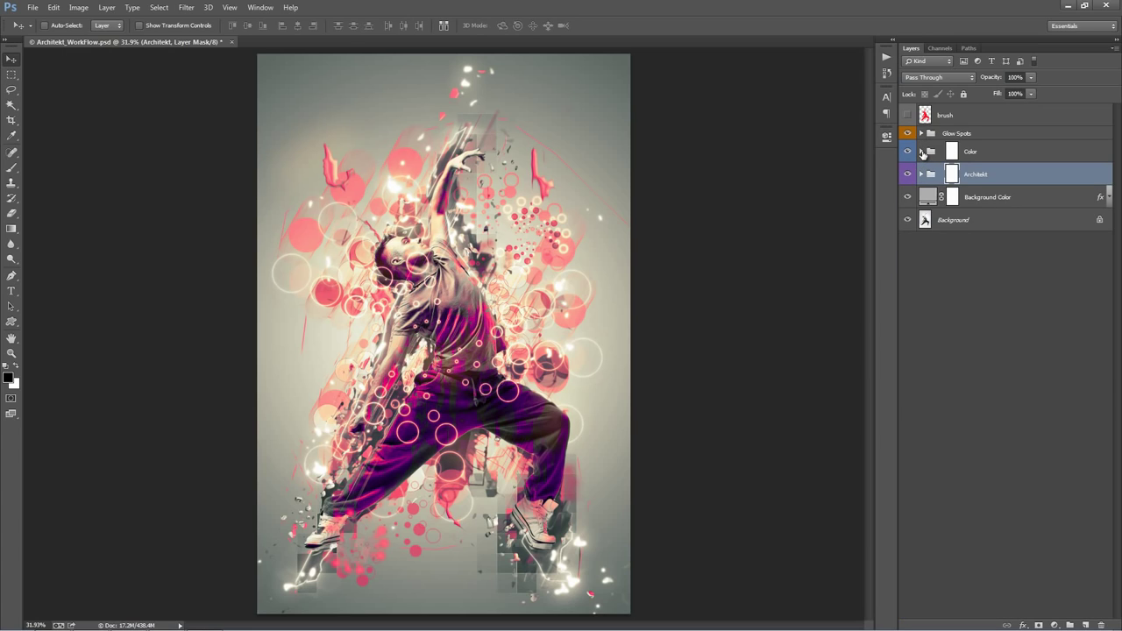
{"action": "left_click", "coordinate": [922, 152]}
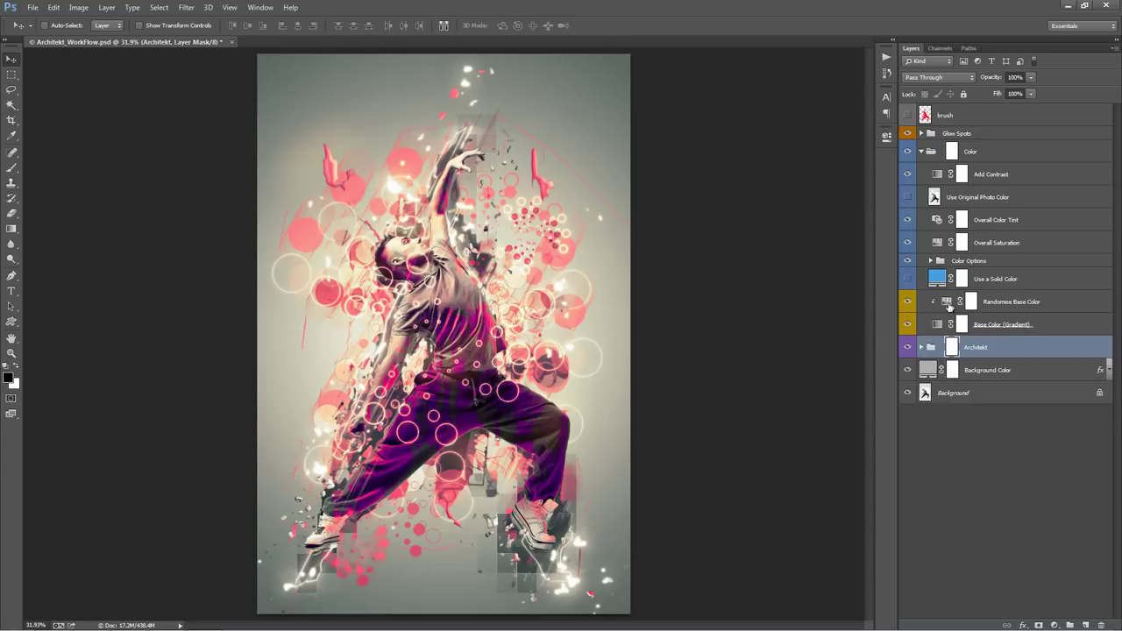
{"action": "double_click", "coordinate": [948, 303]}
{"action": "left_click_drag", "start_coordinate": [787, 209], "coordinate": [744, 202]}
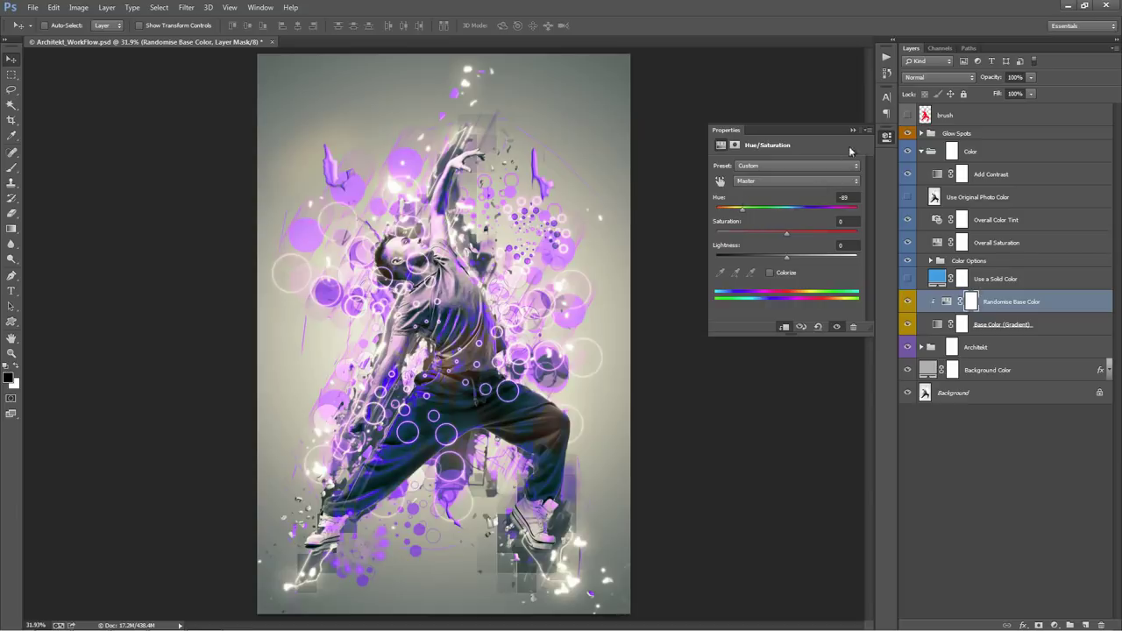
{"action": "left_click", "coordinate": [887, 136]}
Step: Shift the Overall Saturation layer's hue to +21 and increase its saturation
{"action": "left_click", "coordinate": [1013, 242]}
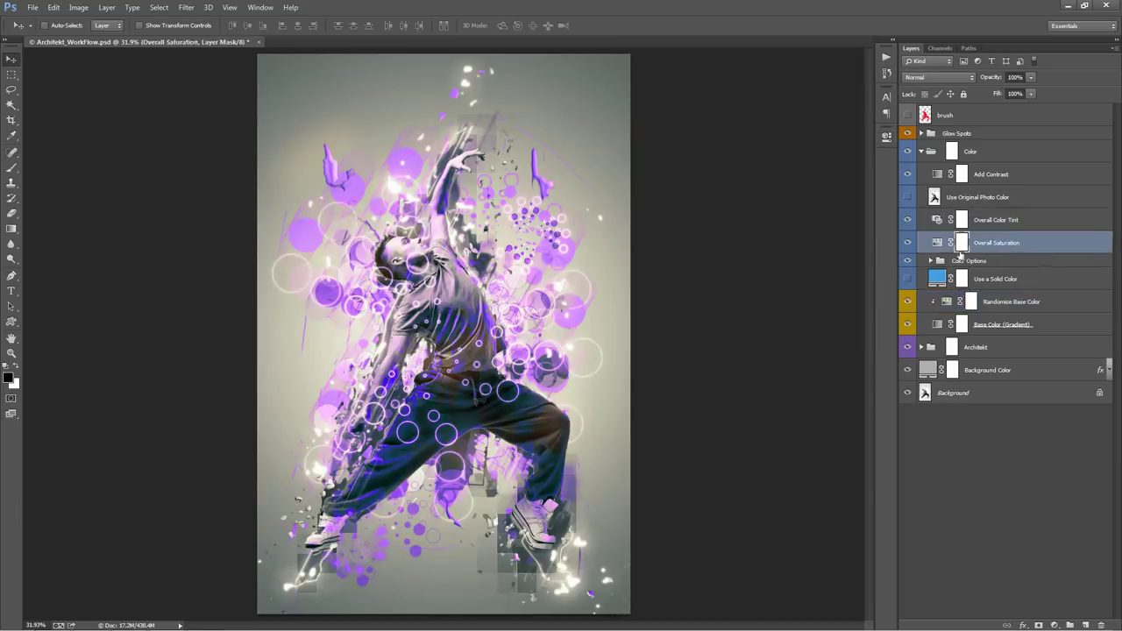
{"action": "double_click", "coordinate": [938, 242]}
{"action": "mouse_move", "coordinate": [786, 211]}
{"action": "left_mouse_down"}
{"action": "mouse_move", "coordinate": [804, 210]}
{"action": "mouse_move", "coordinate": [760, 210]}
{"action": "mouse_move", "coordinate": [807, 213]}
{"action": "left_mouse_up"}
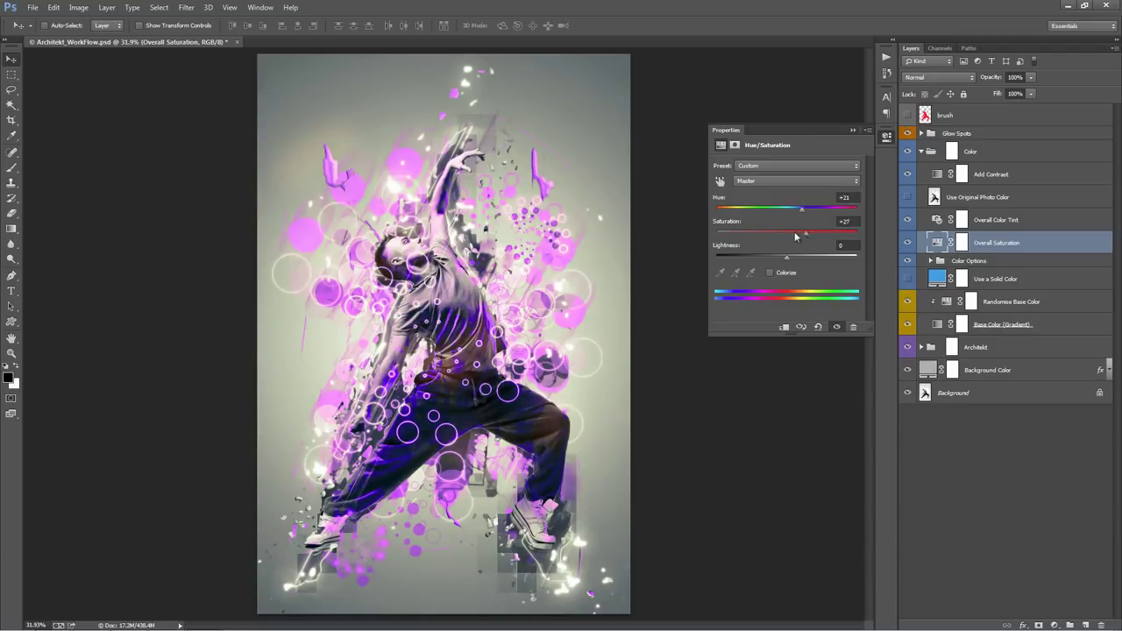
{"action": "mouse_move", "coordinate": [796, 237]}
{"action": "left_mouse_down"}
{"action": "mouse_move", "coordinate": [776, 237]}
{"action": "mouse_move", "coordinate": [796, 236]}
{"action": "left_mouse_up"}
{"action": "left_click", "coordinate": [855, 130]}
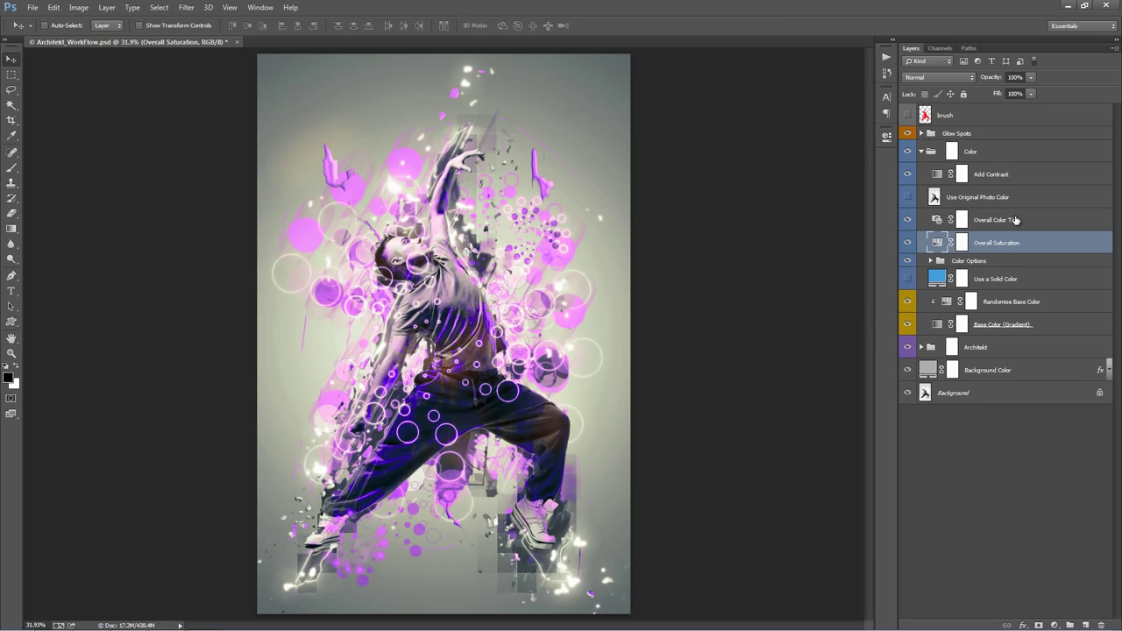
Step: Expand the Color Options group, and show and select the Color 2 layer in place of Color 1
{"action": "left_click", "coordinate": [1014, 220]}
{"action": "left_click", "coordinate": [932, 262]}
{"action": "scroll", "coordinate": [916, 219], "scroll_direction": "down", "scroll_amount": 2}
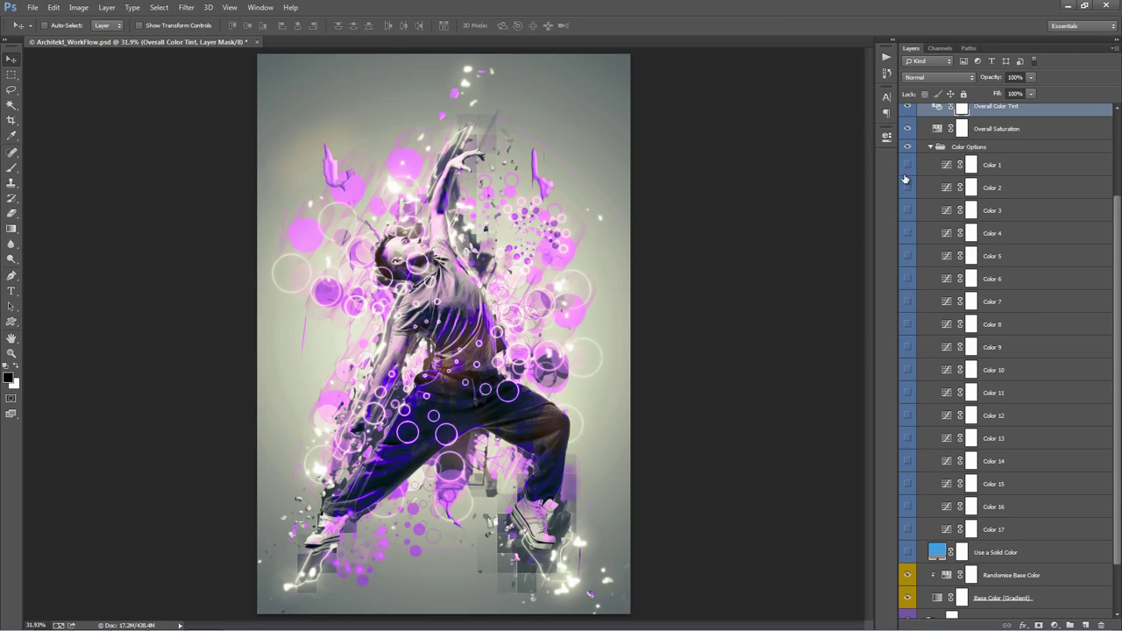
{"action": "left_click", "coordinate": [906, 187]}
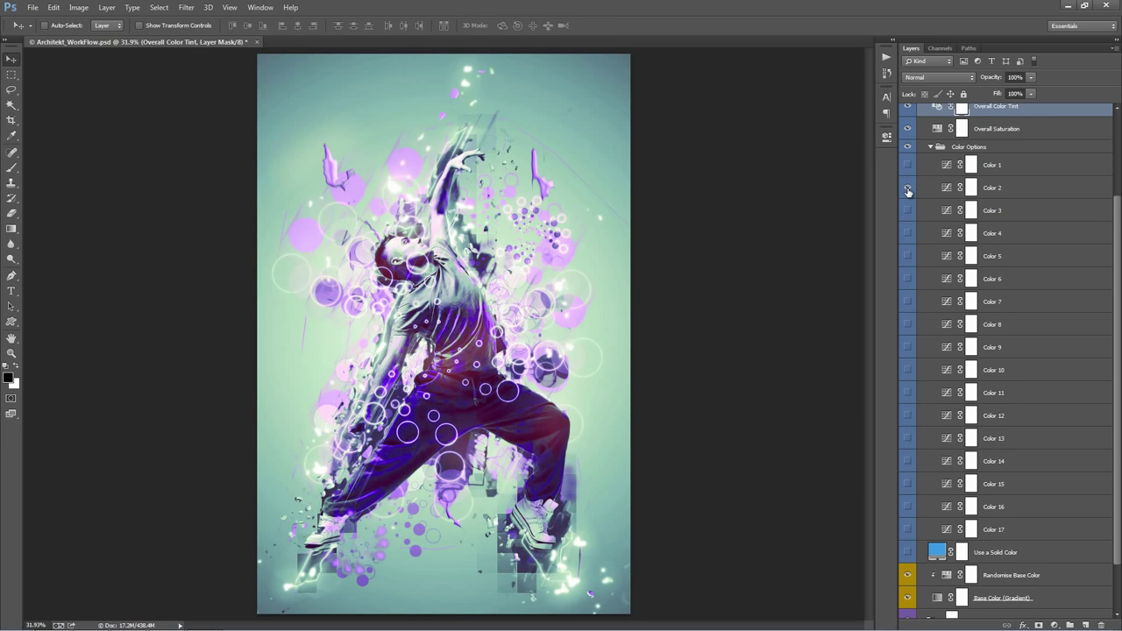
{"action": "left_click", "coordinate": [1035, 193]}
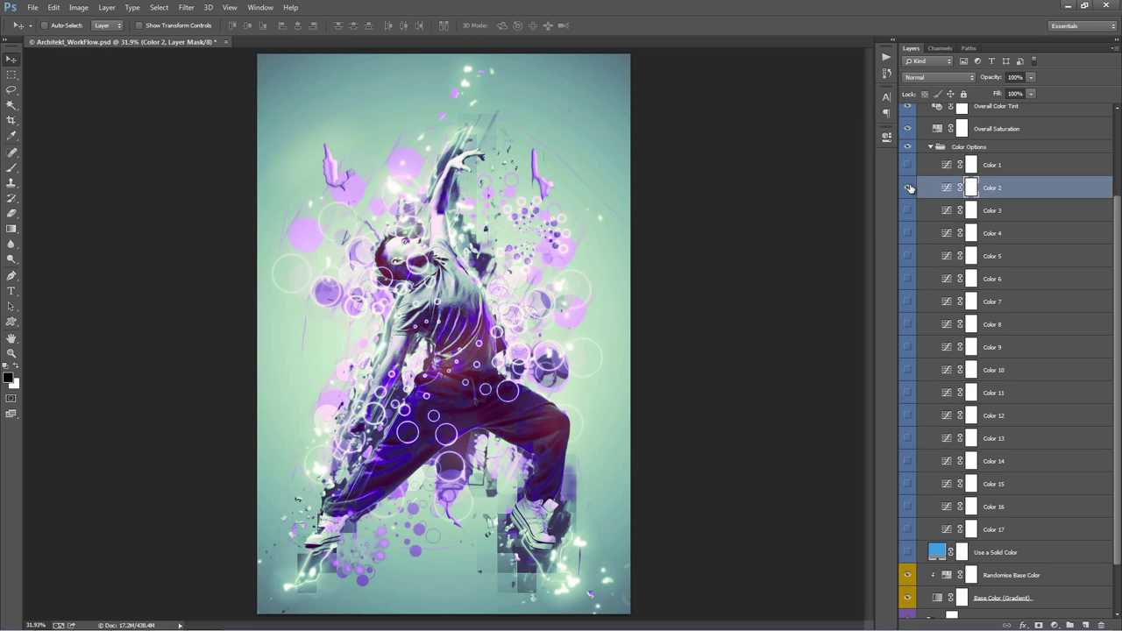
Step: Rename the Color 2 layer as fdgfdgfd
{"action": "scroll", "coordinate": [915, 192], "scroll_direction": "up", "scroll_amount": 1}
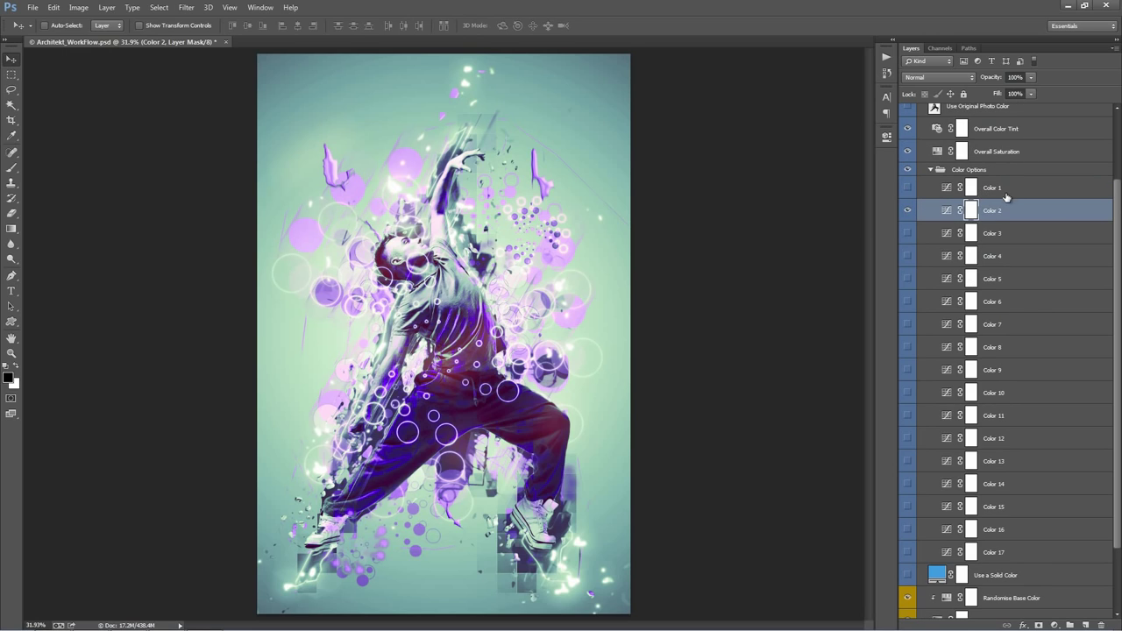
{"action": "double_click", "coordinate": [995, 212]}
{"action": "type", "text": "fdgfdgfd"}
{"action": "key", "text": "Return"}
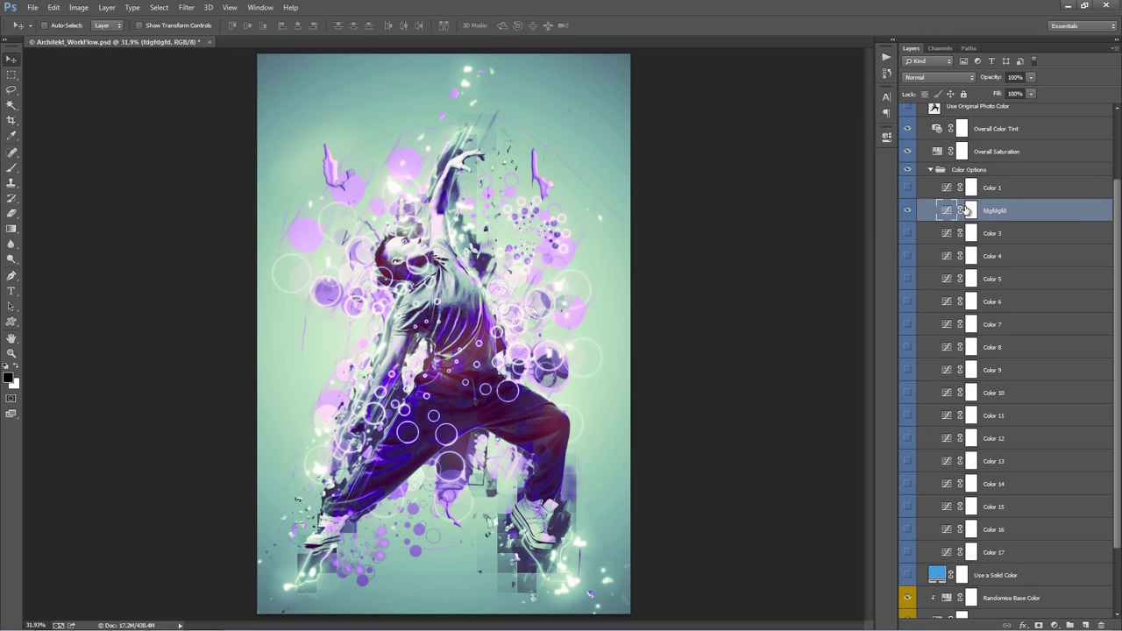
Step: Hide the fdgfdgfd layer and preview the Color 3, Color 4, Color 5 and Color 6 layers one at a time
{"action": "left_click", "coordinate": [909, 212]}
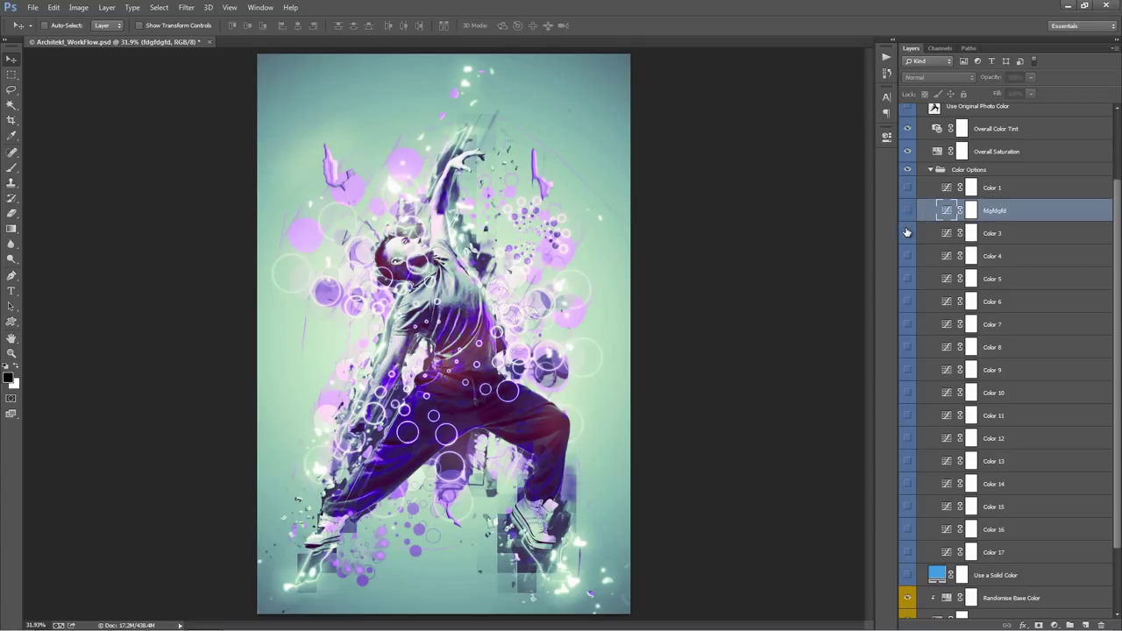
{"action": "left_click", "coordinate": [907, 234]}
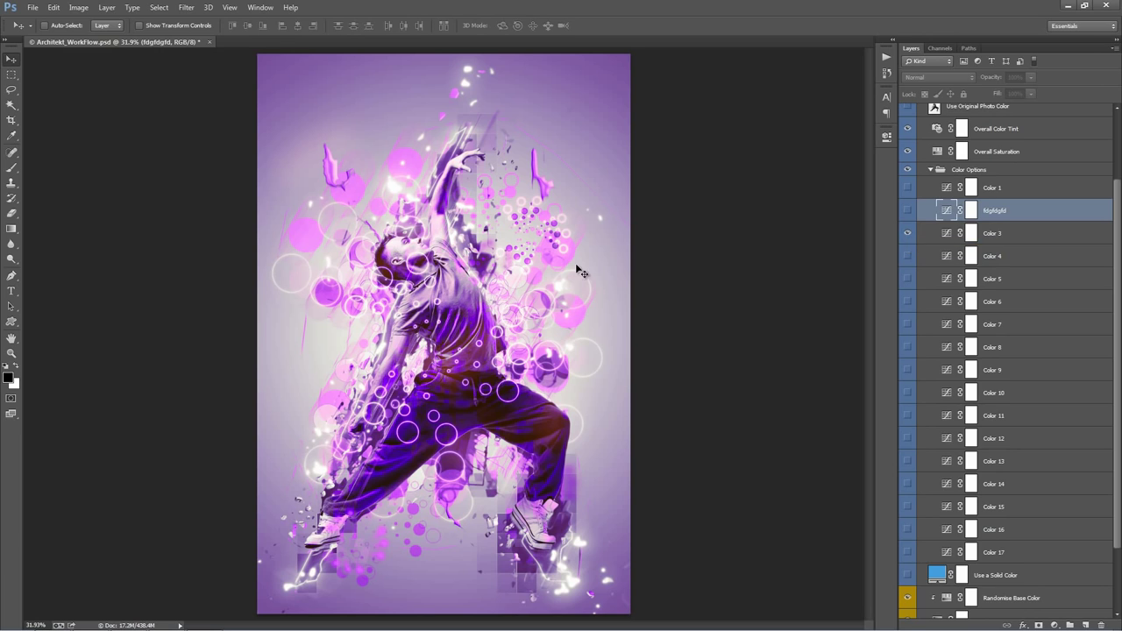
{"action": "left_click", "coordinate": [908, 234]}
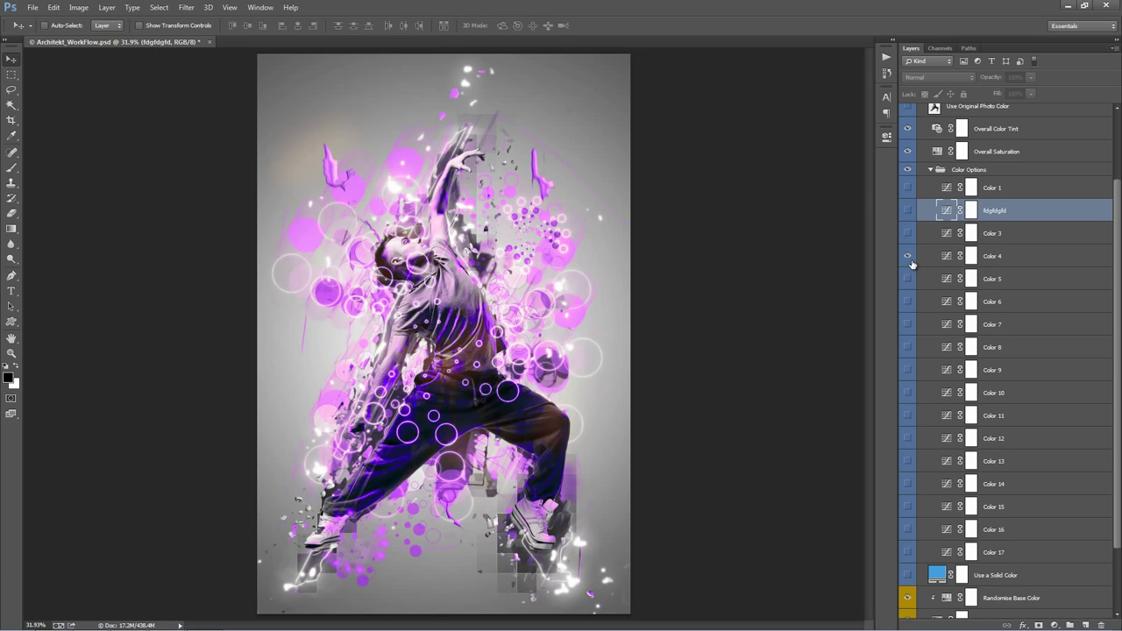
{"action": "left_click", "coordinate": [909, 255]}
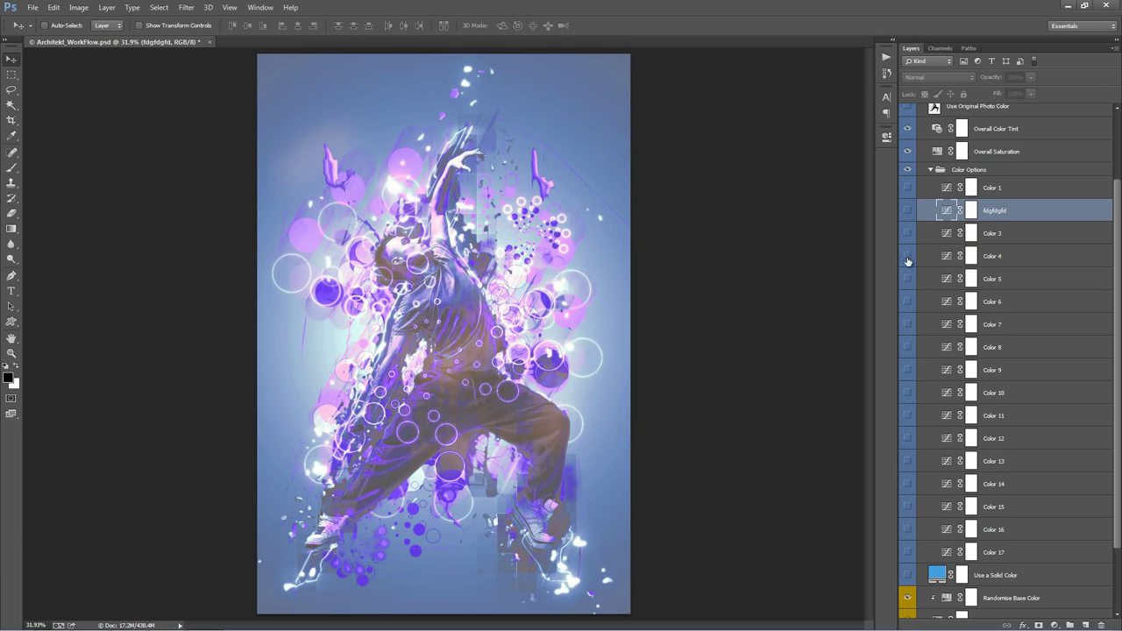
{"action": "left_click", "coordinate": [908, 257]}
{"action": "left_click", "coordinate": [908, 279]}
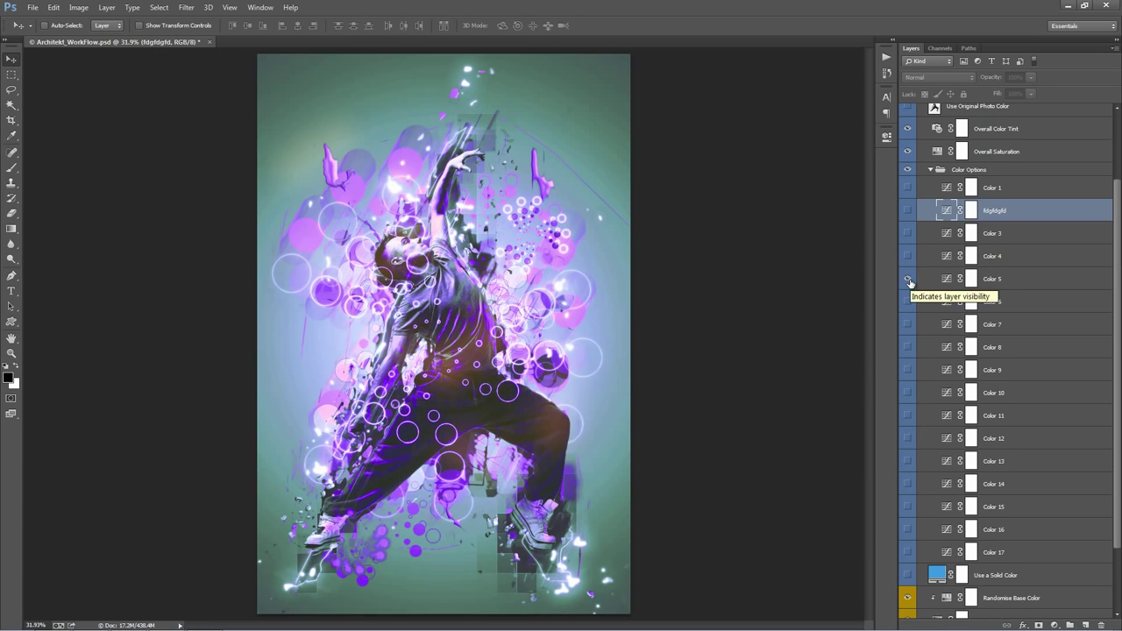
{"action": "left_click", "coordinate": [909, 279]}
{"action": "left_click", "coordinate": [909, 302]}
{"action": "left_click", "coordinate": [909, 302]}
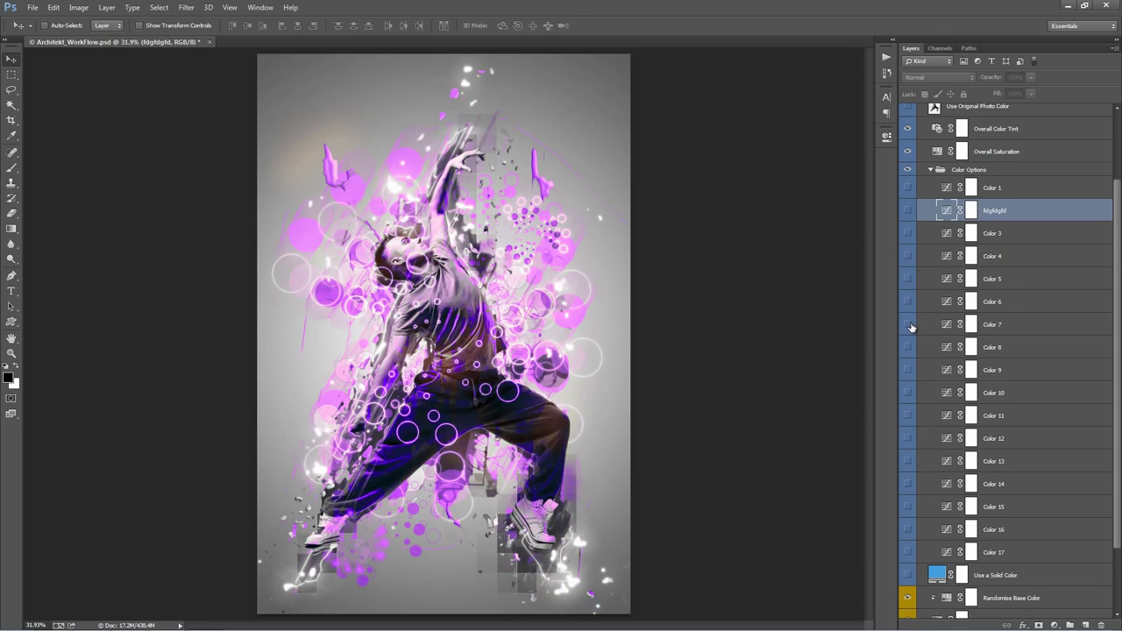
Step: Show the Color 7 layer and reduce its opacity to 72%
{"action": "left_click", "coordinate": [908, 324]}
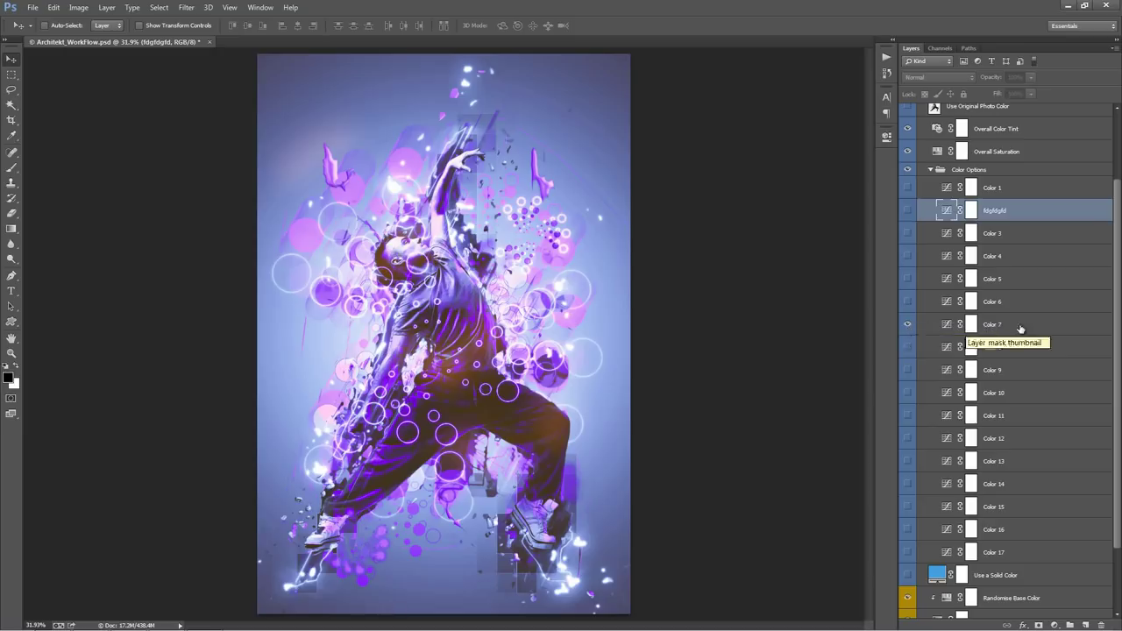
{"action": "left_click", "coordinate": [972, 325]}
{"action": "left_click_drag", "start_coordinate": [990, 85], "coordinate": [163, 94]}
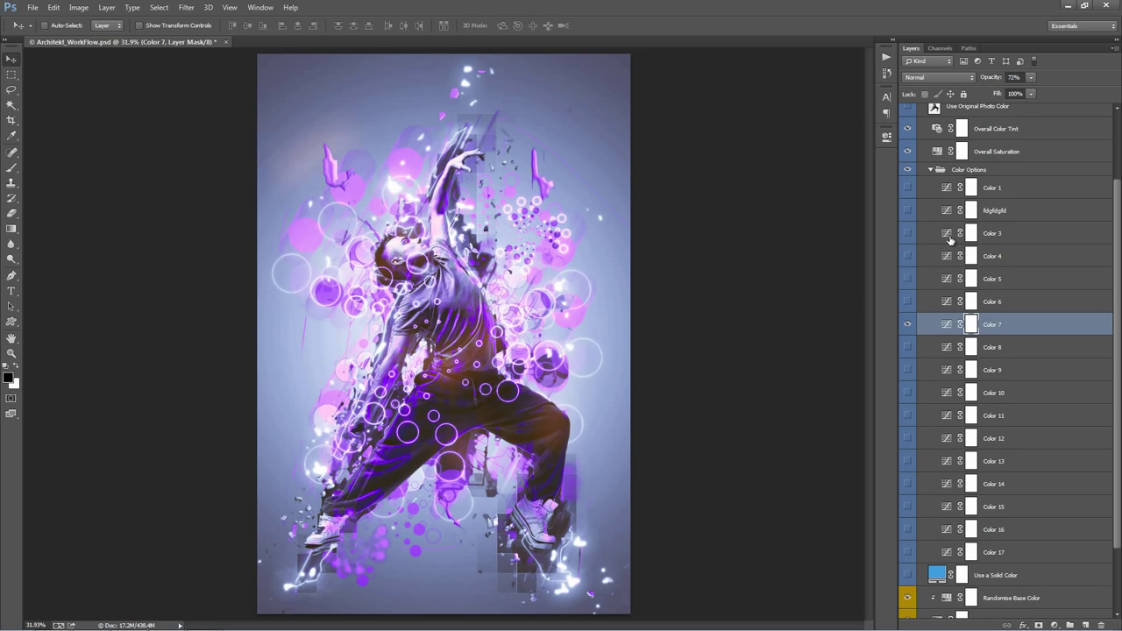
Step: Show the fdgfdgfd layer together with Color 7 and reduce its opacity to about 40%
{"action": "left_click", "coordinate": [909, 212]}
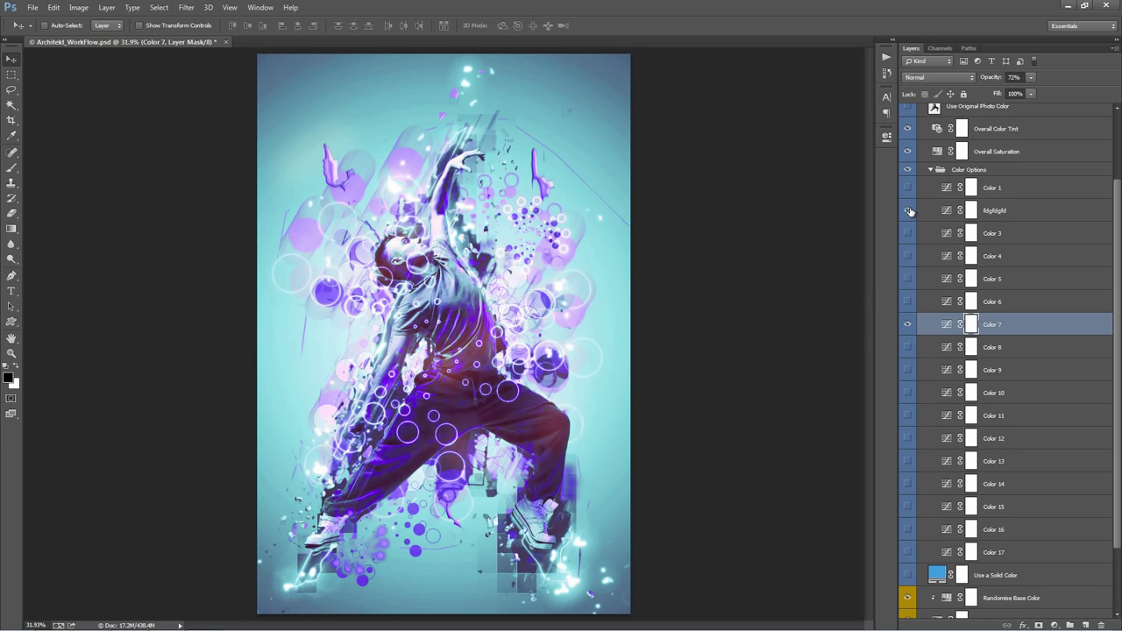
{"action": "left_click", "coordinate": [1014, 214]}
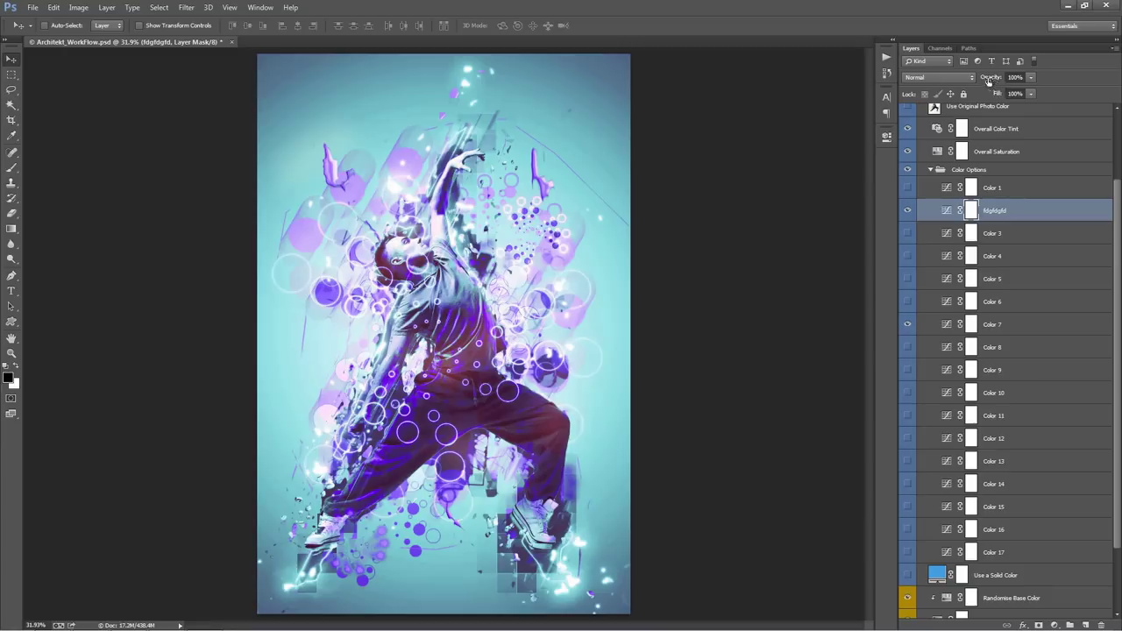
{"action": "left_click_drag", "start_coordinate": [988, 80], "coordinate": [108, 118]}
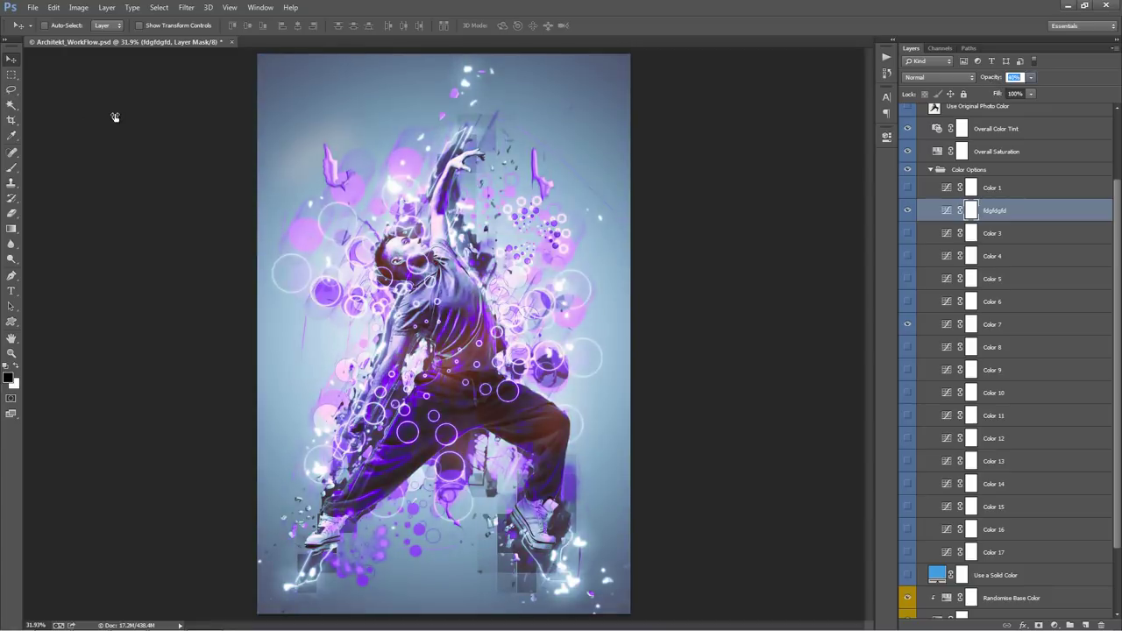
{"action": "left_click_drag", "start_coordinate": [114, 116], "coordinate": [115, 118]}
Step: Collapse the Color Options and Color groups and expand the Glow Spots group
{"action": "left_click", "coordinate": [932, 170]}
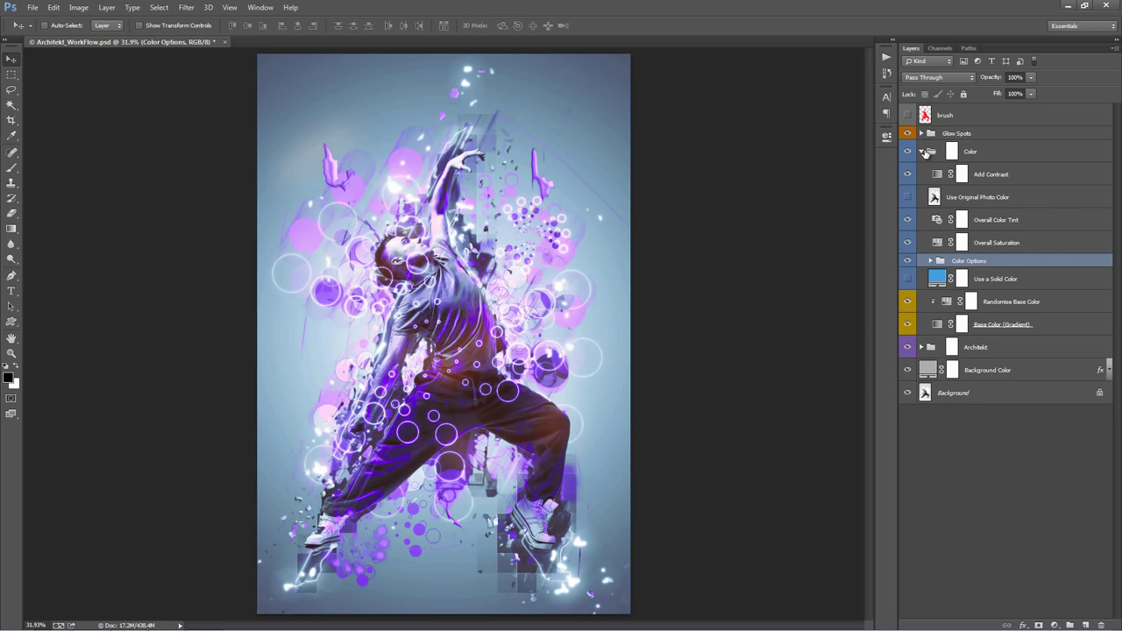
{"action": "left_click", "coordinate": [926, 153]}
{"action": "left_click", "coordinate": [921, 133]}
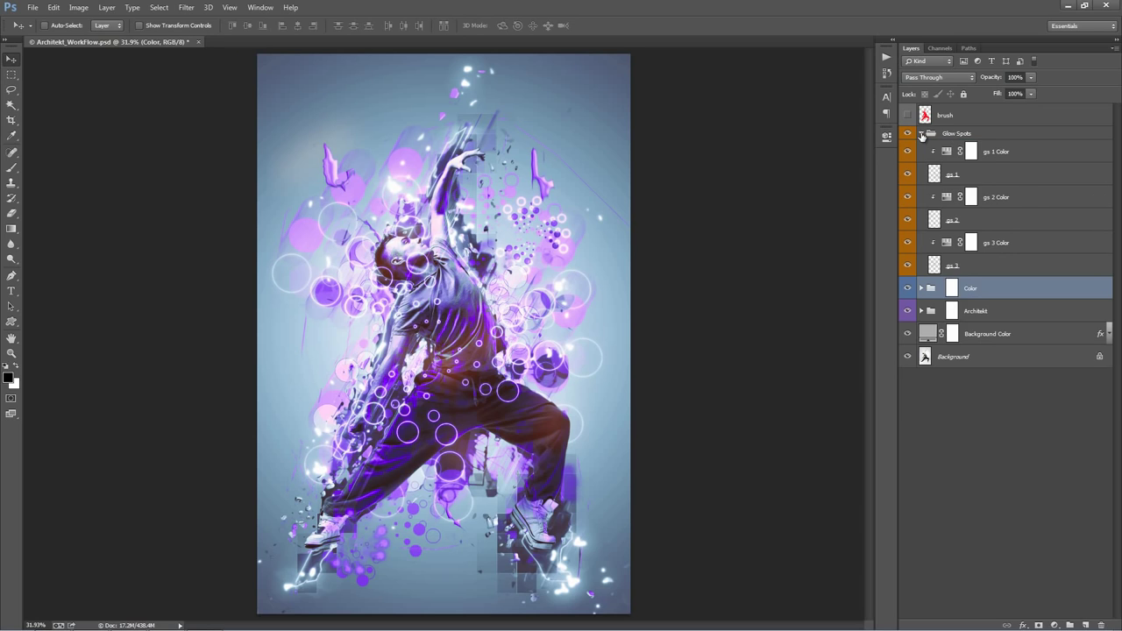
Step: Reposition the gs 1 glow over the dancer and disable the Background Color layer's effects
{"action": "left_click", "coordinate": [1020, 181]}
{"action": "left_click_drag", "start_coordinate": [412, 192], "coordinate": [526, 250]}
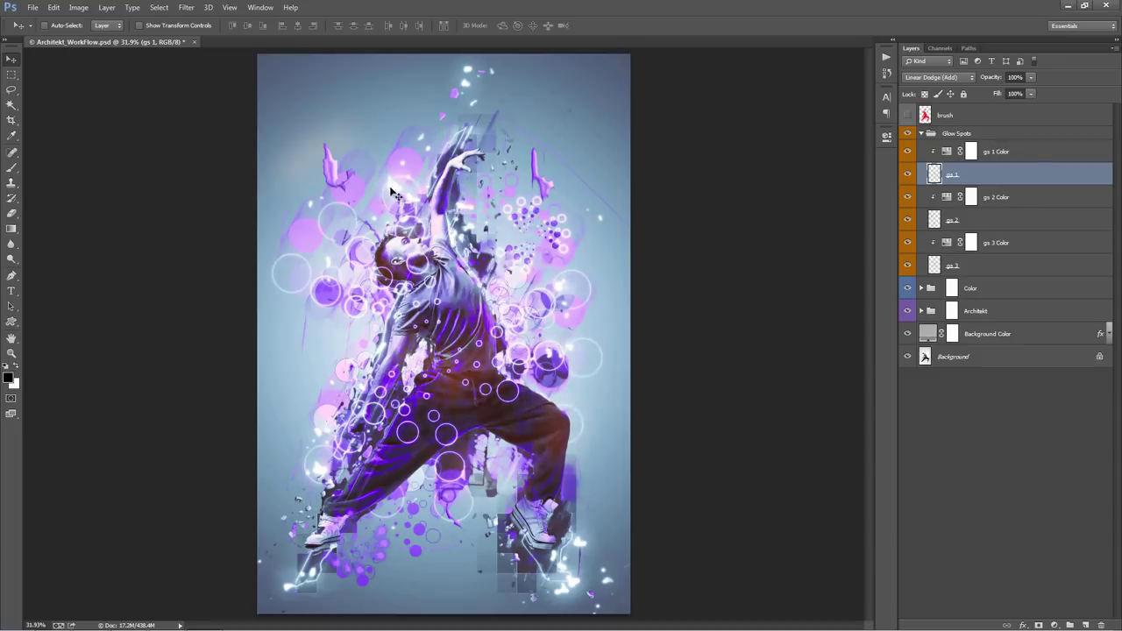
{"action": "right_click", "coordinate": [1100, 336]}
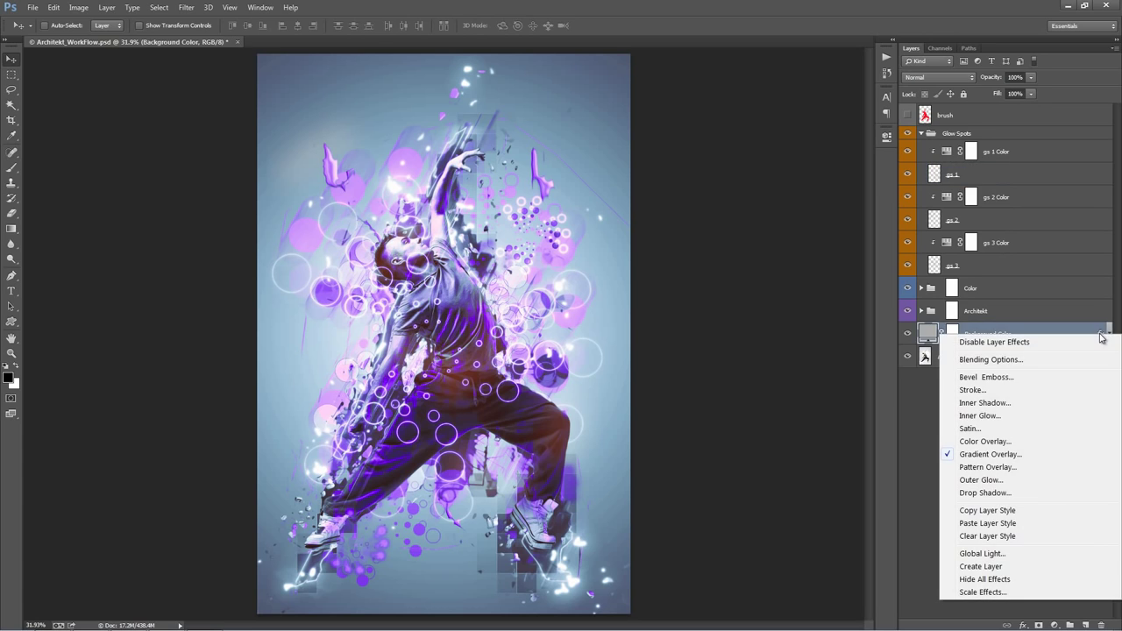
{"action": "left_click", "coordinate": [924, 493]}
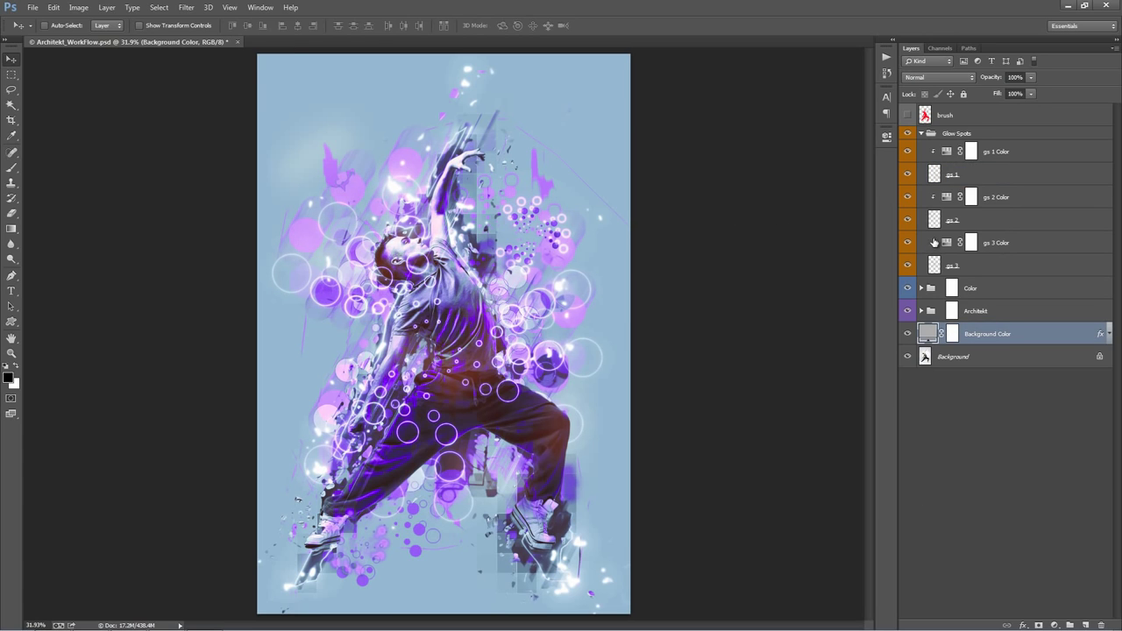
Step: Nudge the gs 1 glow near the dancer's hip and set the gs 1 Color hue to +170
{"action": "left_click", "coordinate": [992, 174]}
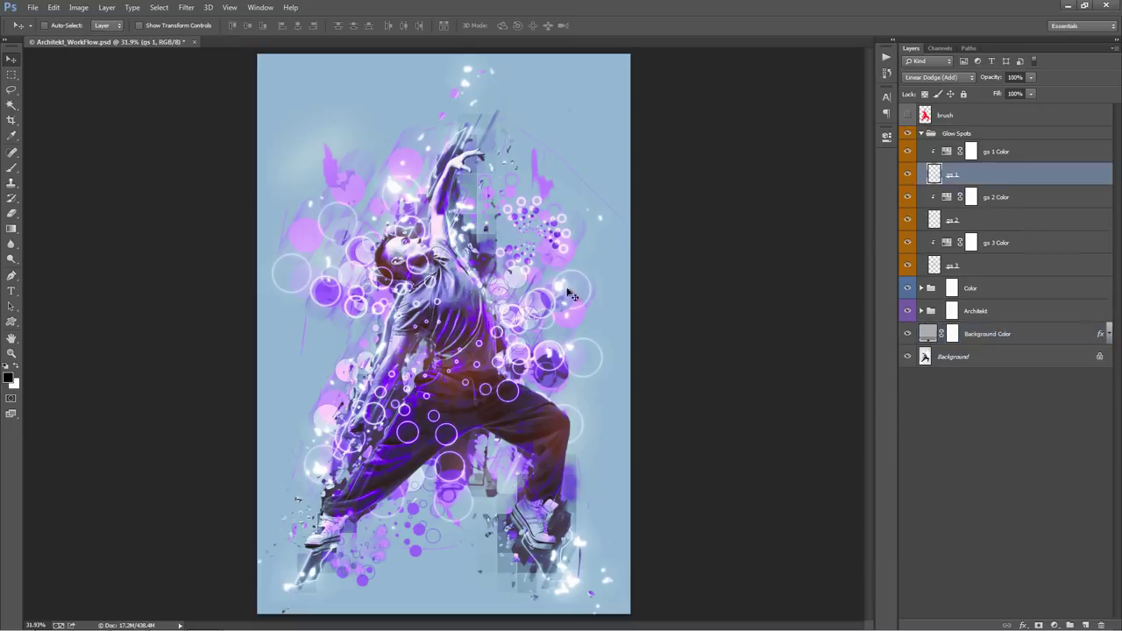
{"action": "mouse_move", "coordinate": [551, 339]}
{"action": "left_mouse_down"}
{"action": "mouse_move", "coordinate": [565, 274]}
{"action": "mouse_move", "coordinate": [564, 309]}
{"action": "mouse_move", "coordinate": [579, 317]}
{"action": "mouse_move", "coordinate": [551, 314]}
{"action": "mouse_move", "coordinate": [549, 332]}
{"action": "left_mouse_up"}
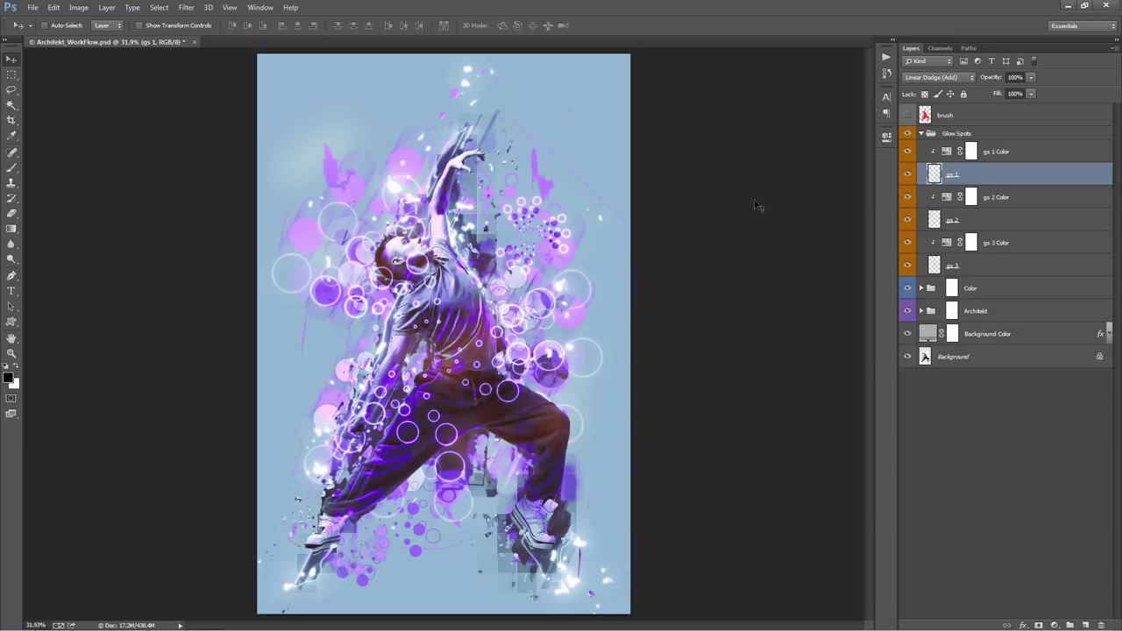
{"action": "double_click", "coordinate": [947, 151]}
{"action": "left_click_drag", "start_coordinate": [795, 215], "coordinate": [856, 219]}
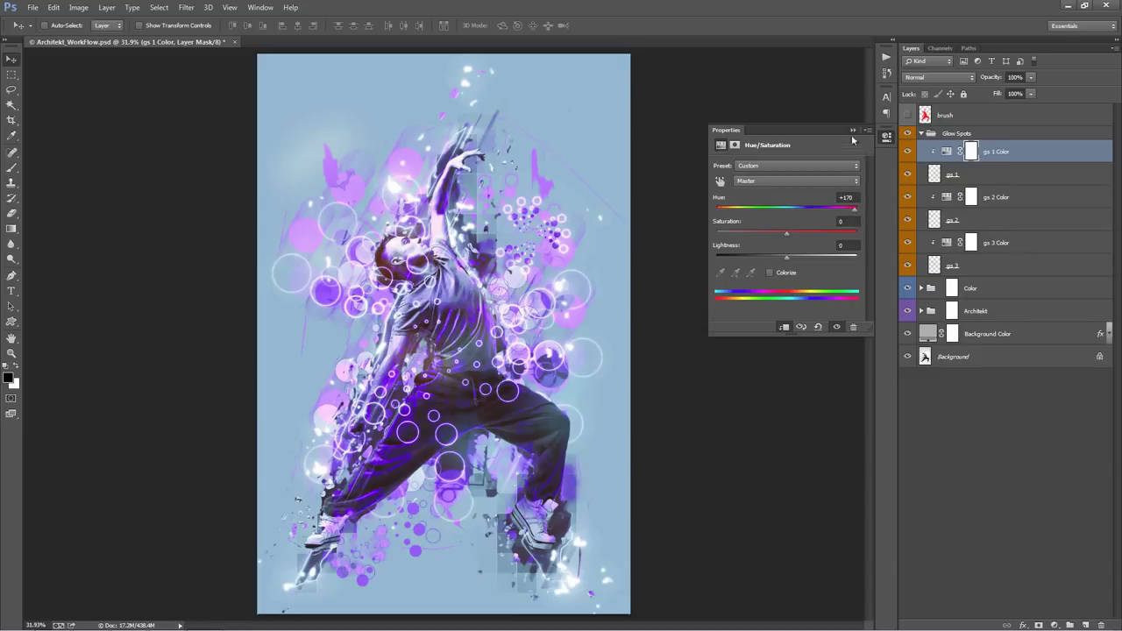
{"action": "left_click", "coordinate": [886, 138]}
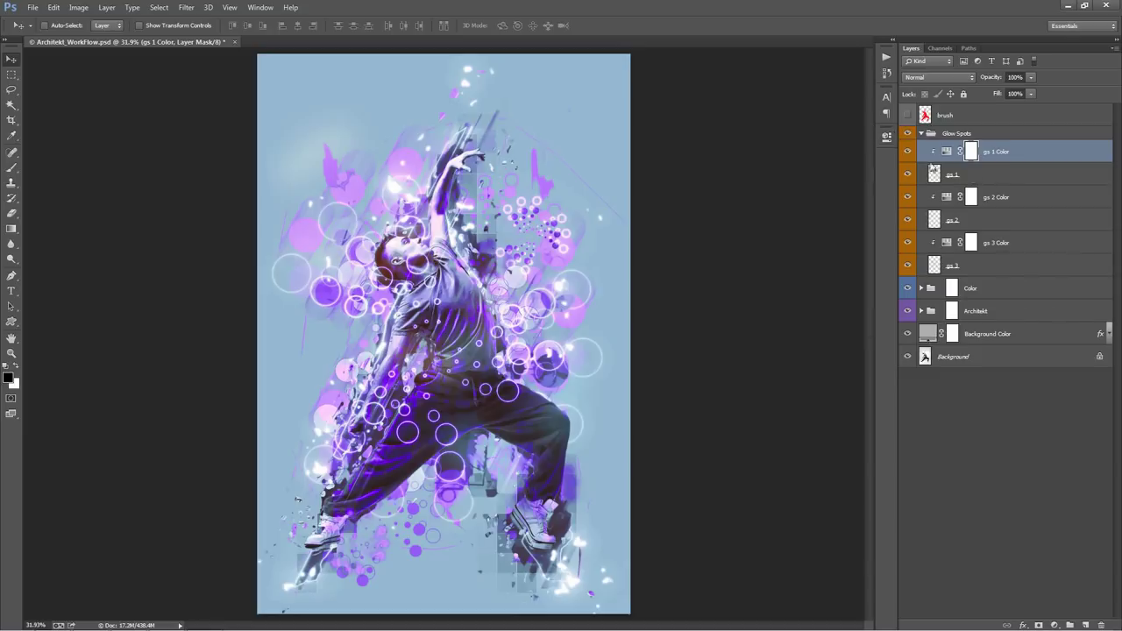
Step: Duplicate the gs 1 and gs 1 Color layers and reposition the original and copied glows together
{"action": "left_click", "coordinate": [996, 177], "text": "shift"}
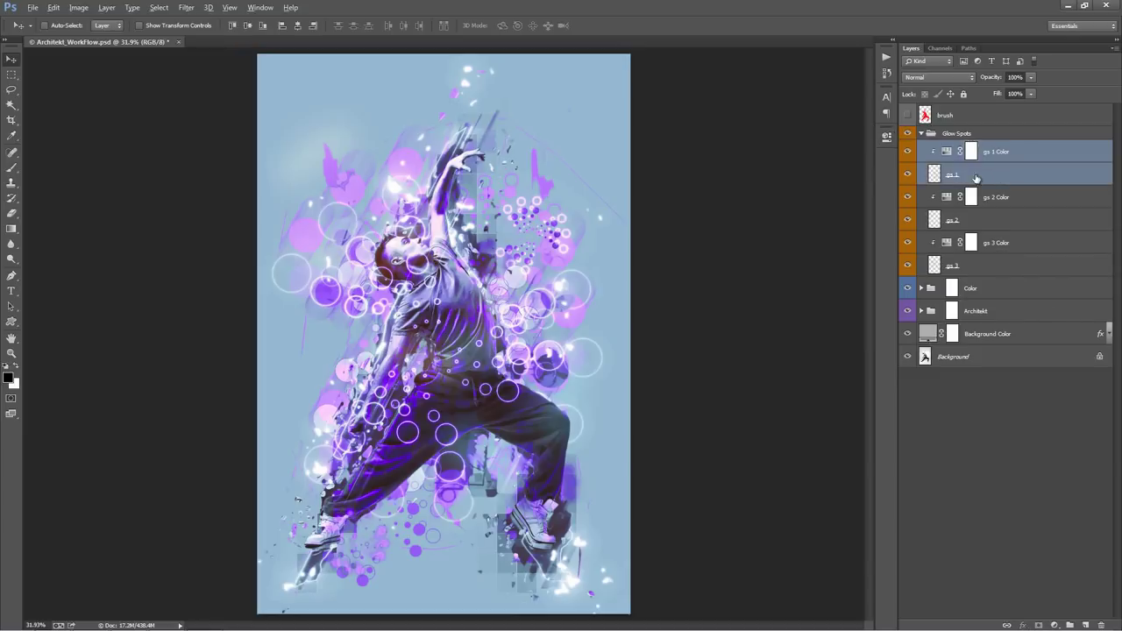
{"action": "left_click_drag", "start_coordinate": [976, 178], "coordinate": [983, 184]}
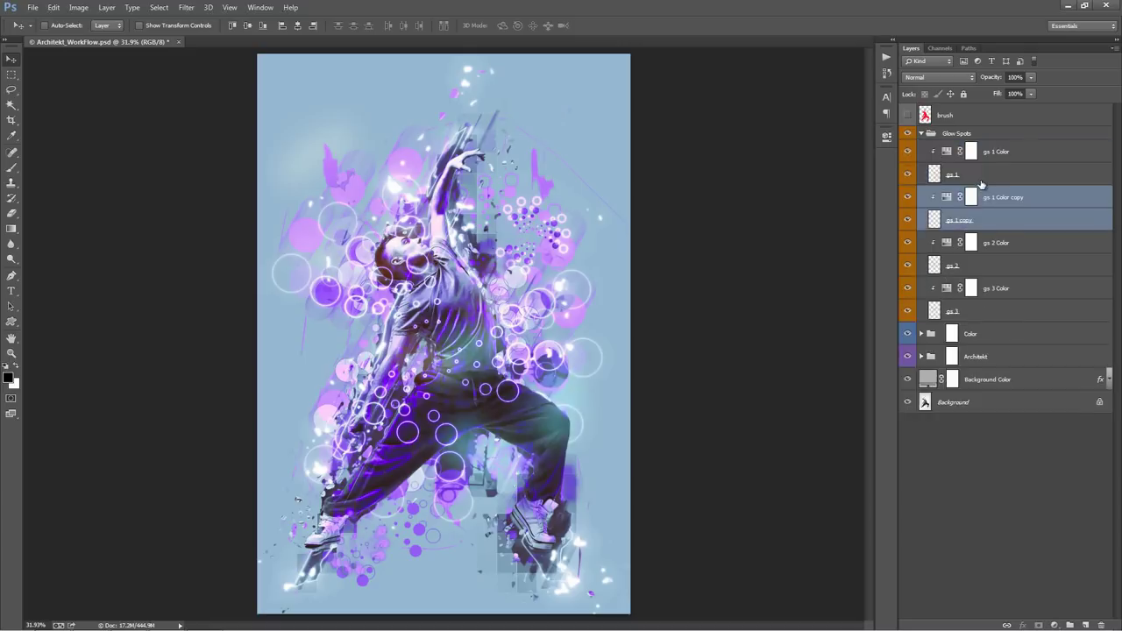
{"action": "left_click", "coordinate": [1008, 156]}
{"action": "left_click", "coordinate": [998, 215], "text": "shift"}
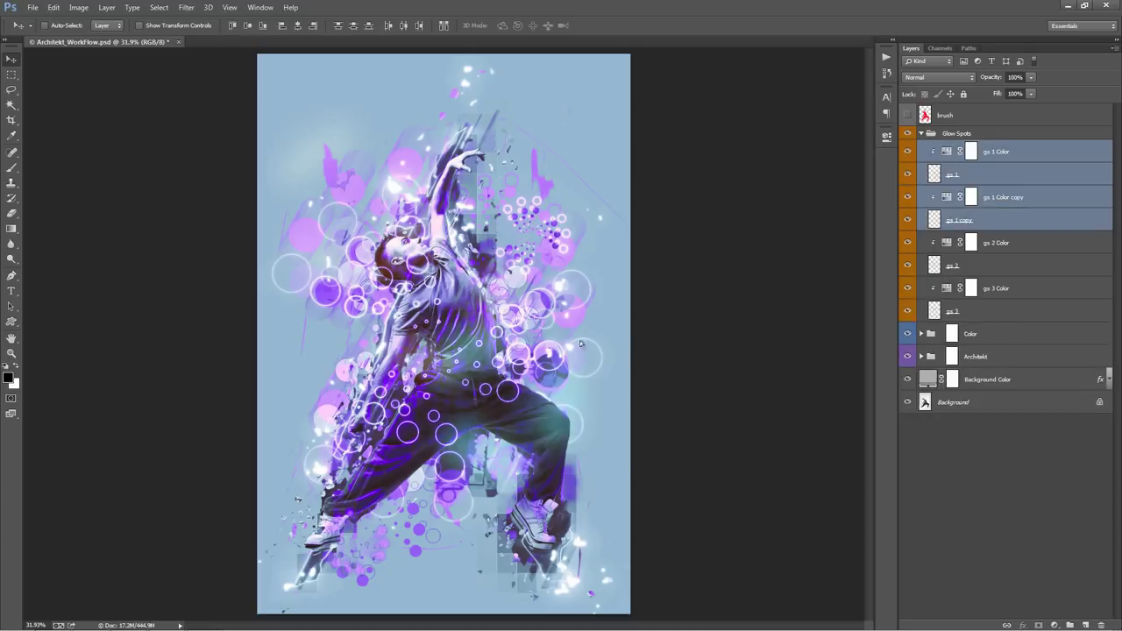
{"action": "mouse_move", "coordinate": [579, 343]}
{"action": "left_mouse_down"}
{"action": "mouse_move", "coordinate": [570, 250]}
{"action": "mouse_move", "coordinate": [497, 242]}
{"action": "mouse_move", "coordinate": [487, 320]}
{"action": "mouse_move", "coordinate": [454, 301]}
{"action": "mouse_move", "coordinate": [569, 299]}
{"action": "mouse_move", "coordinate": [584, 324]}
{"action": "mouse_move", "coordinate": [576, 340]}
{"action": "left_mouse_up"}
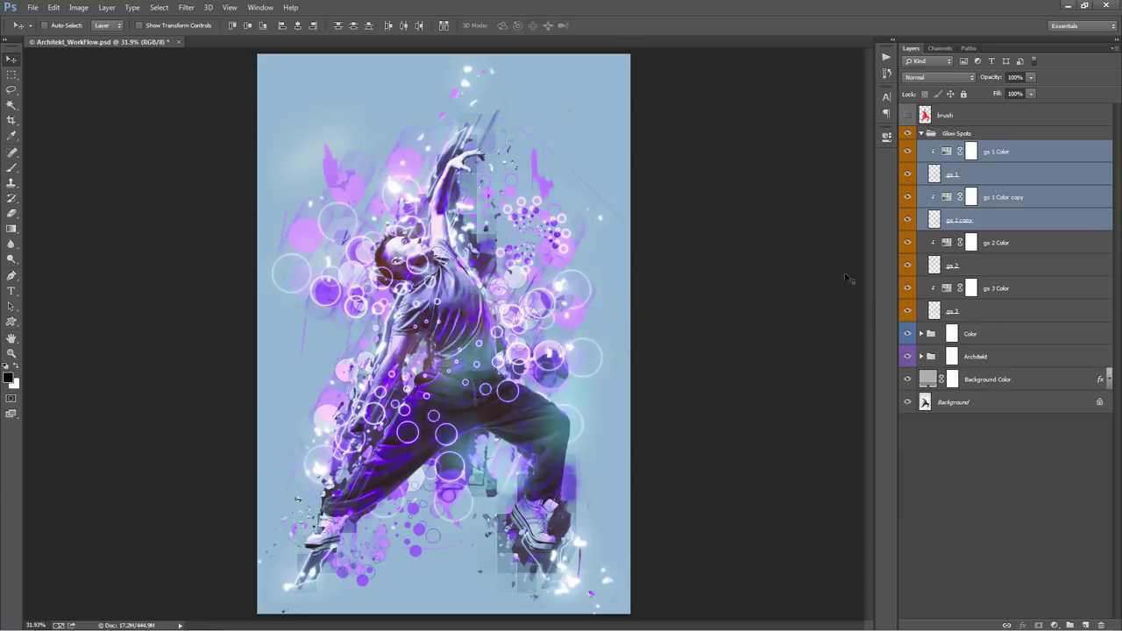
Step: Move the gs 2 glow beside the dancer's upper body and set the gs 2 Color hue to -180
{"action": "left_click", "coordinate": [976, 262]}
{"action": "left_click_drag", "start_coordinate": [544, 289], "coordinate": [582, 303]}
{"action": "double_click", "coordinate": [937, 242]}
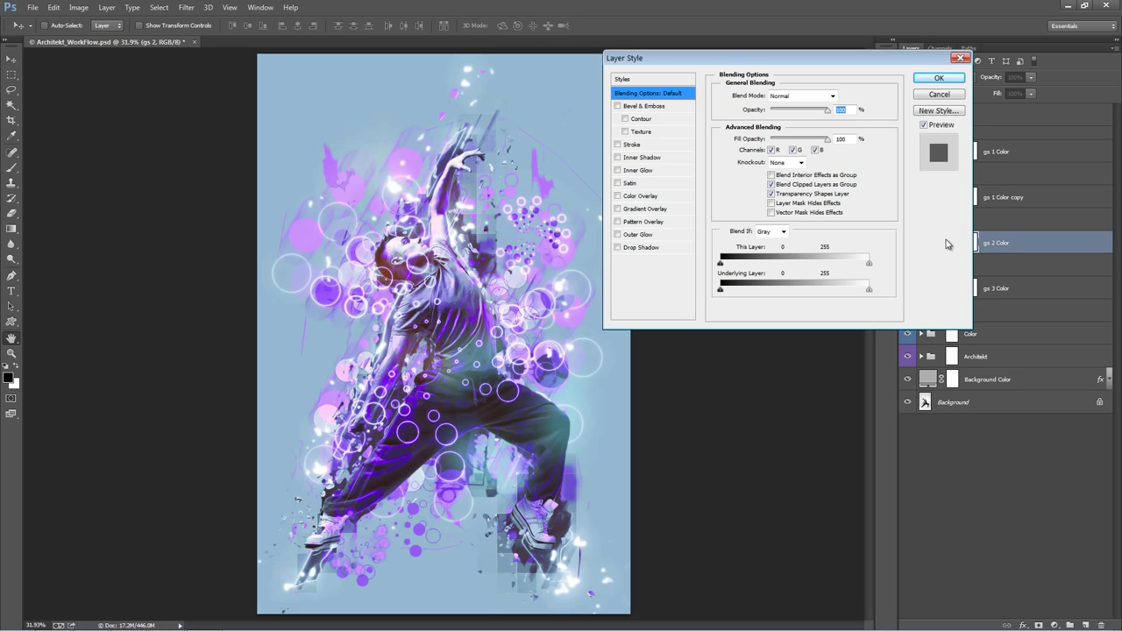
{"action": "left_click", "coordinate": [952, 95]}
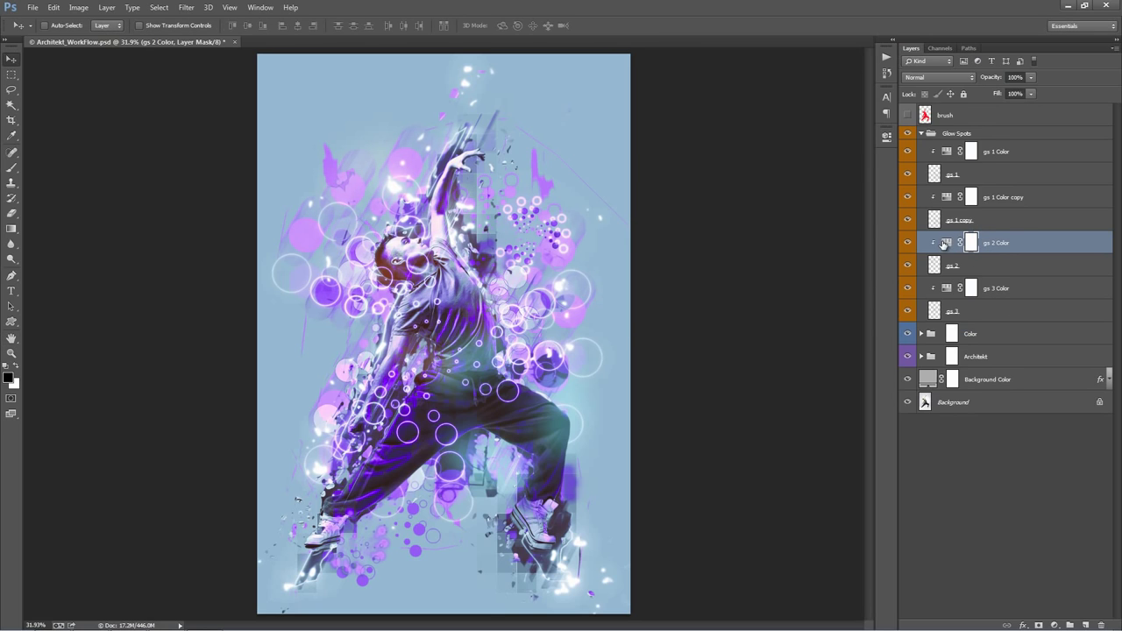
{"action": "double_click", "coordinate": [946, 243]}
{"action": "left_click_drag", "start_coordinate": [787, 206], "coordinate": [695, 205]}
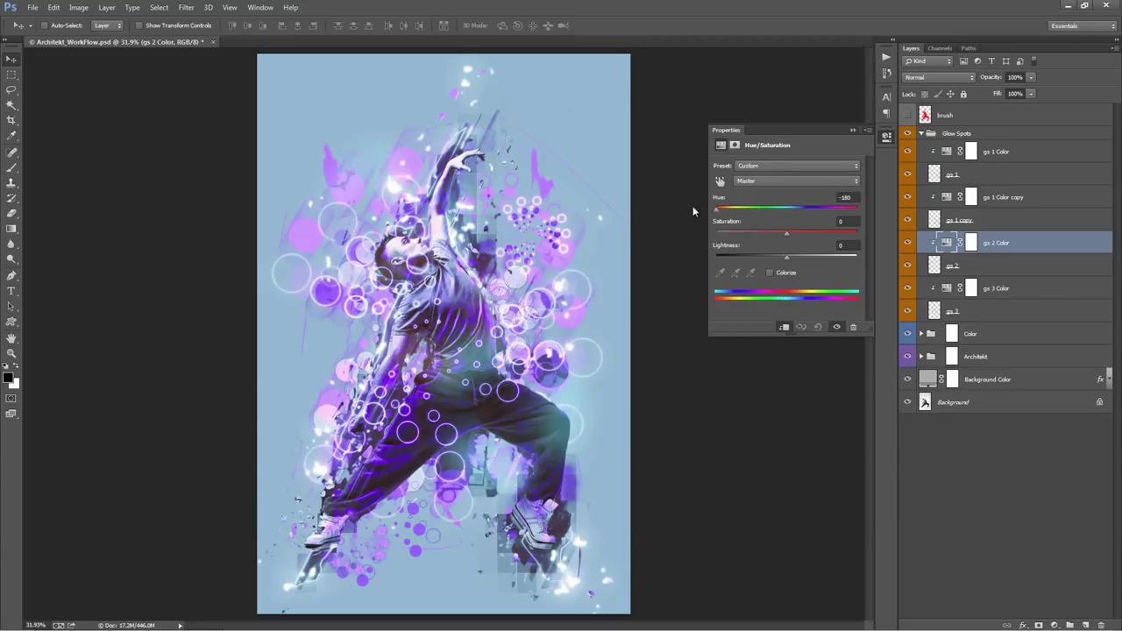
{"action": "left_click", "coordinate": [853, 130]}
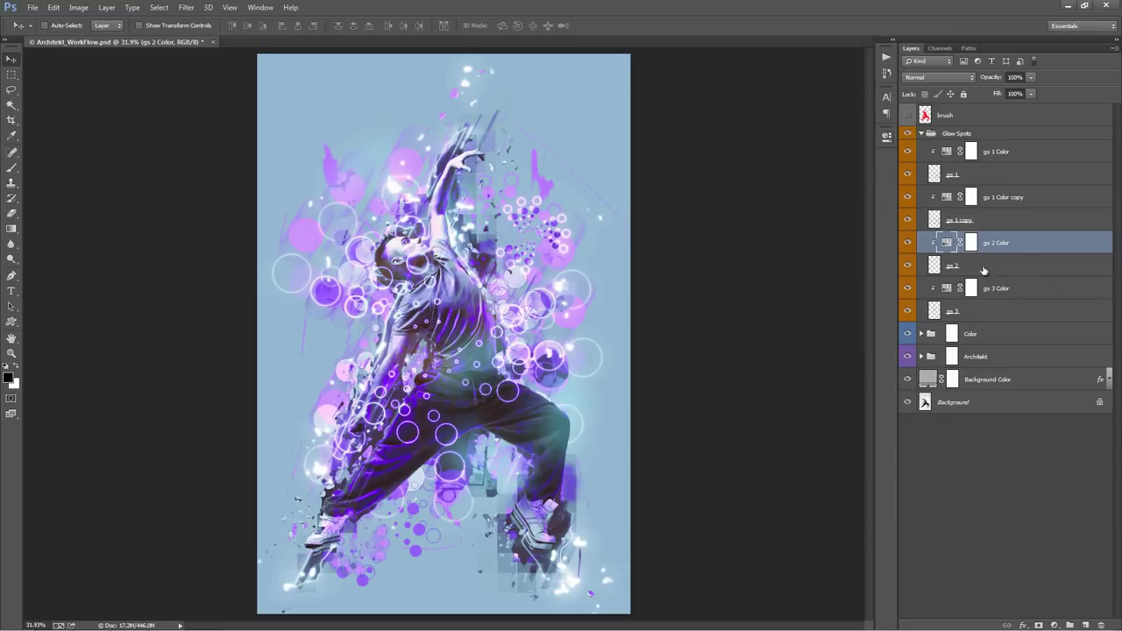
Step: Duplicate the gs 2 and gs 2 Color layers and merge originals and copies into one layer
{"action": "left_click", "coordinate": [973, 266], "text": "shift"}
{"action": "key", "text": "ctrl+j"}
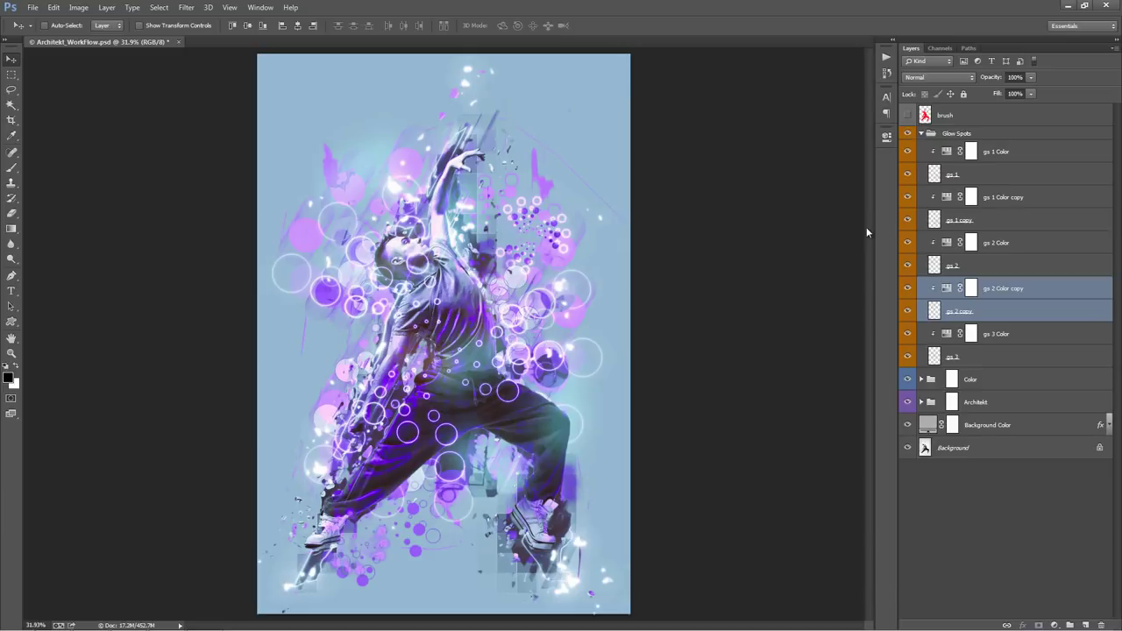
{"action": "left_click", "coordinate": [1007, 244]}
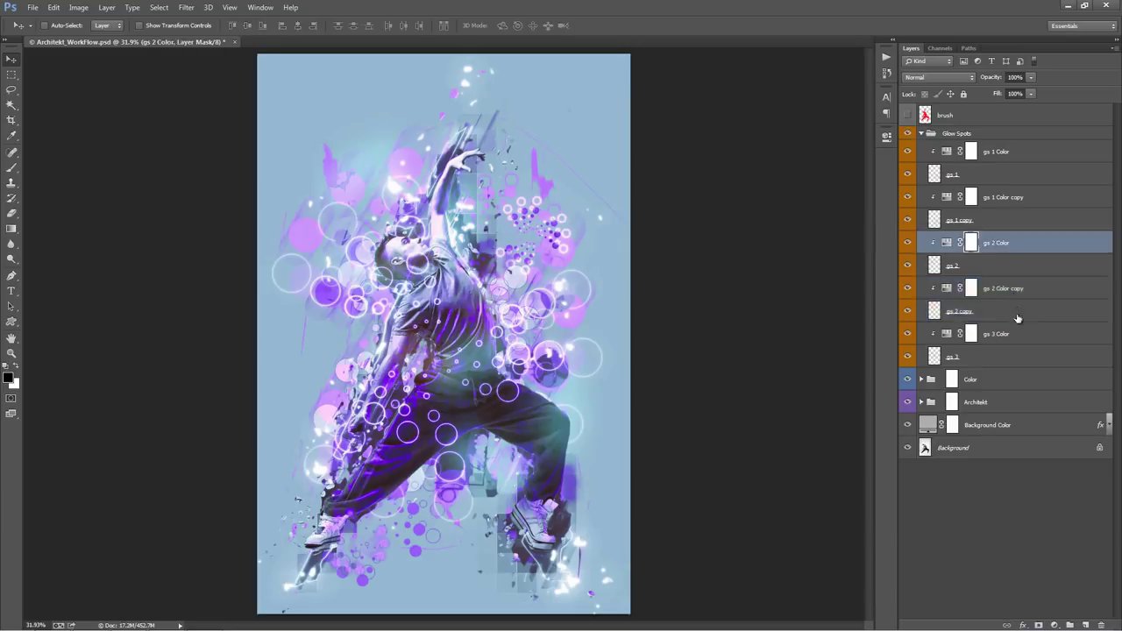
{"action": "left_click", "coordinate": [1018, 318], "text": "shift"}
{"action": "key", "text": "ctrl+e"}
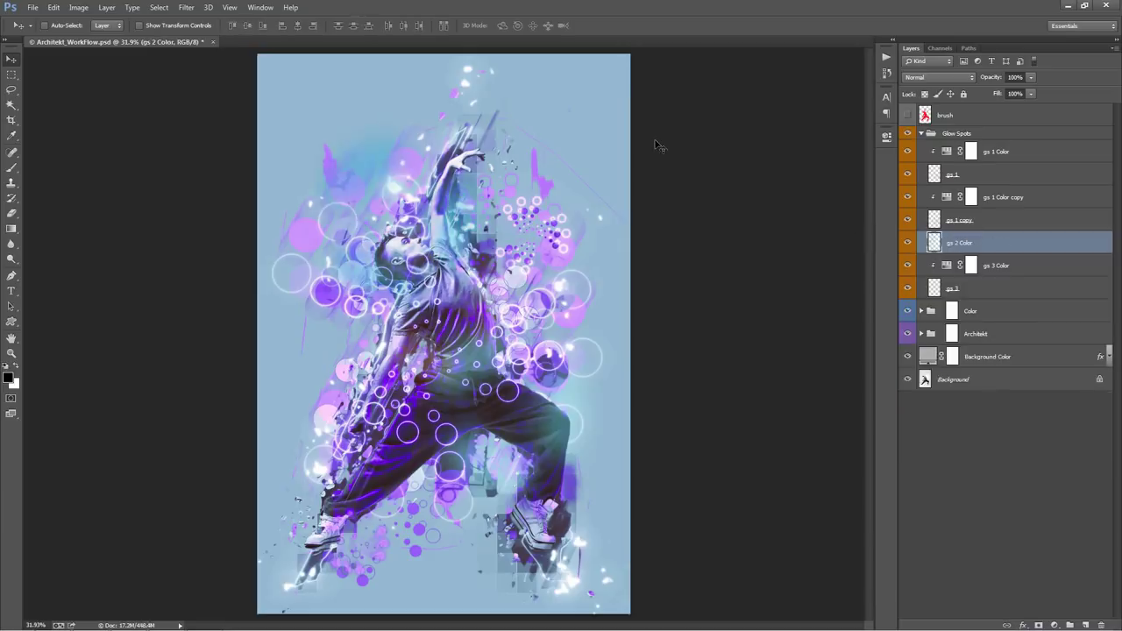
Step: Set the merged gs 2 Color layer to Linear Dodge (Add) and free-transform its glow around the raised arm
{"action": "left_click", "coordinate": [938, 77]}
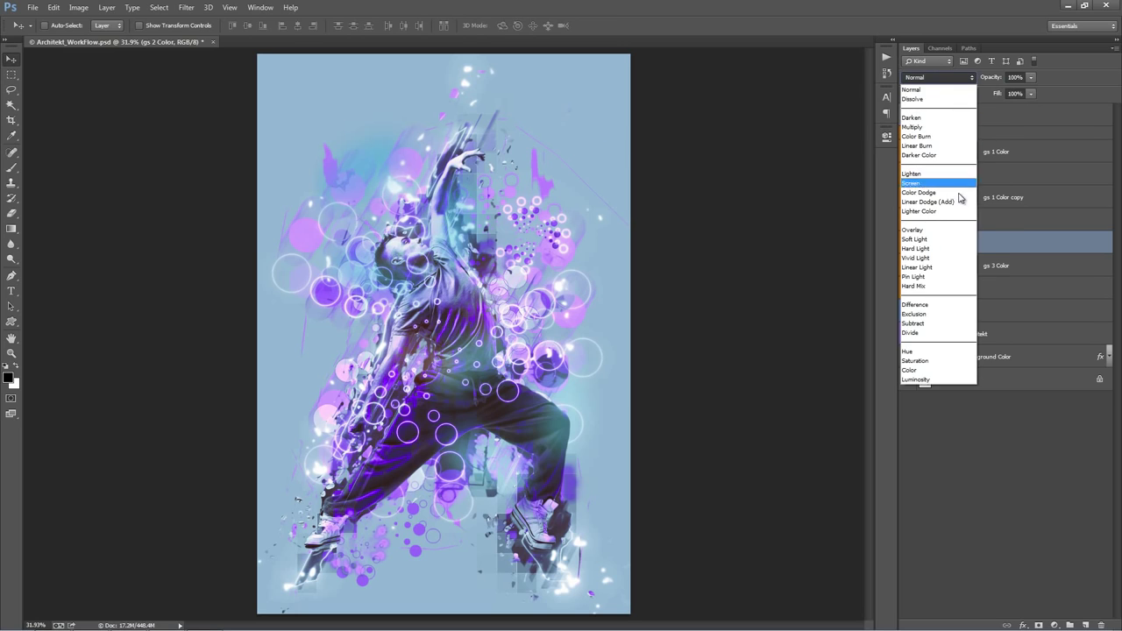
{"action": "left_click", "coordinate": [960, 203]}
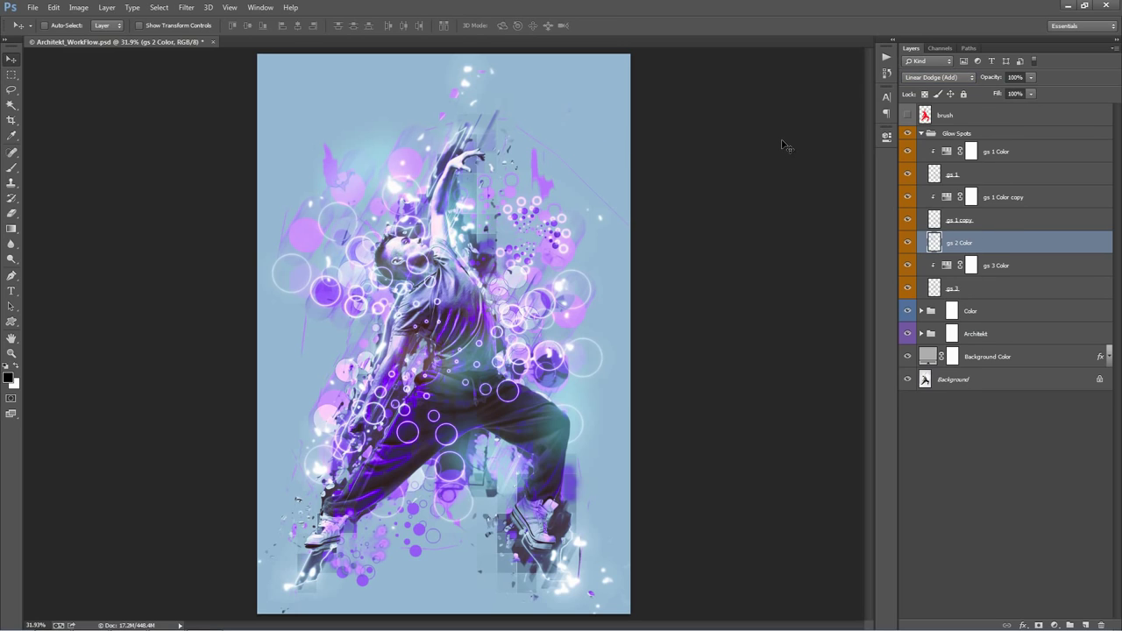
{"action": "key", "text": "ctrl+t"}
{"action": "left_click_drag", "start_coordinate": [473, 132], "coordinate": [427, 200]}
{"action": "key", "text": "Return"}
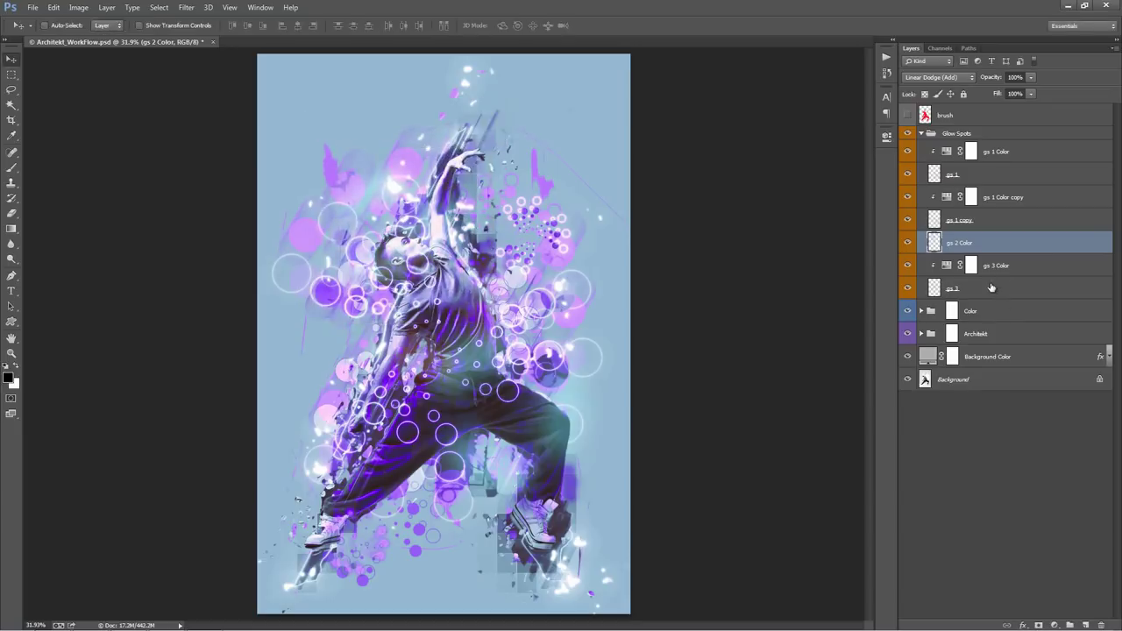
Step: Collapse the Glow Spots group and expand the Architekt group
{"action": "left_click", "coordinate": [922, 133]}
{"action": "left_click", "coordinate": [1025, 182]}
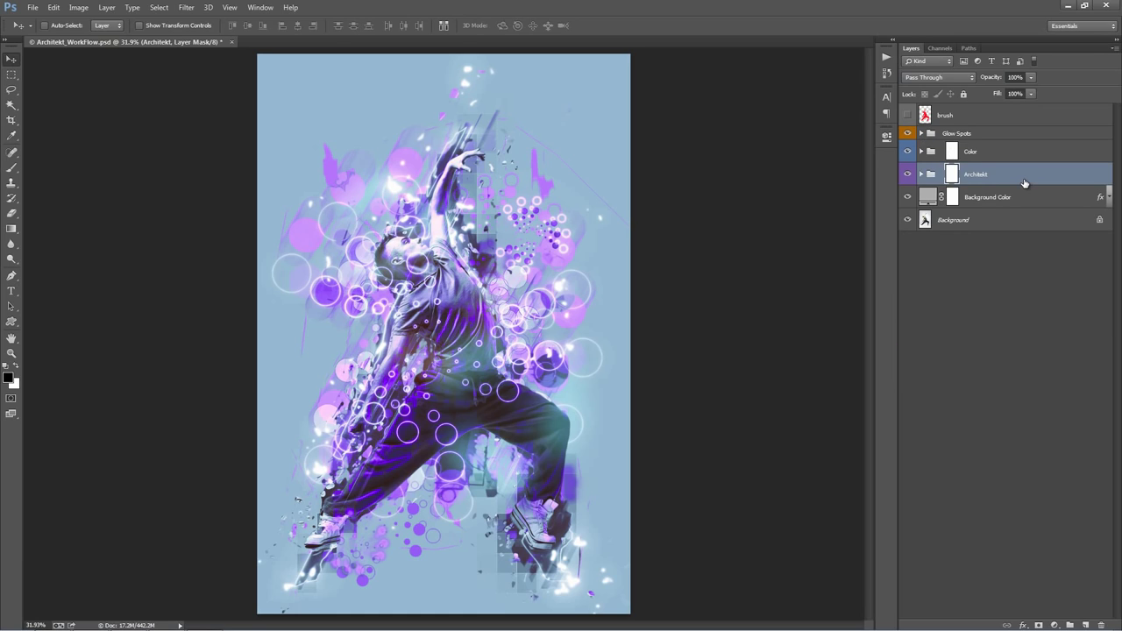
{"action": "left_click", "coordinate": [923, 176]}
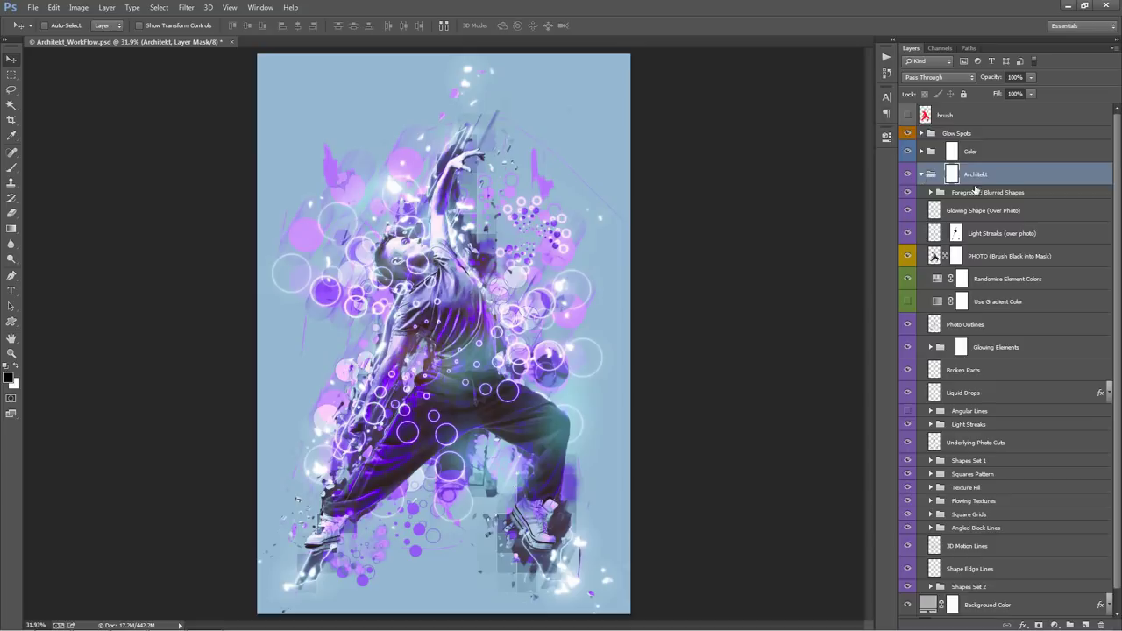
{"action": "scroll", "coordinate": [976, 190], "scroll_direction": "down", "scroll_amount": 1}
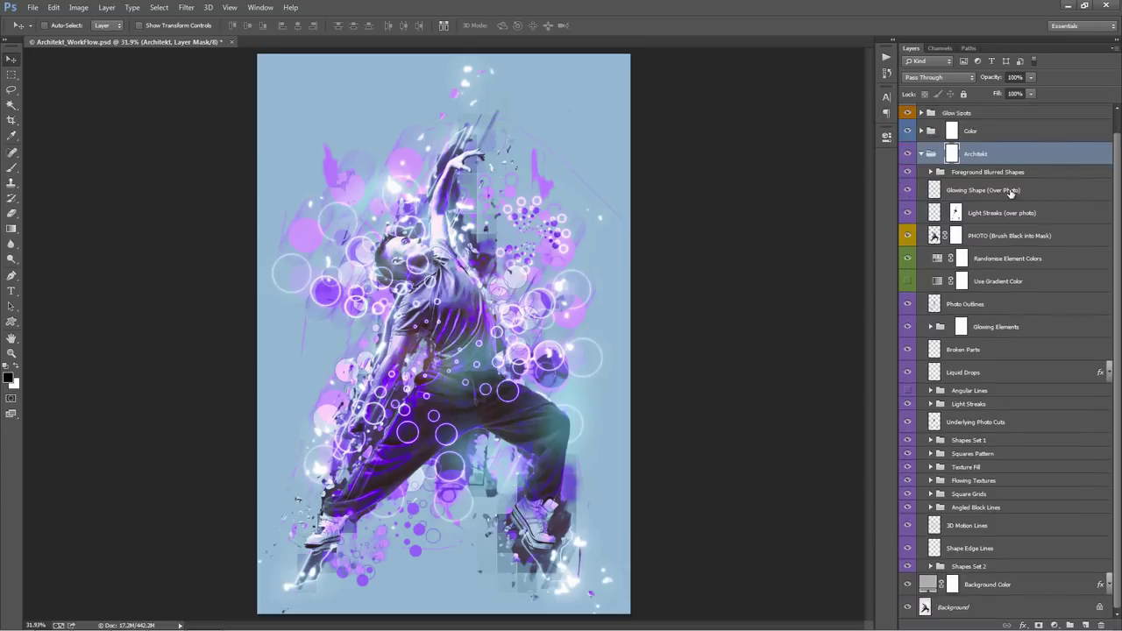
Step: Shift the Glowing Shape (Over Photo) circles slightly across the dancer's torso and legs
{"action": "left_click", "coordinate": [1012, 192]}
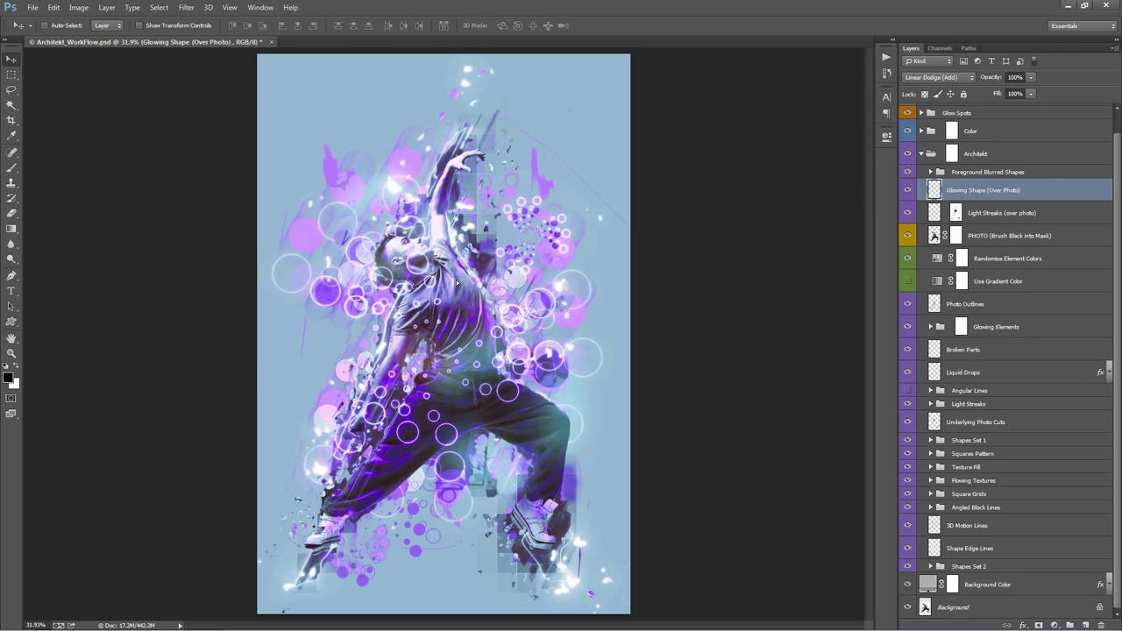
{"action": "left_click", "coordinate": [983, 212]}
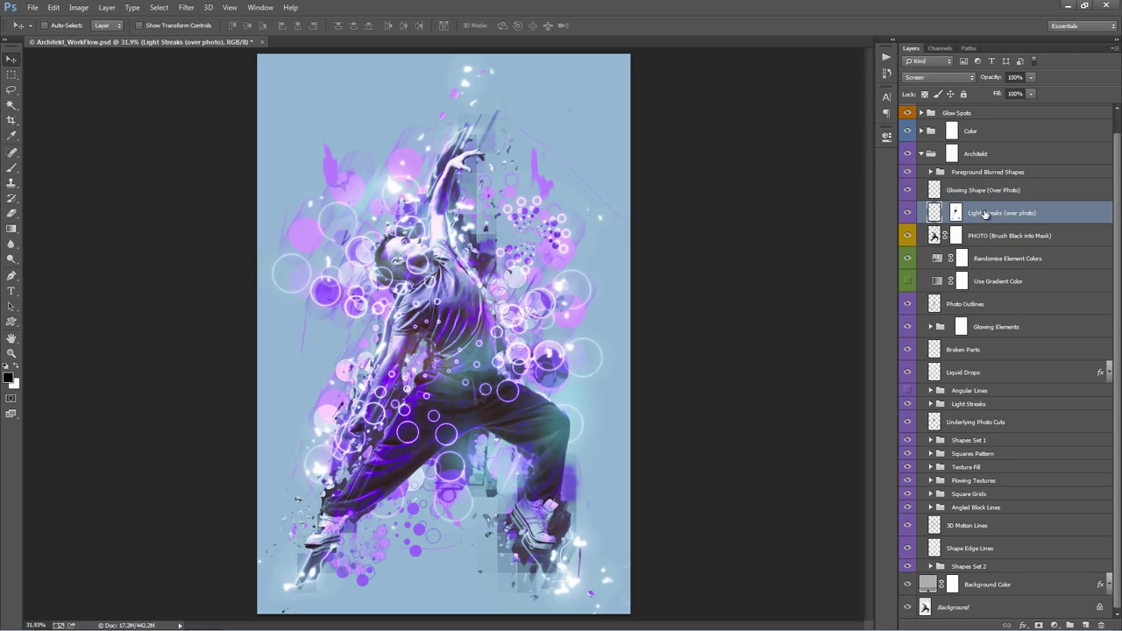
{"action": "left_click", "coordinate": [980, 192]}
{"action": "left_click_drag", "start_coordinate": [391, 280], "coordinate": [423, 289]}
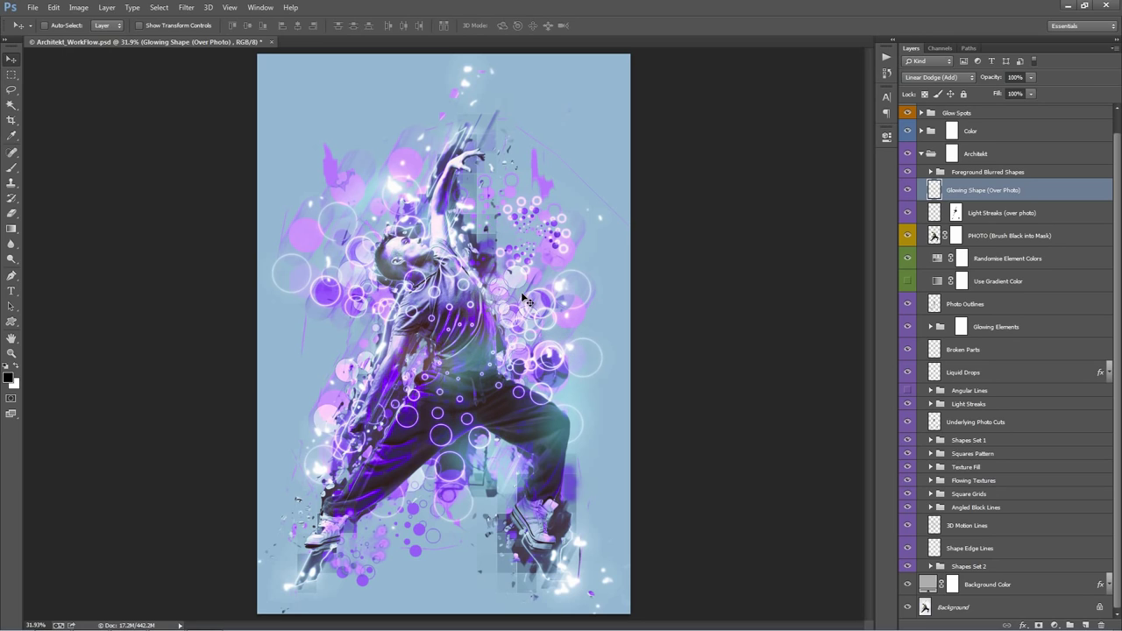
{"action": "left_click_drag", "start_coordinate": [526, 304], "coordinate": [514, 300]}
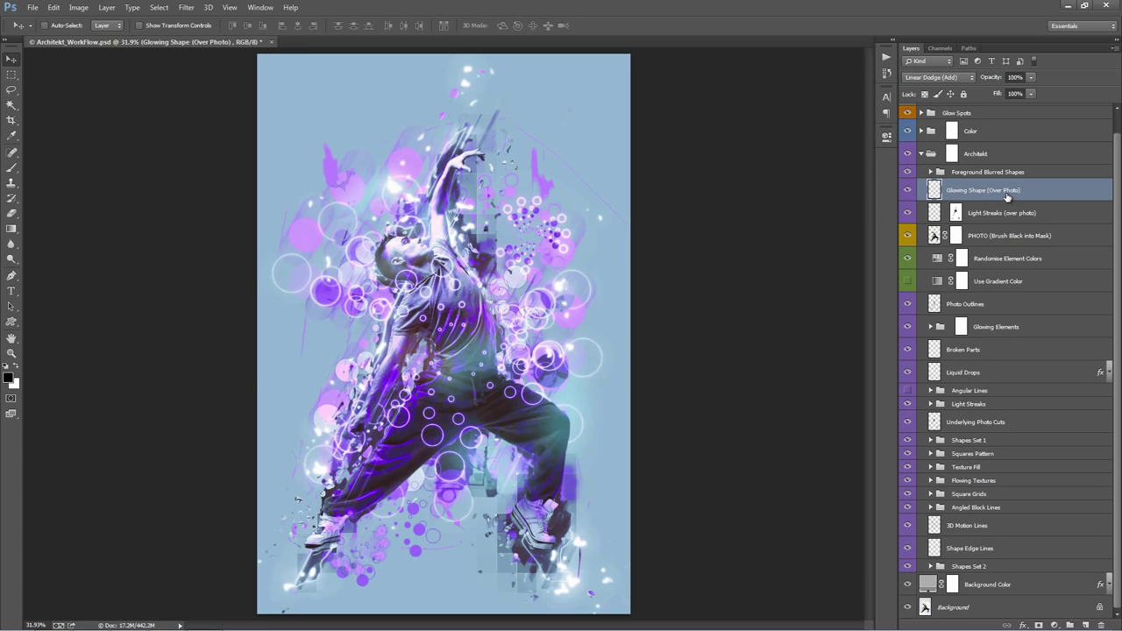
Step: Duplicate the Glowing Shape (Over Photo) layer and scale the copy down over the dancer's waist
{"action": "key", "text": "ctrl+j"}
{"action": "key", "text": "ctrl+t"}
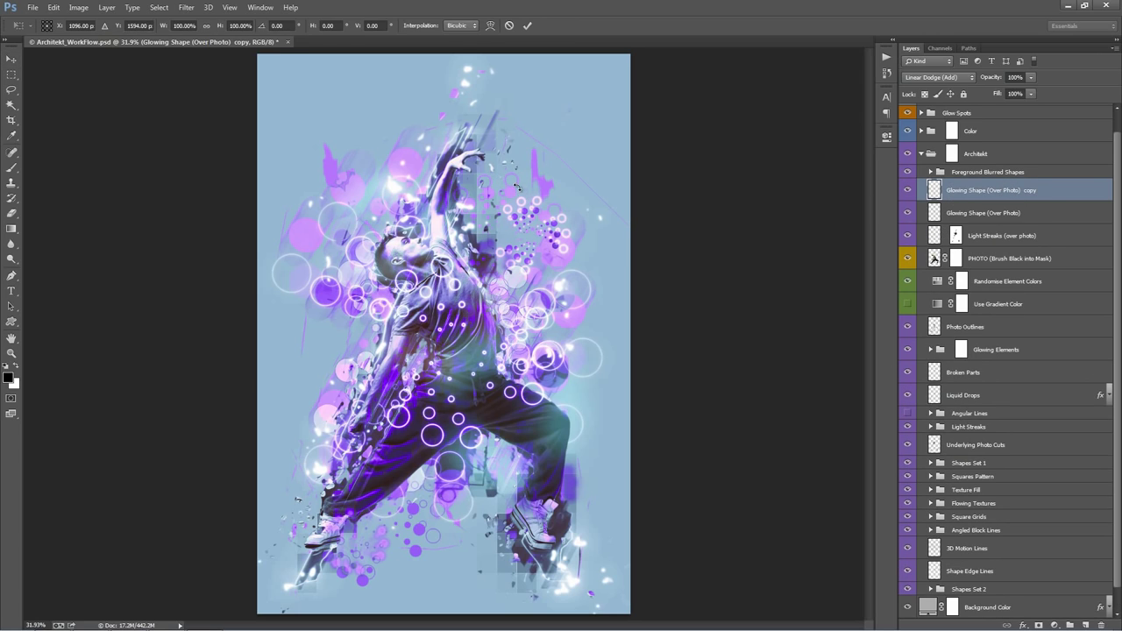
{"action": "left_click_drag", "start_coordinate": [561, 247], "coordinate": [511, 296]}
{"action": "key", "text": "Return"}
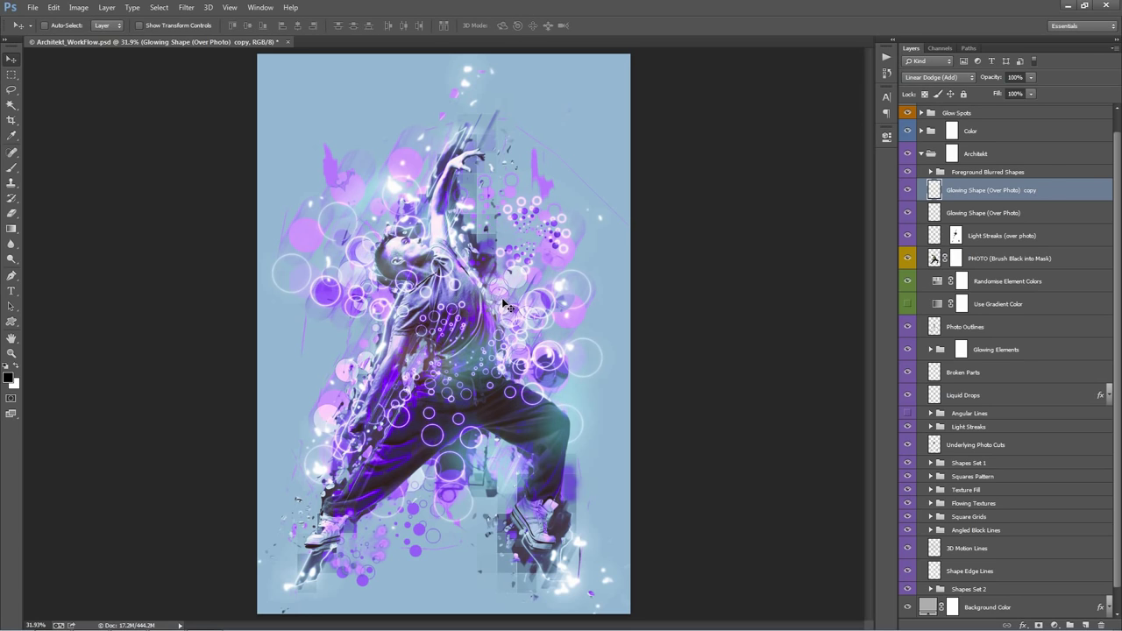
Step: Duplicate the scaled-down Glowing Shape copy and position the new circles beside the dancer's raised arm using Free Transform
{"action": "left_click_drag", "start_coordinate": [992, 191], "coordinate": [992, 213]}
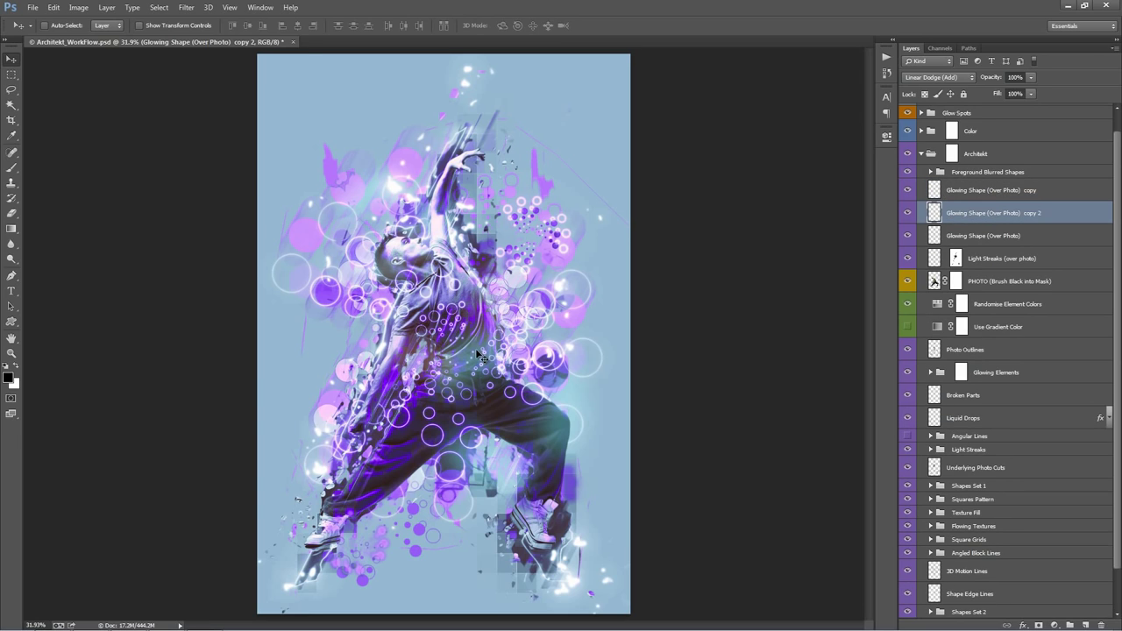
{"action": "left_click_drag", "start_coordinate": [482, 357], "coordinate": [519, 198]}
{"action": "key", "text": "ctrl+t"}
{"action": "key", "text": "Return"}
{"action": "key", "text": "alt+e"}
{"action": "key", "text": "Return"}
Step: Duplicate the Light Streaks (over photo) layer and set the copy's opacity to 21%
{"action": "scroll", "coordinate": [1016, 210], "scroll_direction": "down", "scroll_amount": 2}
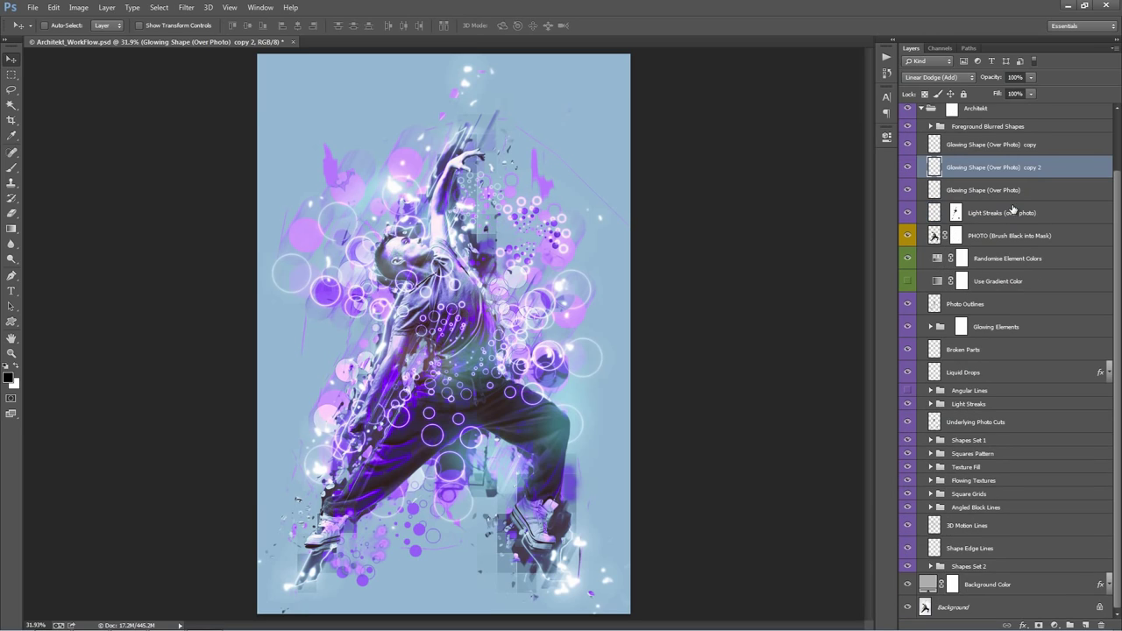
{"action": "left_click", "coordinate": [1017, 216]}
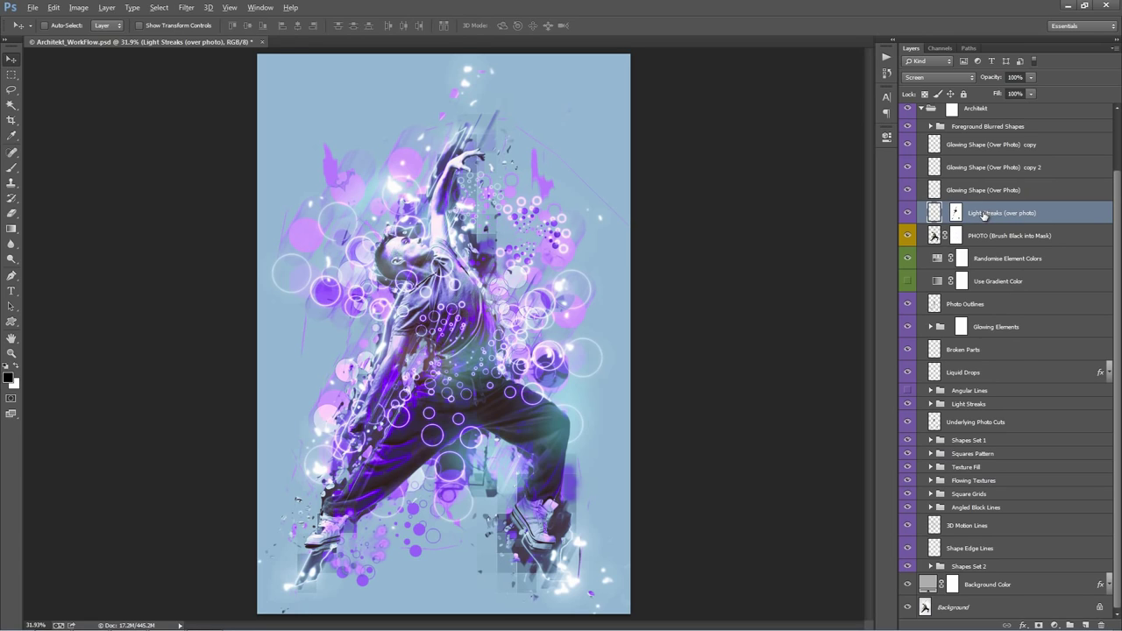
{"action": "left_click_drag", "start_coordinate": [984, 215], "coordinate": [996, 227]}
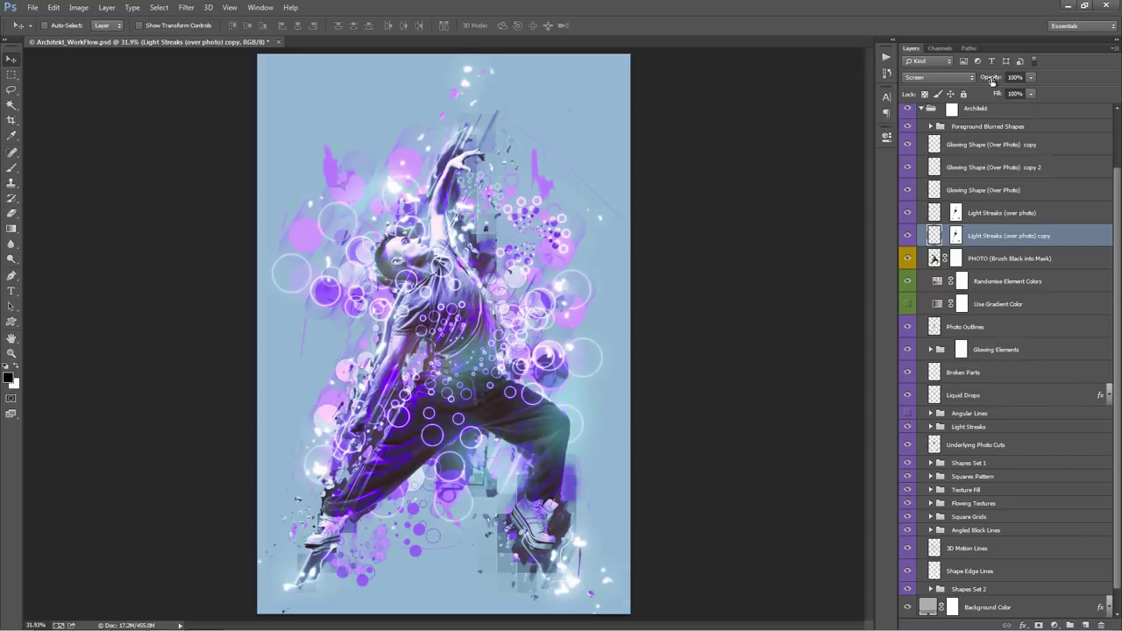
{"action": "key", "text": "2"}
{"action": "key", "text": "1"}
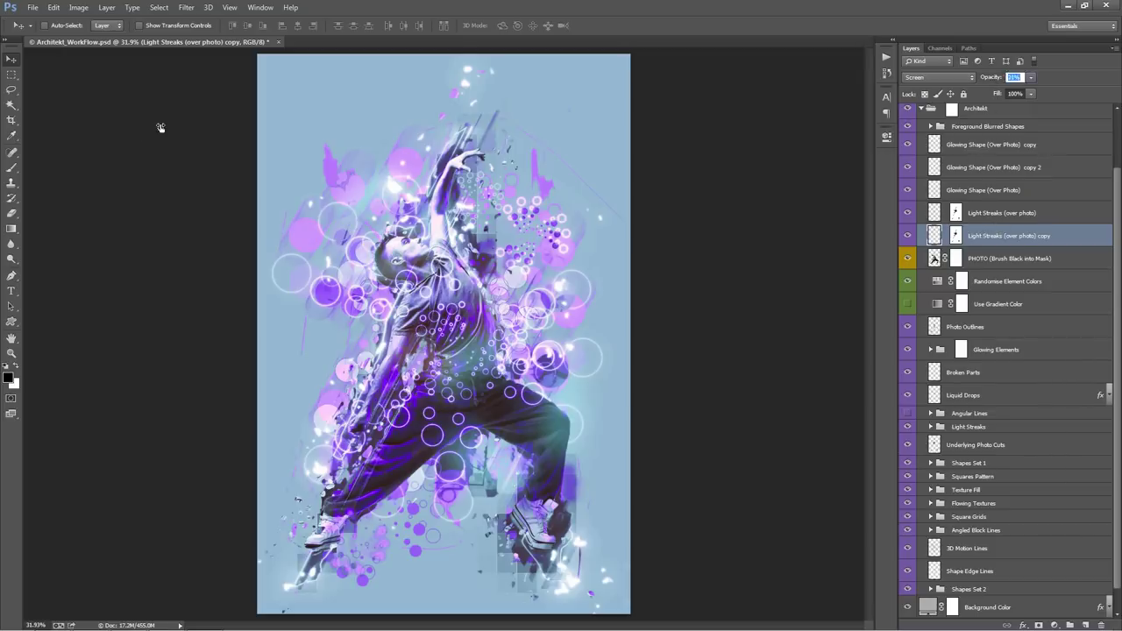
Step: Delete the copy of the Light Streaks (over photo) layer
{"action": "key", "text": "3"}
{"action": "key", "text": "1"}
{"action": "key", "text": "Delete"}
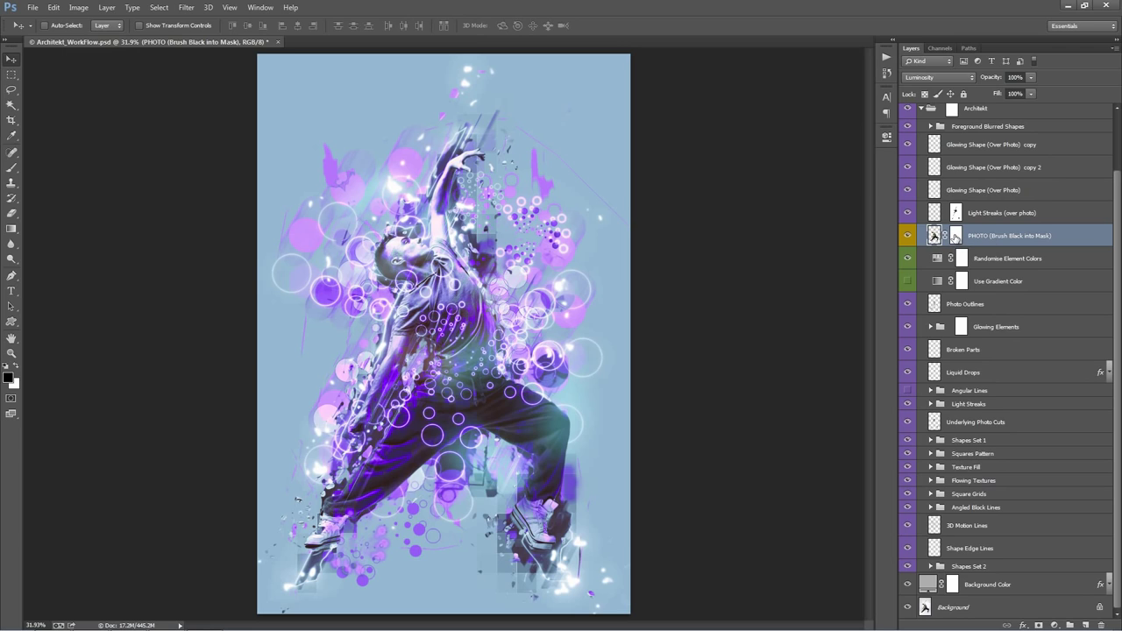
Step: Brush black into the PHOTO layer's mask over the dancer's raised arm and torso
{"action": "left_click", "coordinate": [956, 236]}
{"action": "key", "text": "b"}
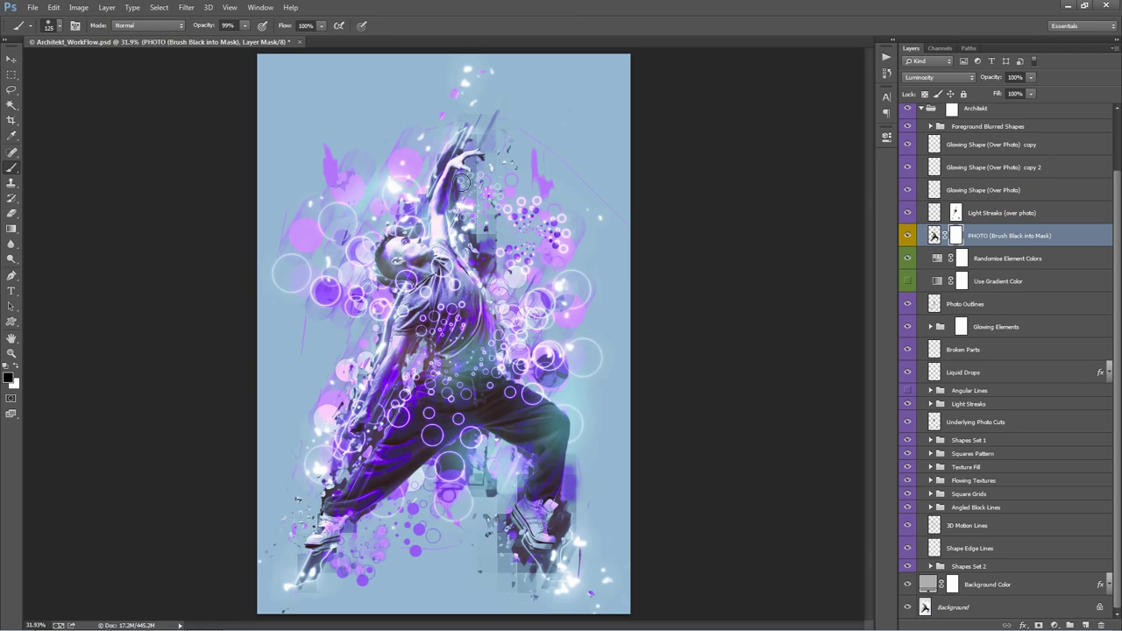
{"action": "mouse_move", "coordinate": [485, 152]}
{"action": "left_mouse_down"}
{"action": "mouse_move", "coordinate": [446, 168]}
{"action": "mouse_move", "coordinate": [480, 150]}
{"action": "mouse_move", "coordinate": [448, 221]}
{"action": "mouse_move", "coordinate": [445, 178]}
{"action": "mouse_move", "coordinate": [443, 256]}
{"action": "mouse_move", "coordinate": [435, 205]}
{"action": "mouse_move", "coordinate": [458, 243]}
{"action": "left_mouse_up"}
{"action": "mouse_move", "coordinate": [393, 346]}
{"action": "left_mouse_down"}
{"action": "mouse_move", "coordinate": [359, 434]}
{"action": "mouse_move", "coordinate": [410, 358]}
{"action": "mouse_move", "coordinate": [393, 339]}
{"action": "mouse_move", "coordinate": [448, 277]}
{"action": "left_mouse_up"}
Step: Enlarge the brush to 200 and paint black into the PHOTO layer's mask over the dancer's hips and both legs
{"action": "key", "text": "bracketright"}
{"action": "key", "text": "bracketright"}
{"action": "key", "text": "bracketright"}
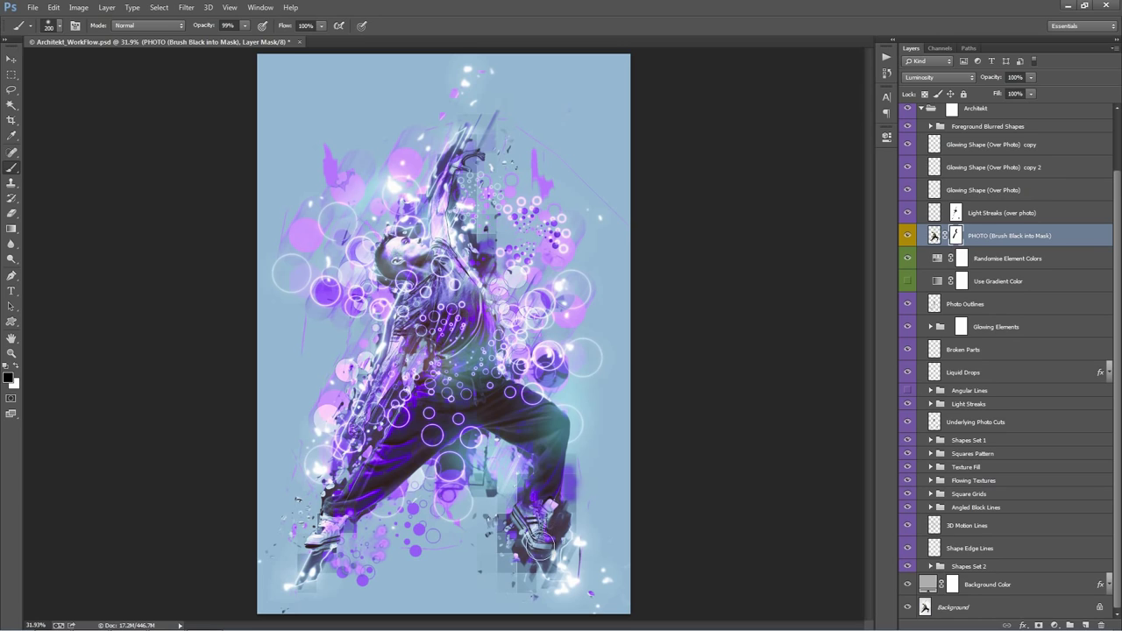
{"action": "mouse_move", "coordinate": [552, 507]}
{"action": "left_mouse_down"}
{"action": "mouse_move", "coordinate": [554, 415]}
{"action": "mouse_move", "coordinate": [530, 439]}
{"action": "left_mouse_up"}
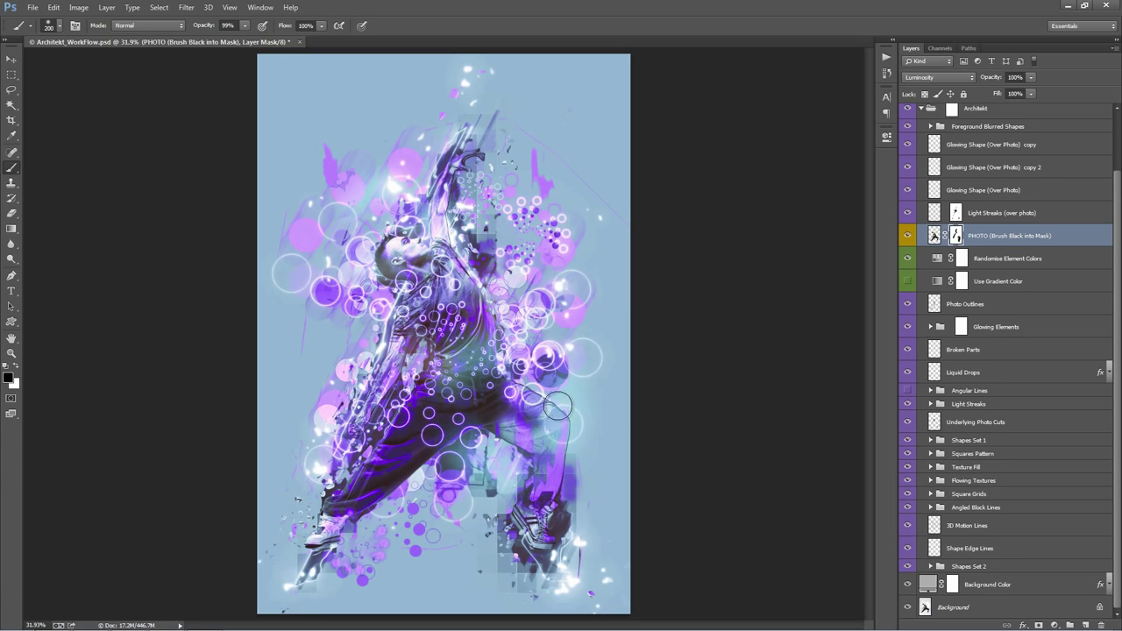
{"action": "mouse_move", "coordinate": [379, 460]}
{"action": "left_mouse_down"}
{"action": "mouse_move", "coordinate": [382, 442]}
{"action": "mouse_move", "coordinate": [275, 563]}
{"action": "mouse_move", "coordinate": [342, 518]}
{"action": "mouse_move", "coordinate": [399, 437]}
{"action": "left_mouse_up"}
{"action": "key", "text": "x"}
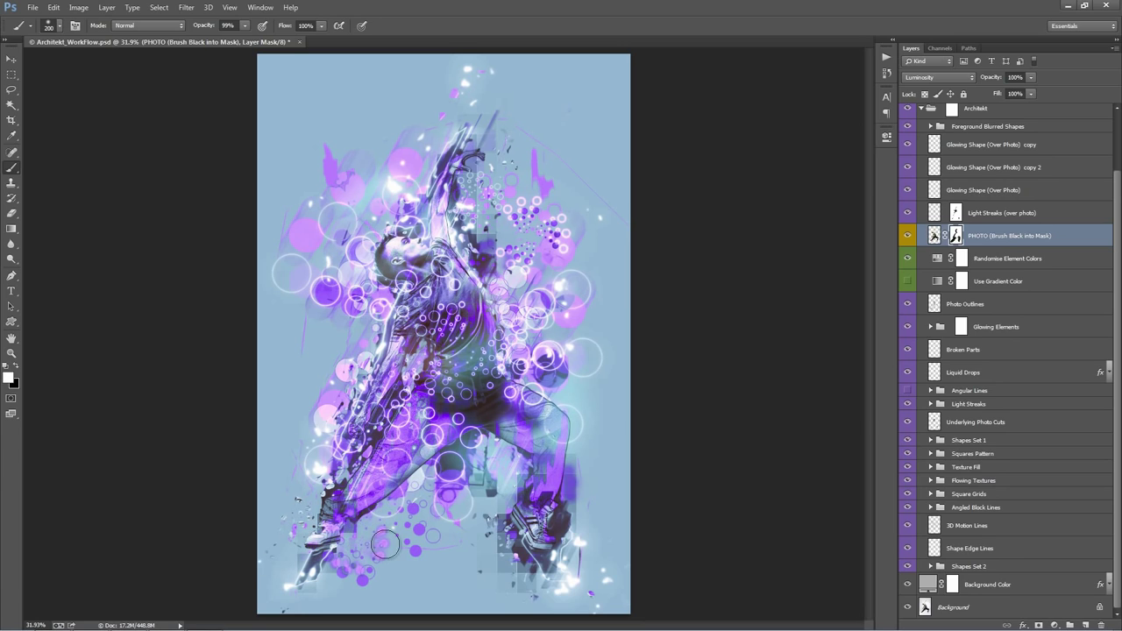
{"action": "key", "text": "x"}
{"action": "mouse_move", "coordinate": [444, 422]}
{"action": "left_mouse_down"}
{"action": "mouse_move", "coordinate": [399, 403]}
{"action": "mouse_move", "coordinate": [491, 430]}
{"action": "mouse_move", "coordinate": [579, 430]}
{"action": "left_mouse_up"}
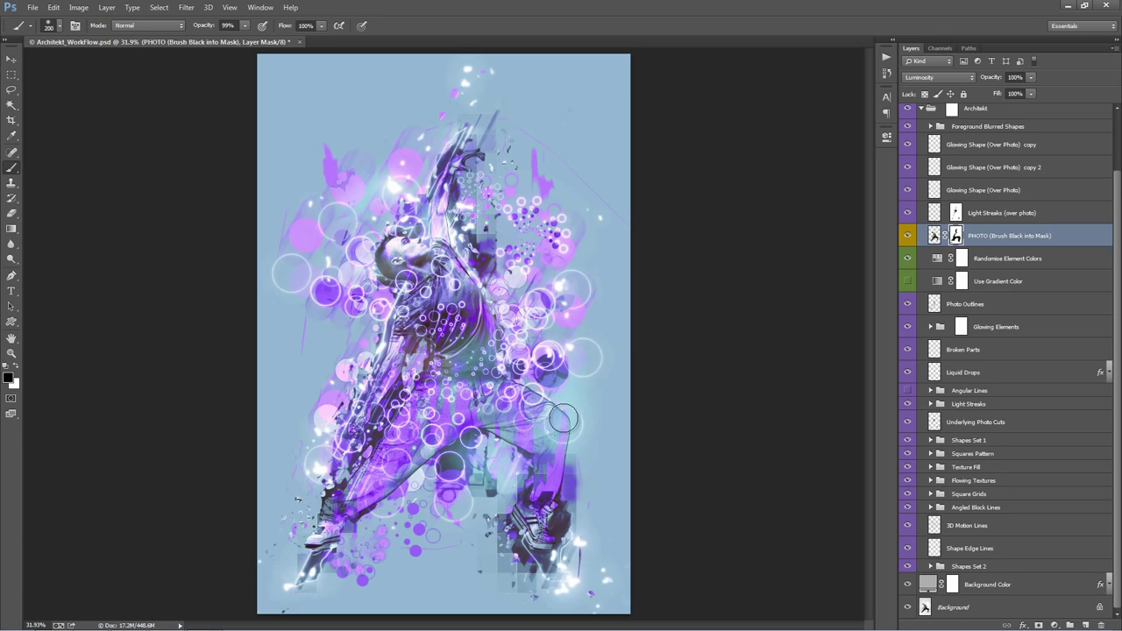
Step: Switch between black and white and touch up the PHOTO layer's mask on the bent leg's lower part
{"action": "key", "text": "x"}
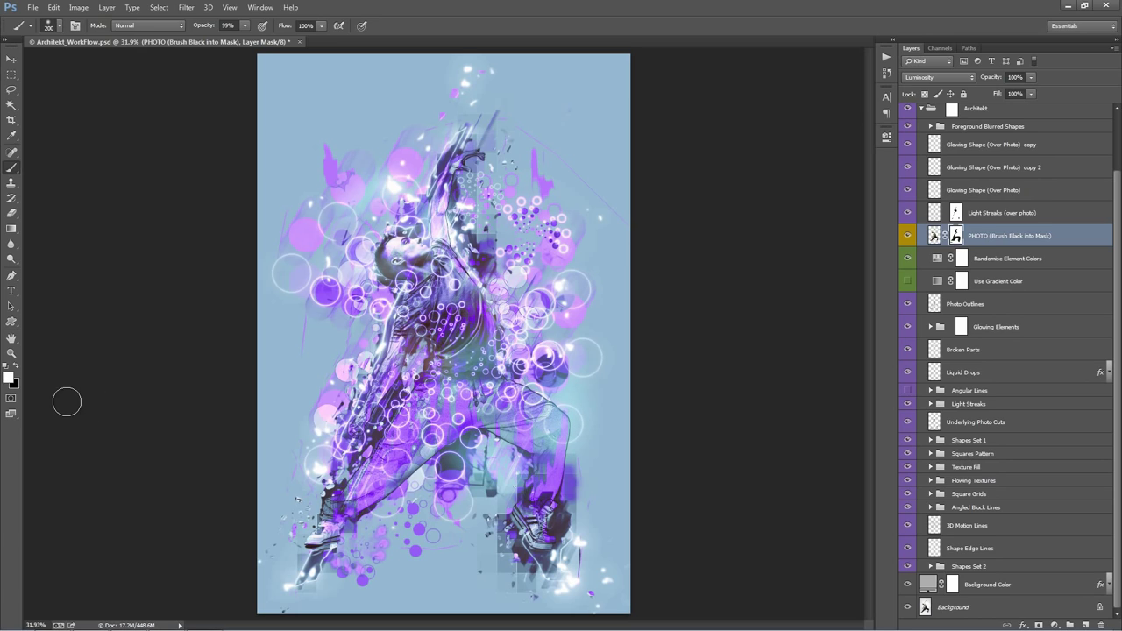
{"action": "key", "text": "x"}
{"action": "key", "text": "x"}
{"action": "key", "text": "x"}
{"action": "key", "text": "x"}
{"action": "key", "text": "x"}
{"action": "mouse_move", "coordinate": [536, 453]}
{"action": "left_mouse_down"}
{"action": "mouse_move", "coordinate": [544, 407]}
{"action": "mouse_move", "coordinate": [550, 444]}
{"action": "mouse_move", "coordinate": [538, 406]}
{"action": "mouse_move", "coordinate": [492, 410]}
{"action": "mouse_move", "coordinate": [565, 416]}
{"action": "mouse_move", "coordinate": [559, 458]}
{"action": "mouse_move", "coordinate": [532, 413]}
{"action": "mouse_move", "coordinate": [552, 483]}
{"action": "left_mouse_up"}
{"action": "key", "text": "x"}
{"action": "key", "text": "v"}
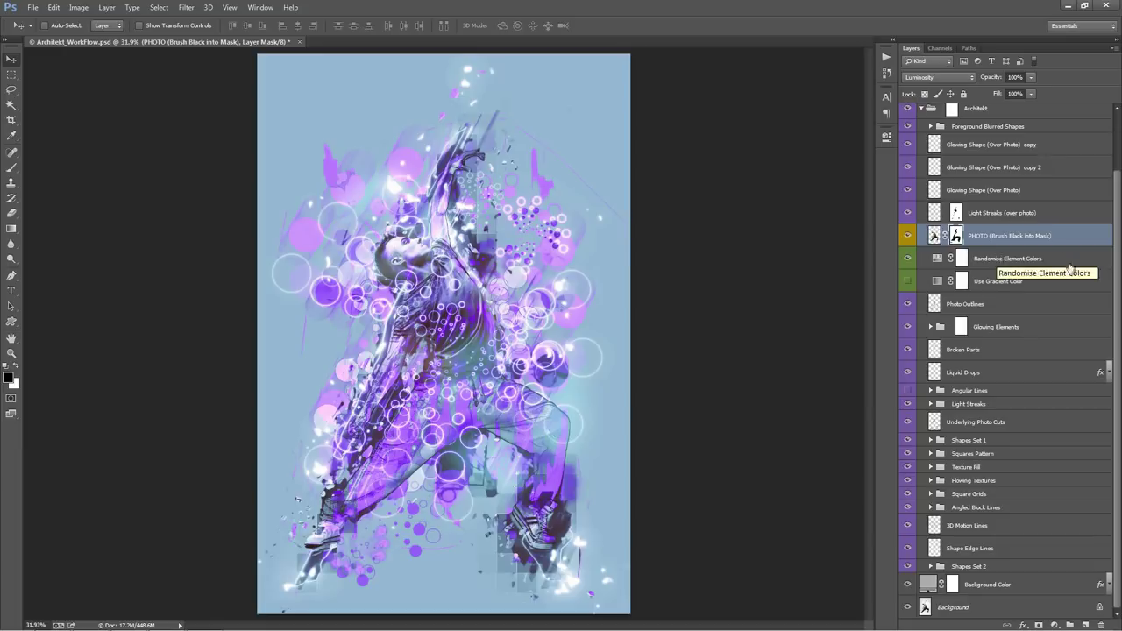
Step: Examine the Glowing Elements group by hiding and reshowing it and looking through its layers
{"action": "left_click", "coordinate": [1034, 263]}
{"action": "left_click", "coordinate": [1000, 306]}
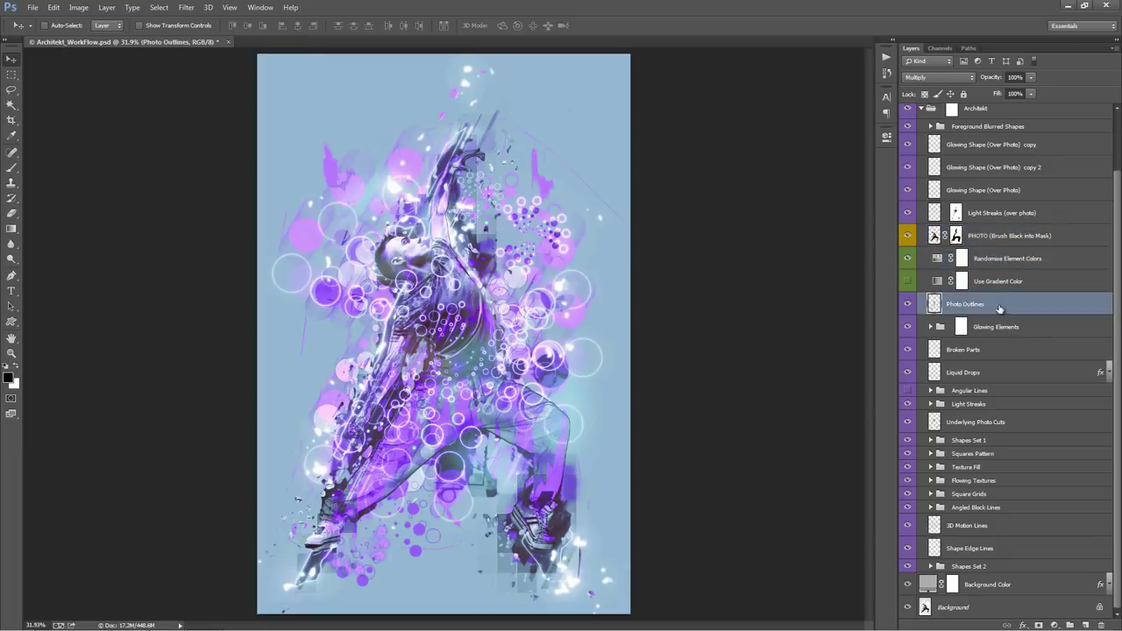
{"action": "left_click", "coordinate": [1035, 332]}
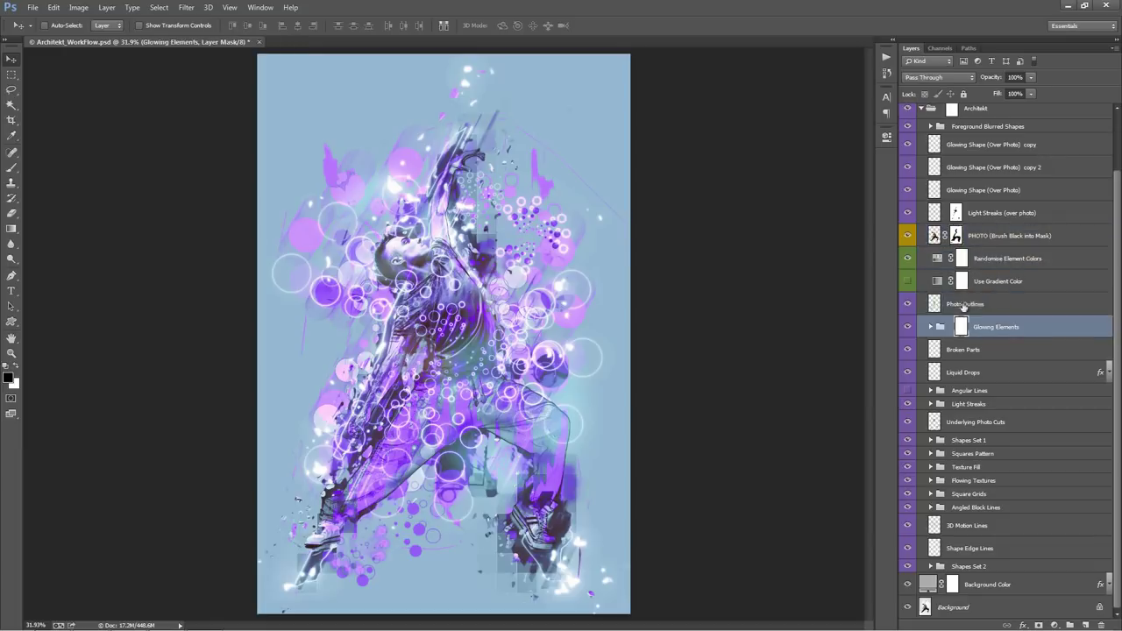
{"action": "left_click", "coordinate": [908, 327]}
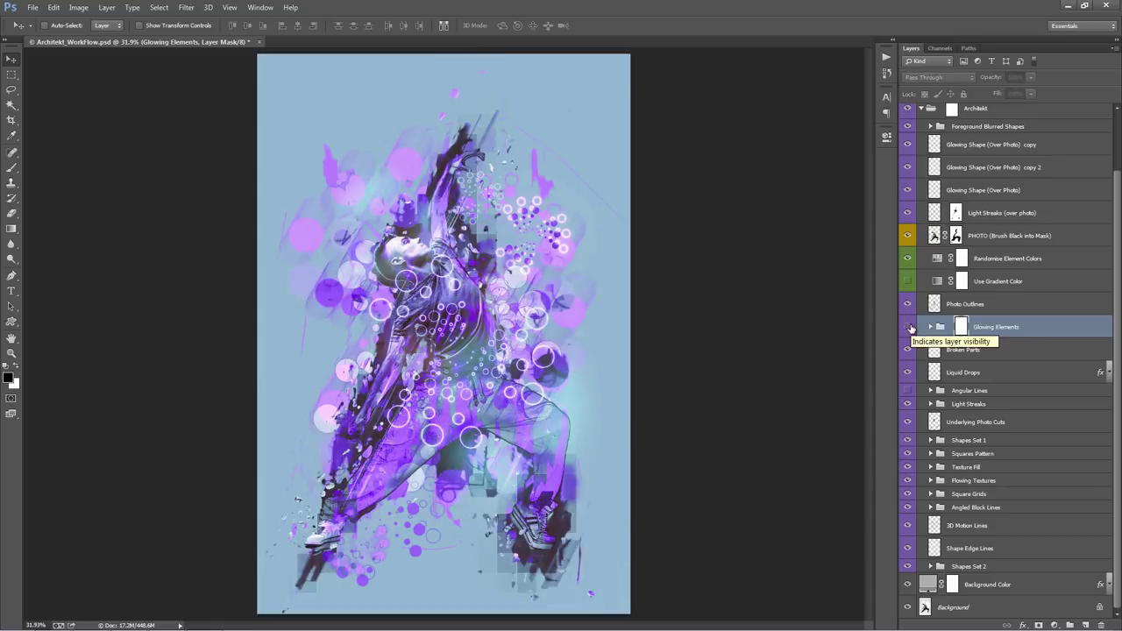
{"action": "left_click", "coordinate": [908, 327]}
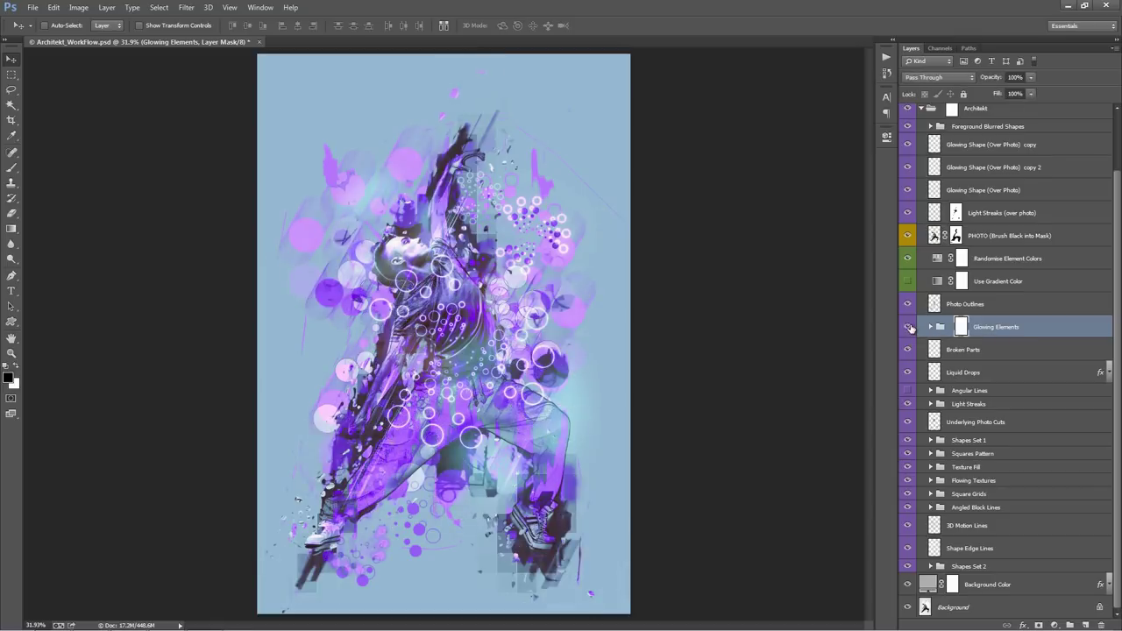
{"action": "left_click", "coordinate": [928, 328]}
{"action": "scroll", "coordinate": [957, 304], "scroll_direction": "down", "scroll_amount": 5}
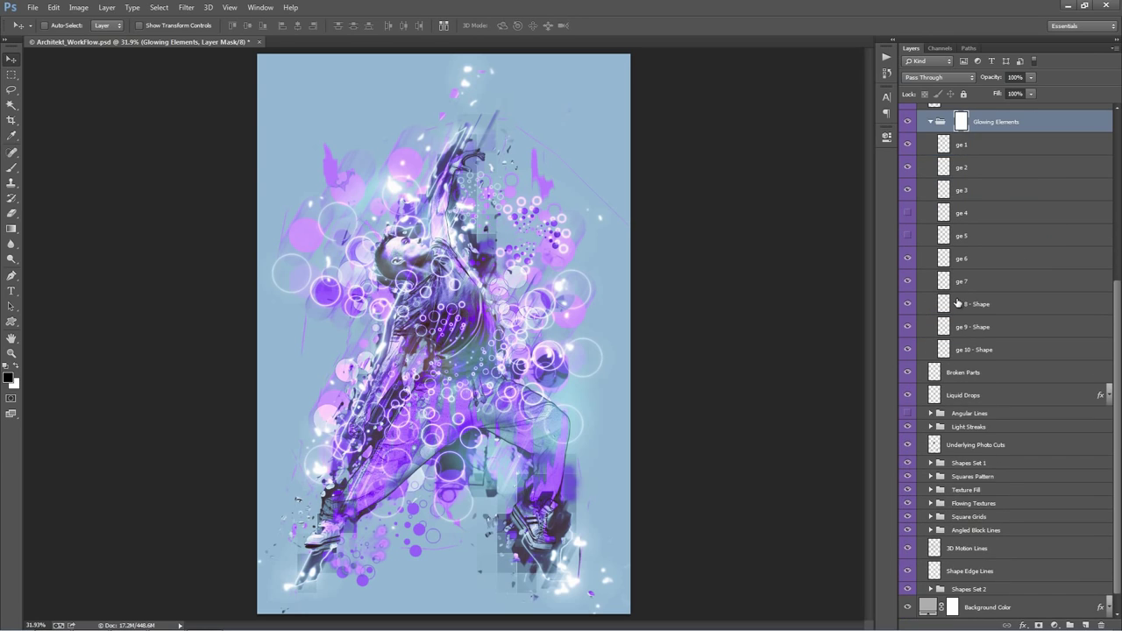
{"action": "scroll", "coordinate": [957, 303], "scroll_direction": "up", "scroll_amount": 3}
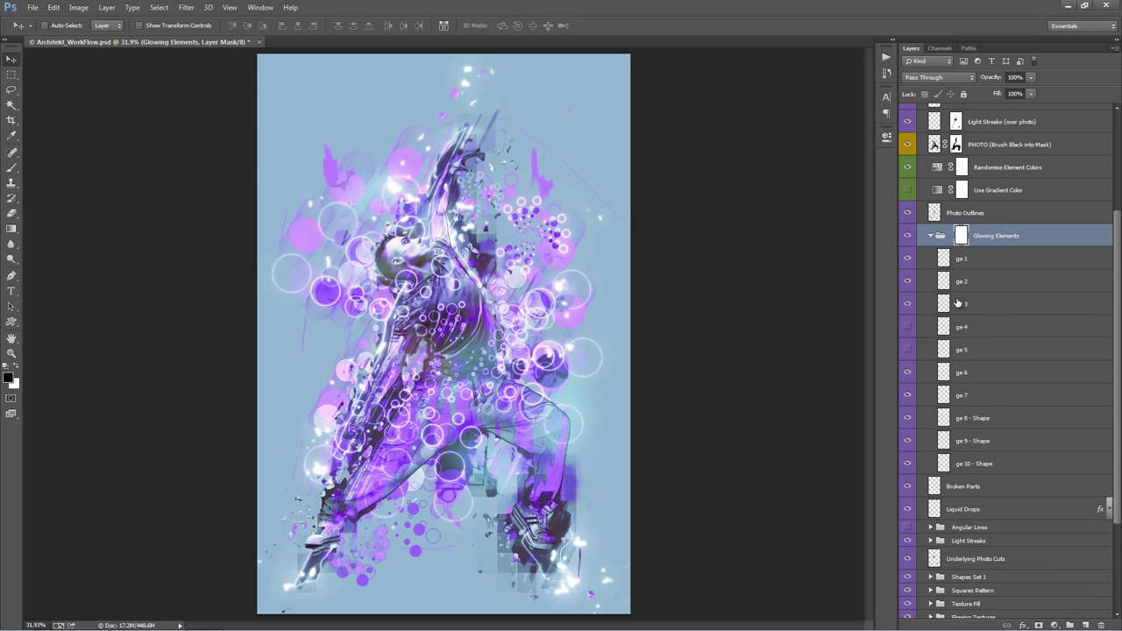
{"action": "left_click", "coordinate": [931, 236]}
Step: Shift the Broken Parts layer slightly and move the Liquid Drops layer upward around the dancer
{"action": "left_click", "coordinate": [991, 349]}
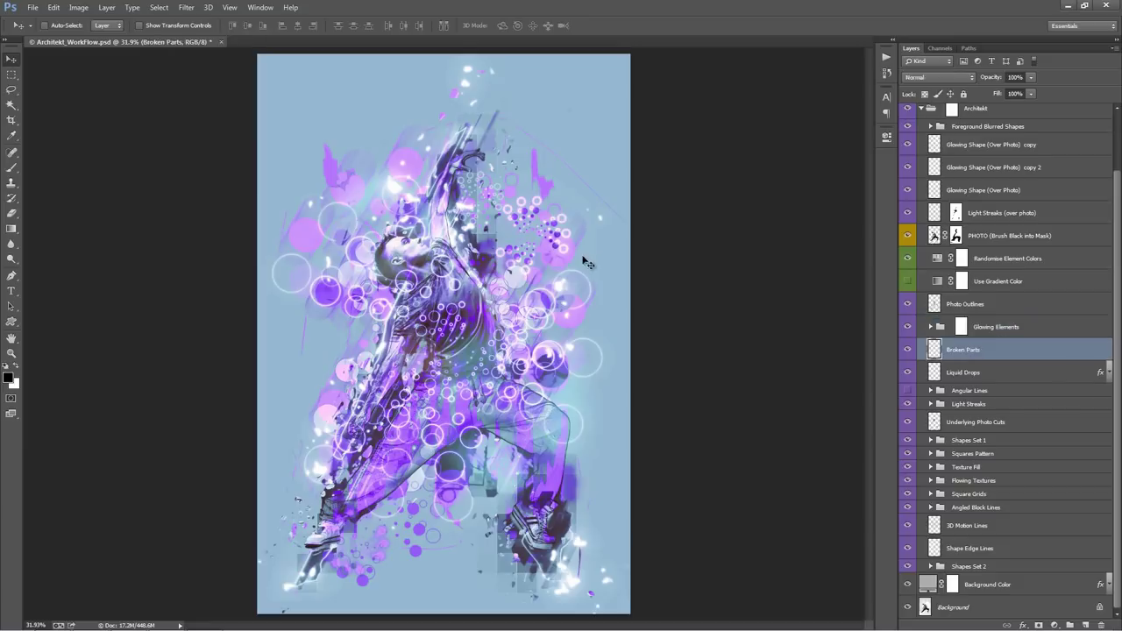
{"action": "left_click_drag", "start_coordinate": [571, 276], "coordinate": [593, 254]}
{"action": "left_click", "coordinate": [1003, 374]}
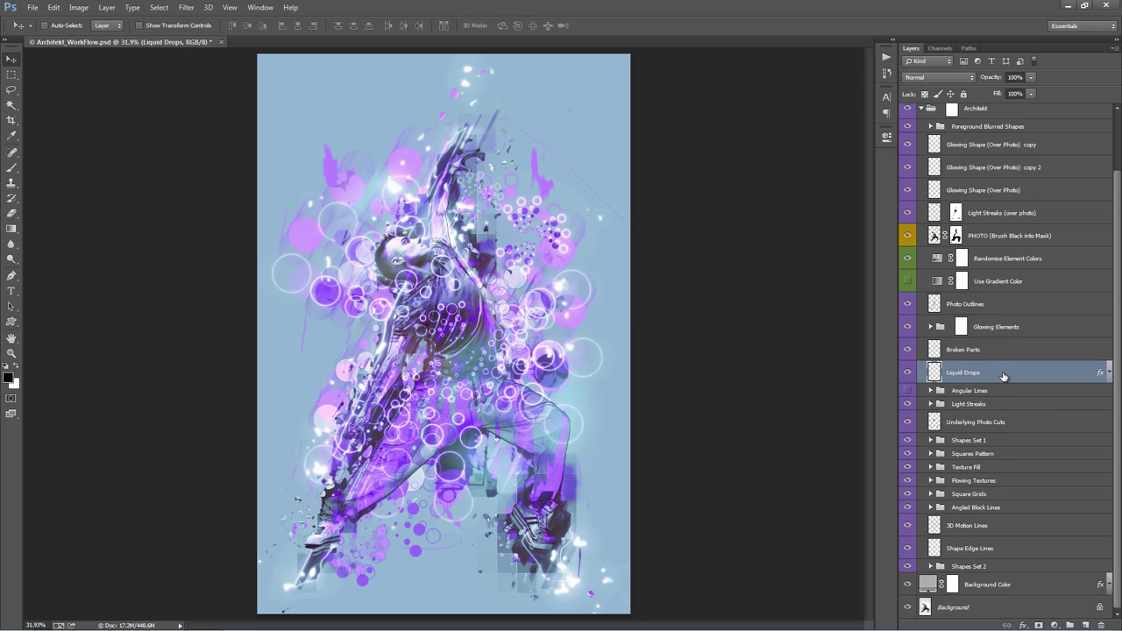
{"action": "left_click_drag", "start_coordinate": [524, 289], "coordinate": [524, 254]}
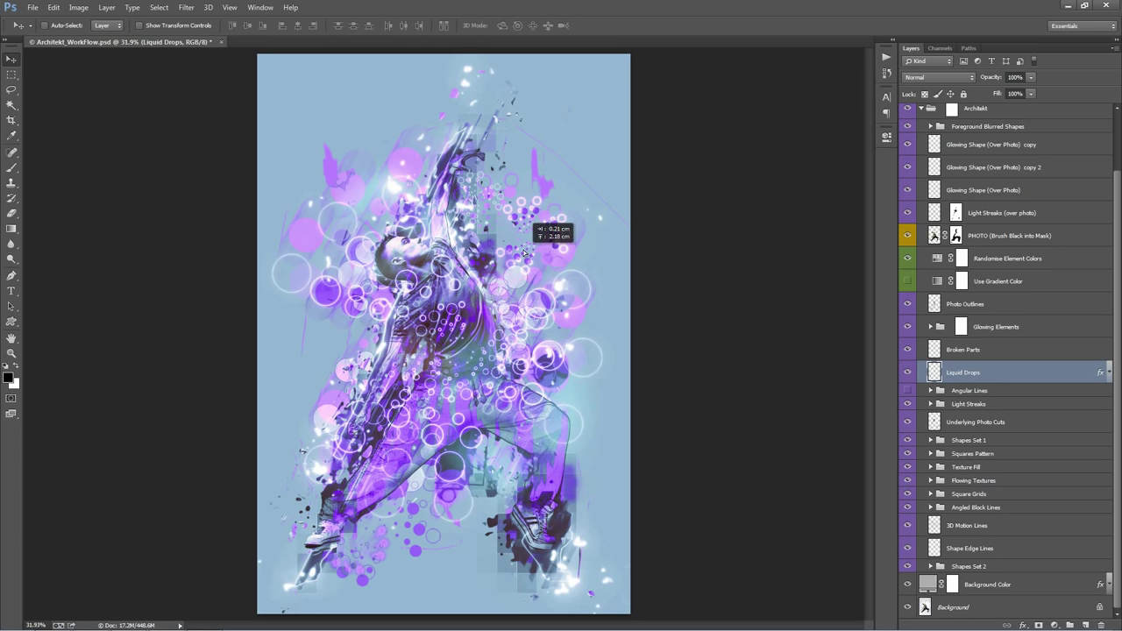
{"action": "left_click_drag", "start_coordinate": [528, 212], "coordinate": [530, 168]}
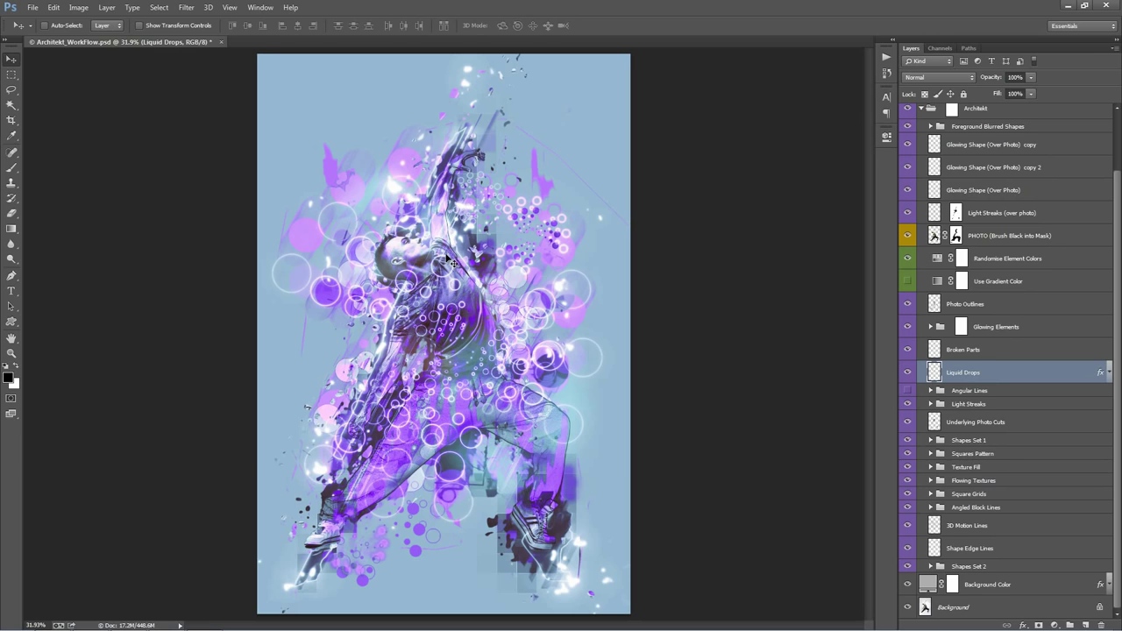
Step: Preview all layer effects and the Angular Lines group, hiding both again
{"action": "right_click", "coordinate": [1103, 376]}
{"action": "left_click", "coordinate": [1023, 354]}
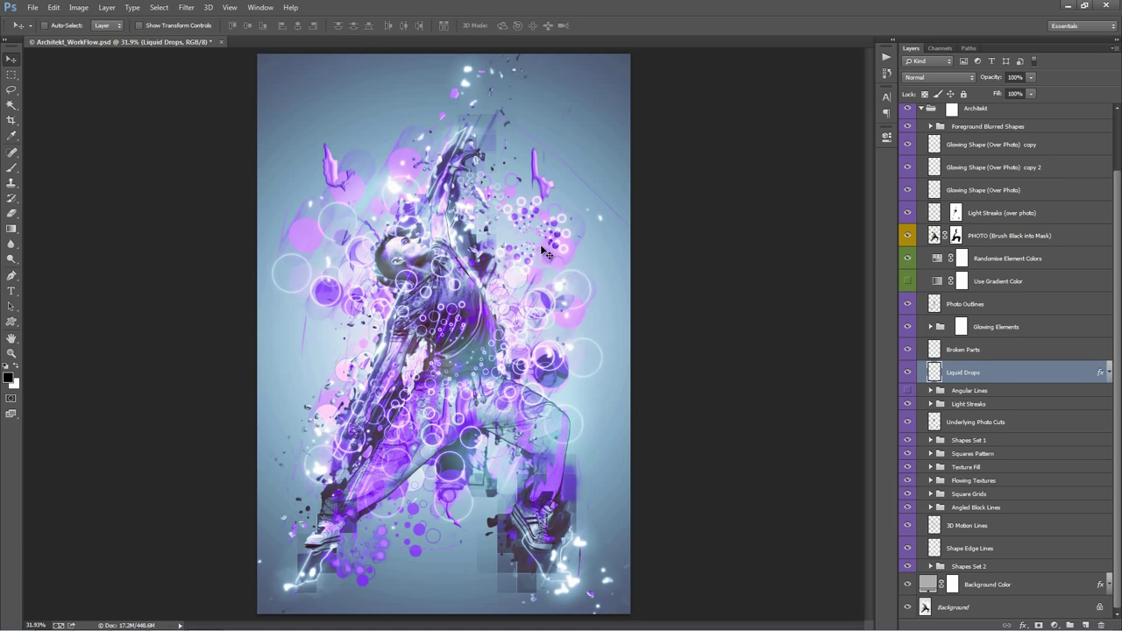
{"action": "right_click", "coordinate": [1102, 373]}
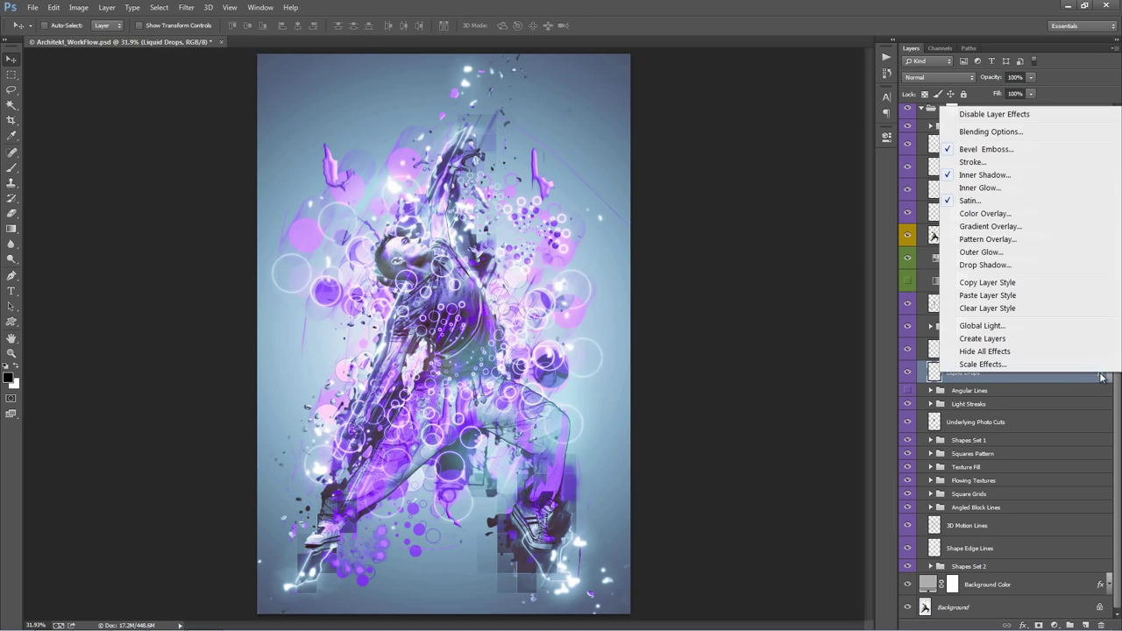
{"action": "left_click", "coordinate": [984, 352]}
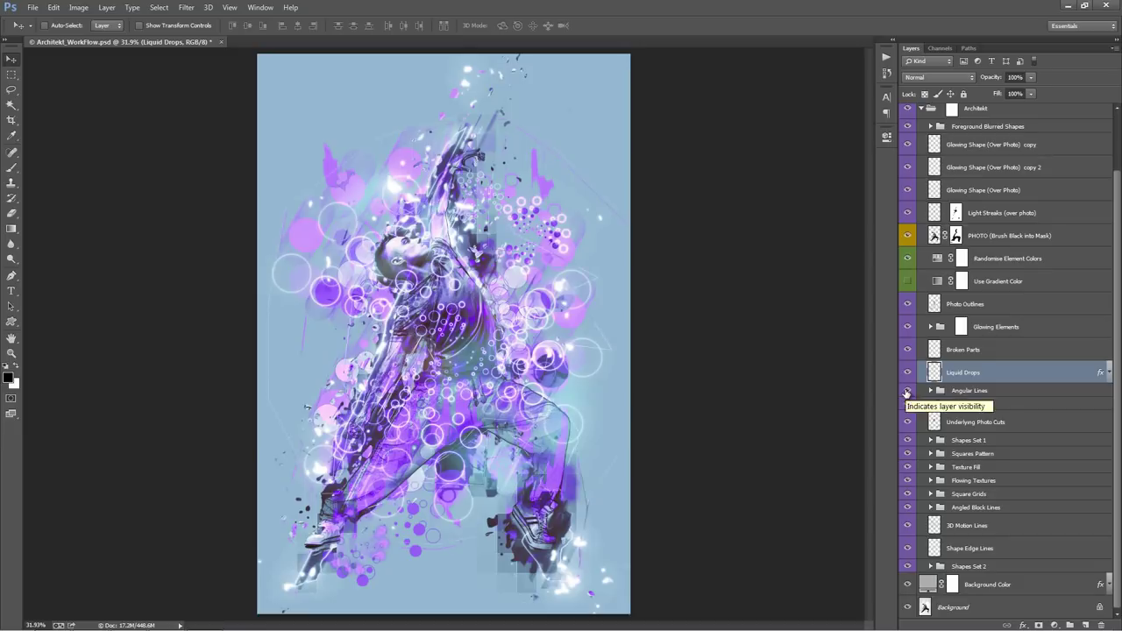
{"action": "left_click", "coordinate": [908, 391]}
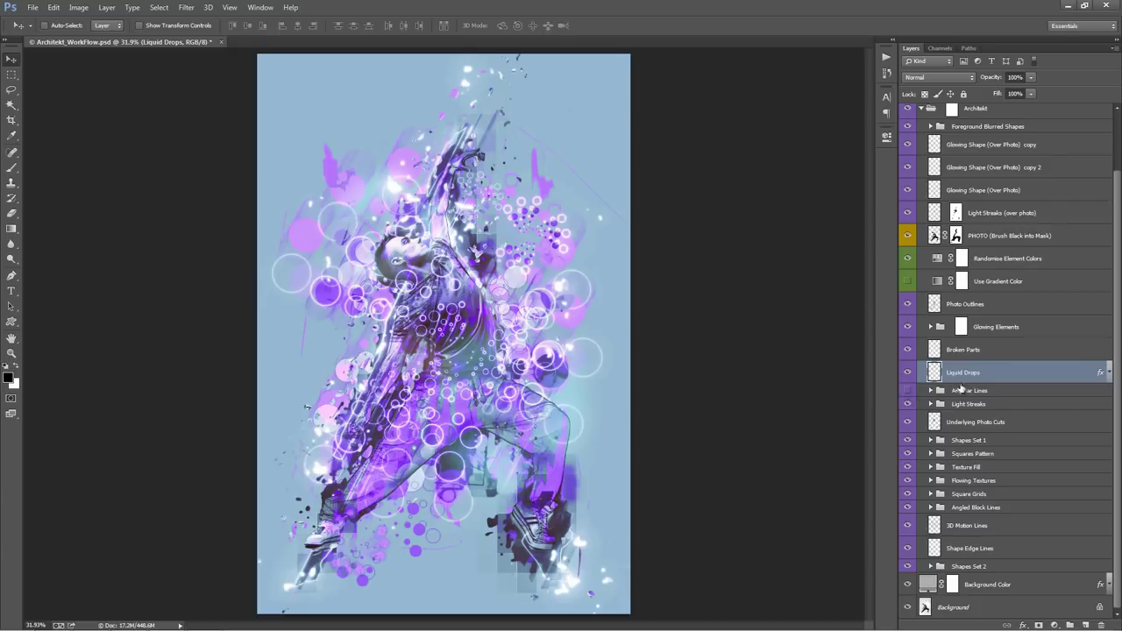
Step: Move the Light Streaks group up beside the dancer's raised arm
{"action": "left_click", "coordinate": [985, 404]}
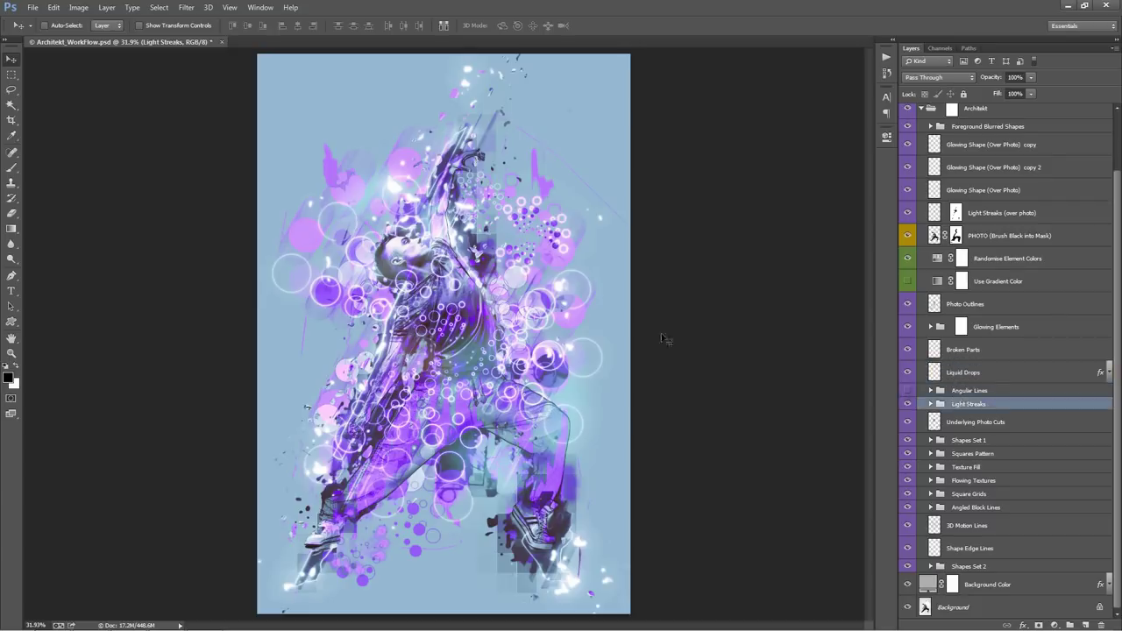
{"action": "left_click", "coordinate": [909, 405]}
{"action": "left_click_drag", "start_coordinate": [513, 253], "coordinate": [532, 208]}
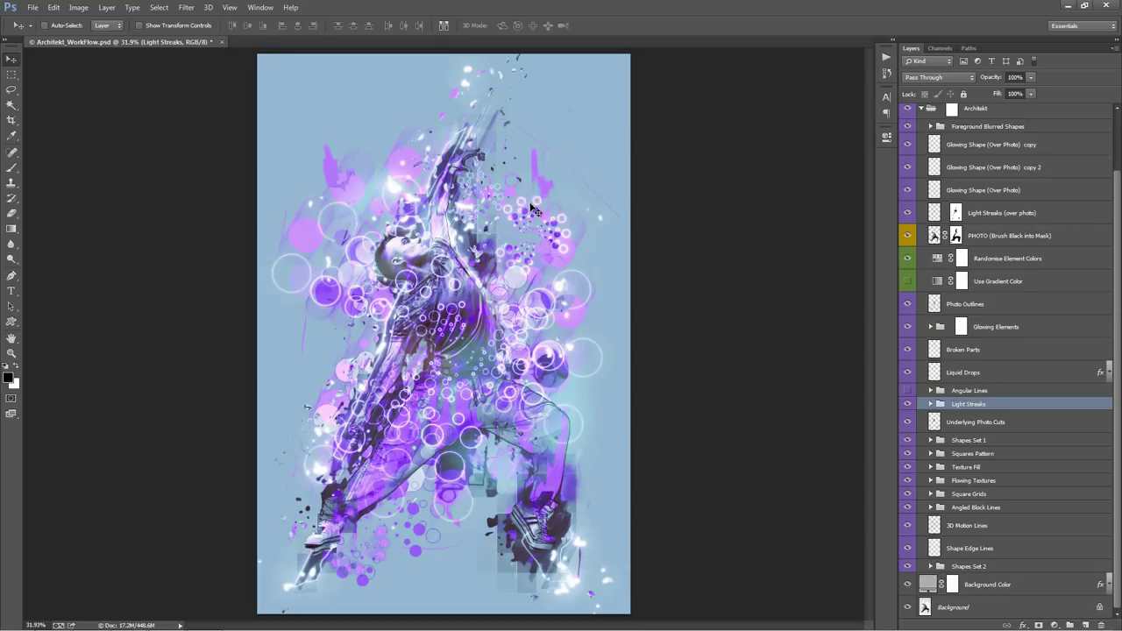
Step: Move the ss 3 and ss 4 layers of Shapes Set 1 upward on the canvas
{"action": "left_click", "coordinate": [1029, 423]}
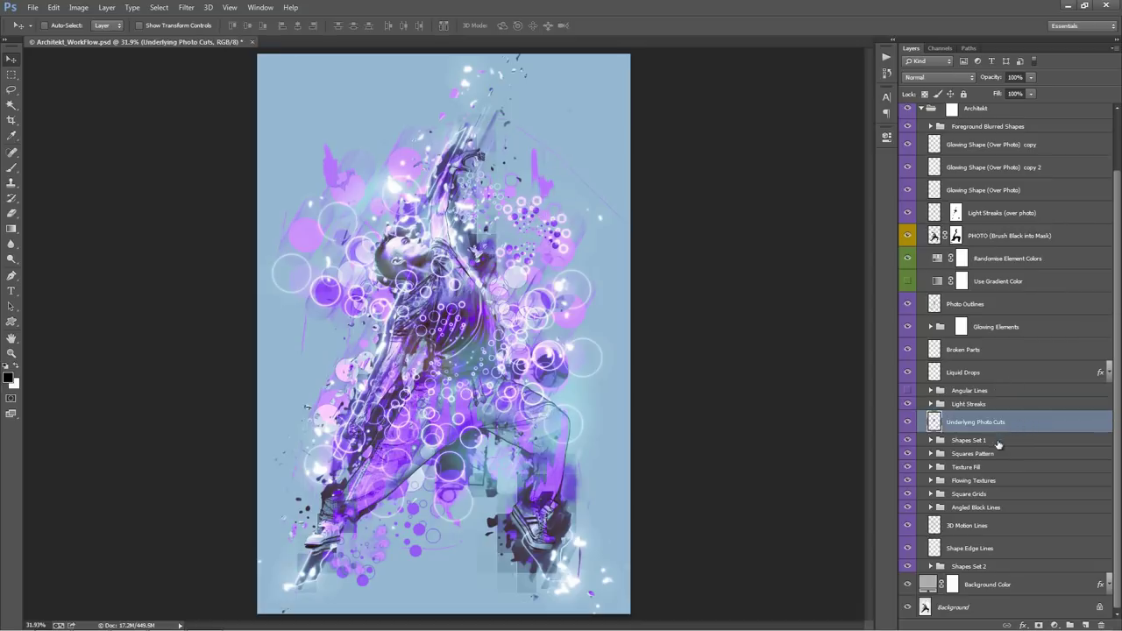
{"action": "left_click", "coordinate": [998, 442]}
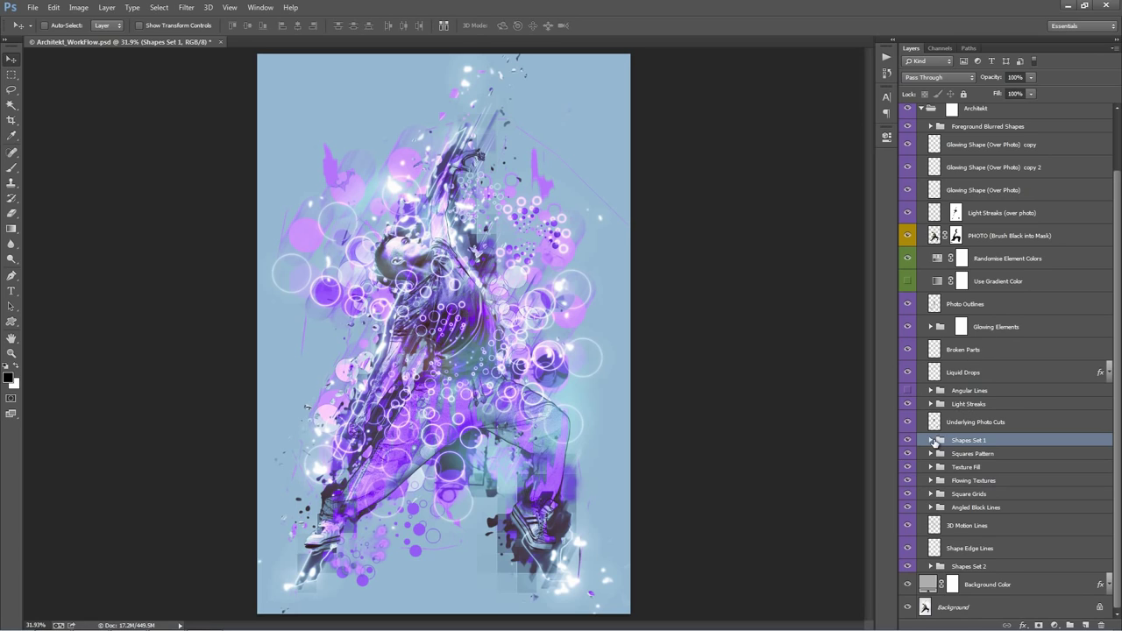
{"action": "left_click", "coordinate": [932, 440]}
{"action": "scroll", "coordinate": [976, 426], "scroll_direction": "down", "scroll_amount": 6}
{"action": "left_click", "coordinate": [980, 299]}
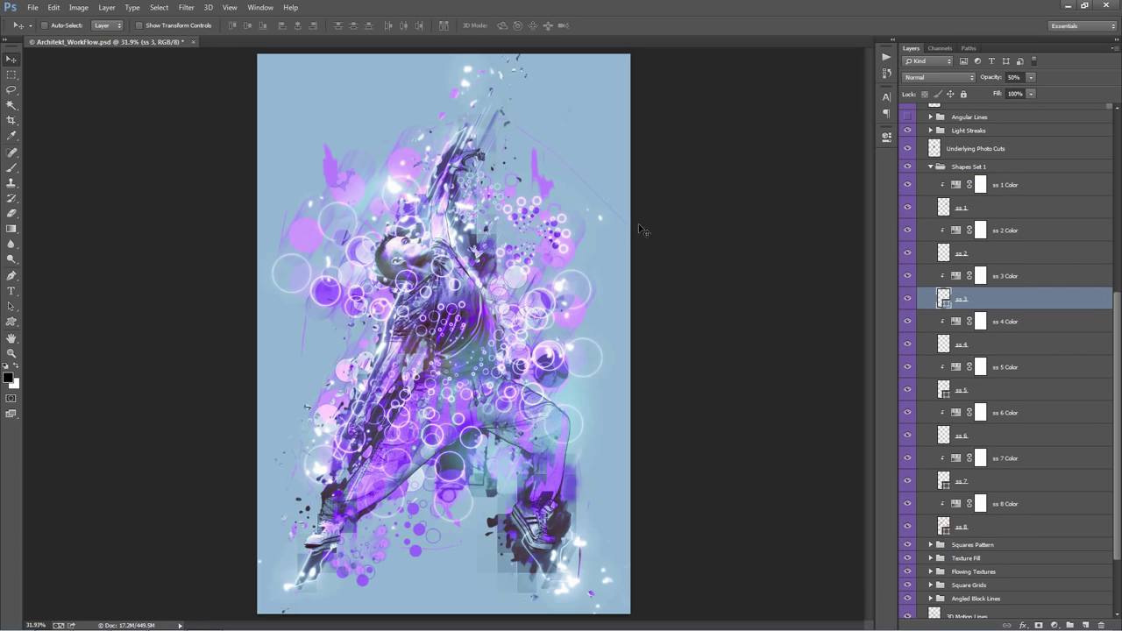
{"action": "left_click_drag", "start_coordinate": [497, 229], "coordinate": [508, 174]}
{"action": "left_click", "coordinate": [1027, 345]}
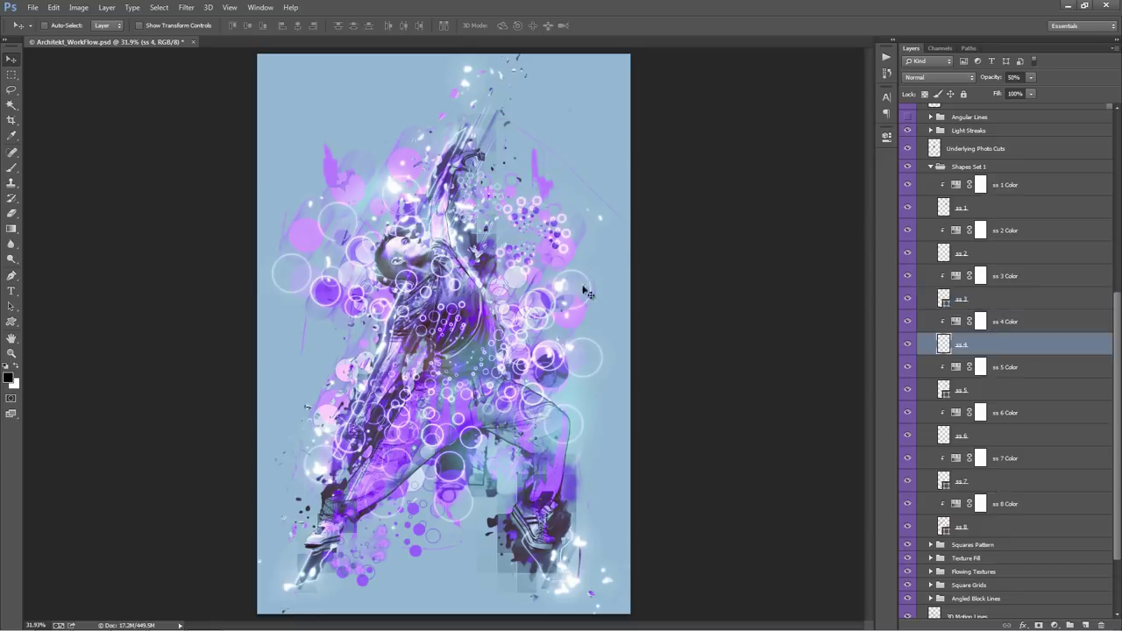
{"action": "left_click_drag", "start_coordinate": [585, 263], "coordinate": [570, 189]}
Step: Move the ss 5 layer of Shapes Set 1 upward and shift the ss 6 layer to the left
{"action": "left_click", "coordinate": [1013, 389]}
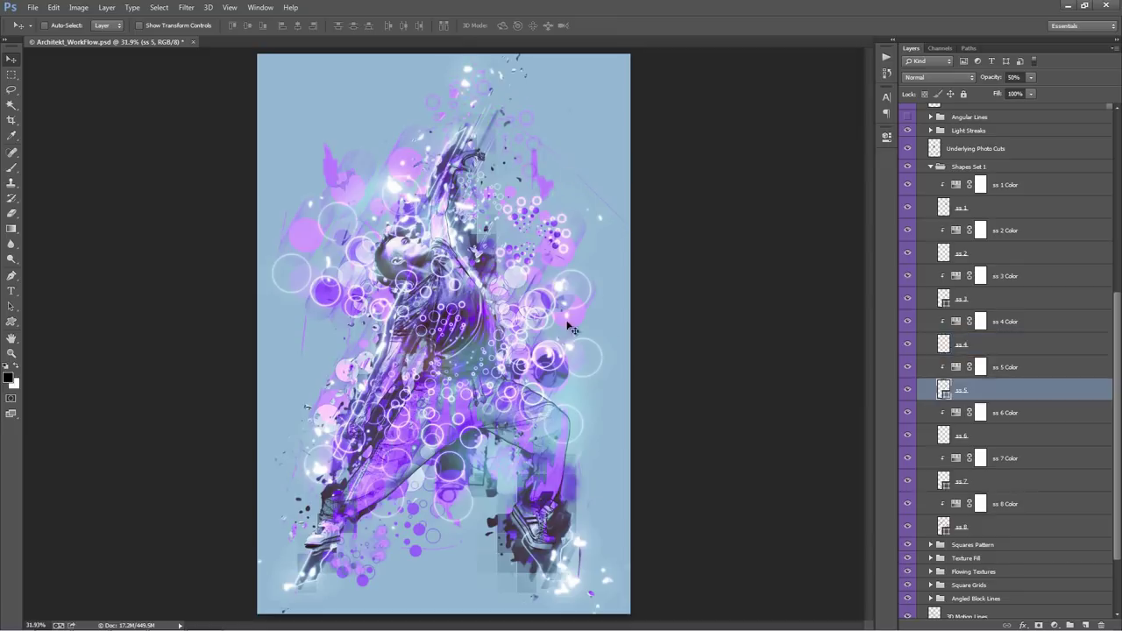
{"action": "left_click_drag", "start_coordinate": [575, 353], "coordinate": [576, 283]}
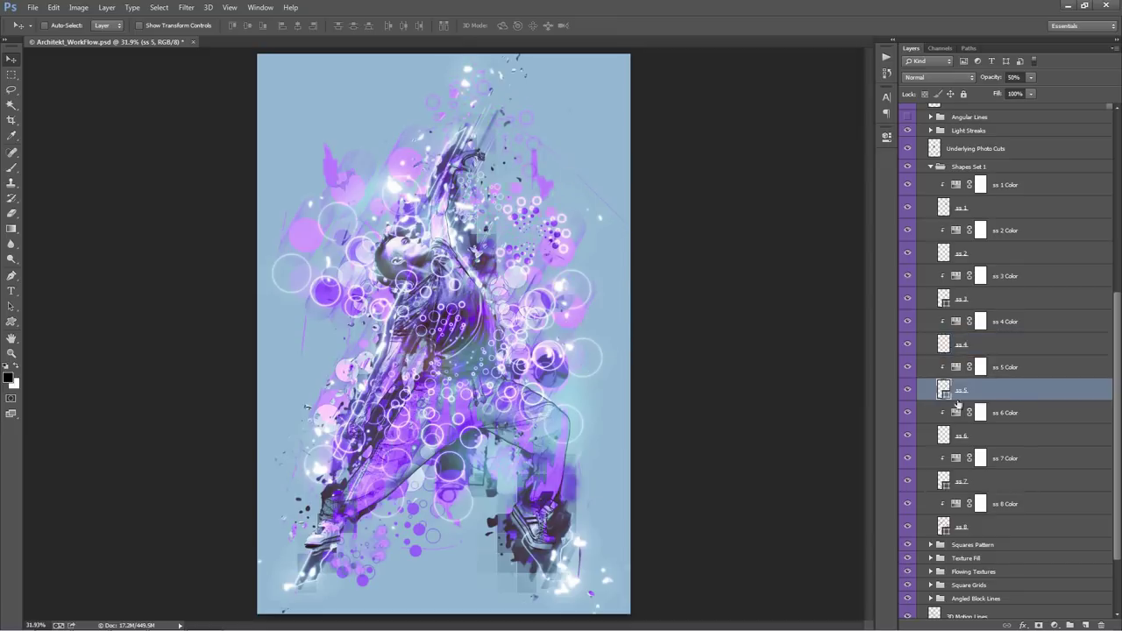
{"action": "left_click", "coordinate": [993, 436]}
{"action": "left_click_drag", "start_coordinate": [570, 394], "coordinate": [508, 379]}
{"action": "scroll", "coordinate": [937, 236], "scroll_direction": "up", "scroll_amount": 1}
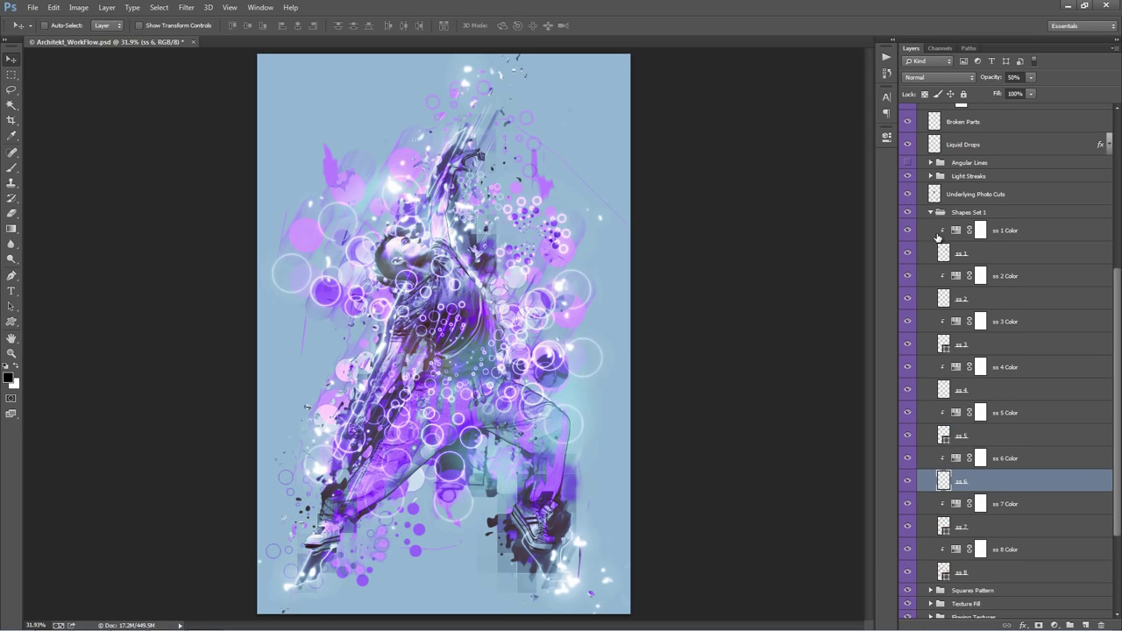
{"action": "left_click", "coordinate": [931, 213]}
Step: Preview the effect of the Squares Pattern and Texture Fill groups by hiding and showing each one
{"action": "left_click", "coordinate": [1005, 453]}
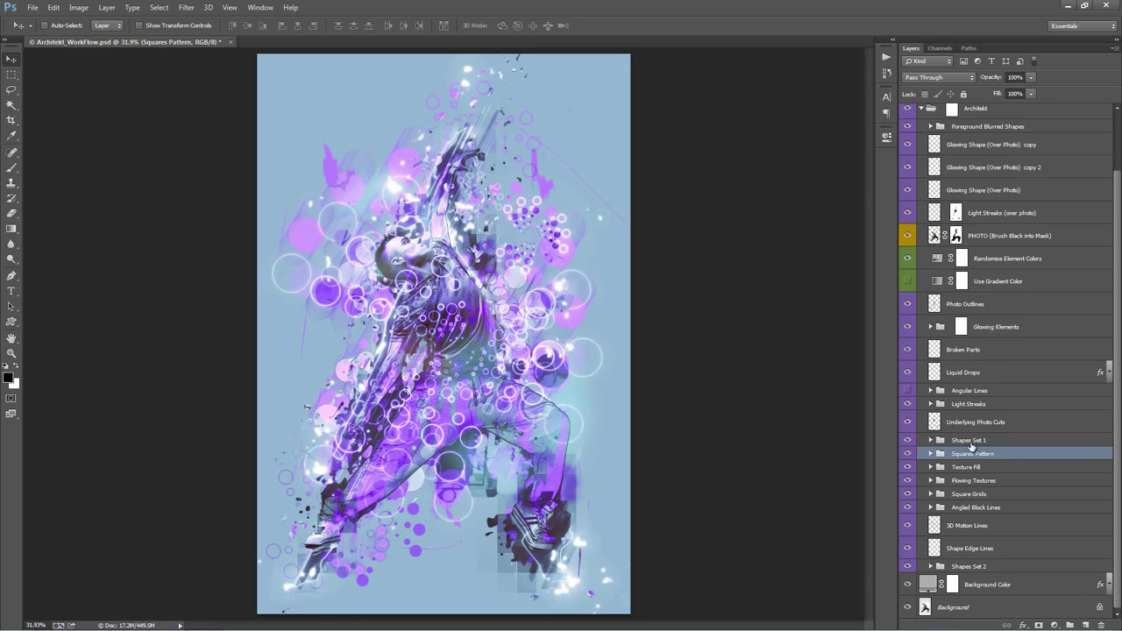
{"action": "left_click", "coordinate": [908, 456]}
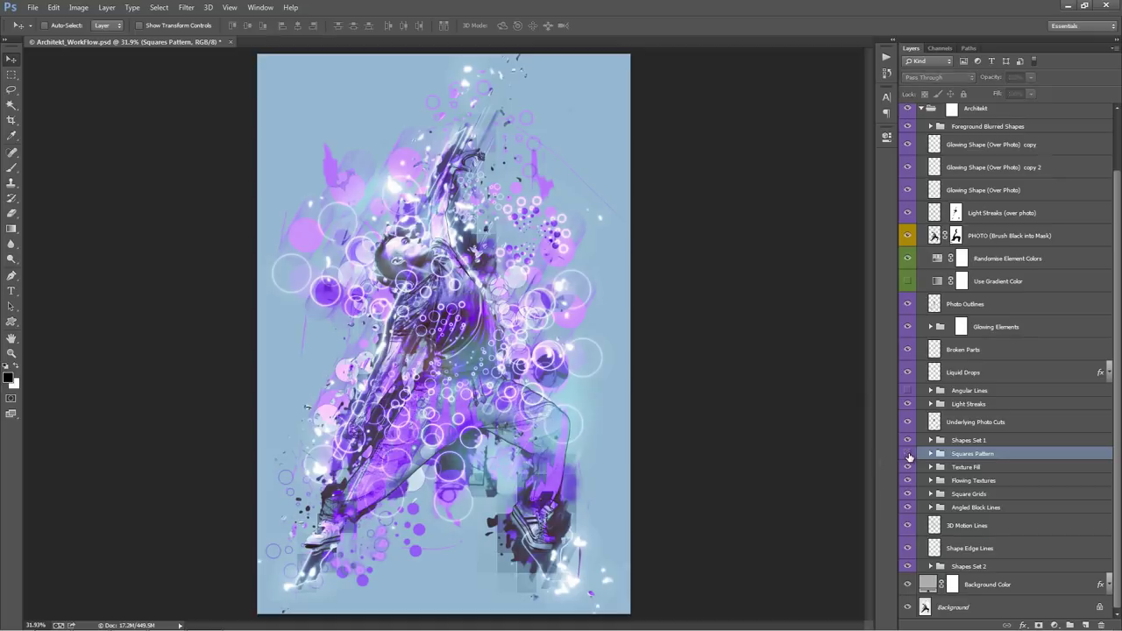
{"action": "left_click", "coordinate": [909, 456]}
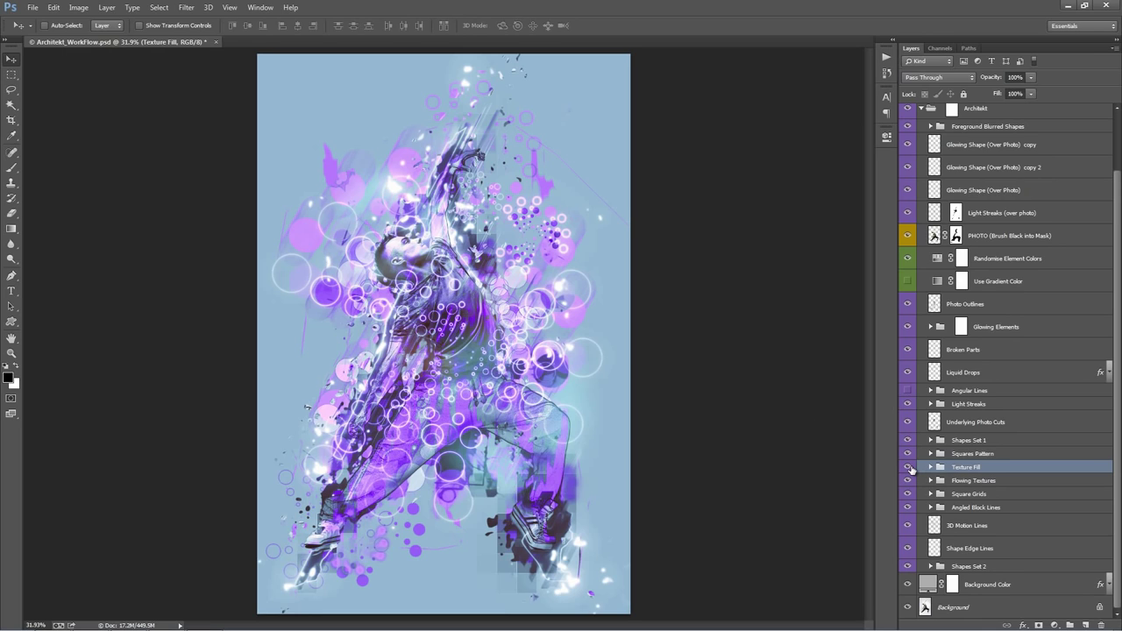
{"action": "left_click", "coordinate": [910, 470]}
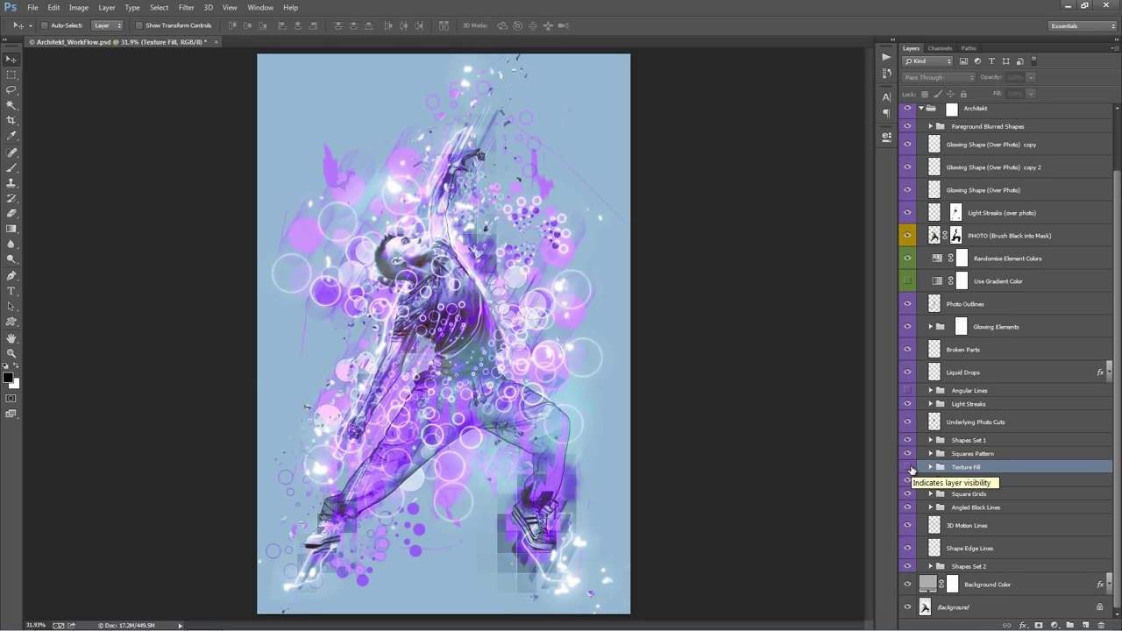
{"action": "left_click", "coordinate": [910, 470]}
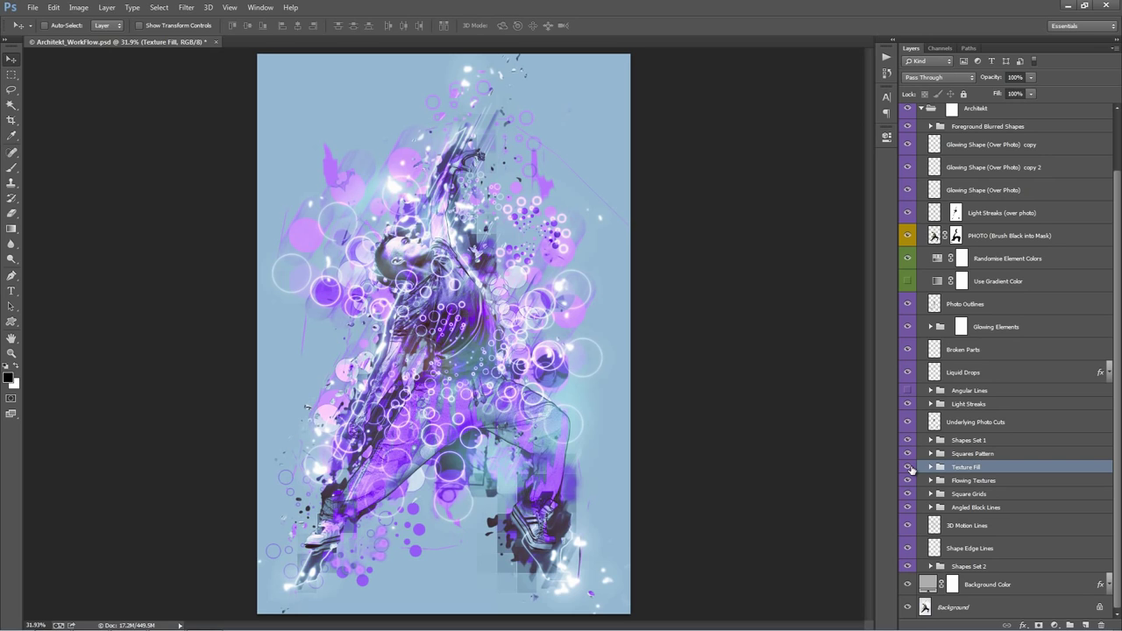
{"action": "left_click", "coordinate": [910, 469]}
{"action": "left_click", "coordinate": [910, 469]}
Step: Change the Texture Fill Color layer in the Texture Fill group to the dark grey 434343
{"action": "left_click", "coordinate": [931, 467]}
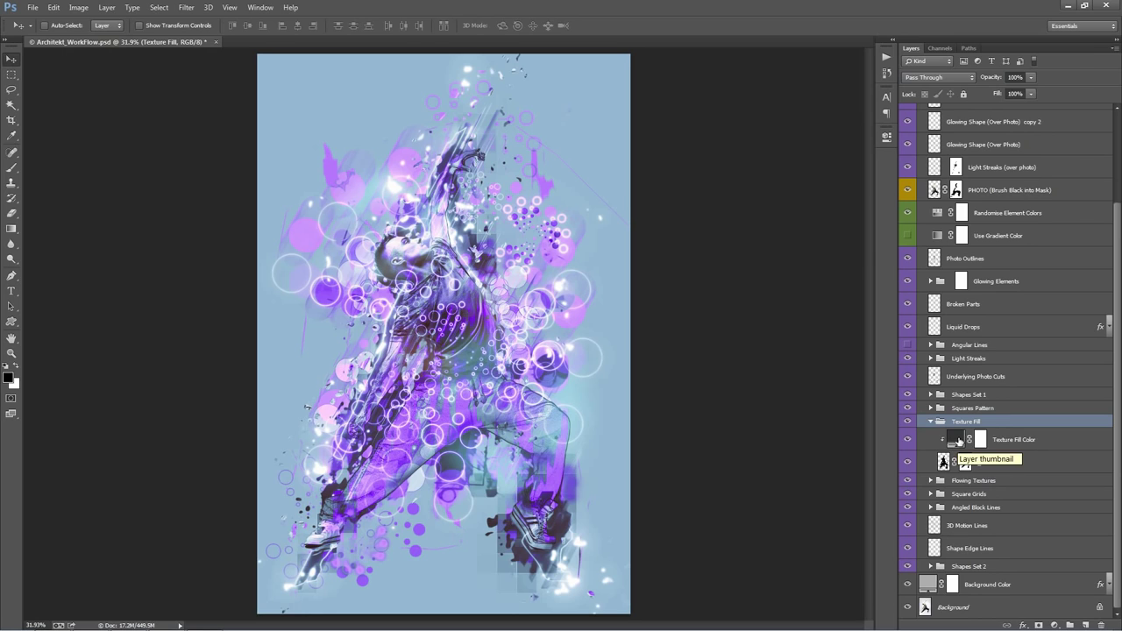
{"action": "double_click", "coordinate": [959, 441]}
{"action": "left_click", "coordinate": [772, 170]}
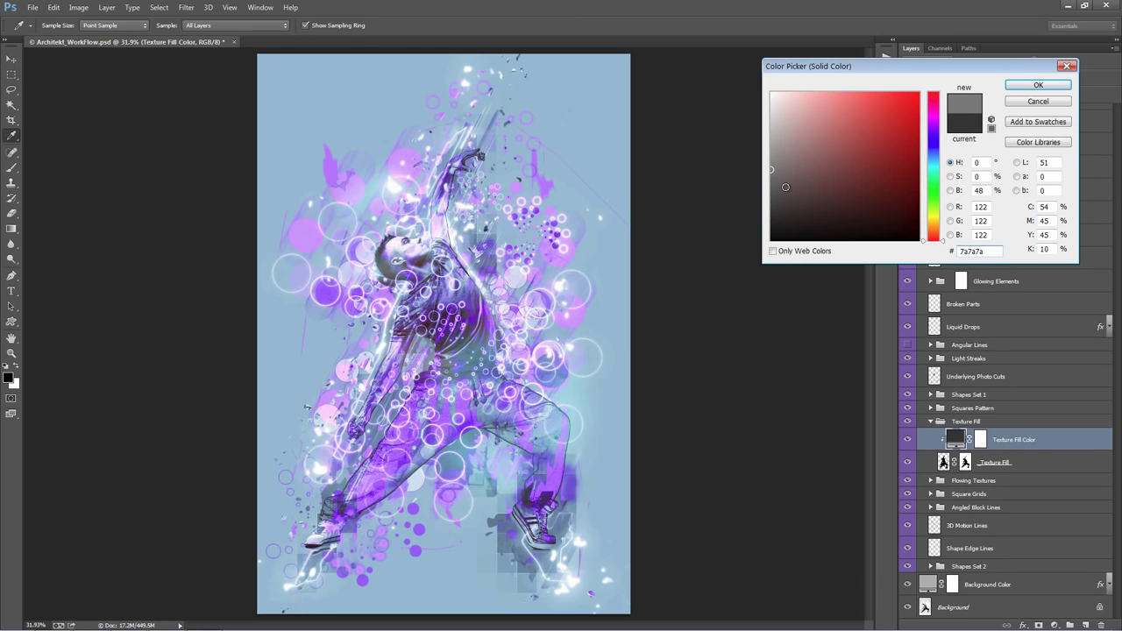
{"action": "left_click_drag", "start_coordinate": [786, 186], "coordinate": [684, 195]}
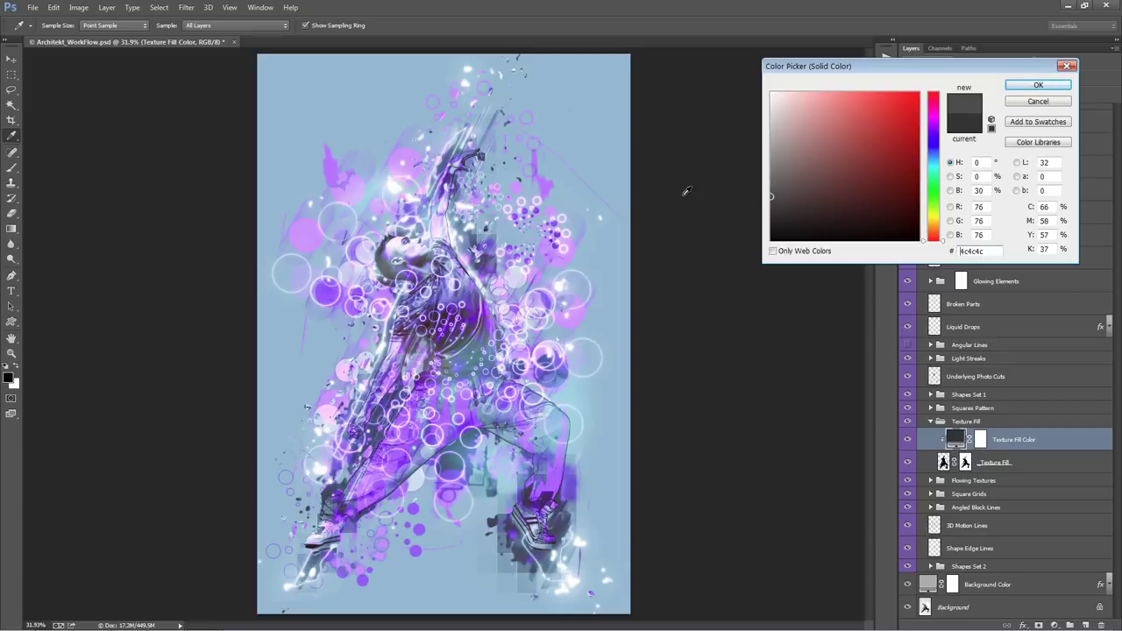
{"action": "left_click", "coordinate": [771, 214]}
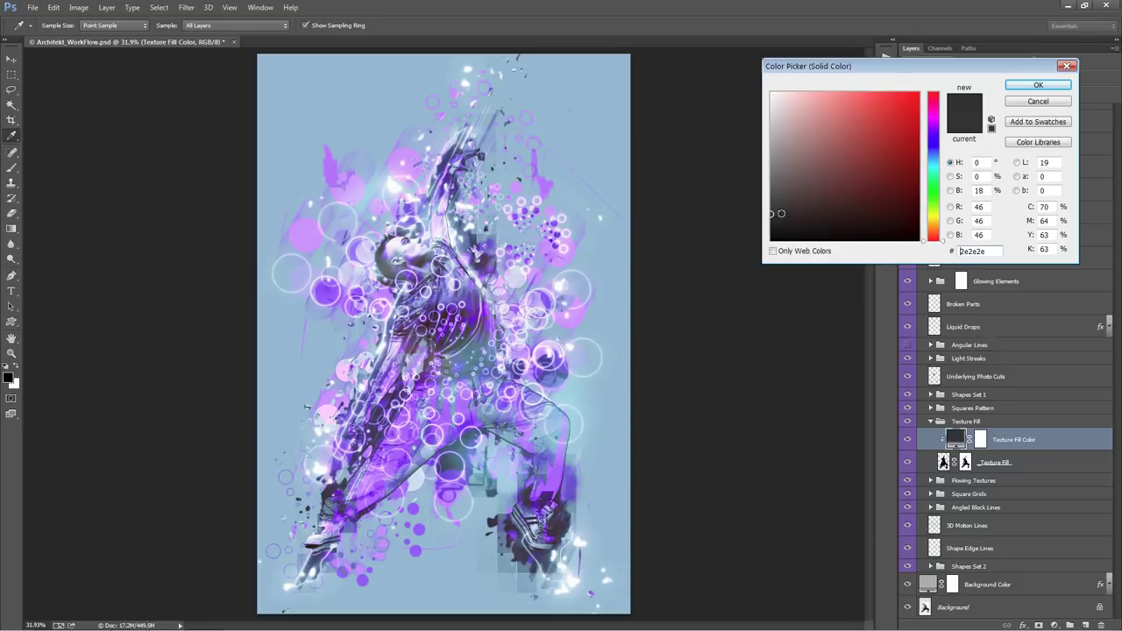
{"action": "left_click_drag", "start_coordinate": [779, 214], "coordinate": [737, 200]}
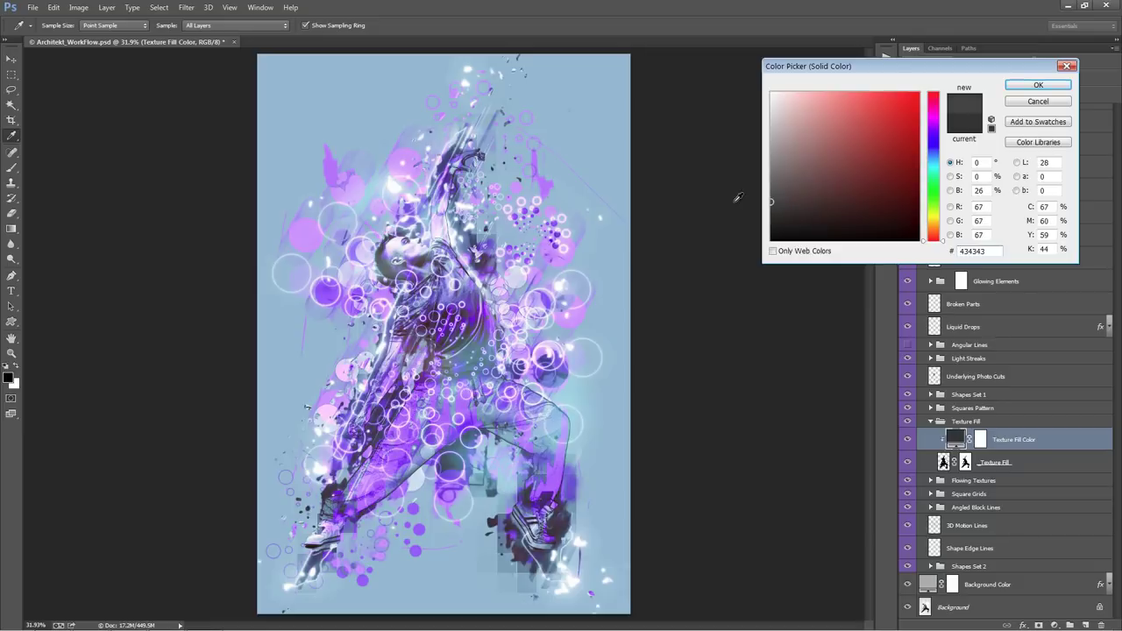
{"action": "left_click", "coordinate": [1038, 85]}
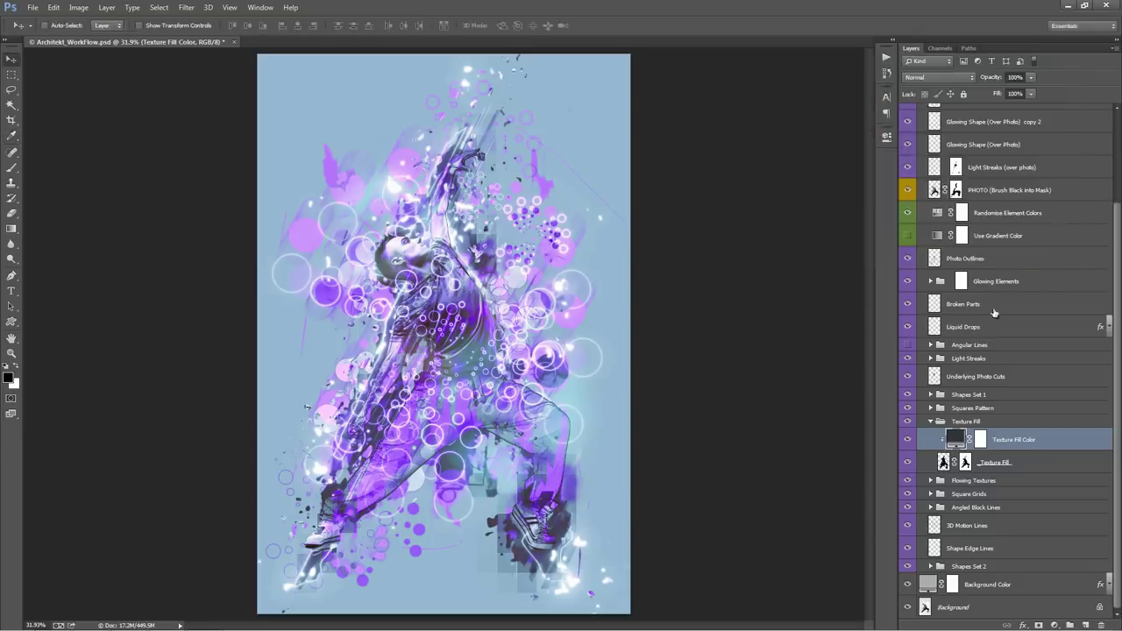
{"action": "left_click", "coordinate": [932, 422]}
Step: Move the Flowing Texture 1 layer of the Flowing Textures group upward on the canvas
{"action": "left_click", "coordinate": [955, 479]}
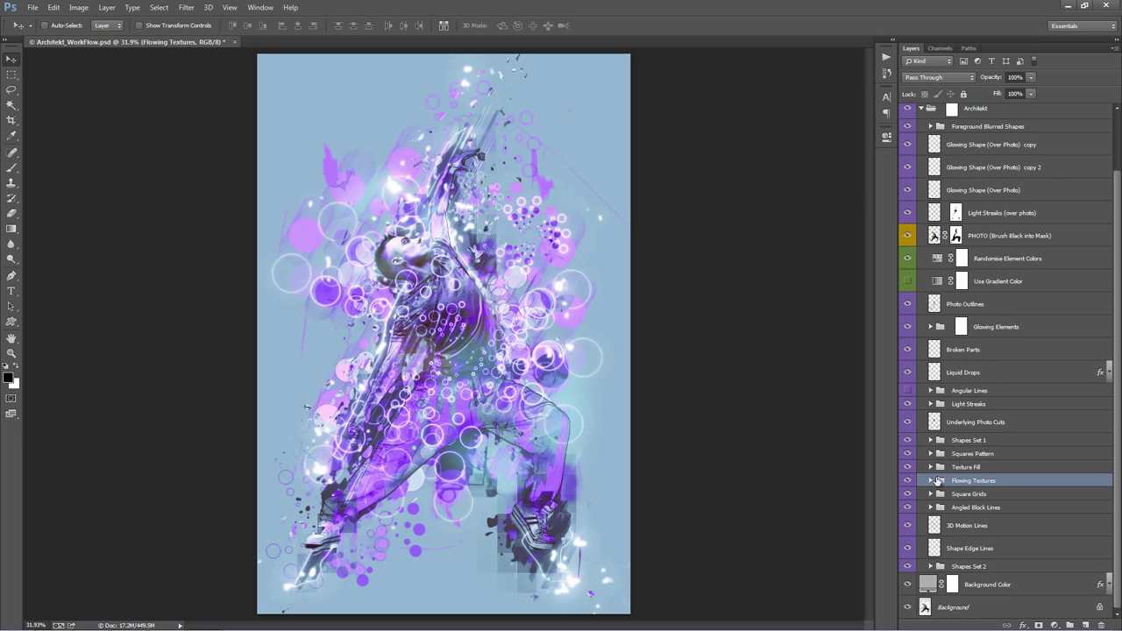
{"action": "left_click", "coordinate": [931, 481]}
{"action": "scroll", "coordinate": [936, 482], "scroll_direction": "down", "scroll_amount": 2}
{"action": "left_click", "coordinate": [976, 440]}
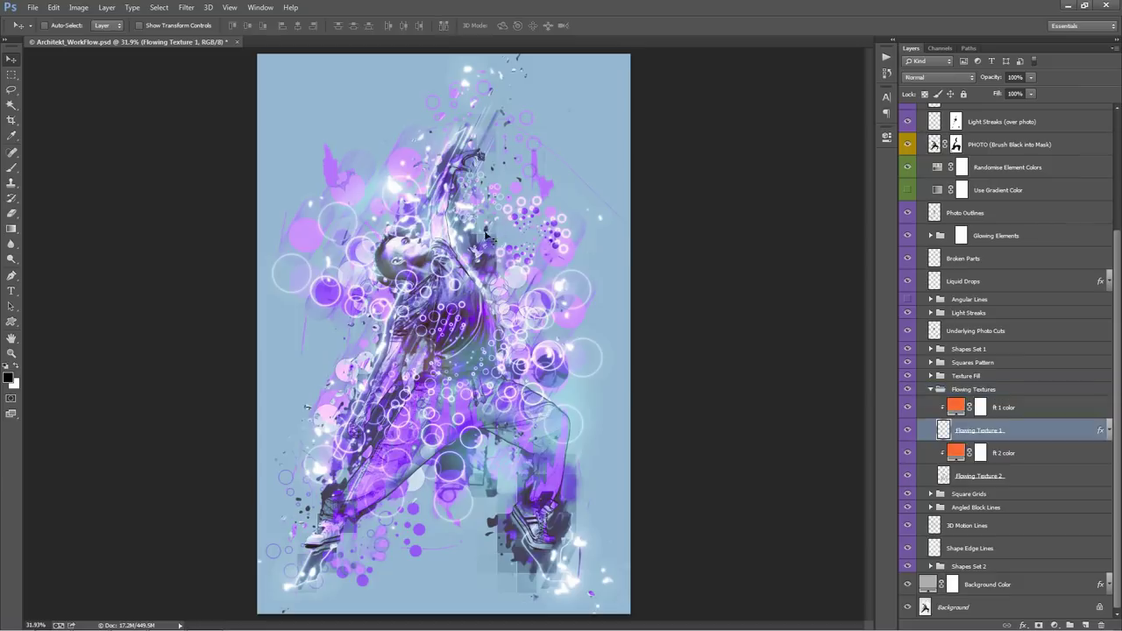
{"action": "left_click_drag", "start_coordinate": [489, 210], "coordinate": [482, 172]}
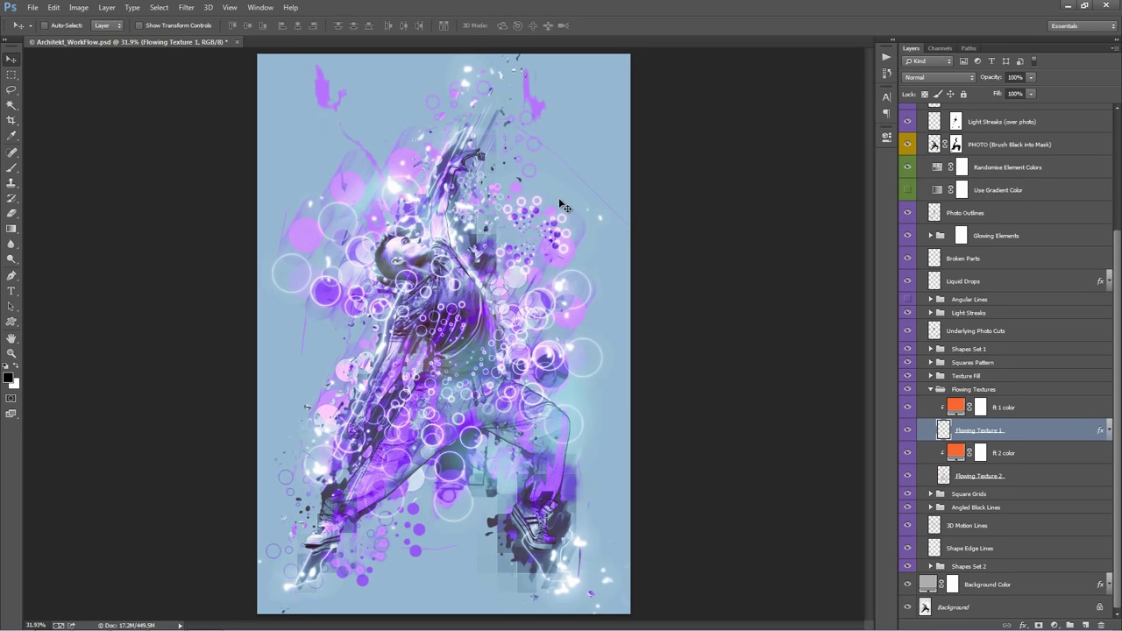
Step: Try flipping the Flowing Texture 1 layer vertically and repositioning it around the dancer
{"action": "key", "text": "alt+e"}
{"action": "key", "text": "a"}
{"action": "key", "text": "Up"}
{"action": "key", "text": "Return"}
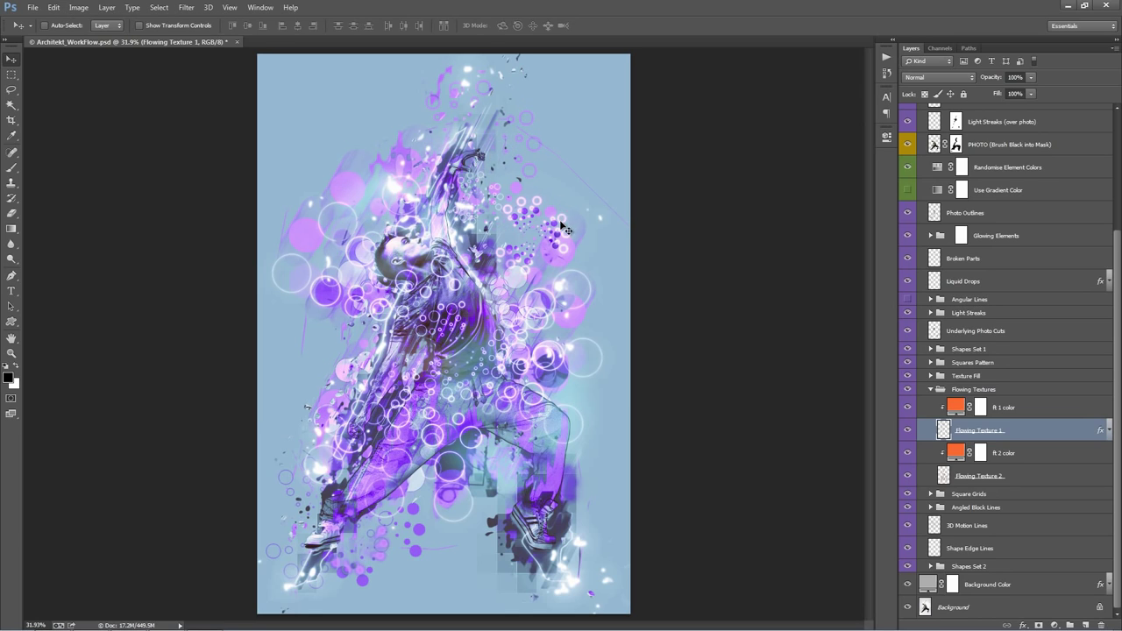
{"action": "left_click_drag", "start_coordinate": [545, 205], "coordinate": [635, 199]}
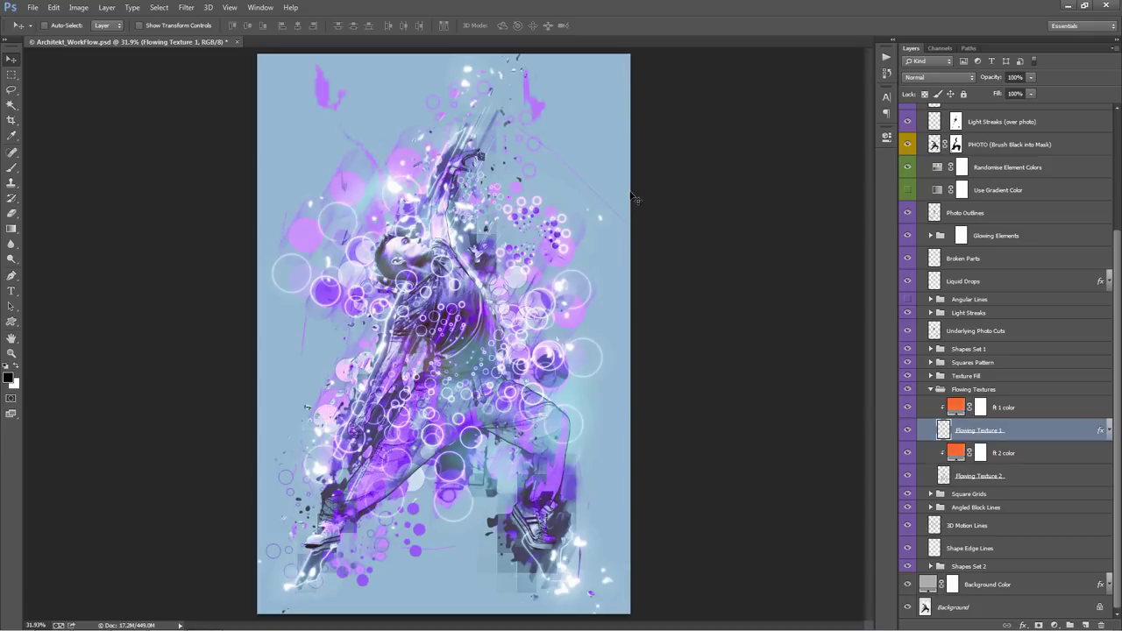
Step: Try moving the Flowing Texture 2 layer and flipping it vertically
{"action": "left_click", "coordinate": [1001, 481]}
{"action": "mouse_move", "coordinate": [502, 401]}
{"action": "left_mouse_down"}
{"action": "mouse_move", "coordinate": [497, 351]}
{"action": "mouse_move", "coordinate": [499, 425]}
{"action": "mouse_move", "coordinate": [494, 376]}
{"action": "left_mouse_up"}
{"action": "key", "text": "alt+e"}
{"action": "key", "text": "a"}
{"action": "key", "text": "Up"}
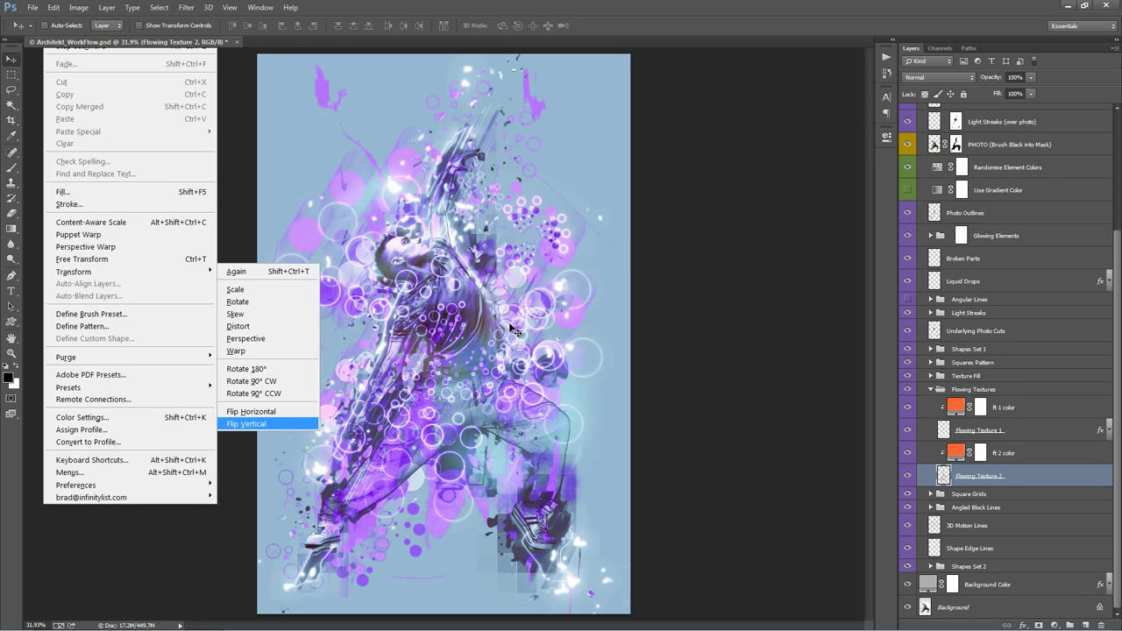
{"action": "key", "text": "Return"}
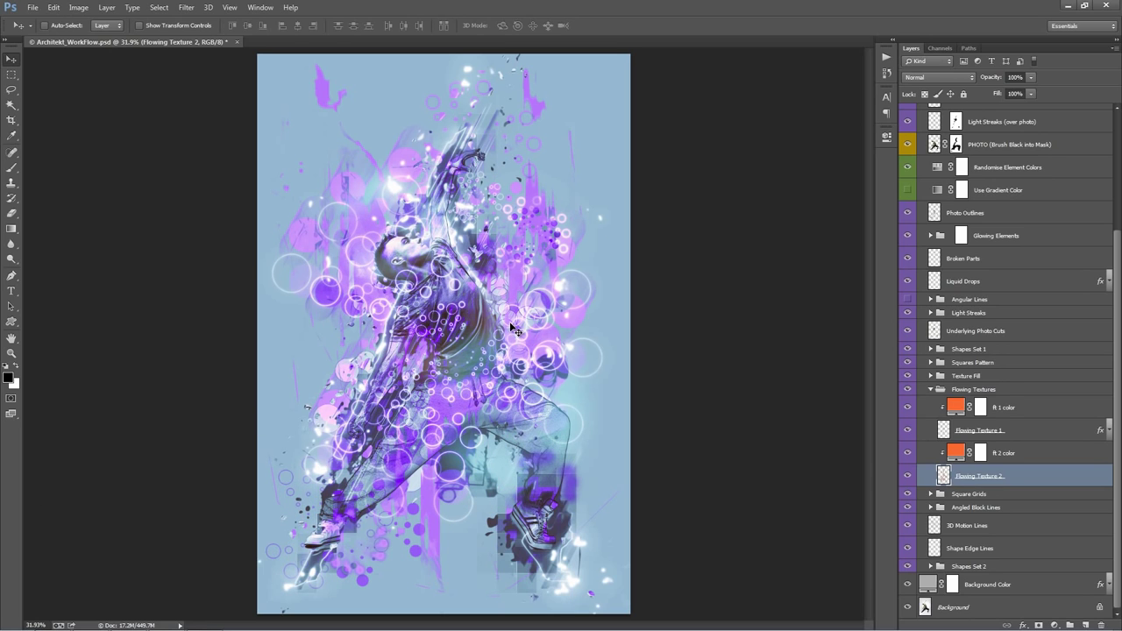
{"action": "left_click_drag", "start_coordinate": [519, 318], "coordinate": [519, 321]}
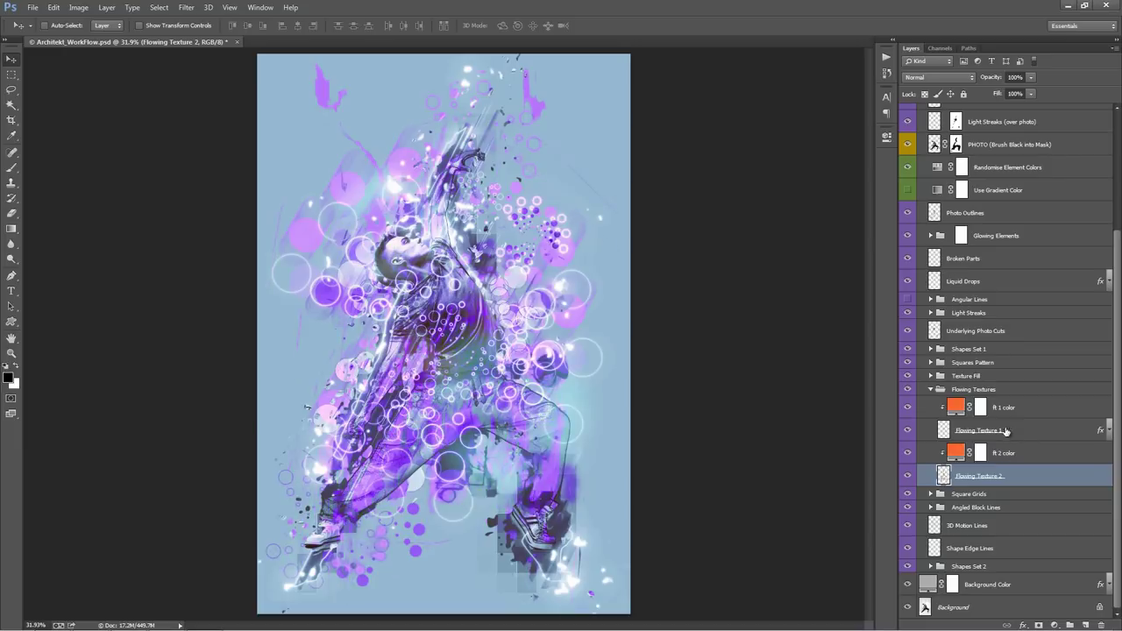
Step: Duplicate Flowing Texture 1 together with its ft 1 color layer, placing the copies directly above ft 2 color
{"action": "left_click", "coordinate": [1010, 431]}
{"action": "left_click", "coordinate": [1007, 410], "text": "shift"}
{"action": "left_click_drag", "start_coordinate": [1007, 410], "coordinate": [998, 447]}
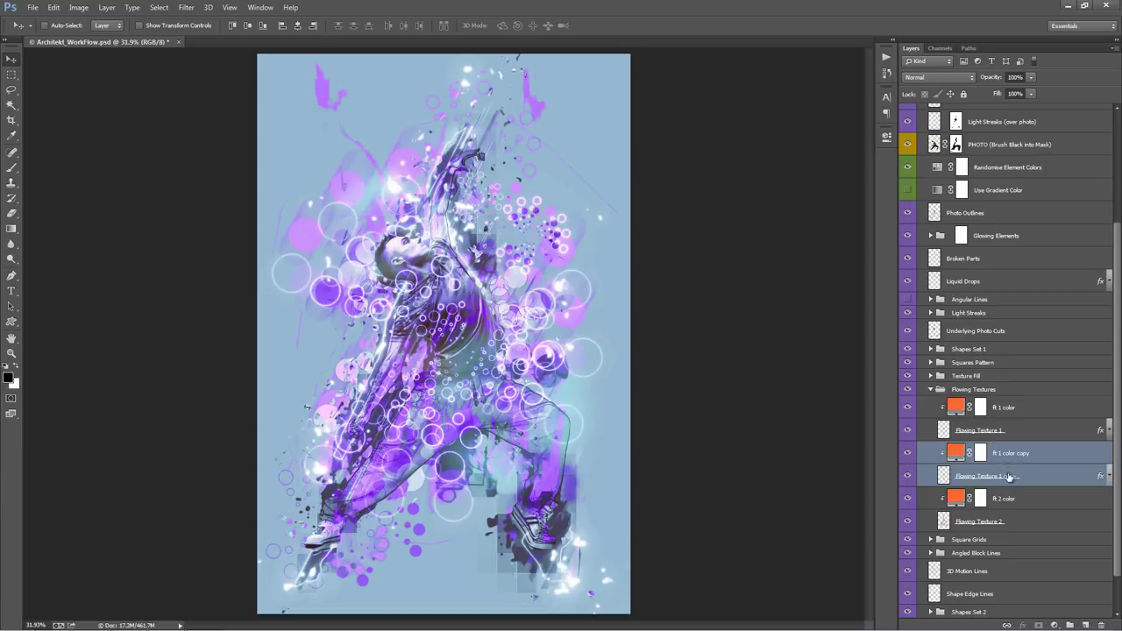
Step: Rotate the Flowing Texture 1 copy 90° clockwise and reposition it around the dancer's torso
{"action": "left_click", "coordinate": [1008, 476]}
{"action": "key", "text": "alt+e"}
{"action": "key", "text": "Right"}
{"action": "key", "text": "Up"}
{"action": "key", "text": "Up"}
{"action": "key", "text": "Up"}
{"action": "key", "text": "Up"}
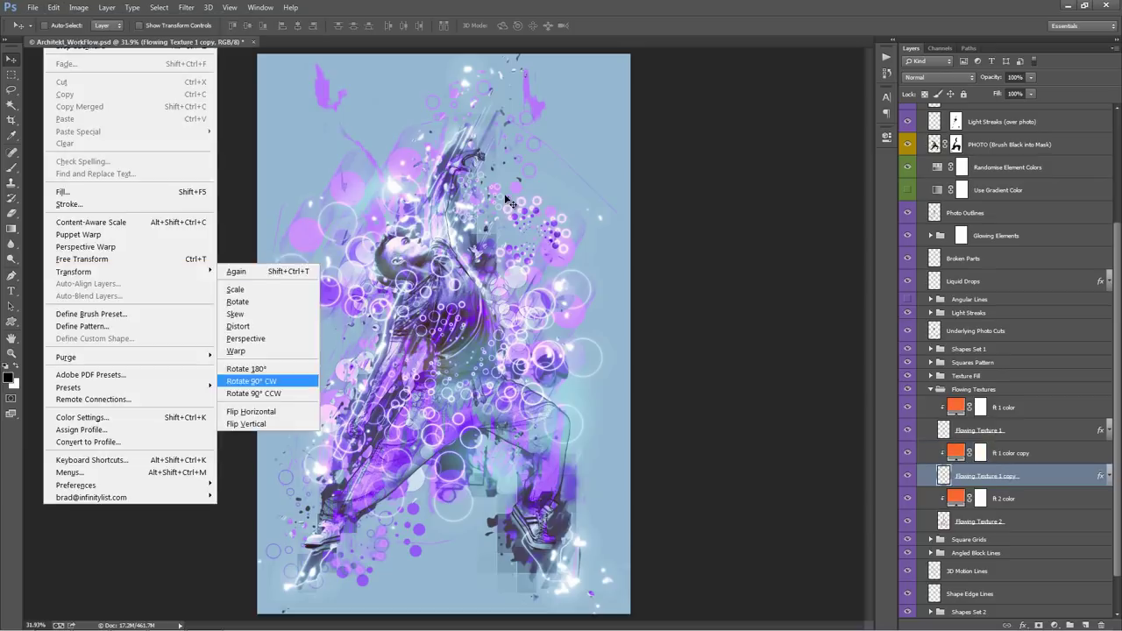
{"action": "key", "text": "Return"}
{"action": "left_click_drag", "start_coordinate": [524, 216], "coordinate": [443, 262]}
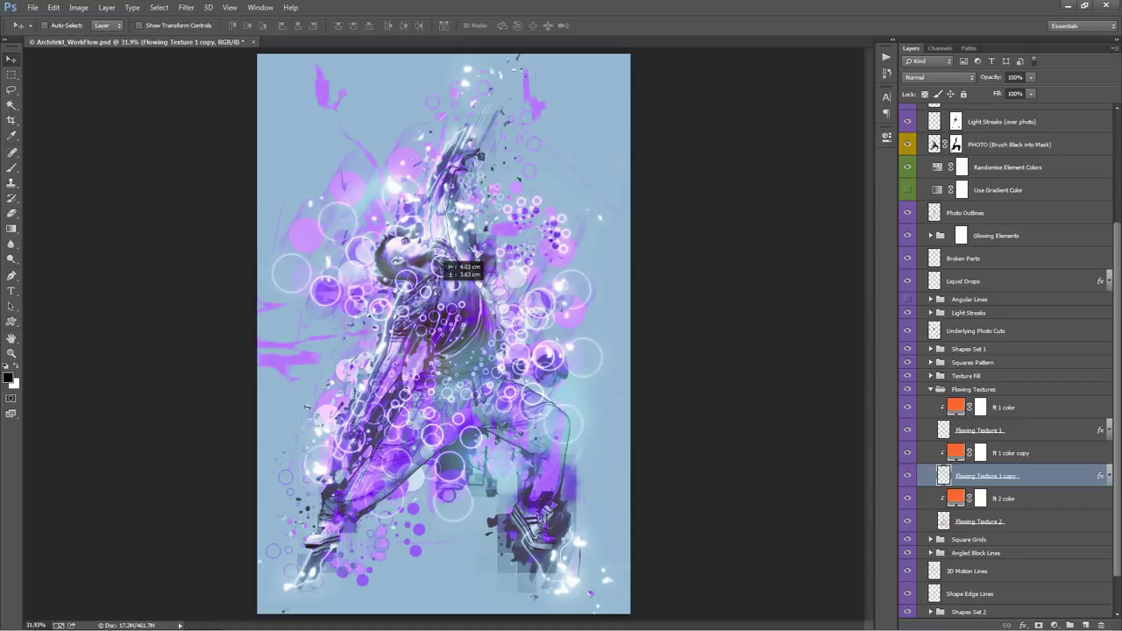
{"action": "left_click_drag", "start_coordinate": [583, 296], "coordinate": [583, 297]}
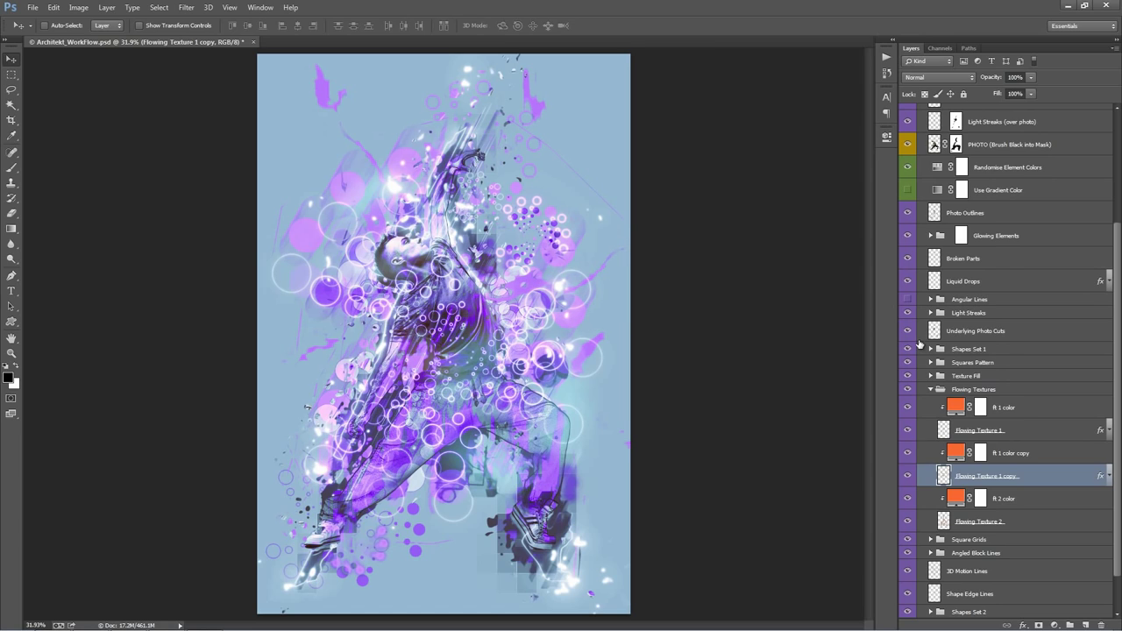
{"action": "scroll", "coordinate": [1013, 430], "scroll_direction": "down", "scroll_amount": 2}
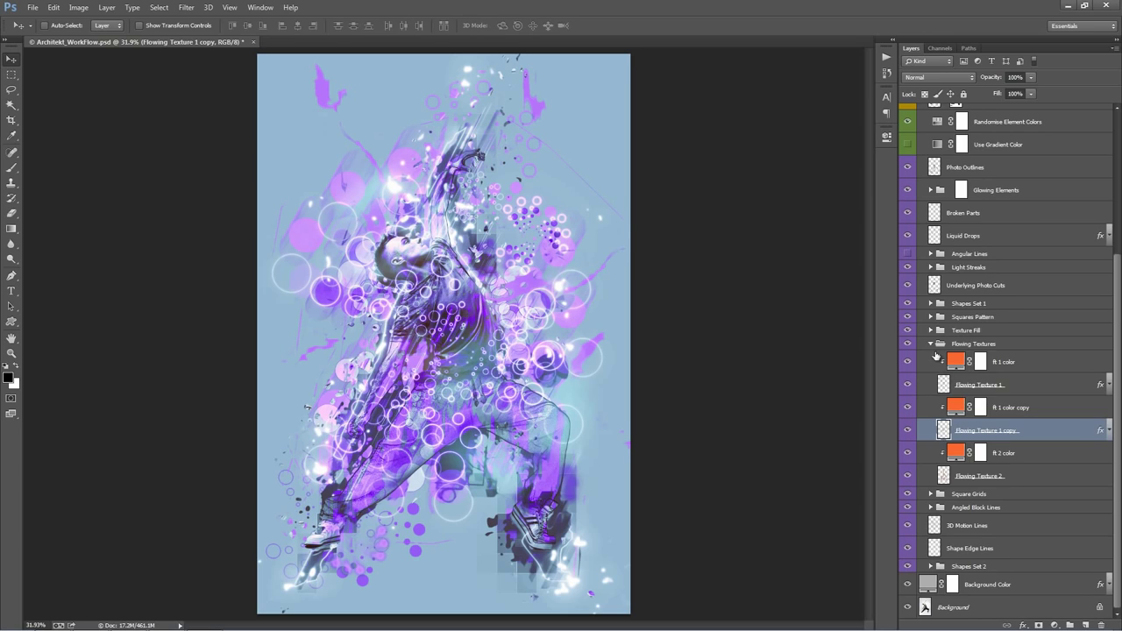
{"action": "left_click", "coordinate": [932, 343]}
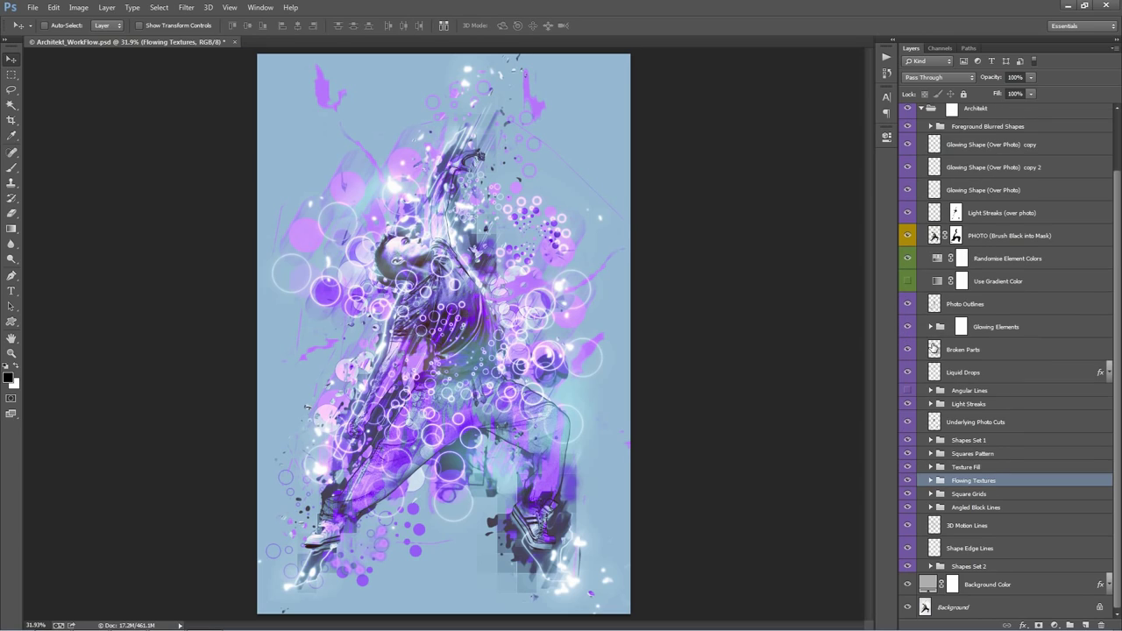
Step: Move the Angled Block Lines group up along the dancer's raised arm and shift the 3D Motion Lines layer upward
{"action": "left_click", "coordinate": [976, 509]}
{"action": "left_click_drag", "start_coordinate": [590, 248], "coordinate": [586, 226]}
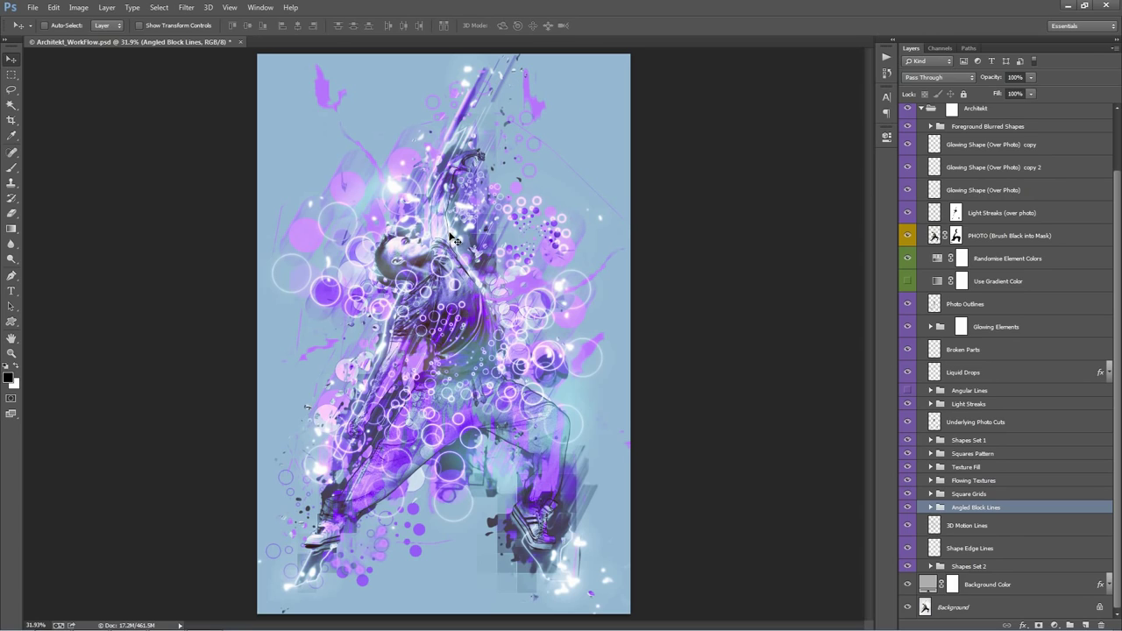
{"action": "left_click", "coordinate": [994, 531]}
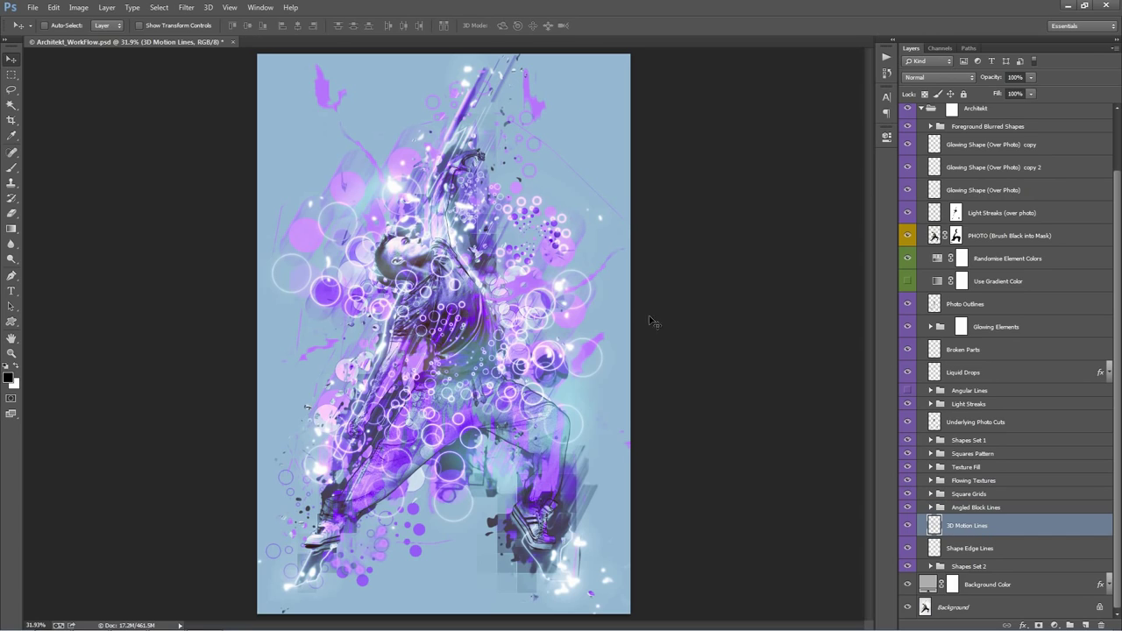
{"action": "left_click", "coordinate": [909, 525]}
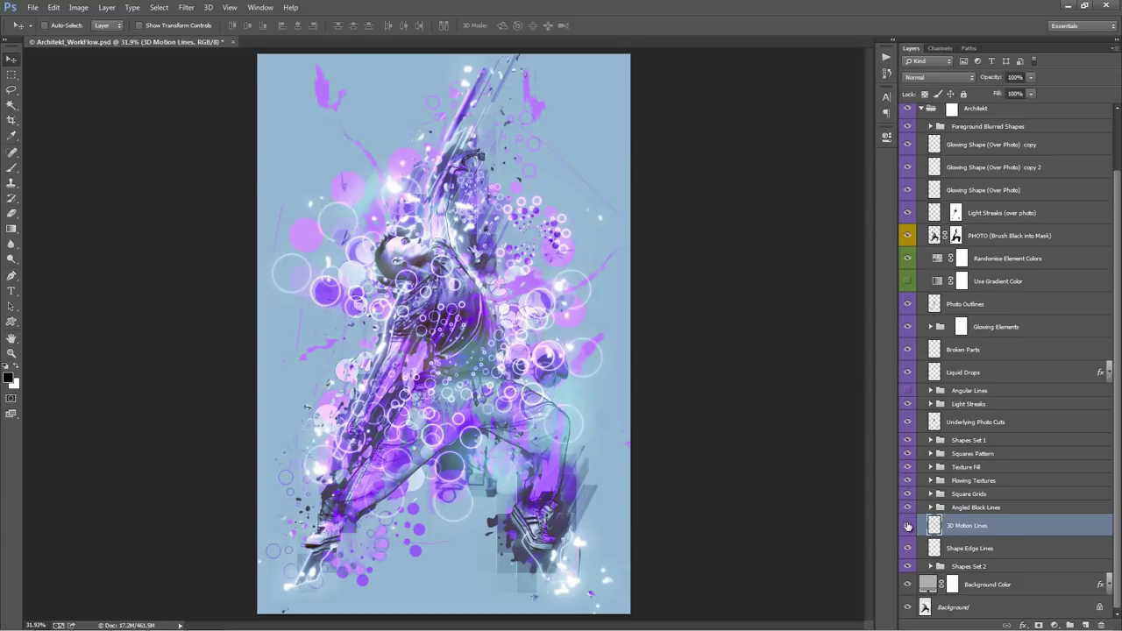
{"action": "left_click", "coordinate": [909, 525]}
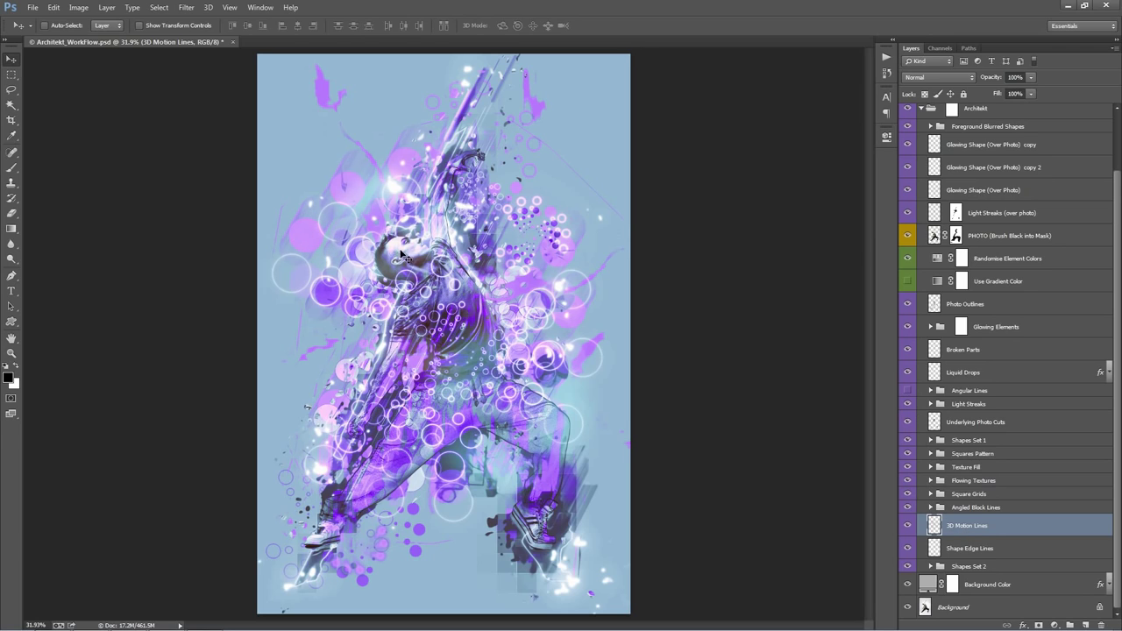
{"action": "left_click_drag", "start_coordinate": [331, 229], "coordinate": [335, 217]}
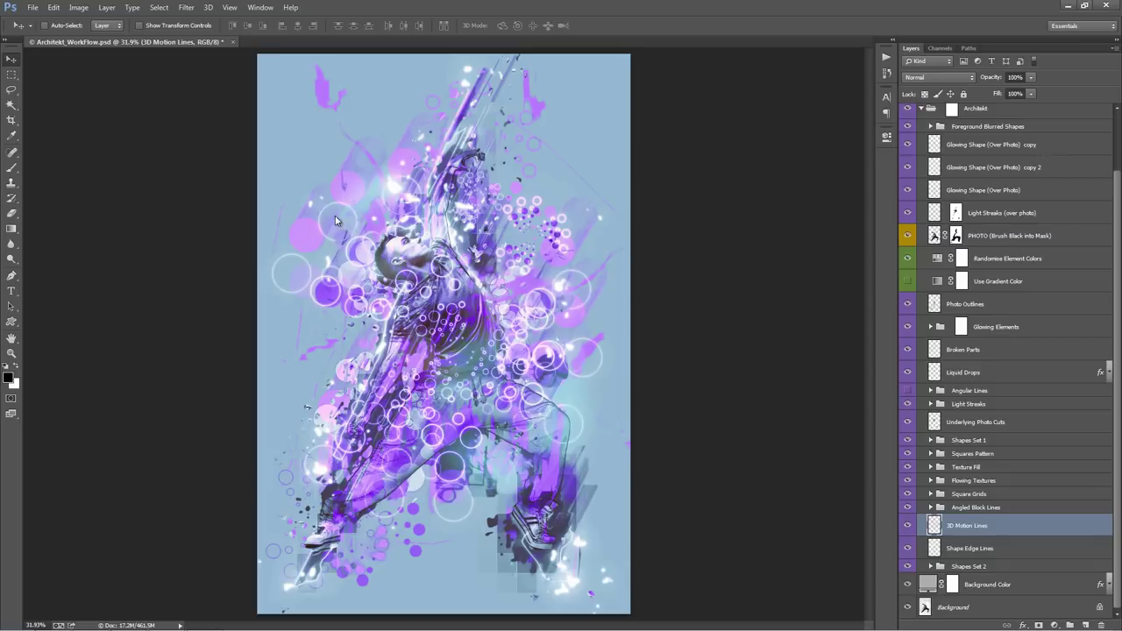
Step: Try strengthening the motion lines by duplicating the 3D Motion Lines layer, and undo the duplication
{"action": "key", "text": "ctrl+j"}
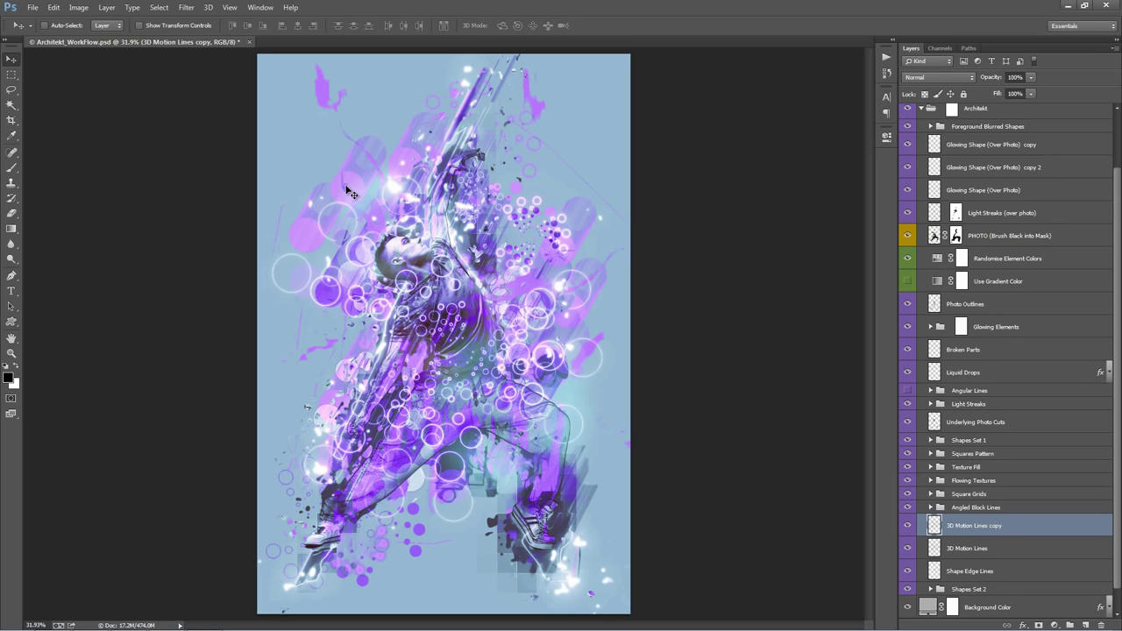
{"action": "key", "text": "ctrl+z"}
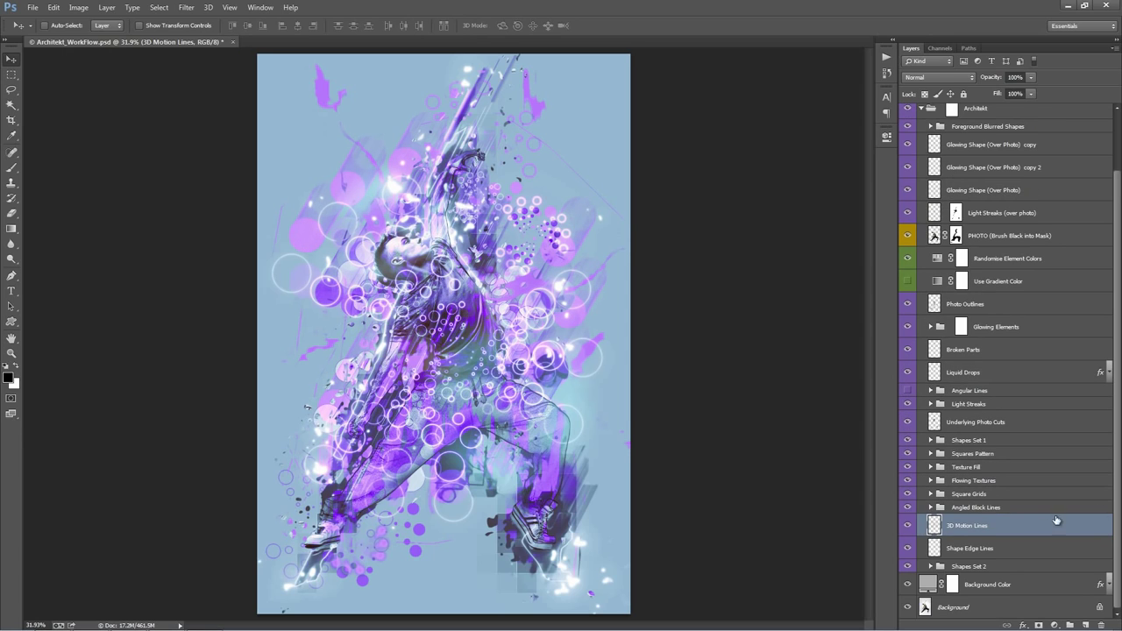
Step: Preview the effect of the Shapes Set 2 group by hiding and showing it
{"action": "left_click", "coordinate": [984, 568]}
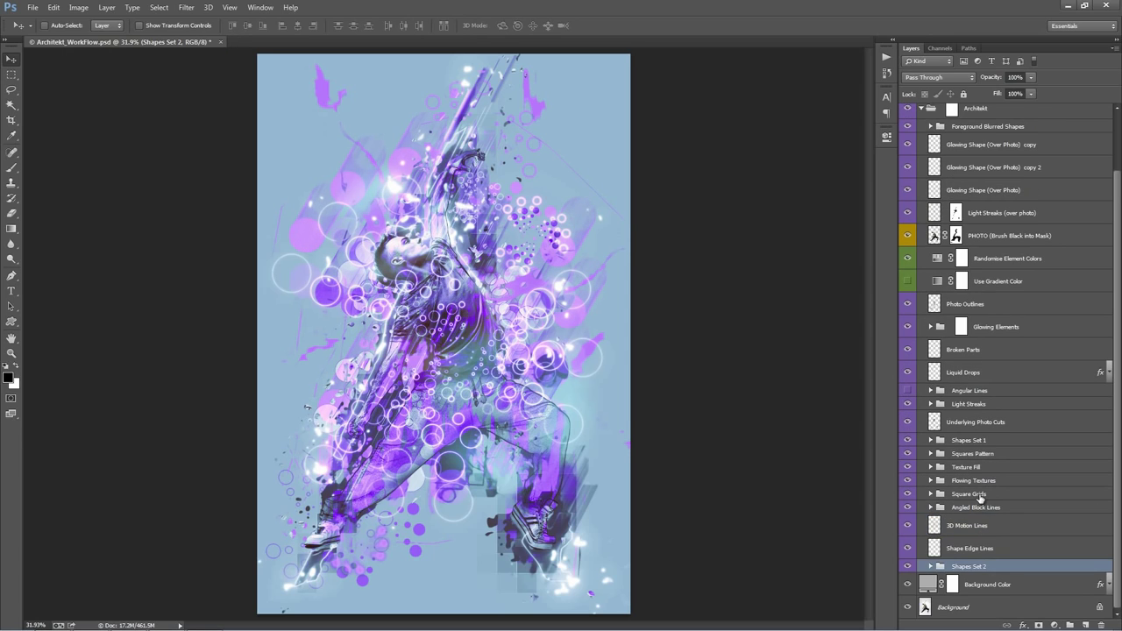
{"action": "left_click", "coordinate": [909, 567]}
{"action": "left_click", "coordinate": [908, 567]}
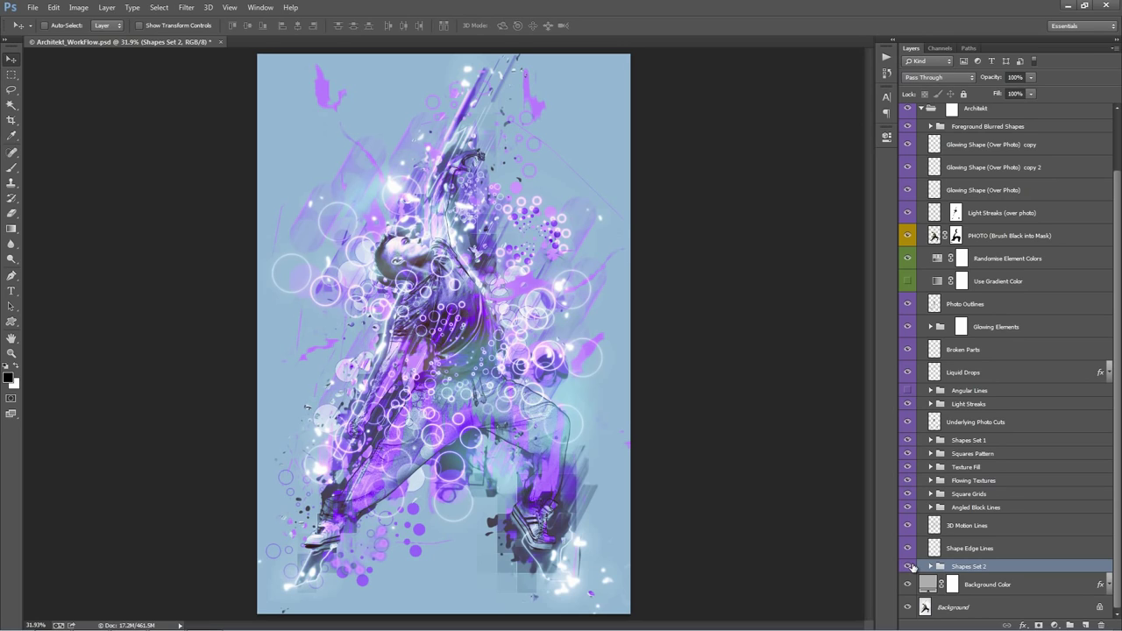
Step: Try dark and light greys for the Background Color fill layer and set its solid color to c7c7c7
{"action": "left_click", "coordinate": [947, 583]}
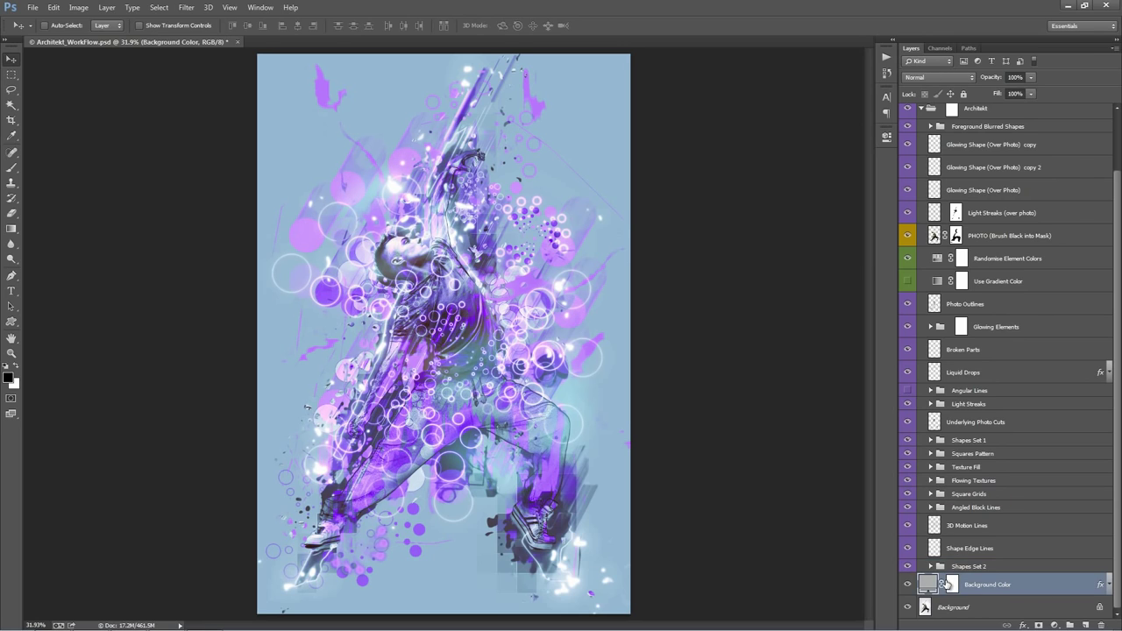
{"action": "double_click", "coordinate": [946, 583]}
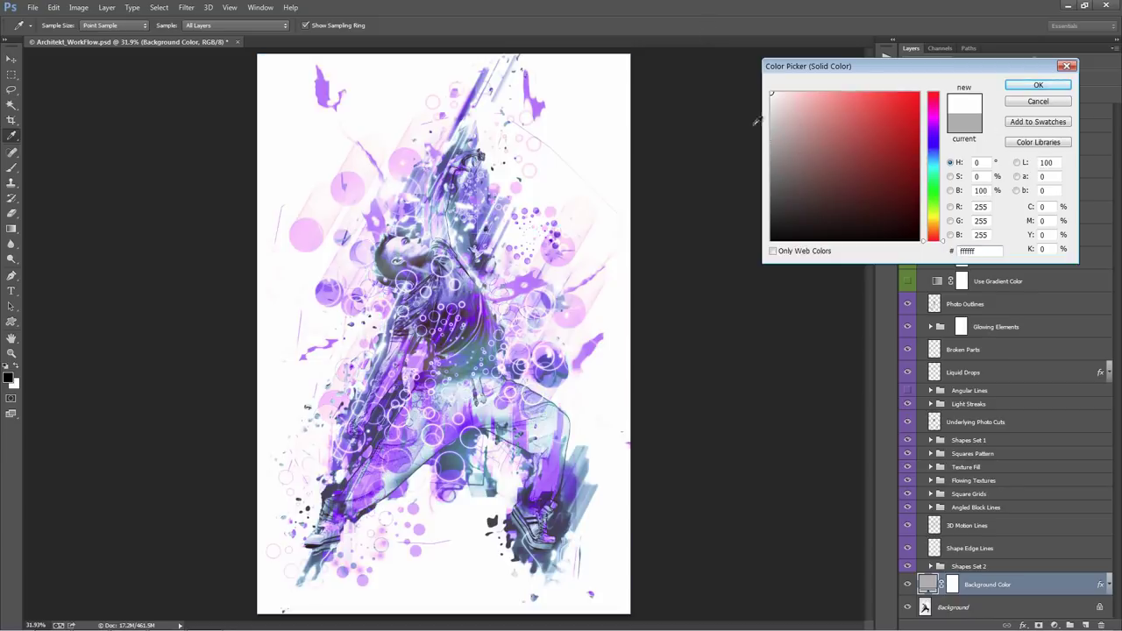
{"action": "left_click", "coordinate": [782, 230]}
{"action": "left_click", "coordinate": [686, 222]}
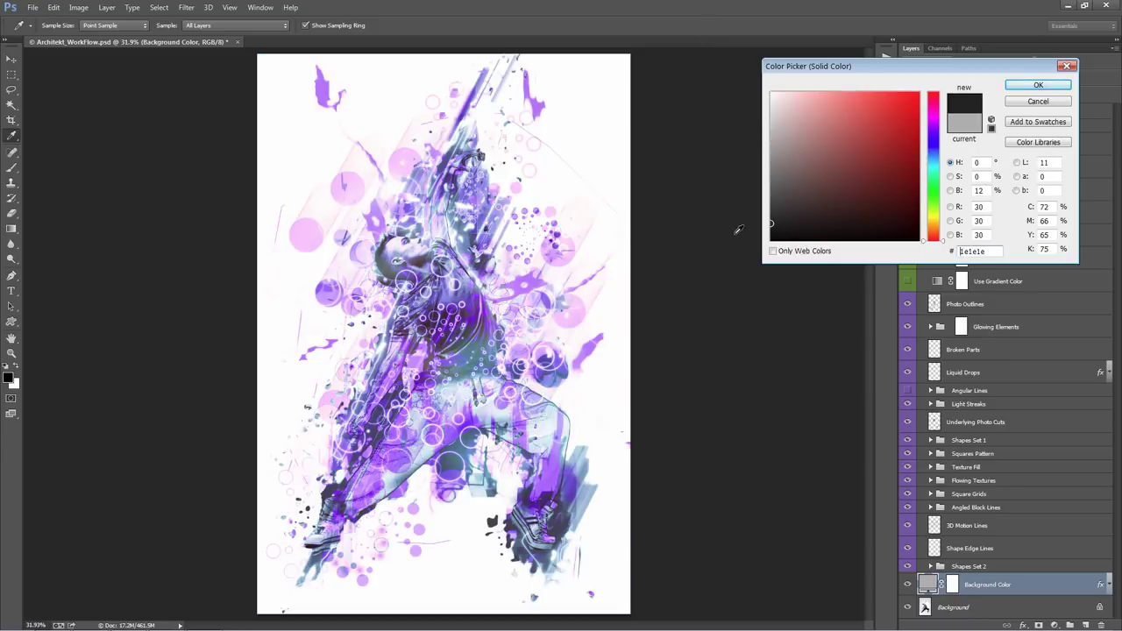
{"action": "left_click_drag", "start_coordinate": [797, 169], "coordinate": [688, 132]}
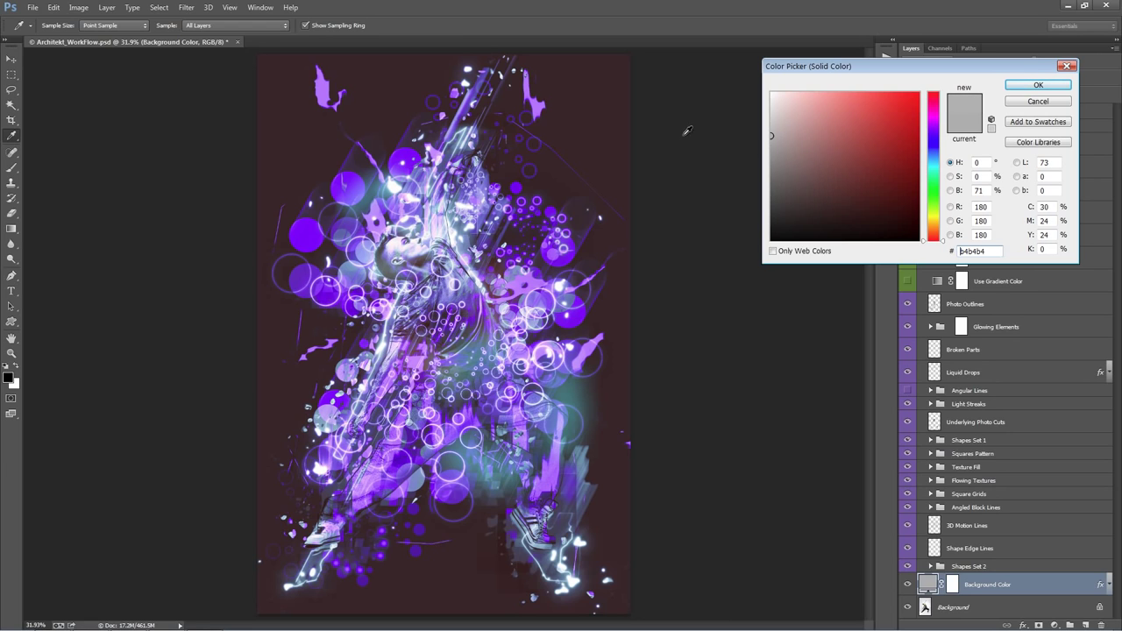
{"action": "mouse_move", "coordinate": [783, 130]}
{"action": "left_mouse_down"}
{"action": "mouse_move", "coordinate": [770, 116]}
{"action": "mouse_move", "coordinate": [789, 112]}
{"action": "mouse_move", "coordinate": [793, 132]}
{"action": "mouse_move", "coordinate": [754, 118]}
{"action": "mouse_move", "coordinate": [716, 130]}
{"action": "mouse_move", "coordinate": [794, 139]}
{"action": "mouse_move", "coordinate": [743, 120]}
{"action": "left_mouse_up"}
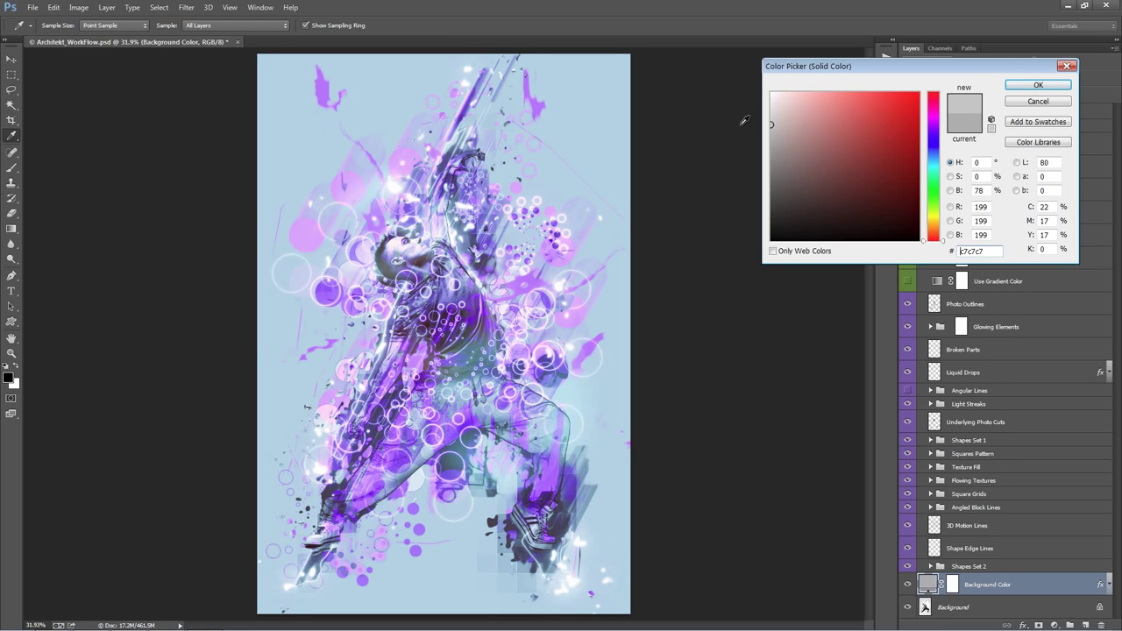
{"action": "left_click", "coordinate": [1038, 86]}
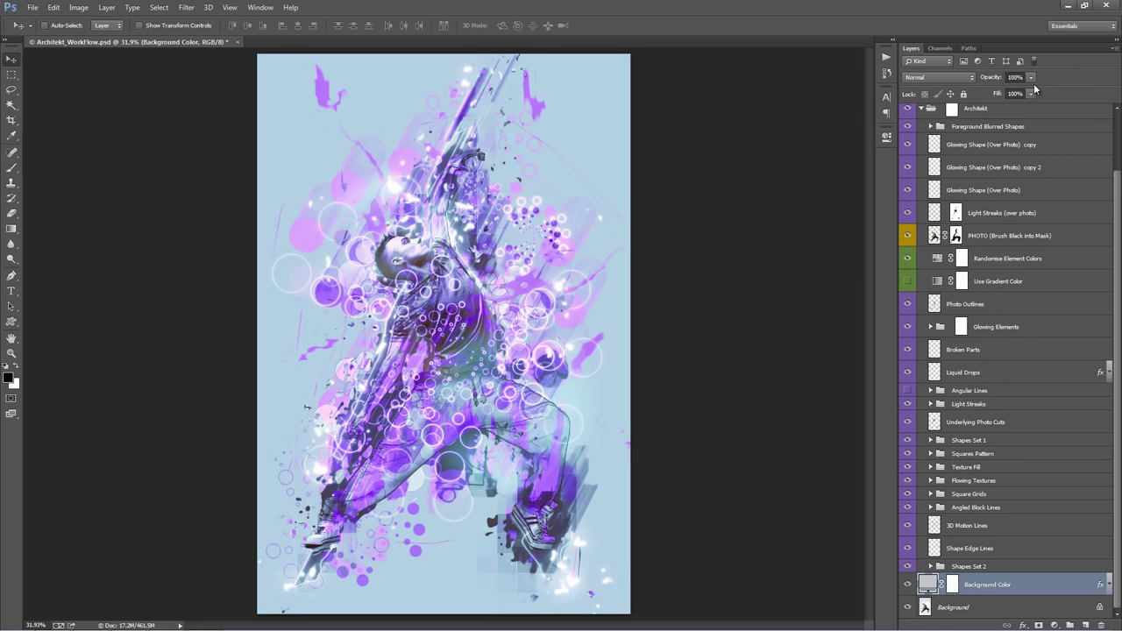
Step: Collapse the Architekt group, expand the Color group and adjust the opacity of its Add Contrast layer
{"action": "scroll", "coordinate": [991, 369], "scroll_direction": "up", "scroll_amount": 3}
{"action": "left_click", "coordinate": [927, 176]}
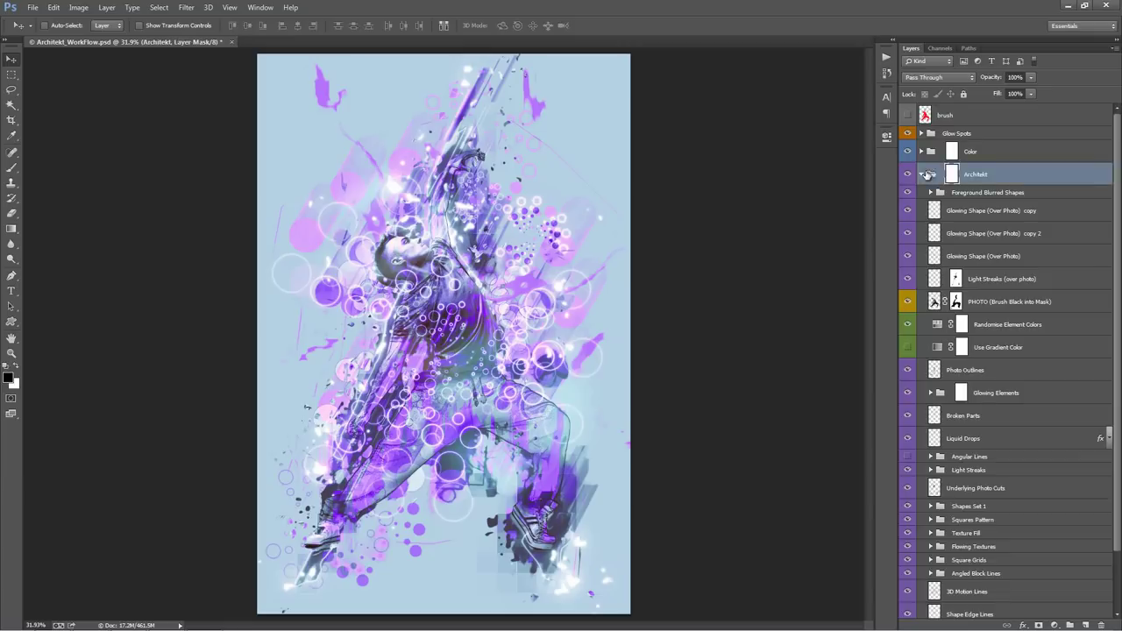
{"action": "left_click", "coordinate": [922, 175]}
{"action": "left_click", "coordinate": [922, 152]}
{"action": "left_click", "coordinate": [1006, 178]}
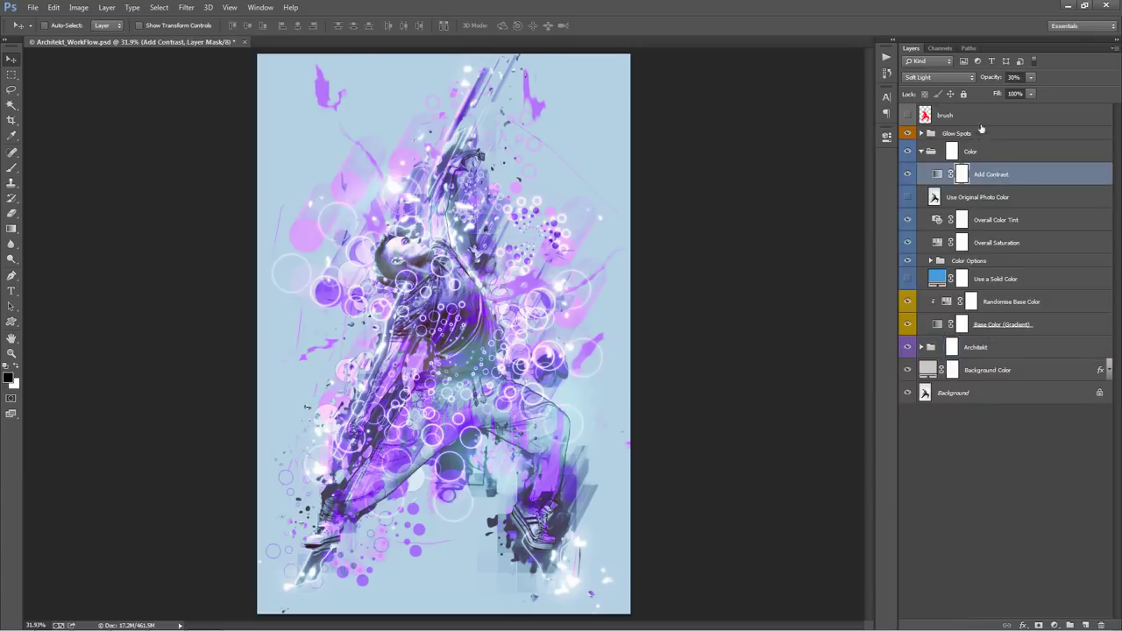
{"action": "left_click_drag", "start_coordinate": [991, 79], "coordinate": [268, 75]}
Step: Try different photo filters on the Overall Color Tint layer, including Cooling Filter (80), and lower the filter density
{"action": "double_click", "coordinate": [935, 220]}
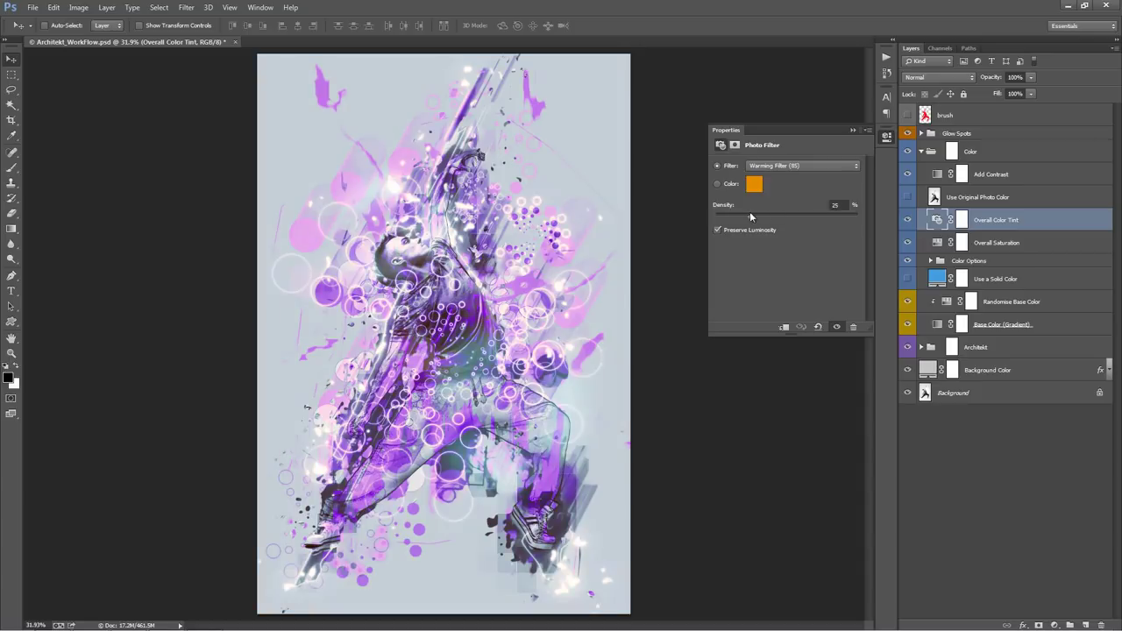
{"action": "left_click", "coordinate": [802, 166]}
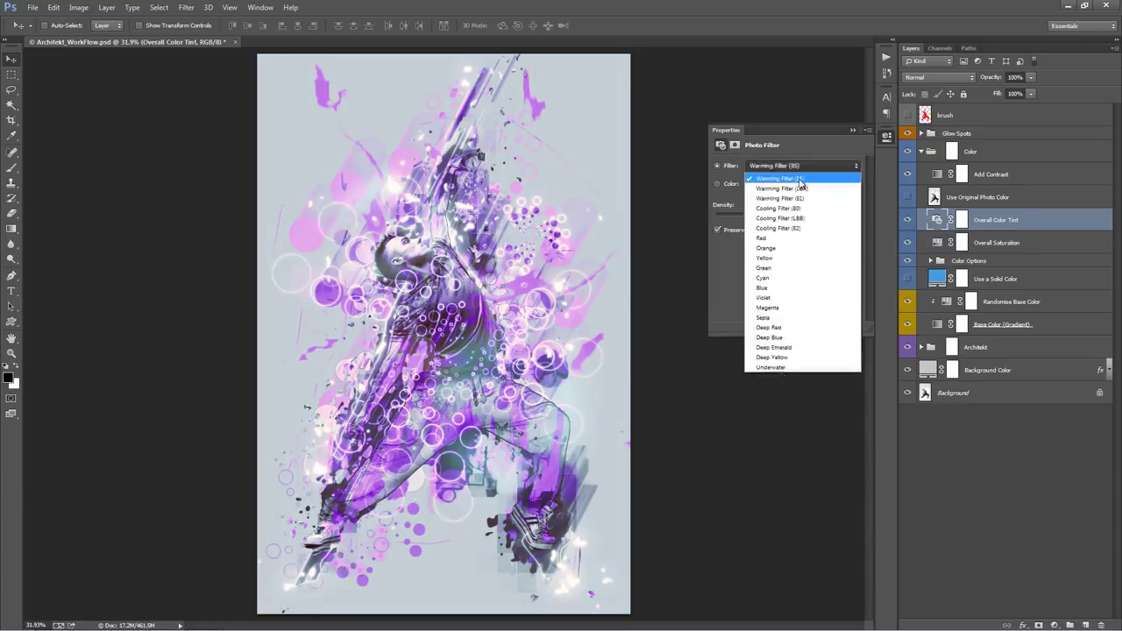
{"action": "left_click", "coordinate": [794, 163]}
{"action": "key", "text": "Down"}
{"action": "key", "text": "Down"}
{"action": "key", "text": "Down"}
{"action": "key", "text": "Down"}
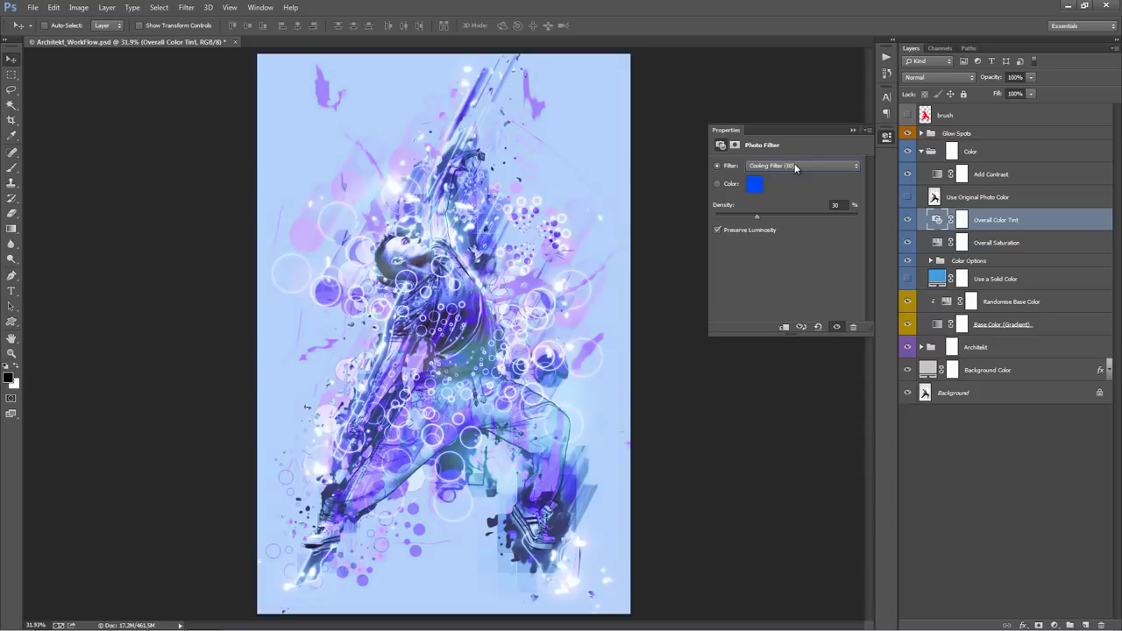
{"action": "key", "text": "Down"}
{"action": "key", "text": "Down"}
{"action": "key", "text": "Down"}
{"action": "key", "text": "Down"}
{"action": "key", "text": "Up"}
{"action": "mouse_move", "coordinate": [758, 222]}
{"action": "left_mouse_down"}
{"action": "mouse_move", "coordinate": [717, 222]}
{"action": "mouse_move", "coordinate": [759, 221]}
{"action": "mouse_move", "coordinate": [737, 217]}
{"action": "left_mouse_up"}
{"action": "left_click", "coordinate": [854, 130]}
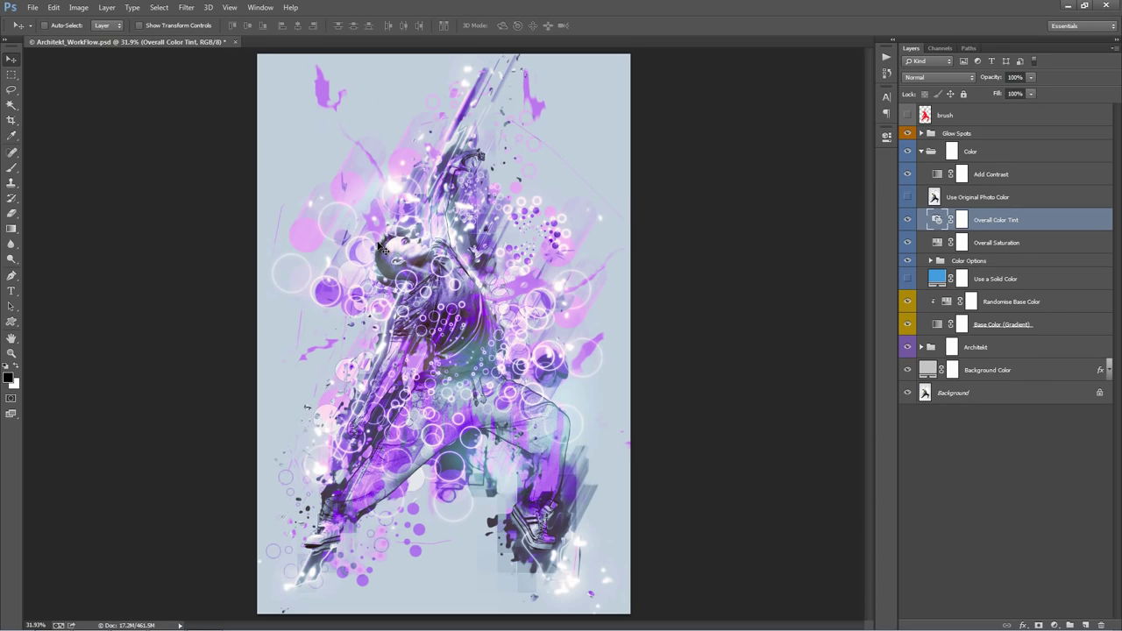
Step: Show all hidden layer effects, including the Background Color layer's gradient overlay
{"action": "left_click", "coordinate": [1037, 368]}
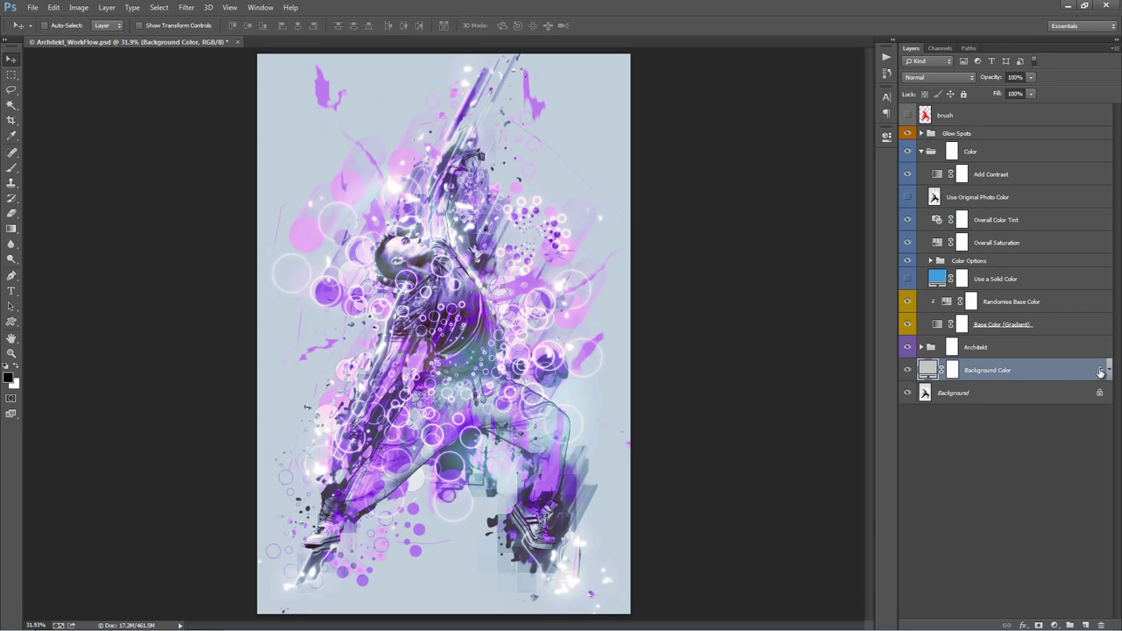
{"action": "right_click", "coordinate": [1101, 372]}
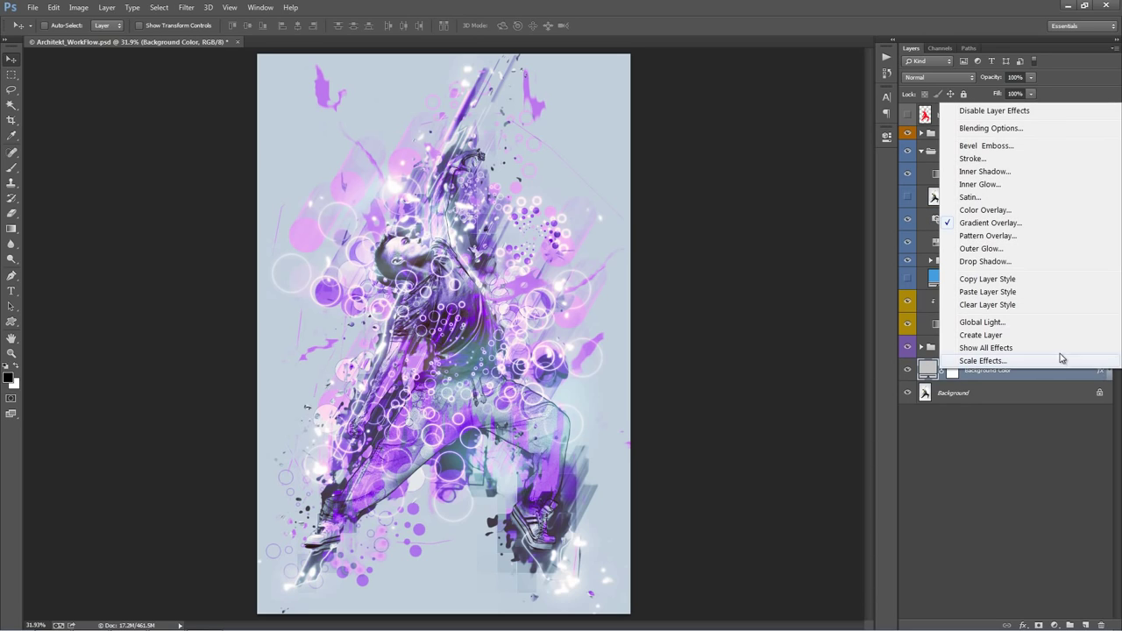
{"action": "left_click", "coordinate": [1014, 349]}
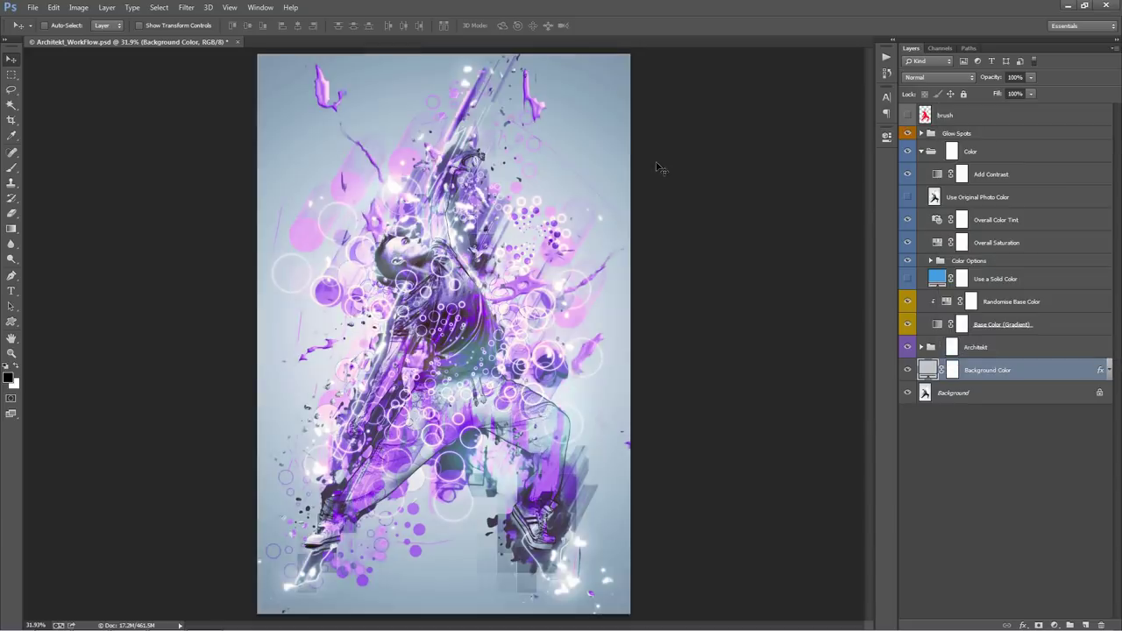